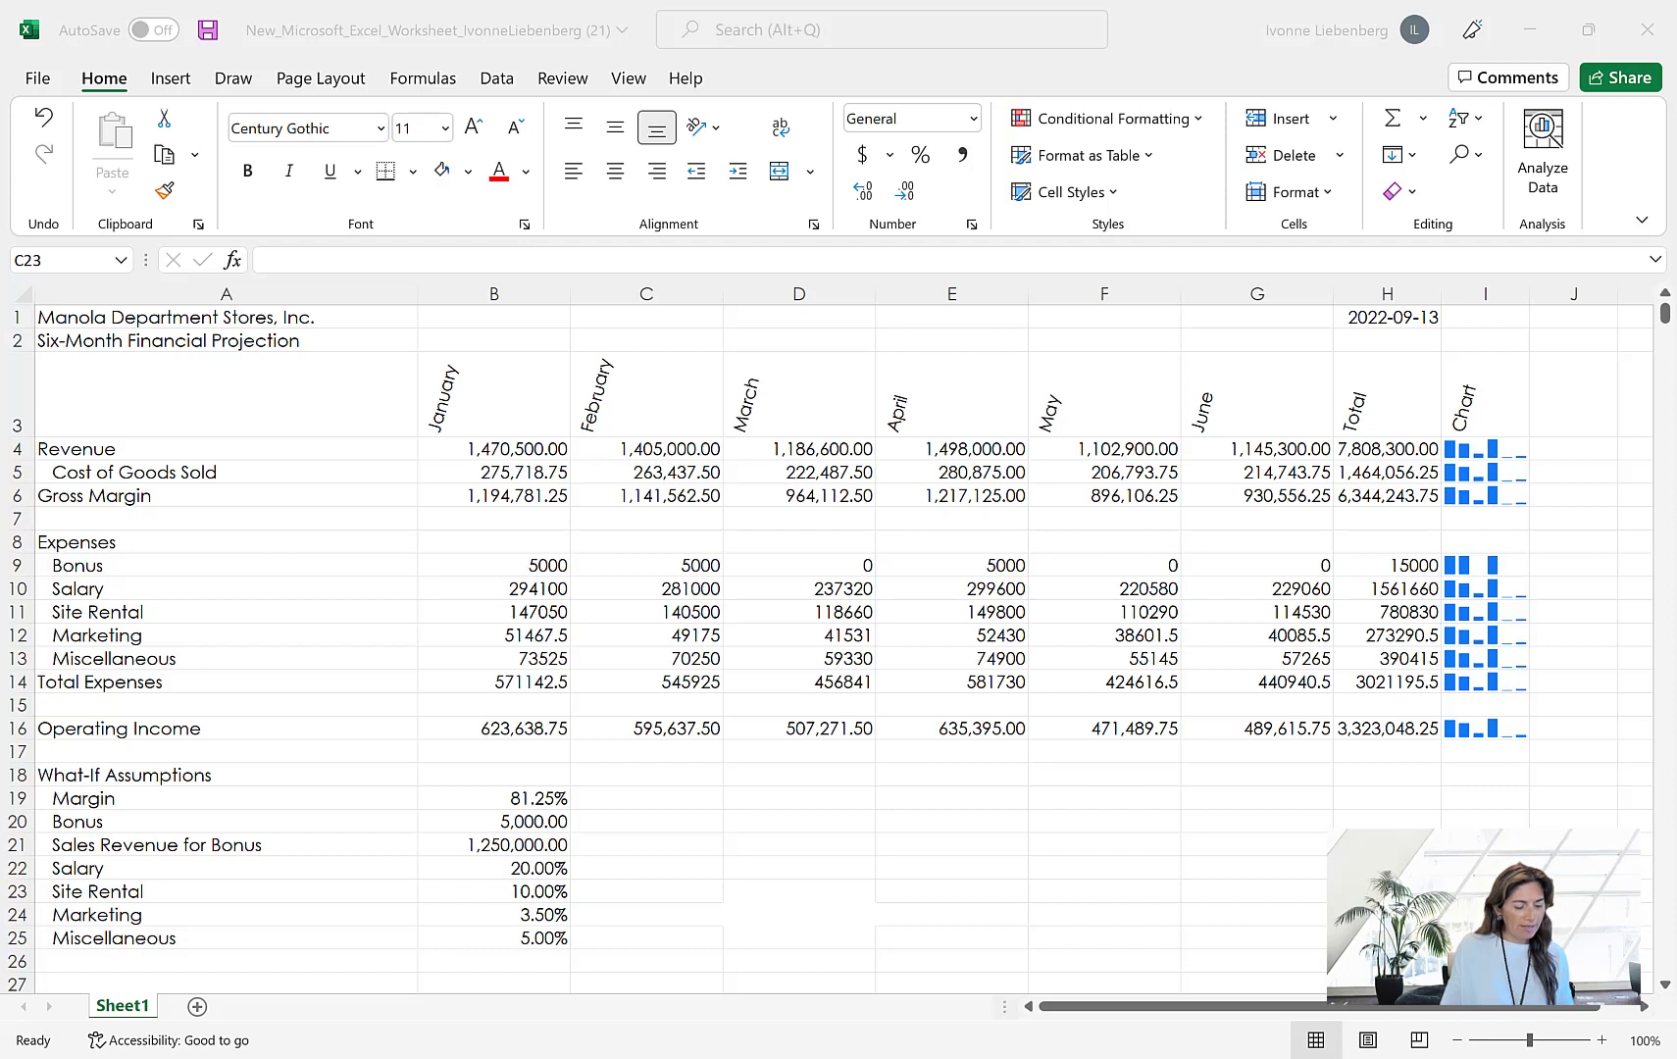
Format B4:H4, B6:H6, B9:H9, B14:H14 and B16:H16 as Currency with 2 decimal places, the $ symbol and red negatives in parentheses
{"action": "left_click", "coordinate": [495, 450]}
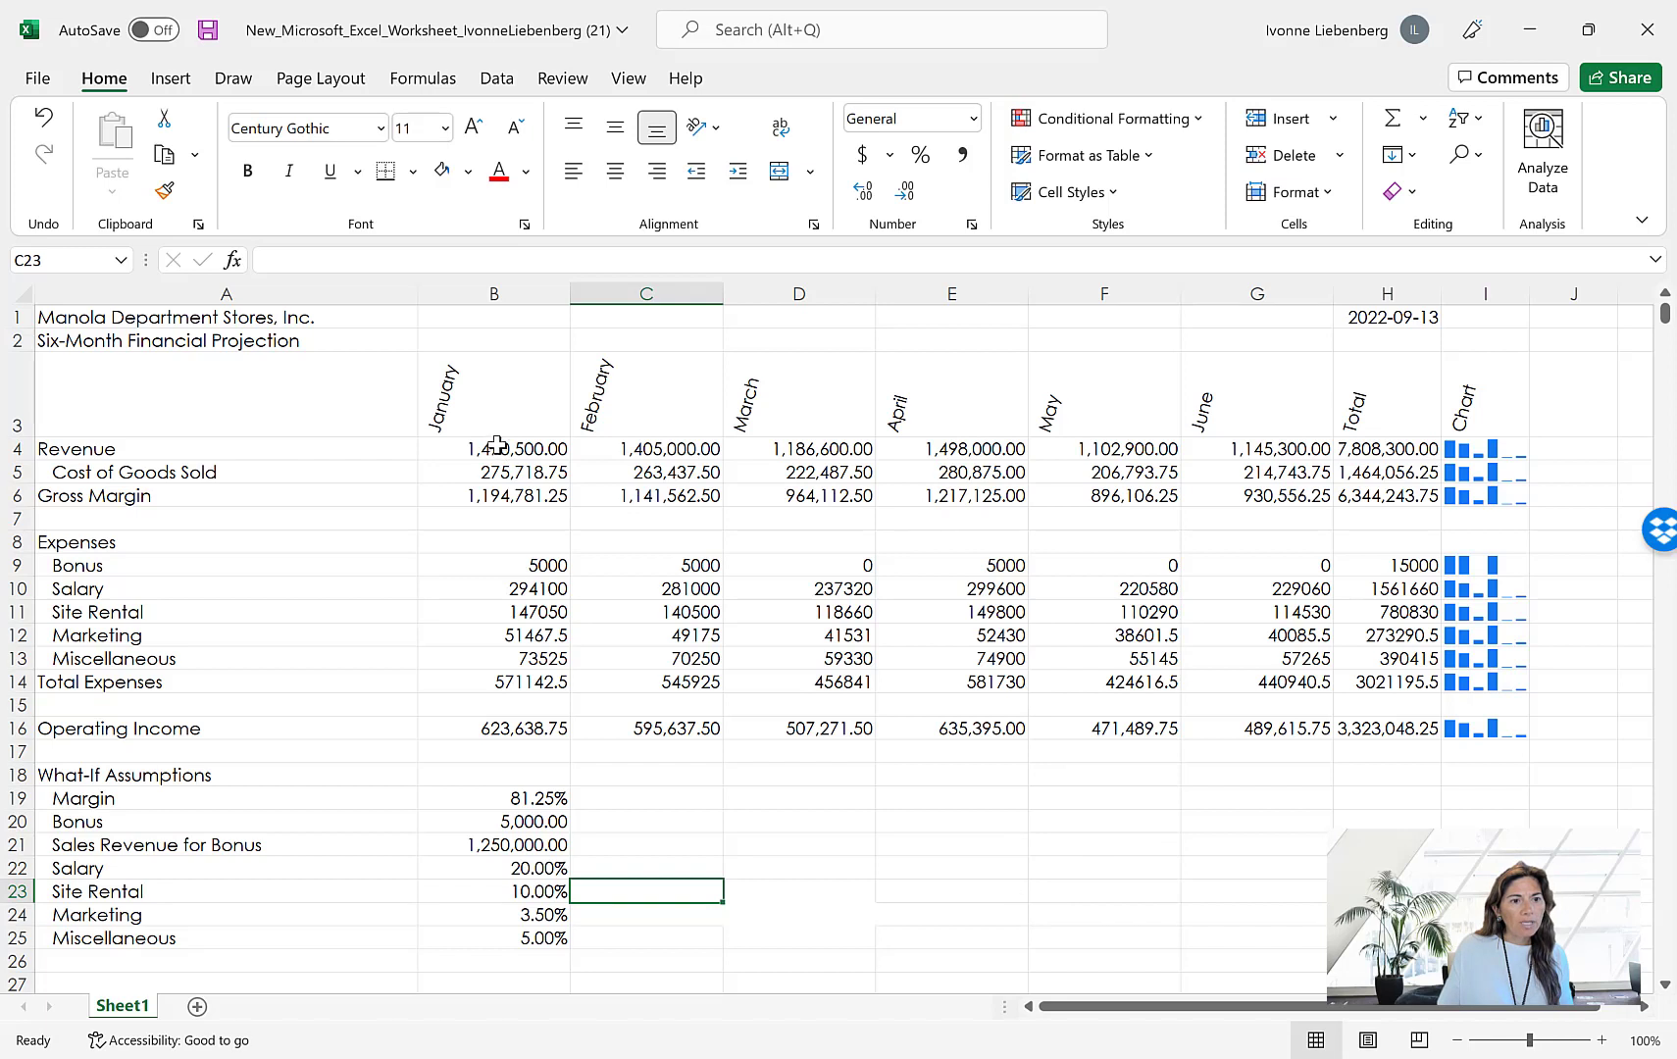
{"action": "left_click_drag", "start_coordinate": [499, 447], "coordinate": [1365, 452]}
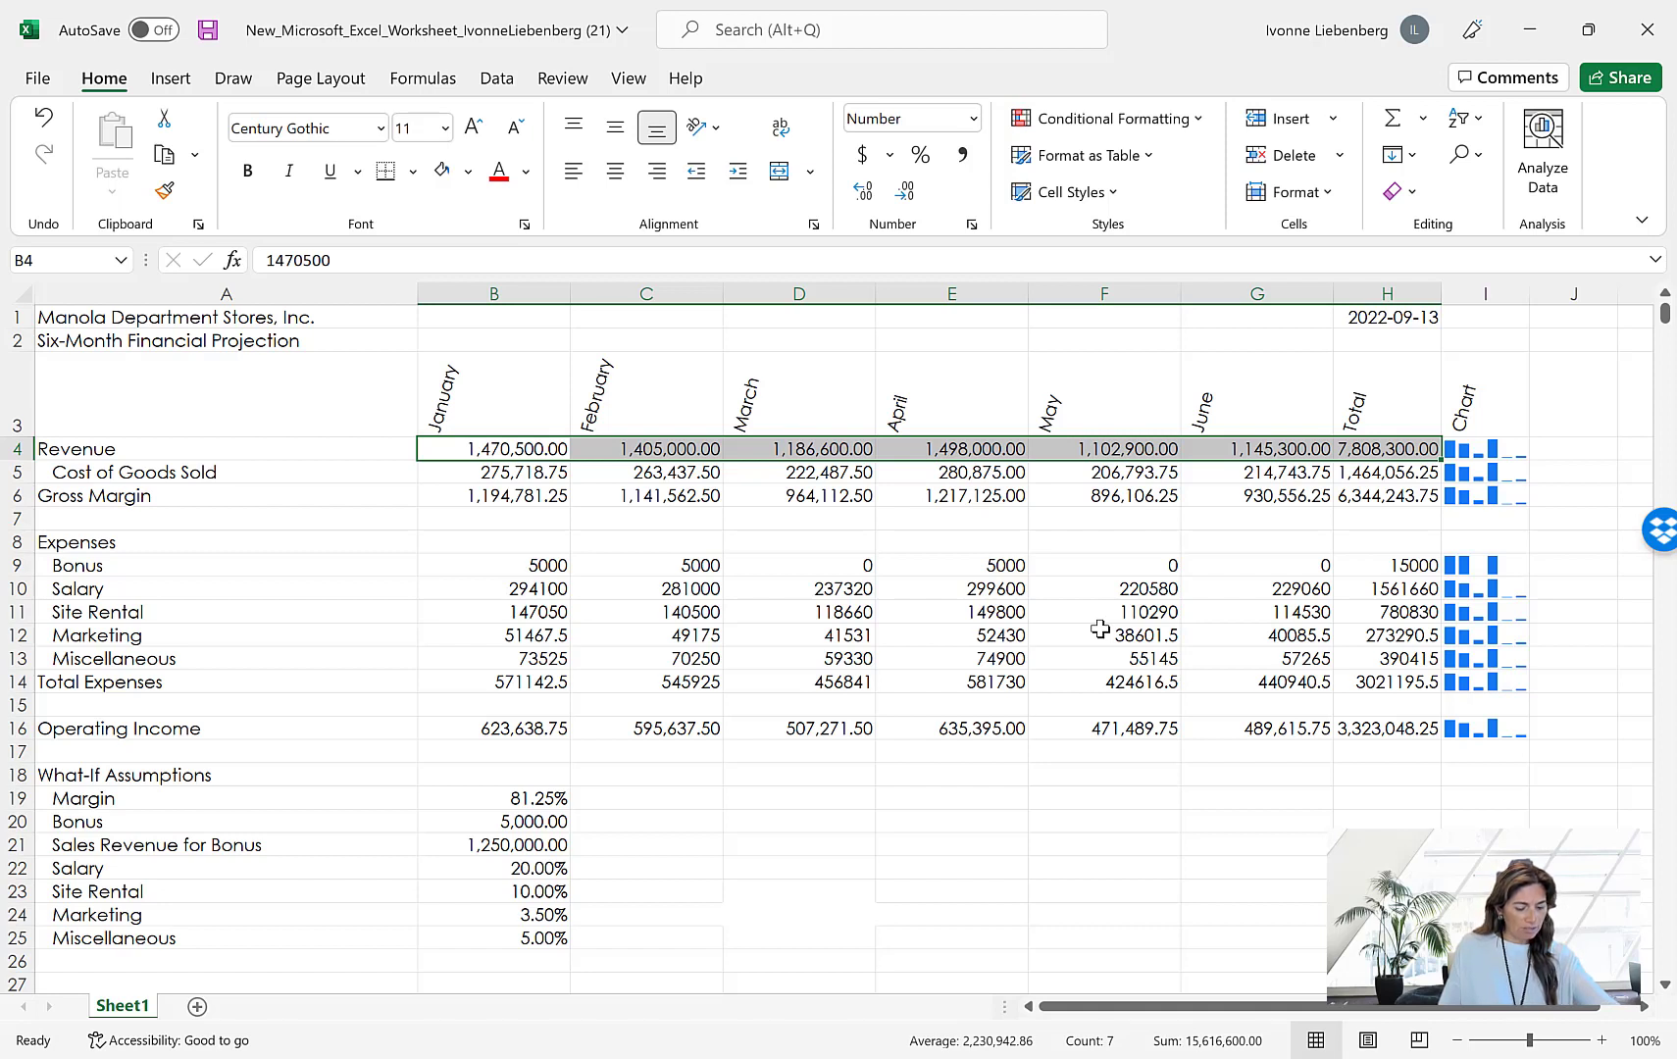
{"action": "left_click", "coordinate": [507, 498]}
{"action": "left_click_drag", "start_coordinate": [507, 498], "coordinate": [1400, 500]}
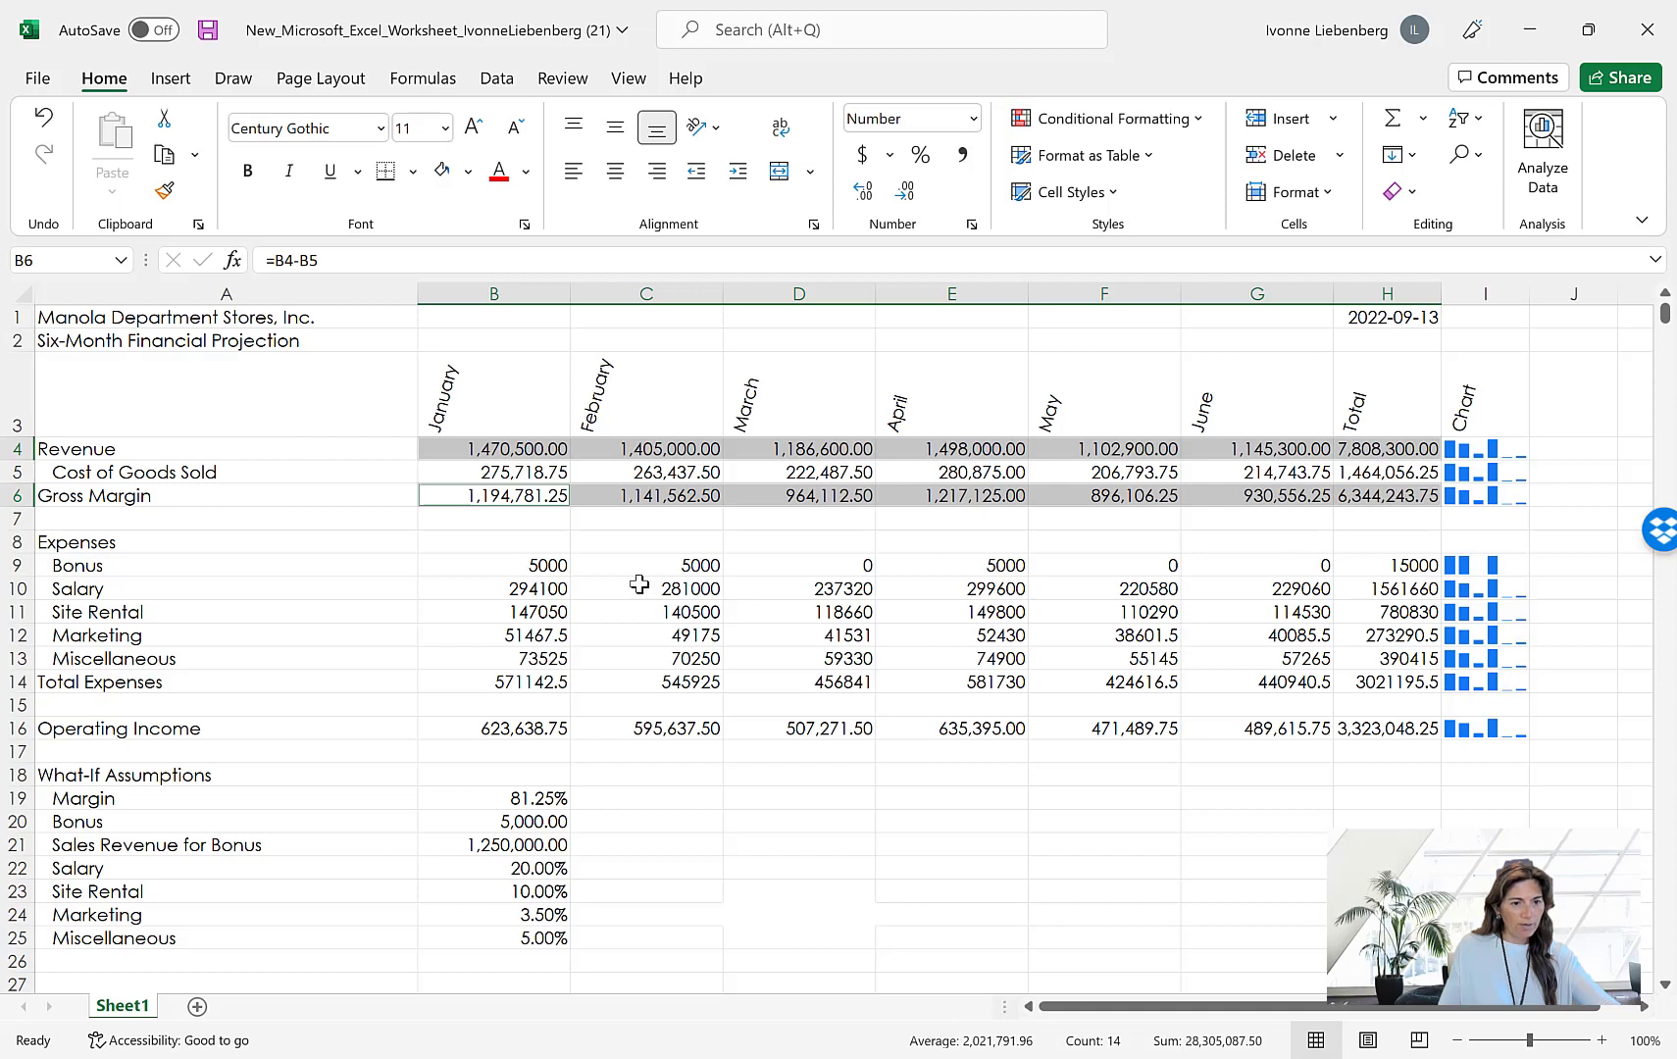
{"action": "left_click_drag", "start_coordinate": [546, 566], "coordinate": [1356, 572]}
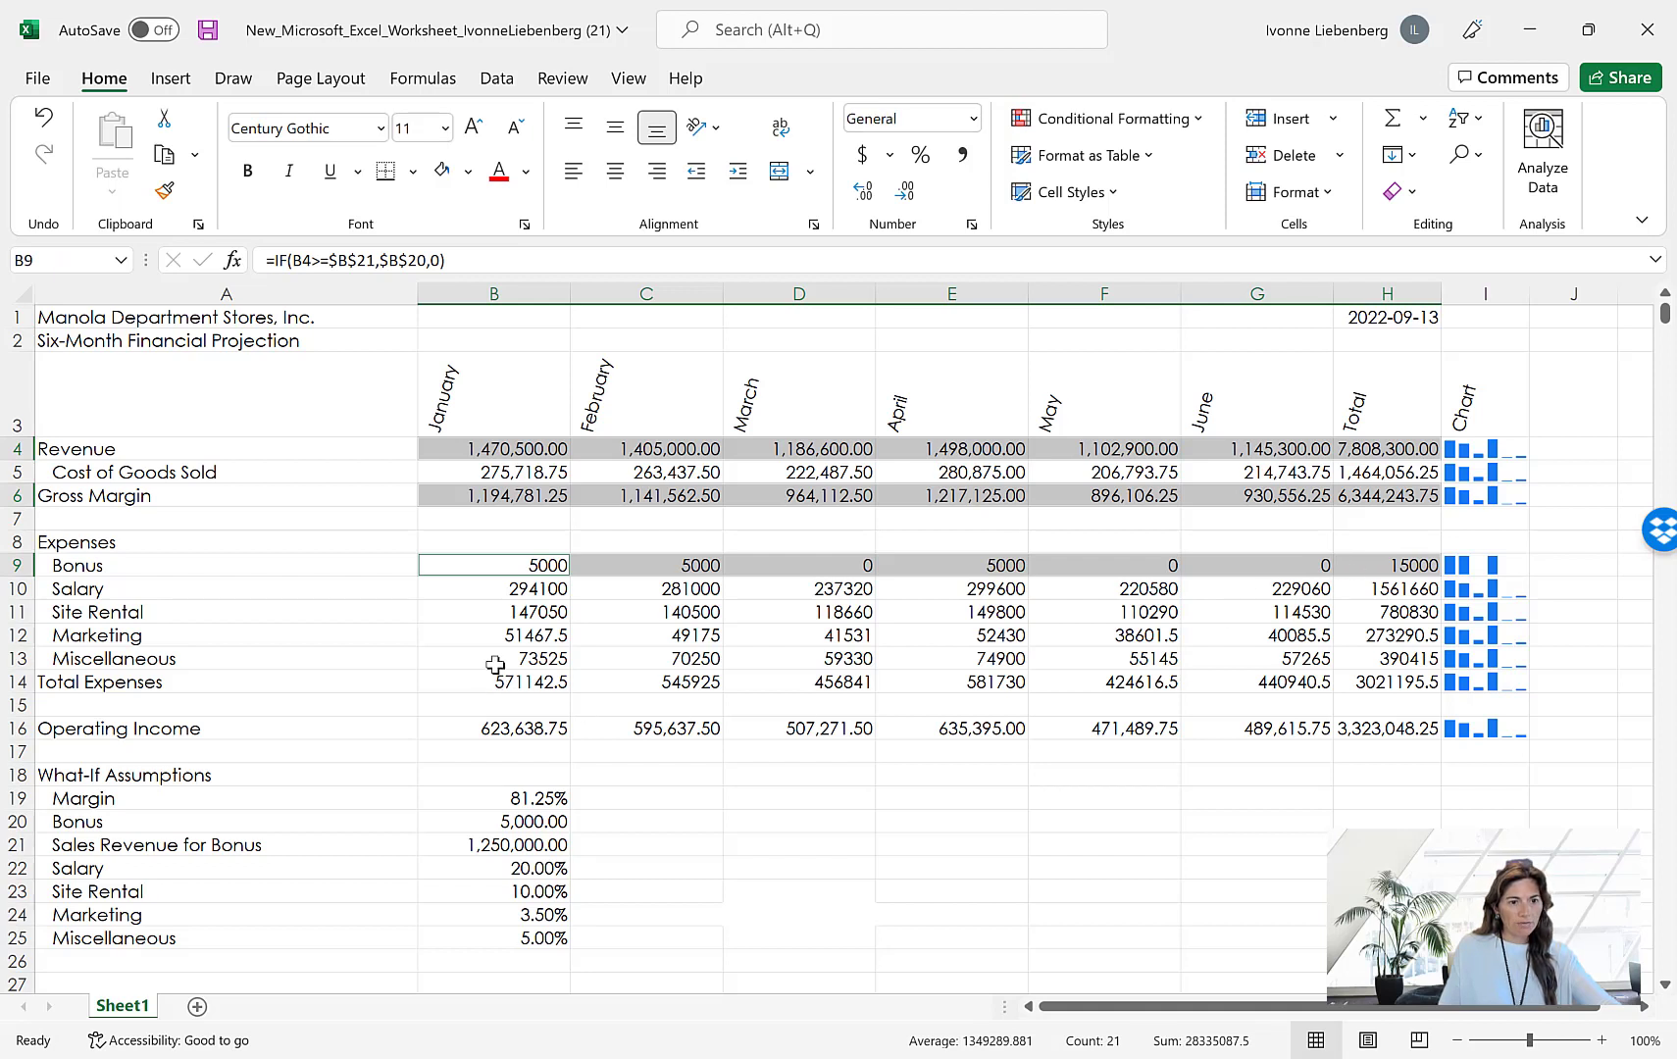
{"action": "left_click_drag", "start_coordinate": [507, 682], "coordinate": [1370, 692]}
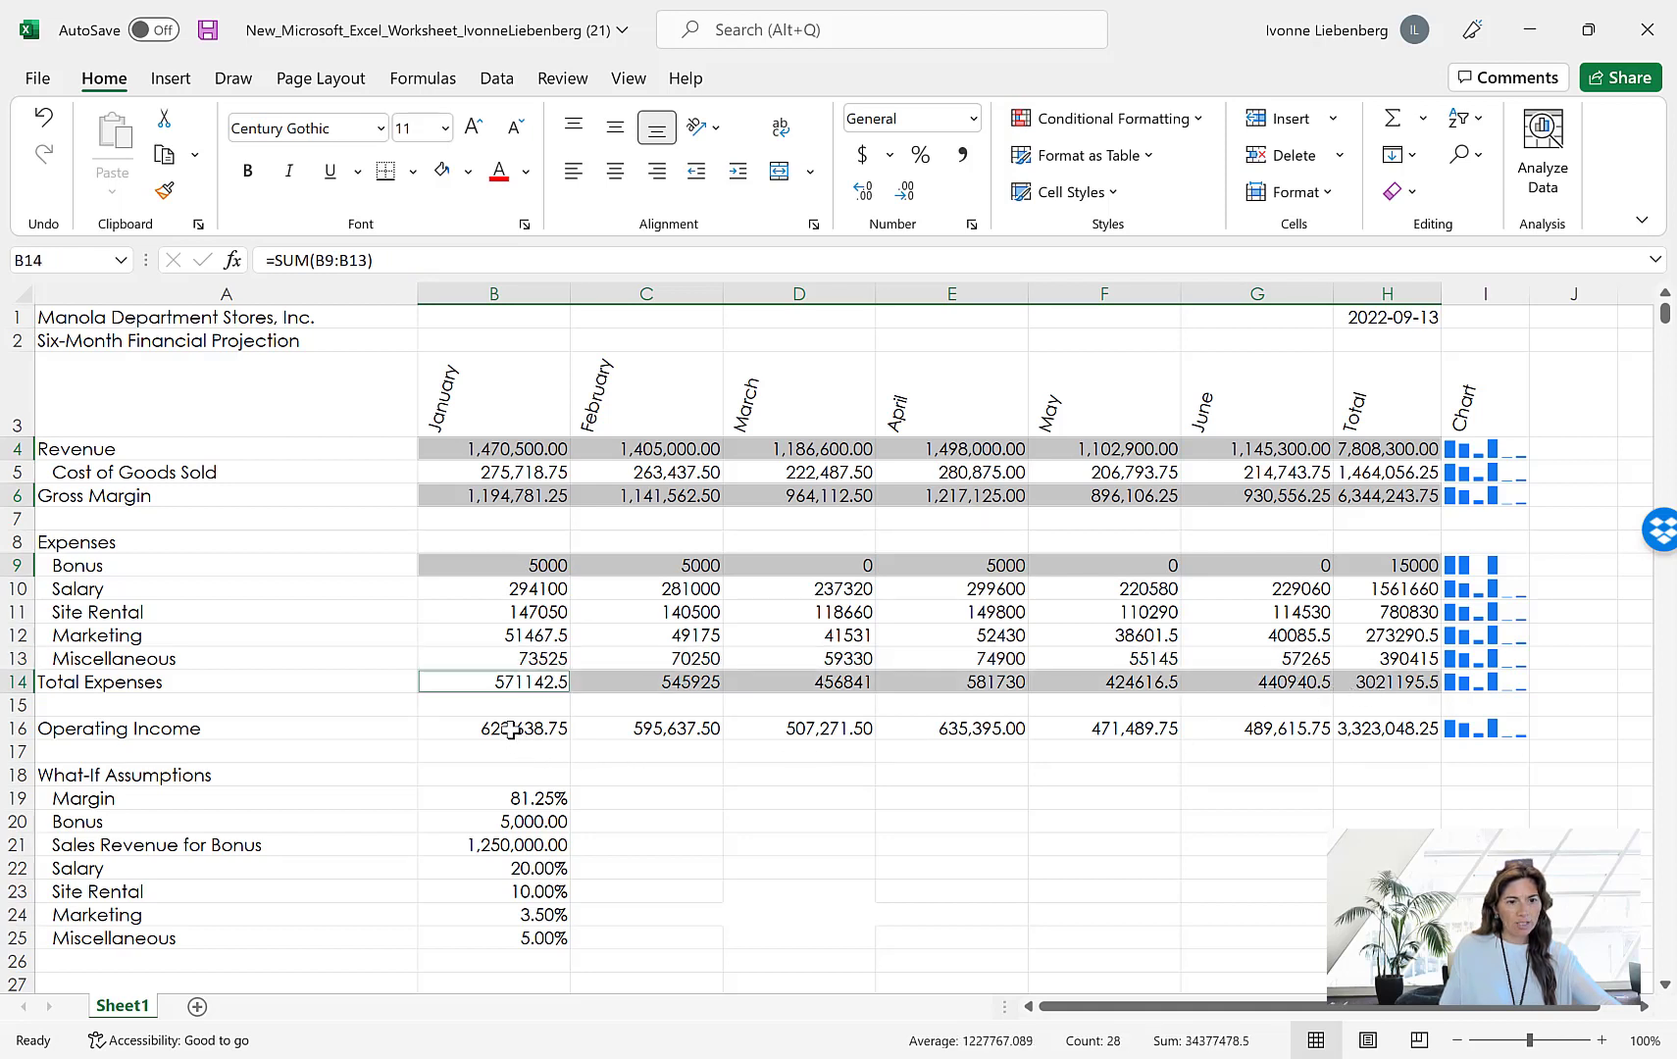
{"action": "left_click_drag", "start_coordinate": [512, 732], "coordinate": [1395, 739]}
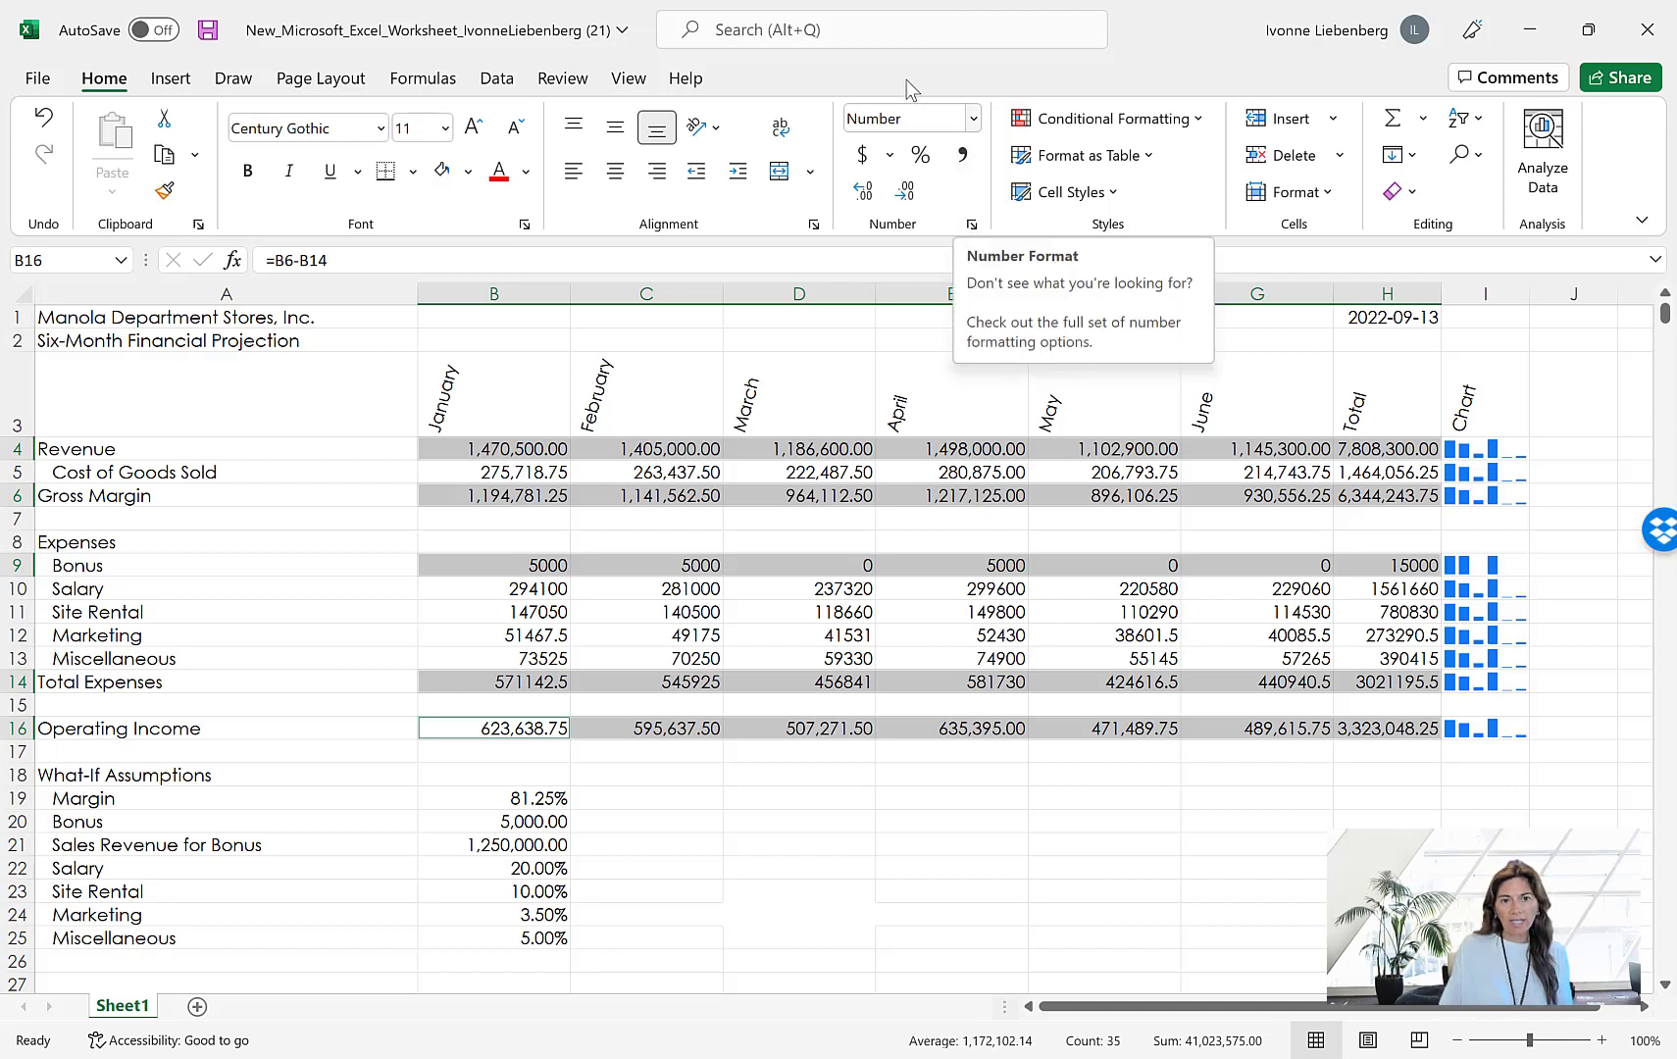
{"action": "left_click", "coordinate": [972, 225]}
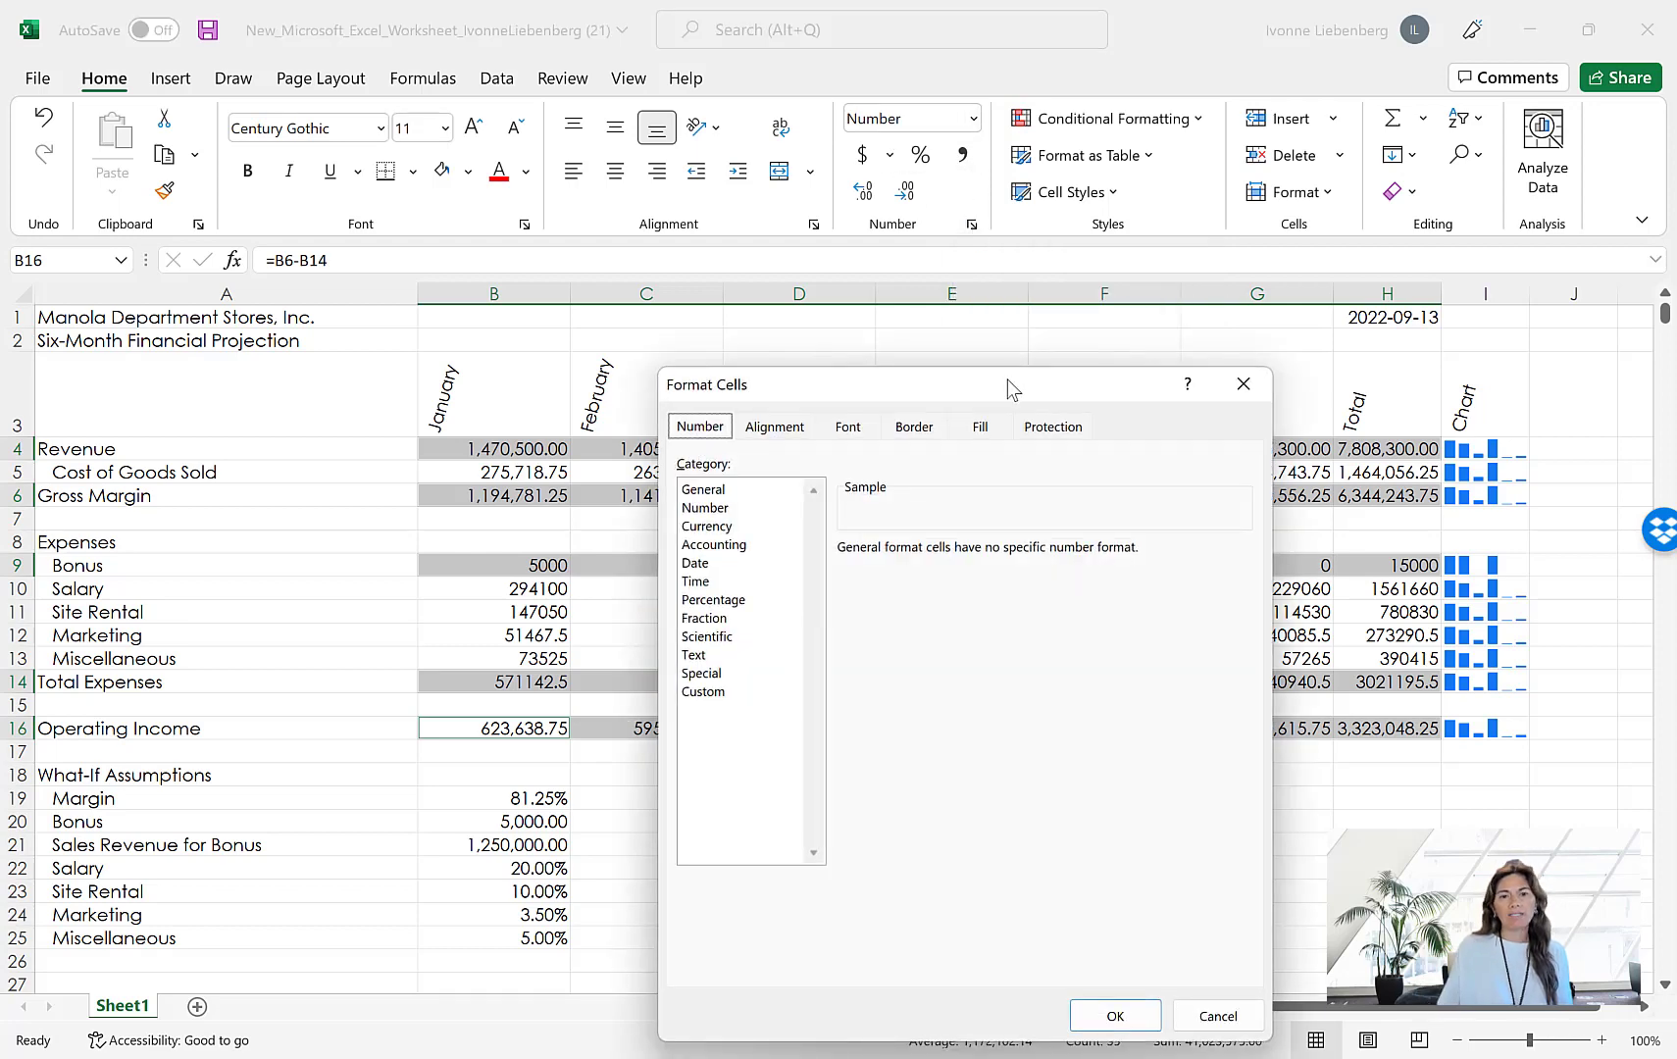
{"action": "left_click_drag", "start_coordinate": [995, 383], "coordinate": [1279, 275]}
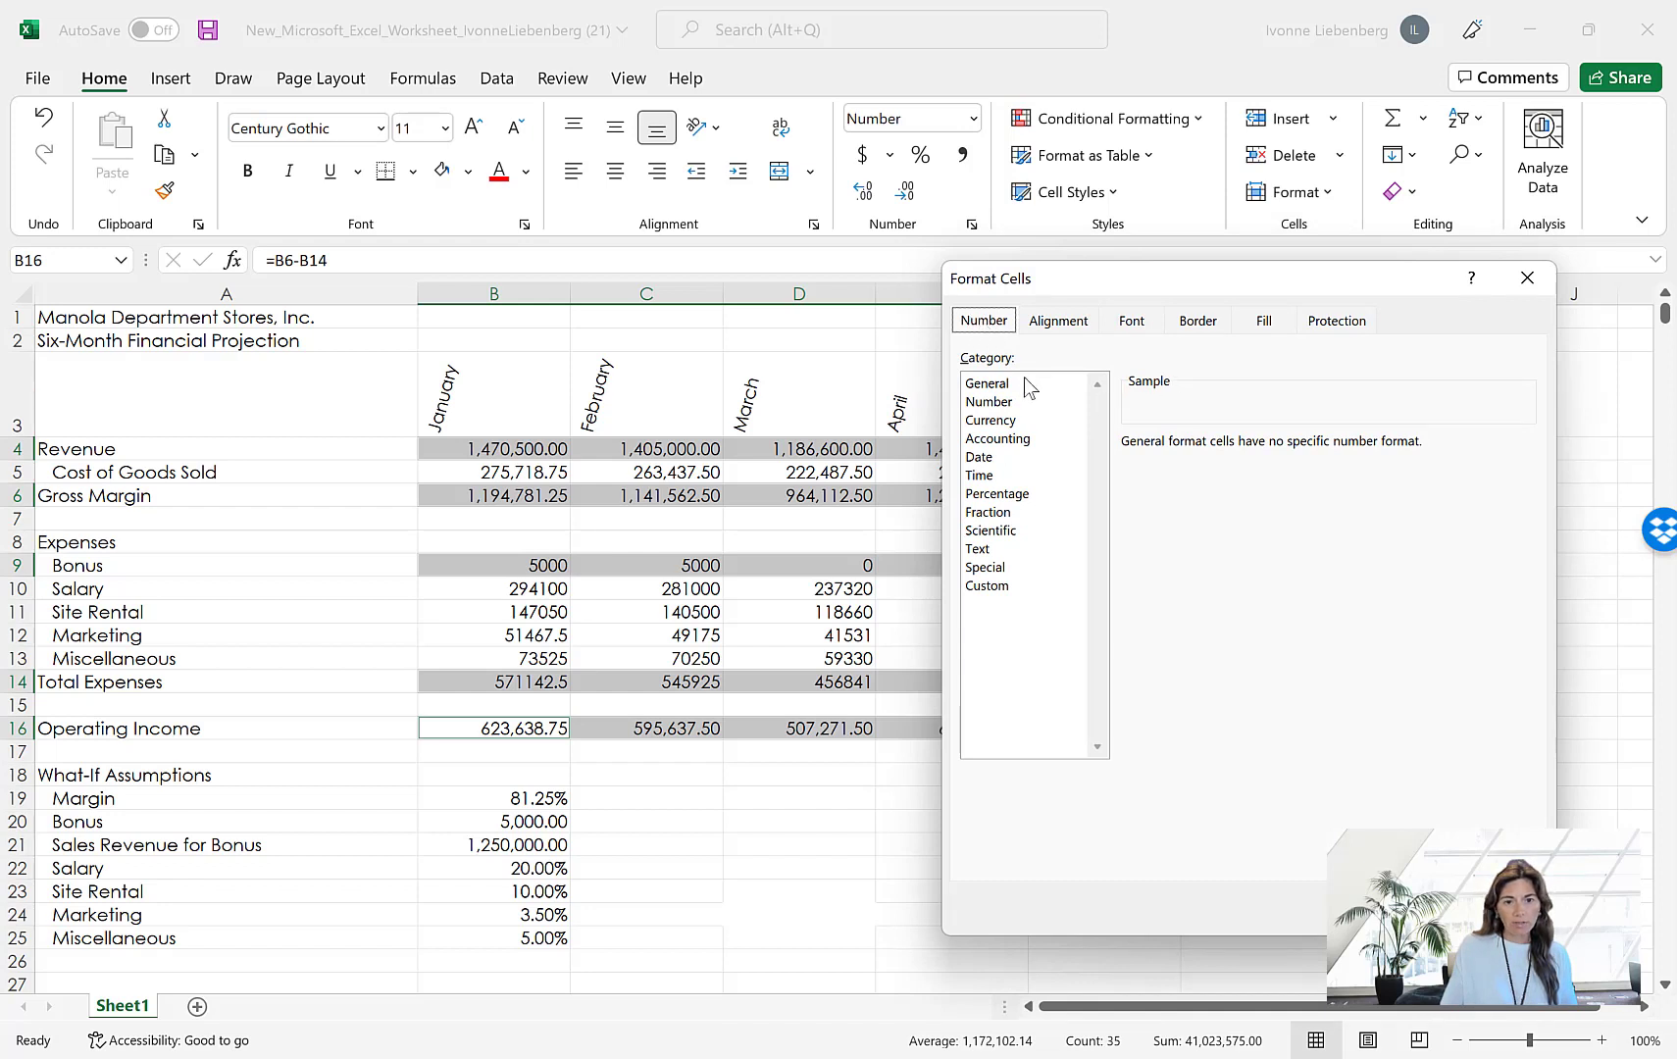
{"action": "left_click", "coordinate": [994, 422]}
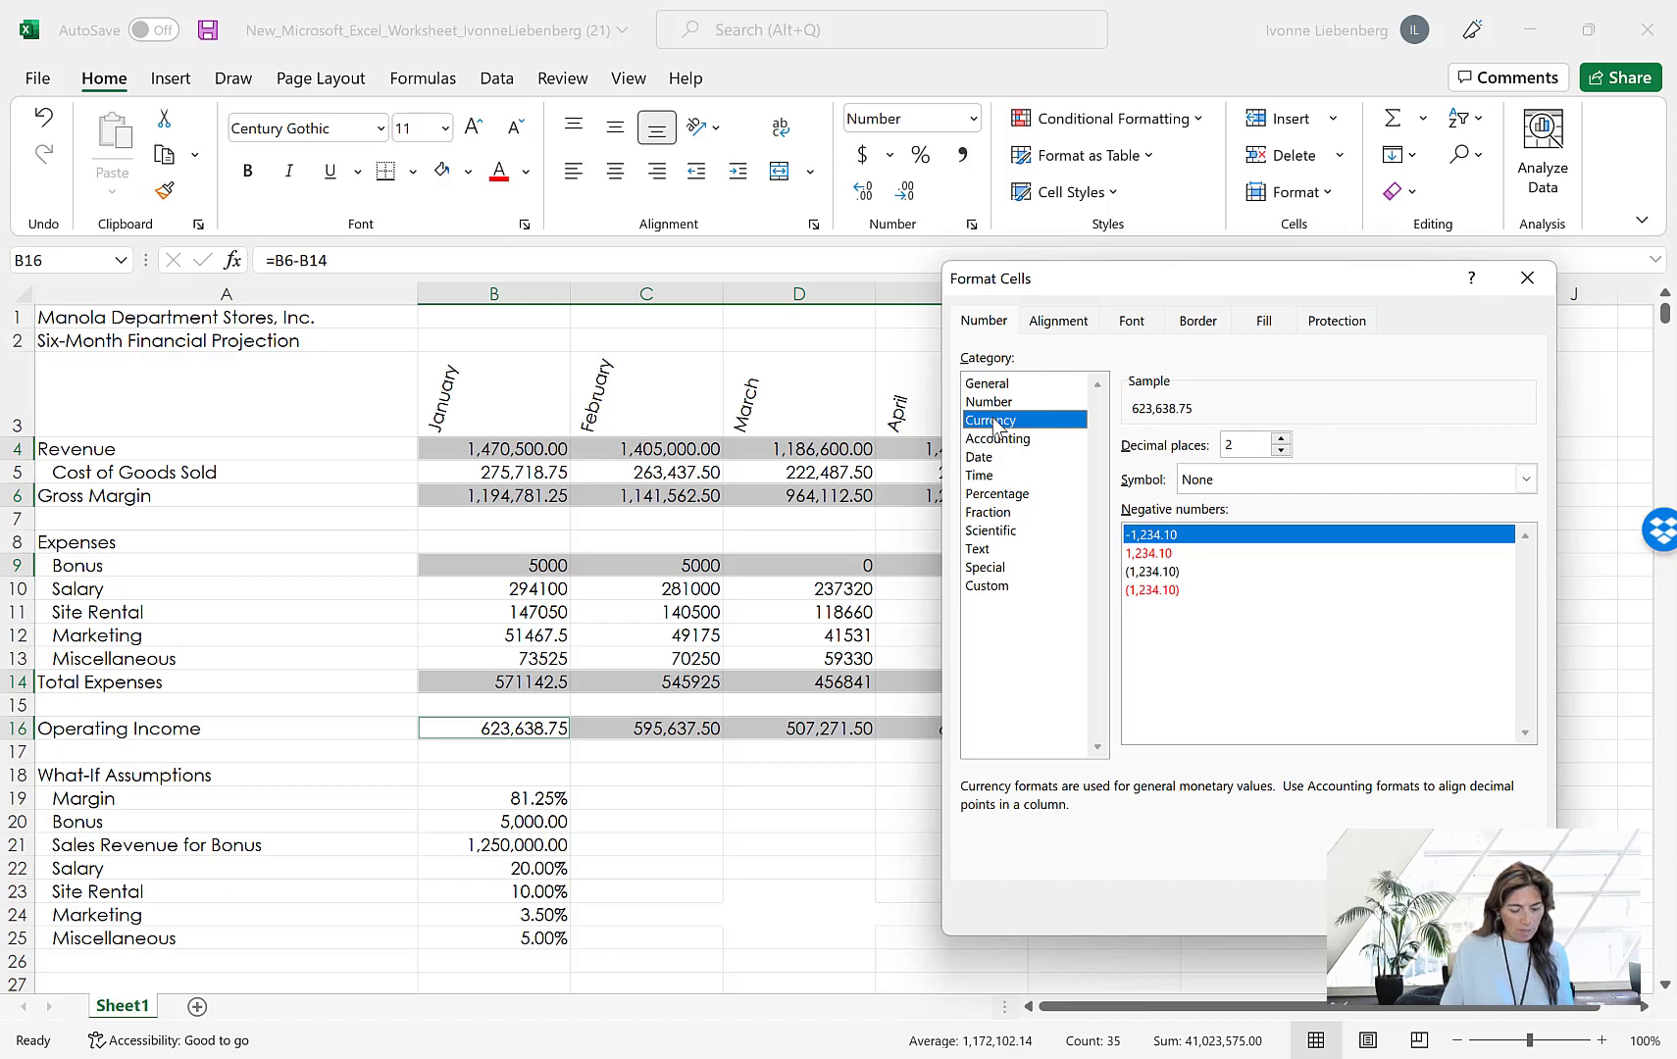
{"action": "left_click", "coordinate": [1282, 449]}
{"action": "left_click", "coordinate": [1282, 439]}
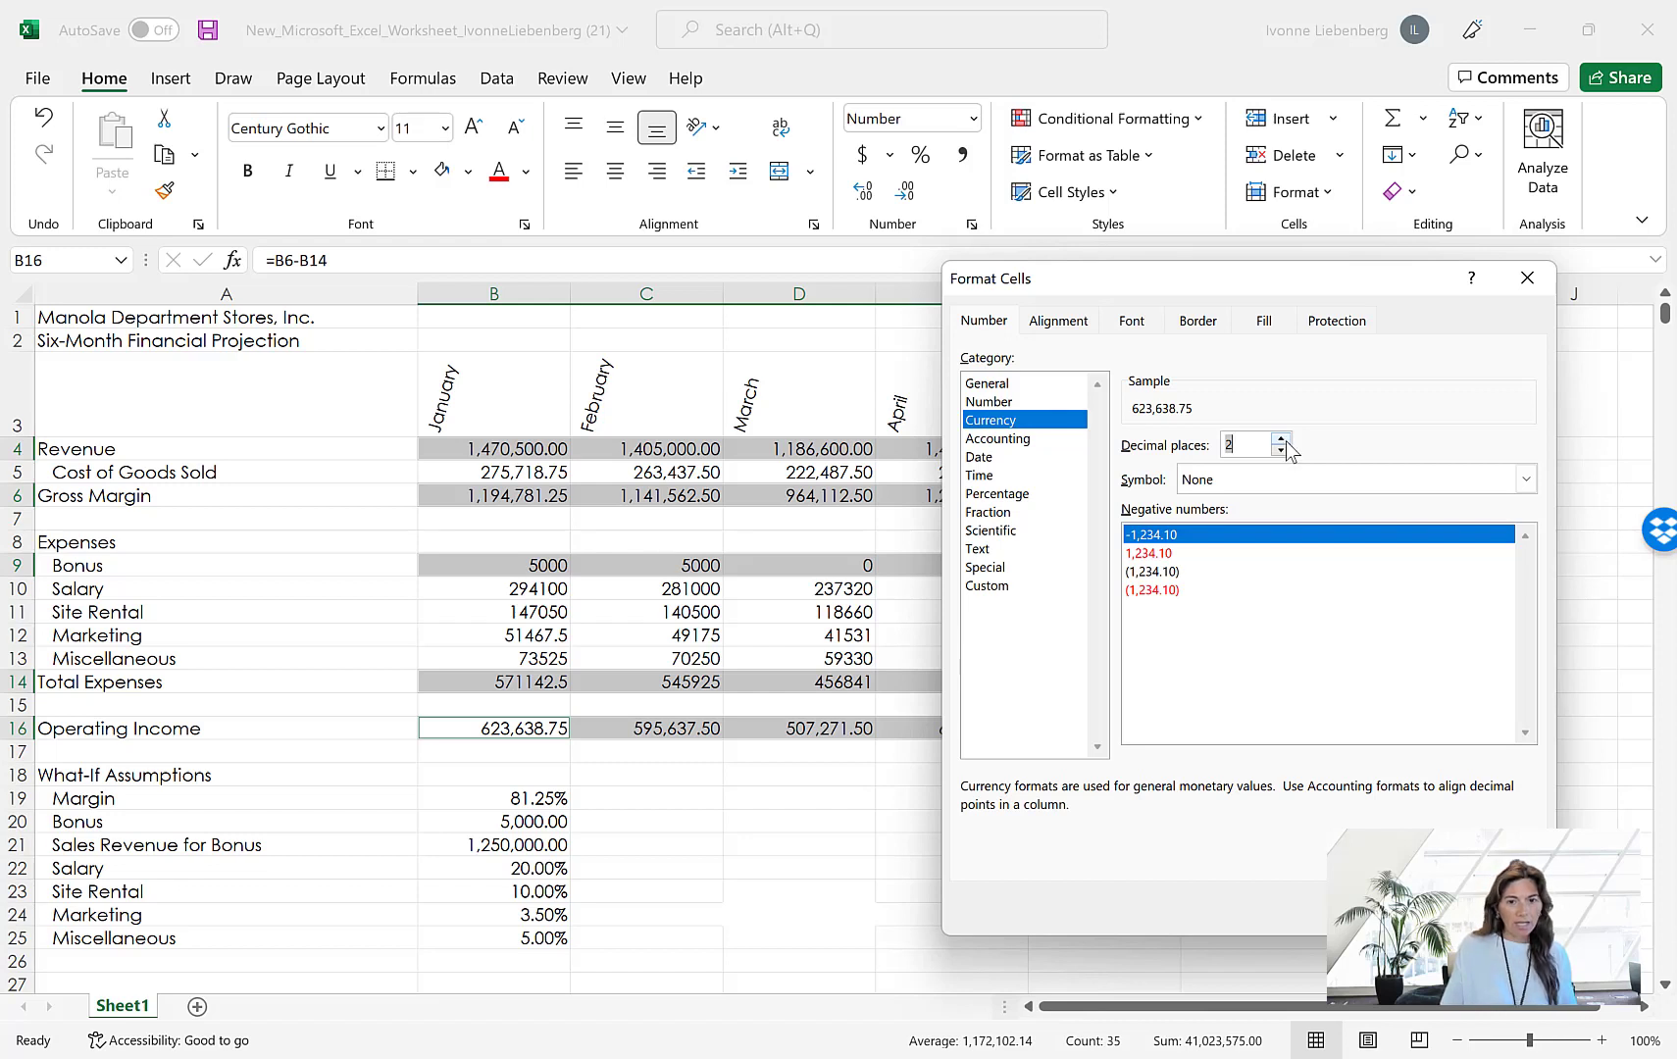
{"action": "left_click", "coordinate": [1241, 482]}
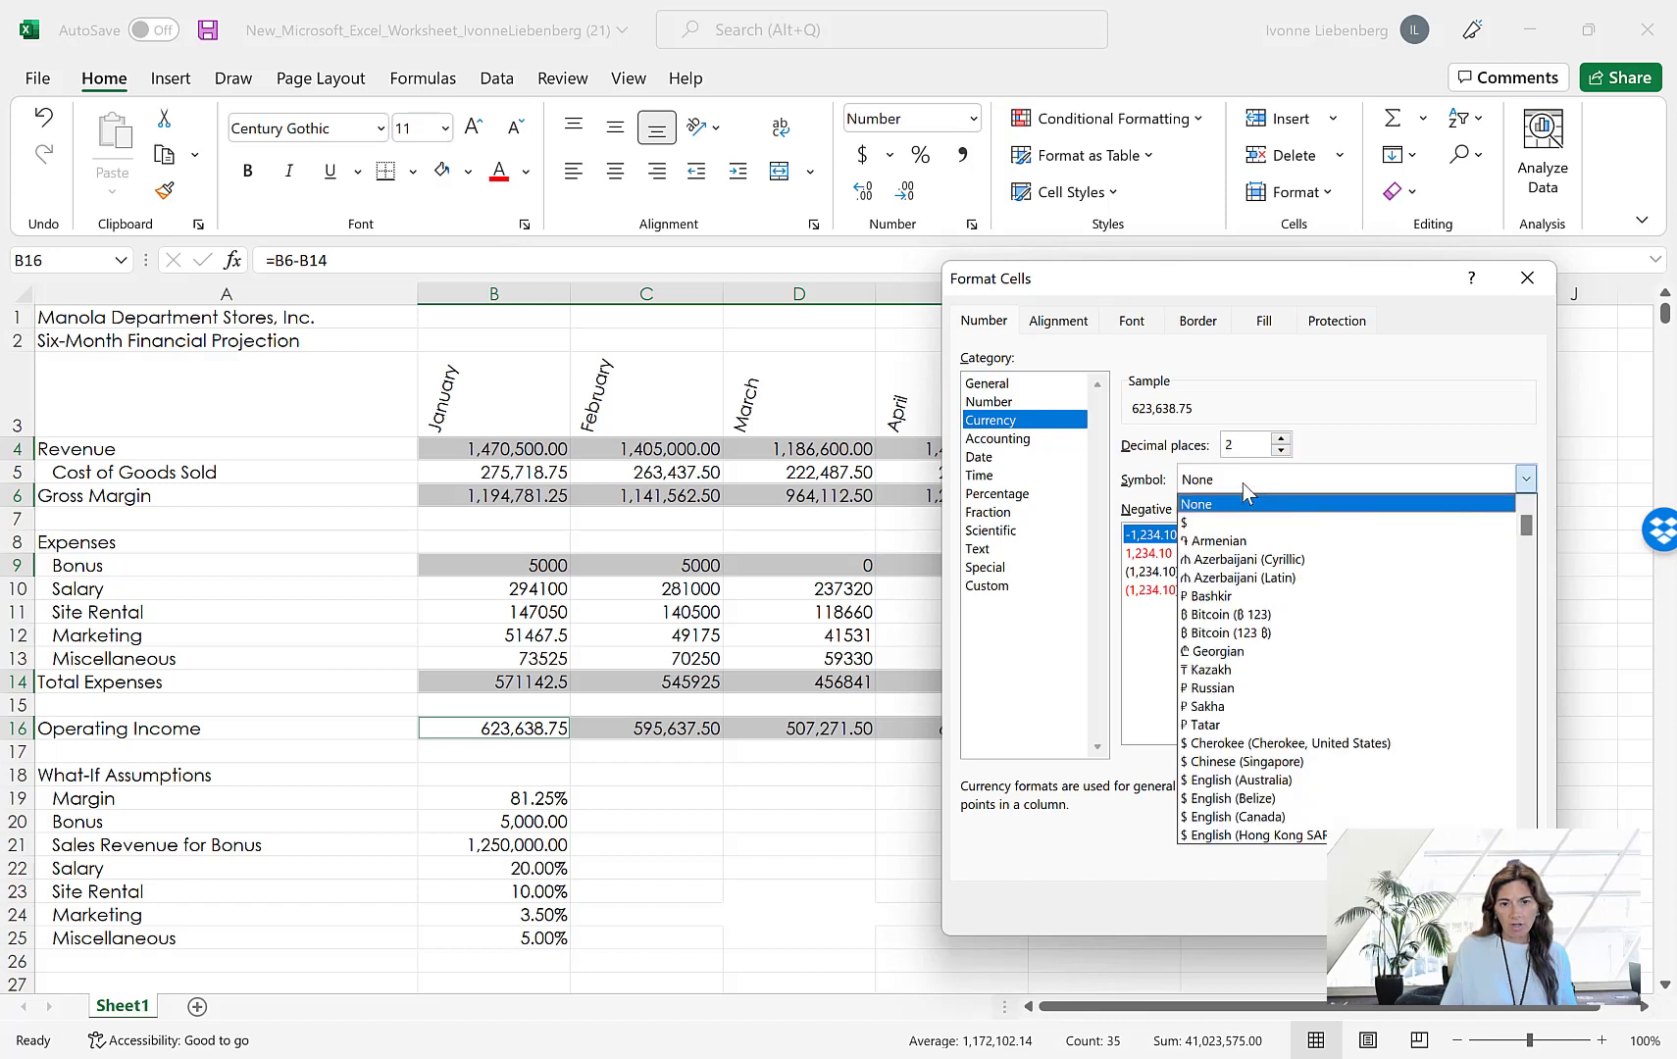
{"action": "left_click", "coordinate": [1194, 523]}
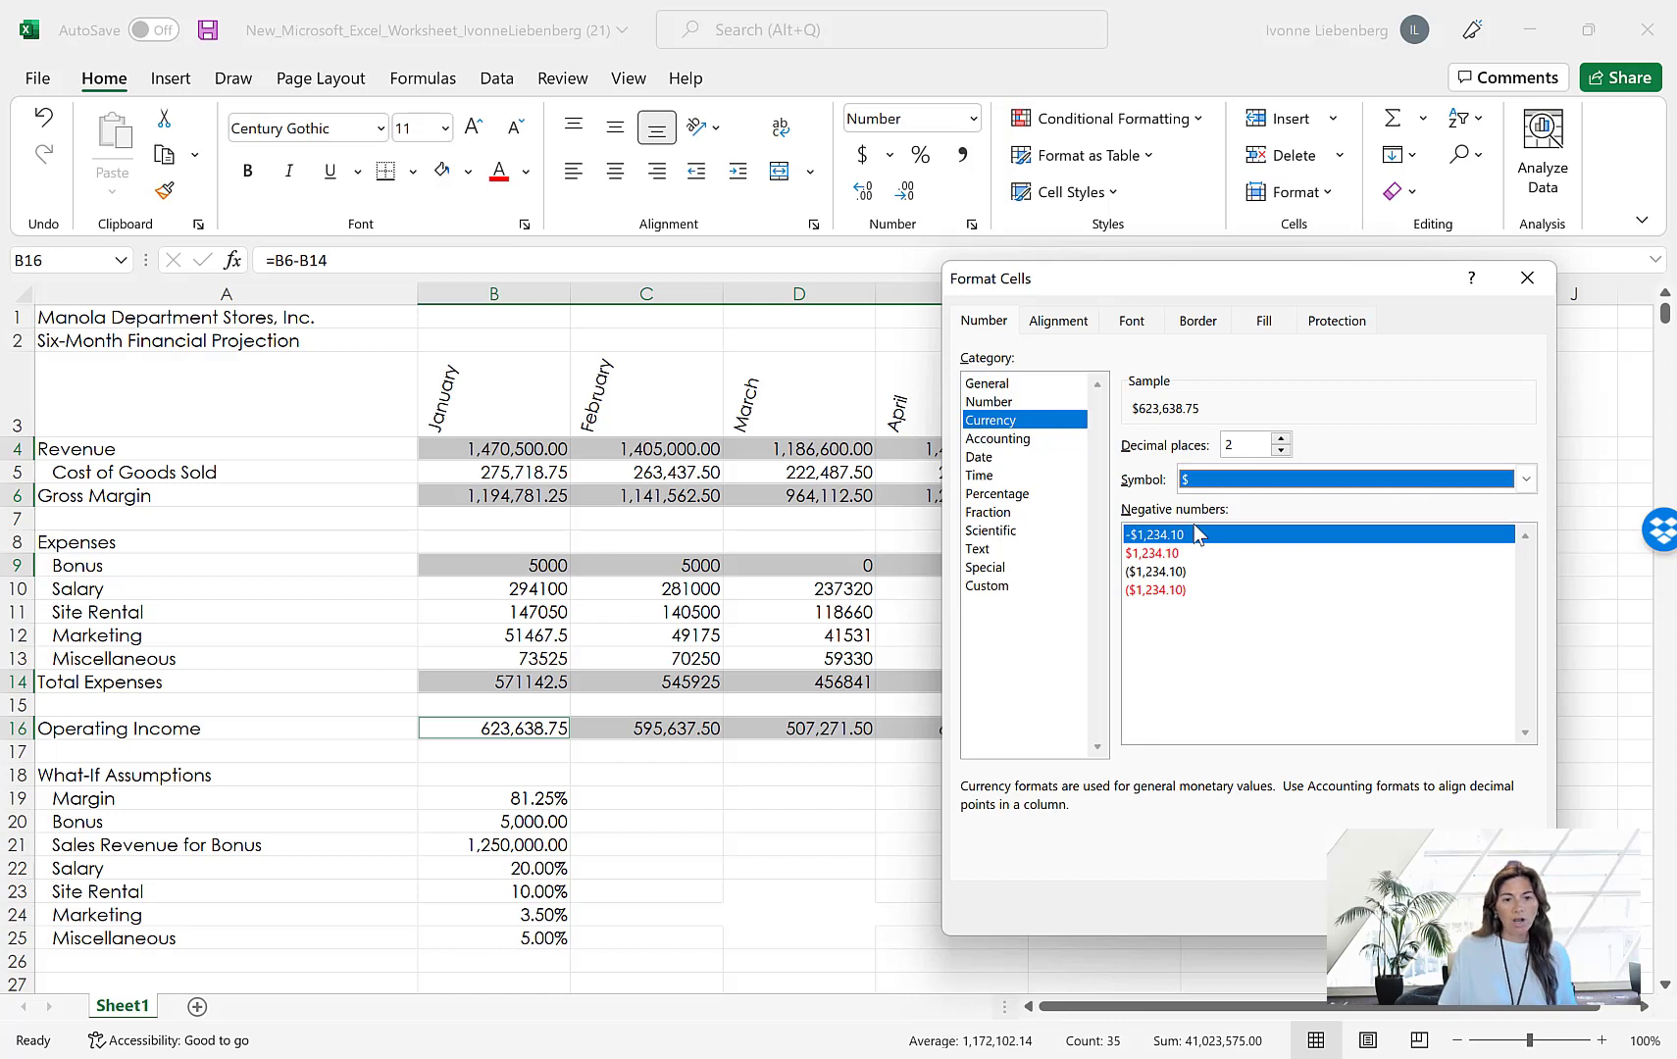
{"action": "left_click", "coordinate": [1176, 591]}
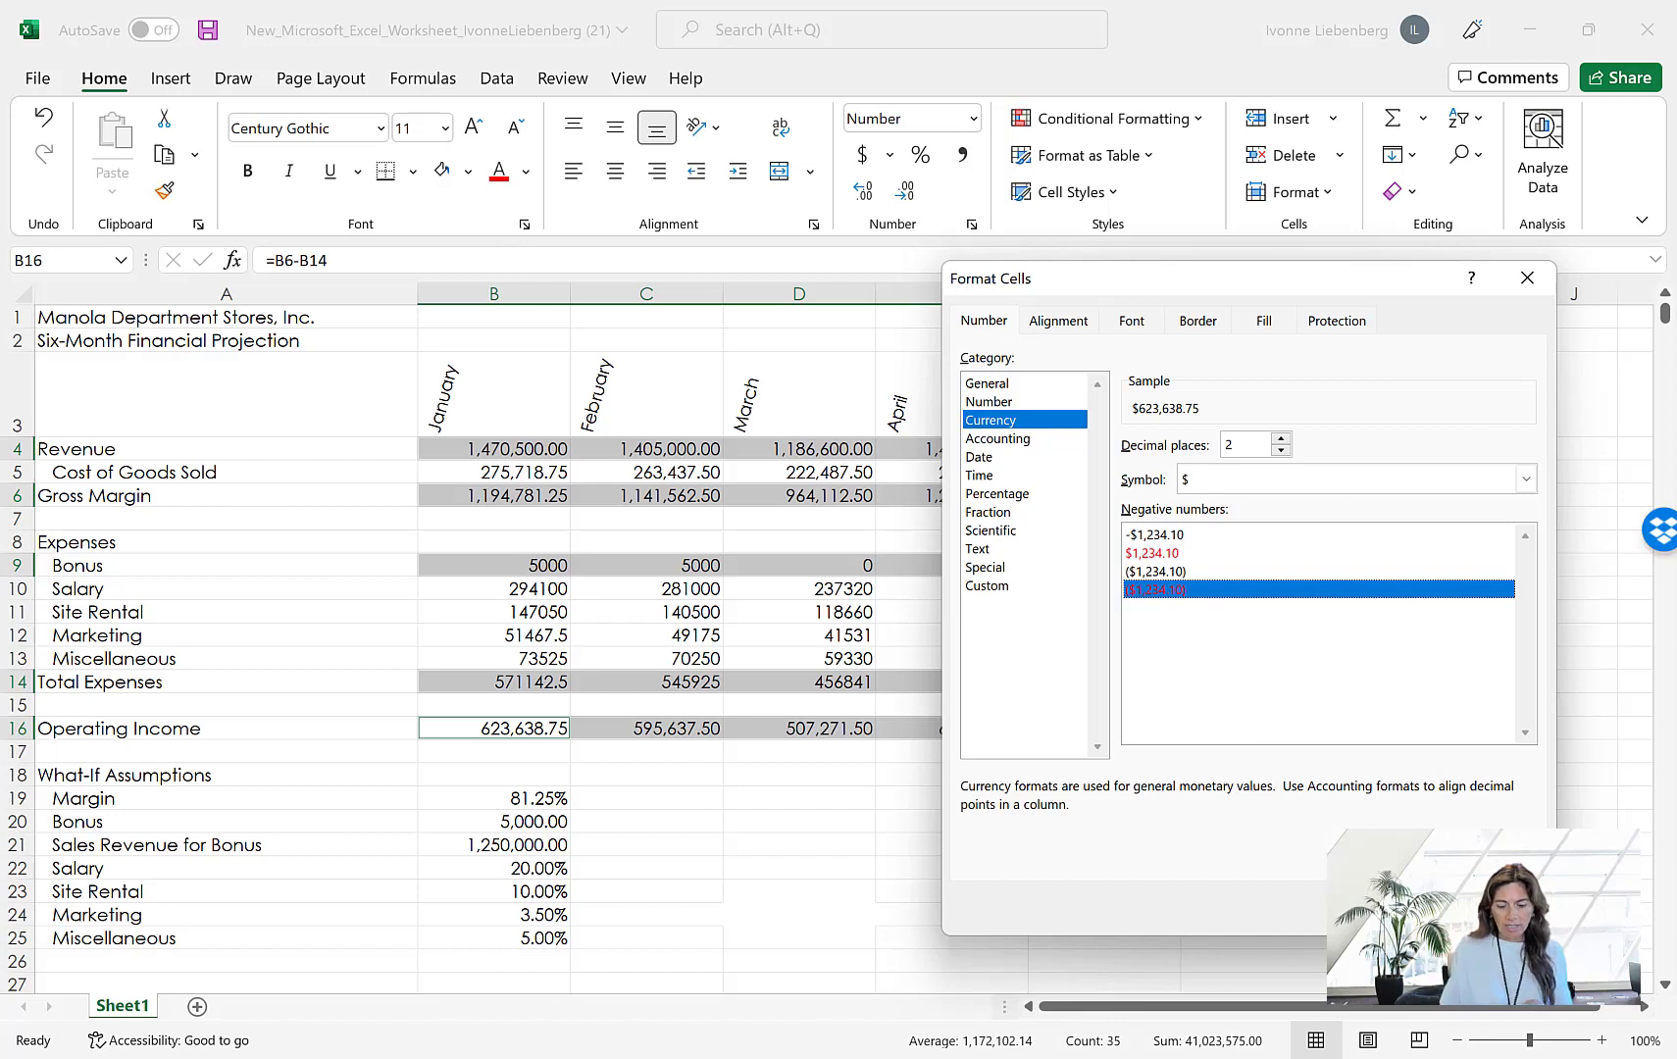
{"action": "key", "text": "Return"}
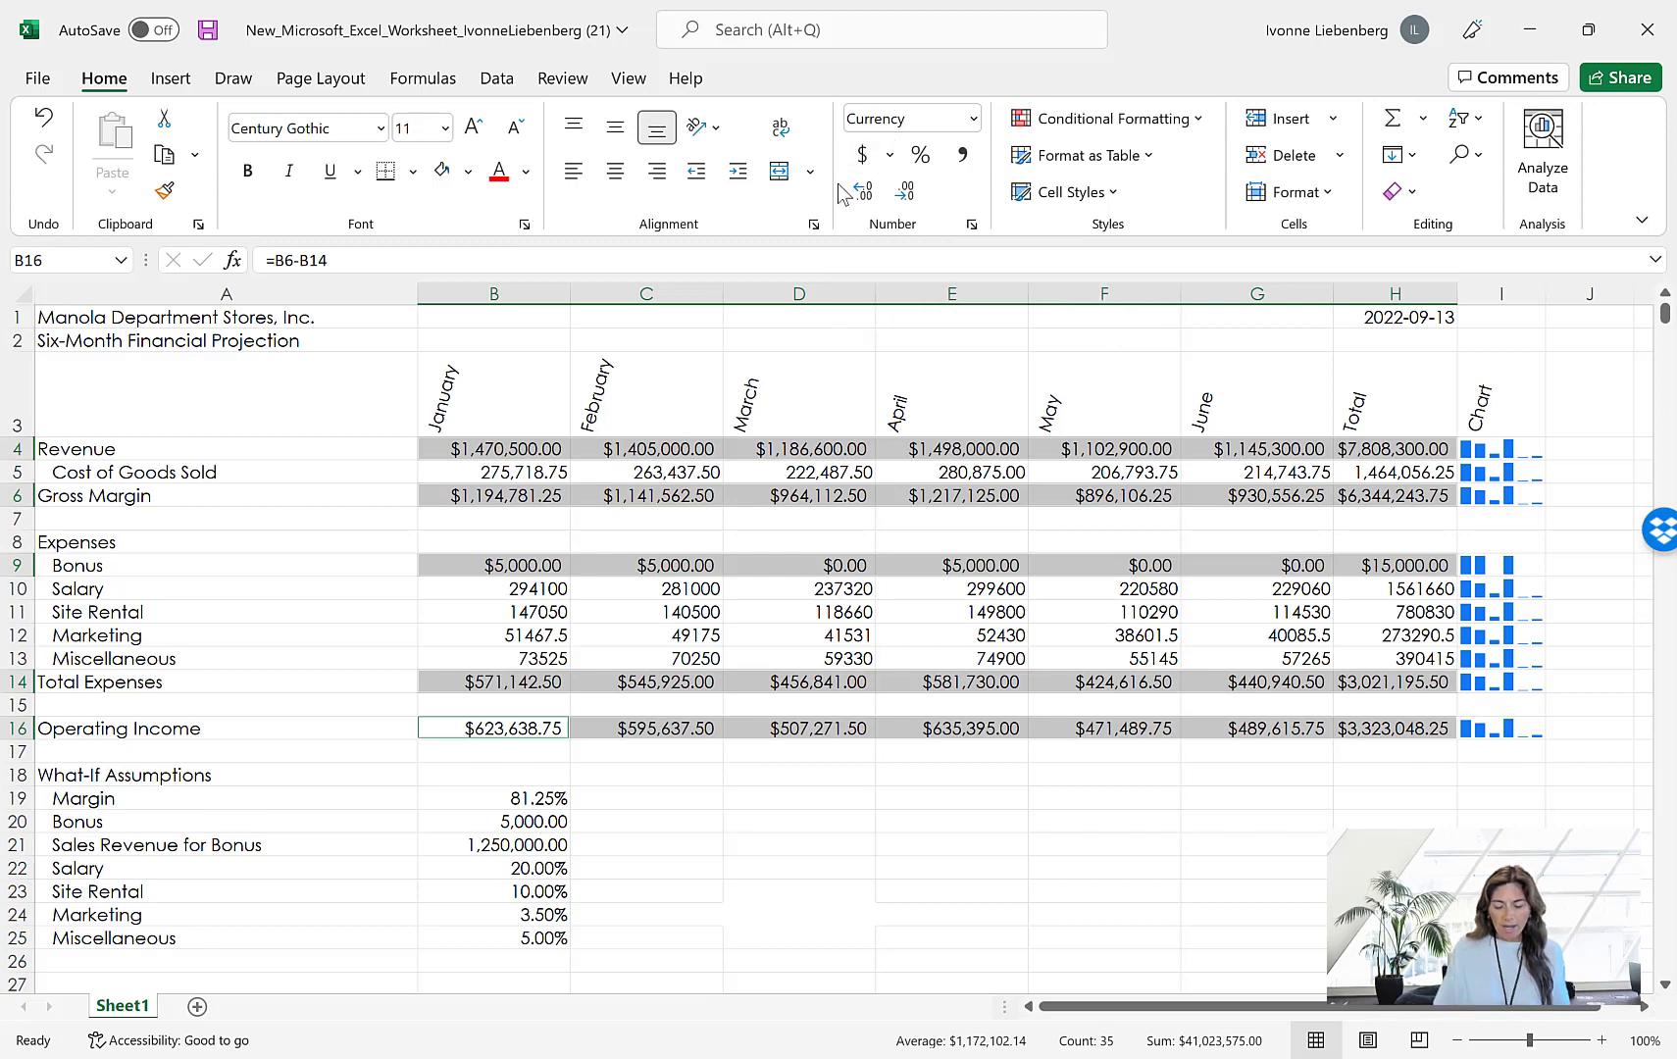
{"action": "left_click", "coordinate": [699, 815]}
Format B5:H5 and B10:H13 as Currency with 2 decimal places, no symbol and red negatives in parentheses
{"action": "left_click", "coordinate": [488, 472]}
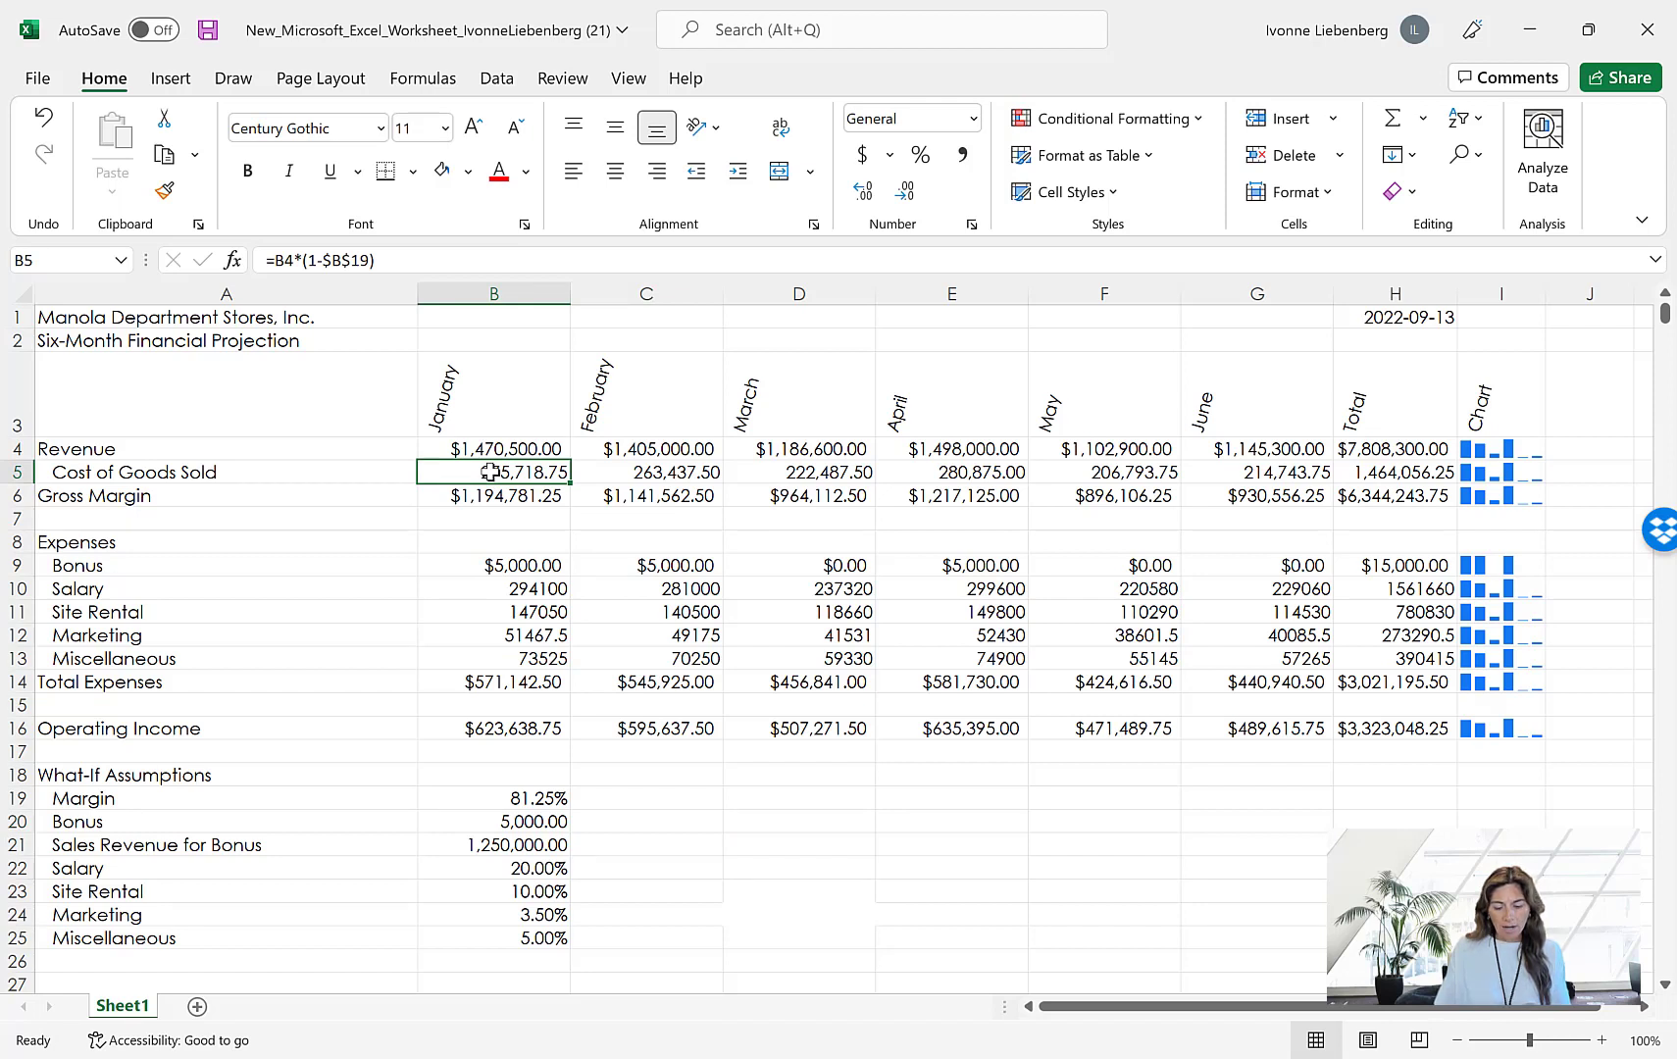
{"action": "left_click_drag", "start_coordinate": [488, 472], "coordinate": [1420, 468]}
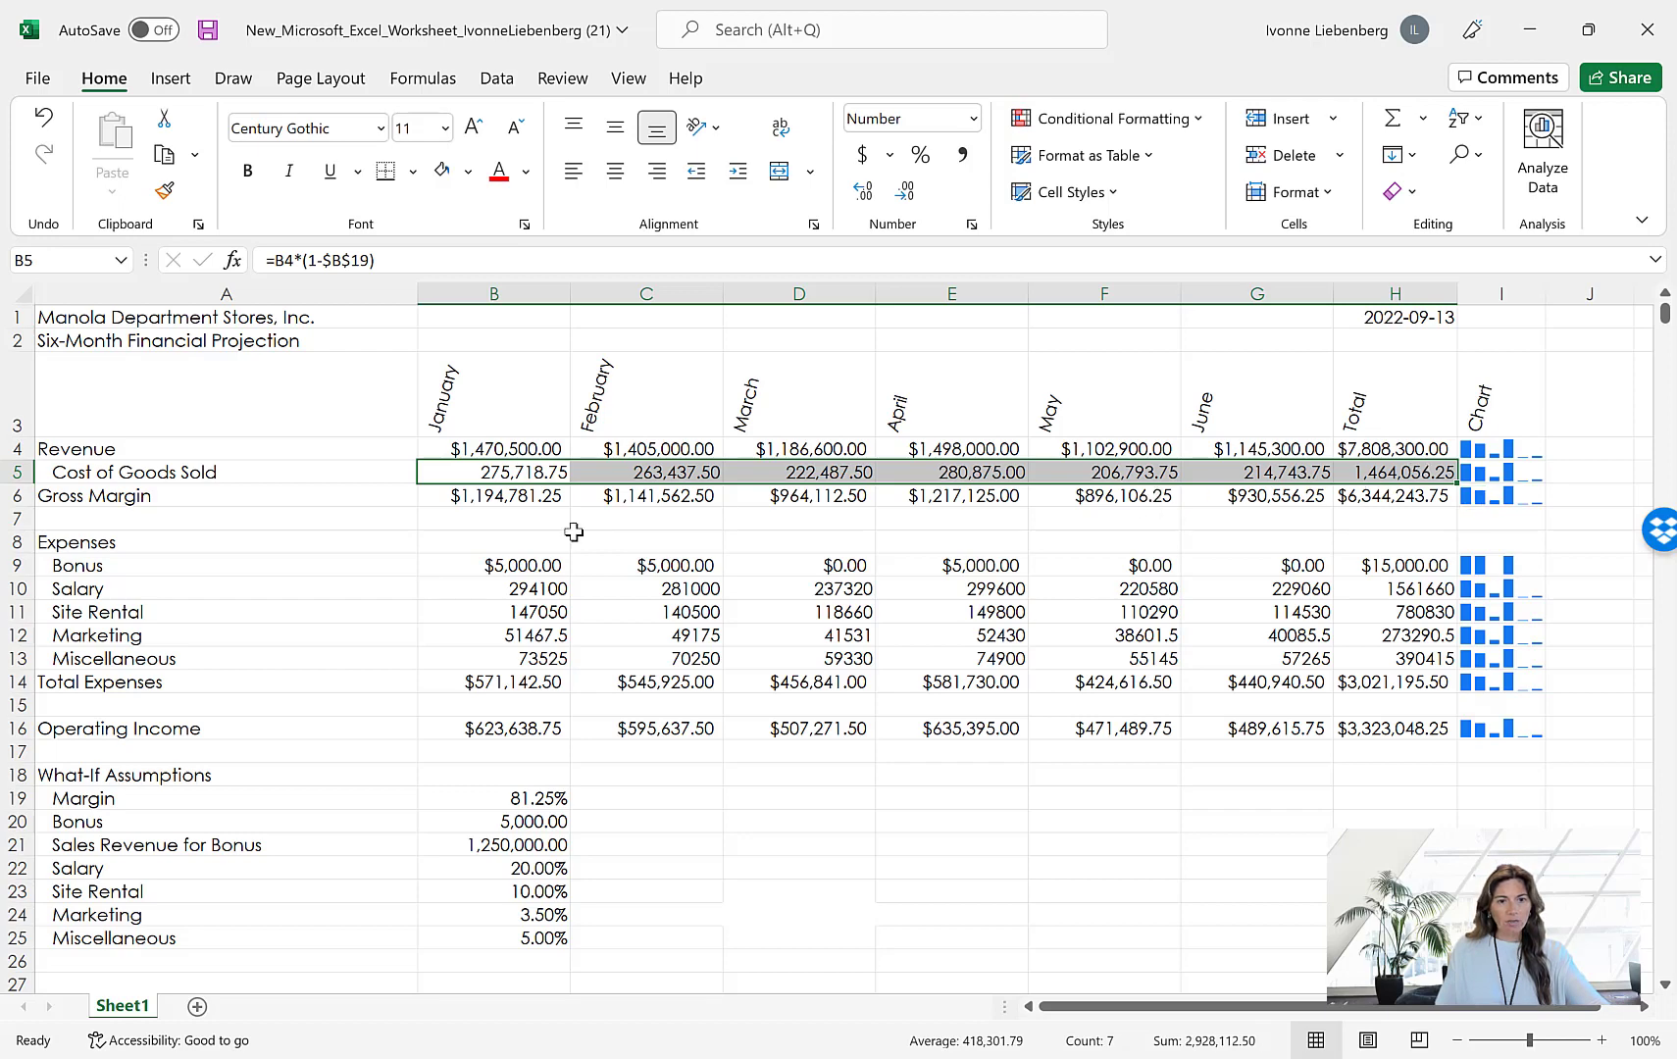
{"action": "left_click", "coordinate": [527, 593]}
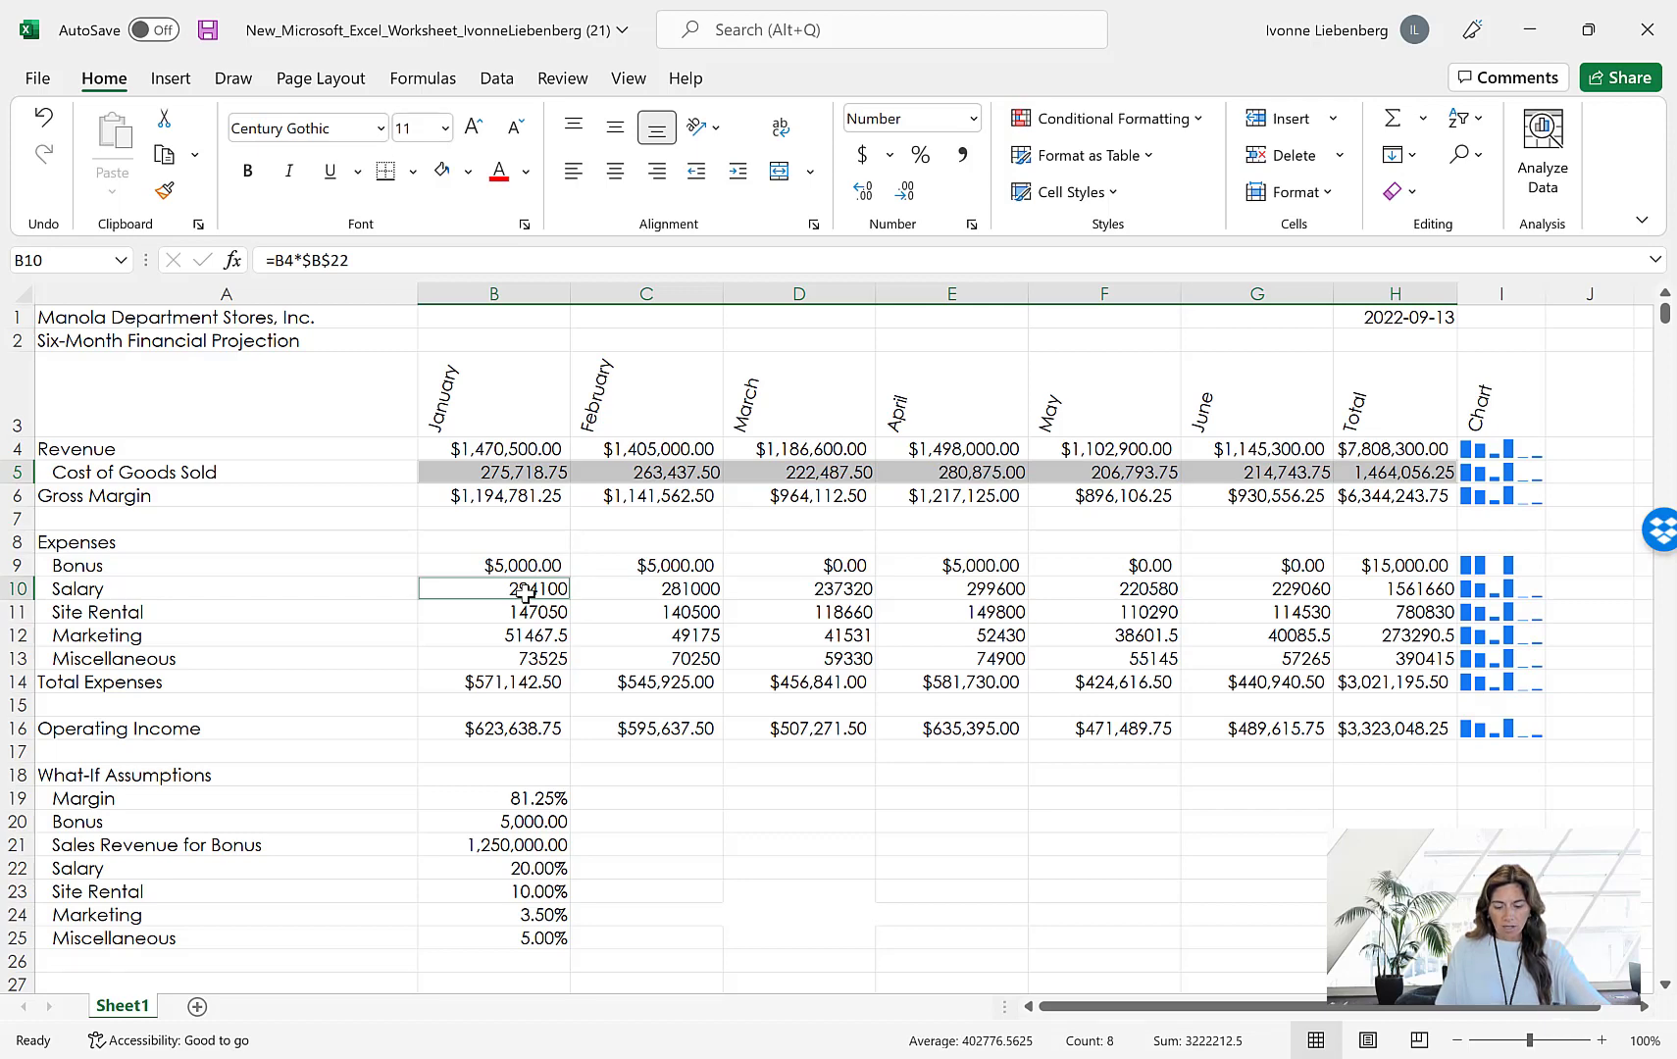
{"action": "left_click_drag", "start_coordinate": [527, 593], "coordinate": [1410, 667]}
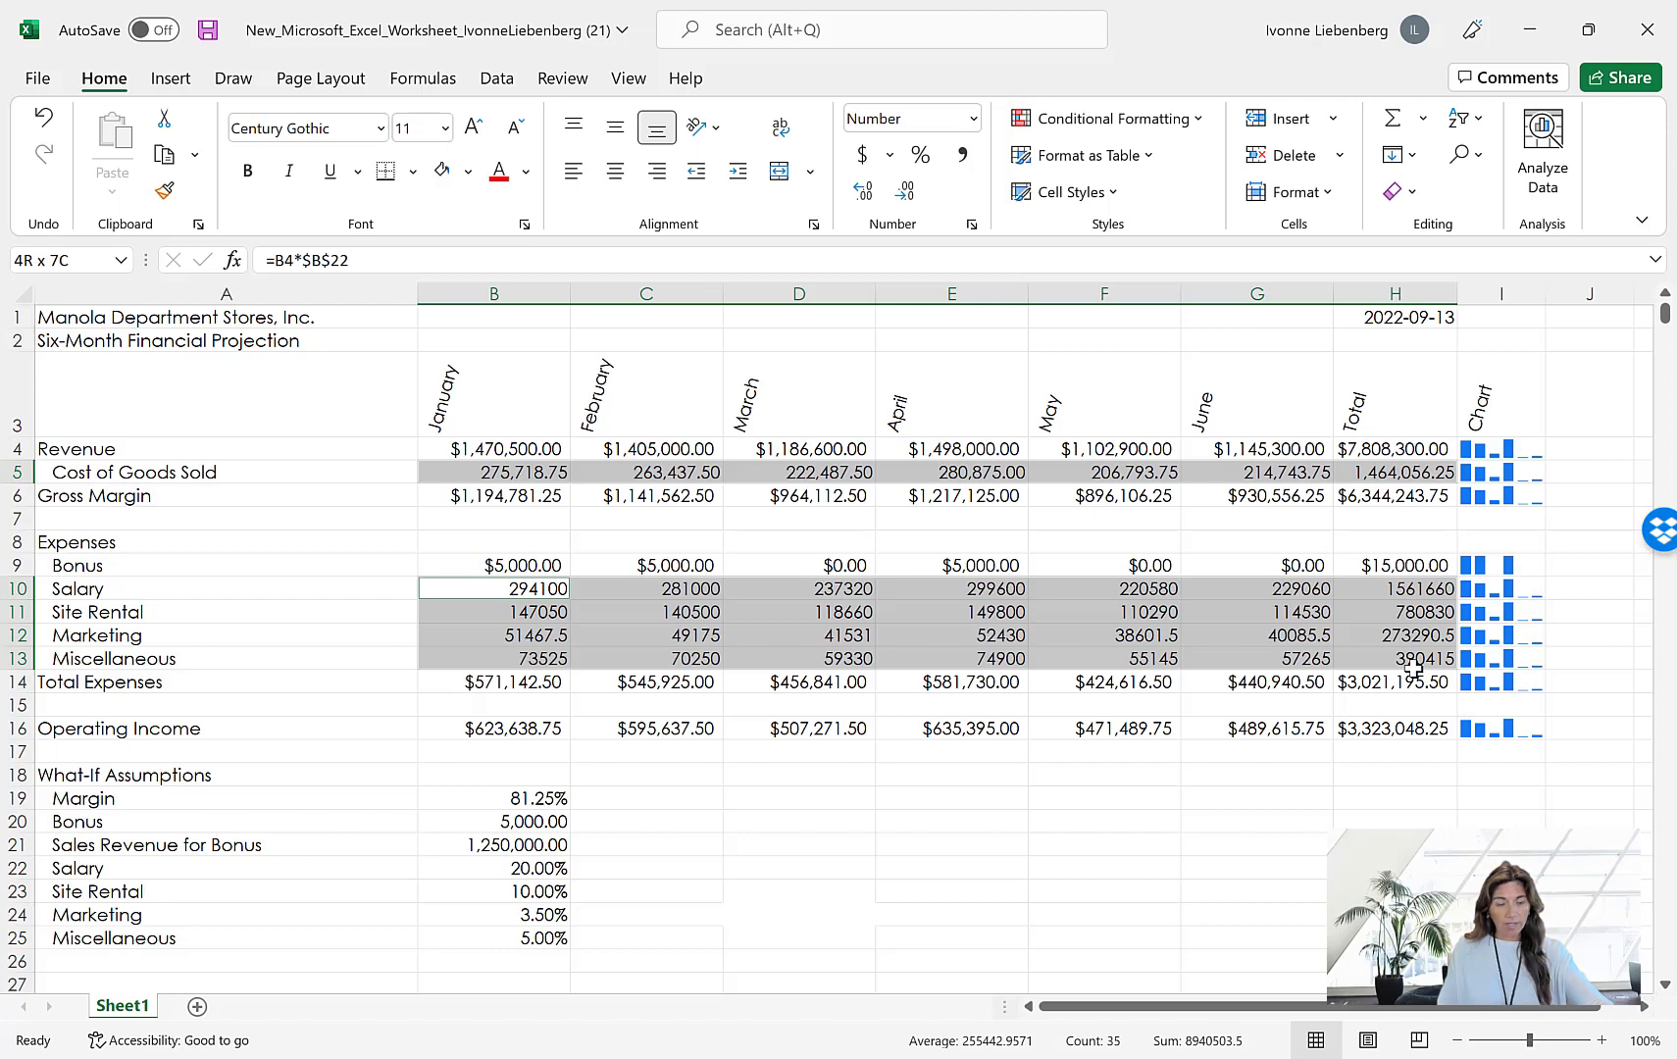
{"action": "left_click_drag", "start_coordinate": [1413, 670], "coordinate": [1413, 670]}
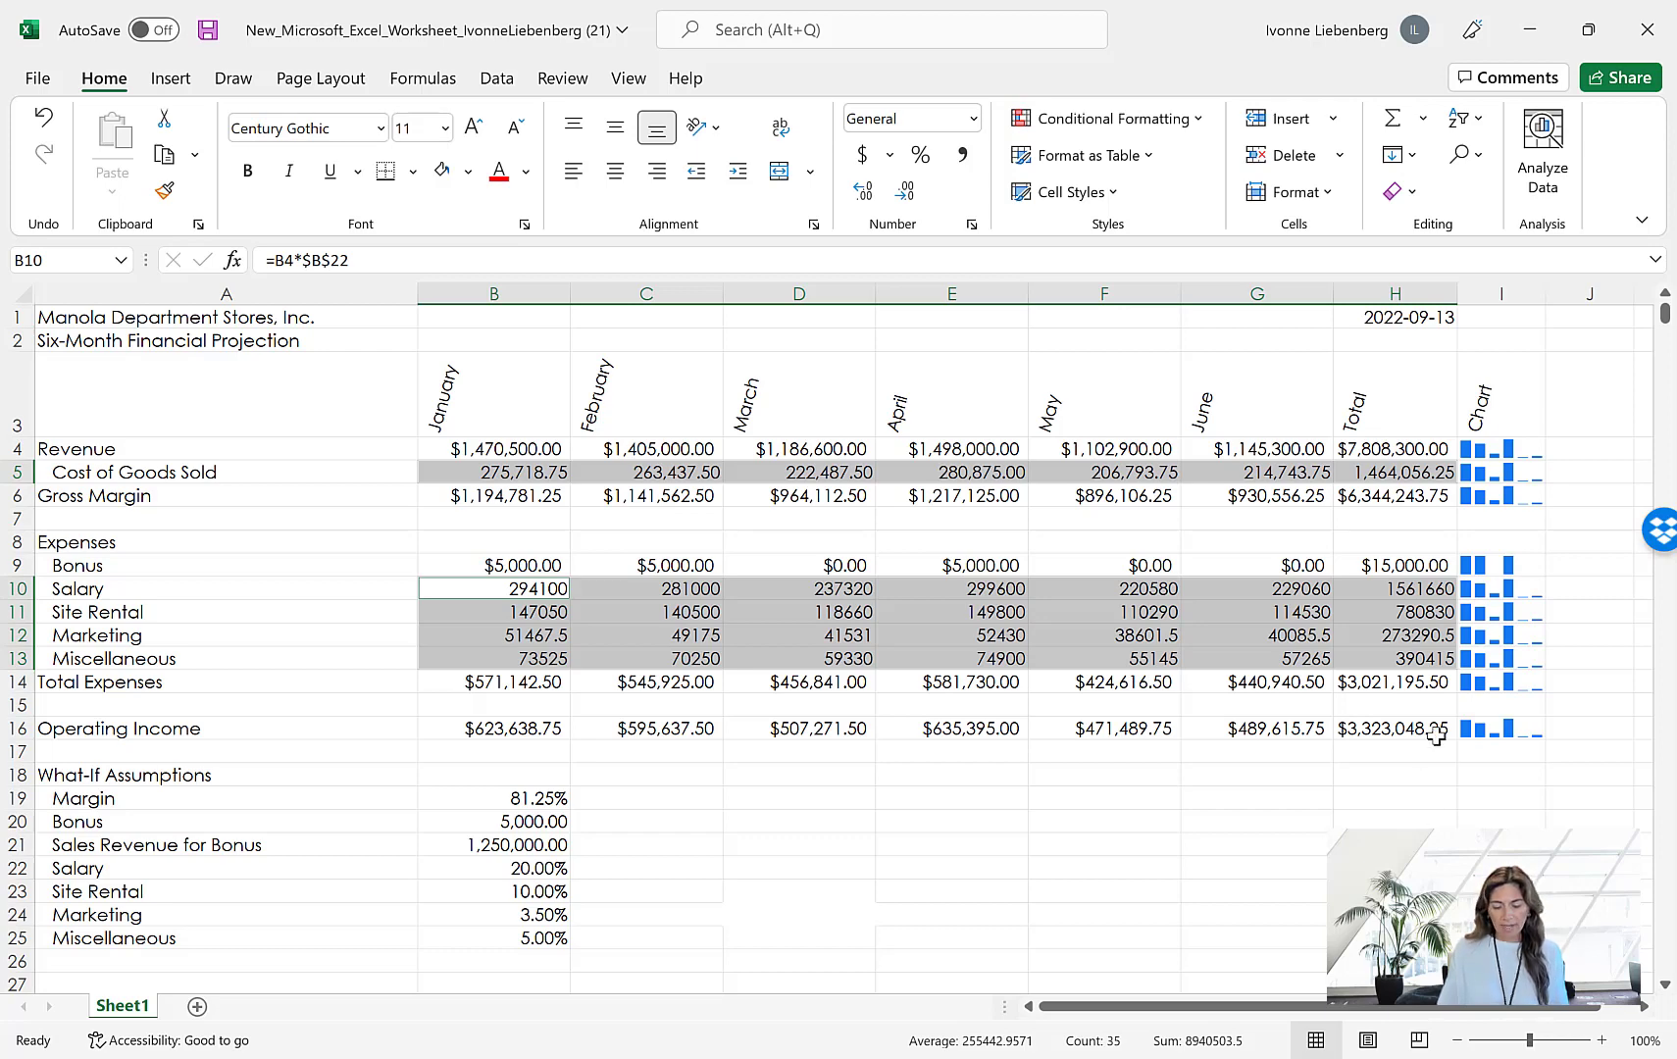
{"action": "left_click", "coordinate": [972, 227]}
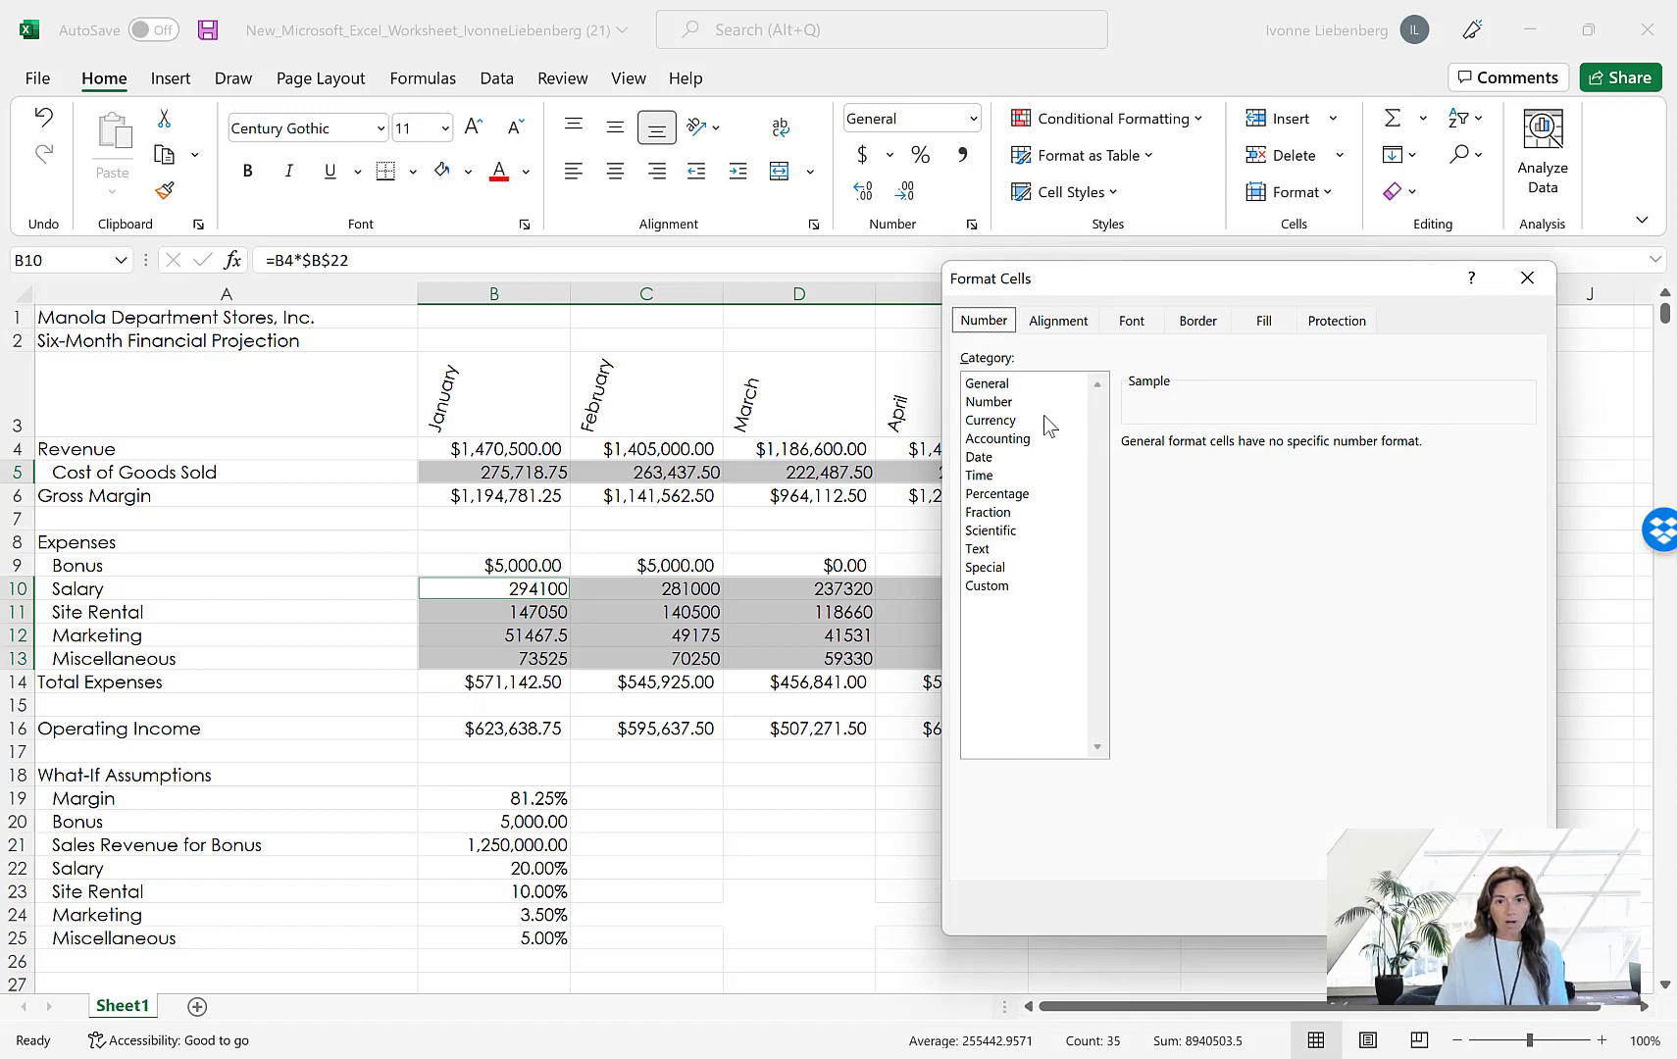
{"action": "left_click", "coordinate": [1010, 418]}
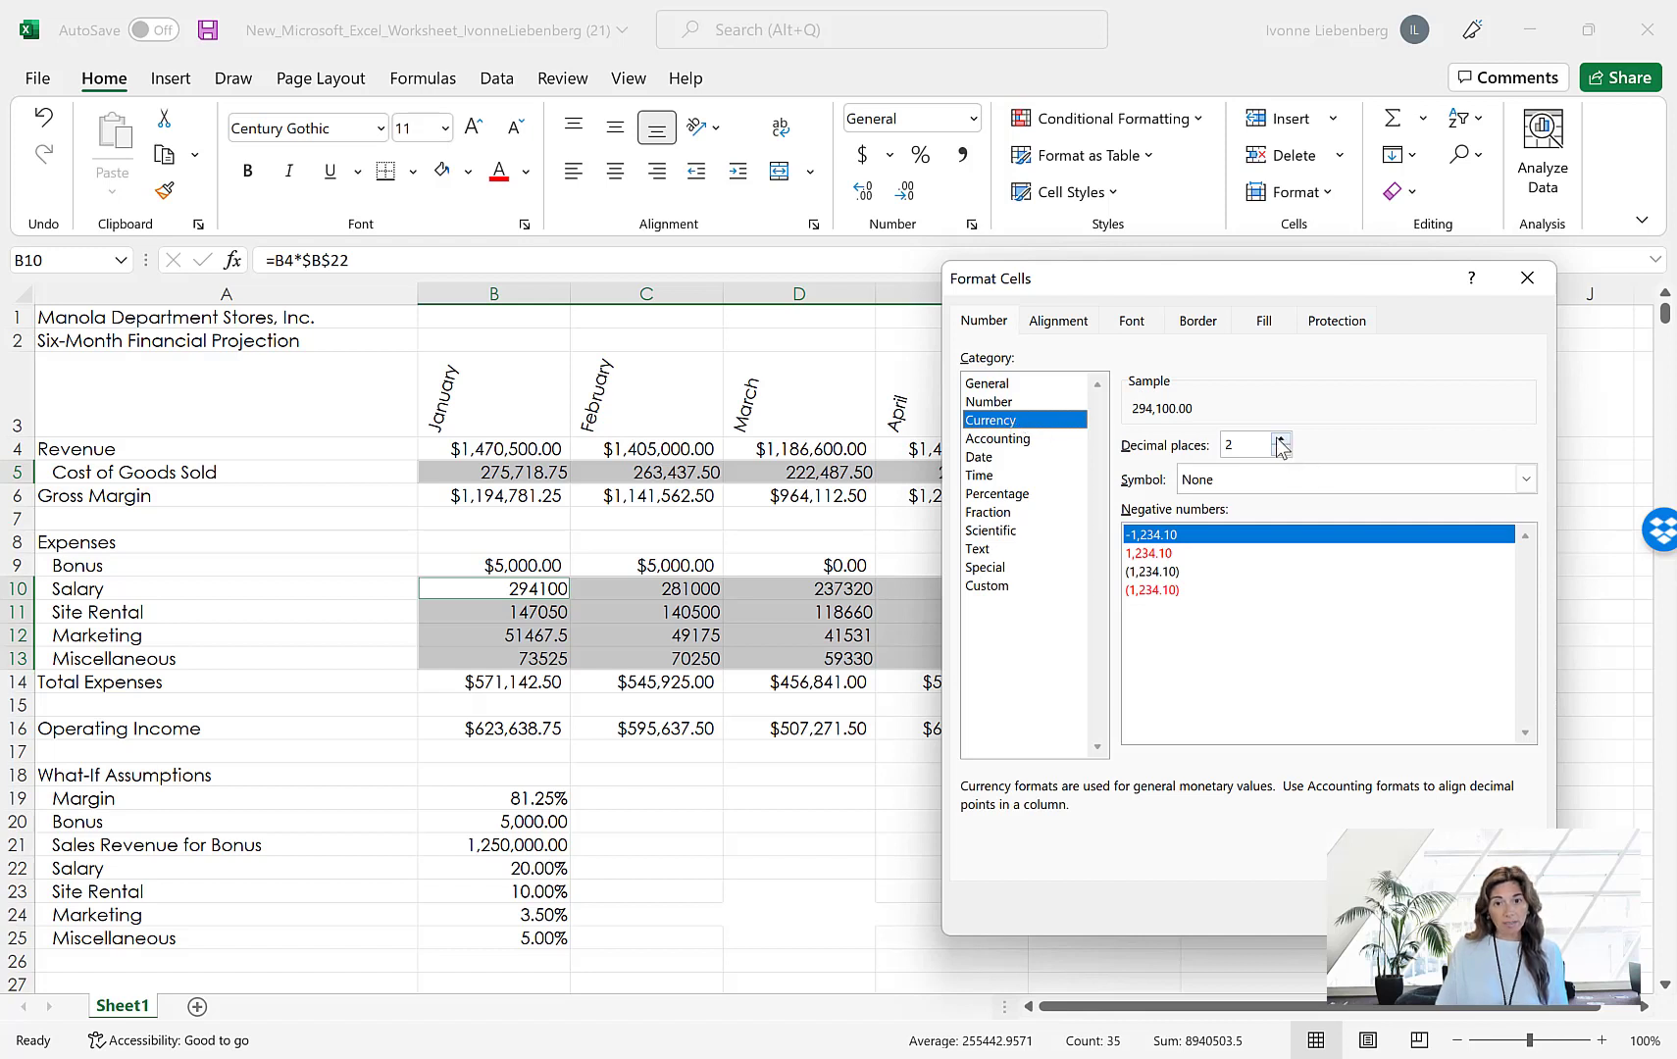
{"action": "left_click", "coordinate": [1250, 482]}
{"action": "left_click", "coordinate": [1242, 479]}
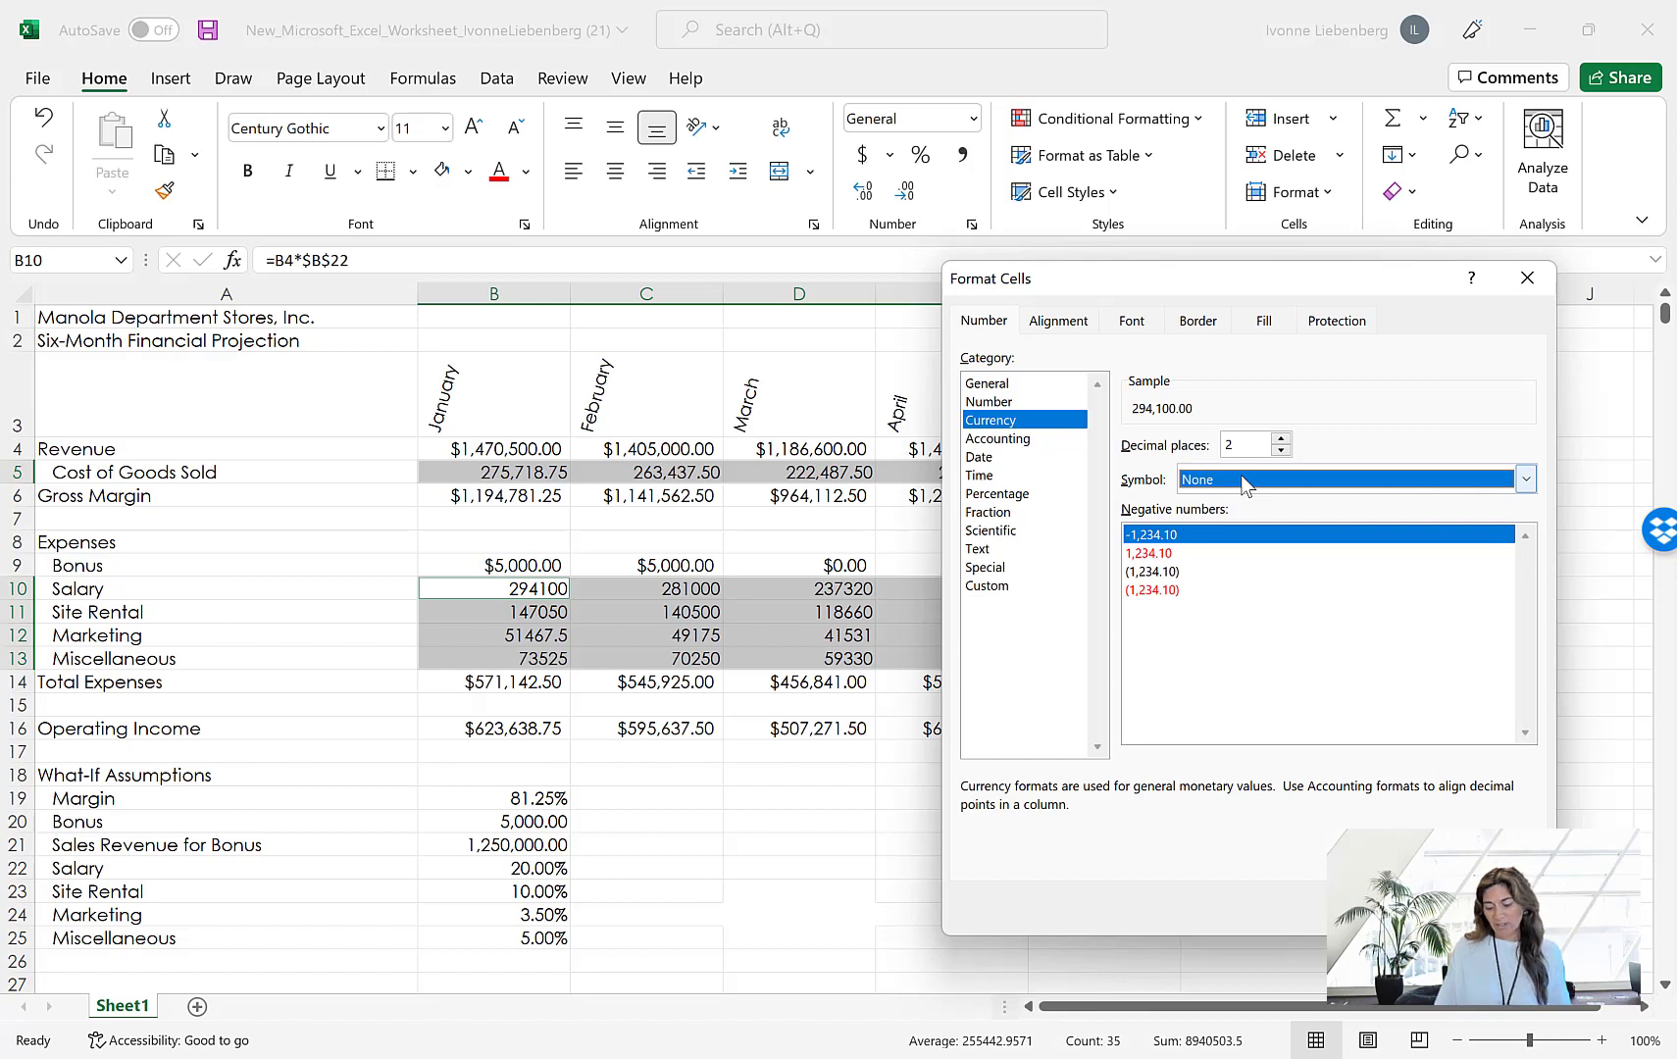
{"action": "left_click", "coordinate": [1172, 590]}
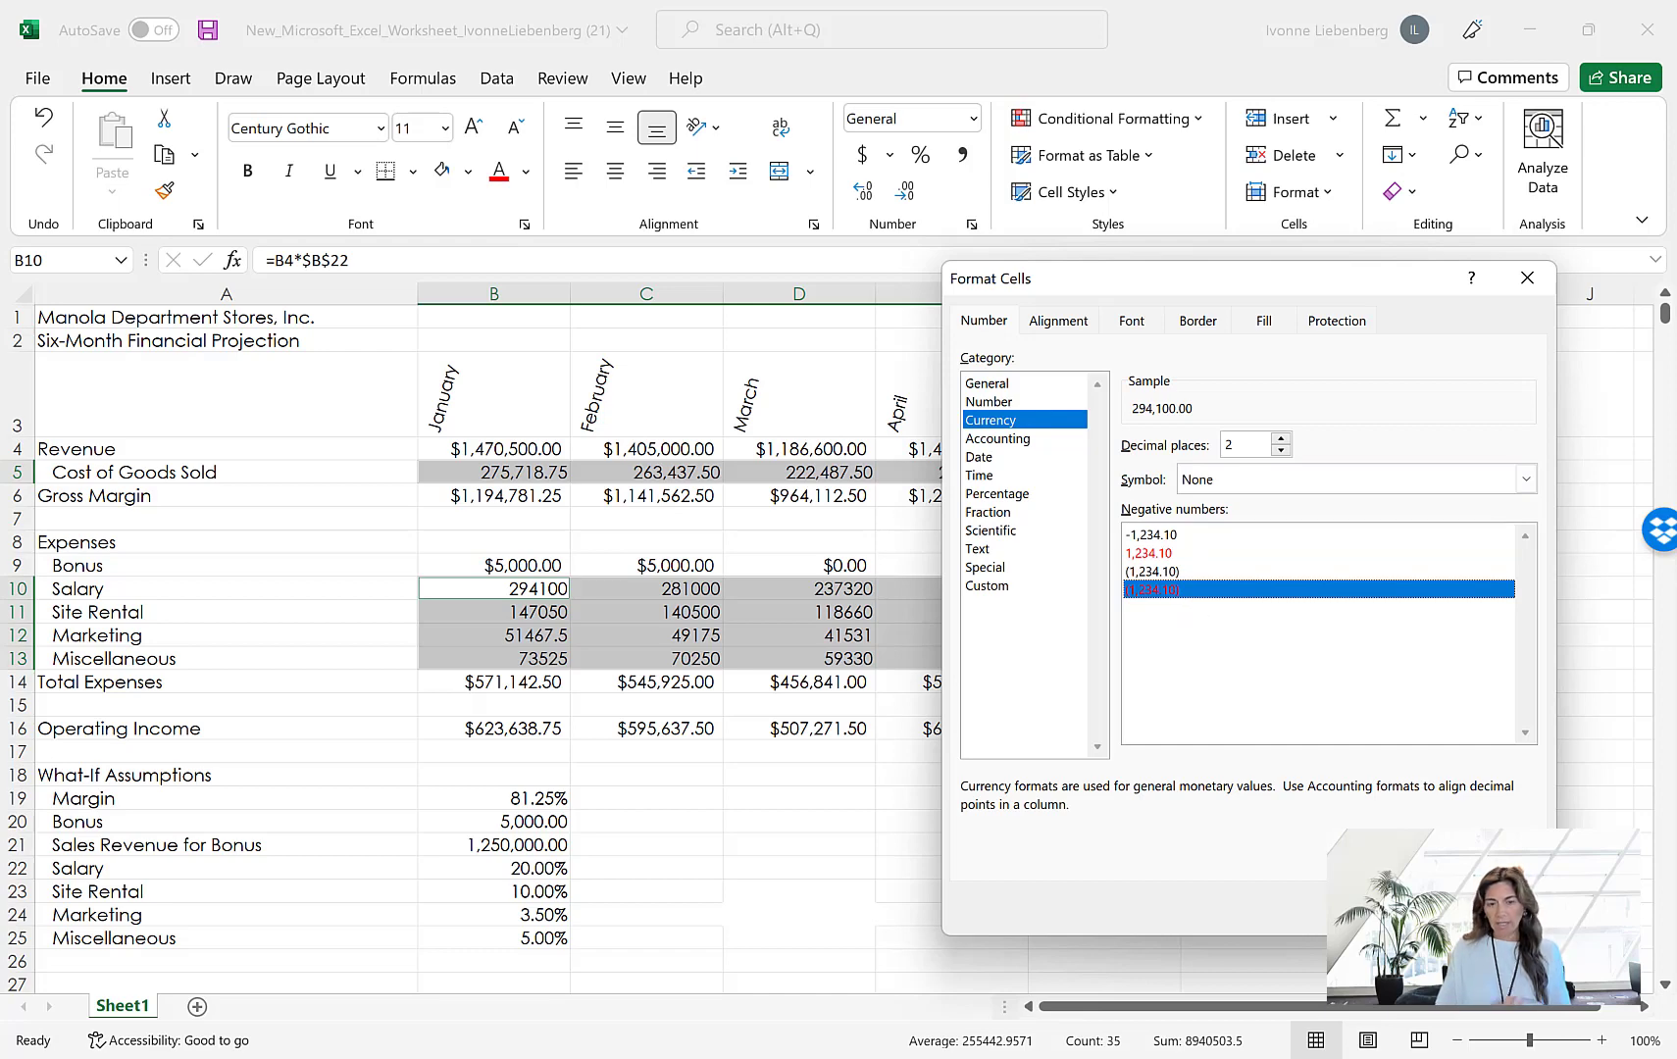
{"action": "key", "text": "Return"}
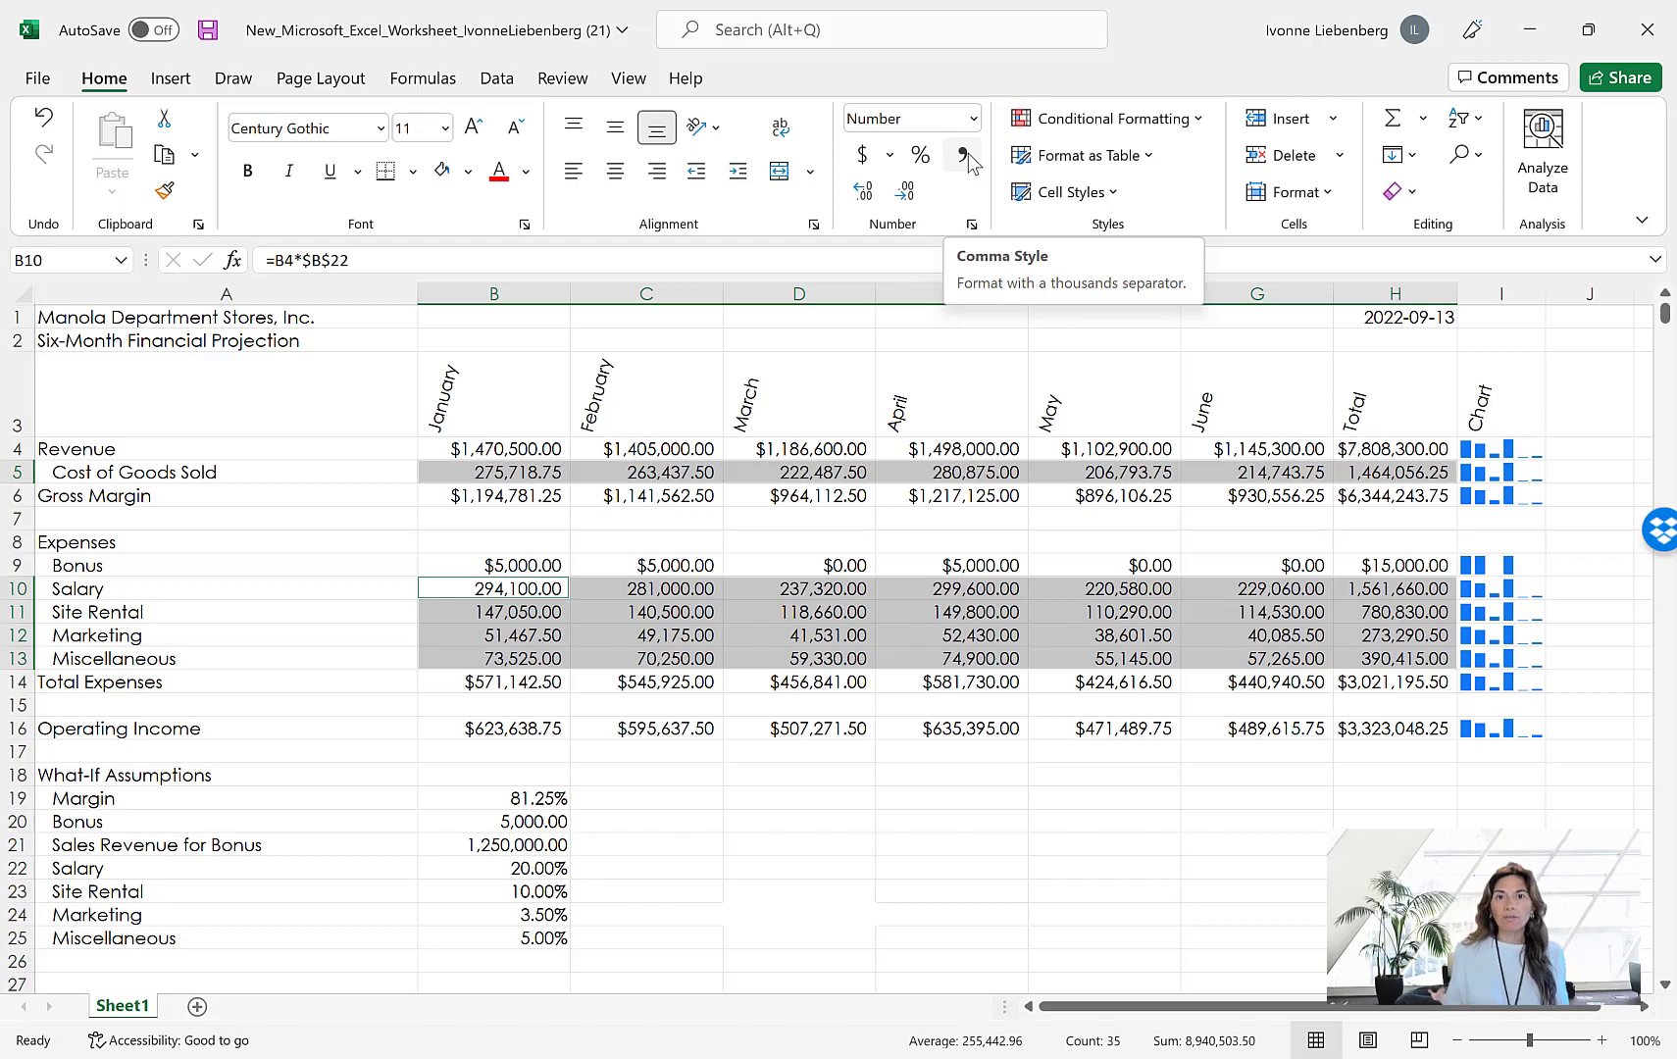
{"action": "left_click", "coordinate": [819, 565]}
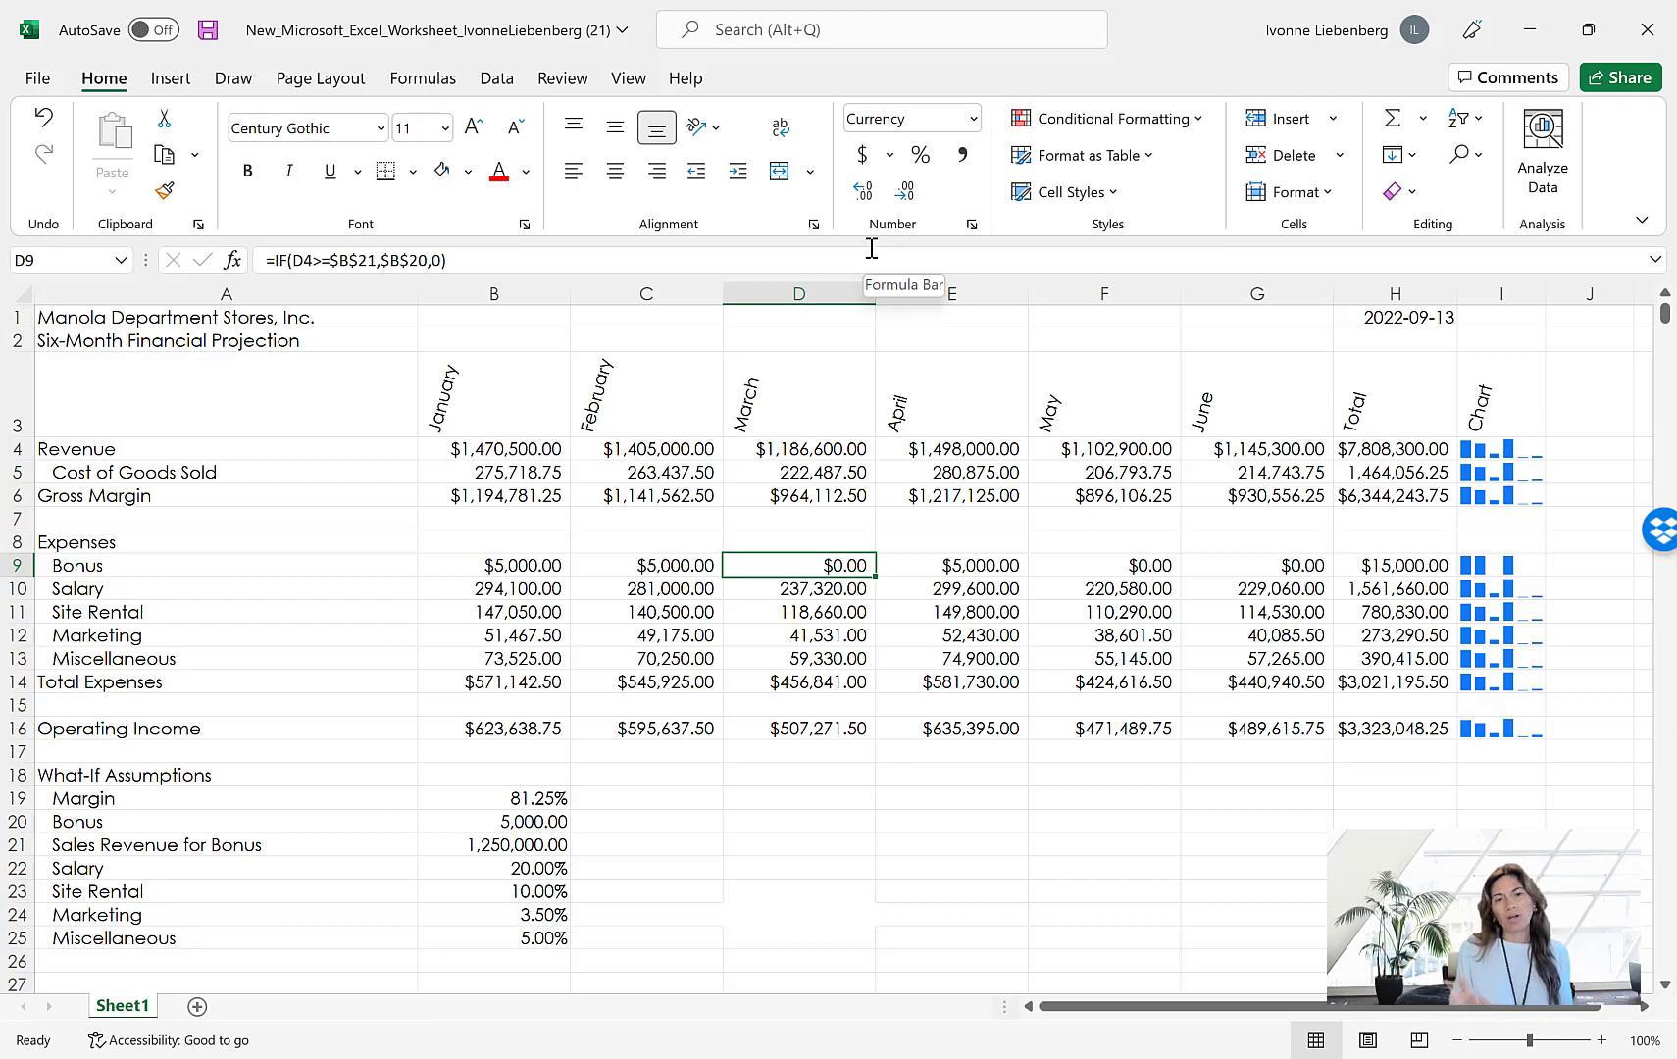
{"action": "left_click", "coordinate": [68, 324]}
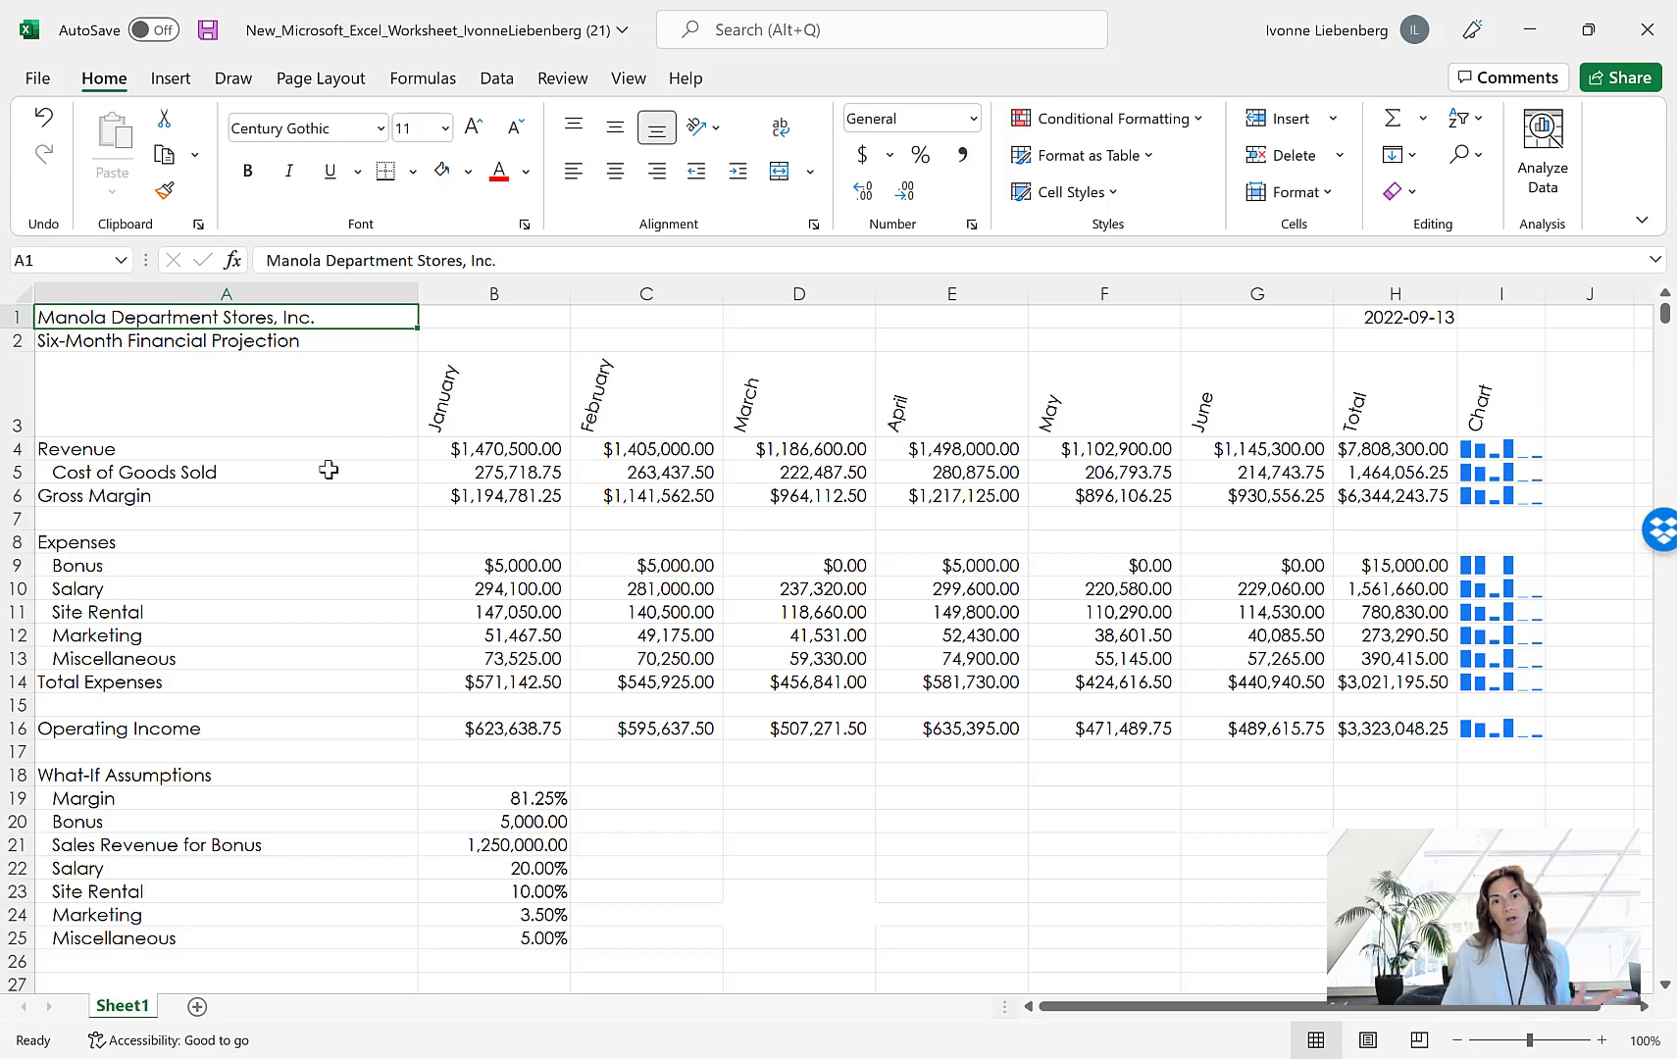
{"action": "left_click", "coordinate": [1134, 974]}
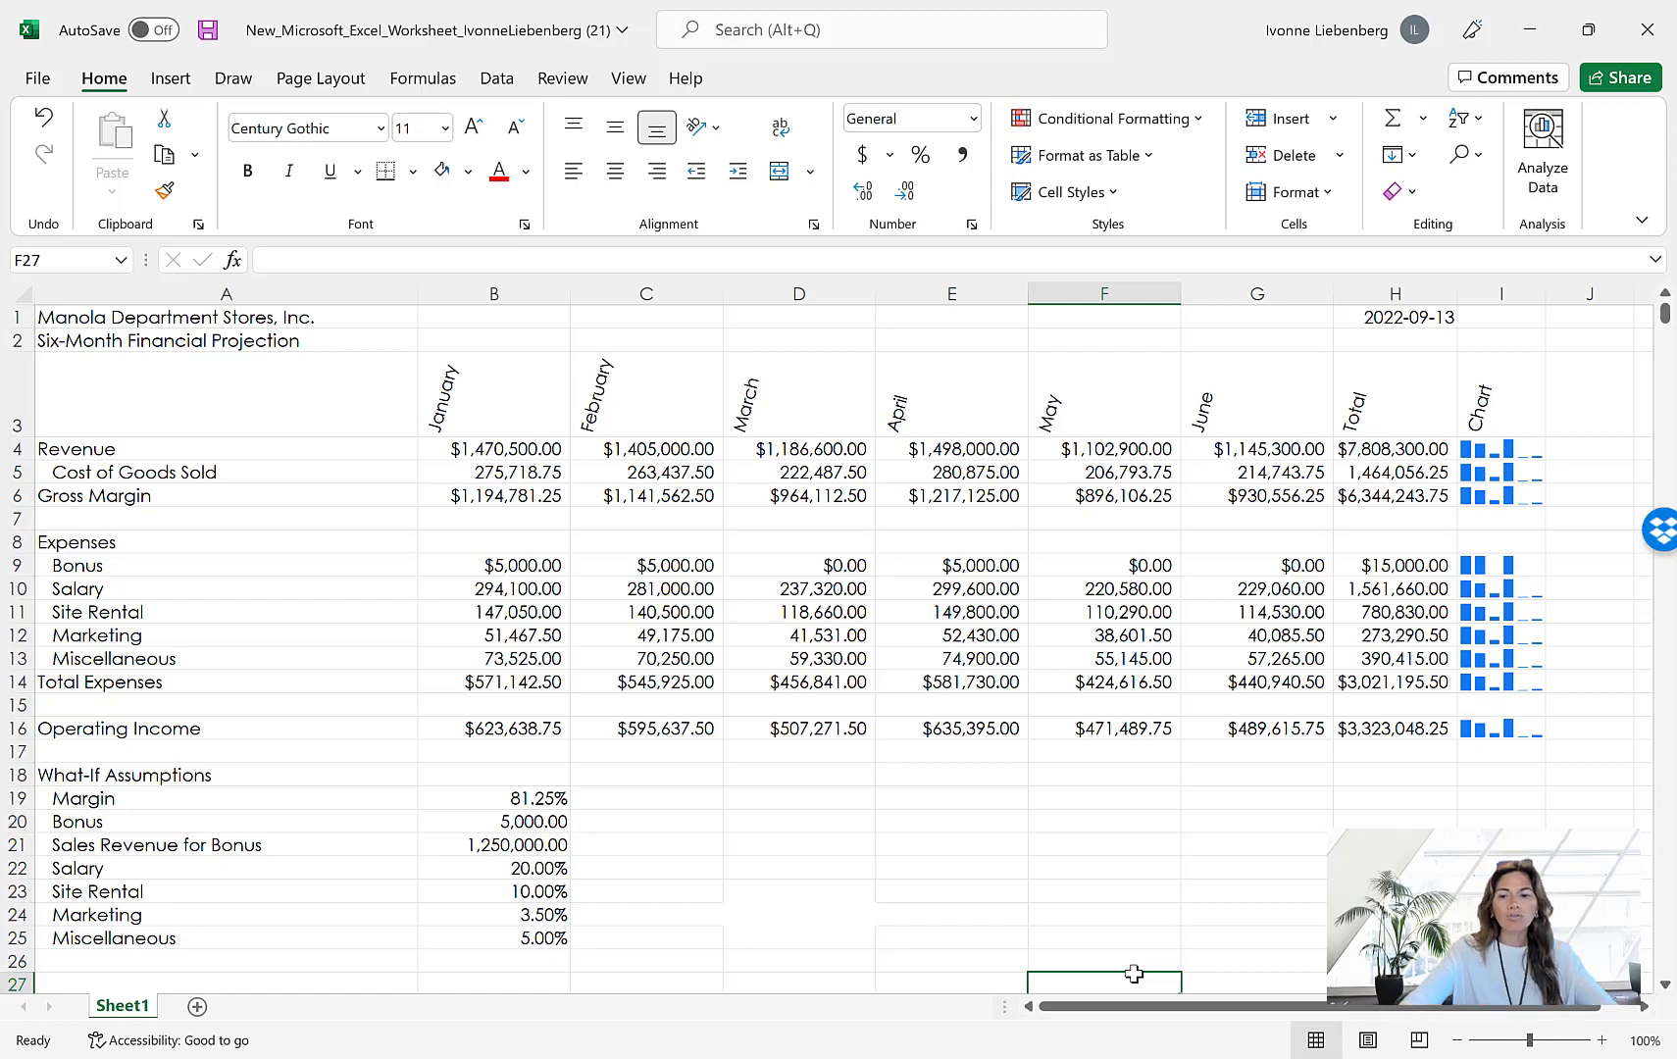
Return to cell A1 and make the whole of column A bold
{"action": "key", "text": "ctrl+Home"}
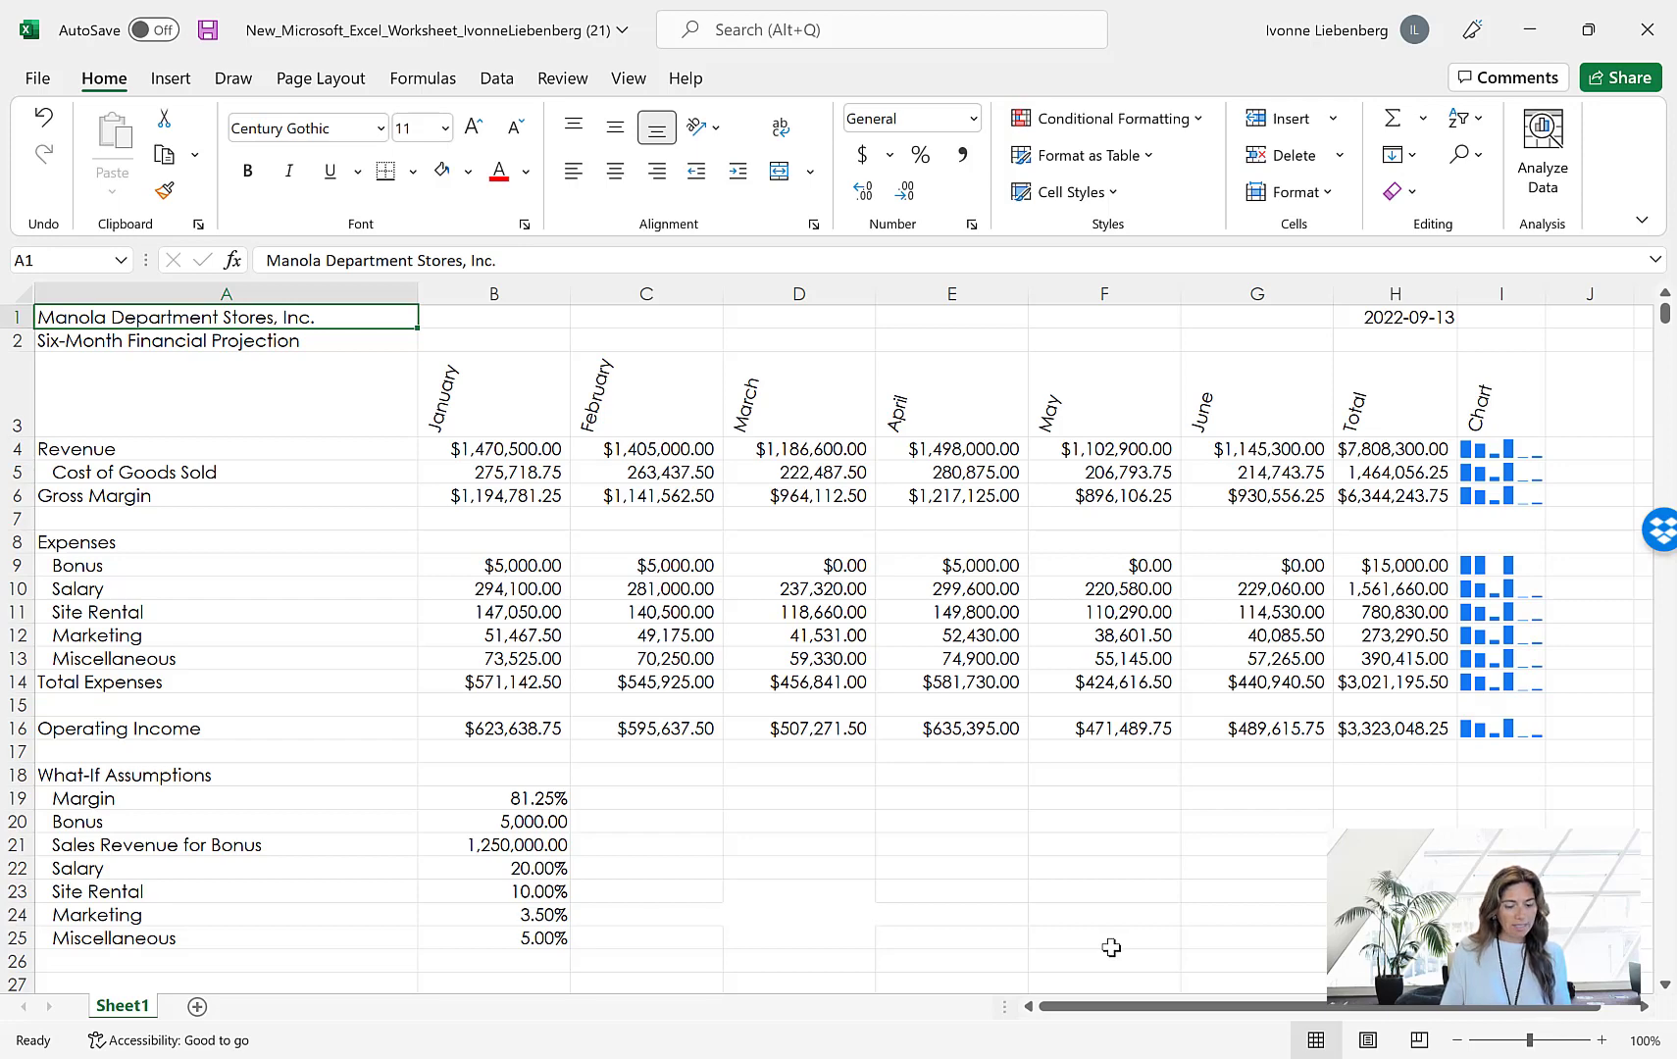
{"action": "left_click", "coordinate": [251, 291]}
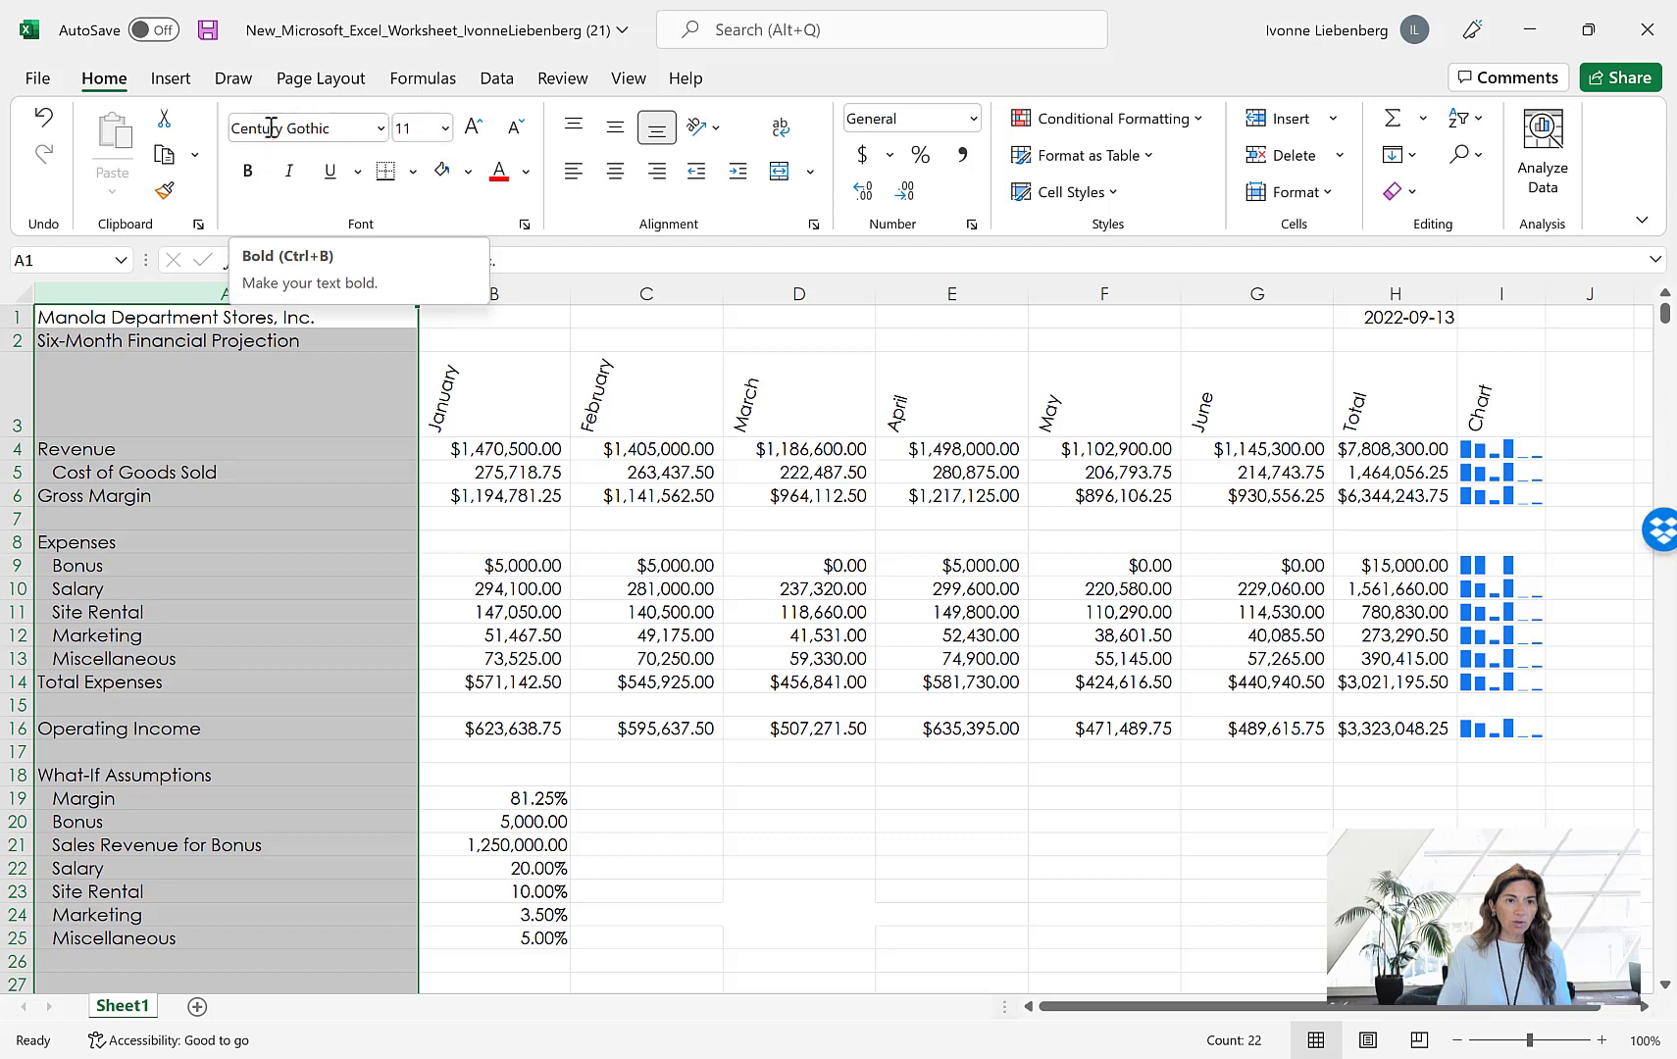
{"action": "left_click", "coordinate": [250, 177]}
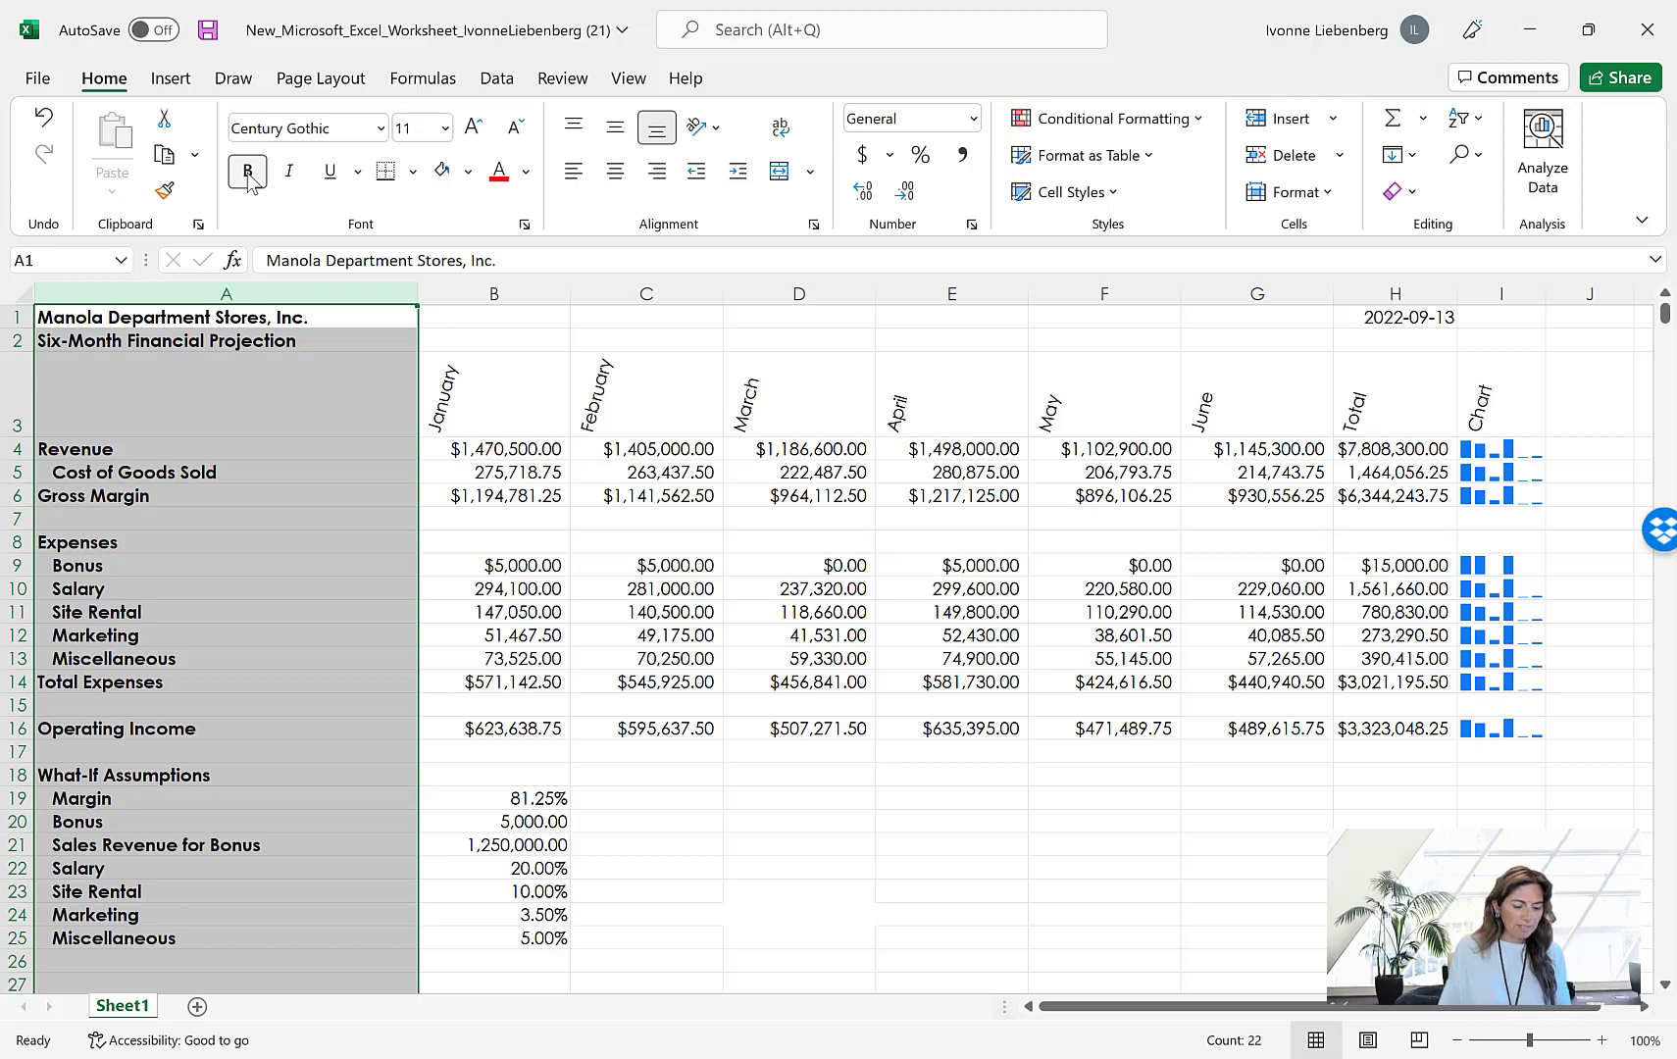
Set the font size of the worksheet title in cell A1 to 28
{"action": "left_click", "coordinate": [214, 316]}
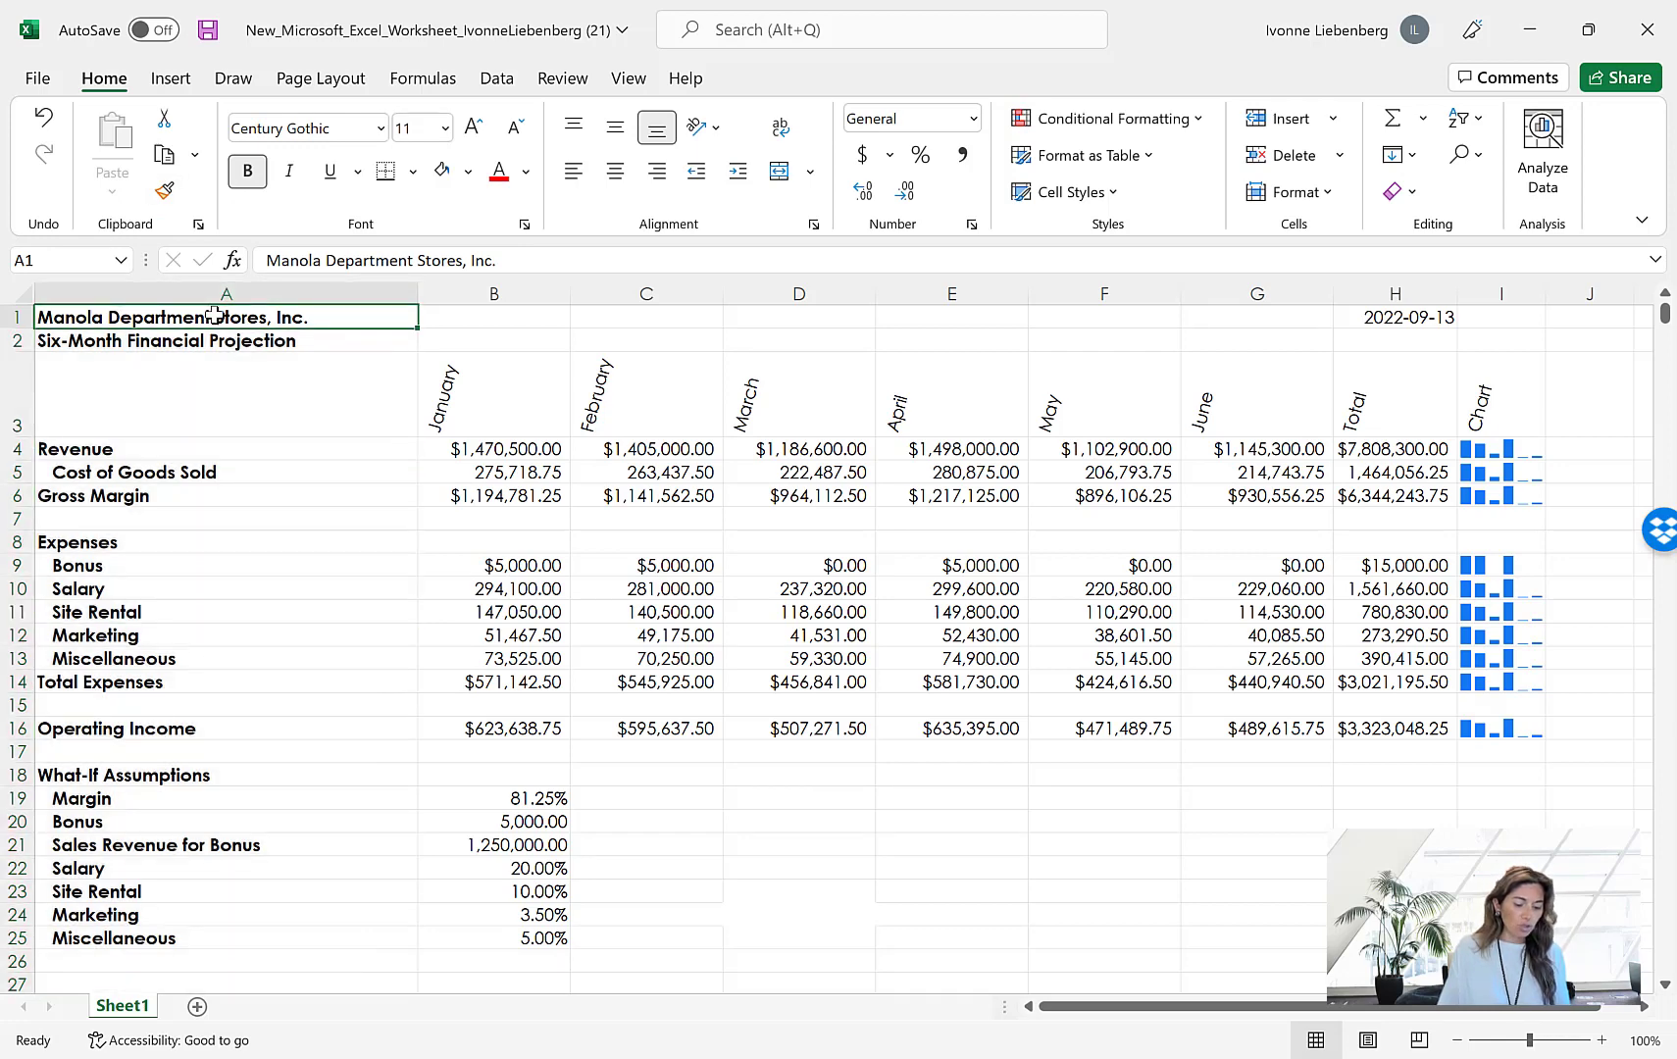
{"action": "left_click", "coordinate": [445, 128]}
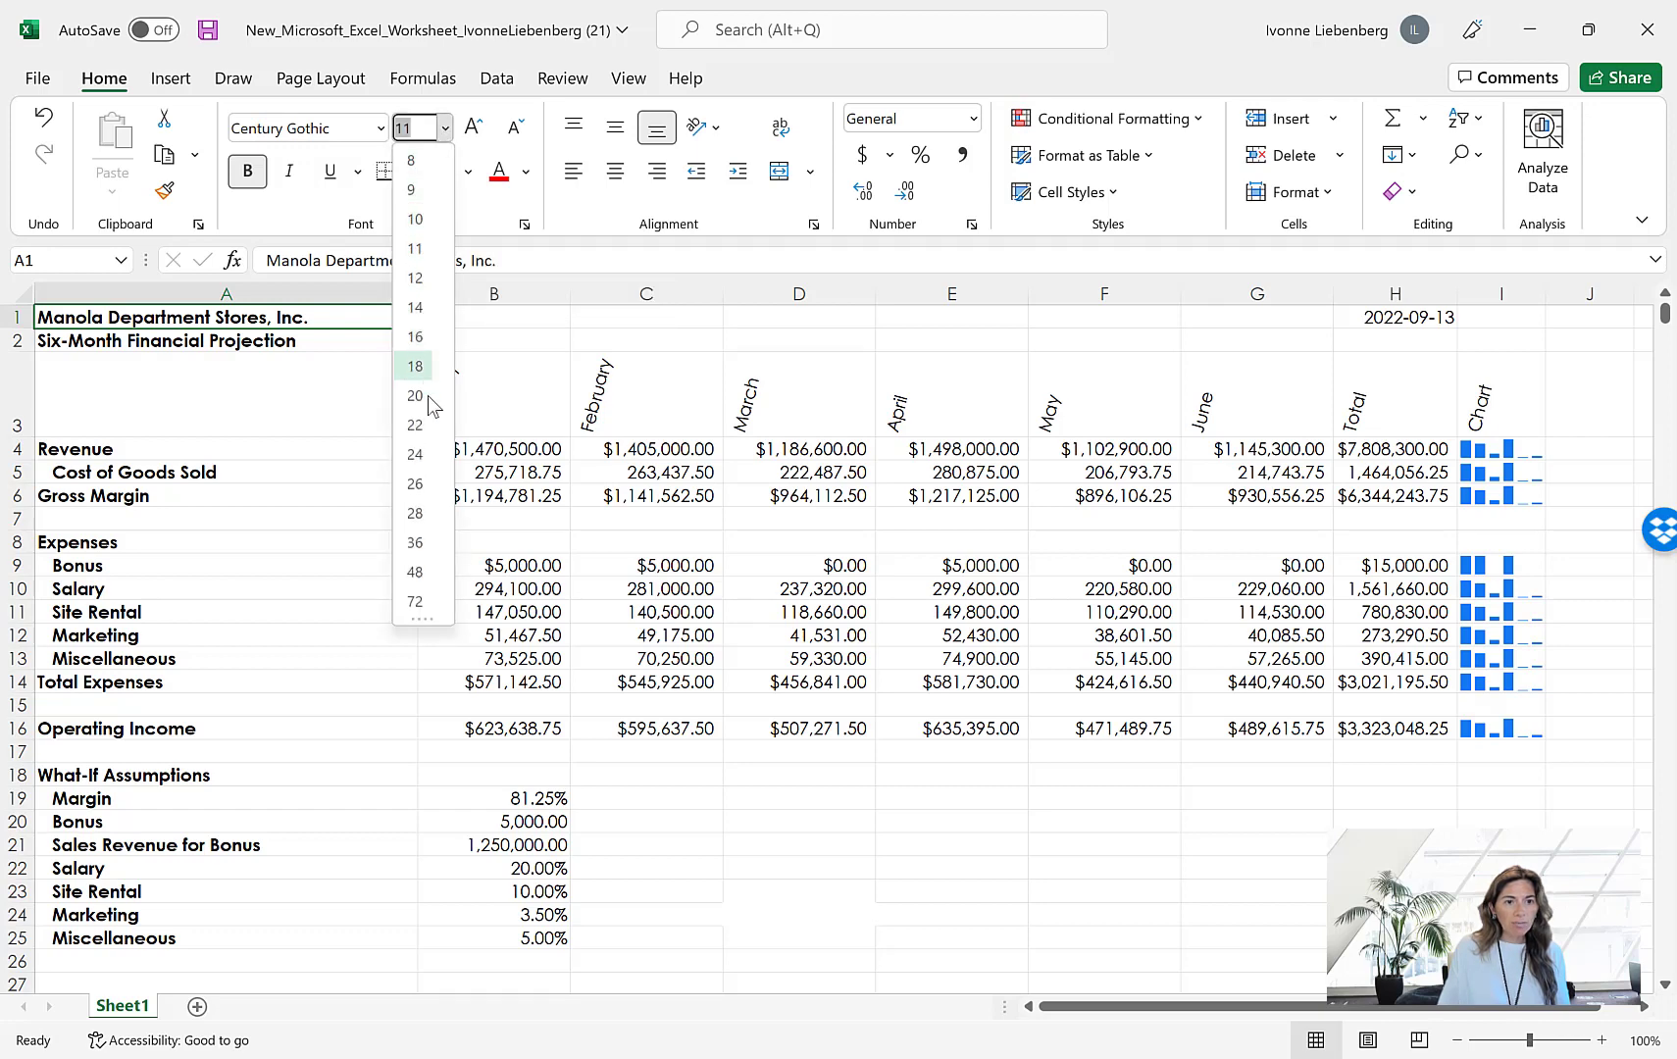
{"action": "left_click", "coordinate": [415, 512]}
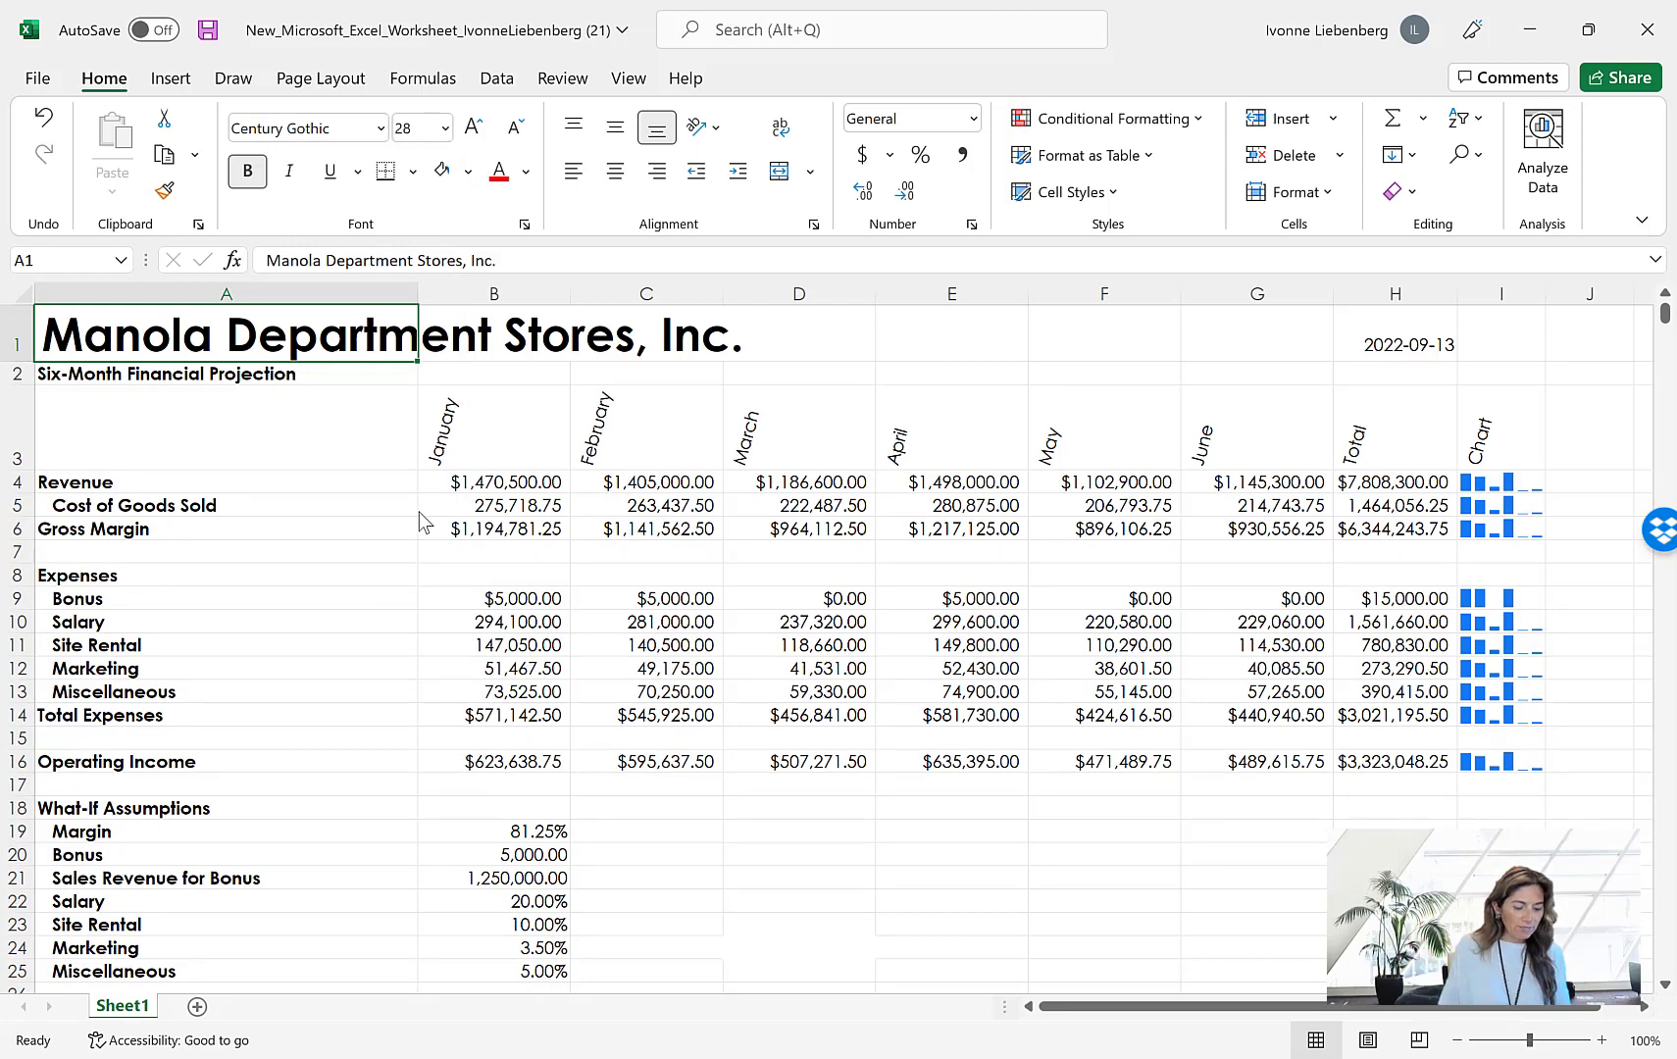
Set the font size of the subtitle in cell A2 to 16
{"action": "left_click", "coordinate": [246, 383]}
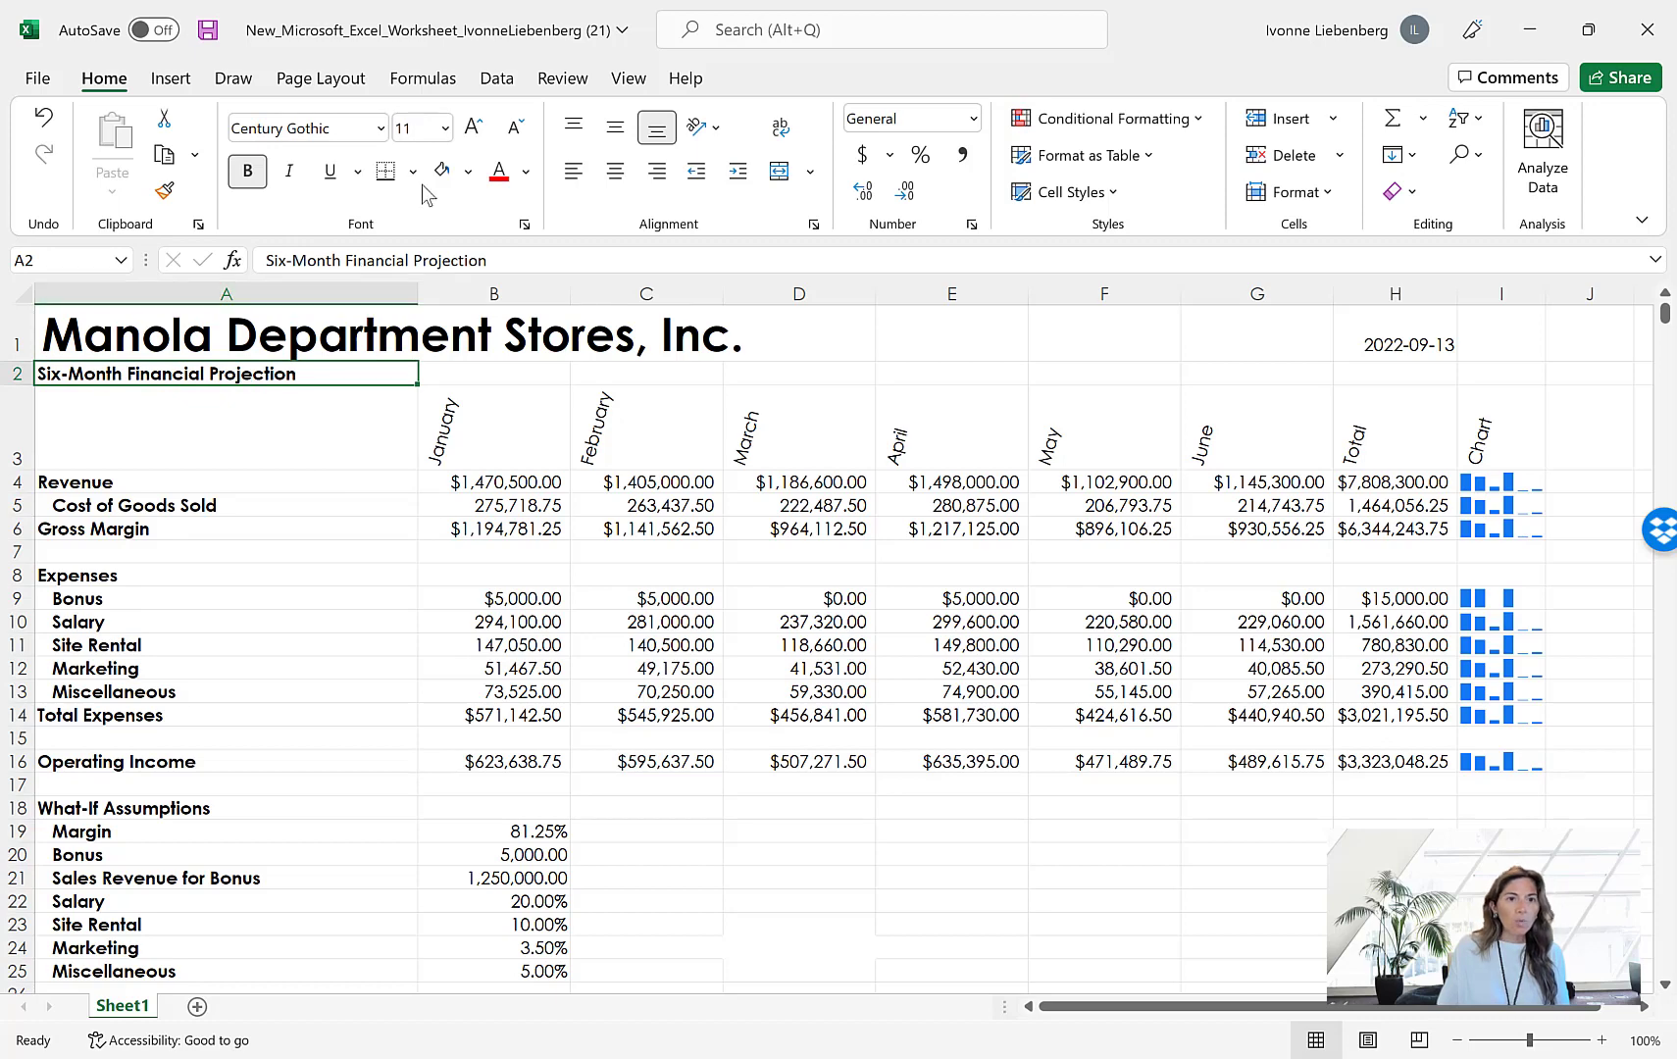
{"action": "left_click", "coordinate": [445, 128]}
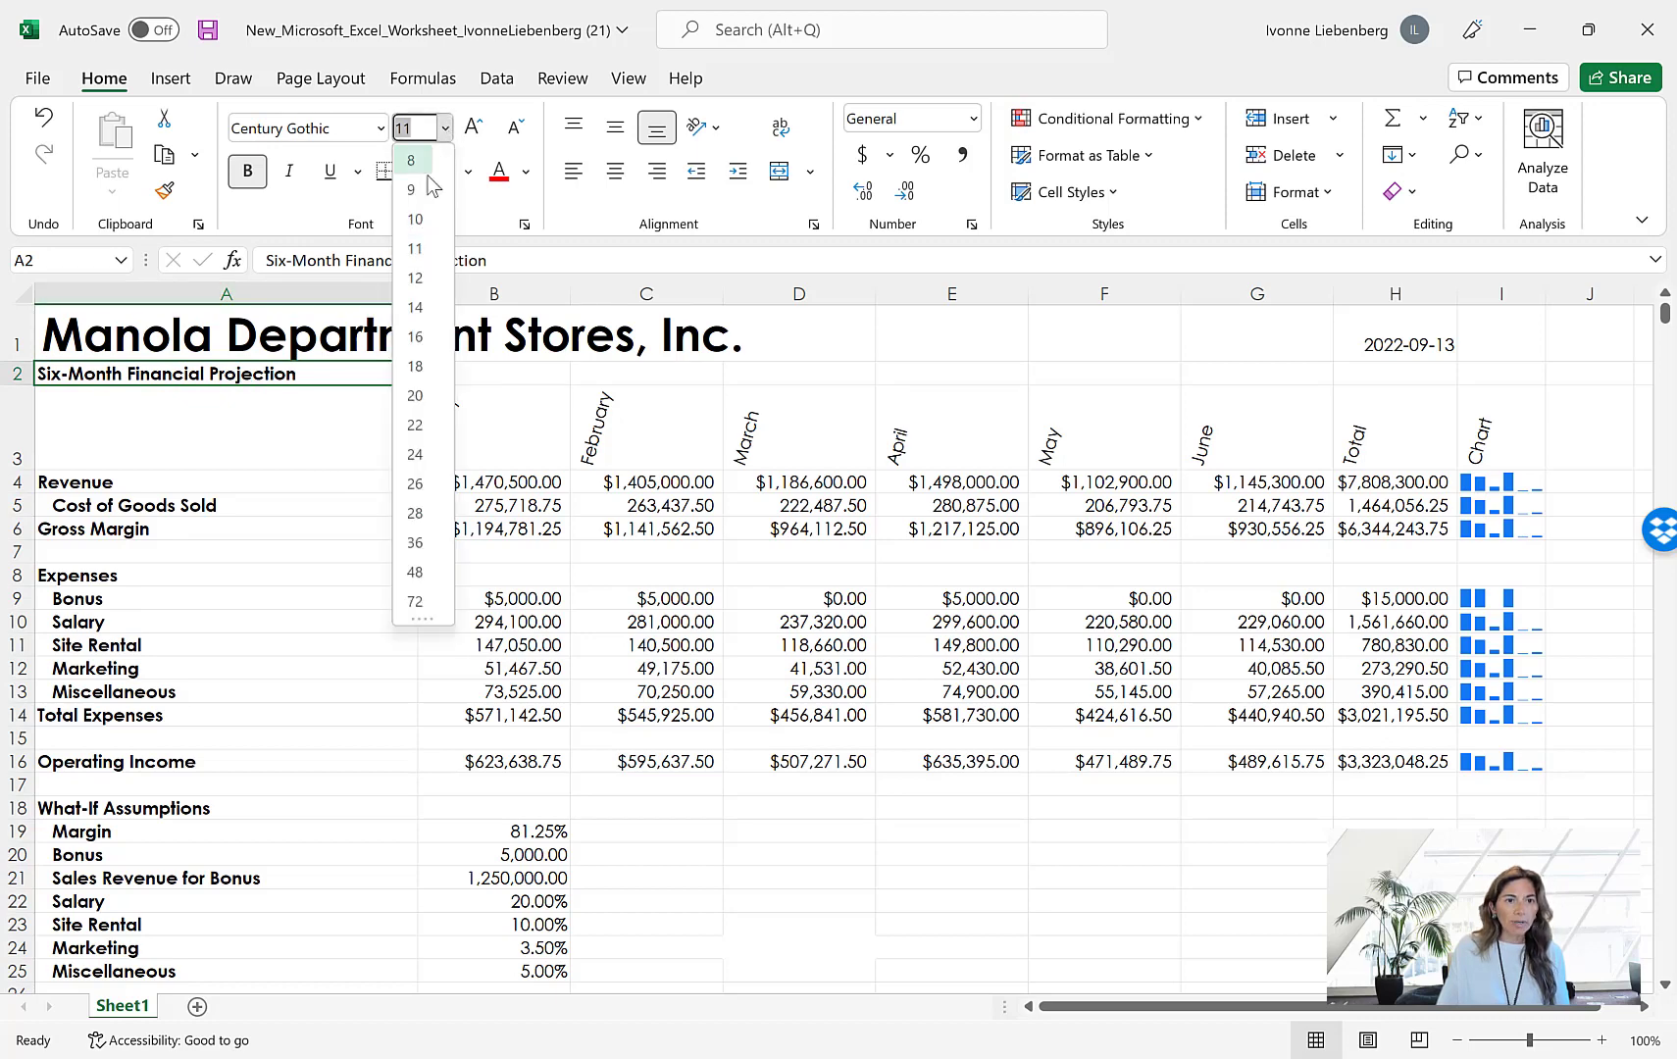
{"action": "left_click", "coordinate": [420, 338]}
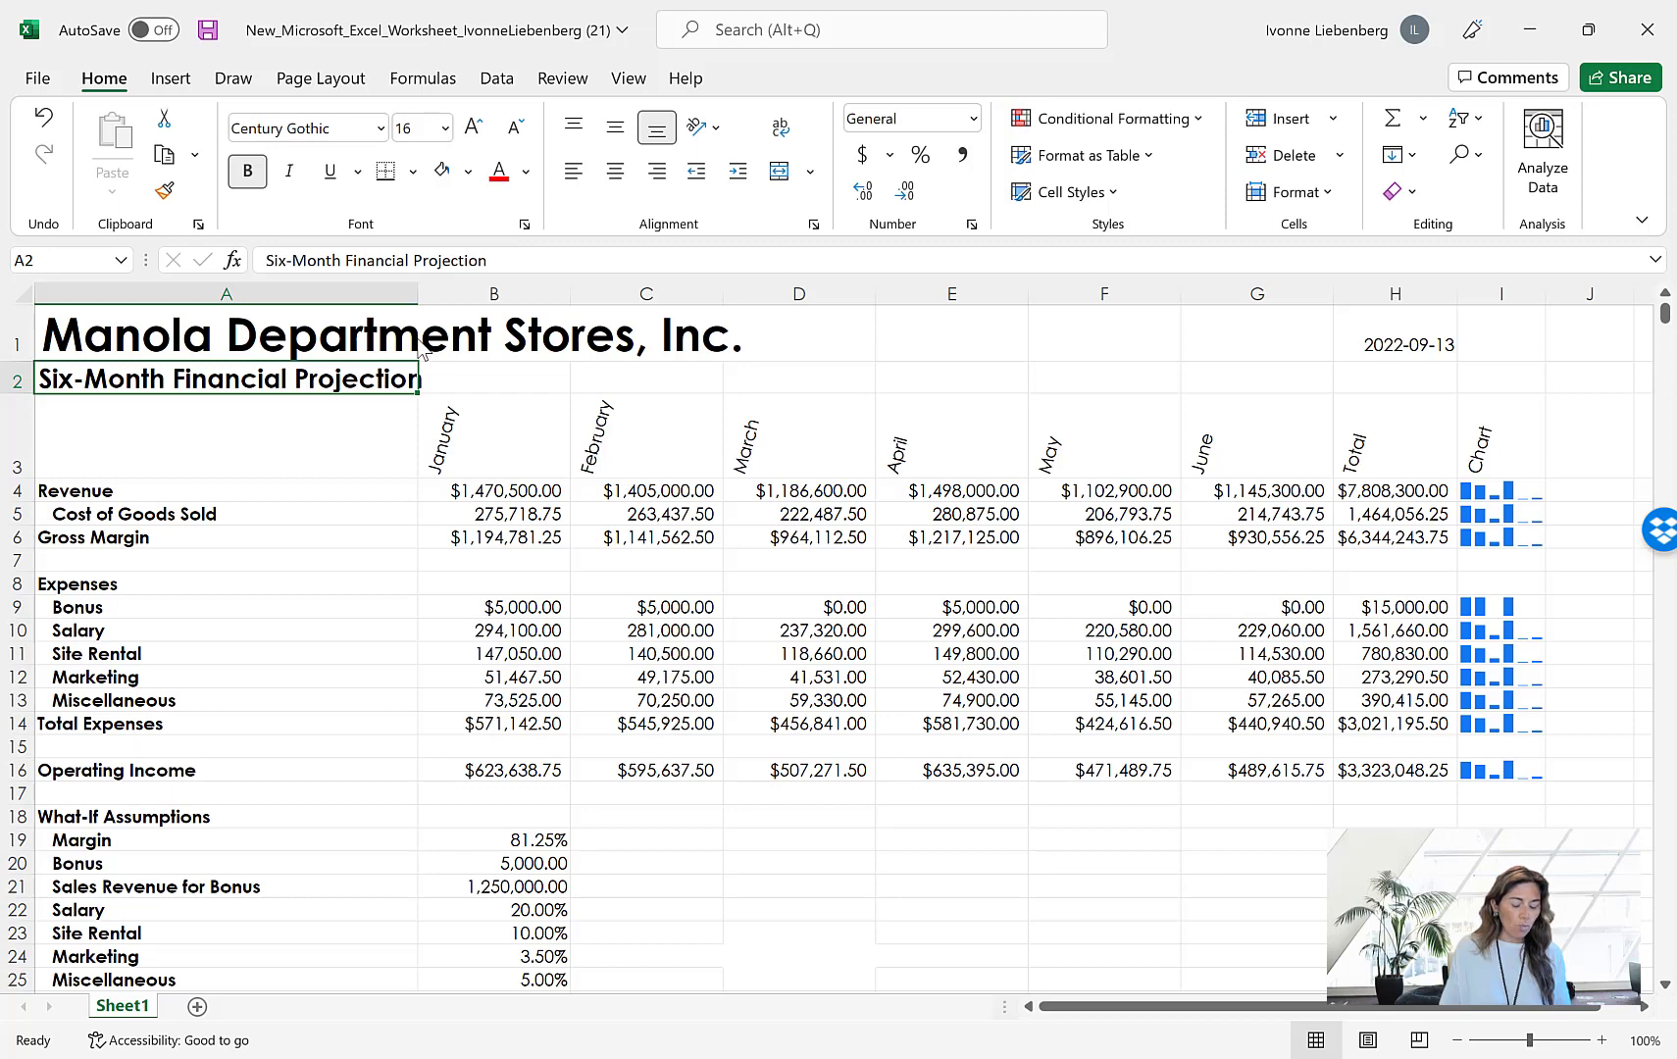
Fill A1:I2 with the light blue tint of Dark Blue, Text 2 and set its font color to Dark Blue, Accent 1
{"action": "left_click", "coordinate": [136, 338]}
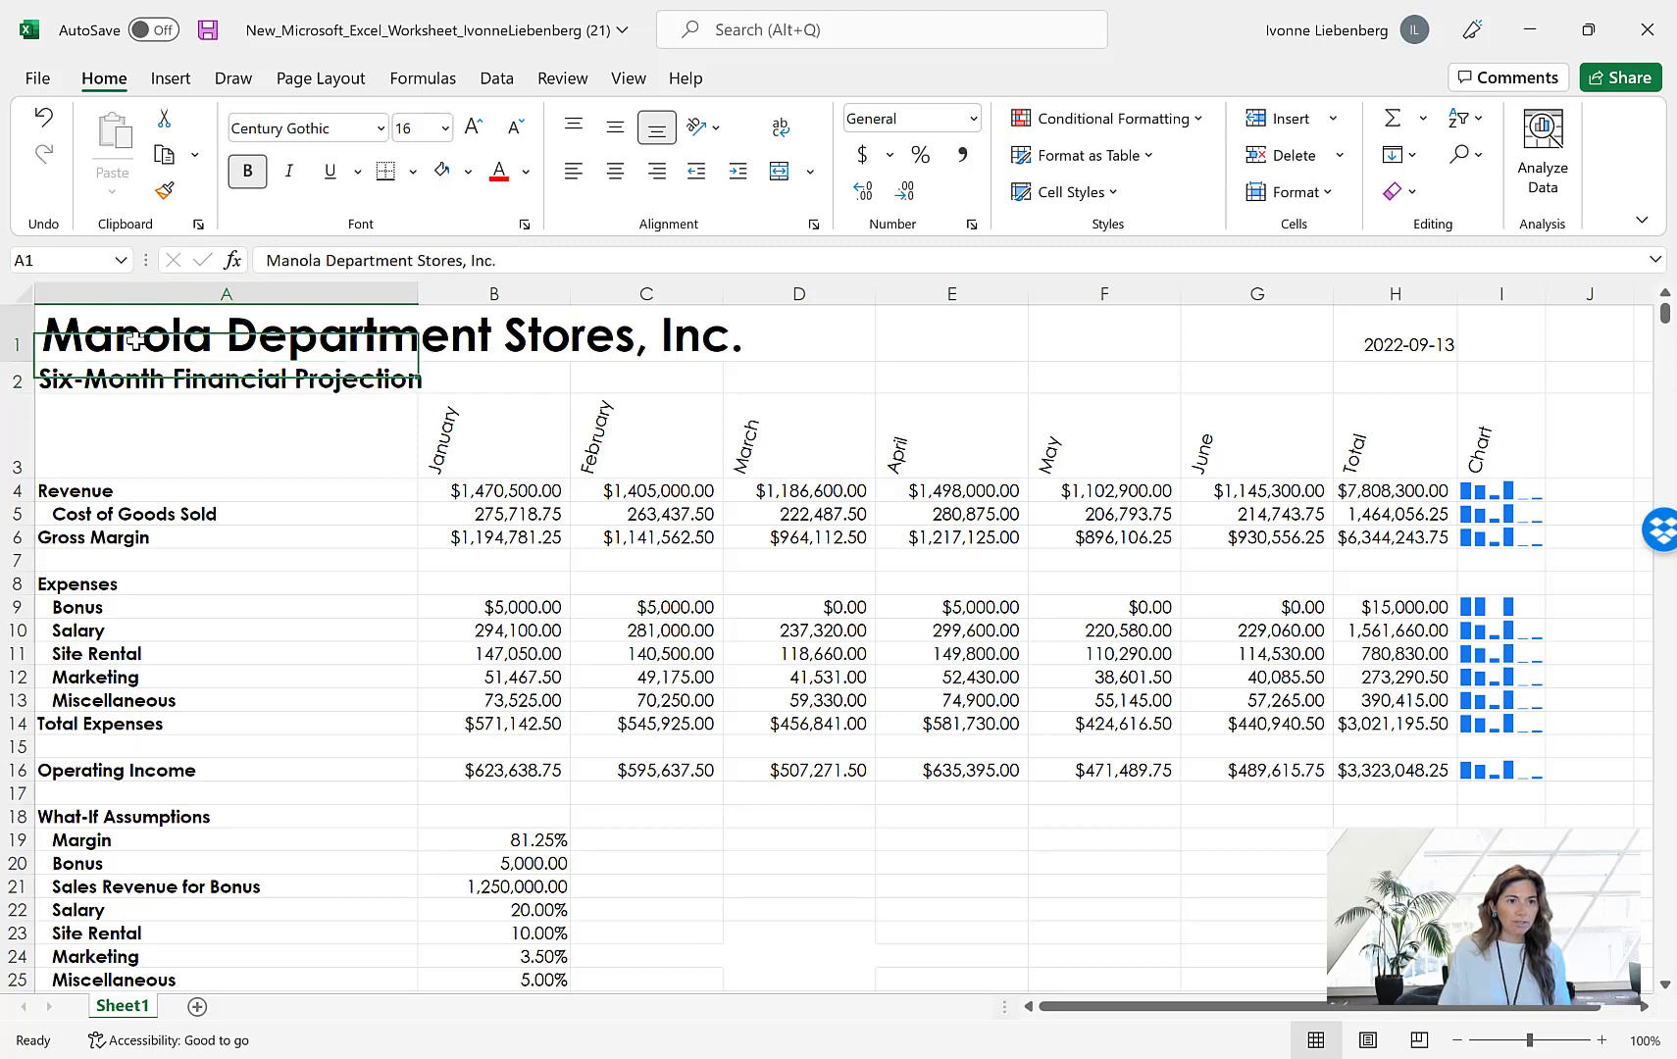
{"action": "left_click_drag", "start_coordinate": [136, 338], "coordinate": [1492, 363]}
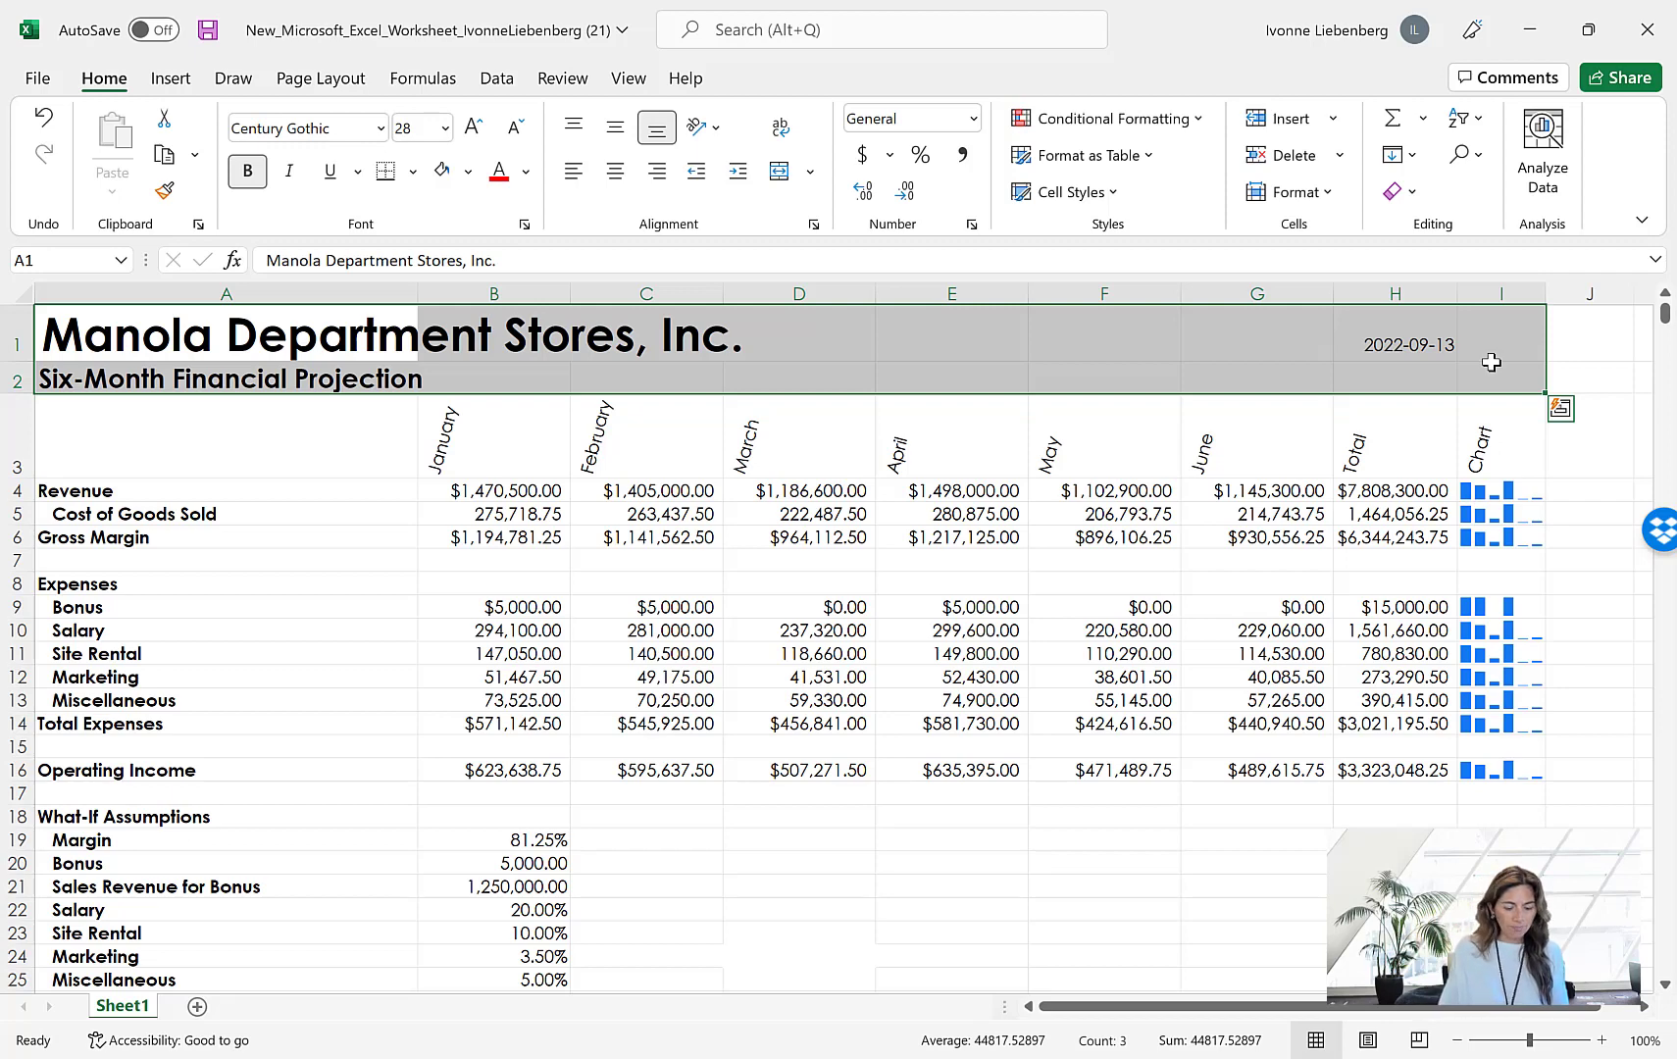
{"action": "left_click", "coordinate": [470, 173]}
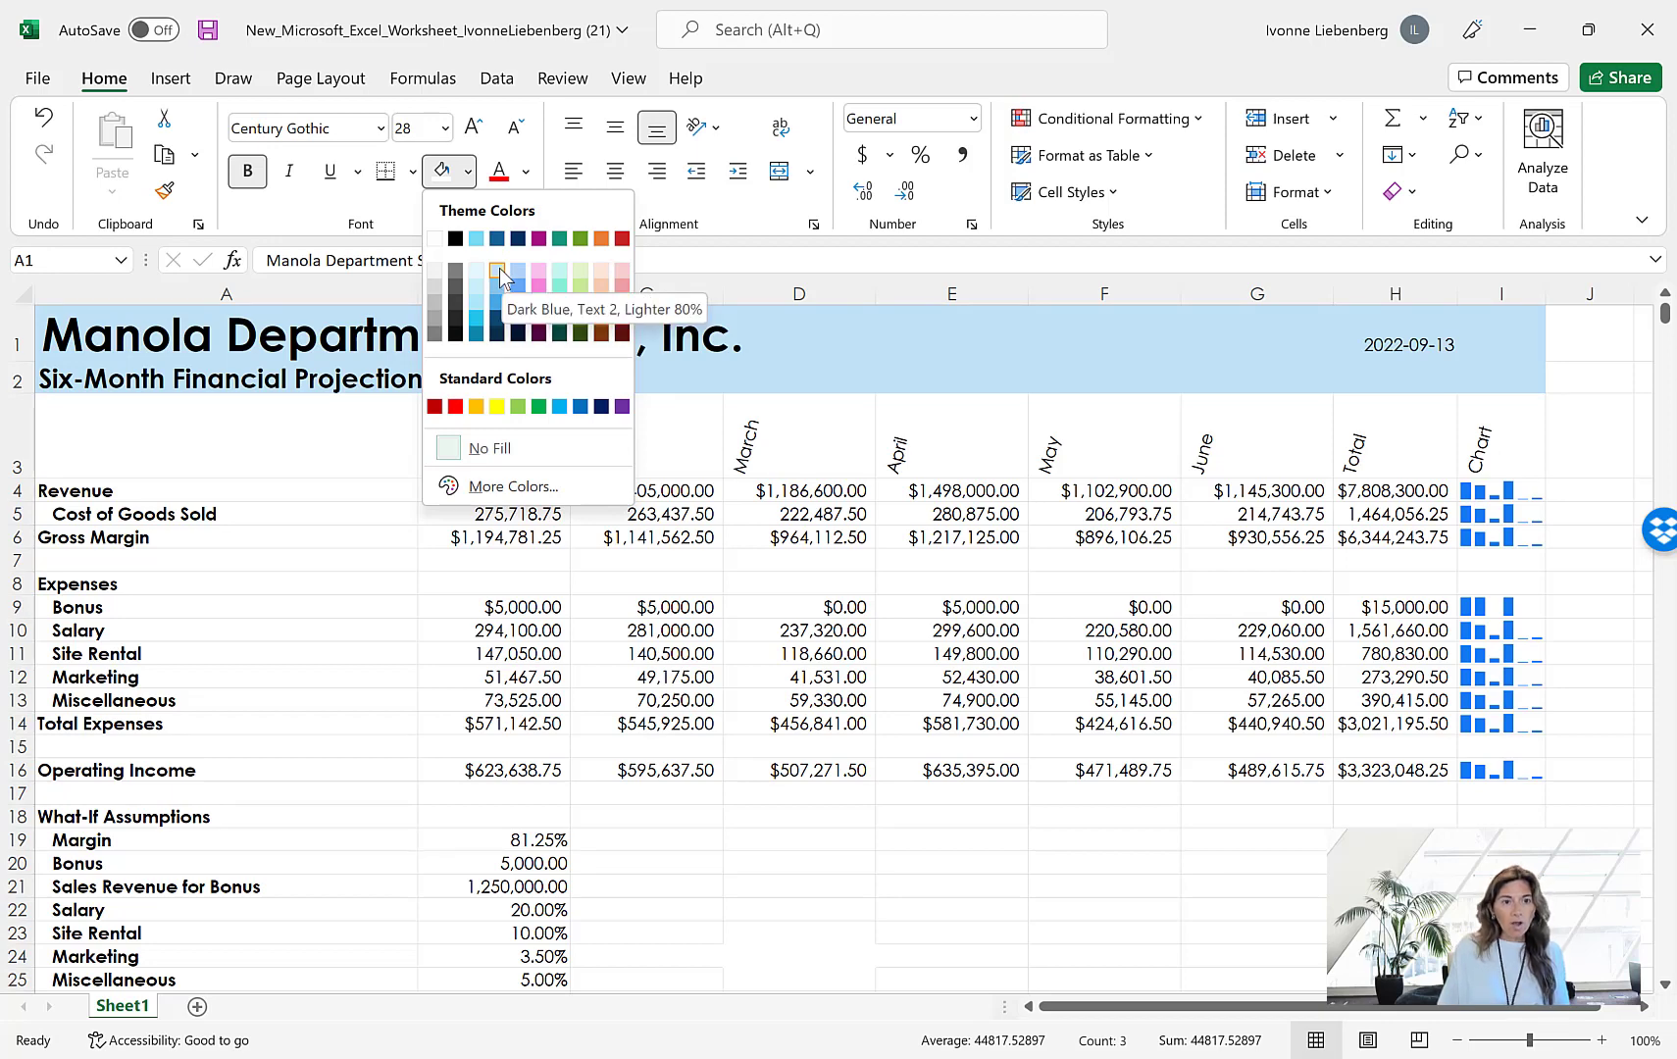
{"action": "left_click", "coordinate": [500, 268]}
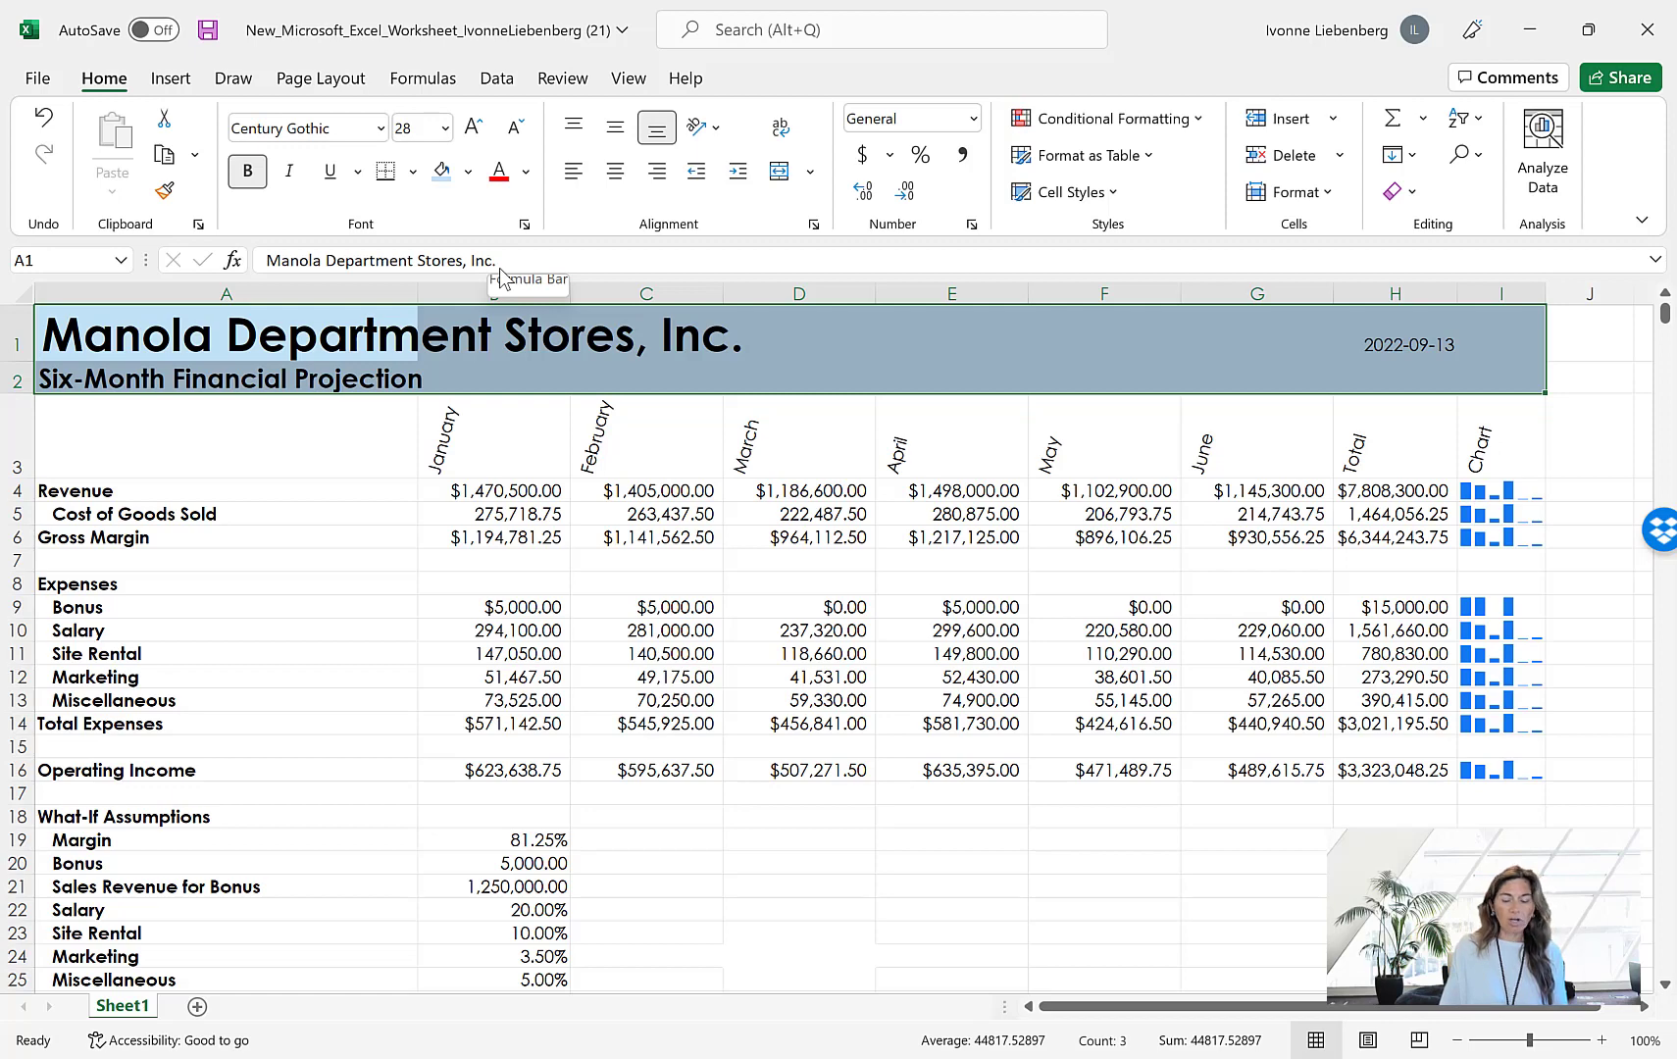
{"action": "left_click", "coordinate": [528, 173]}
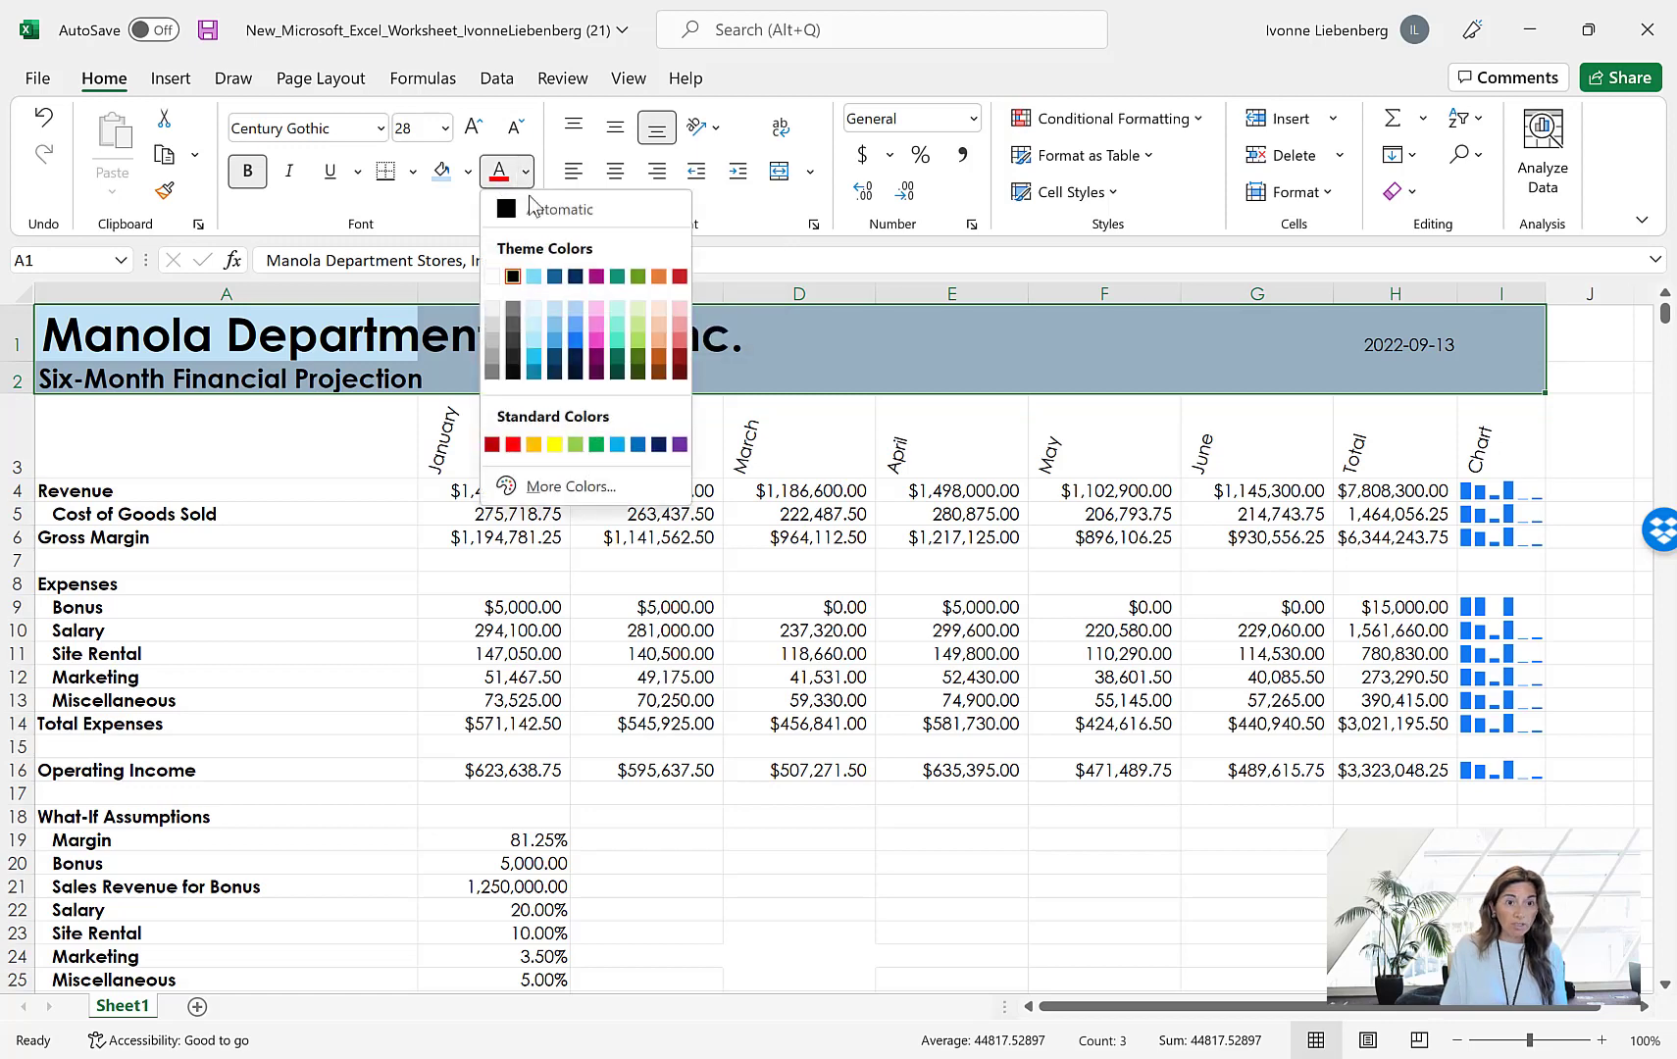
{"action": "left_click", "coordinate": [576, 276]}
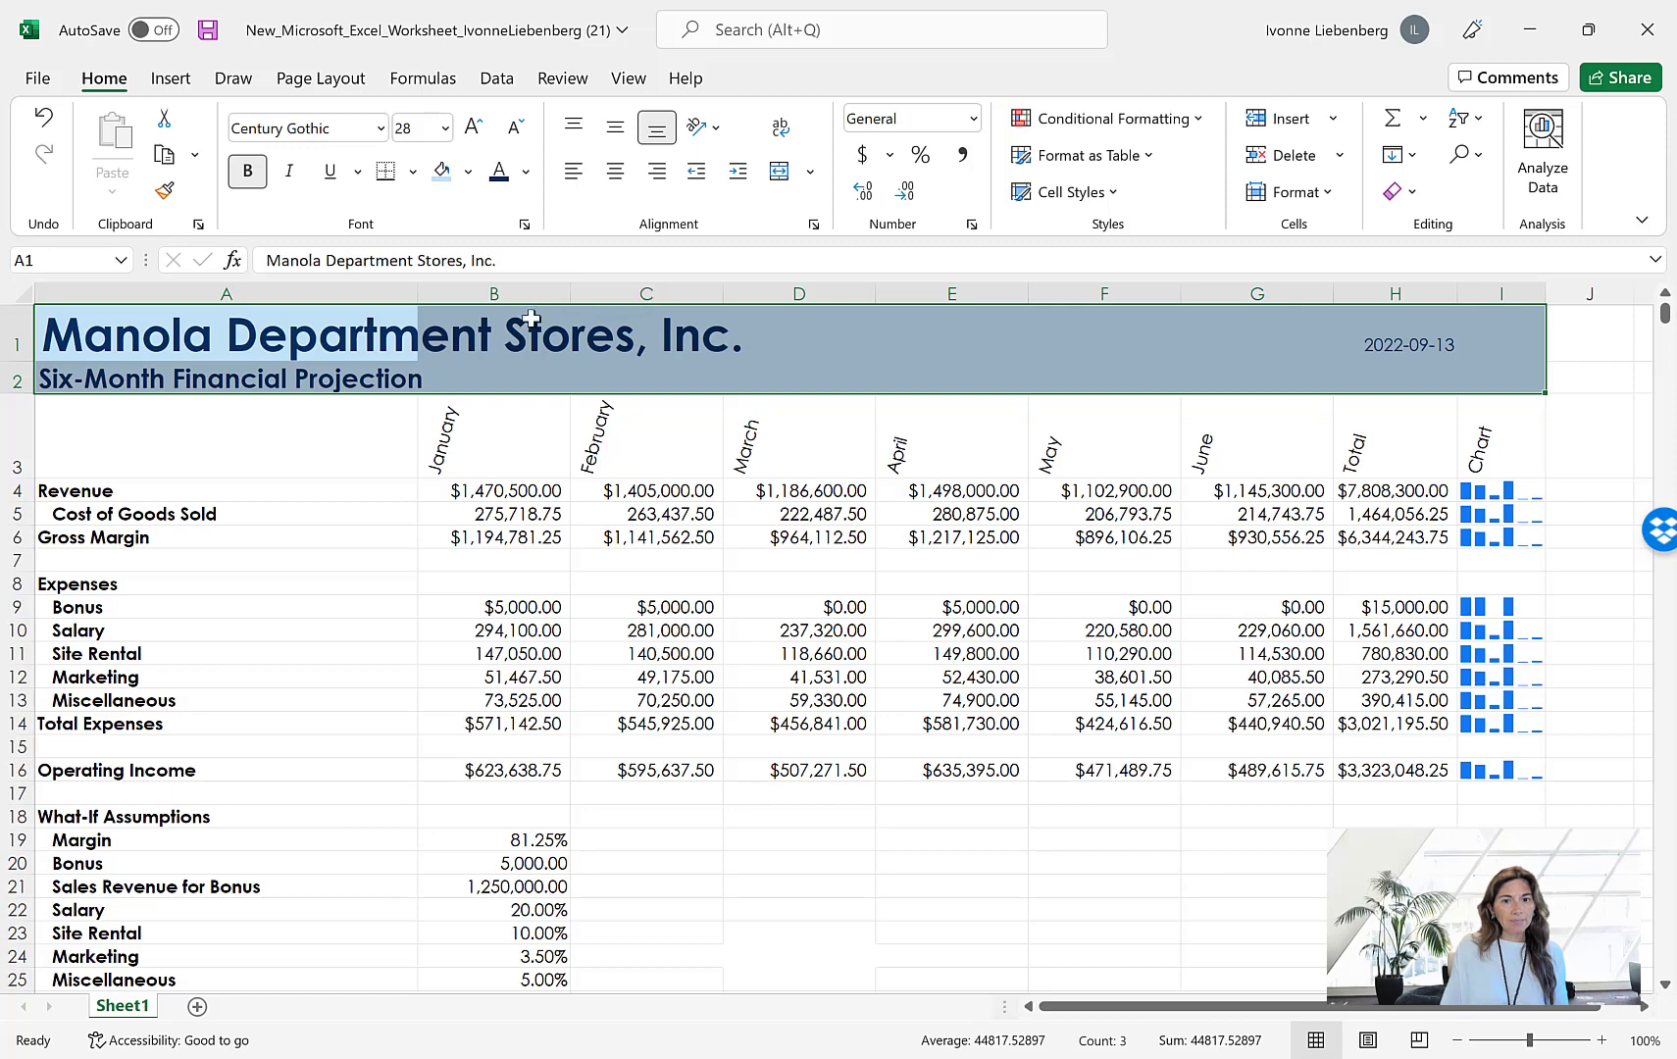
Apply the Heading 3 cell style to the column headings in A3:I3
{"action": "left_click", "coordinate": [365, 461]}
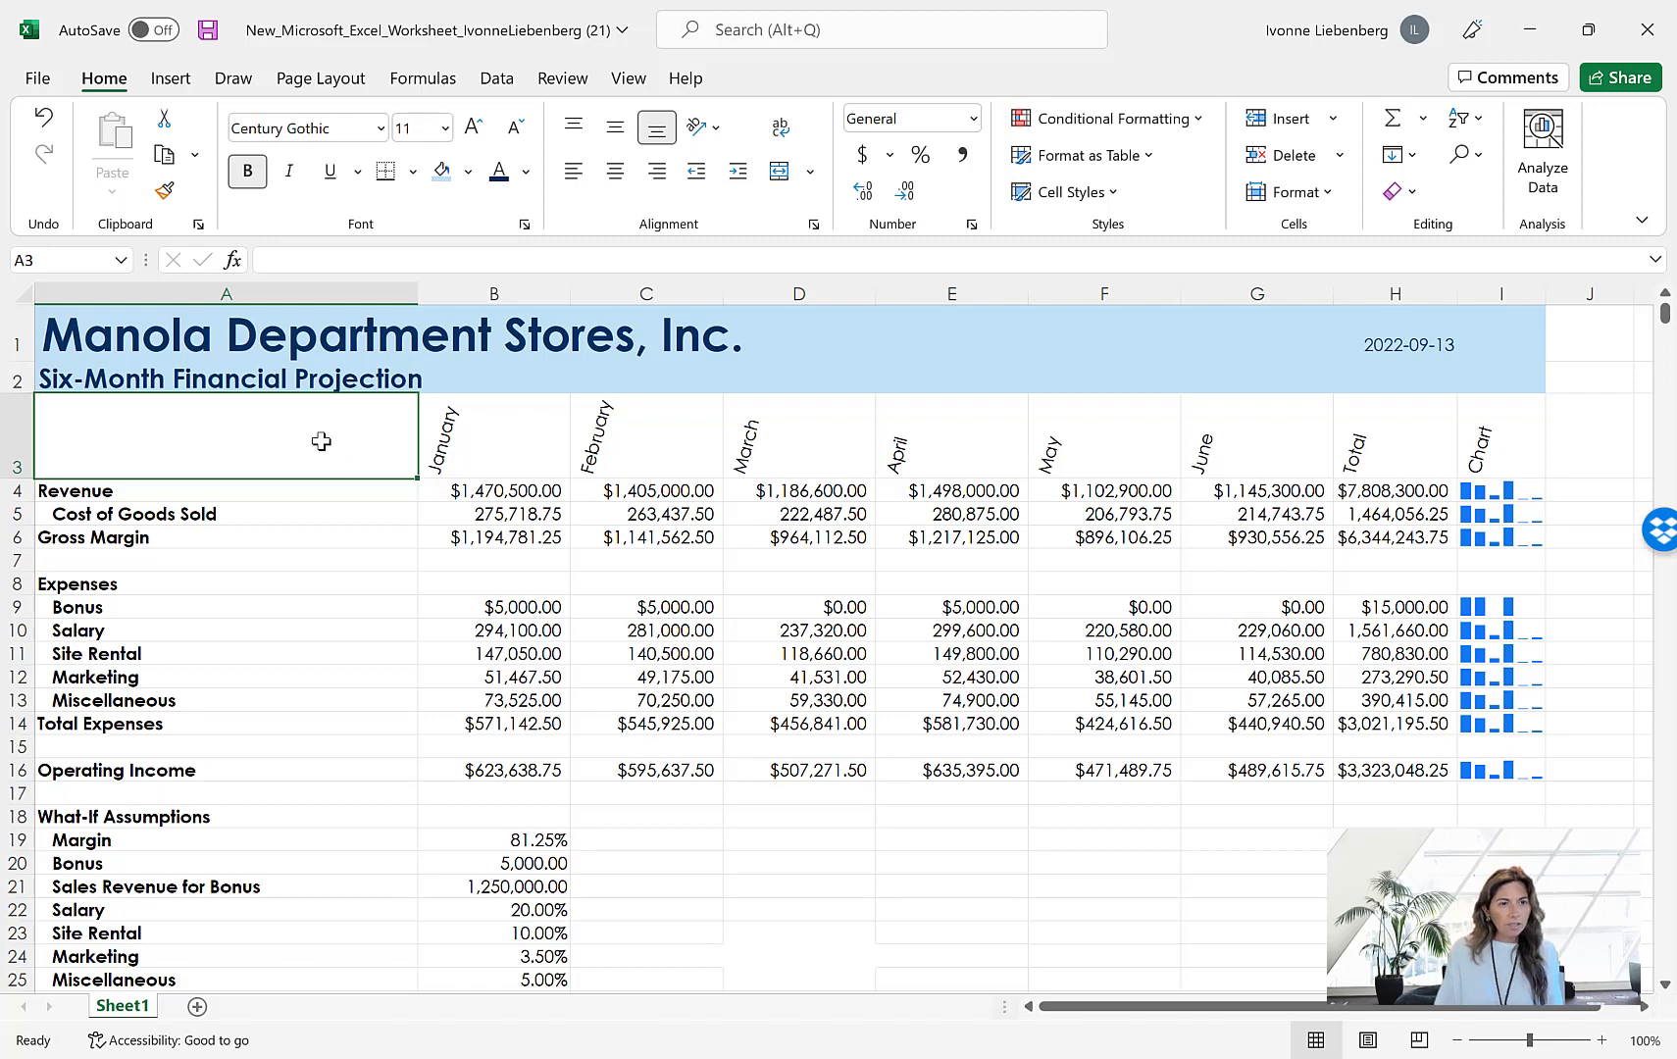
{"action": "left_click_drag", "start_coordinate": [271, 454], "coordinate": [1520, 444]}
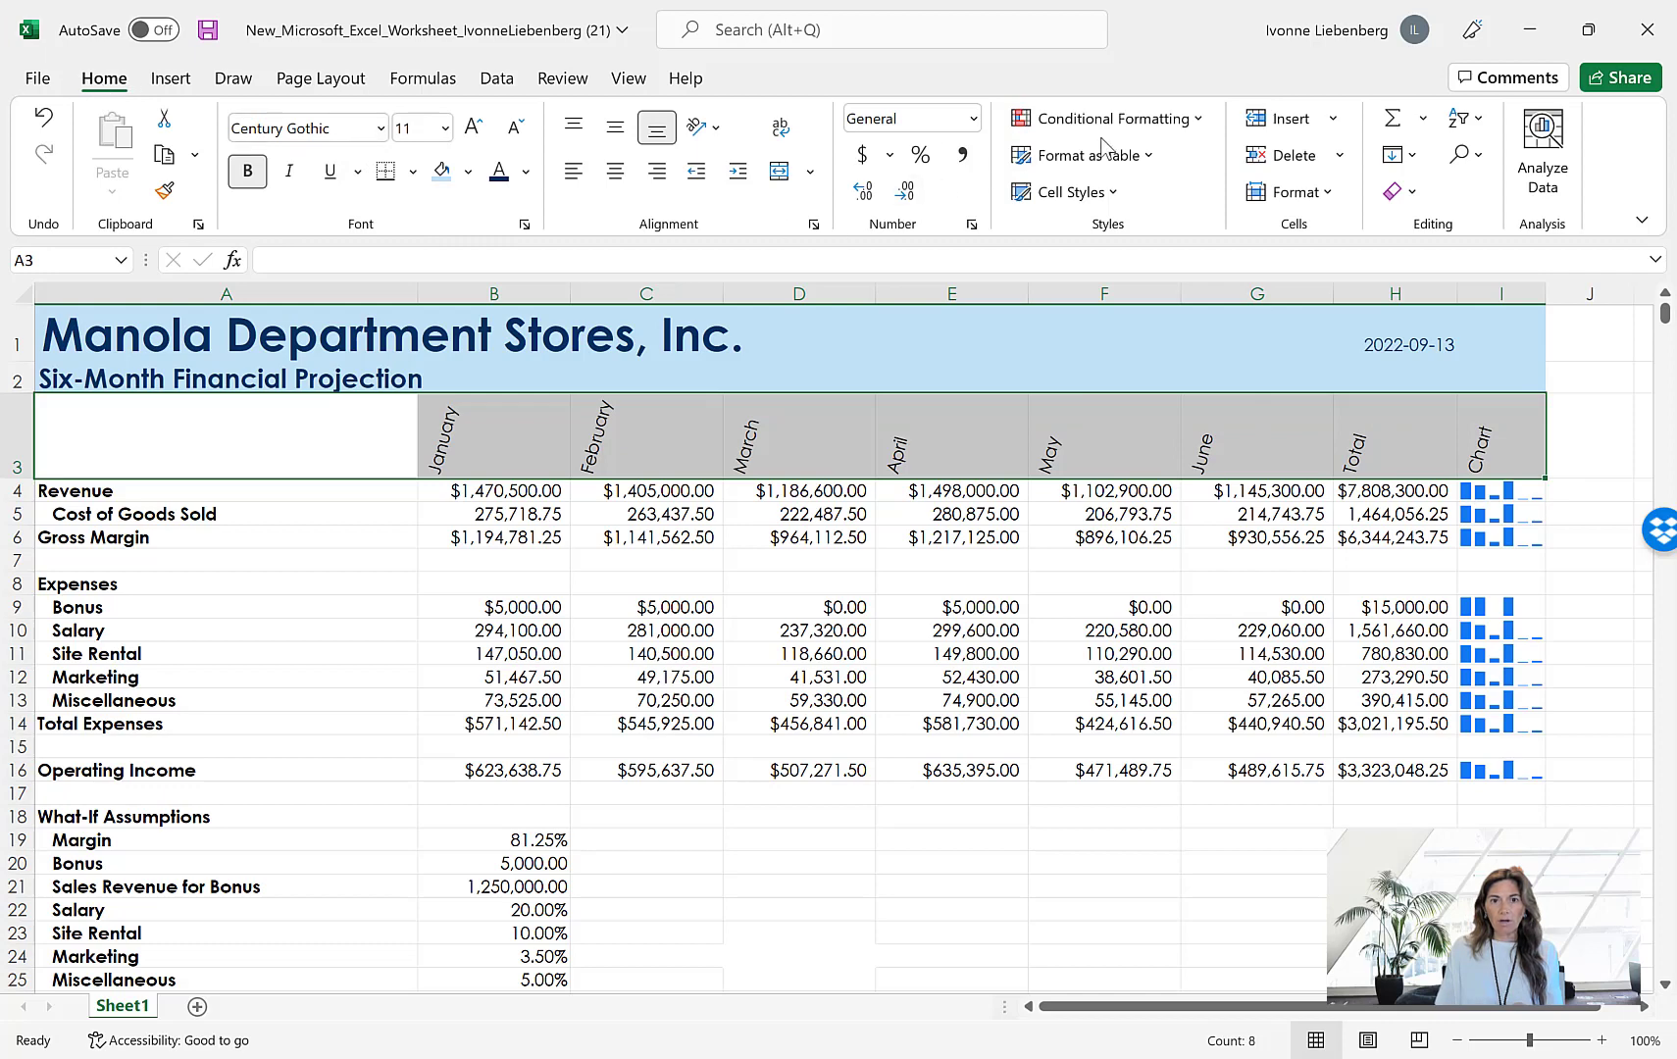
{"action": "left_click", "coordinate": [1116, 199]}
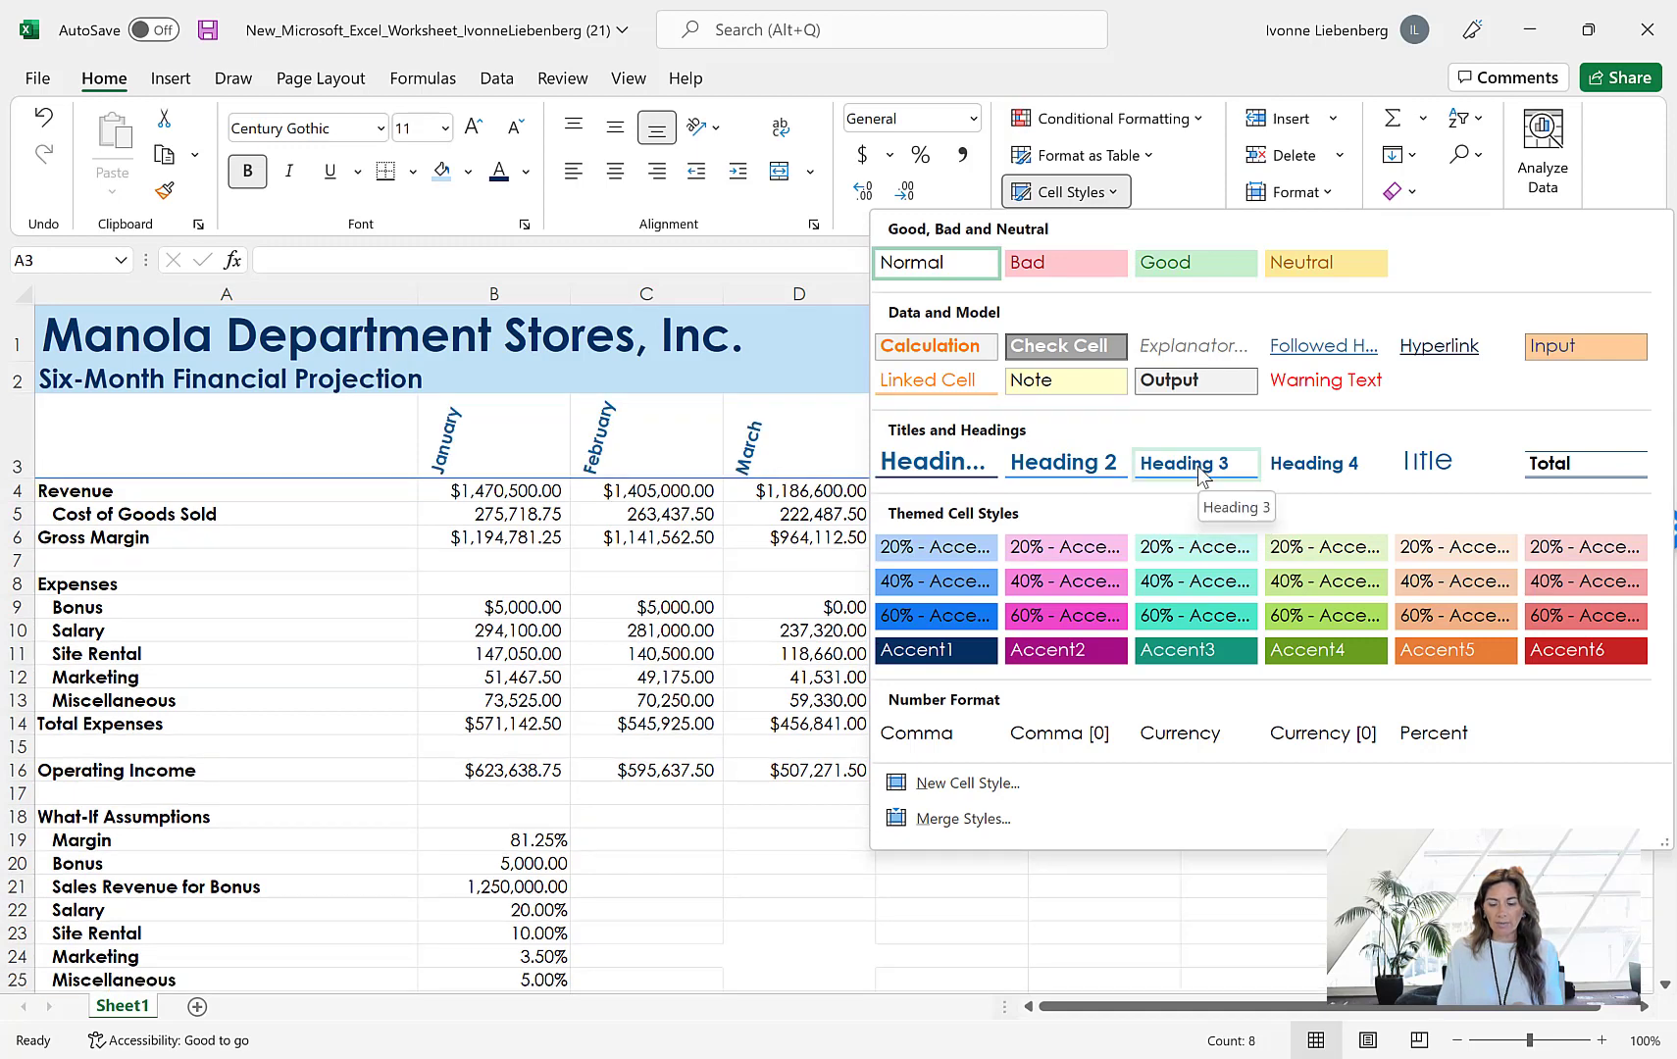
{"action": "left_click", "coordinate": [1198, 467]}
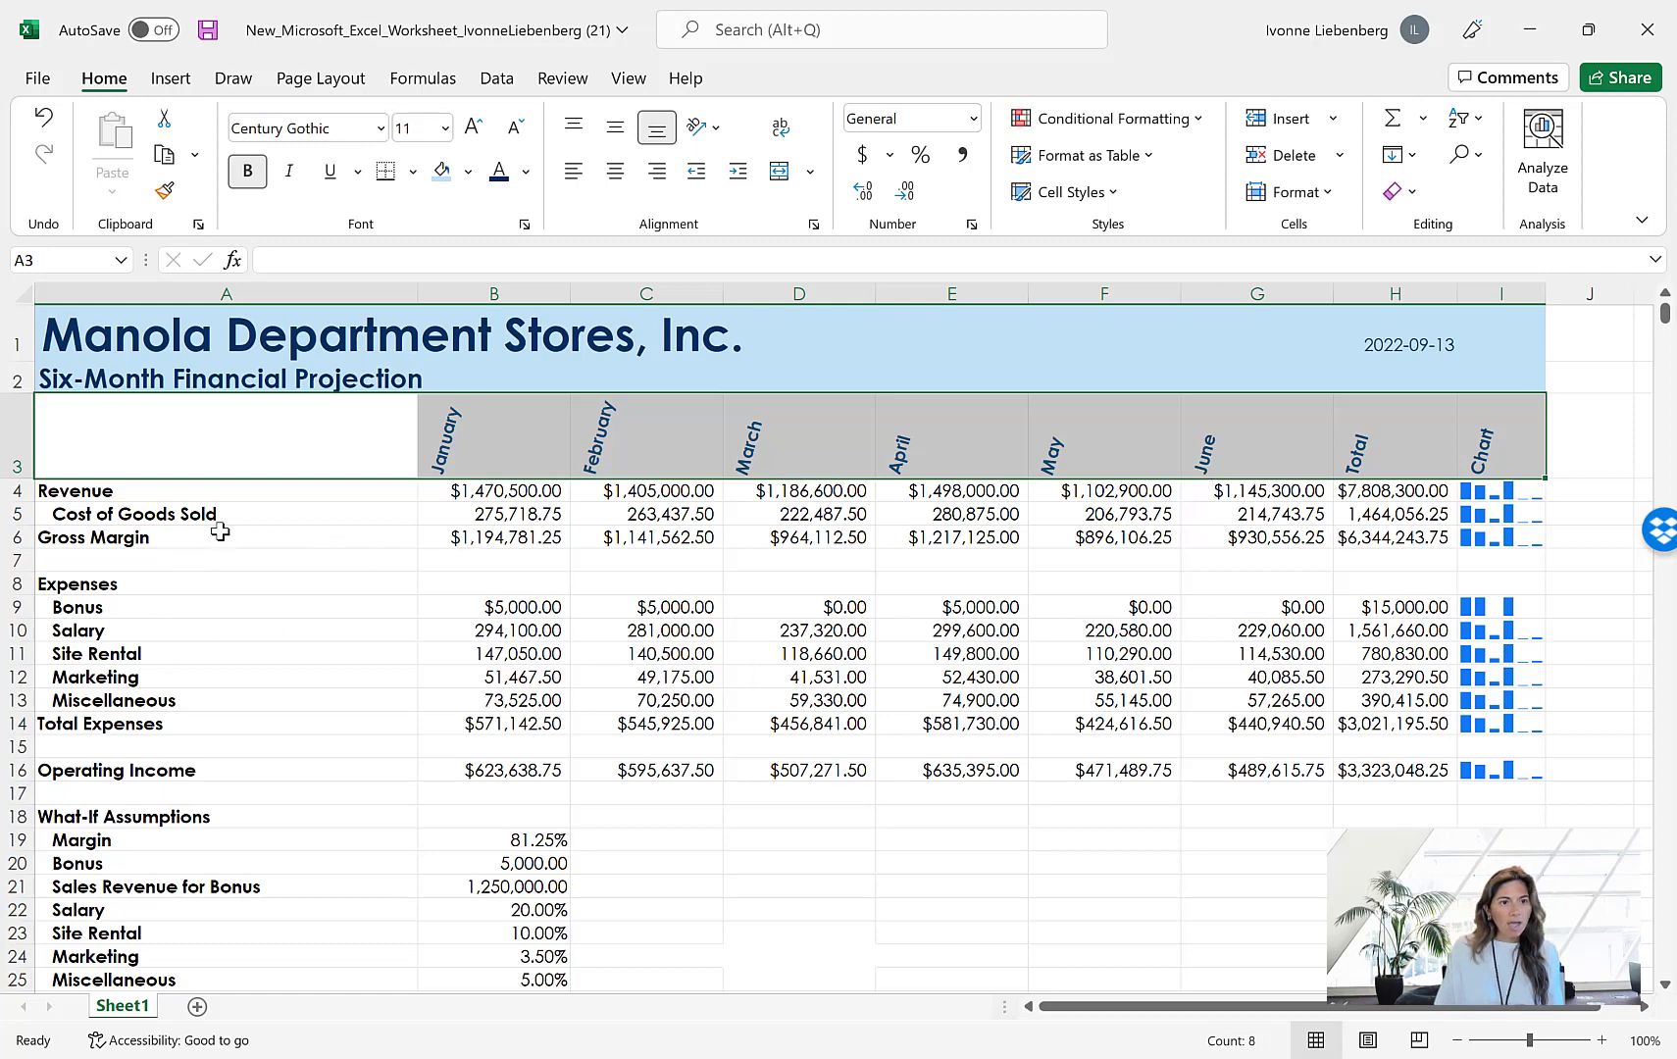
Apply the Total cell style to A6:H6, A14:H14 and A16:H16 together
{"action": "left_click", "coordinate": [266, 539]}
{"action": "left_click_drag", "start_coordinate": [266, 539], "coordinate": [1394, 539]}
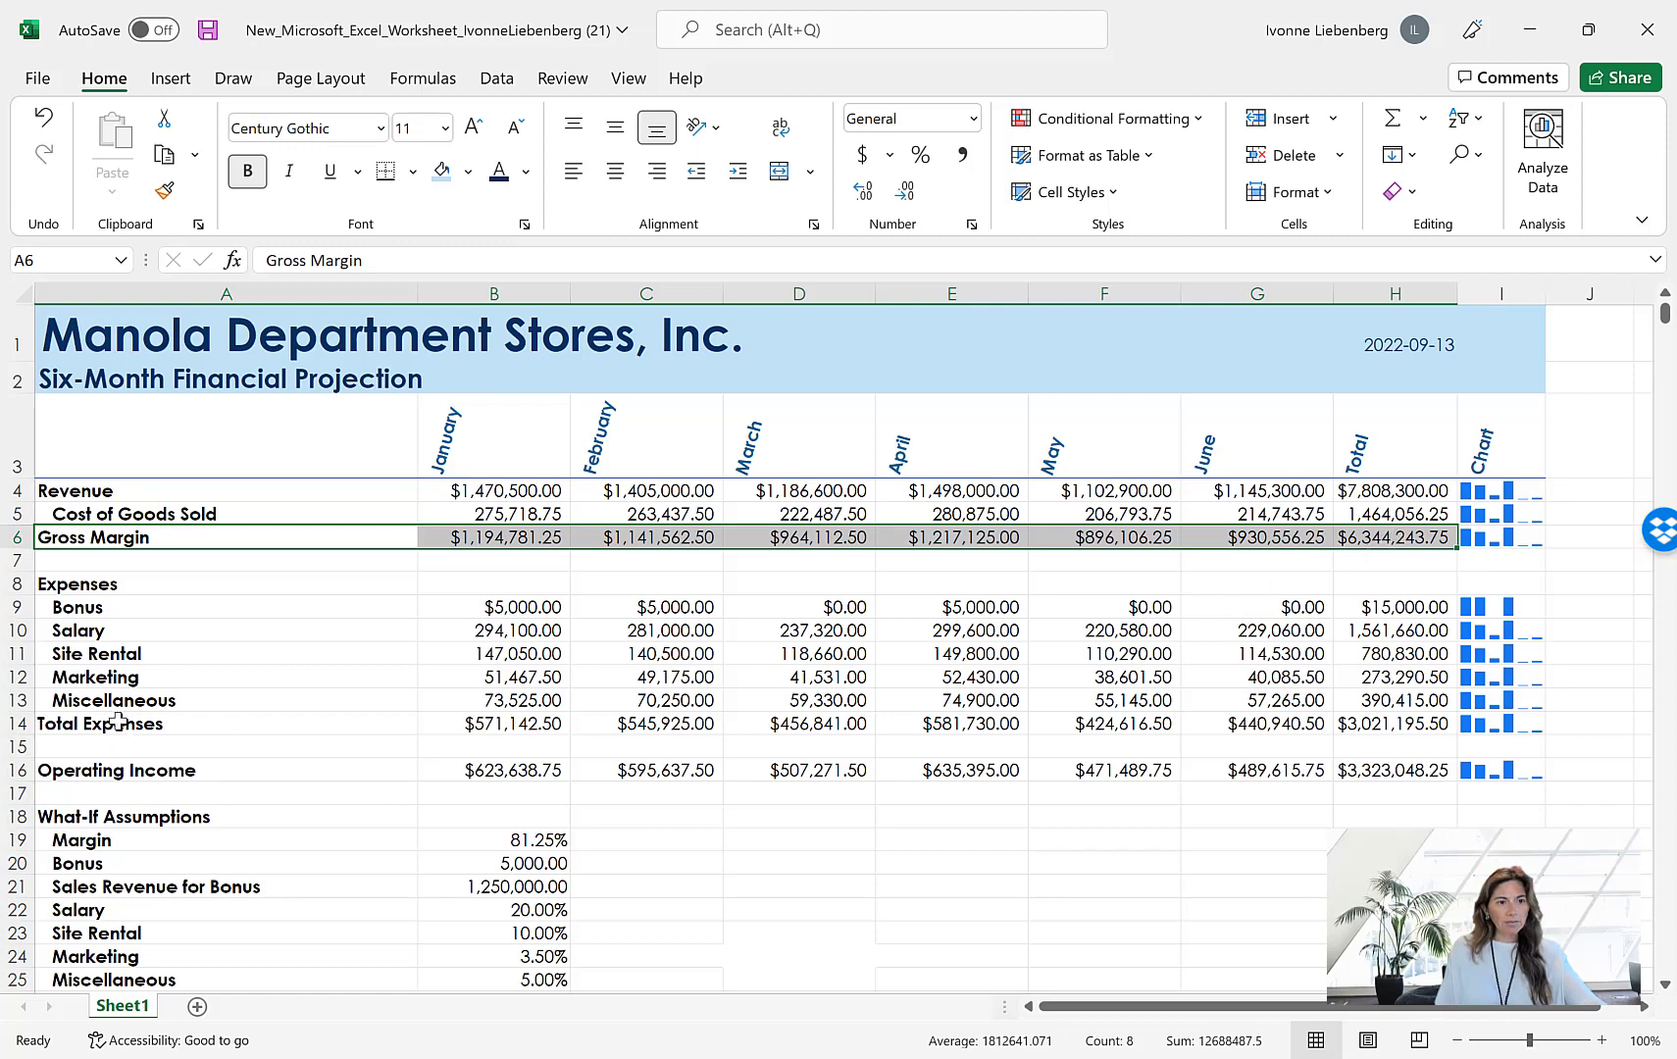
{"action": "left_click_drag", "start_coordinate": [130, 726], "coordinate": [1402, 724]}
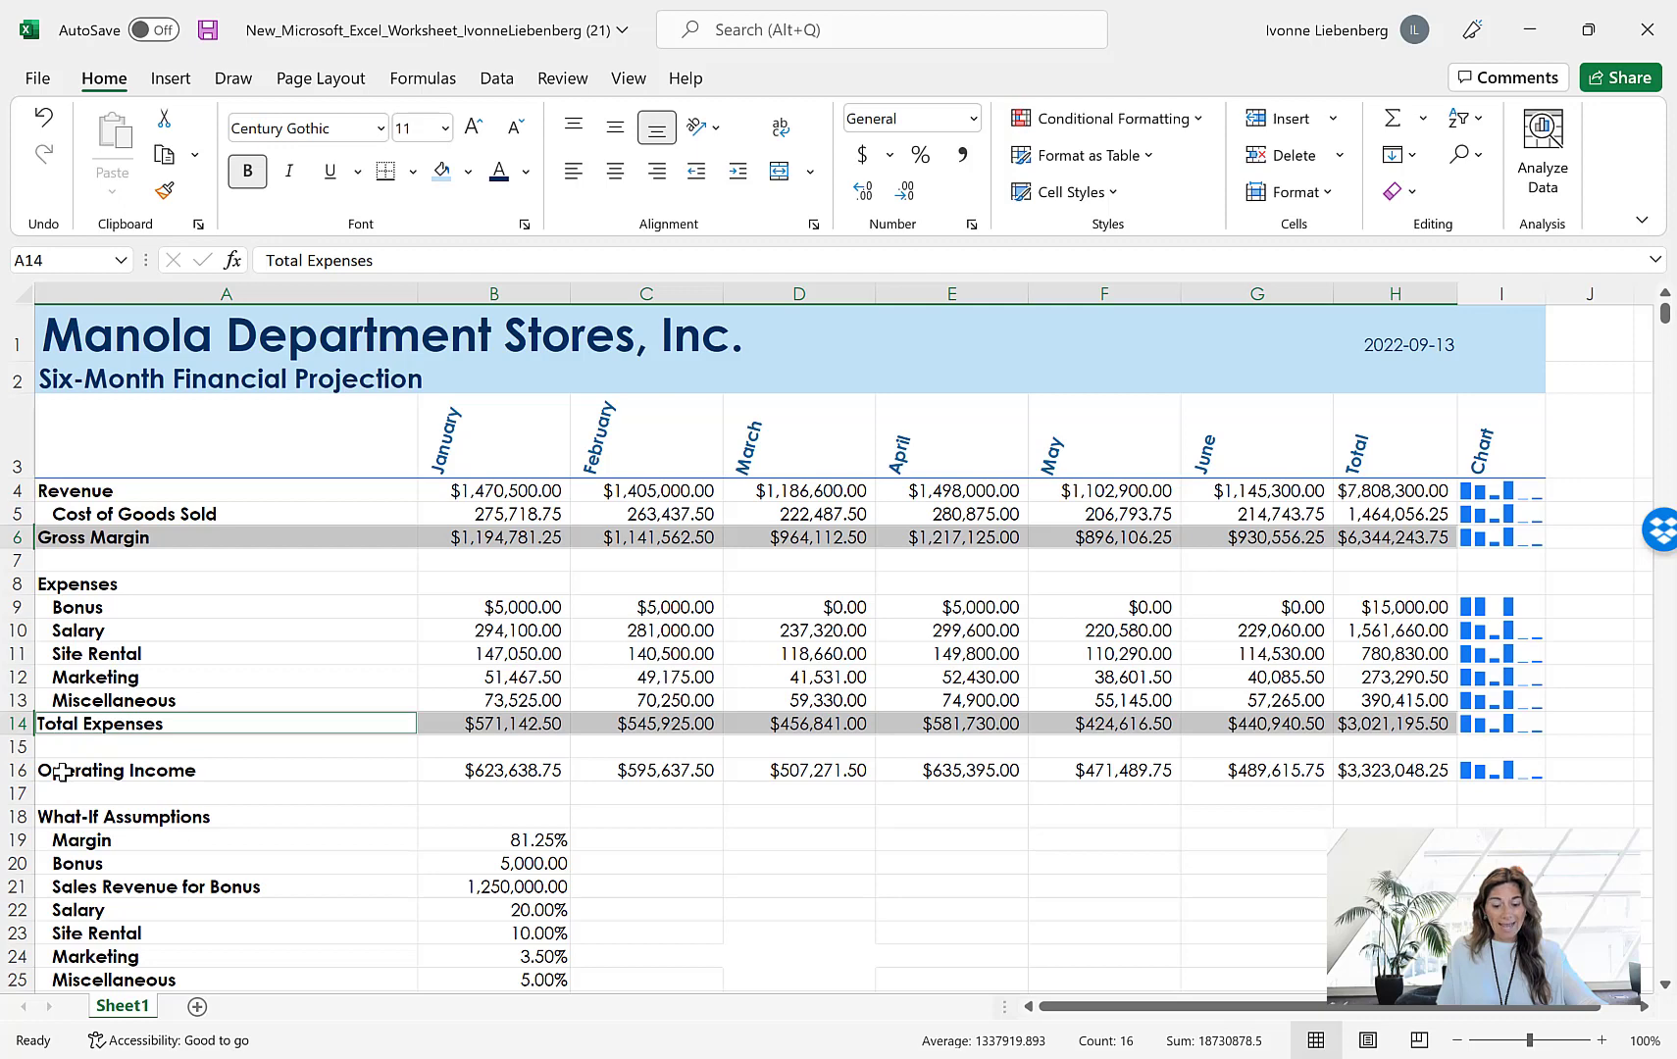
{"action": "left_click_drag", "start_coordinate": [61, 773], "coordinate": [1400, 767]}
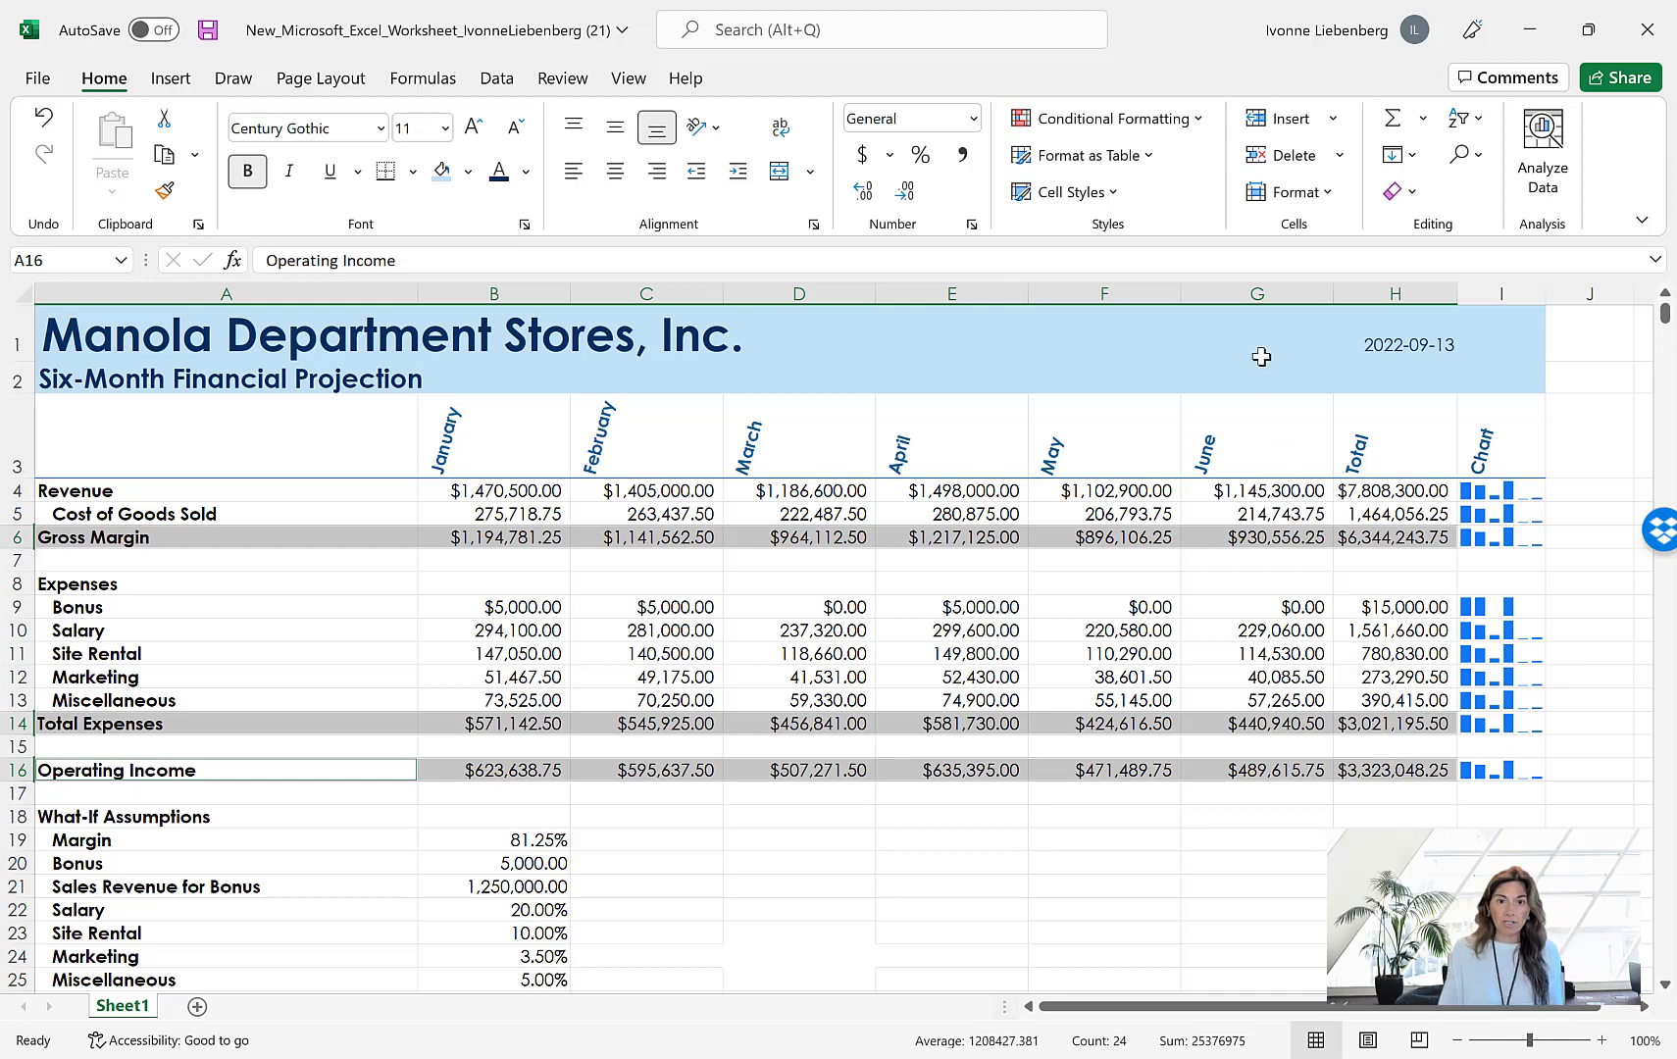
{"action": "left_click", "coordinate": [1117, 200]}
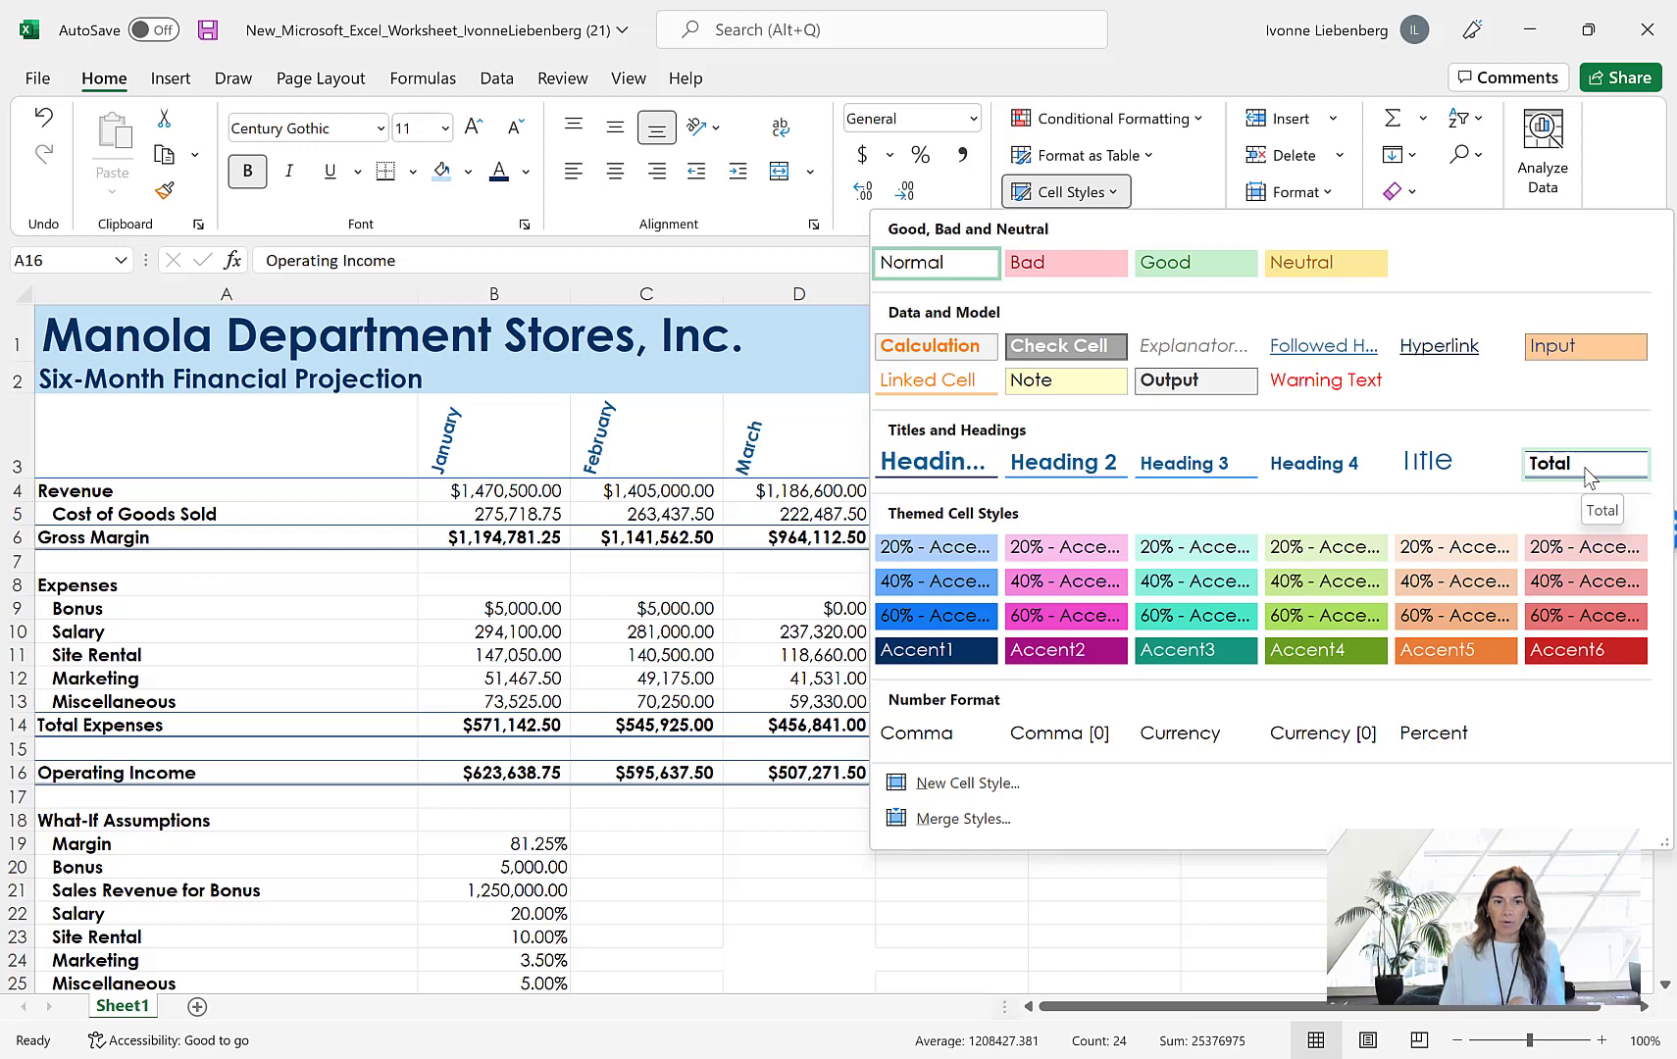
{"action": "left_click", "coordinate": [1586, 465]}
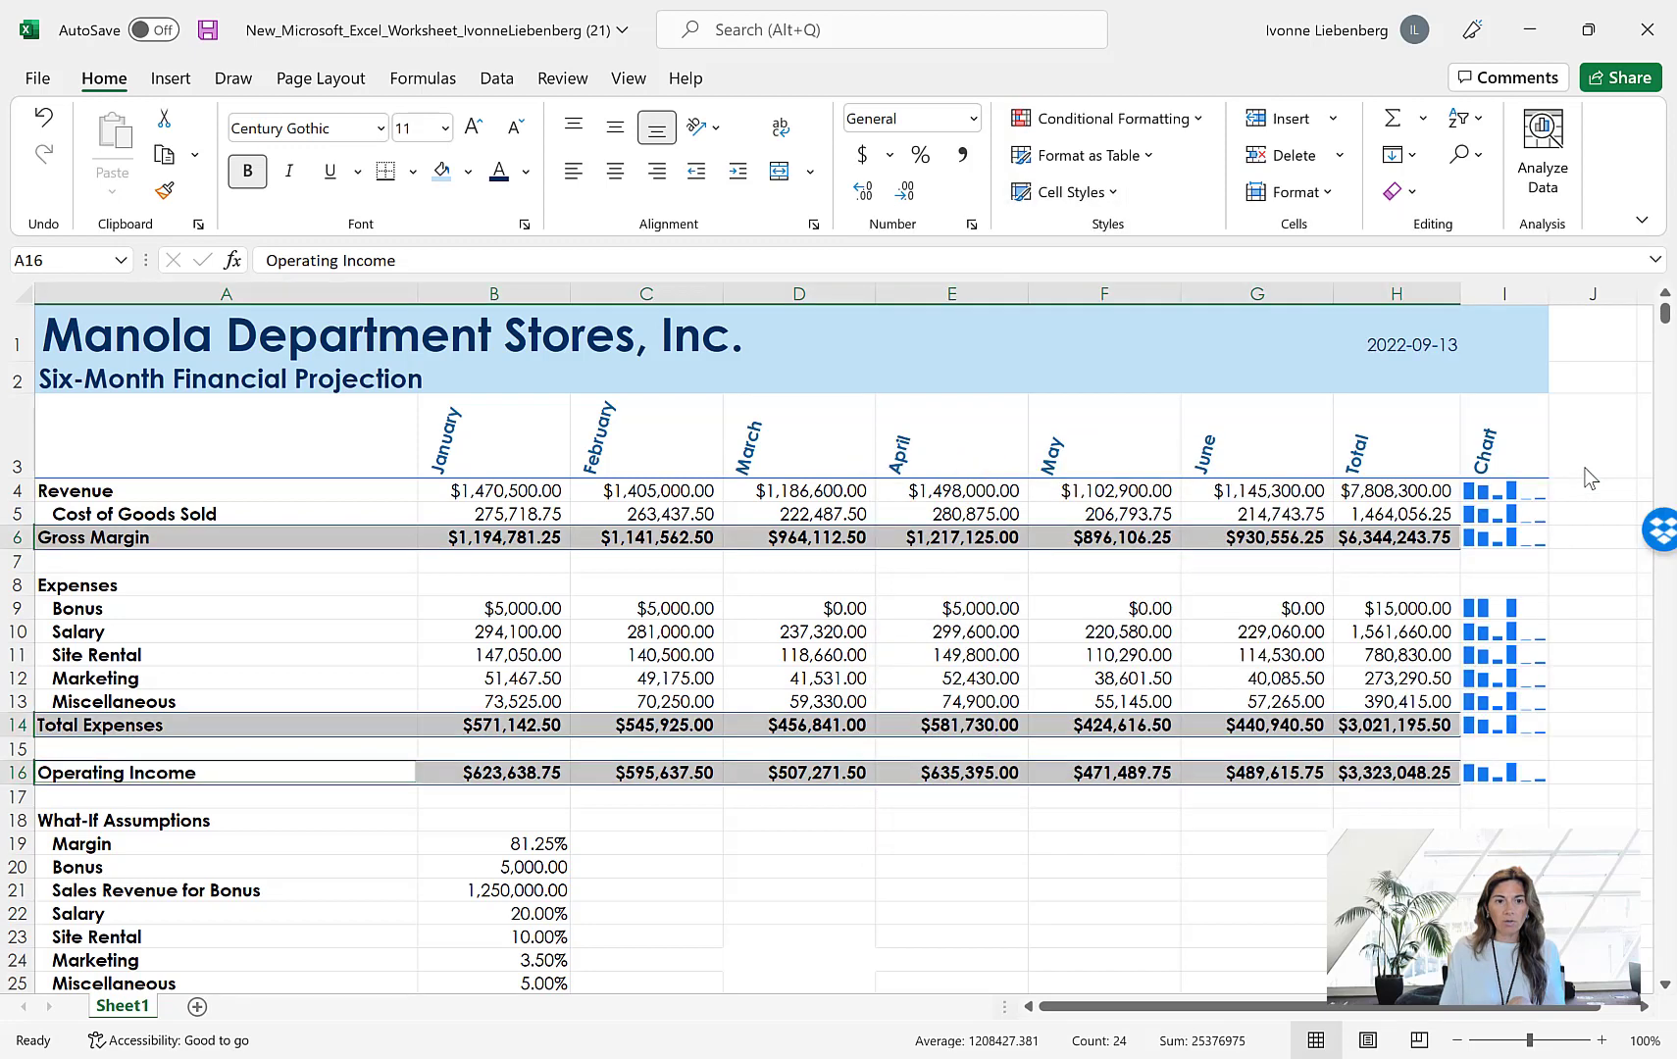
{"action": "left_click", "coordinate": [1424, 567]}
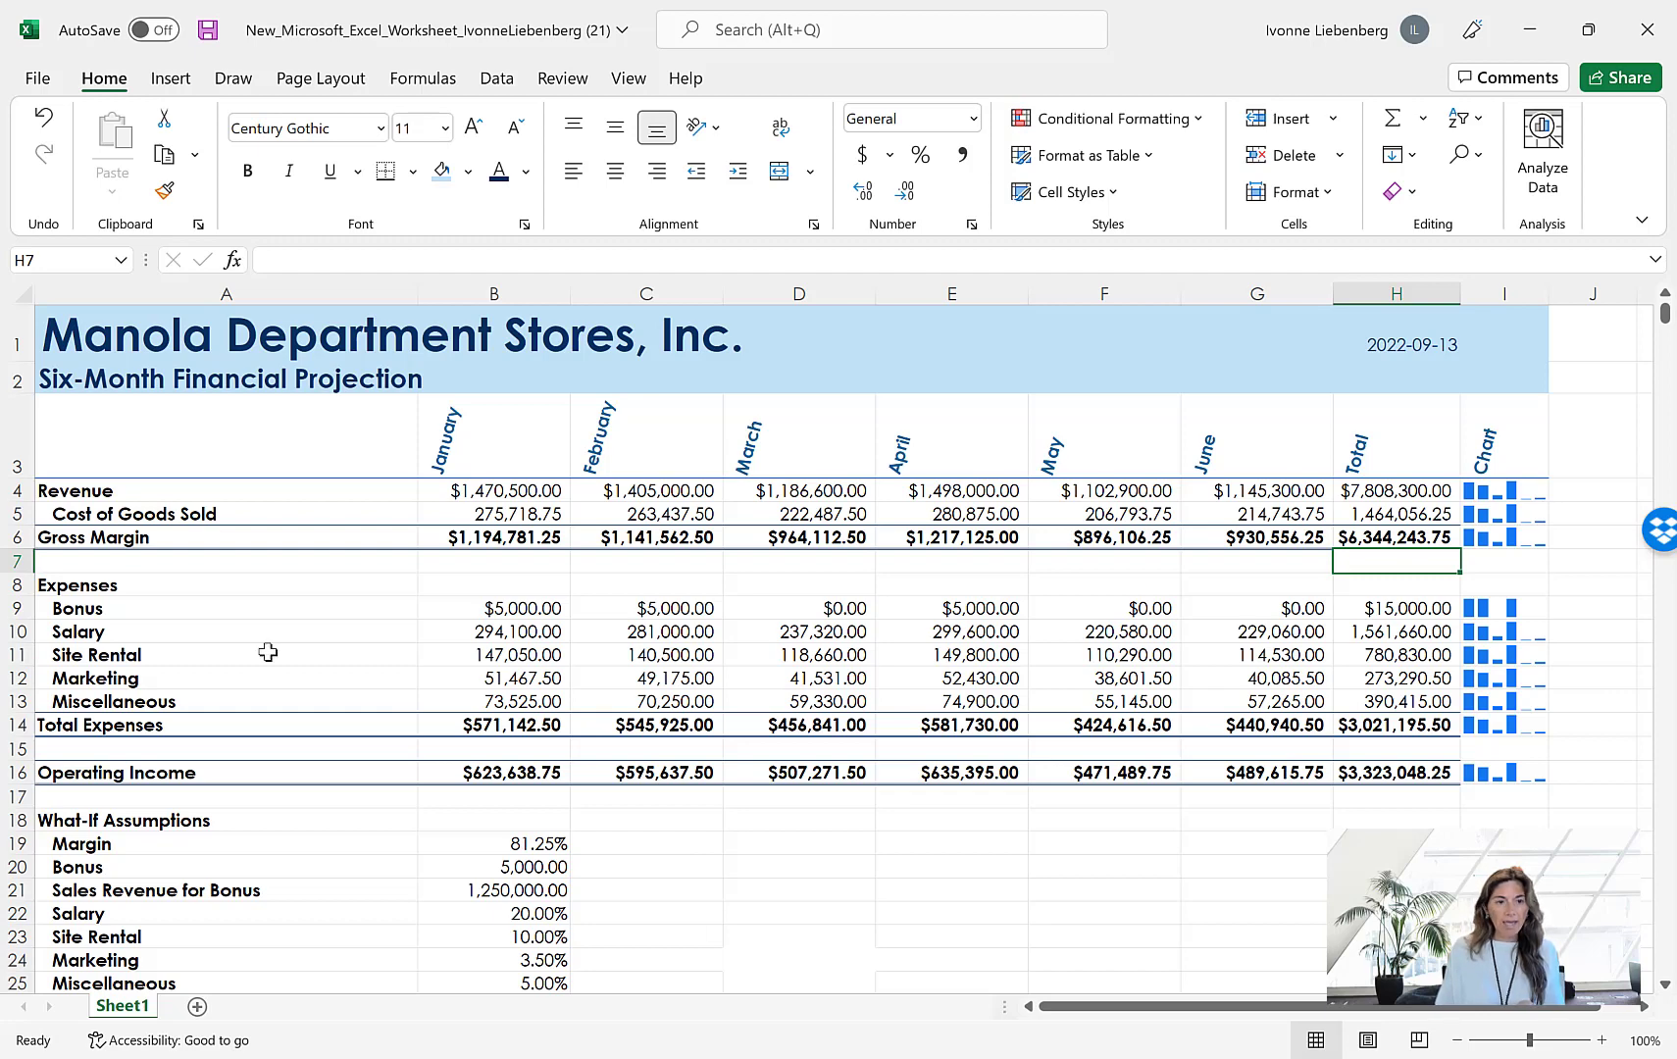
Give the Revenue label in A4 the same light blue fill and dark blue font color as the title
{"action": "left_click", "coordinate": [130, 489]}
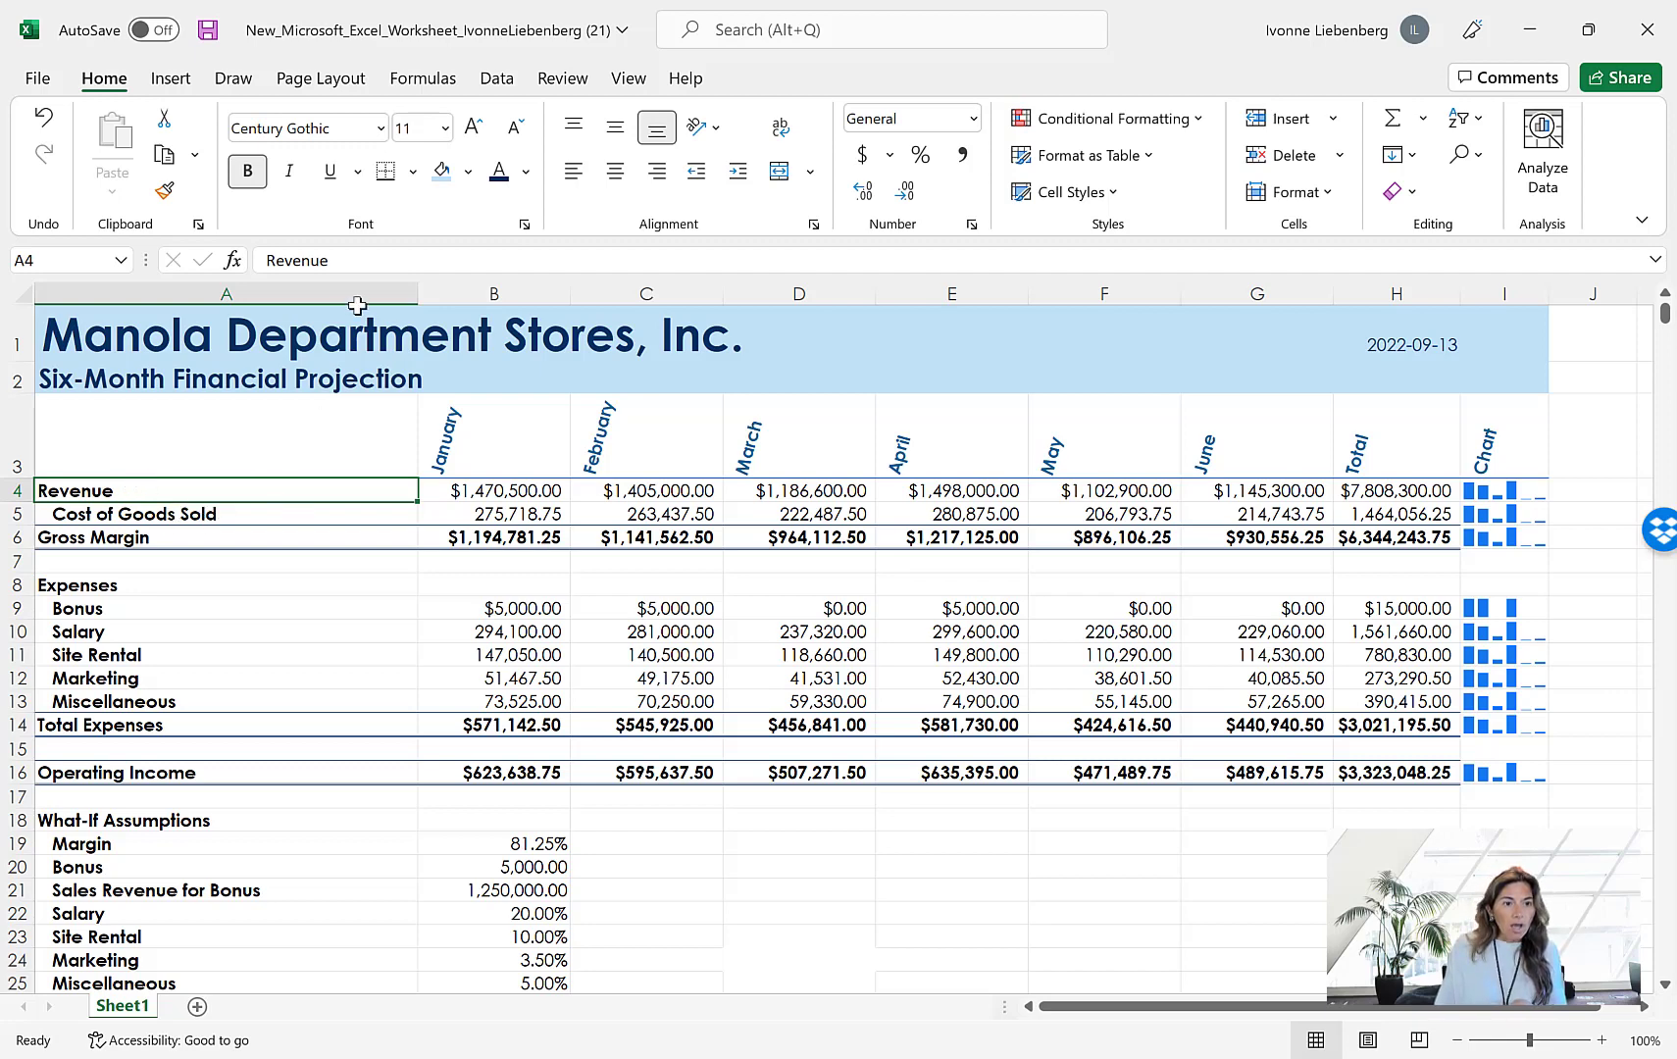
{"action": "left_click", "coordinate": [443, 173]}
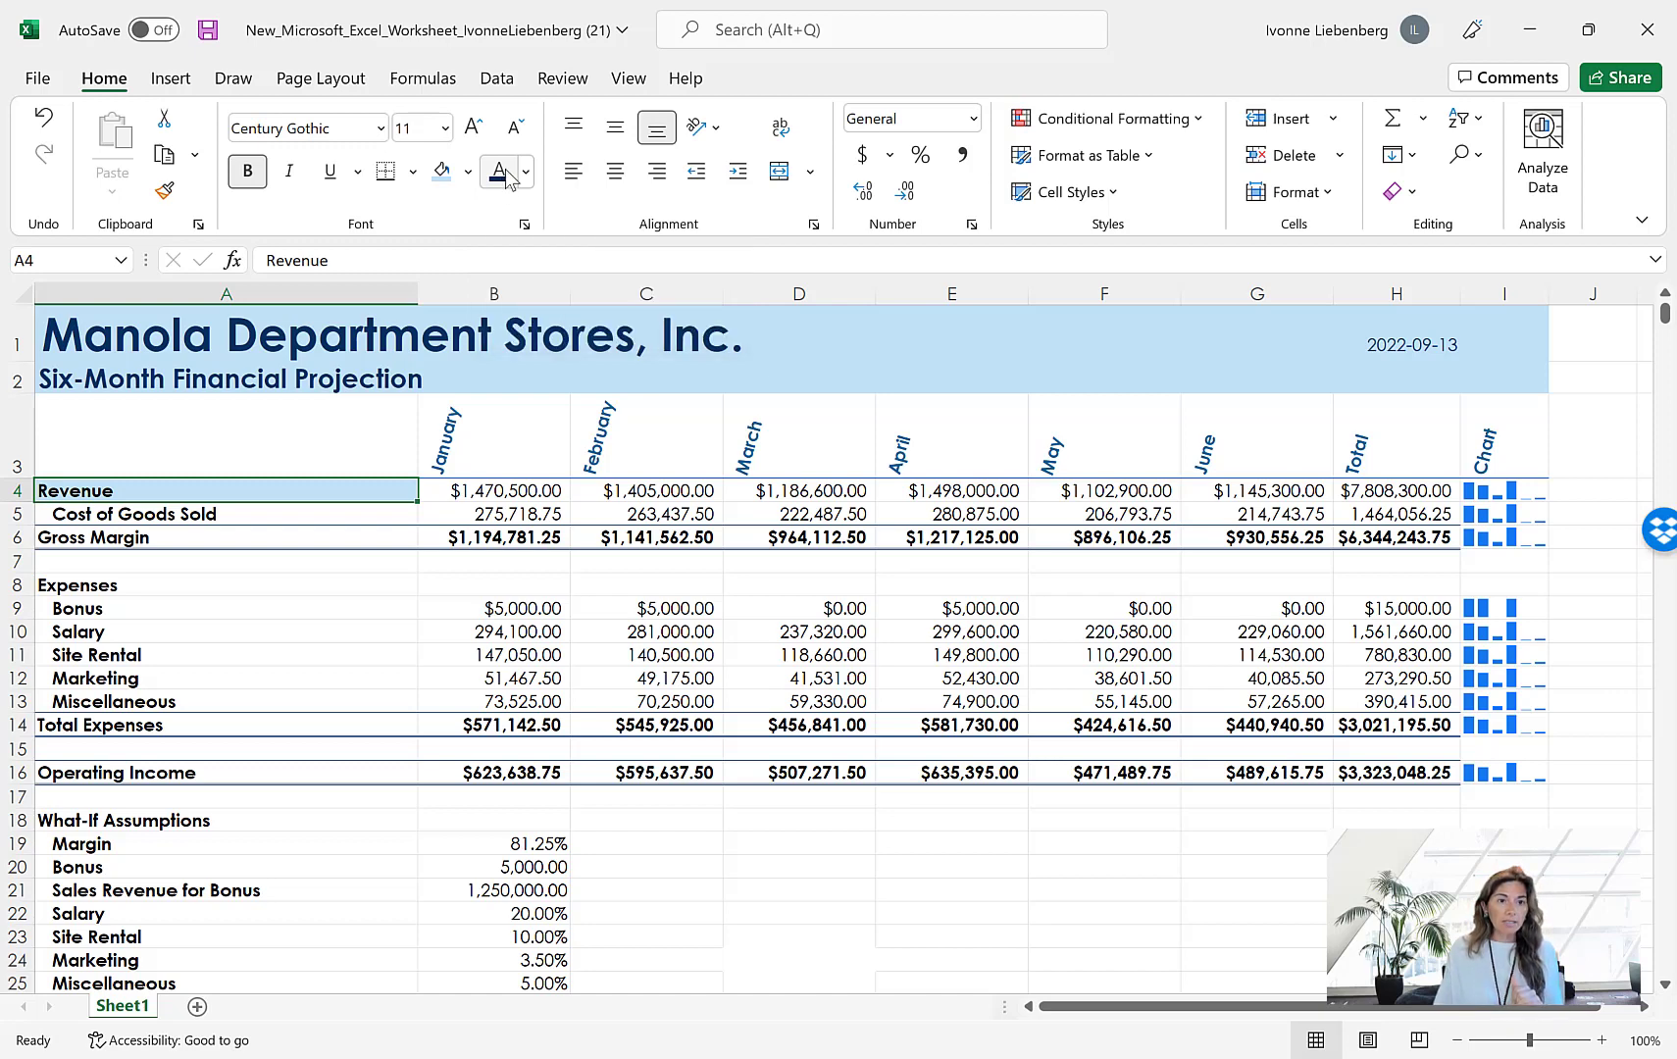
{"action": "left_click", "coordinate": [508, 177]}
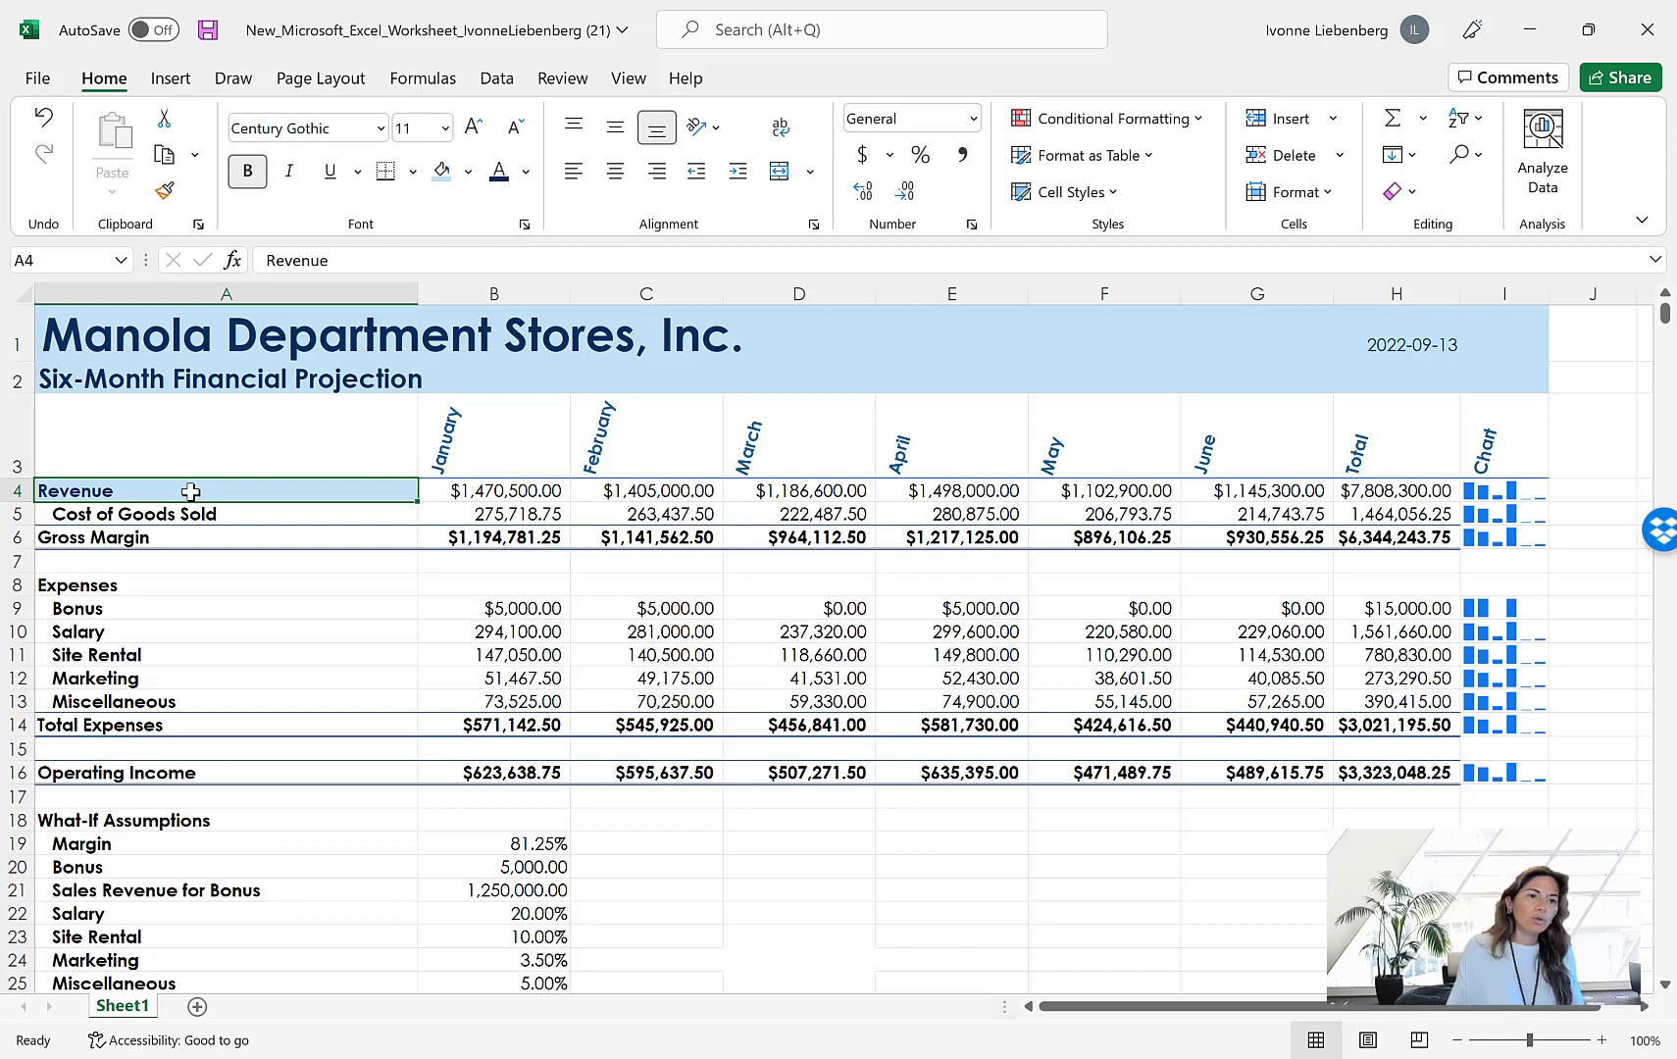
Copy the formatting of A4 to A6 and A16:H16 with the Format Painter and turn the painter off
{"action": "left_click", "coordinate": [168, 195]}
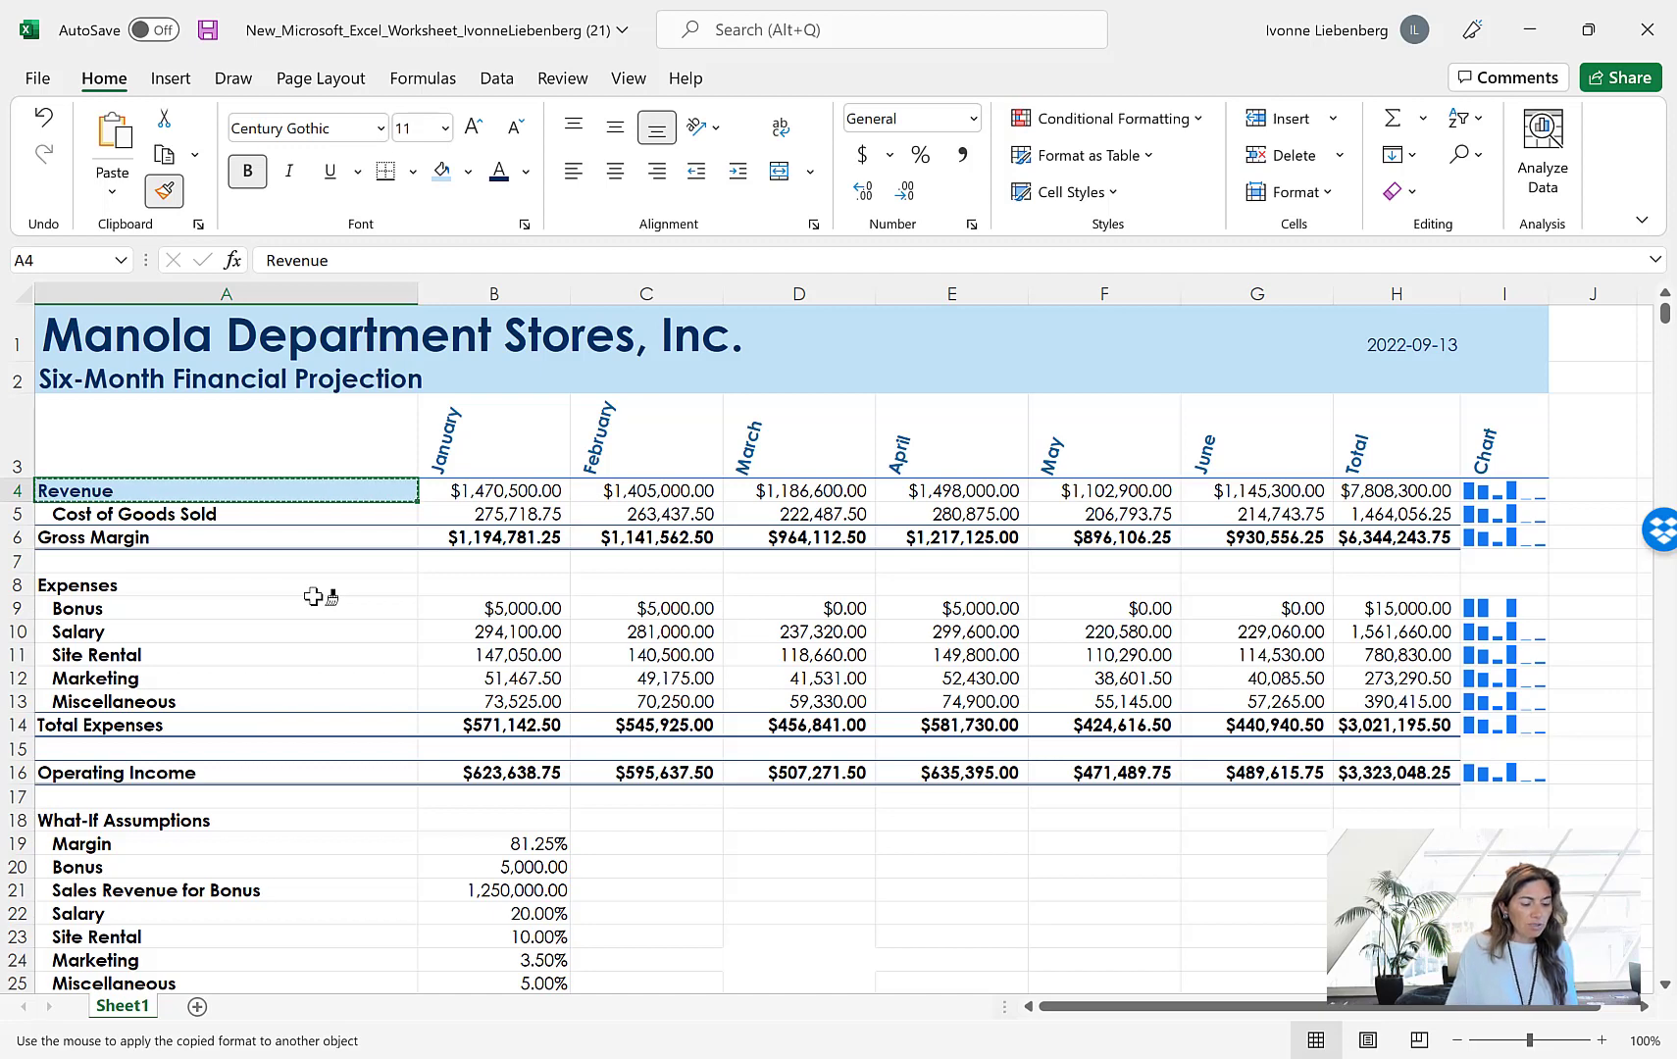
{"action": "left_click", "coordinate": [193, 539]}
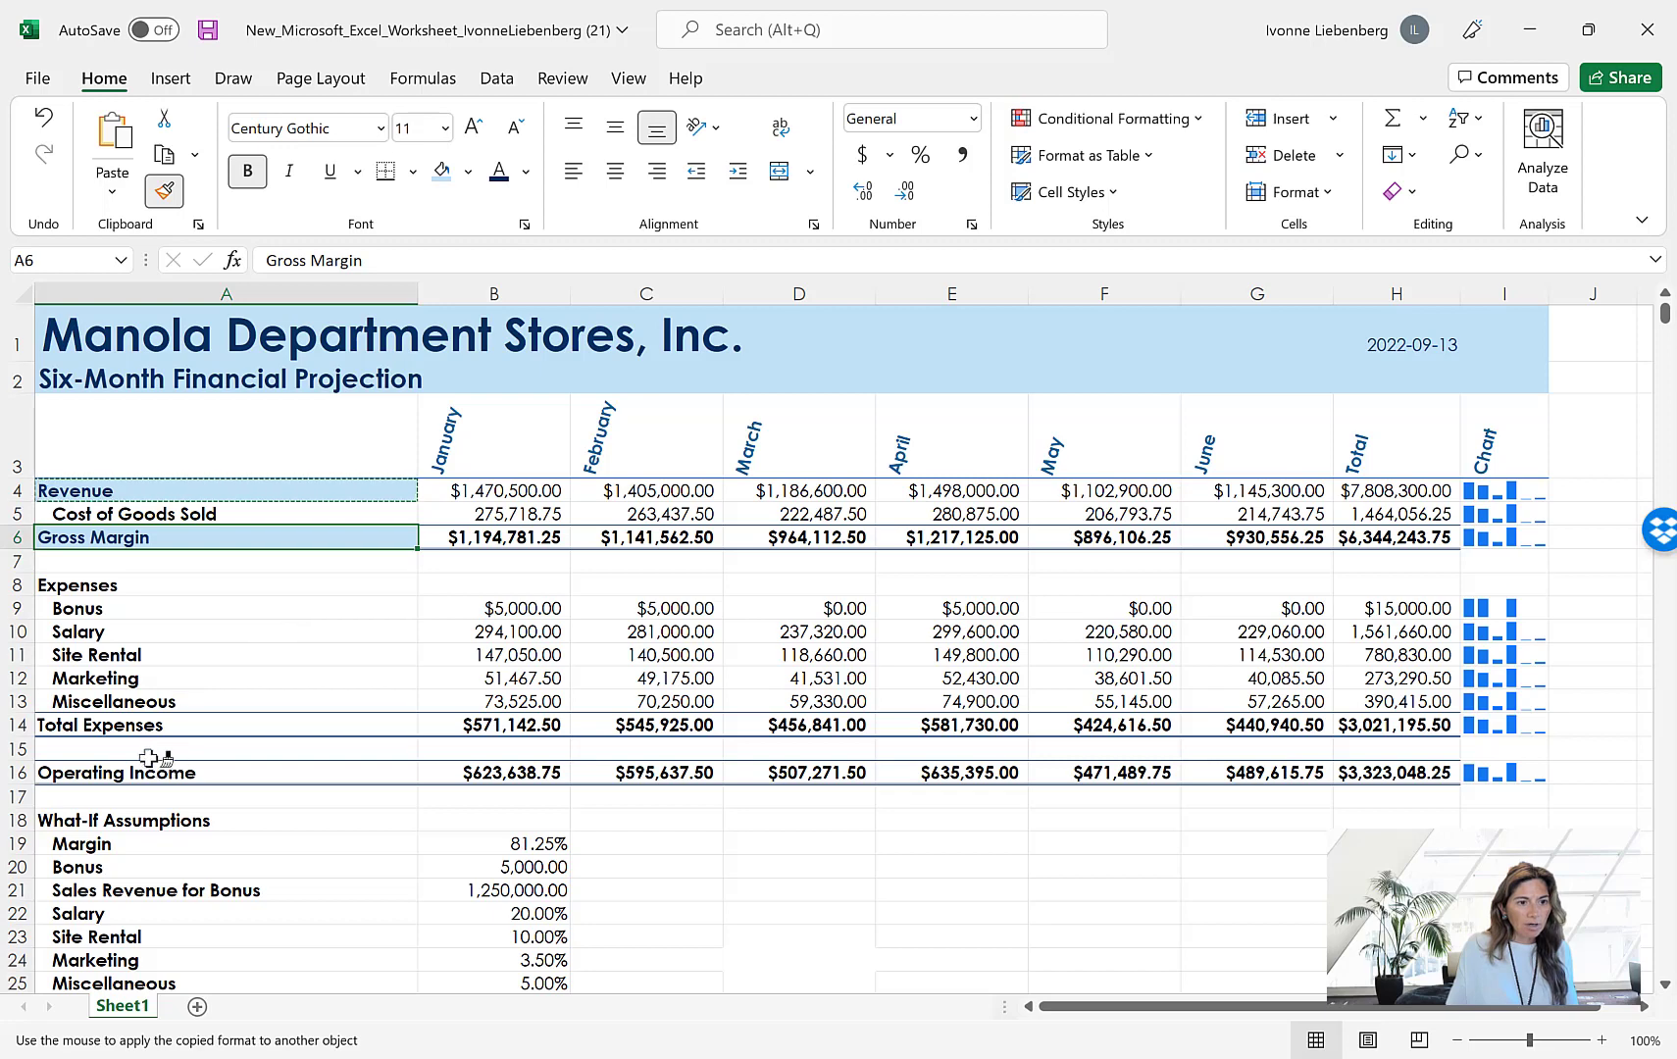
{"action": "mouse_move", "coordinate": [152, 773]}
{"action": "left_mouse_down"}
{"action": "mouse_move", "coordinate": [1077, 808]}
{"action": "mouse_move", "coordinate": [1450, 751]}
{"action": "mouse_move", "coordinate": [1454, 773]}
{"action": "left_mouse_up"}
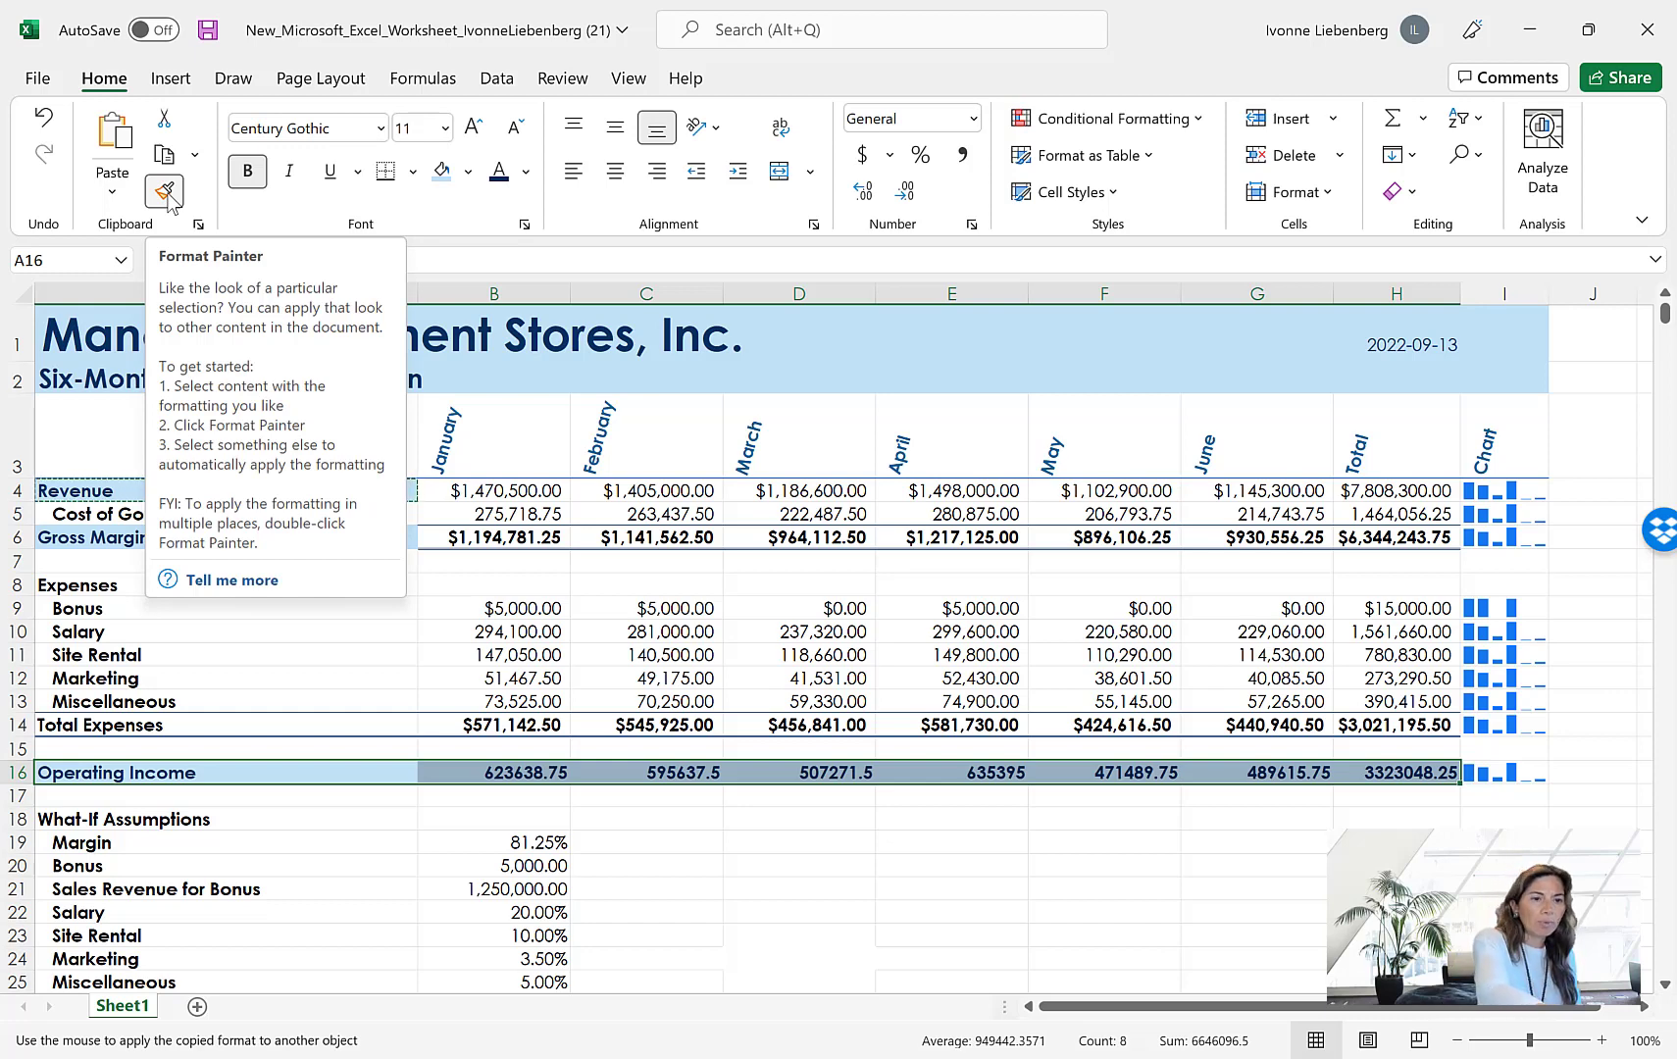
{"action": "left_click", "coordinate": [164, 191]}
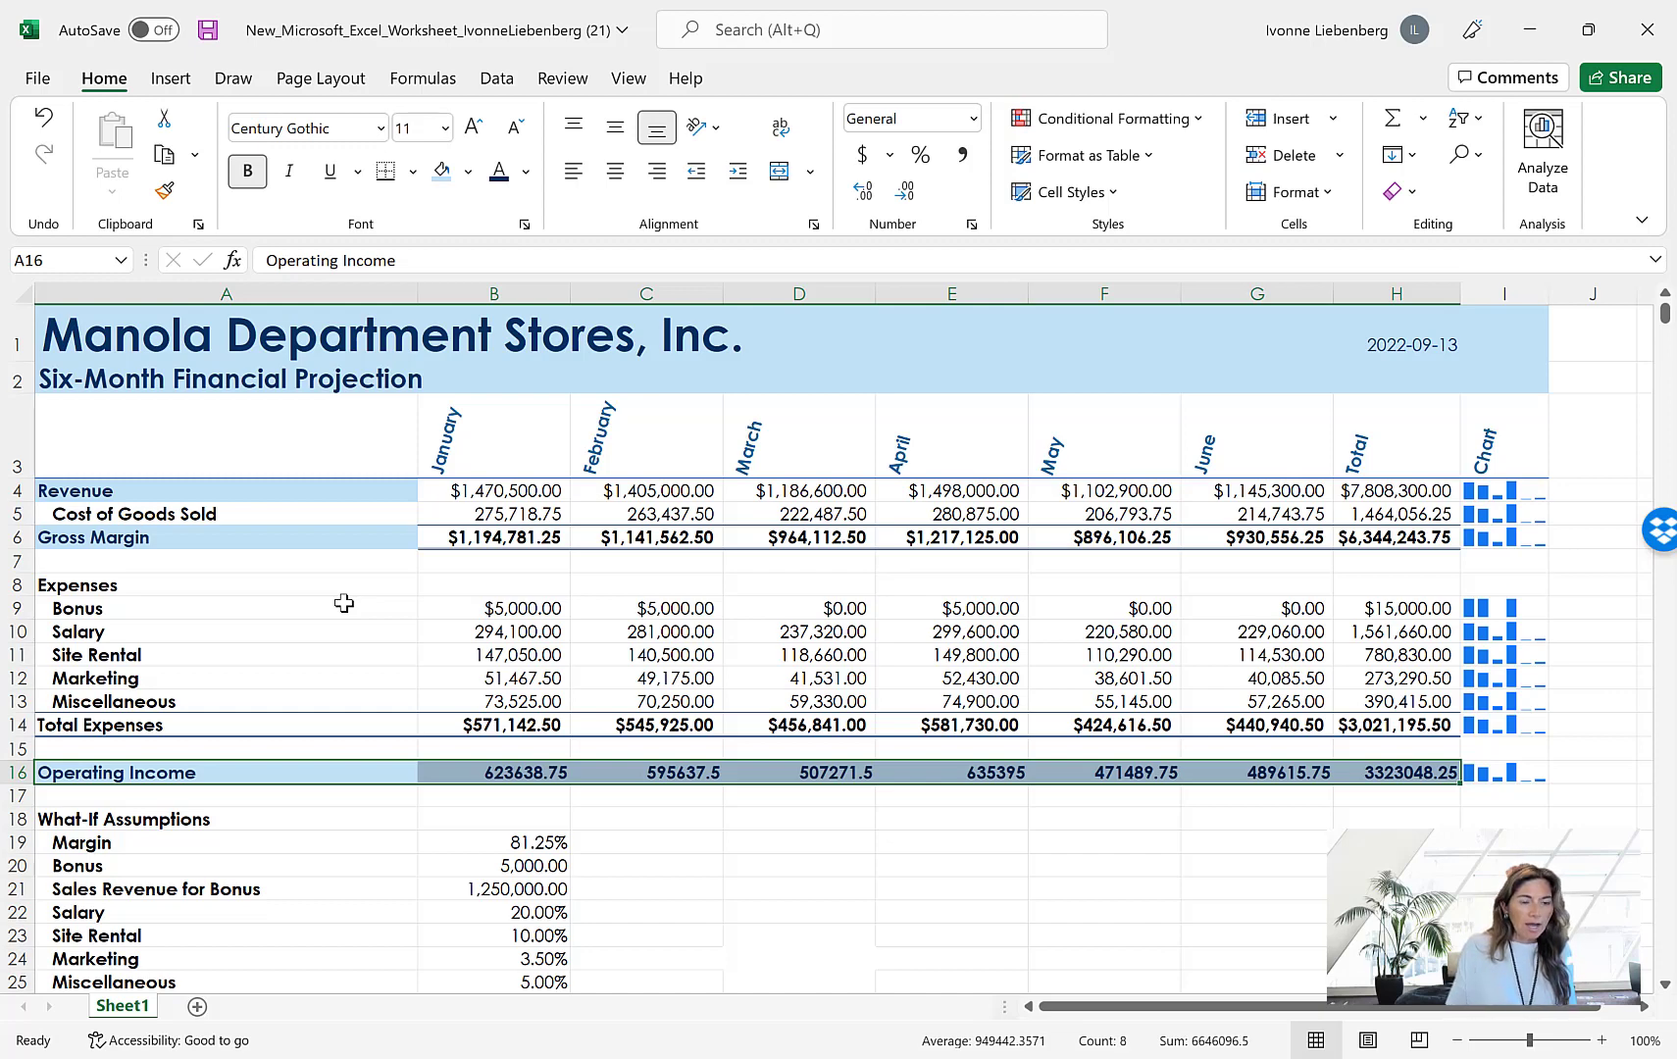
Format the Operating Income amounts in B16:H16 as Currency with 2 decimal places and the $ symbol
{"action": "left_click", "coordinate": [477, 774]}
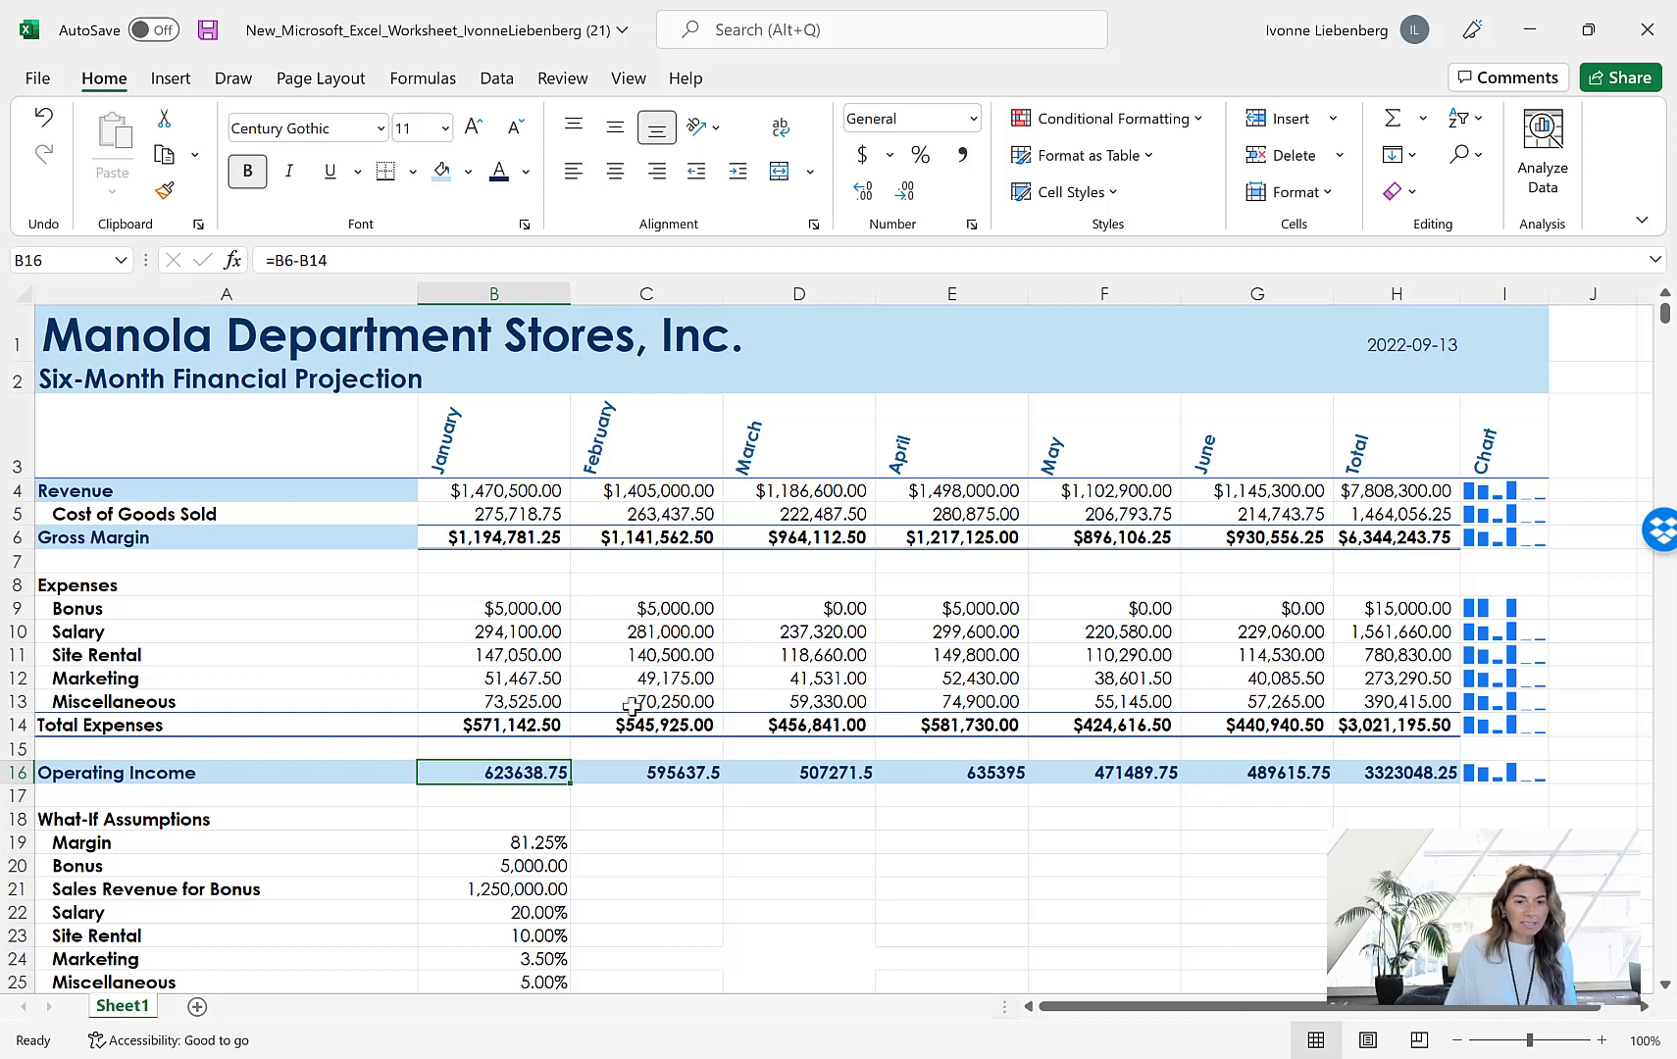
{"action": "left_click", "coordinate": [632, 834]}
{"action": "left_click_drag", "start_coordinate": [527, 771], "coordinate": [1410, 764]}
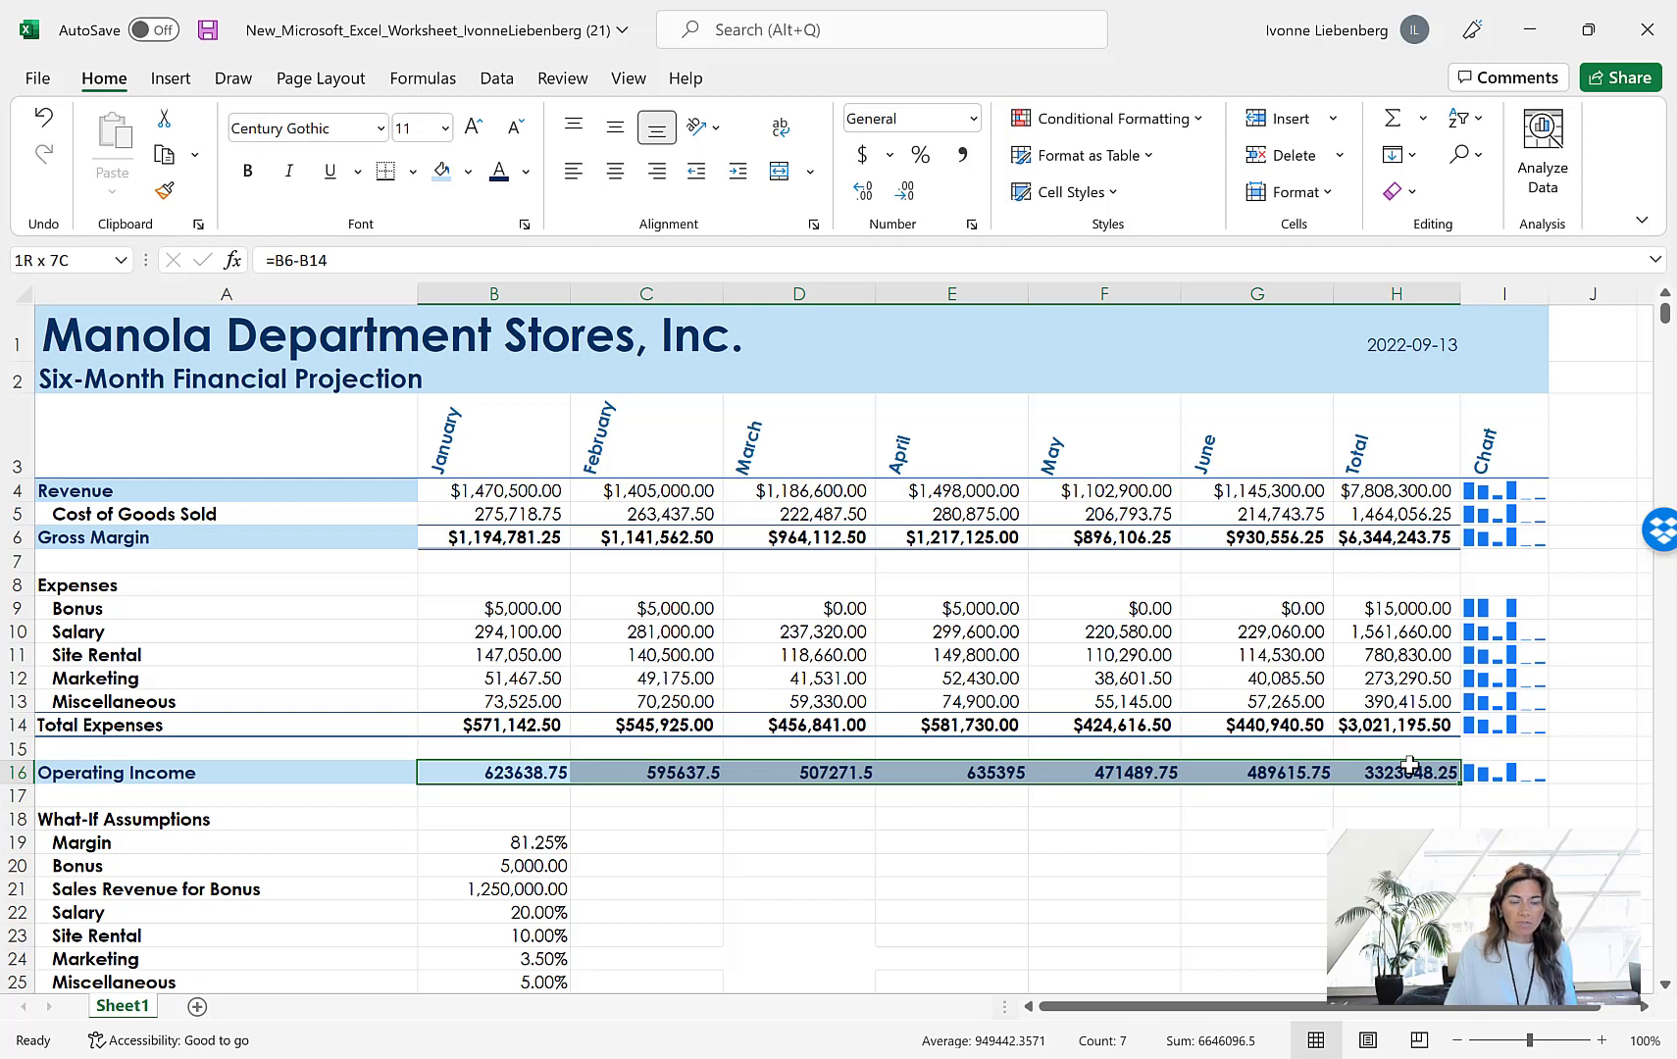
{"action": "left_click_drag", "start_coordinate": [1410, 764], "coordinate": [1410, 764]}
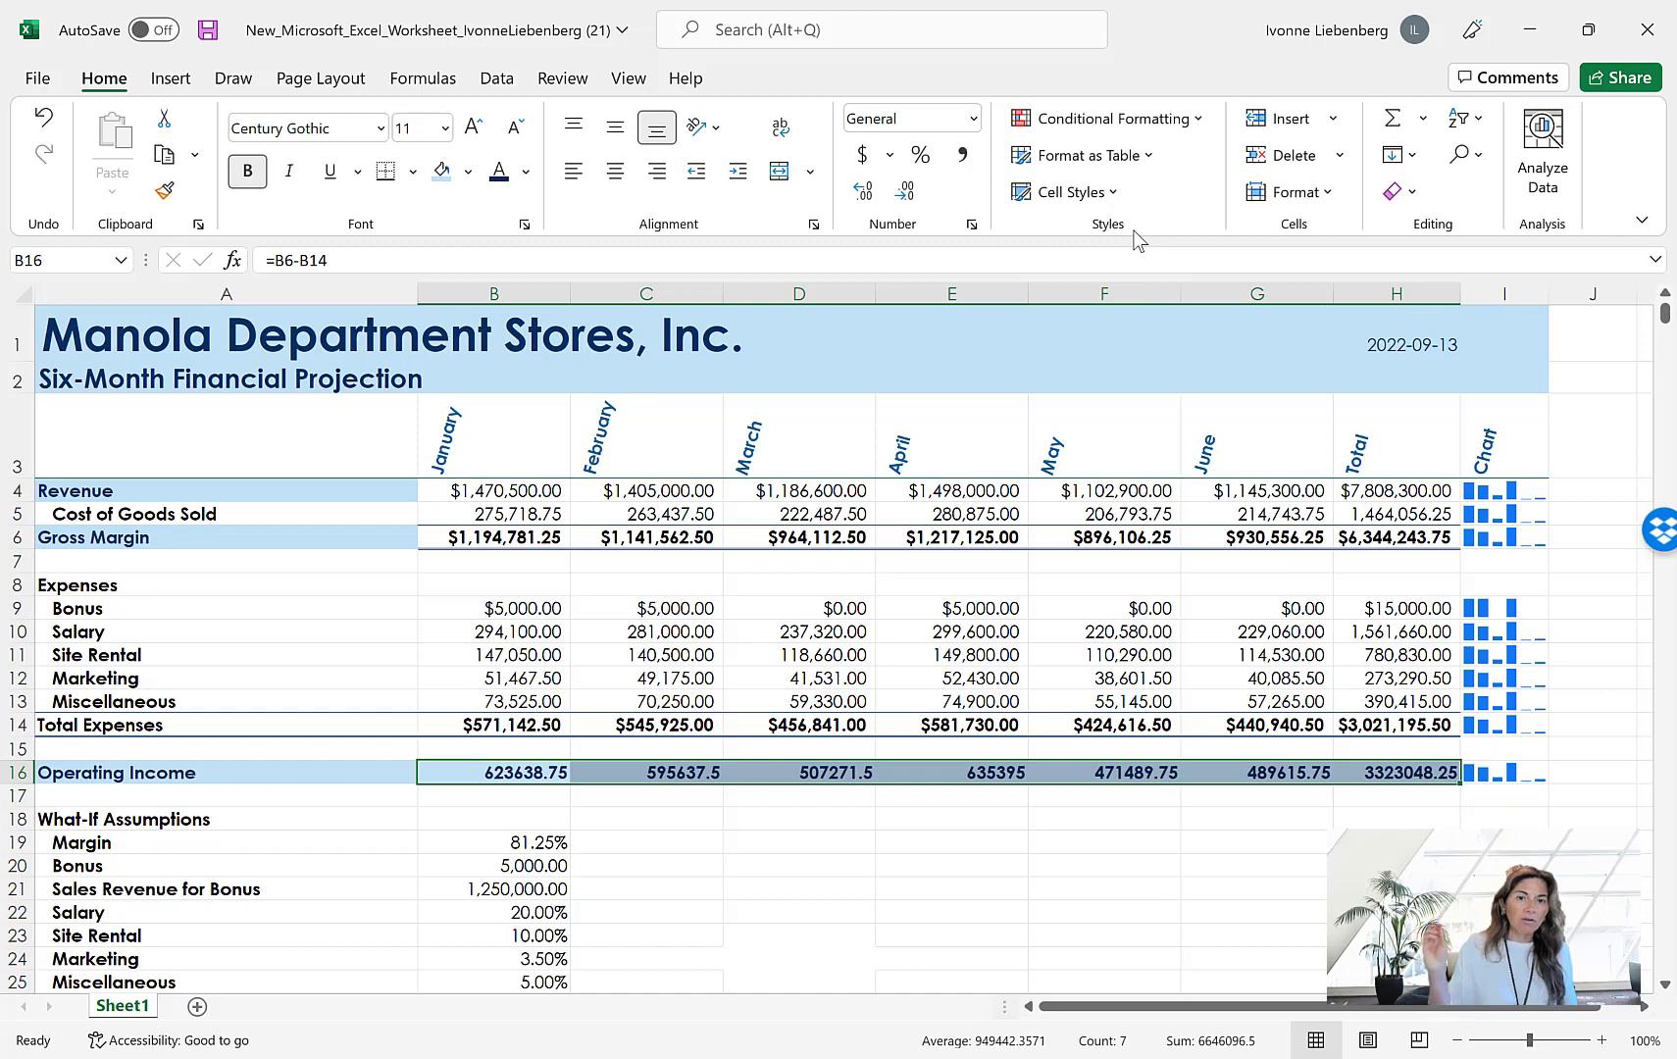
{"action": "left_click", "coordinate": [971, 224]}
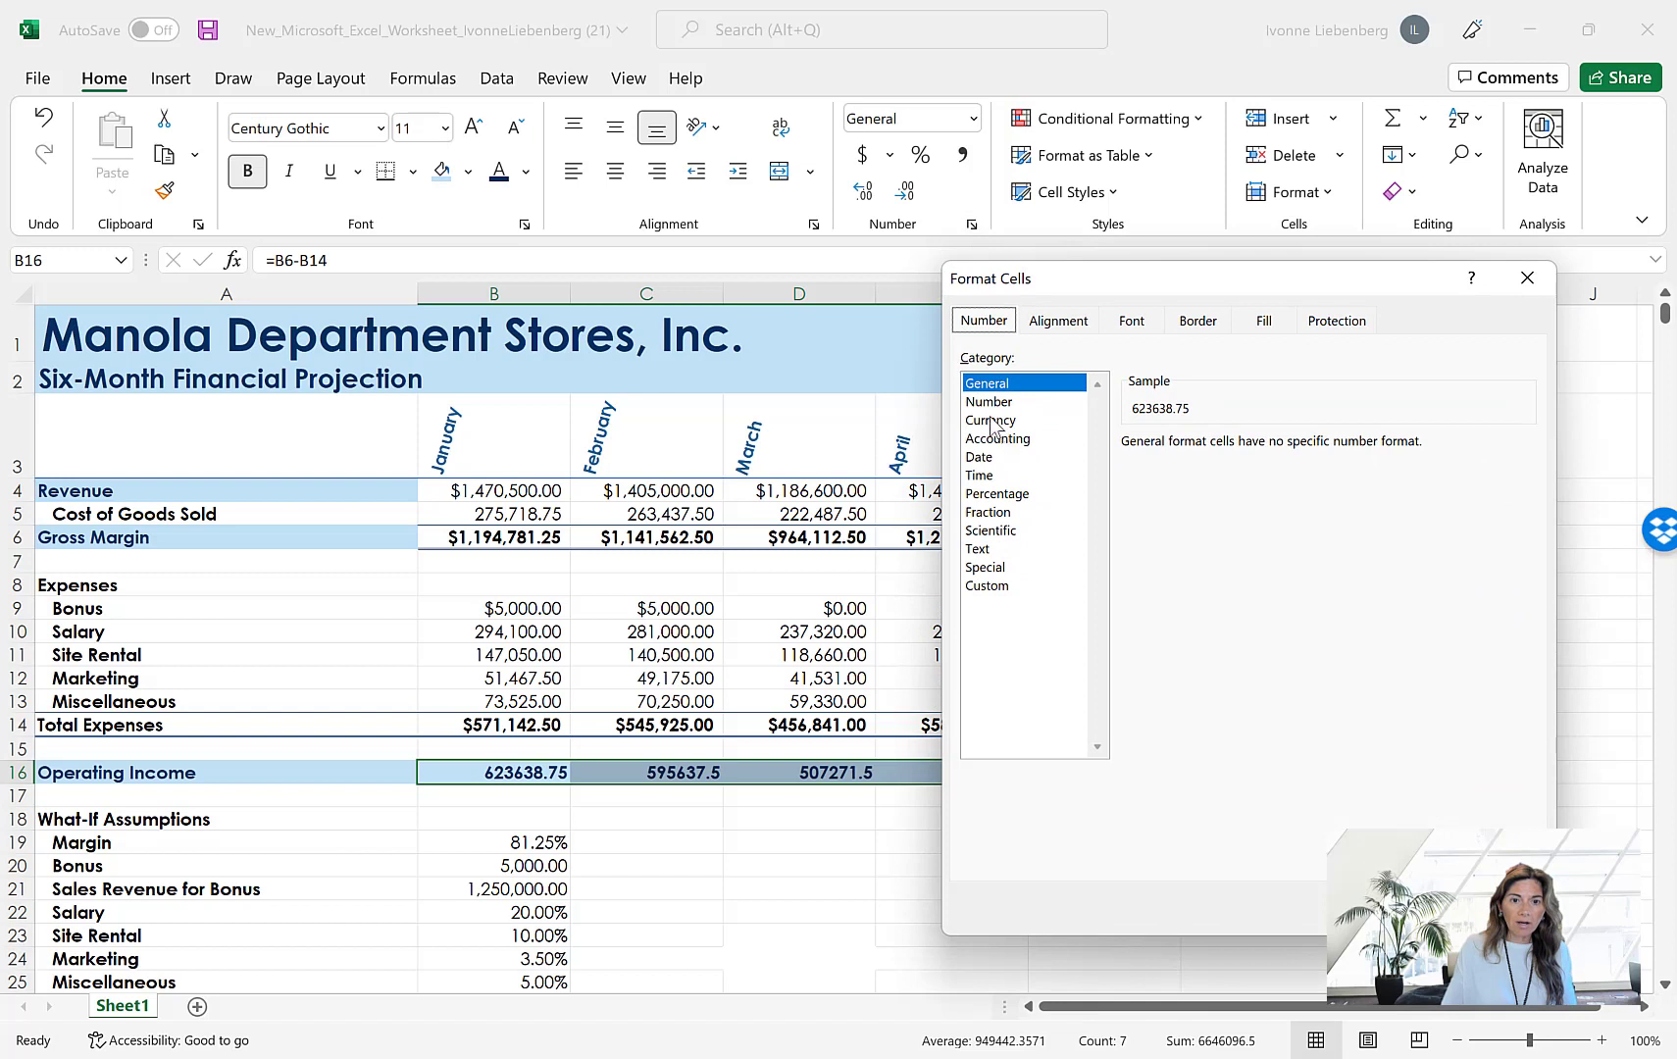
{"action": "left_click", "coordinate": [994, 421]}
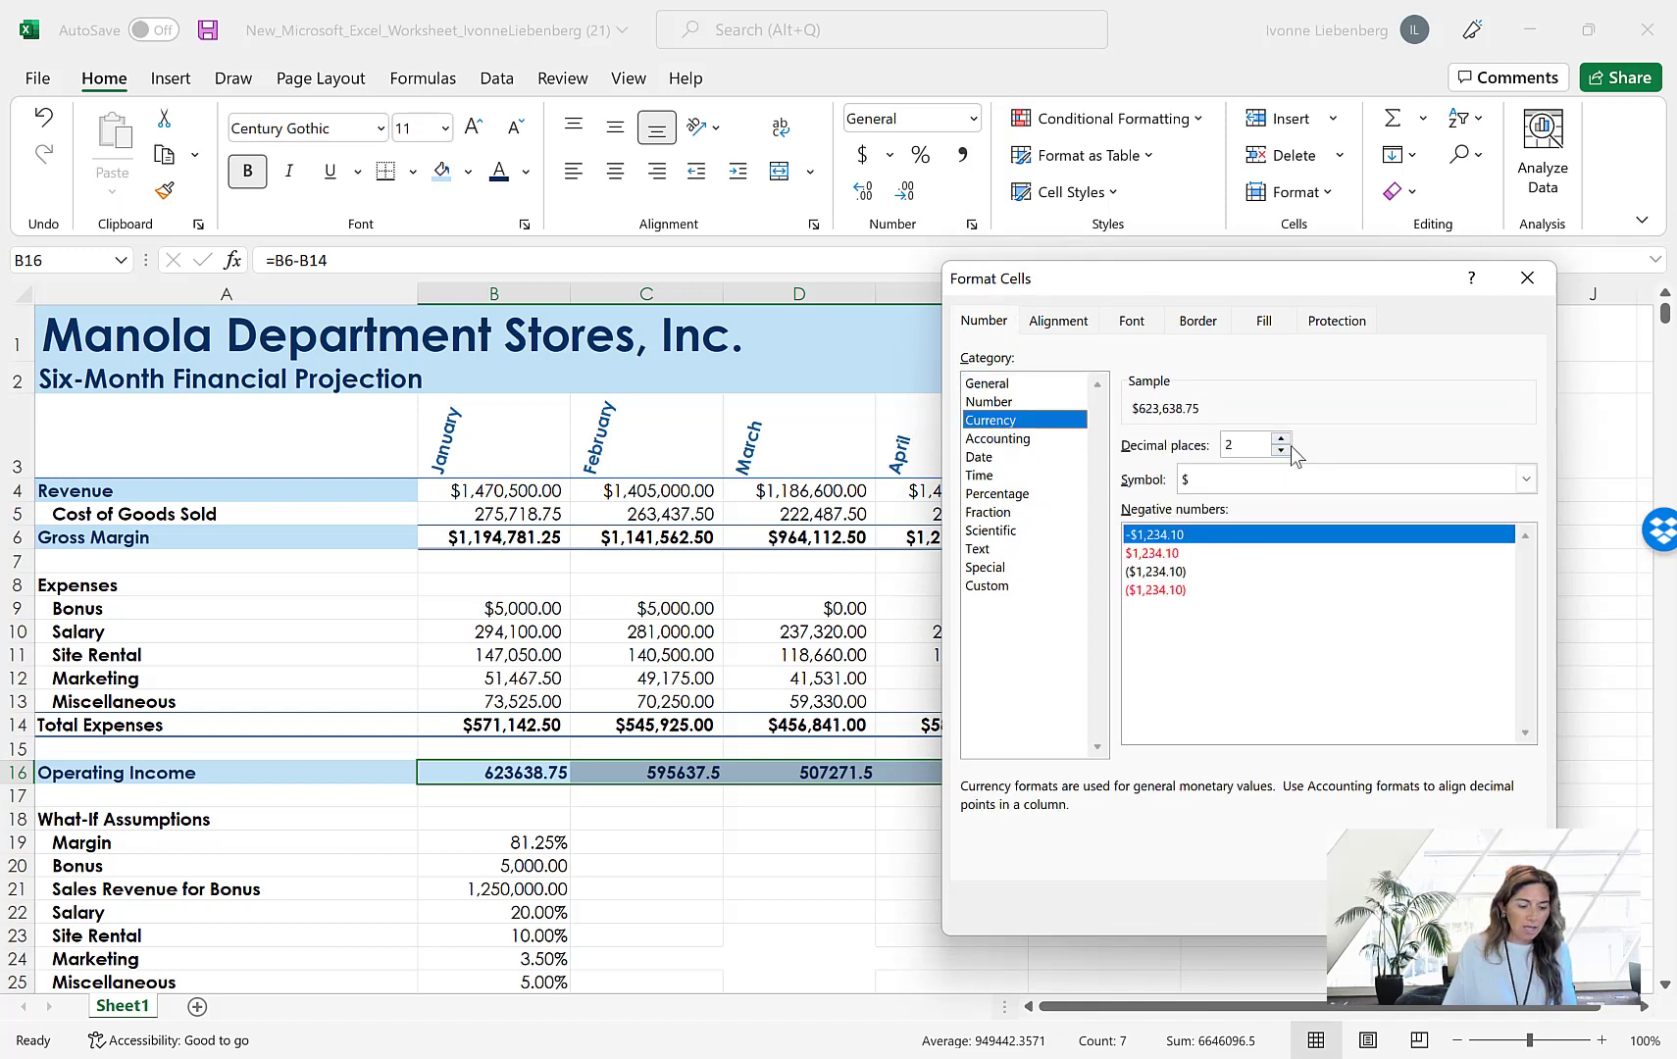
{"action": "left_click", "coordinate": [1205, 481]}
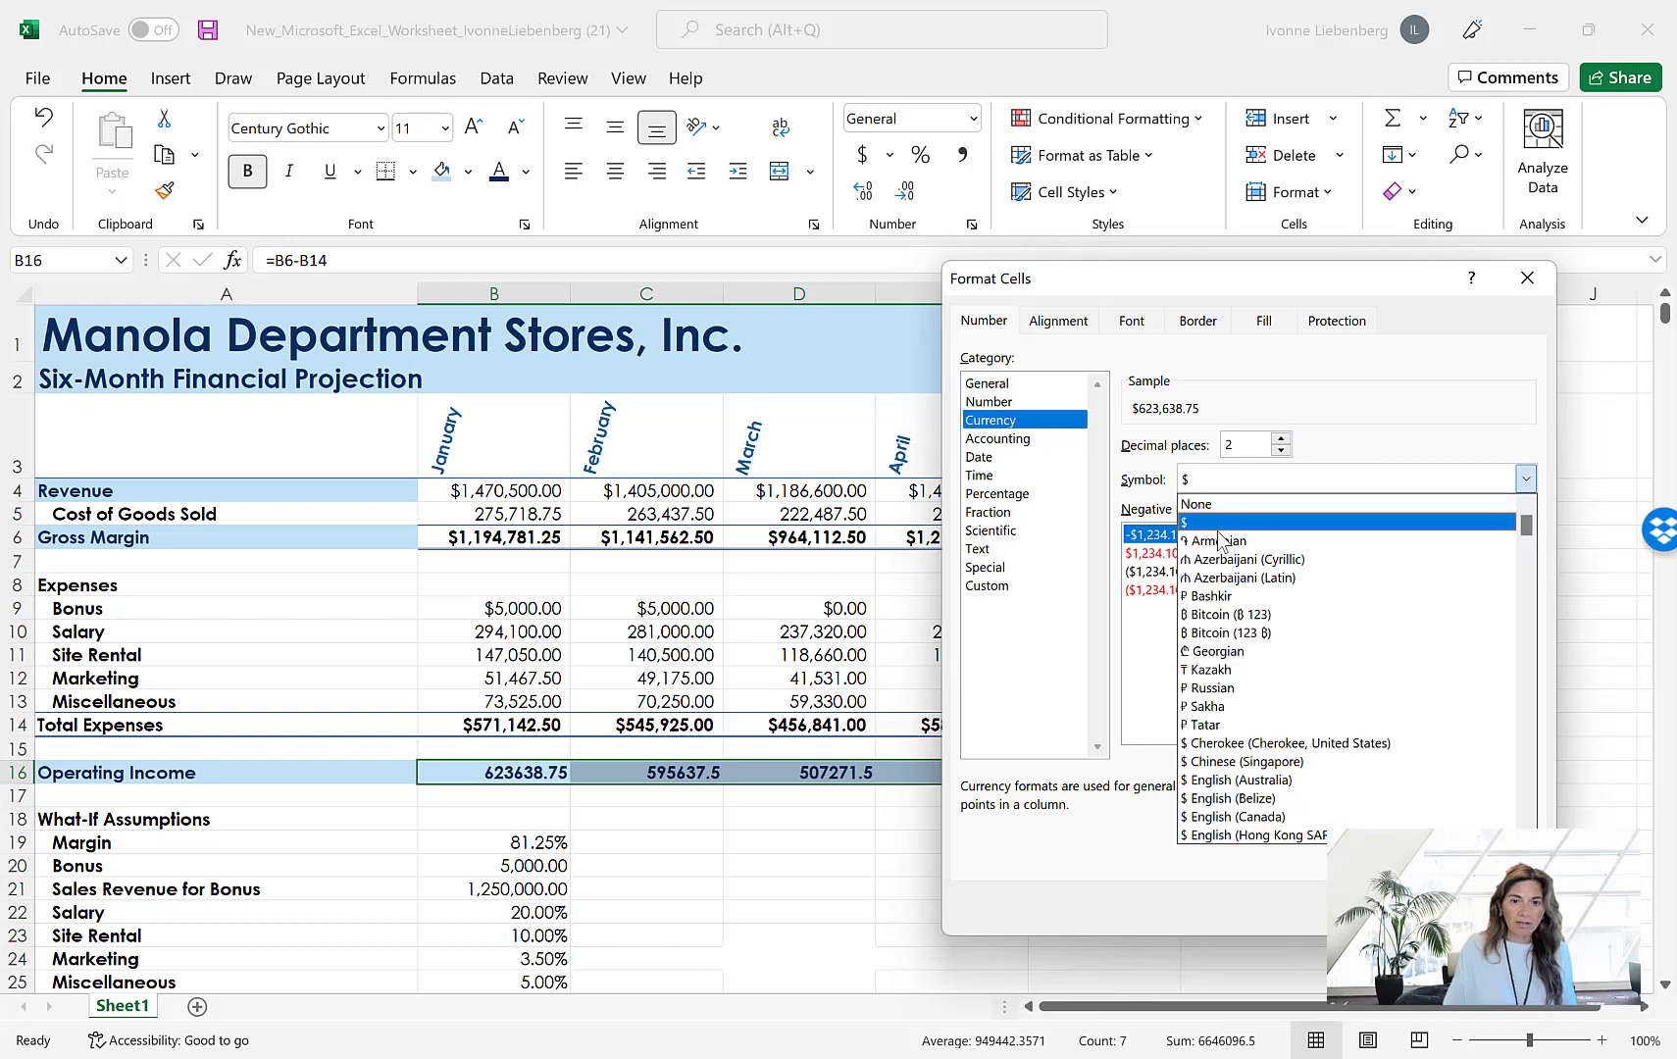
{"action": "left_click", "coordinate": [1221, 522]}
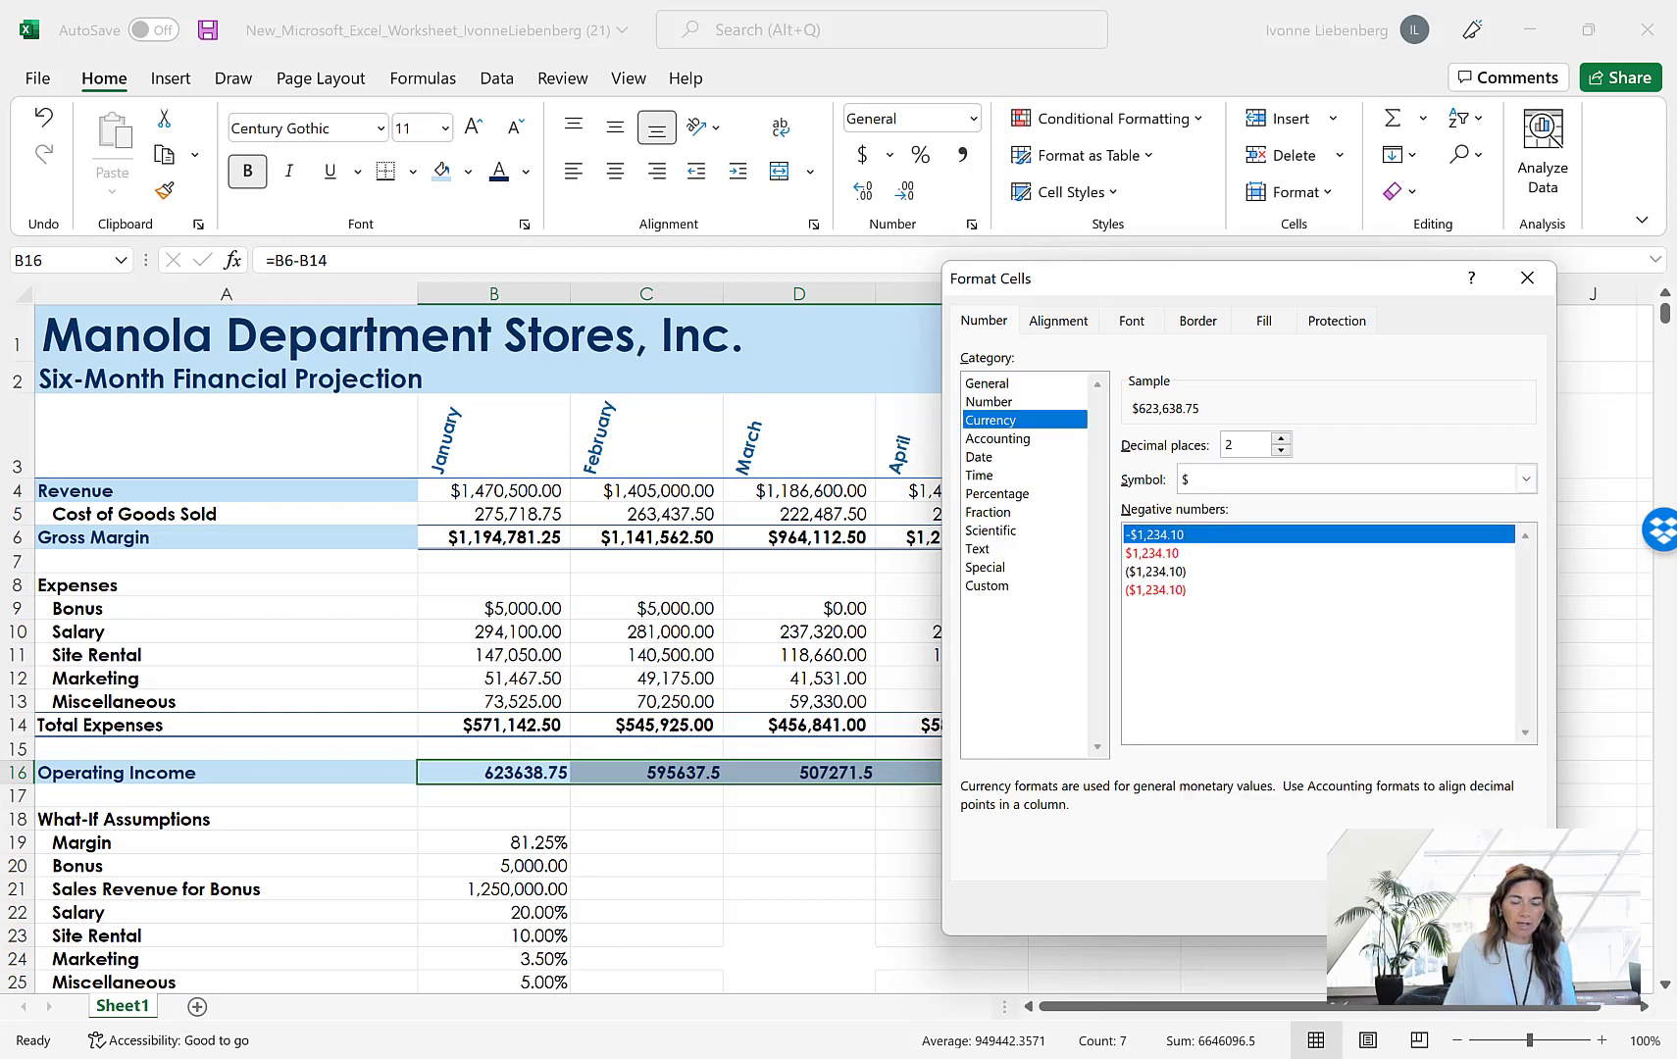
{"action": "key", "text": "Return"}
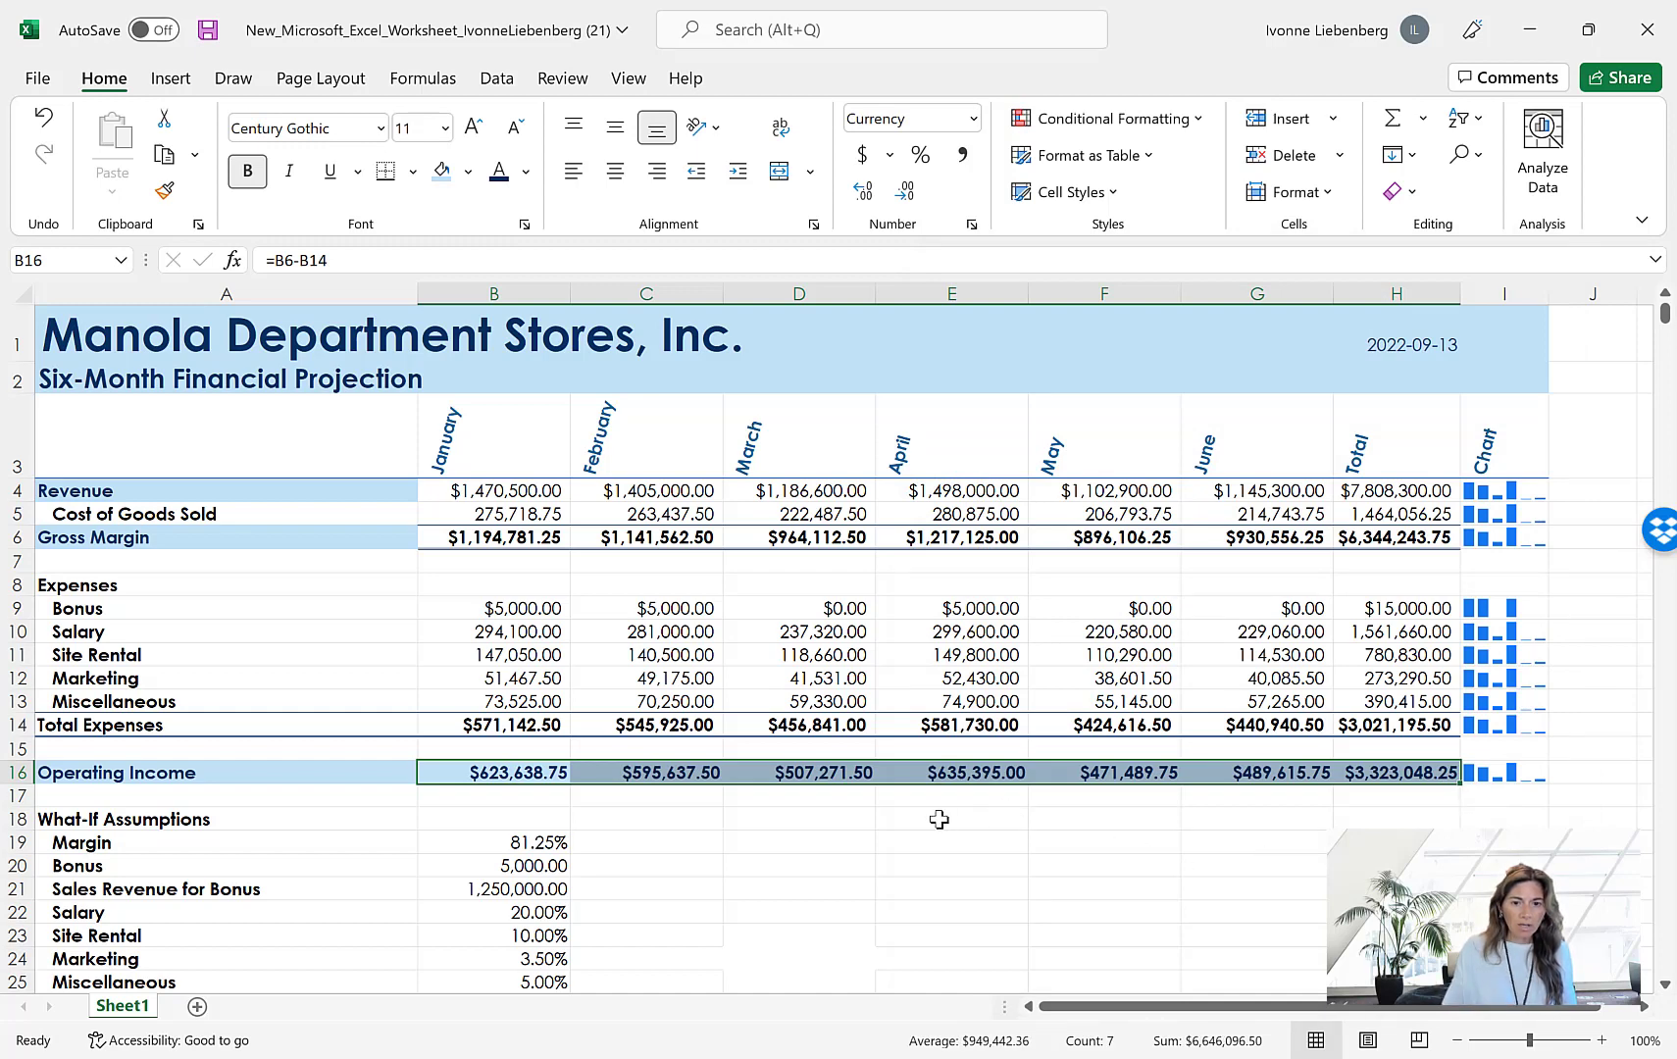
{"action": "left_click", "coordinate": [940, 819]}
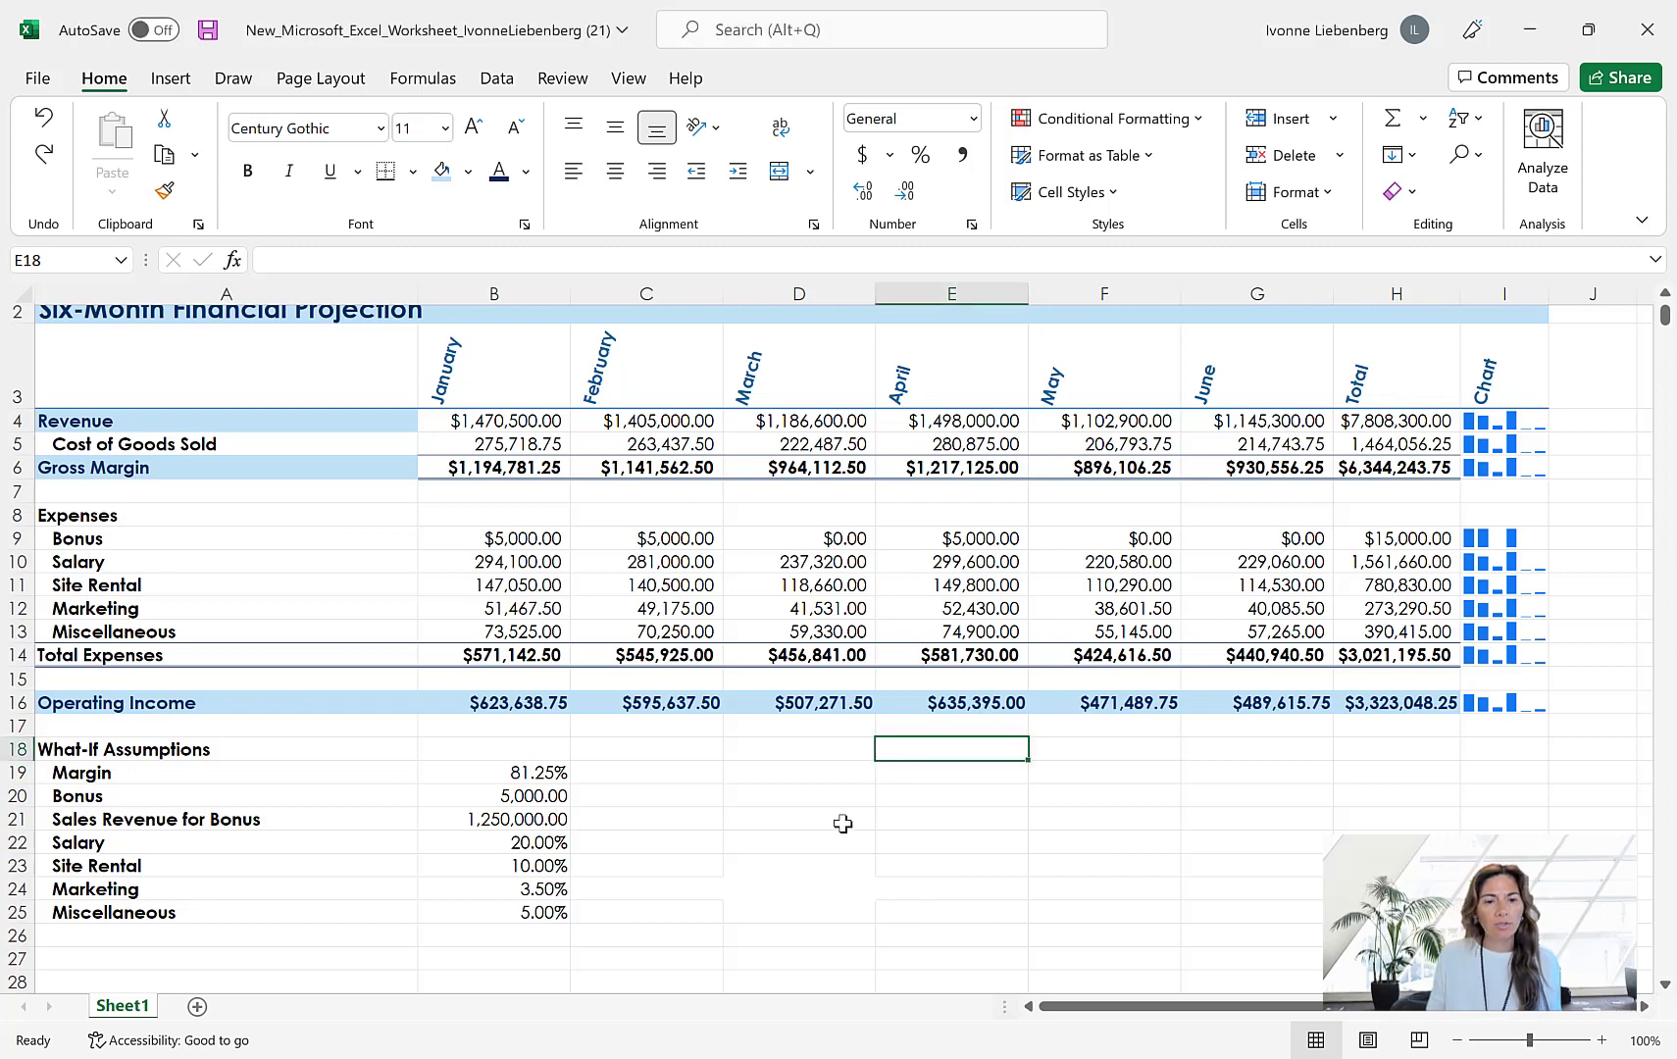
Format the What-If Assumptions heading in A18 with font size 9, italic and underline
{"action": "scroll", "coordinate": [842, 824], "scroll_direction": "down", "scroll_amount": 1}
{"action": "scroll", "coordinate": [843, 824], "scroll_direction": "down", "scroll_amount": 2}
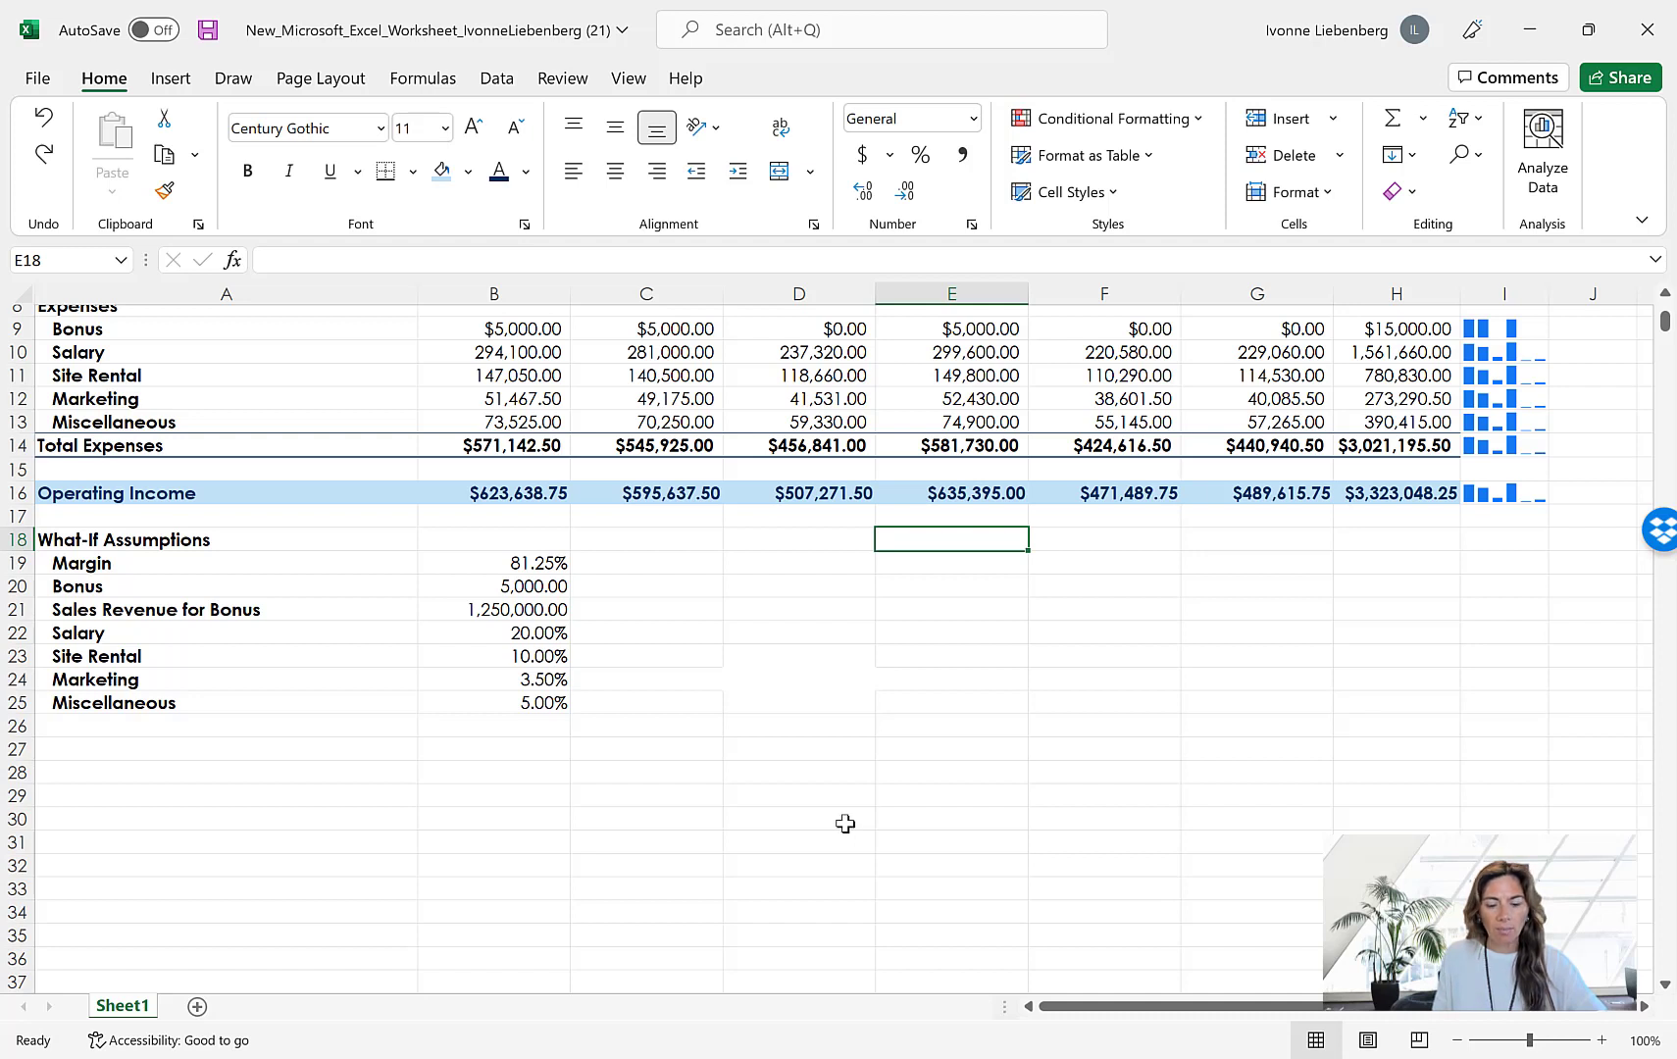
{"action": "left_click", "coordinate": [122, 540]}
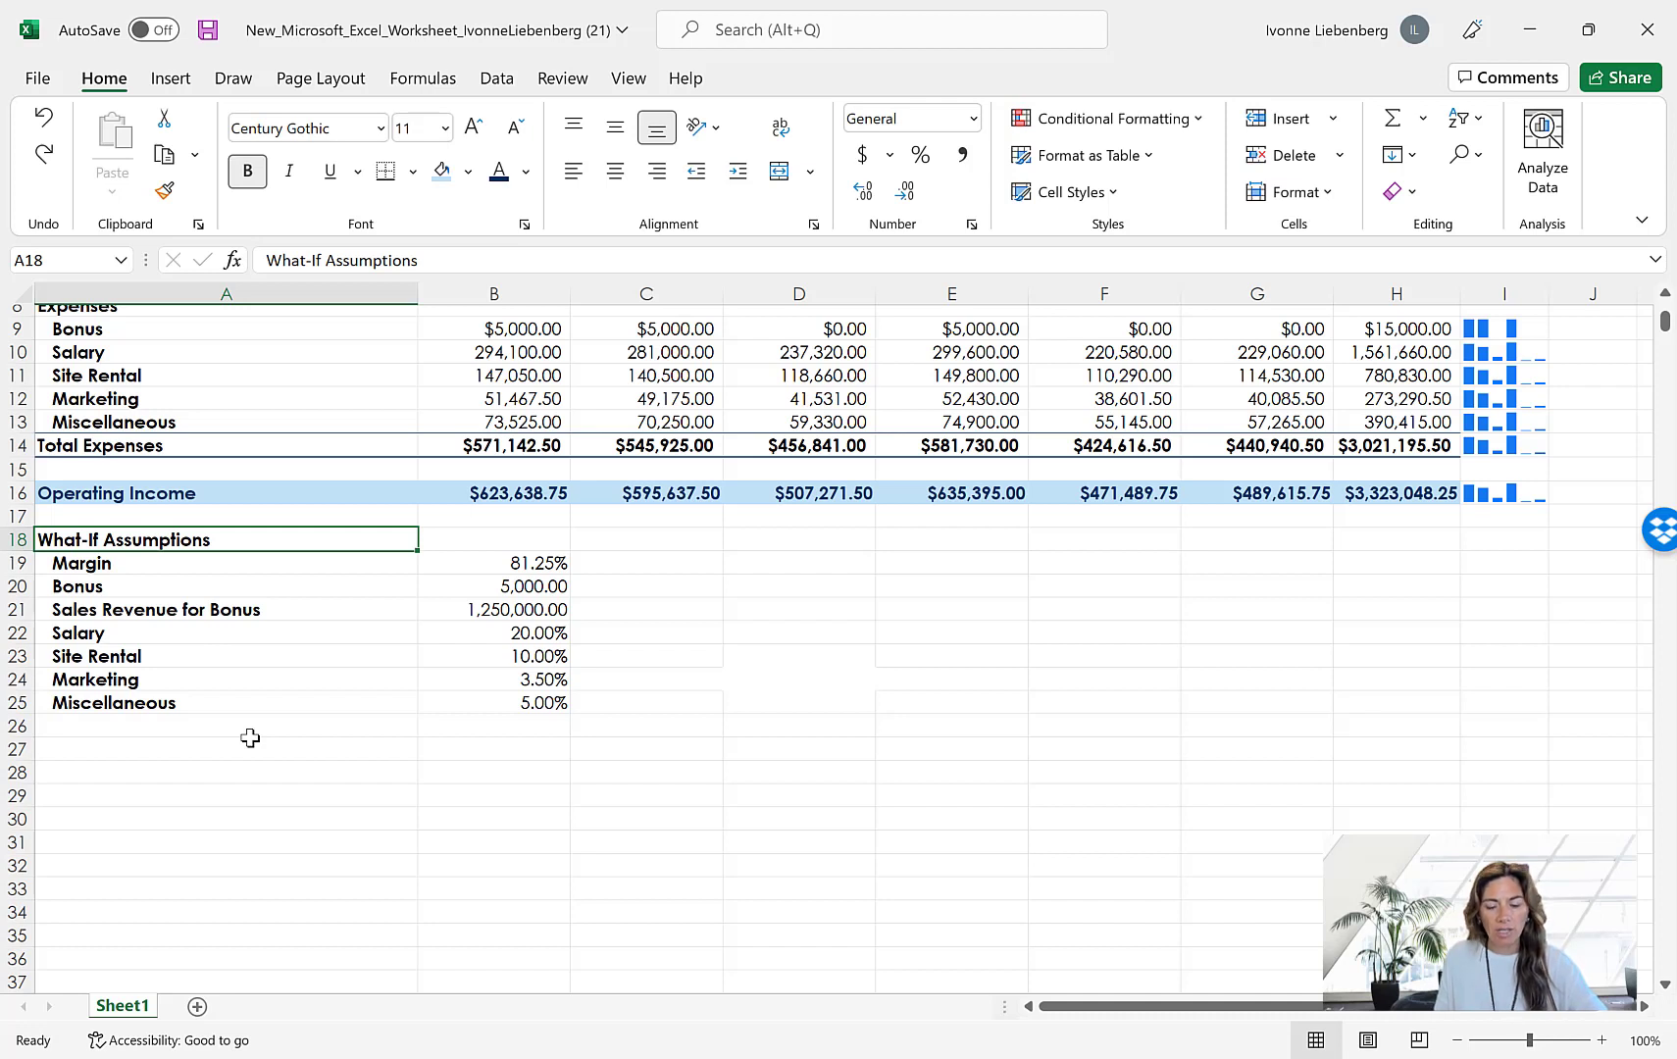
{"action": "left_click", "coordinate": [445, 130]}
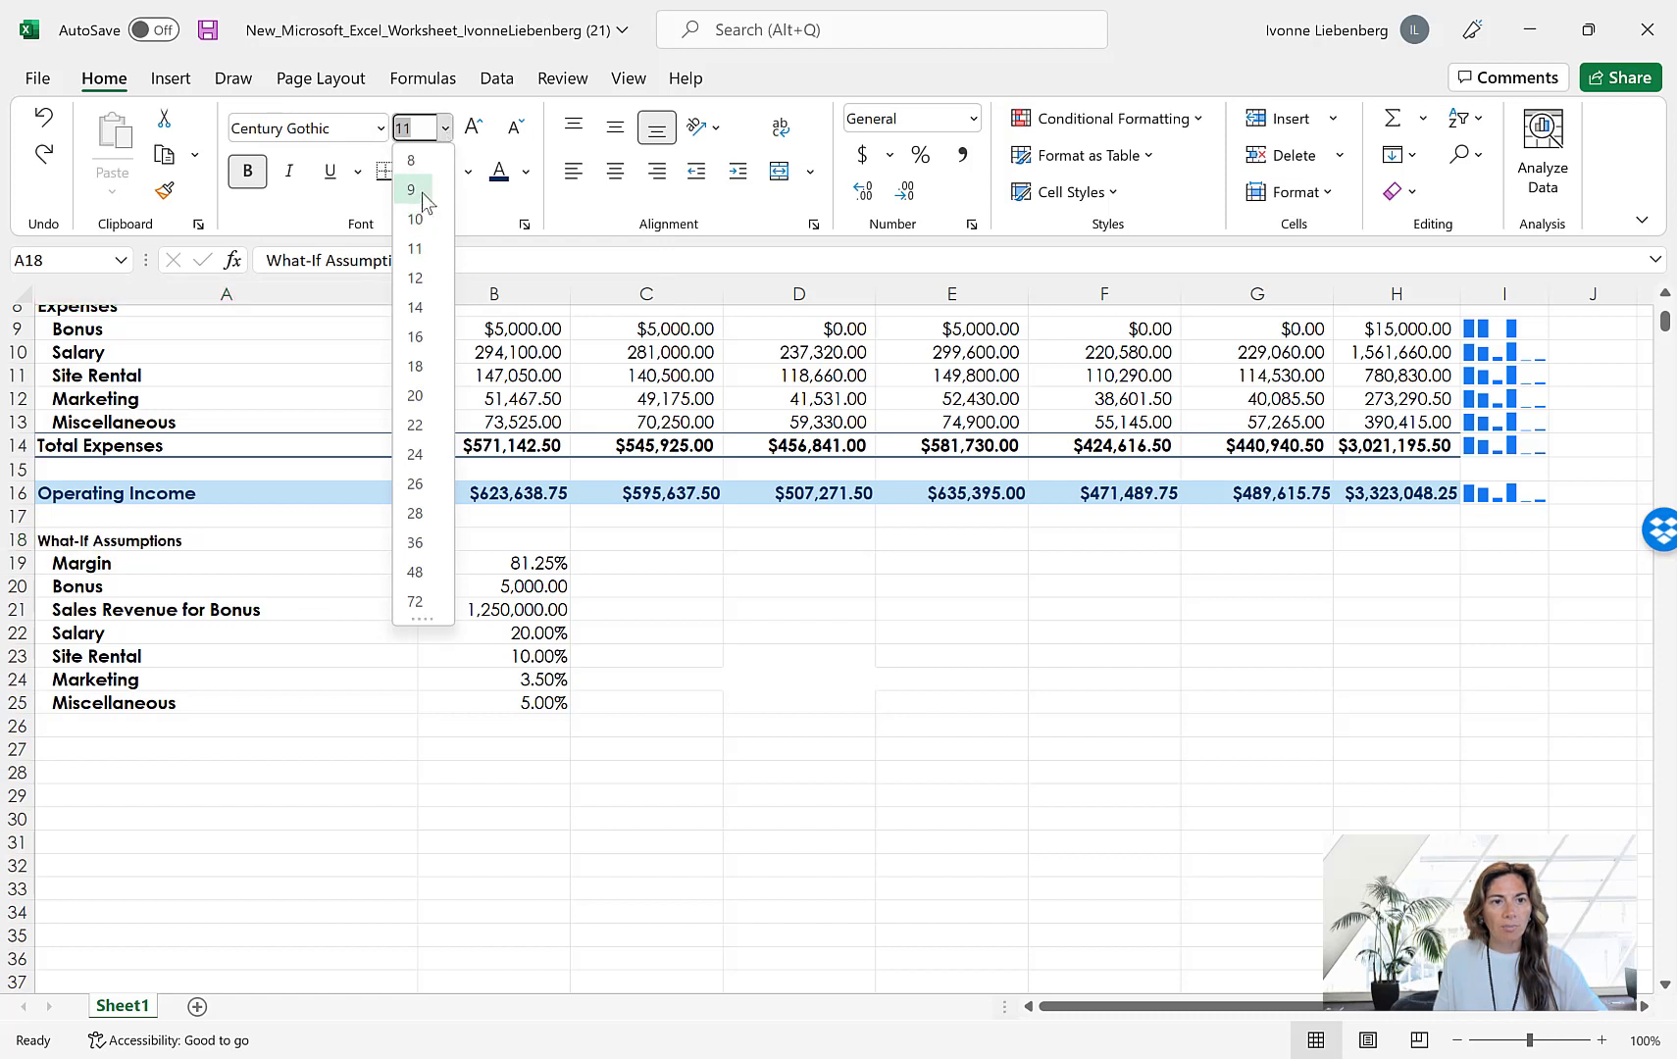
{"action": "left_click", "coordinate": [422, 192]}
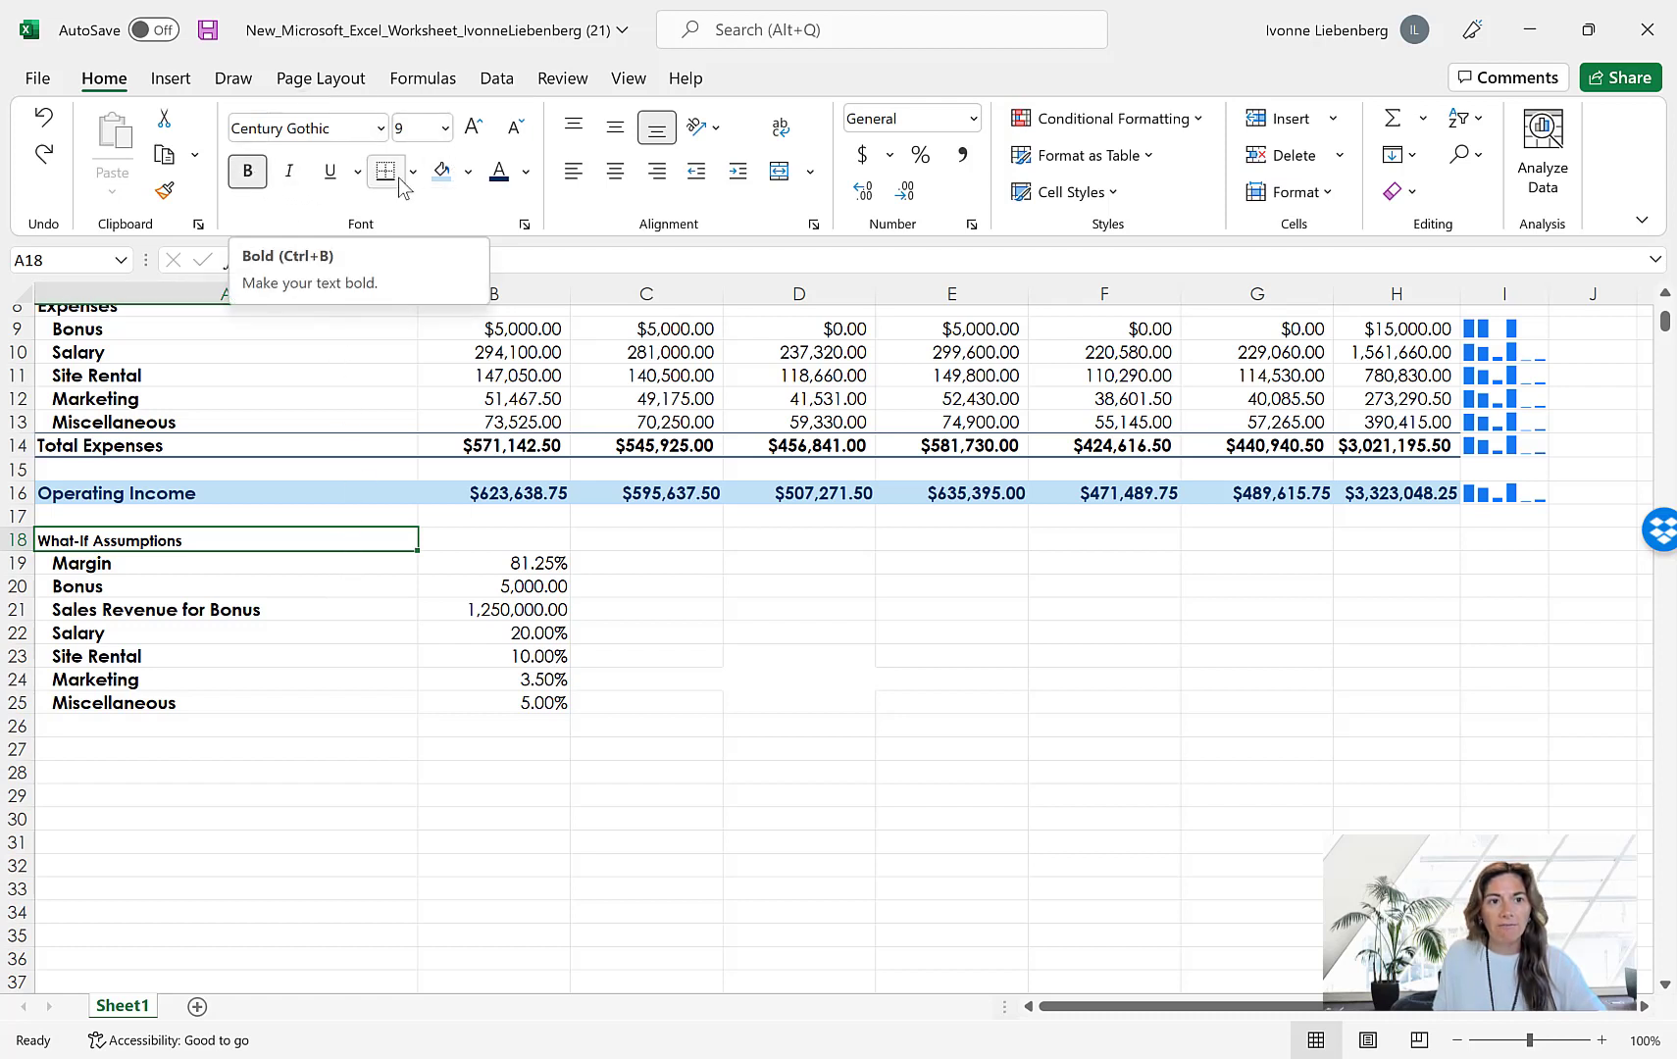
{"action": "left_click", "coordinate": [290, 175]}
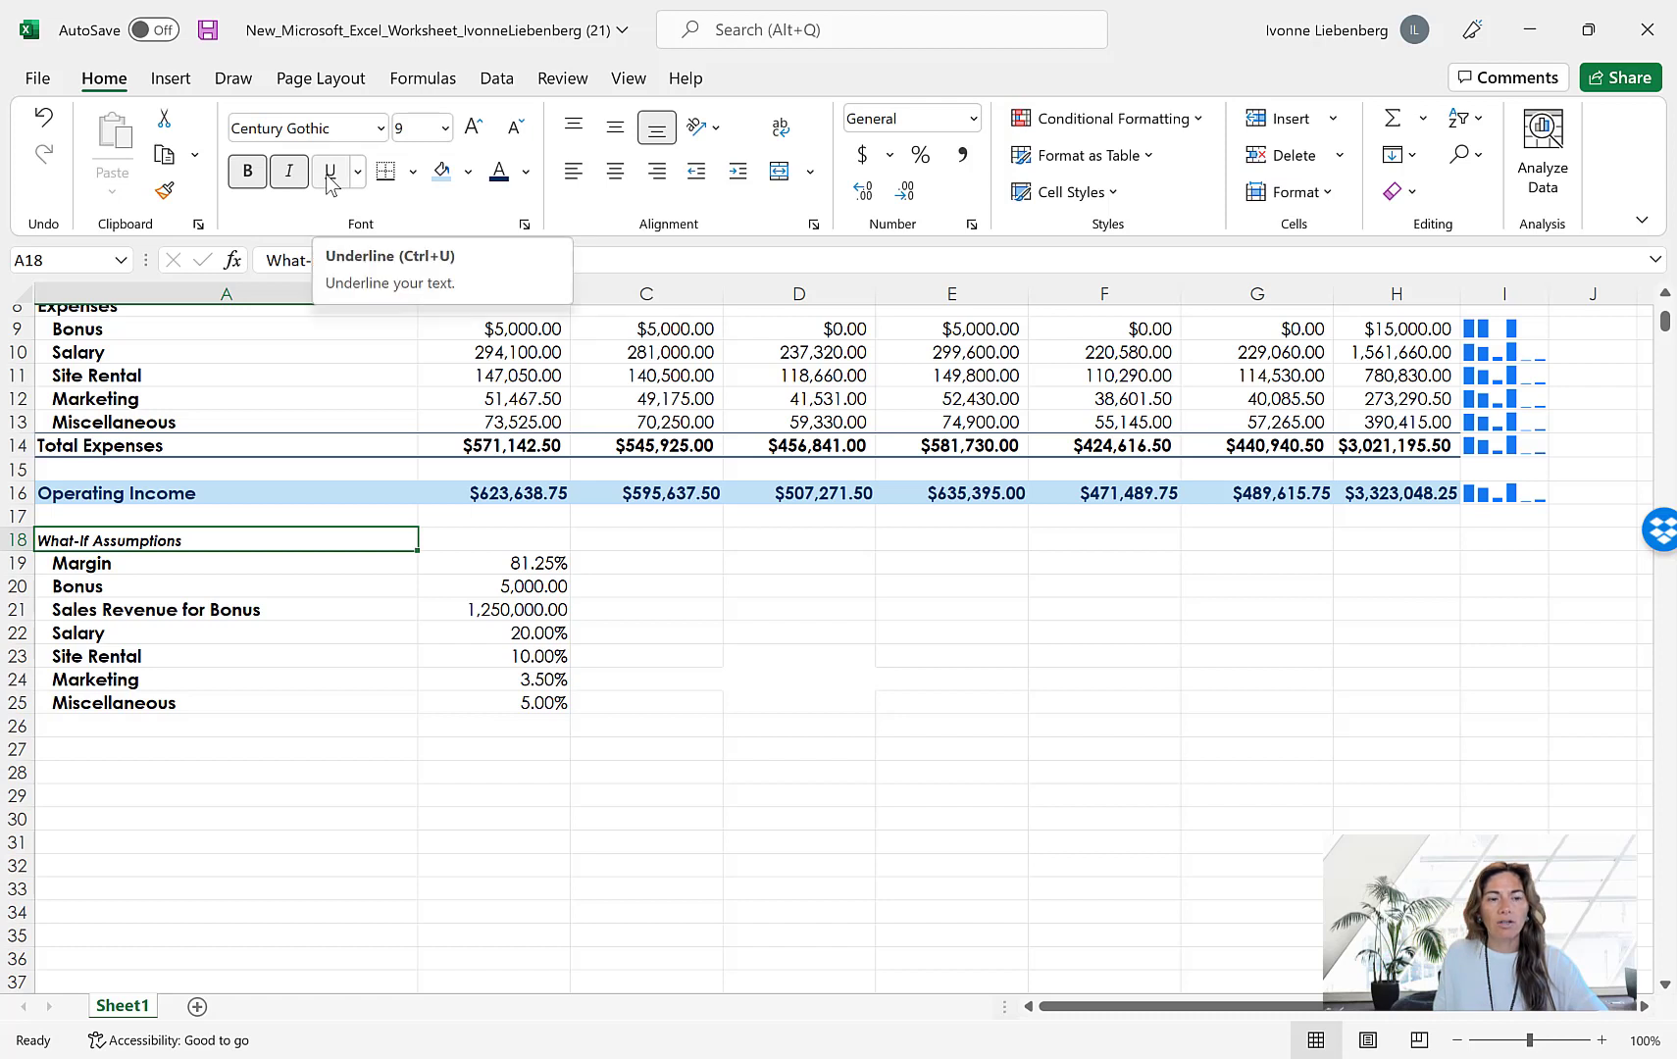
{"action": "left_click", "coordinate": [329, 173]}
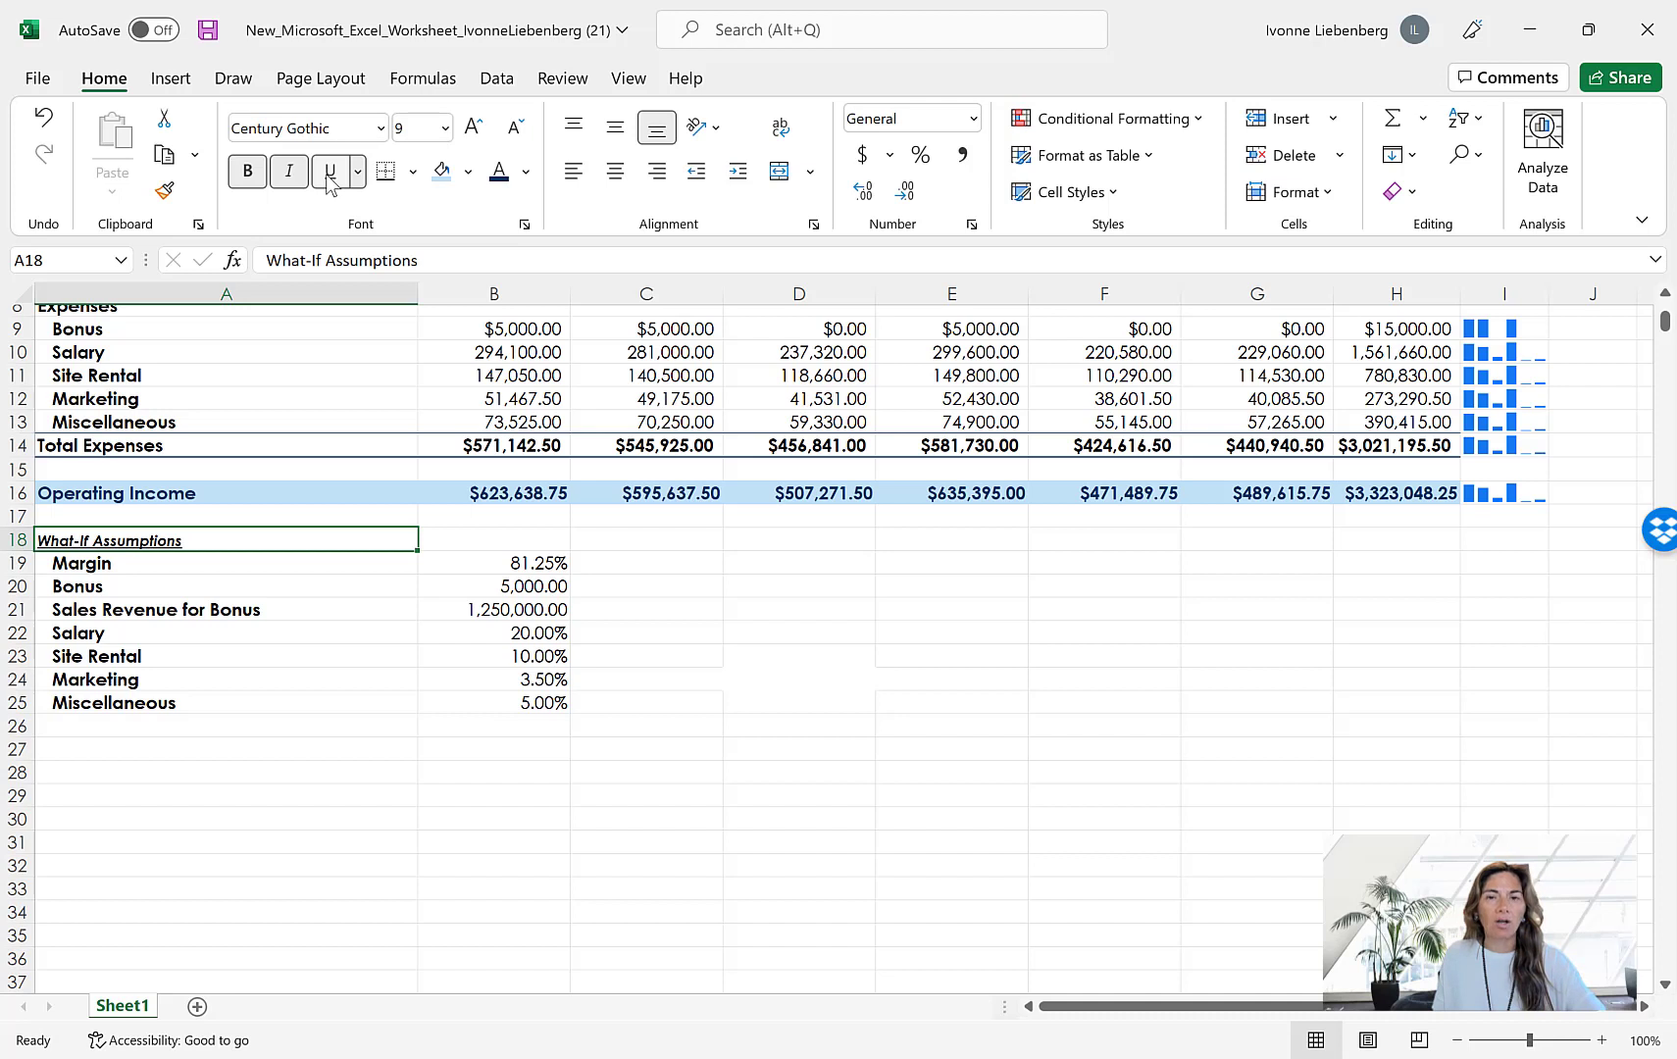
{"action": "left_click", "coordinate": [671, 562]}
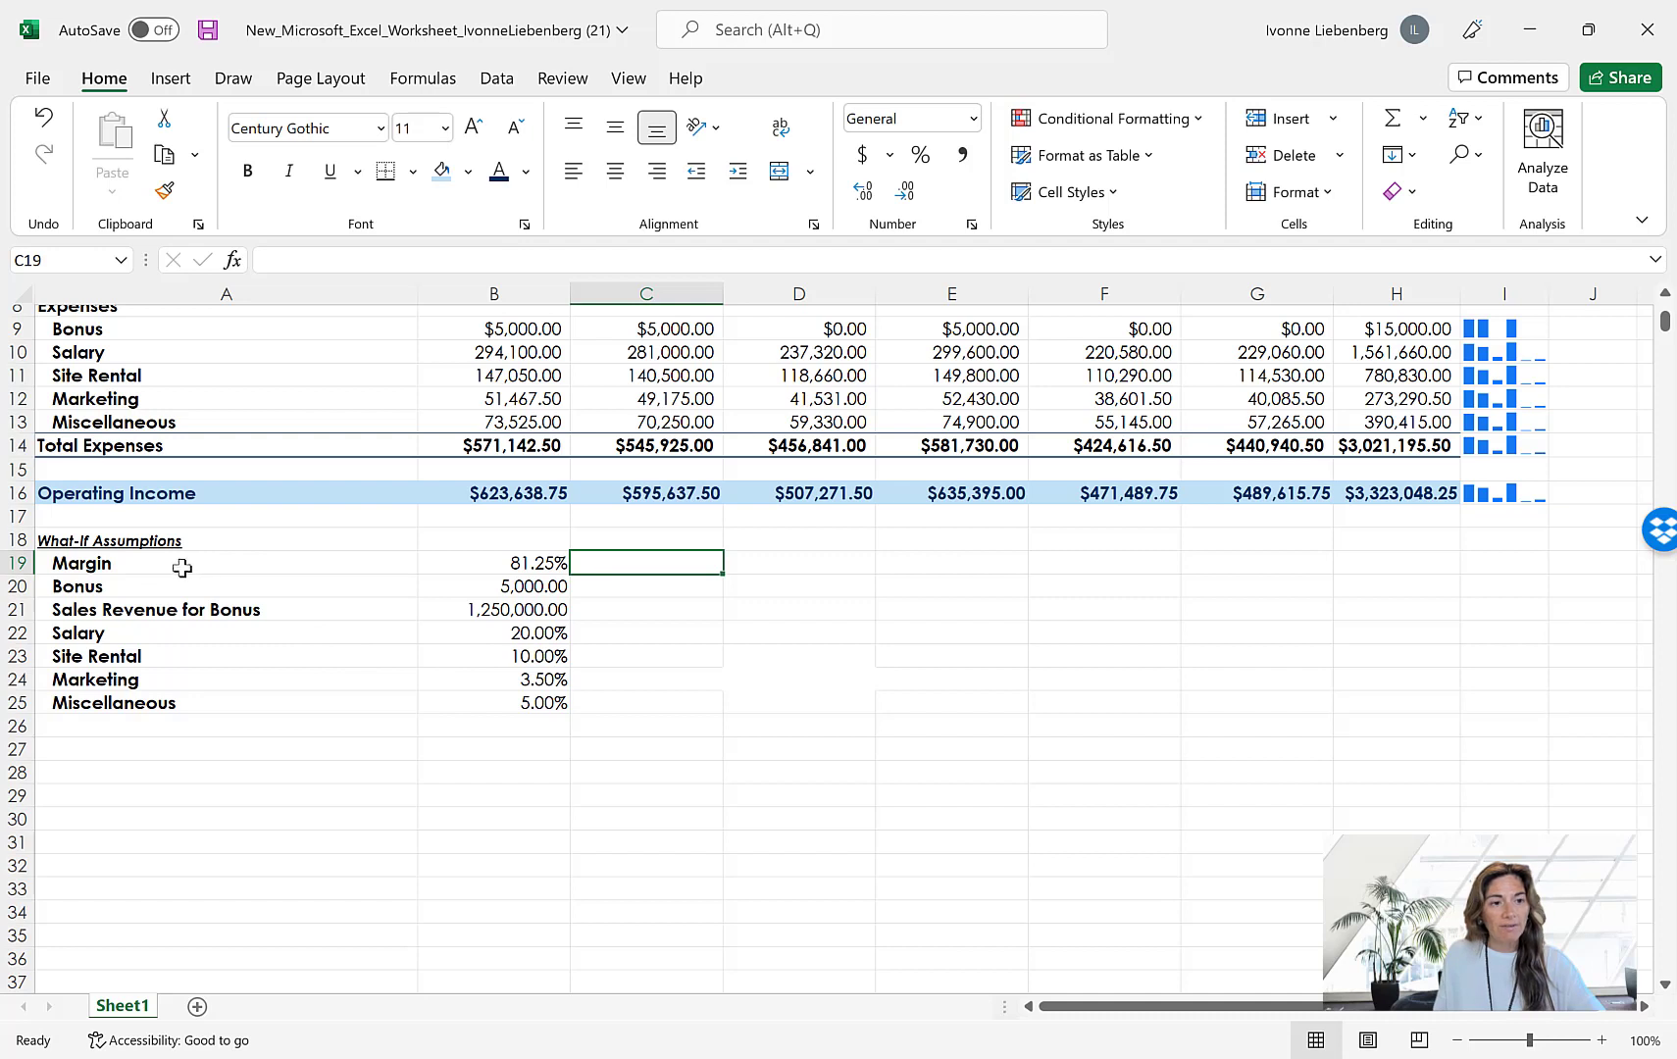
Set the font size of the assumption labels and values in A19:B25 to 9
{"action": "left_click_drag", "start_coordinate": [223, 563], "coordinate": [543, 703]}
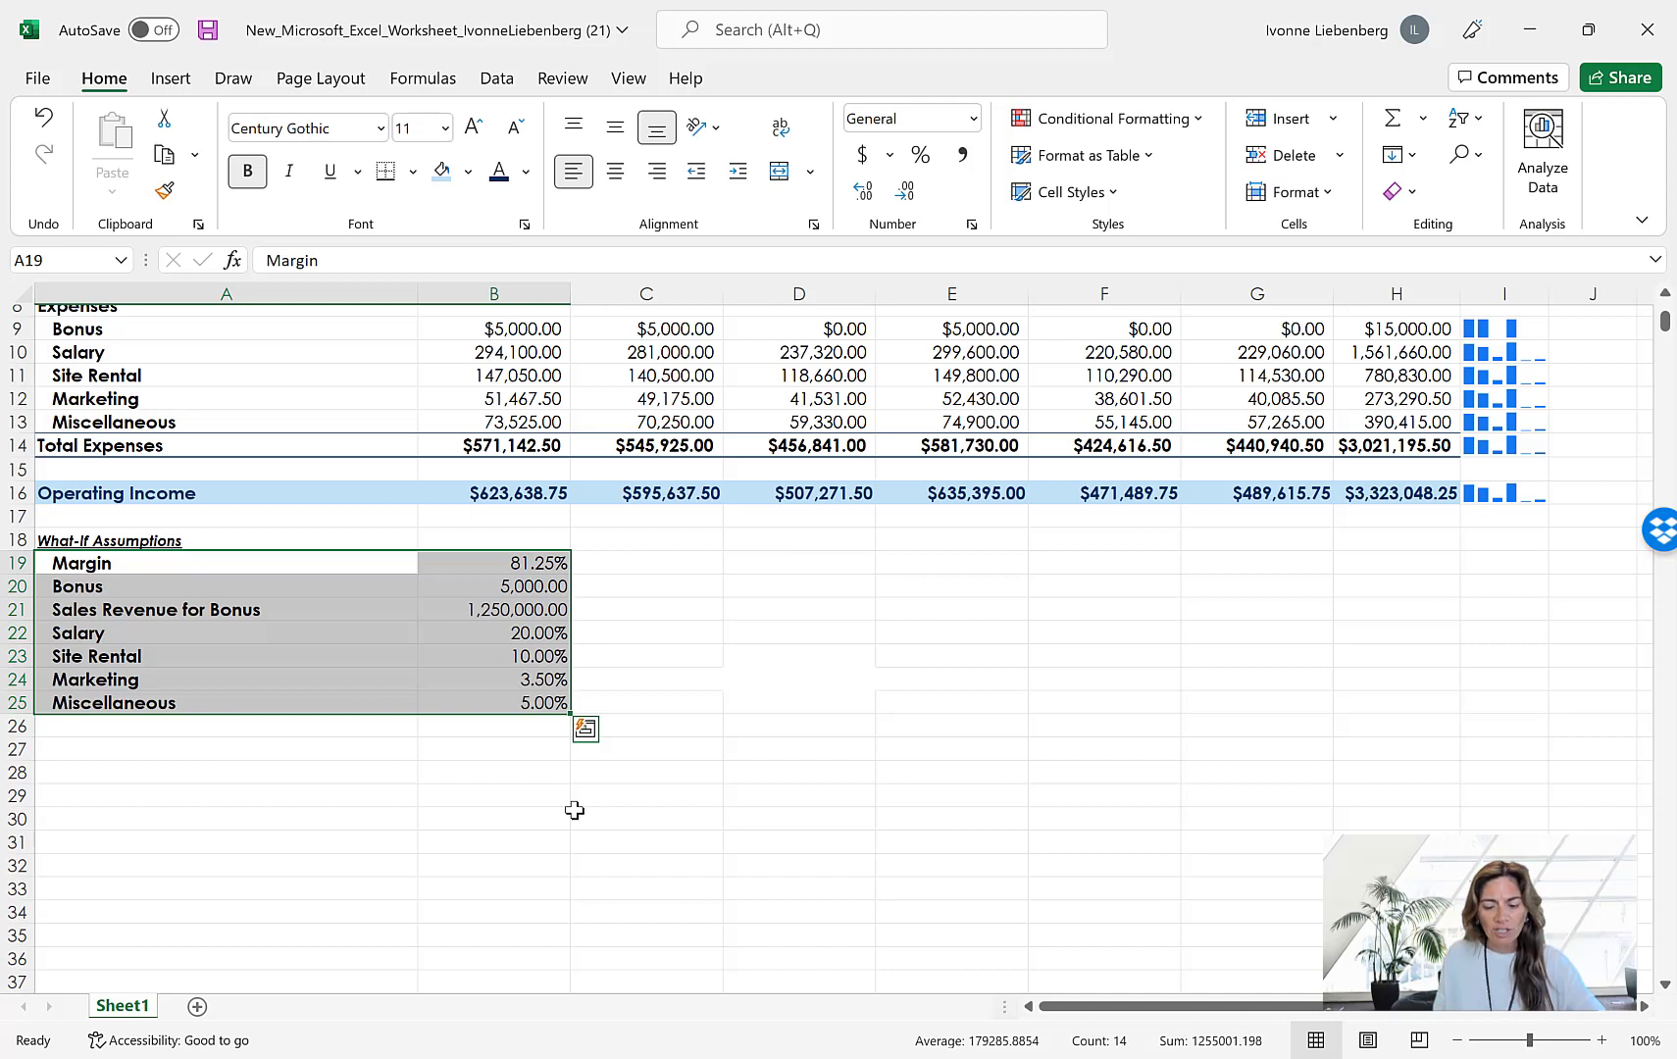
{"action": "left_click", "coordinate": [445, 128]}
{"action": "left_click", "coordinate": [418, 193]}
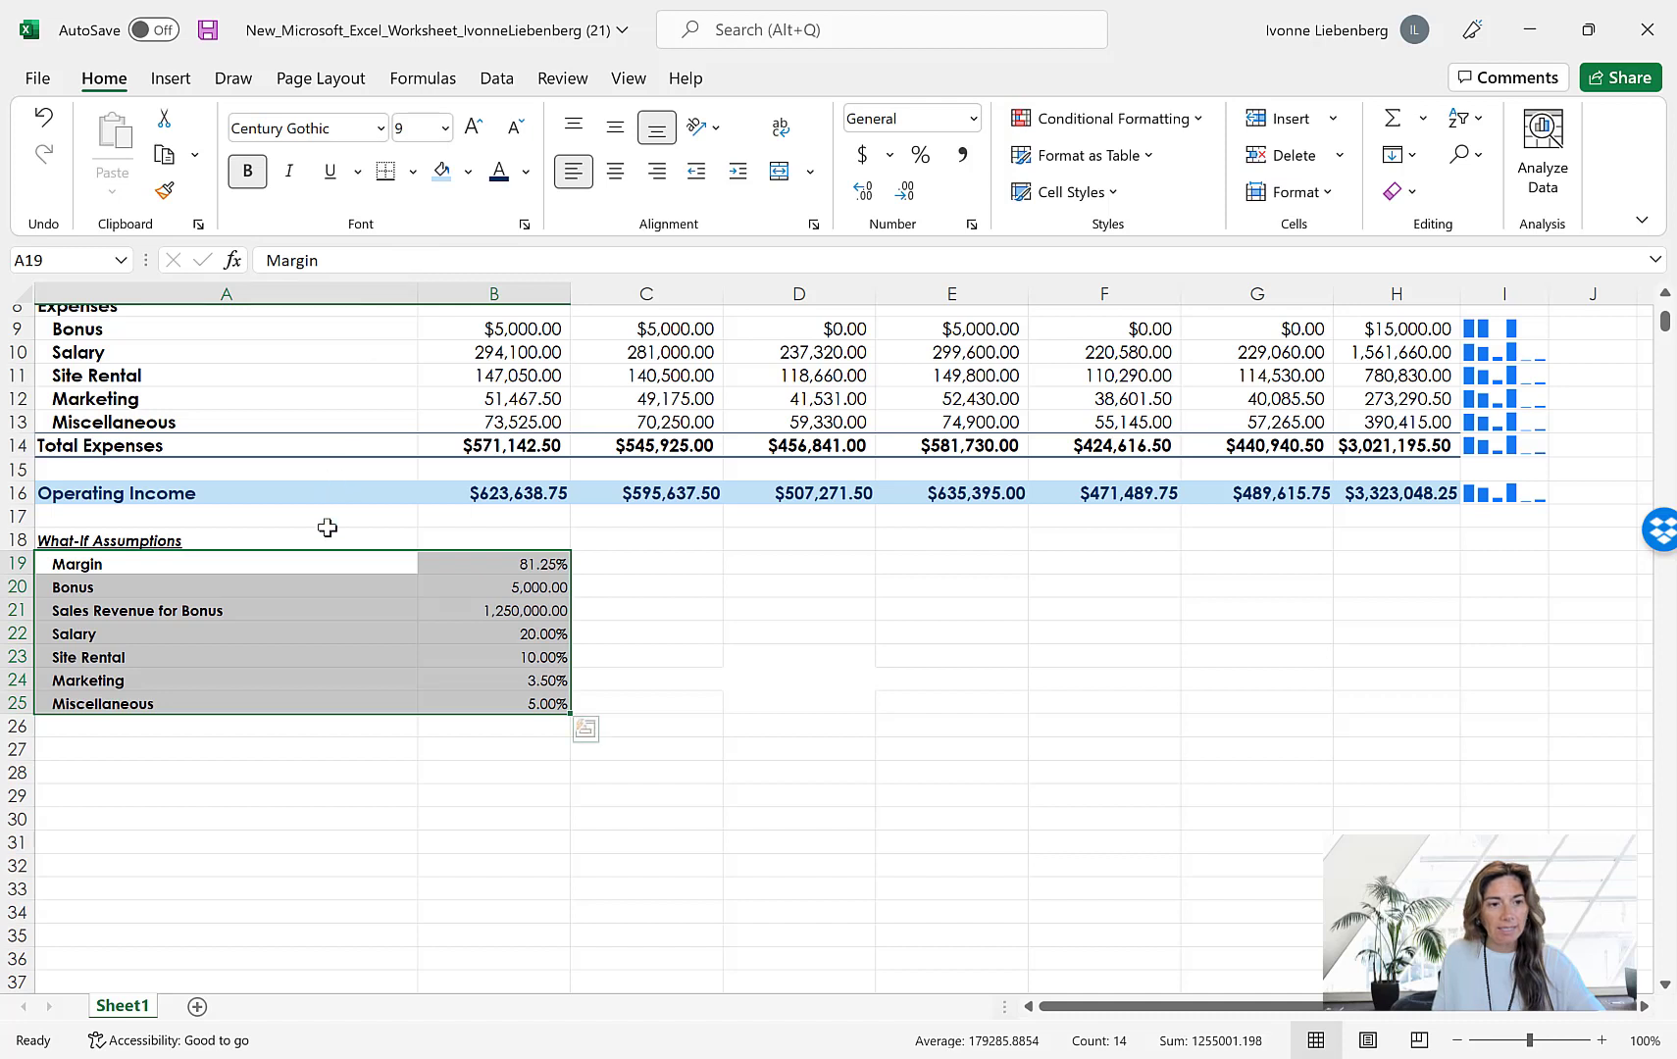
Give the What-If Assumptions table in A18:B25 the light blue fill and dark blue font color, and deselect it
{"action": "left_click_drag", "start_coordinate": [200, 542], "coordinate": [527, 710]}
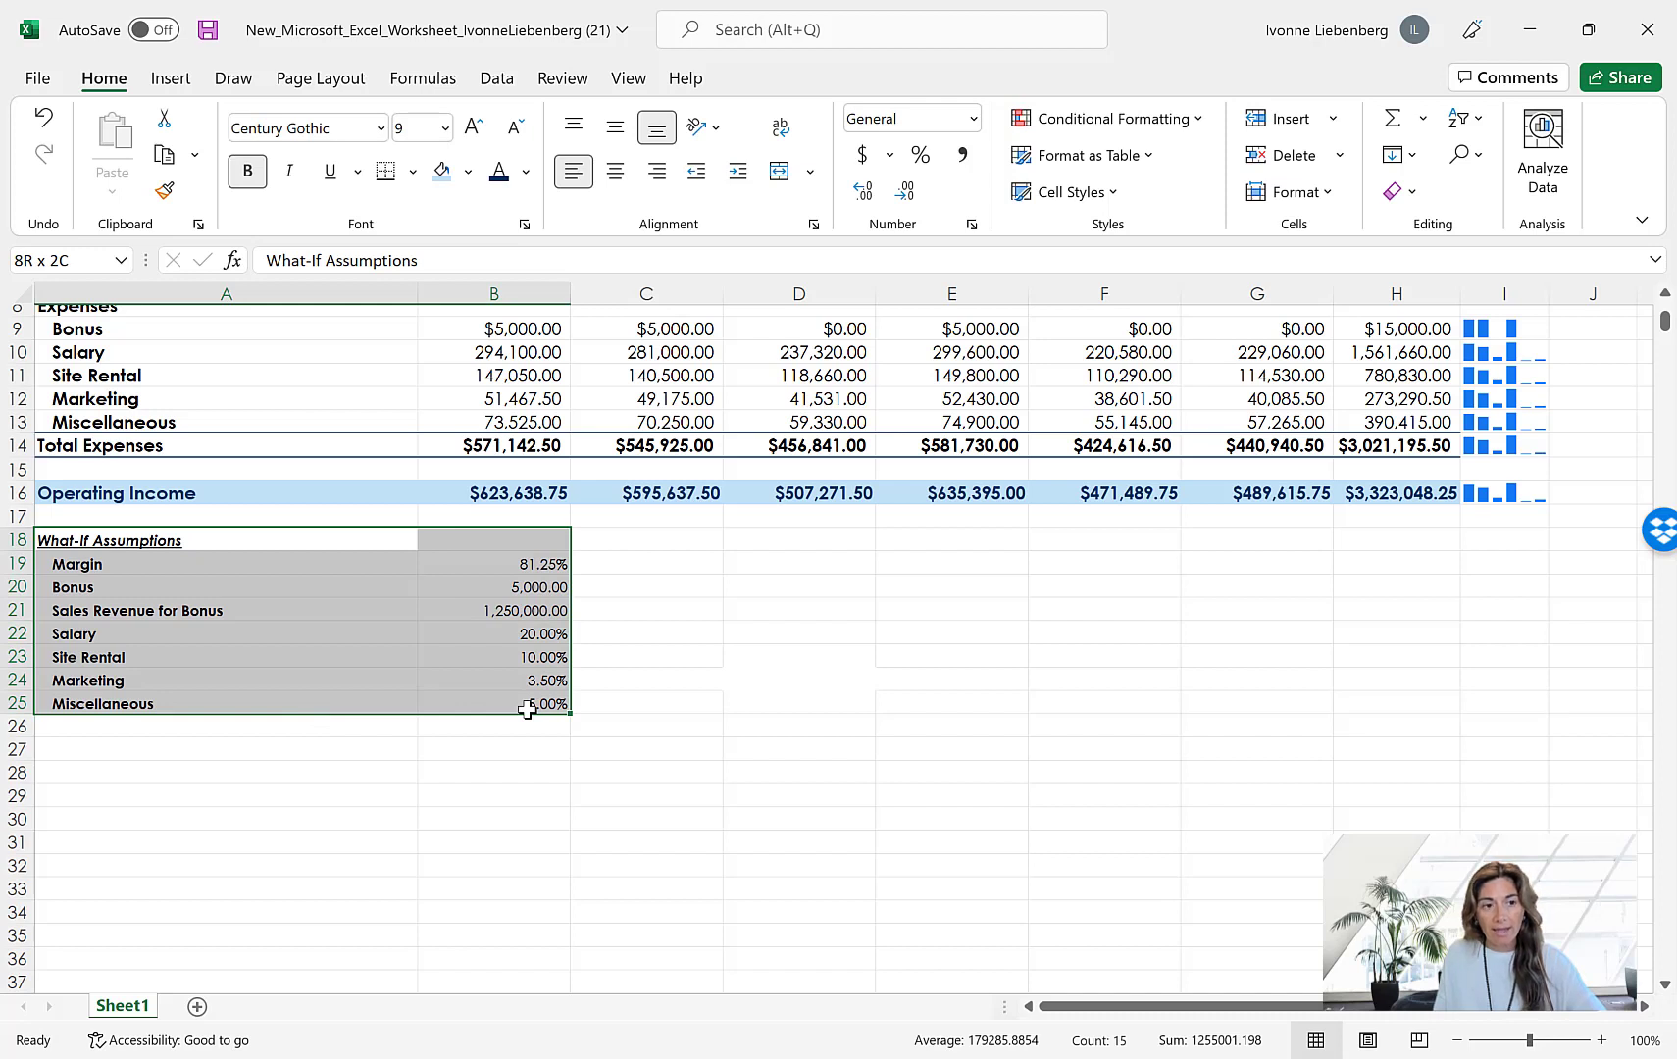
{"action": "left_click_drag", "start_coordinate": [528, 711], "coordinate": [528, 710]}
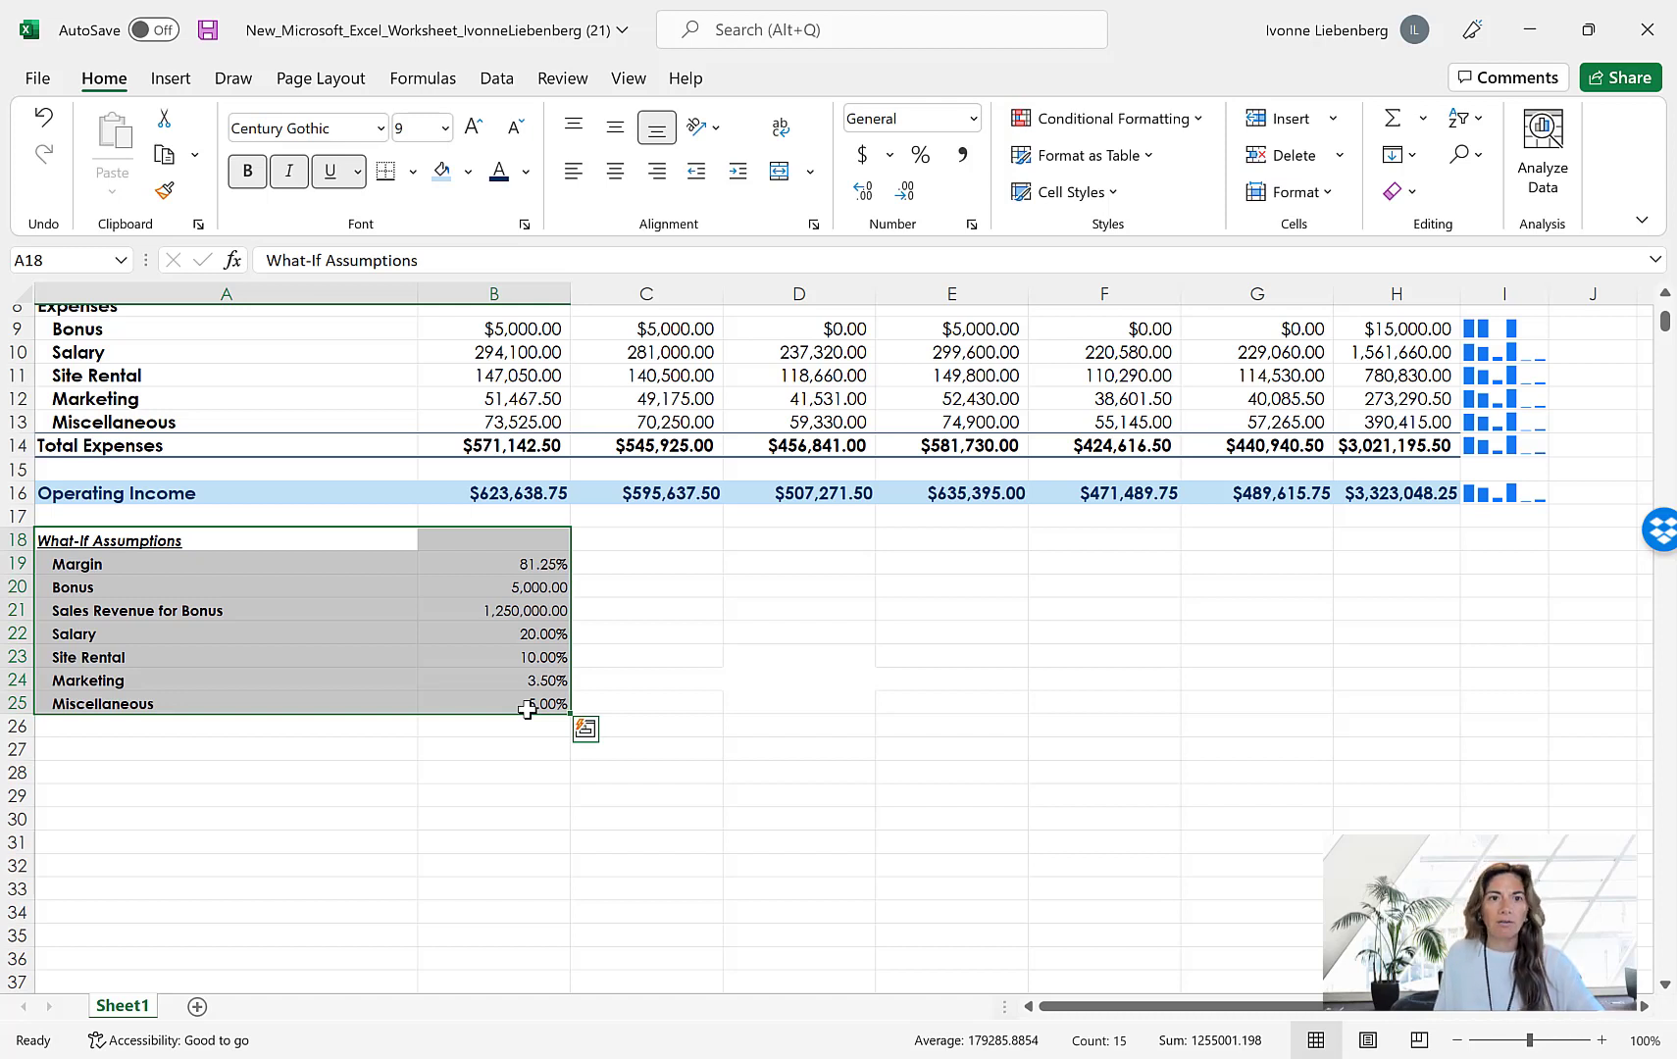
{"action": "left_click", "coordinate": [446, 182]}
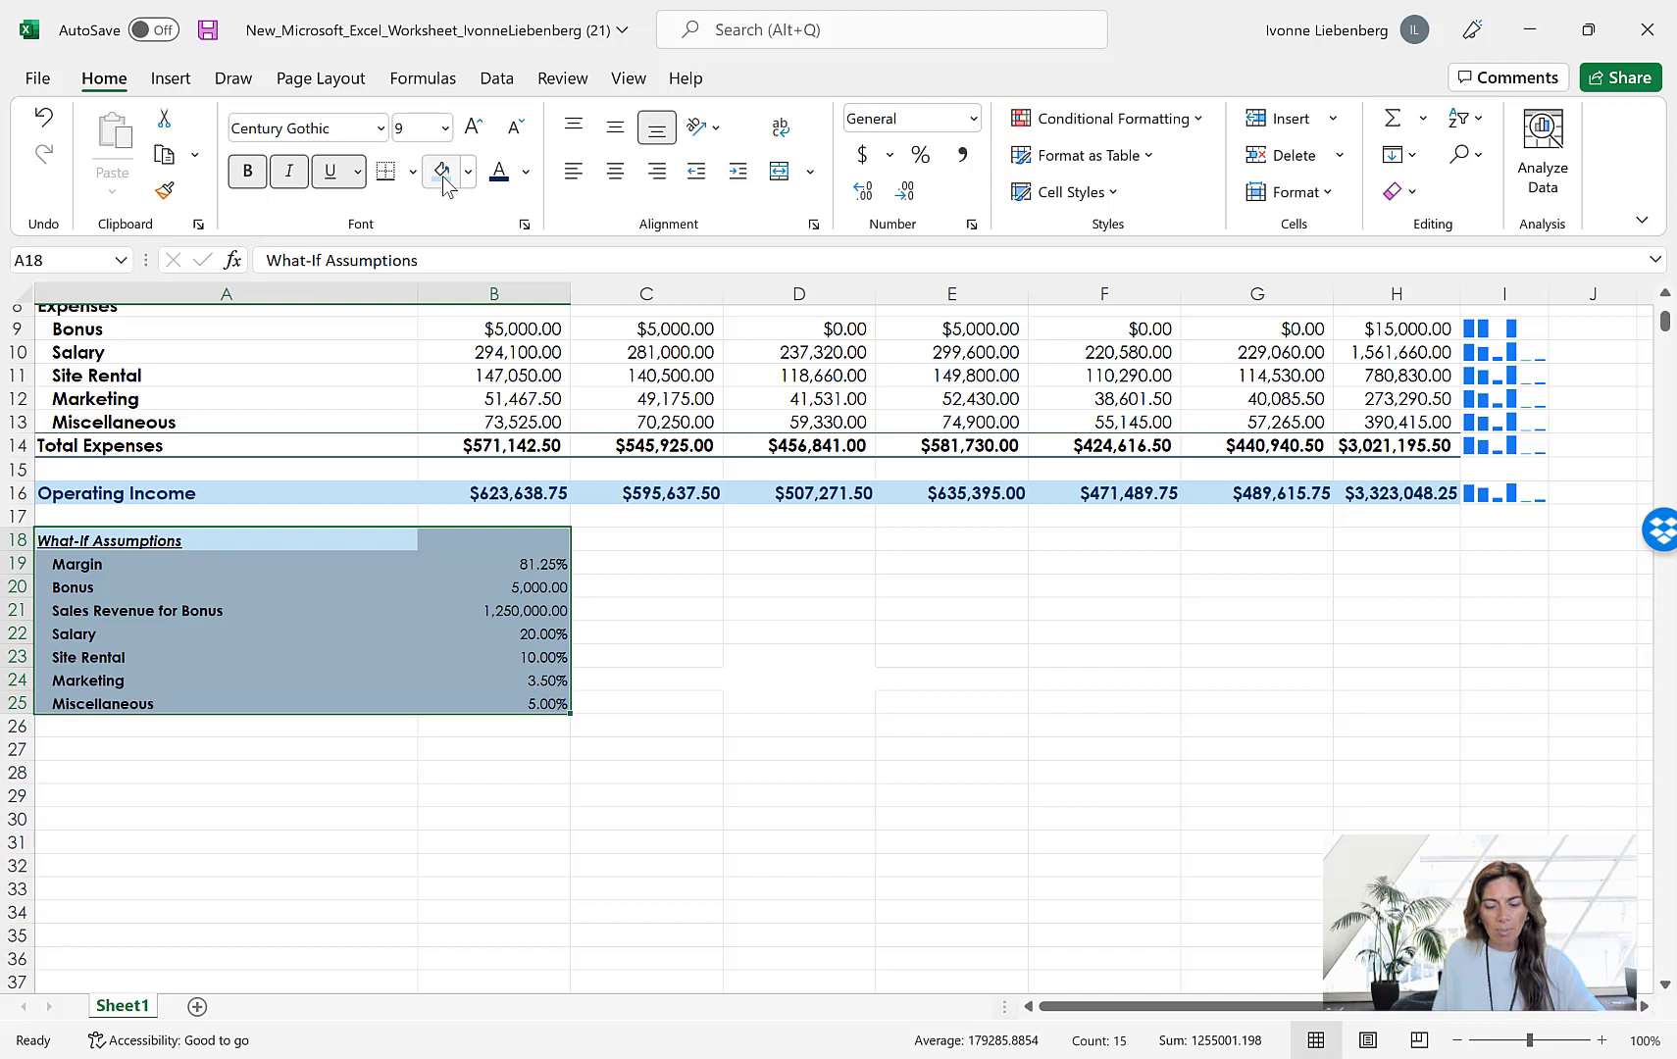
{"action": "left_click", "coordinate": [500, 175]}
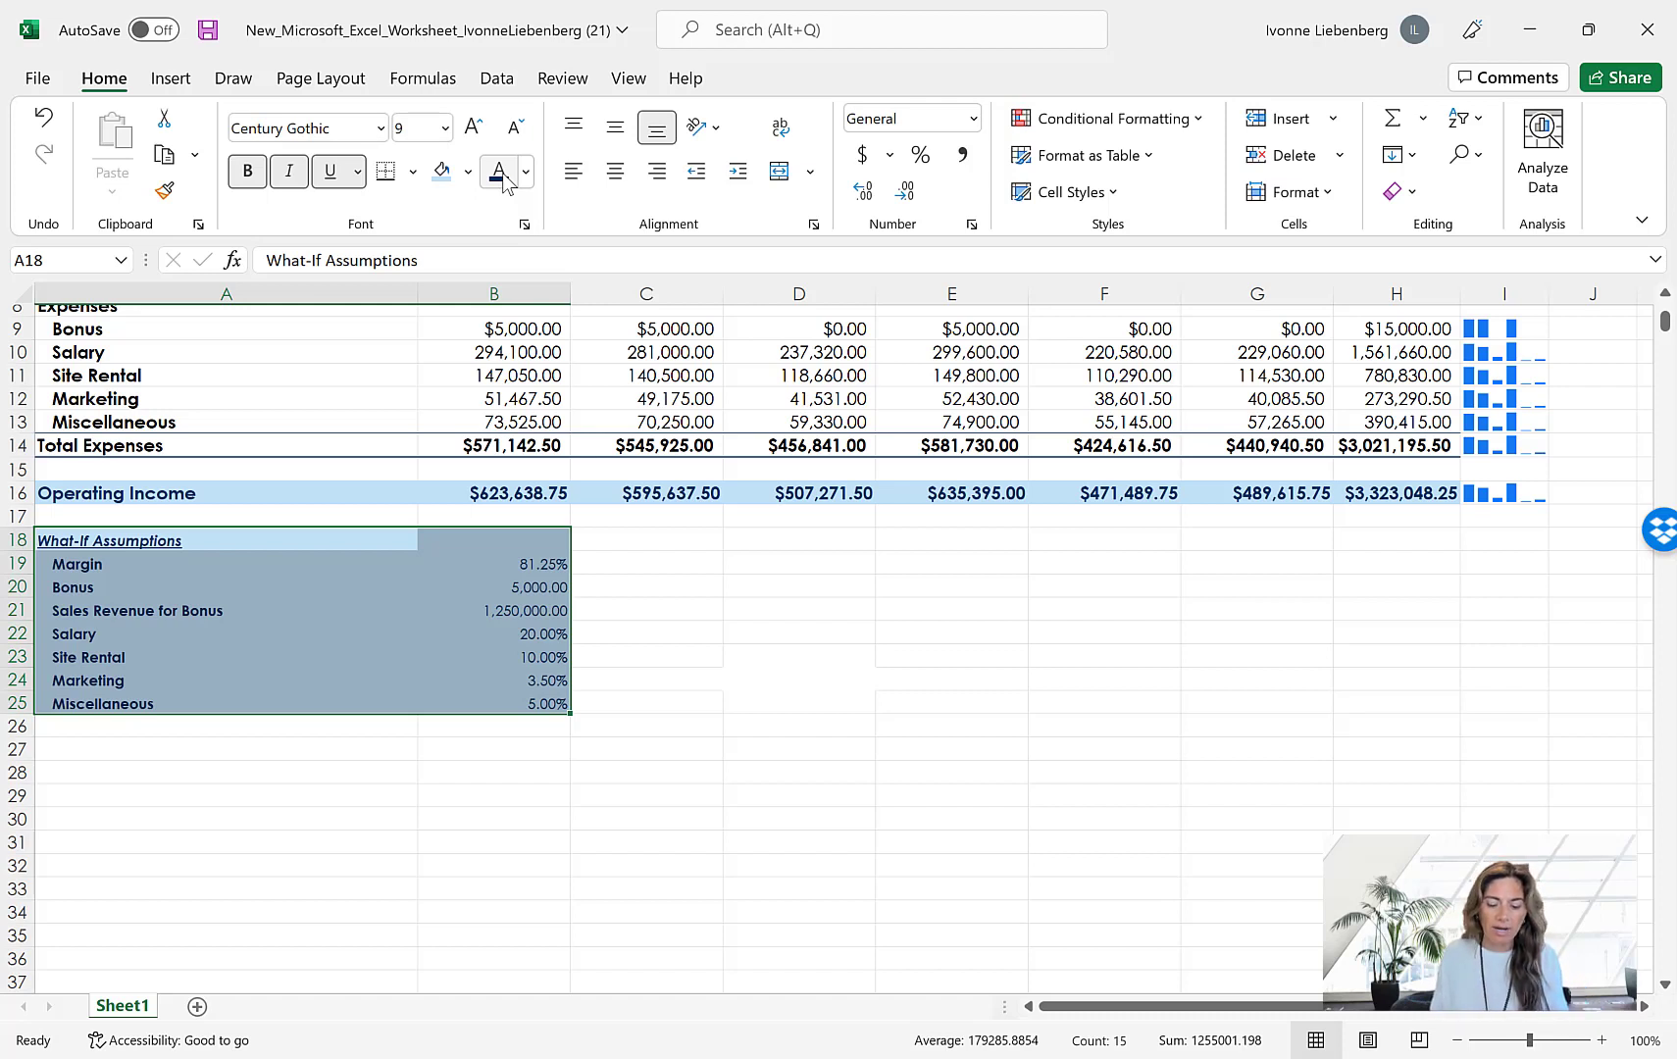
{"action": "key", "text": "ctrl+v"}
{"action": "left_click", "coordinate": [697, 615]}
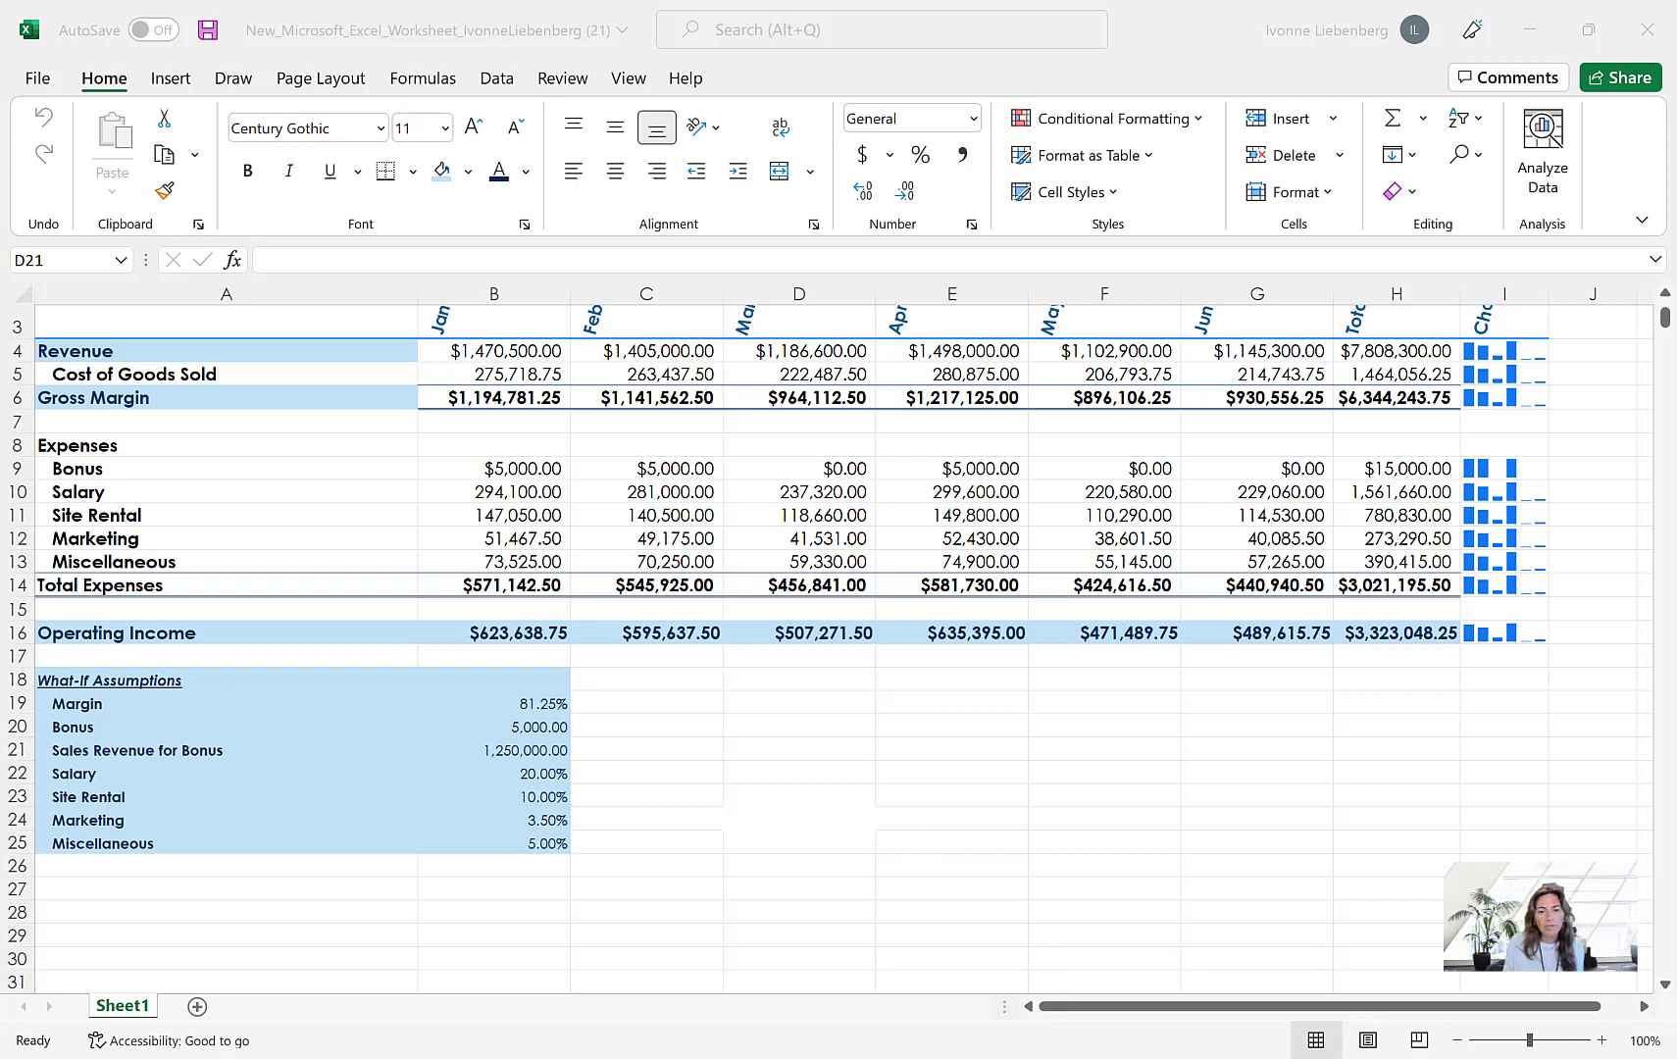
Switch to the MindTap page in the browser to view the sample chart in Figure 3–51, and return to the Excel workbook
{"action": "key", "text": "alt+Tab"}
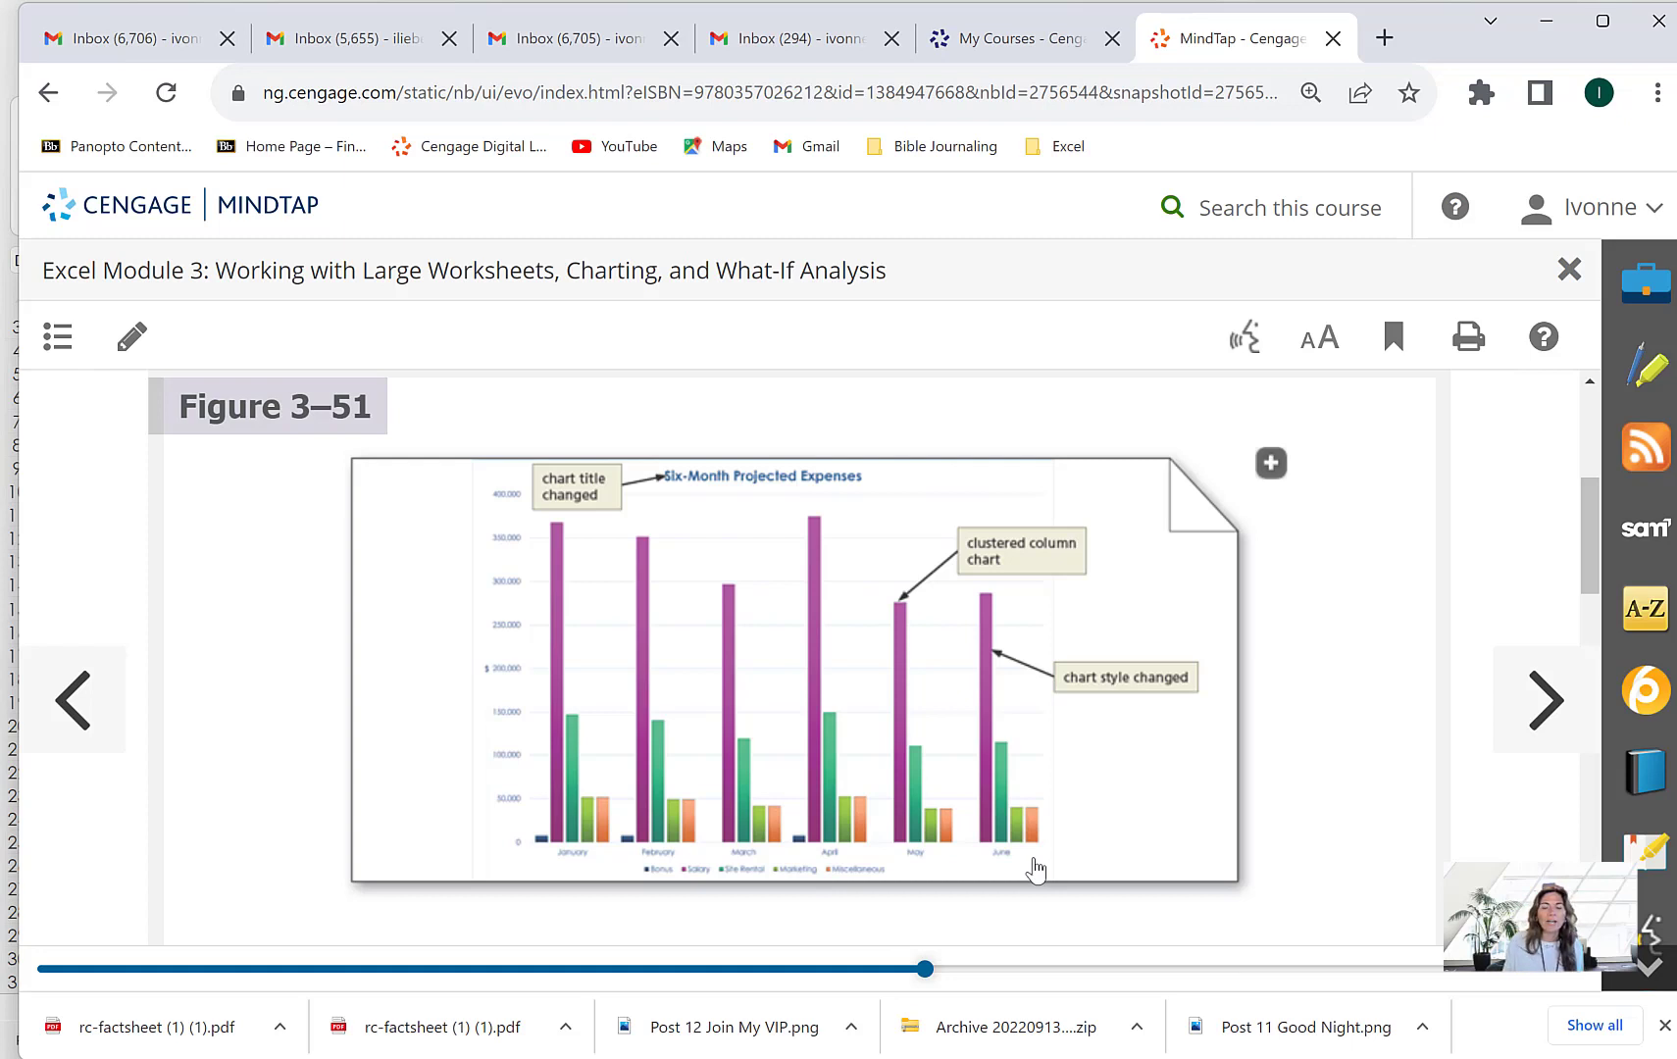
{"action": "left_click", "coordinate": [1195, 1058]}
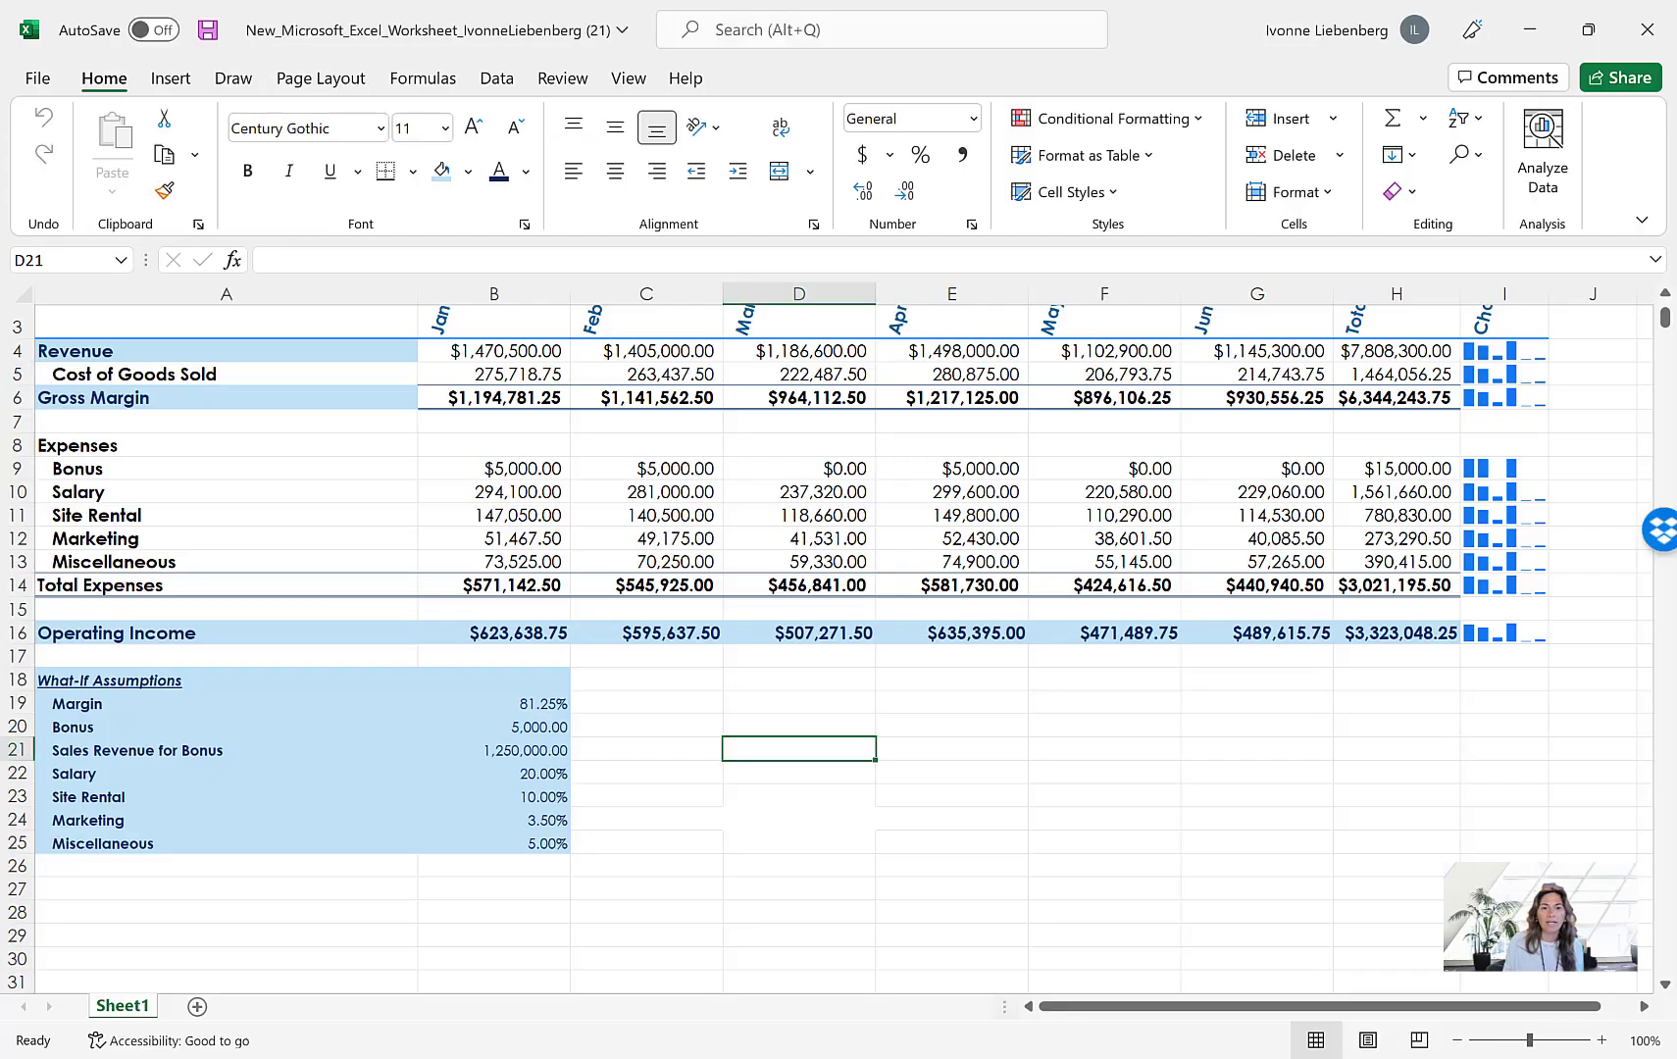
{"action": "scroll", "coordinate": [873, 883], "scroll_direction": "up", "scroll_amount": 1}
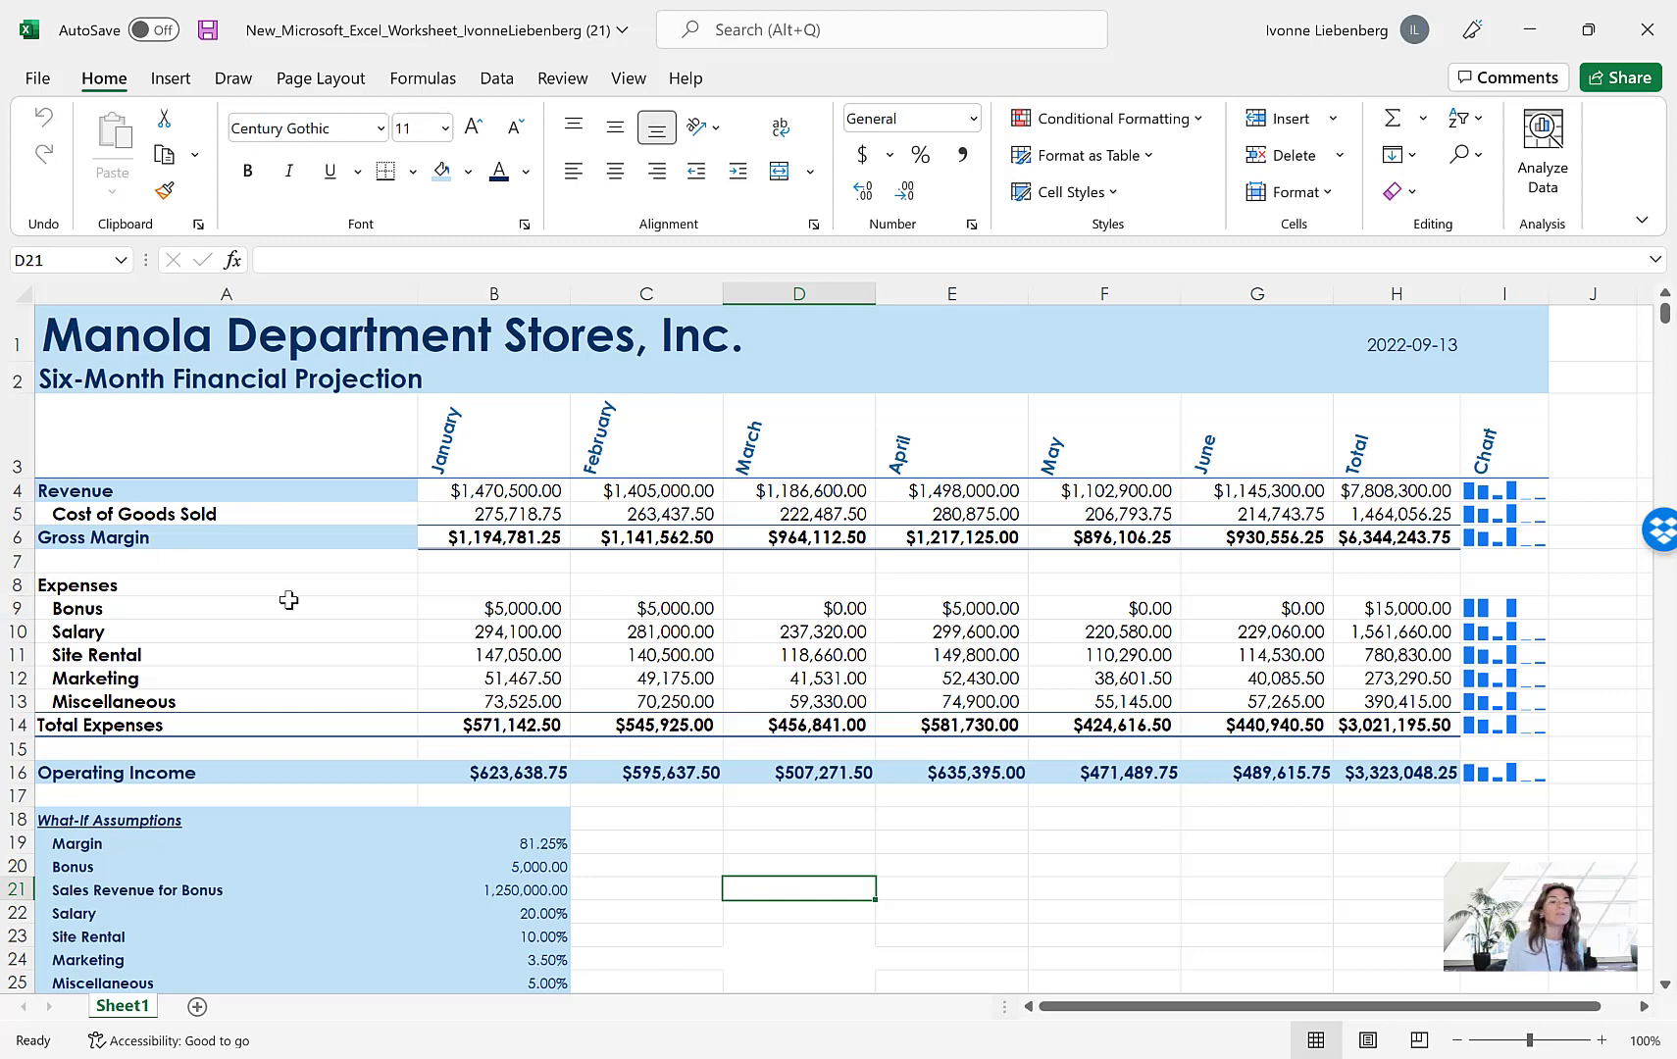
Select the month headings A3:G3 together with the expense rows A9:G13 and open the recommended charts for them
{"action": "left_click_drag", "start_coordinate": [171, 443], "coordinate": [1195, 407]}
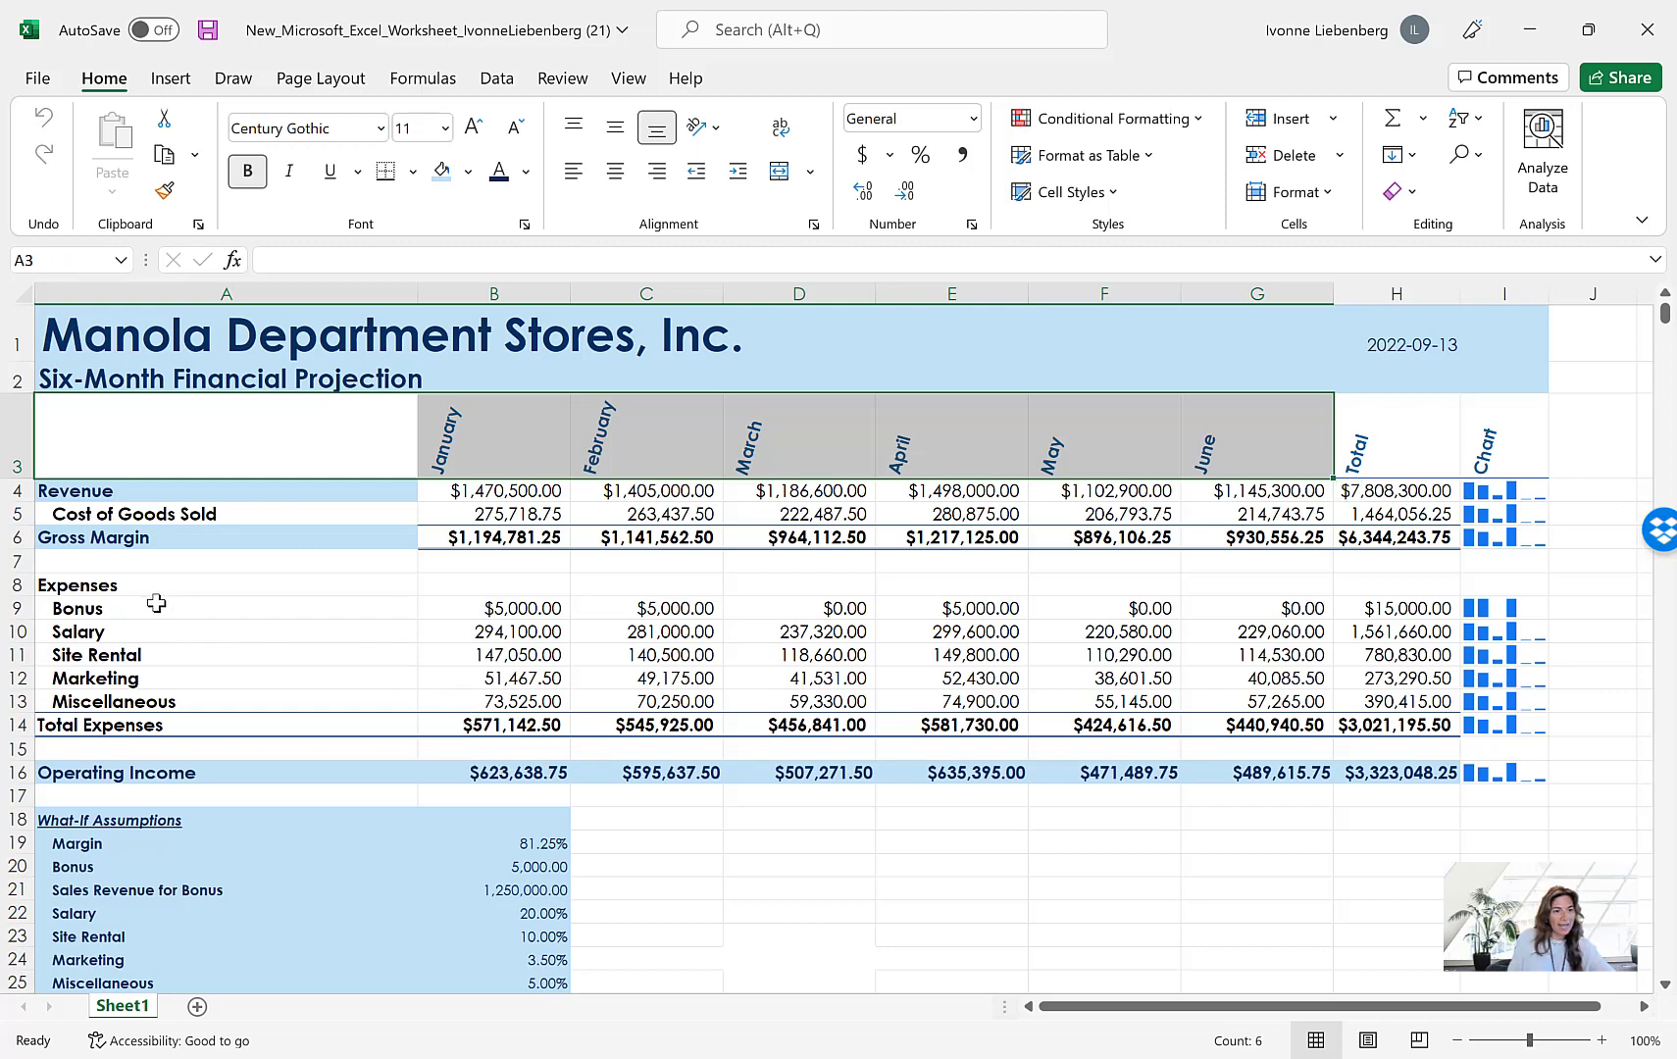
{"action": "left_click_drag", "start_coordinate": [157, 604], "coordinate": [1278, 699]}
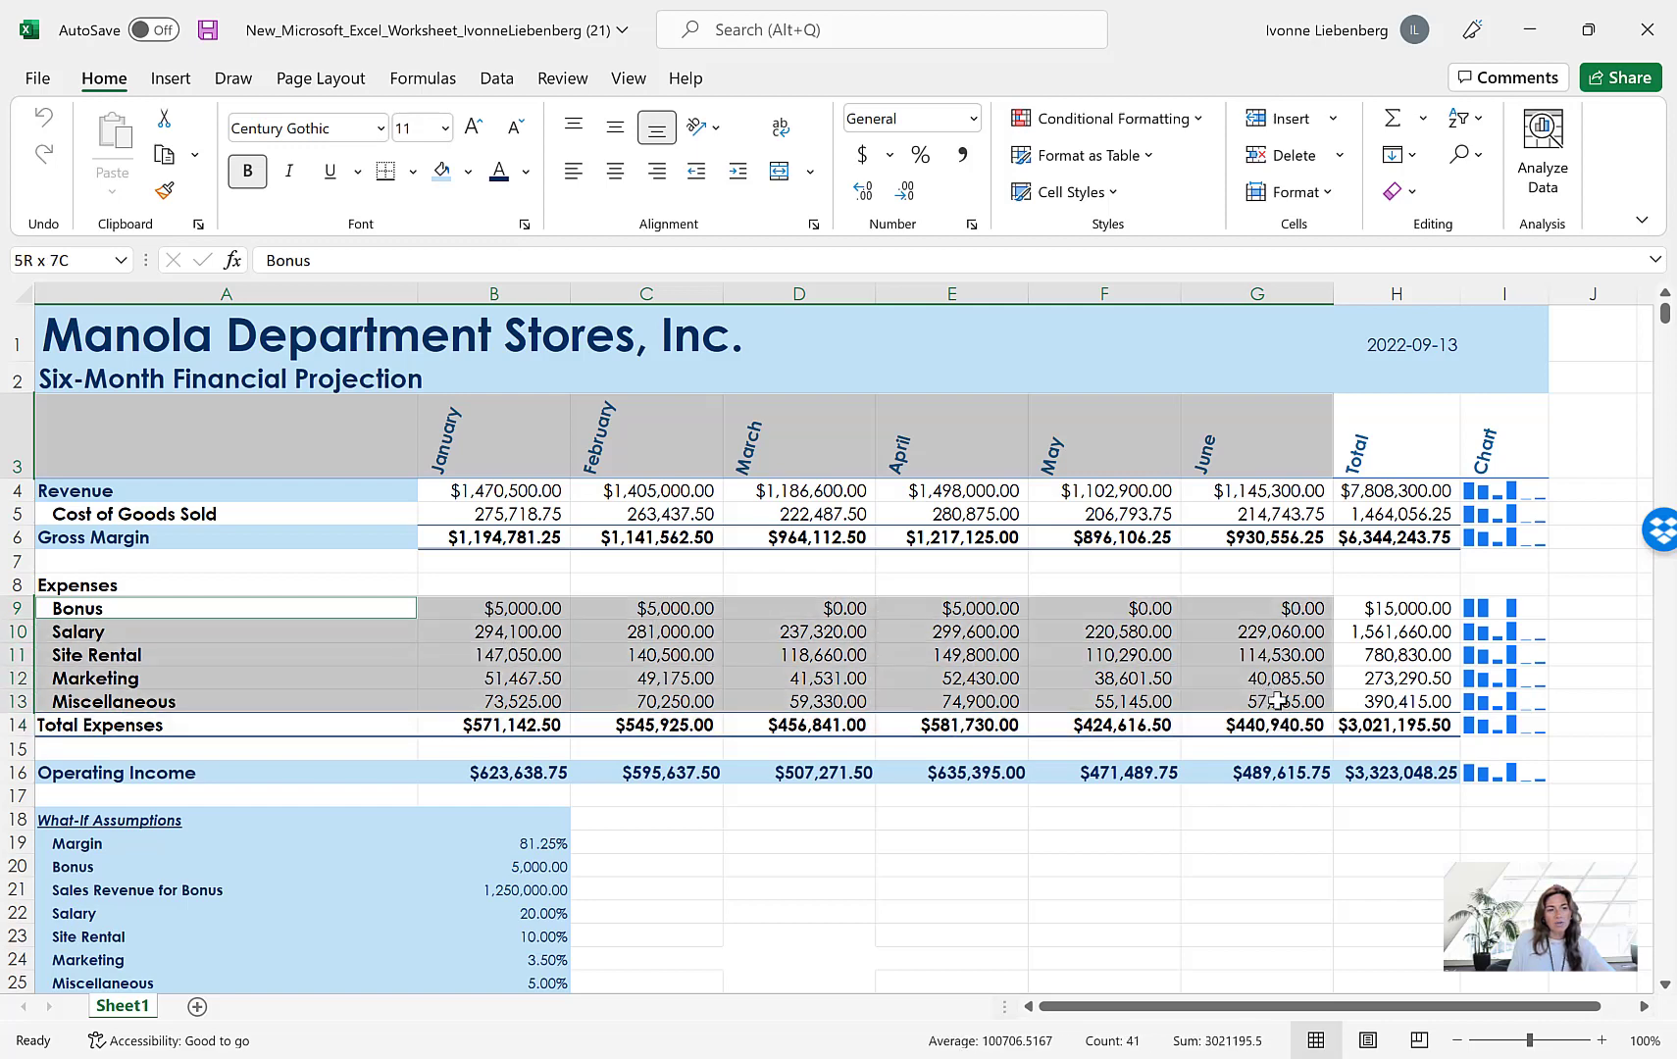
{"action": "left_click_drag", "start_coordinate": [1278, 700], "coordinate": [1278, 700]}
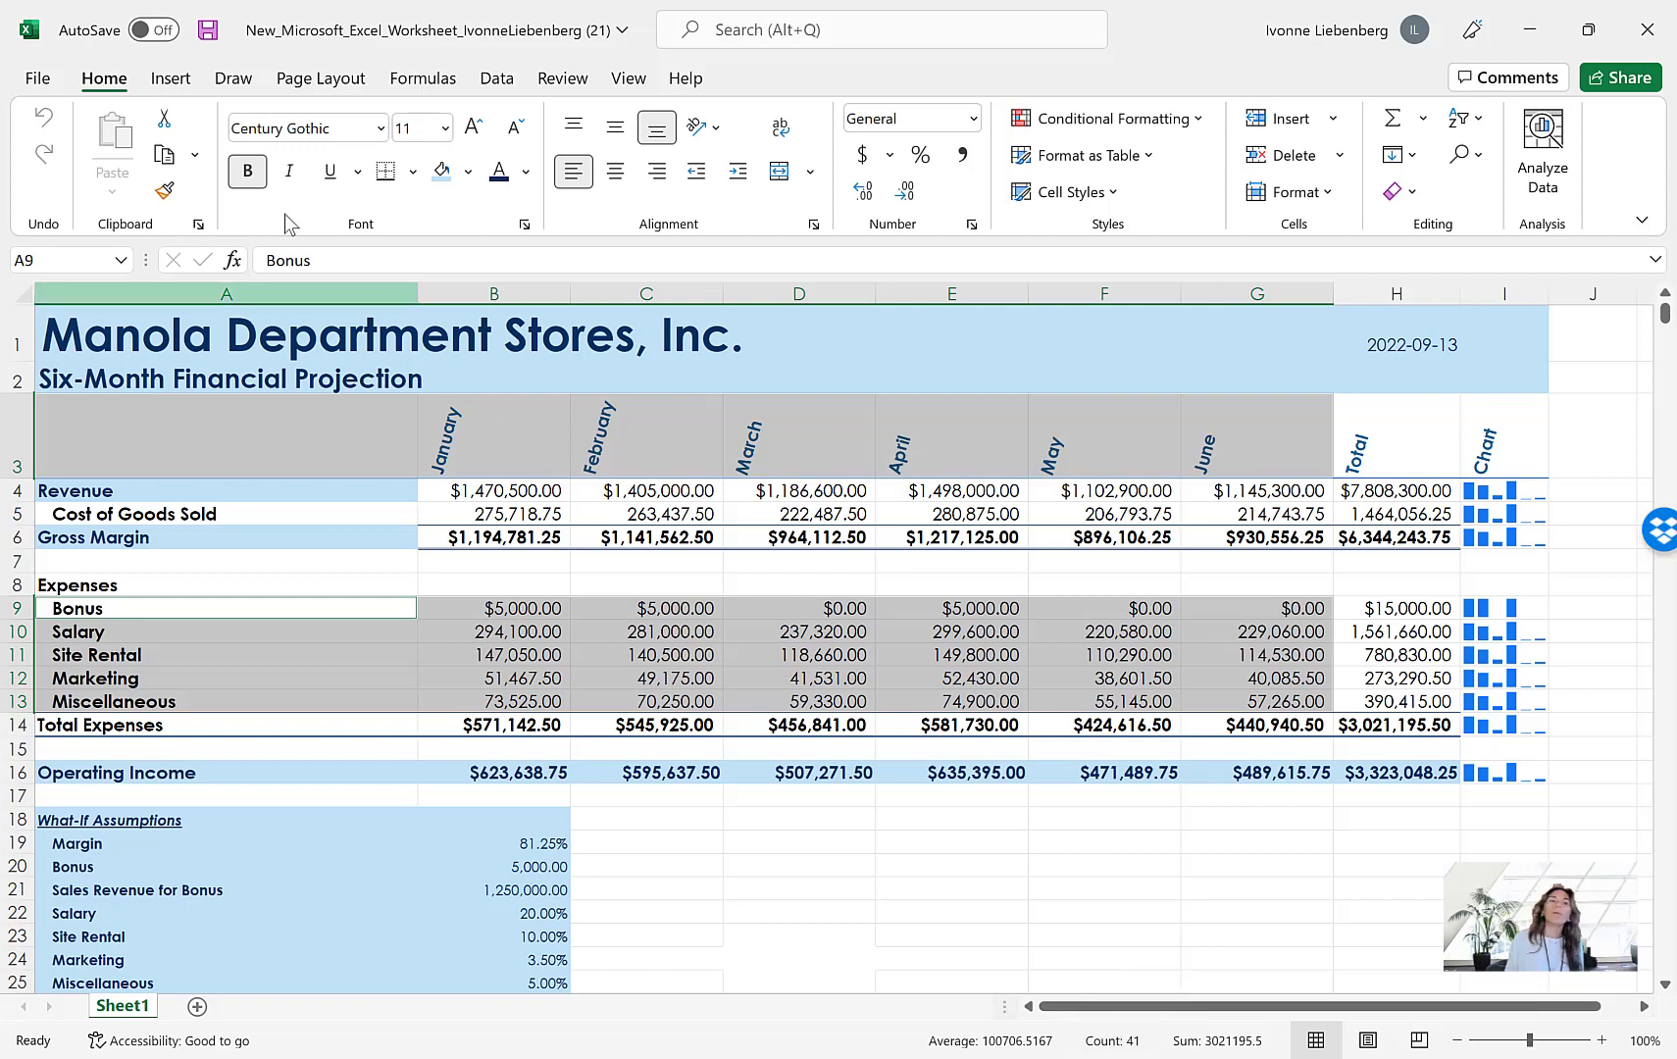
{"action": "left_click", "coordinate": [170, 81]}
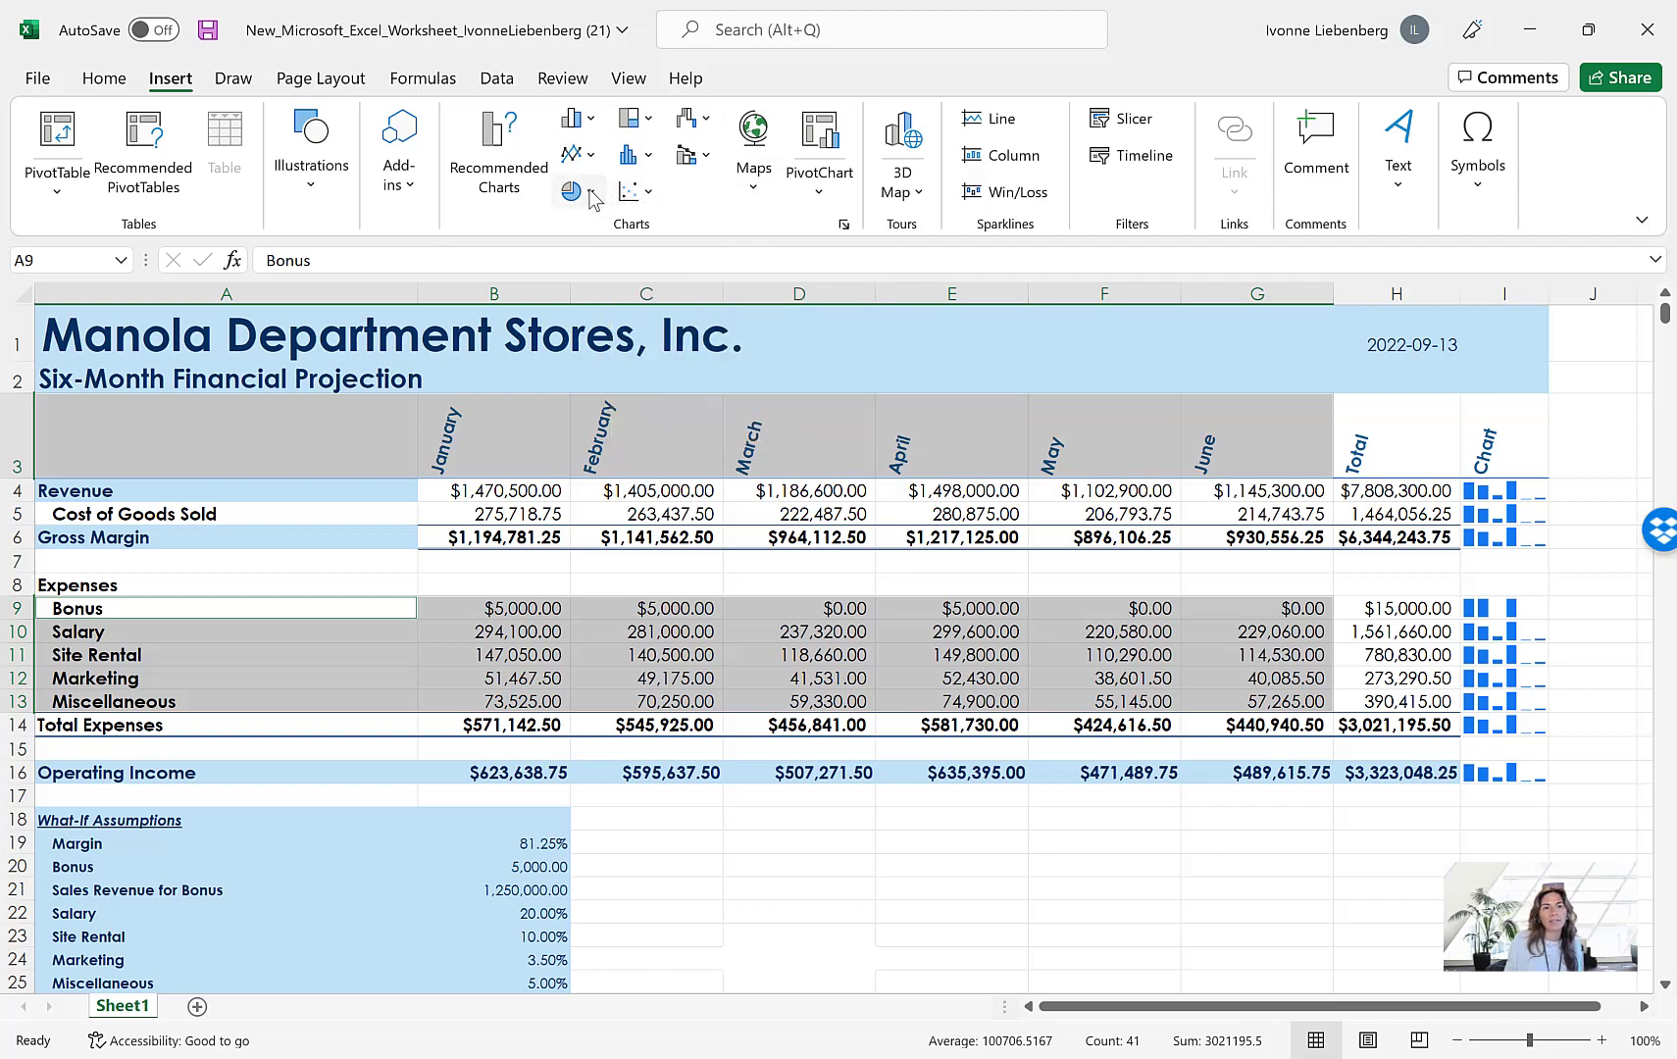
{"action": "left_click", "coordinate": [505, 157]}
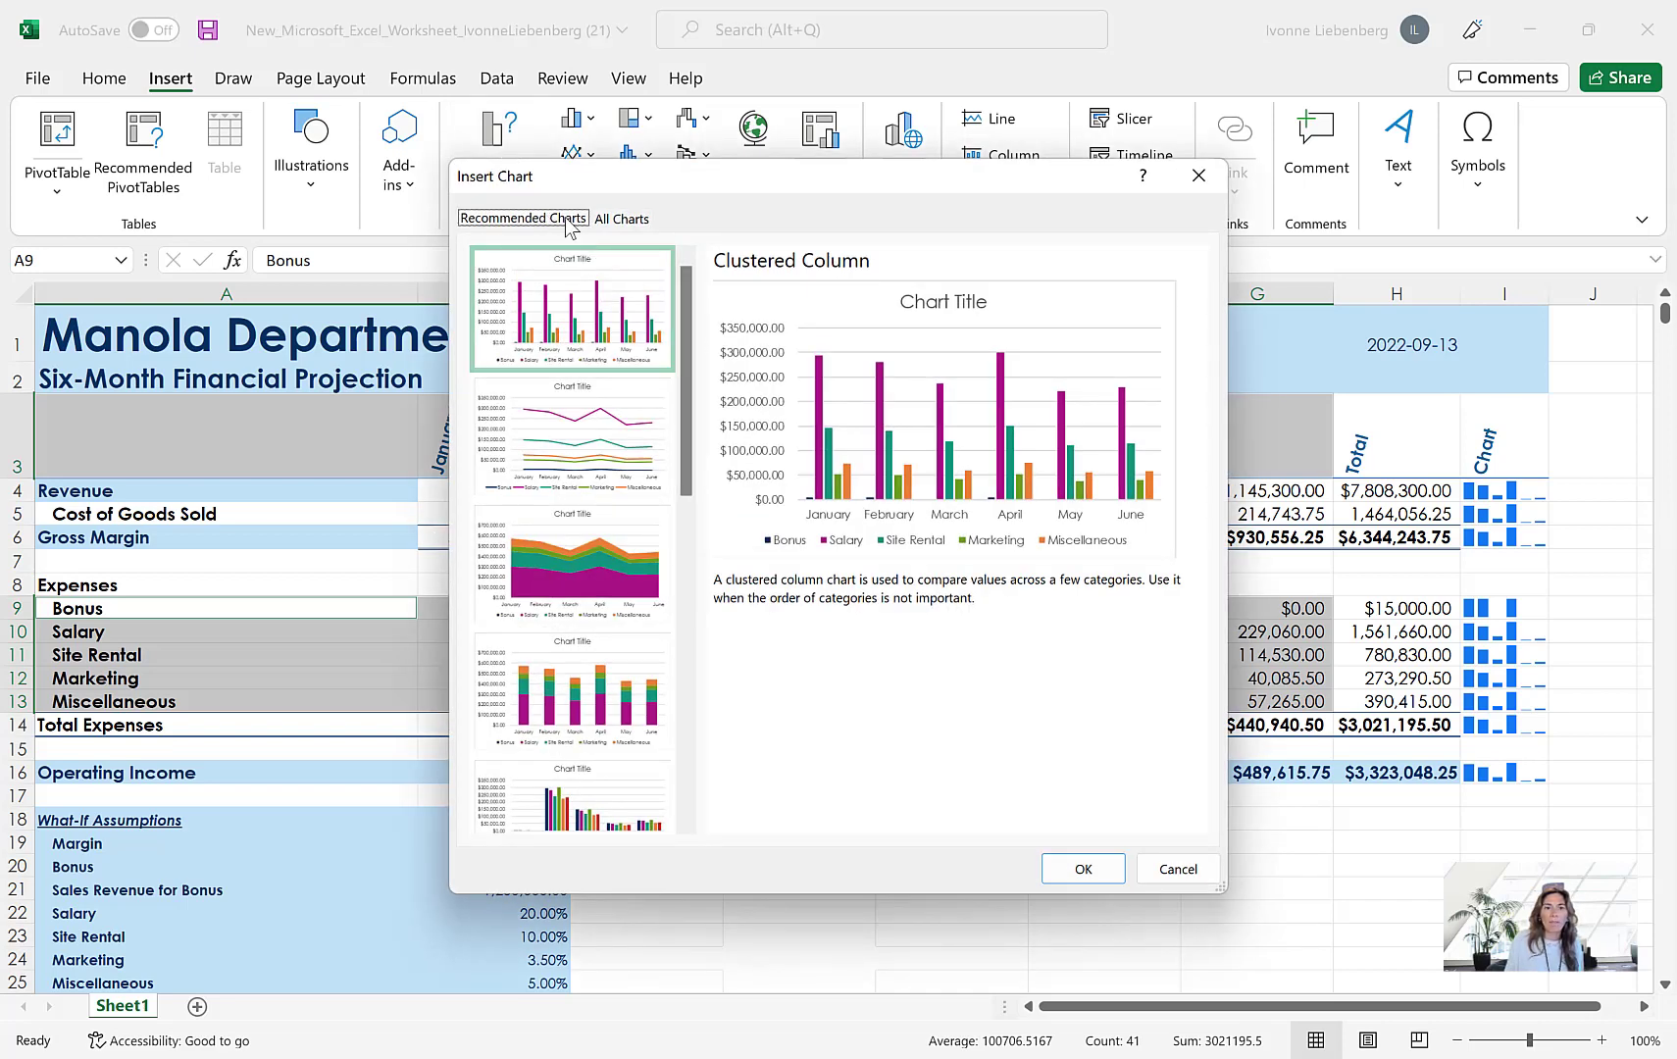
Compare recommended chart types such as Line, Stacked Area and Funnel, and insert the Clustered Column chart with months along the axis
{"action": "left_click", "coordinate": [626, 220]}
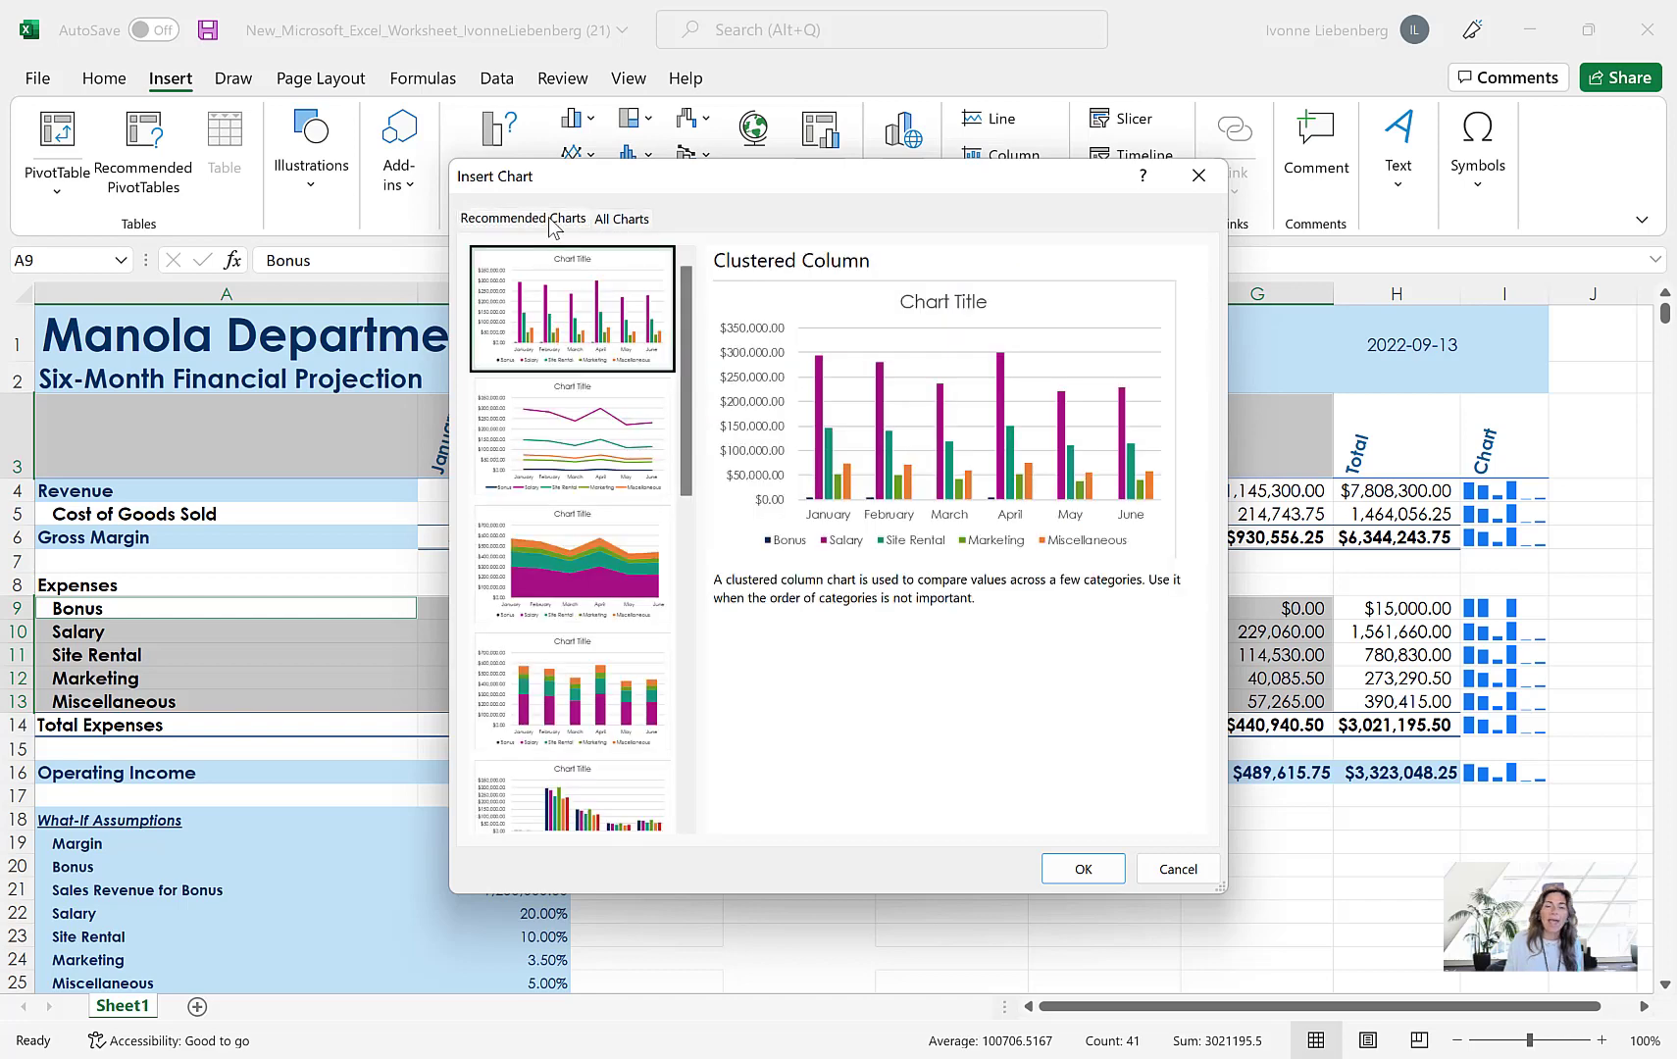
{"action": "left_click", "coordinate": [605, 420]}
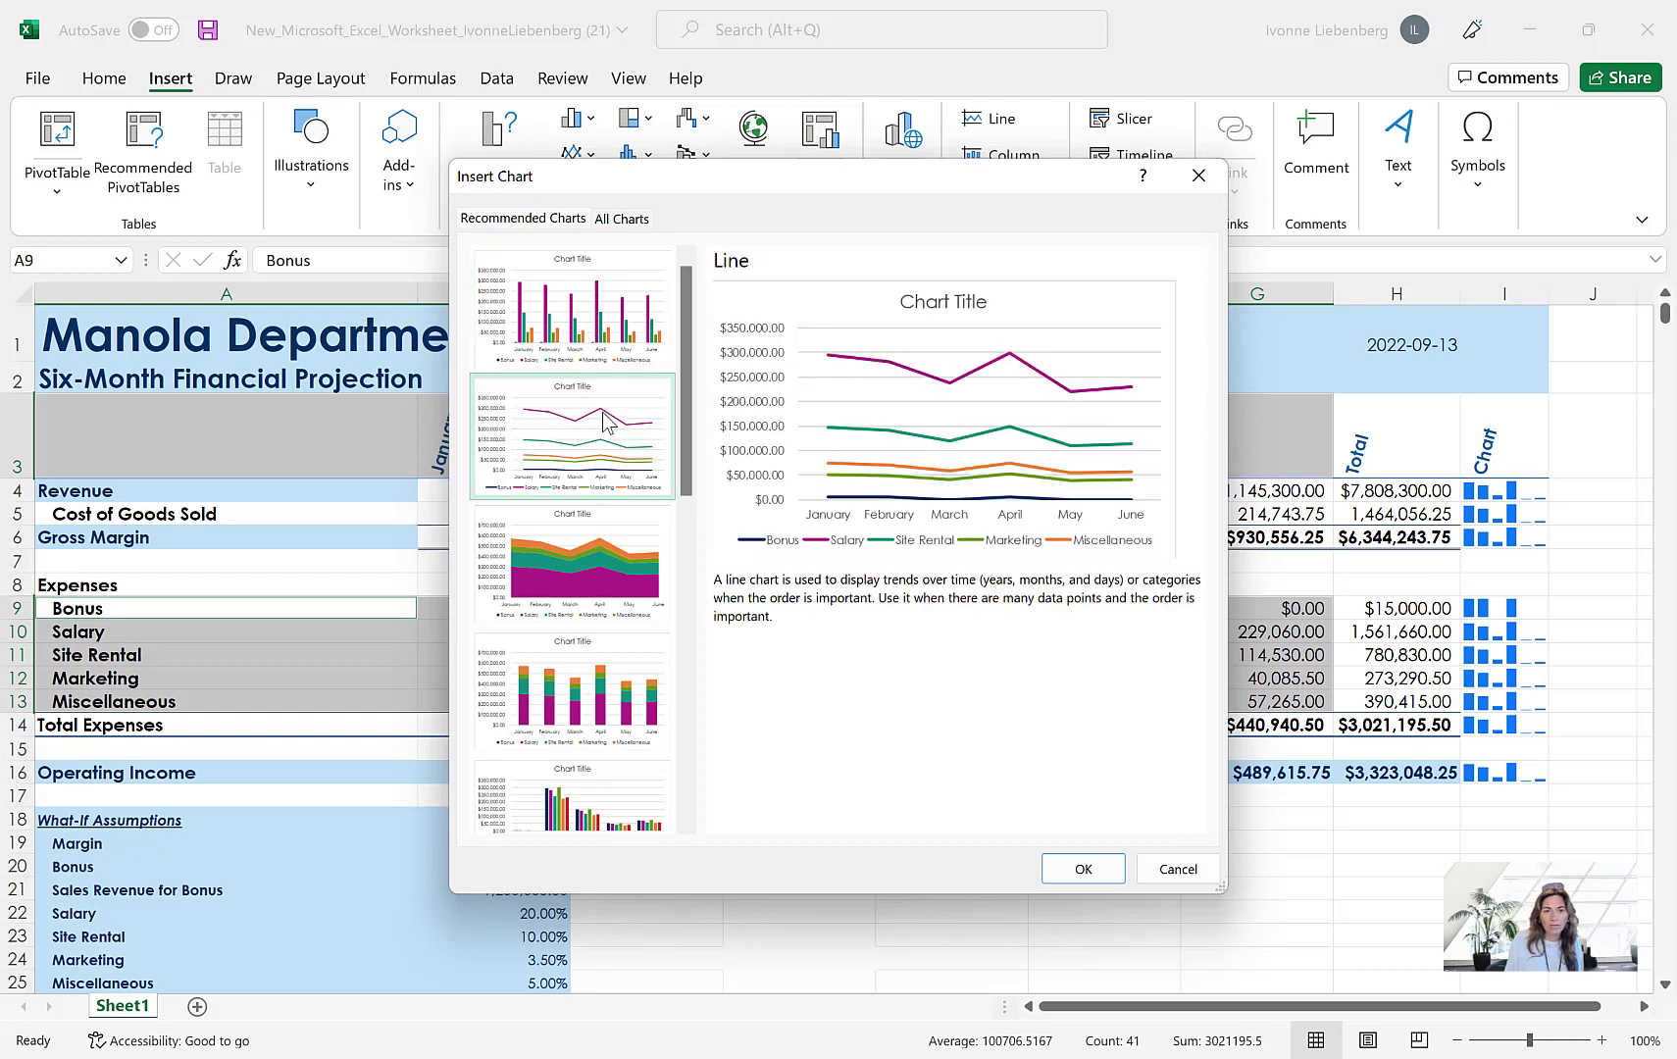
{"action": "left_click", "coordinate": [614, 577]}
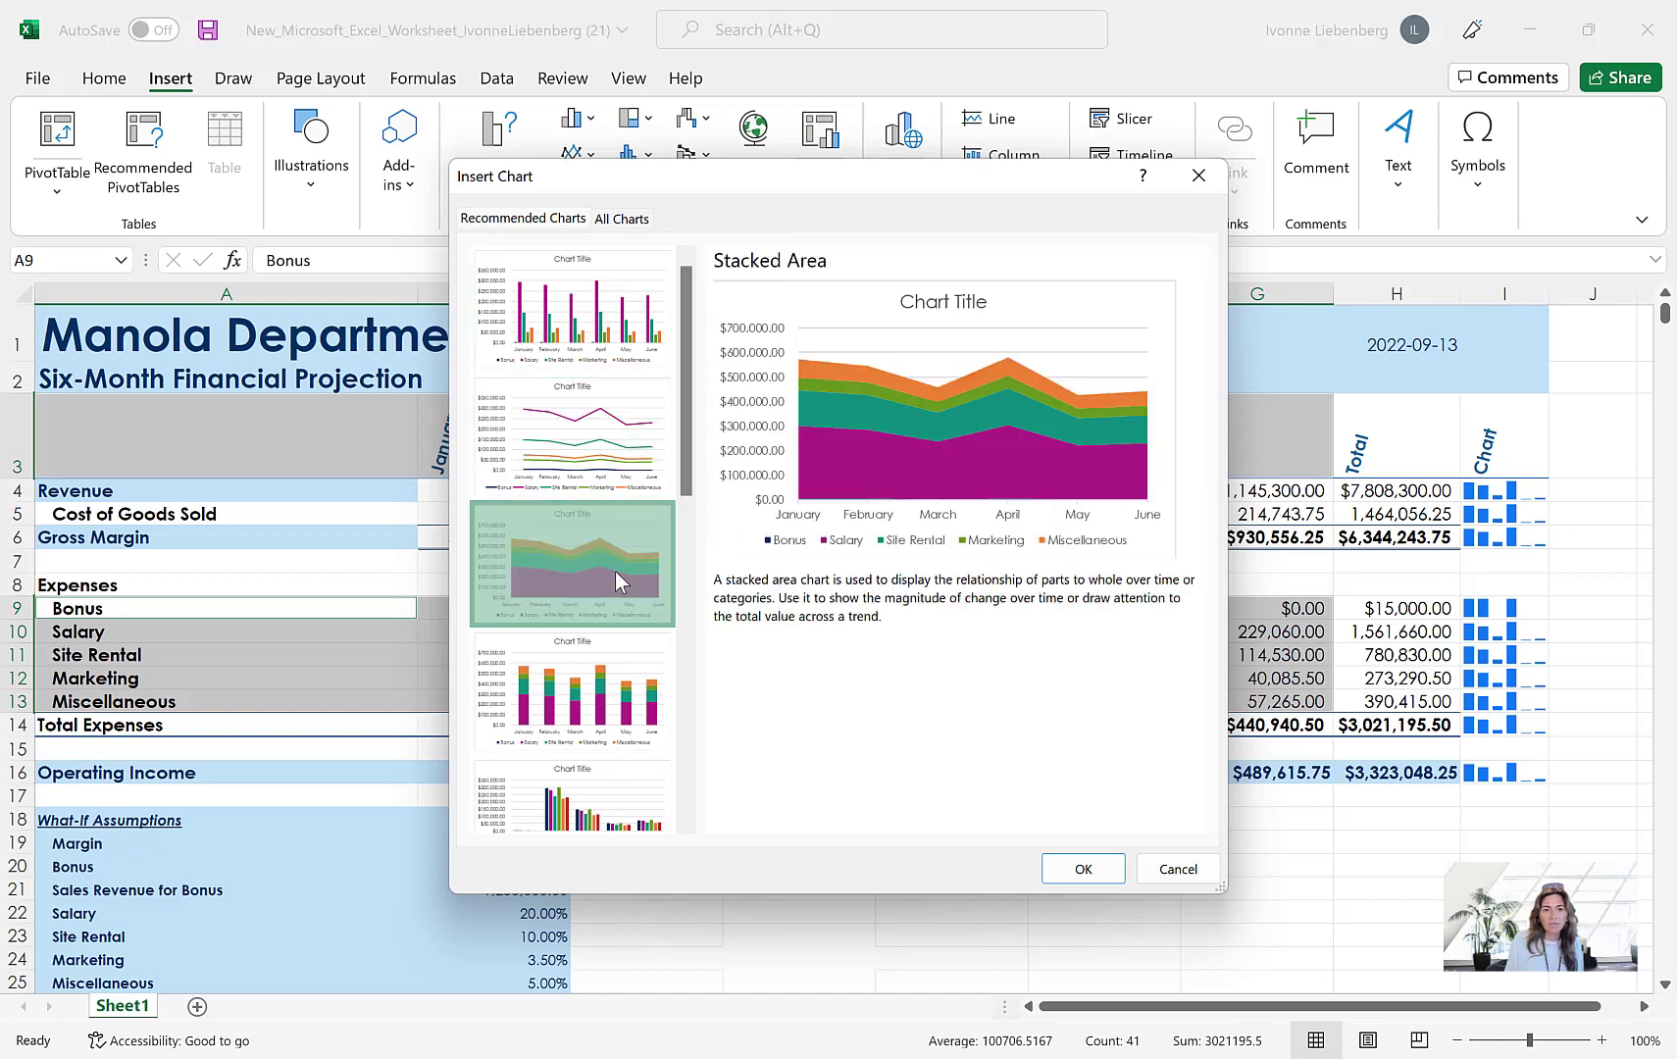
{"action": "left_click", "coordinate": [633, 691]}
{"action": "left_click", "coordinate": [628, 819]}
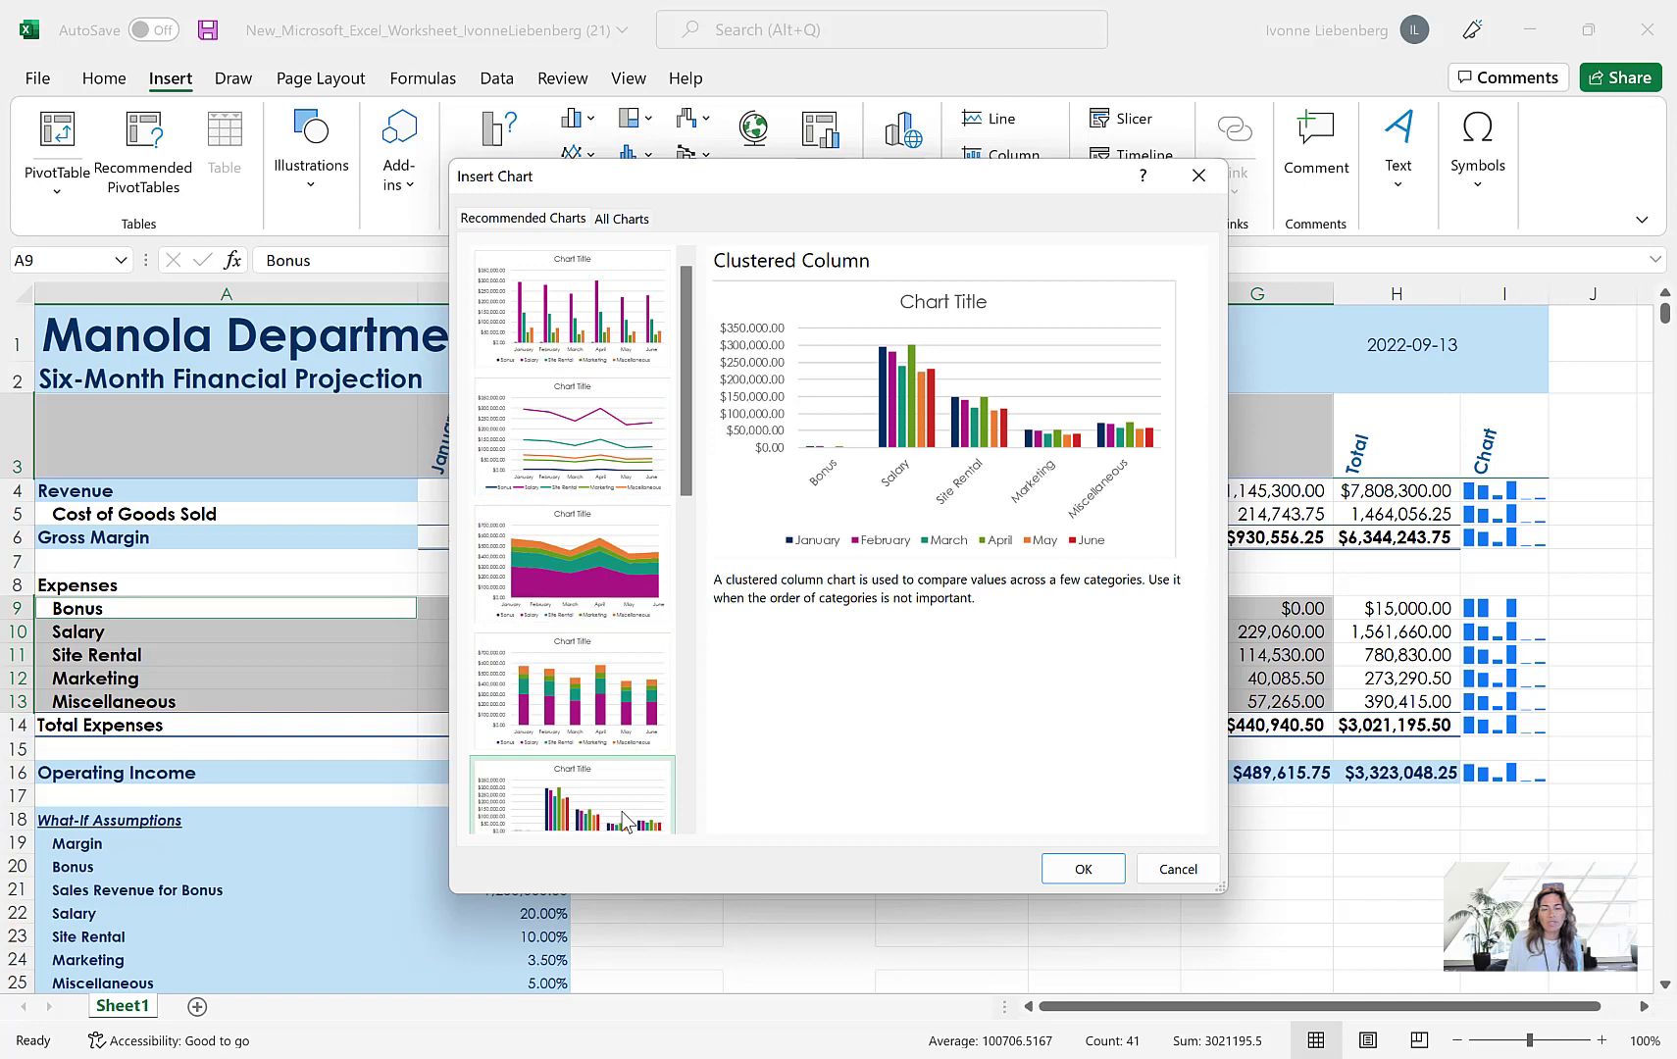
{"action": "scroll", "coordinate": [625, 822], "scroll_direction": "down", "scroll_amount": 5}
{"action": "left_click", "coordinate": [587, 704]}
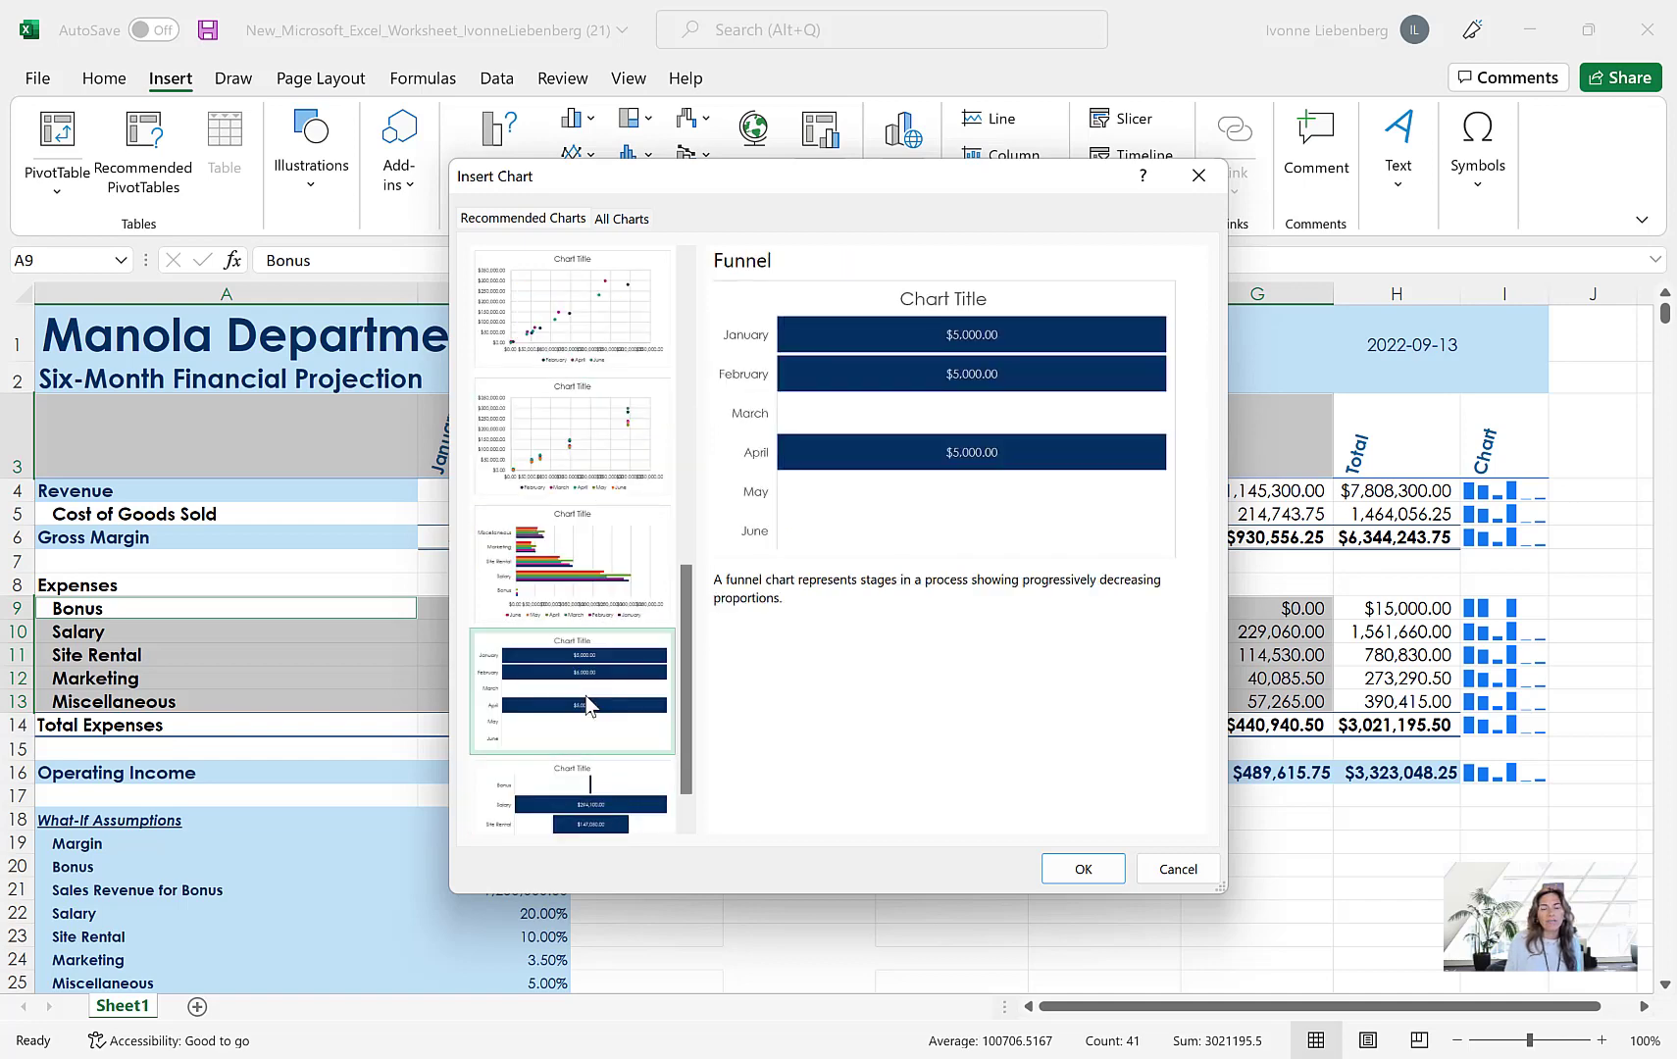
{"action": "scroll", "coordinate": [585, 696], "scroll_direction": "up", "scroll_amount": 6}
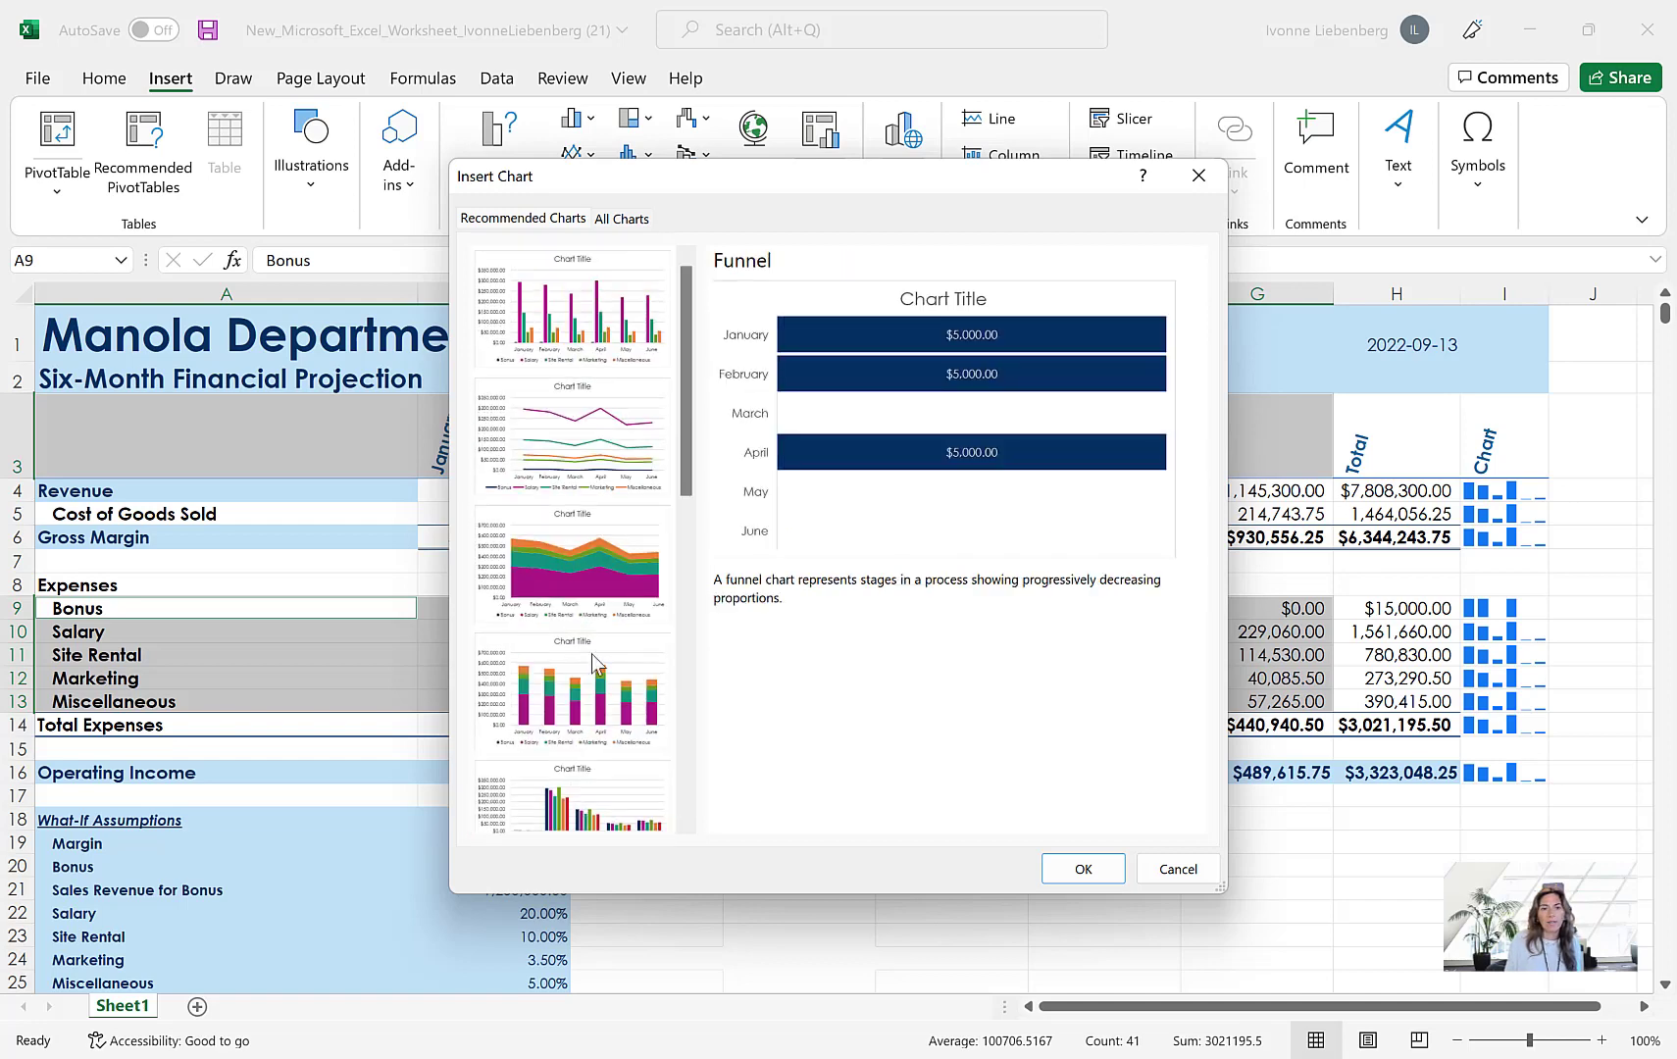
{"action": "left_click", "coordinate": [603, 319]}
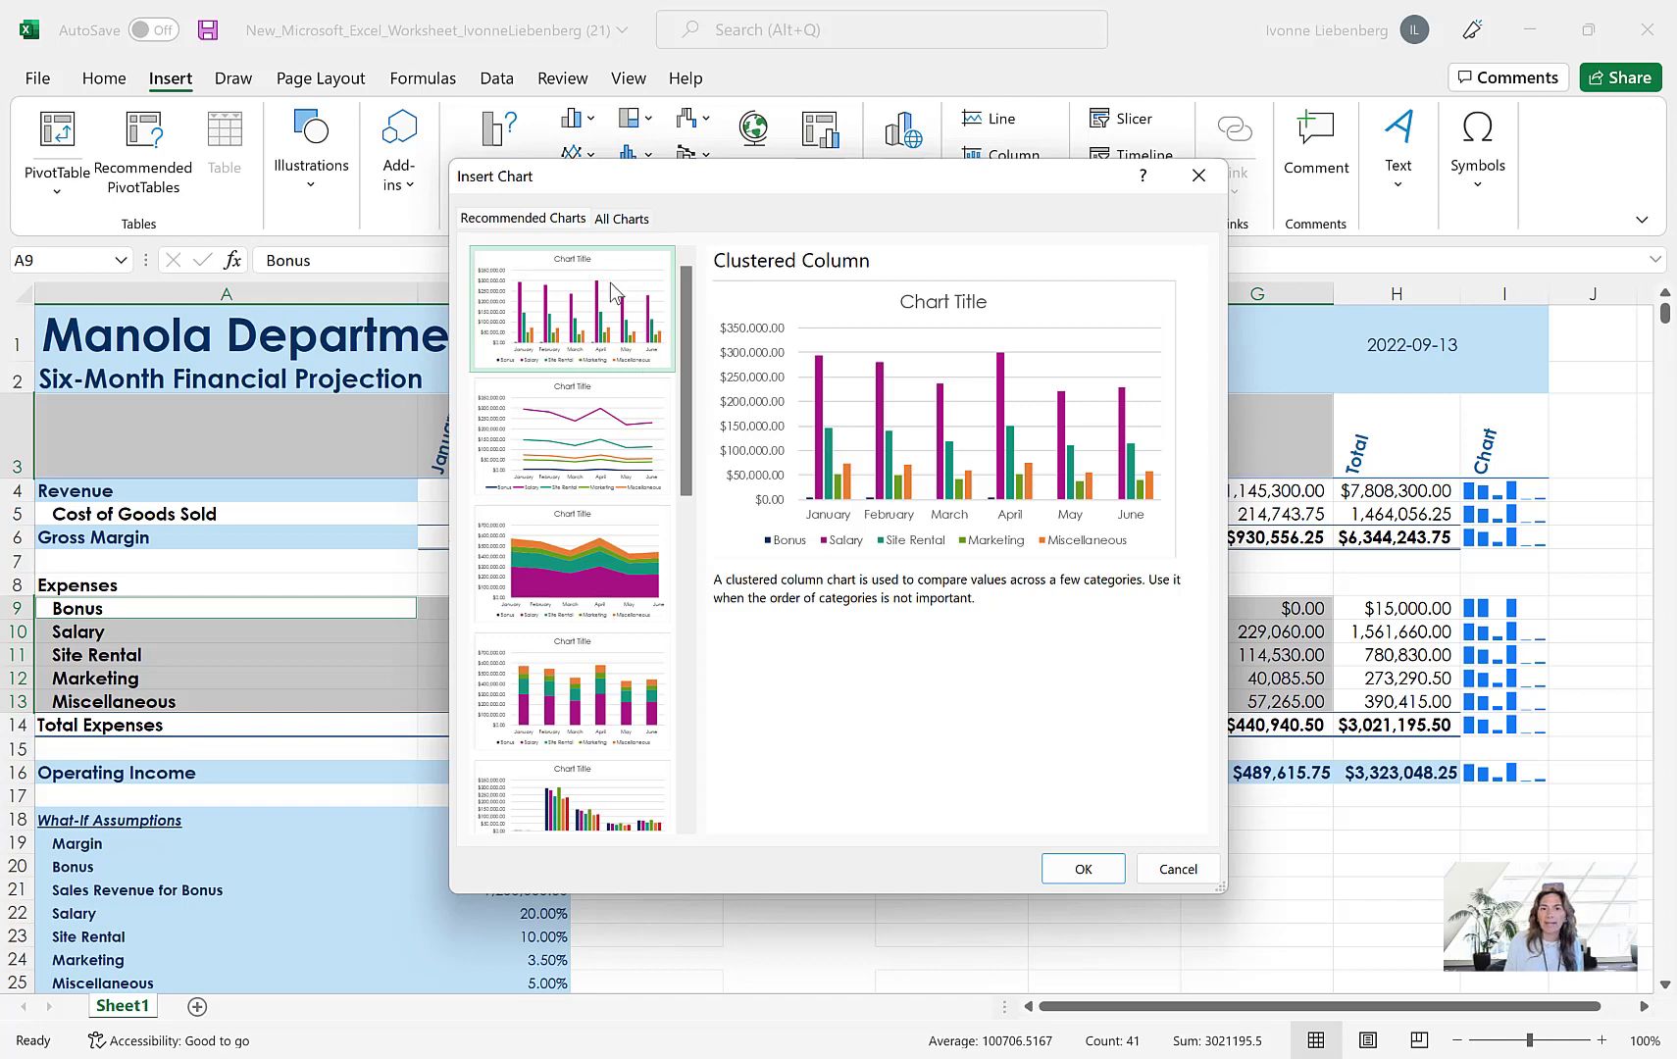
{"action": "left_click", "coordinate": [1084, 870]}
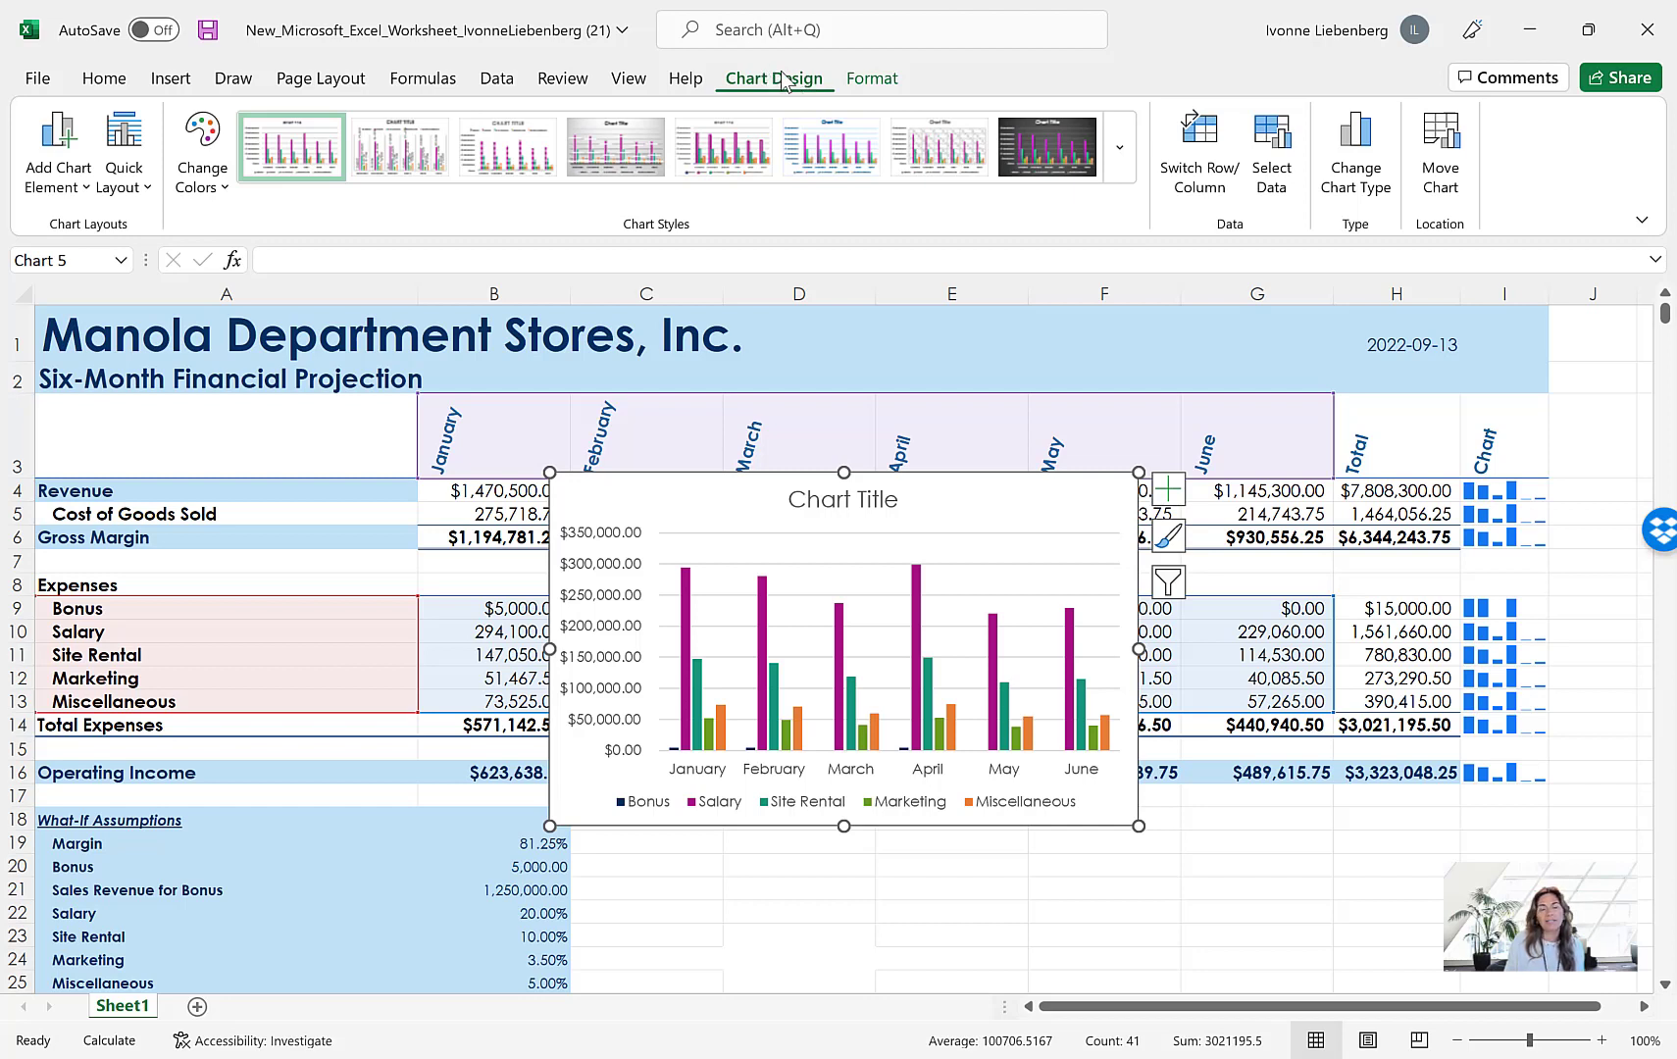
Move the clustered column chart to a new sheet named Expense Chart Sheet, and look back at Sheet1 before returning to the chart
{"action": "left_click", "coordinate": [1448, 174]}
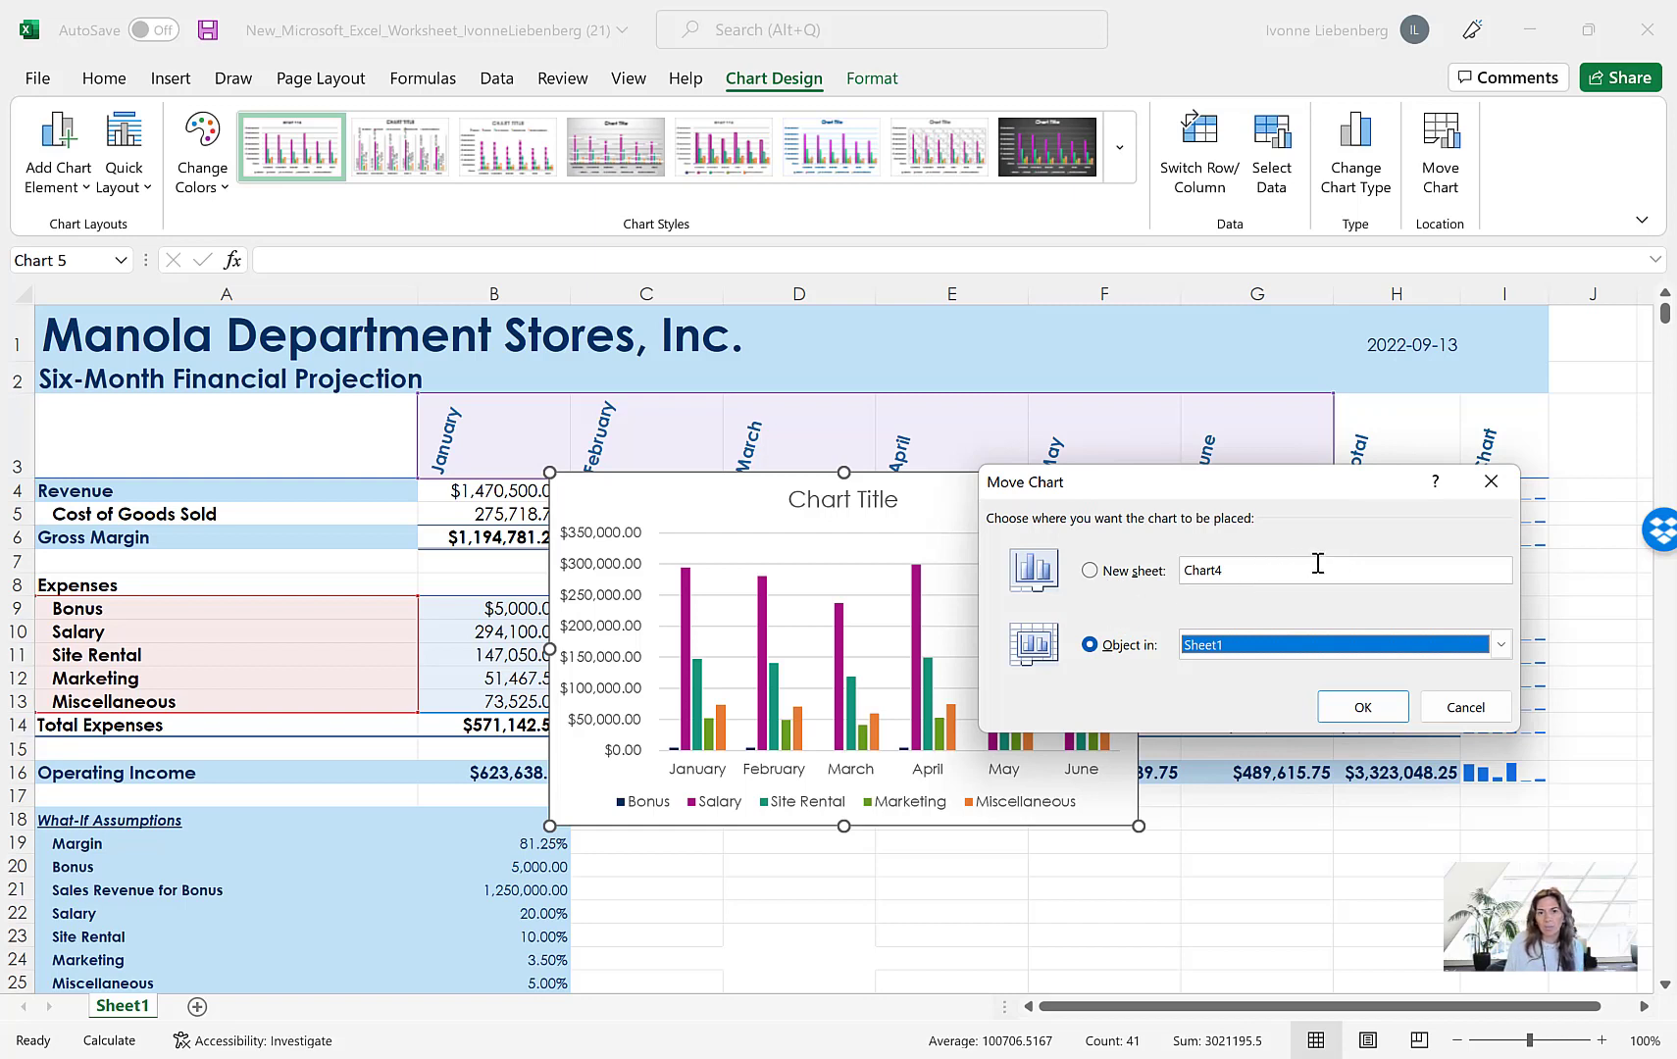
{"action": "left_click", "coordinate": [1091, 572]}
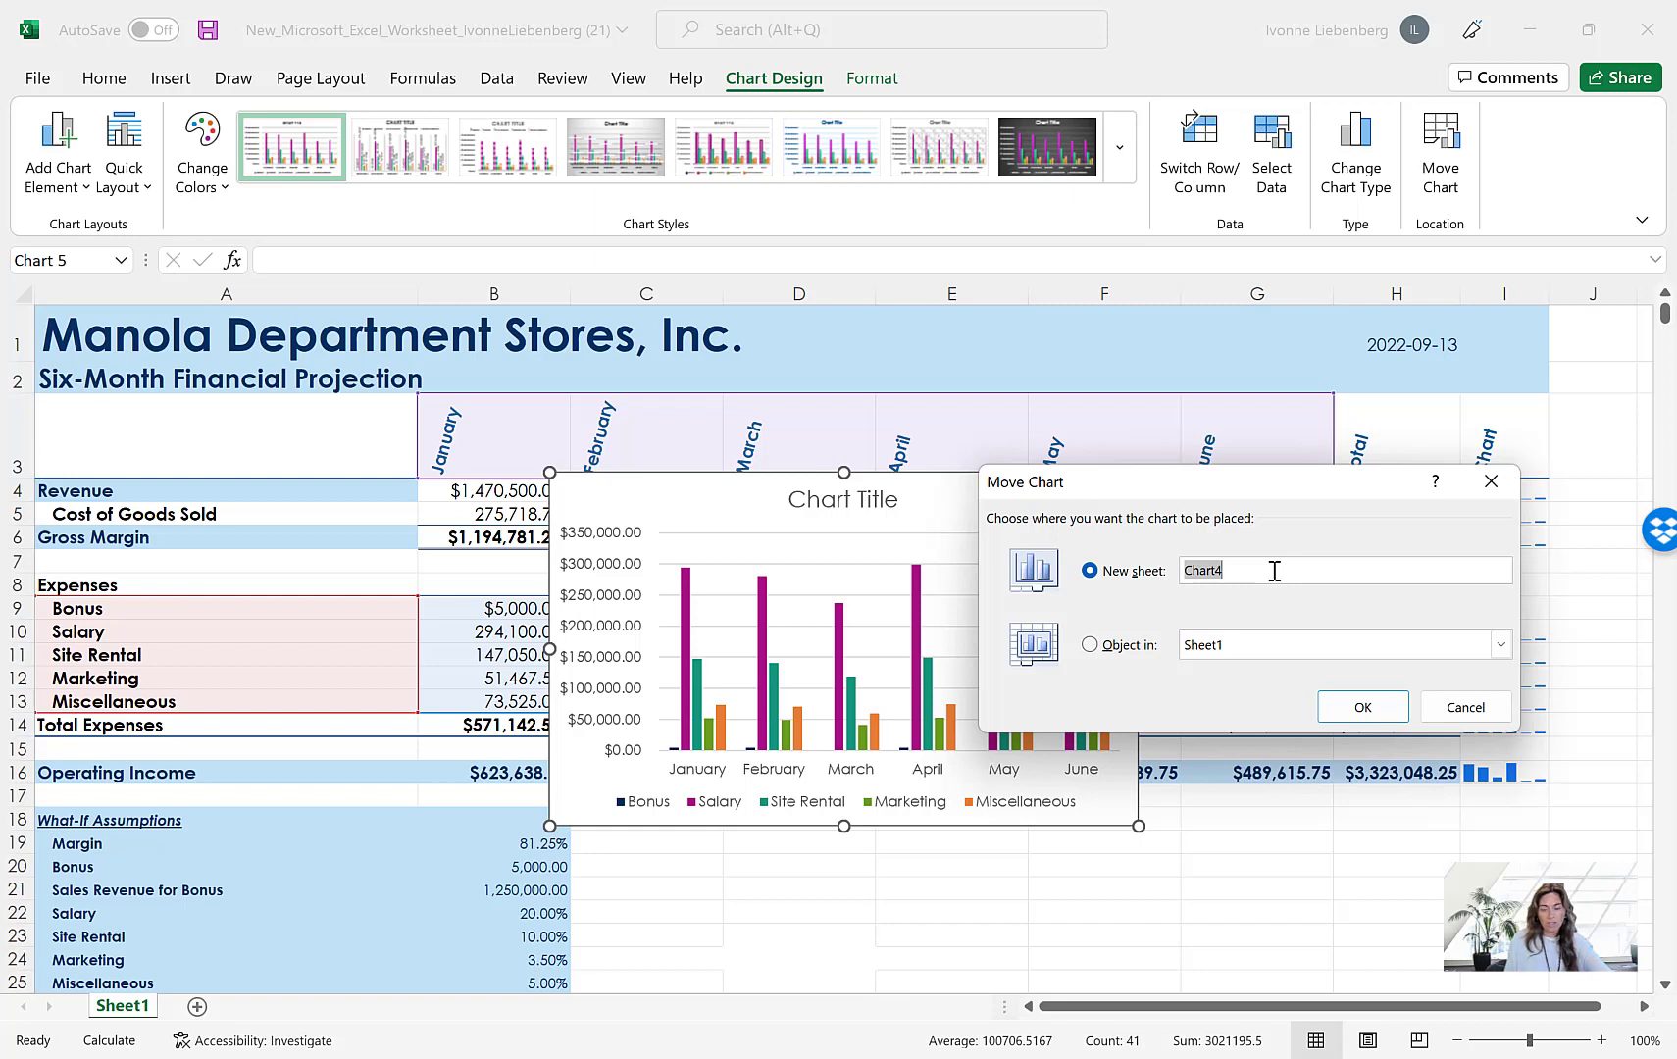
{"action": "type", "text": "Expense"}
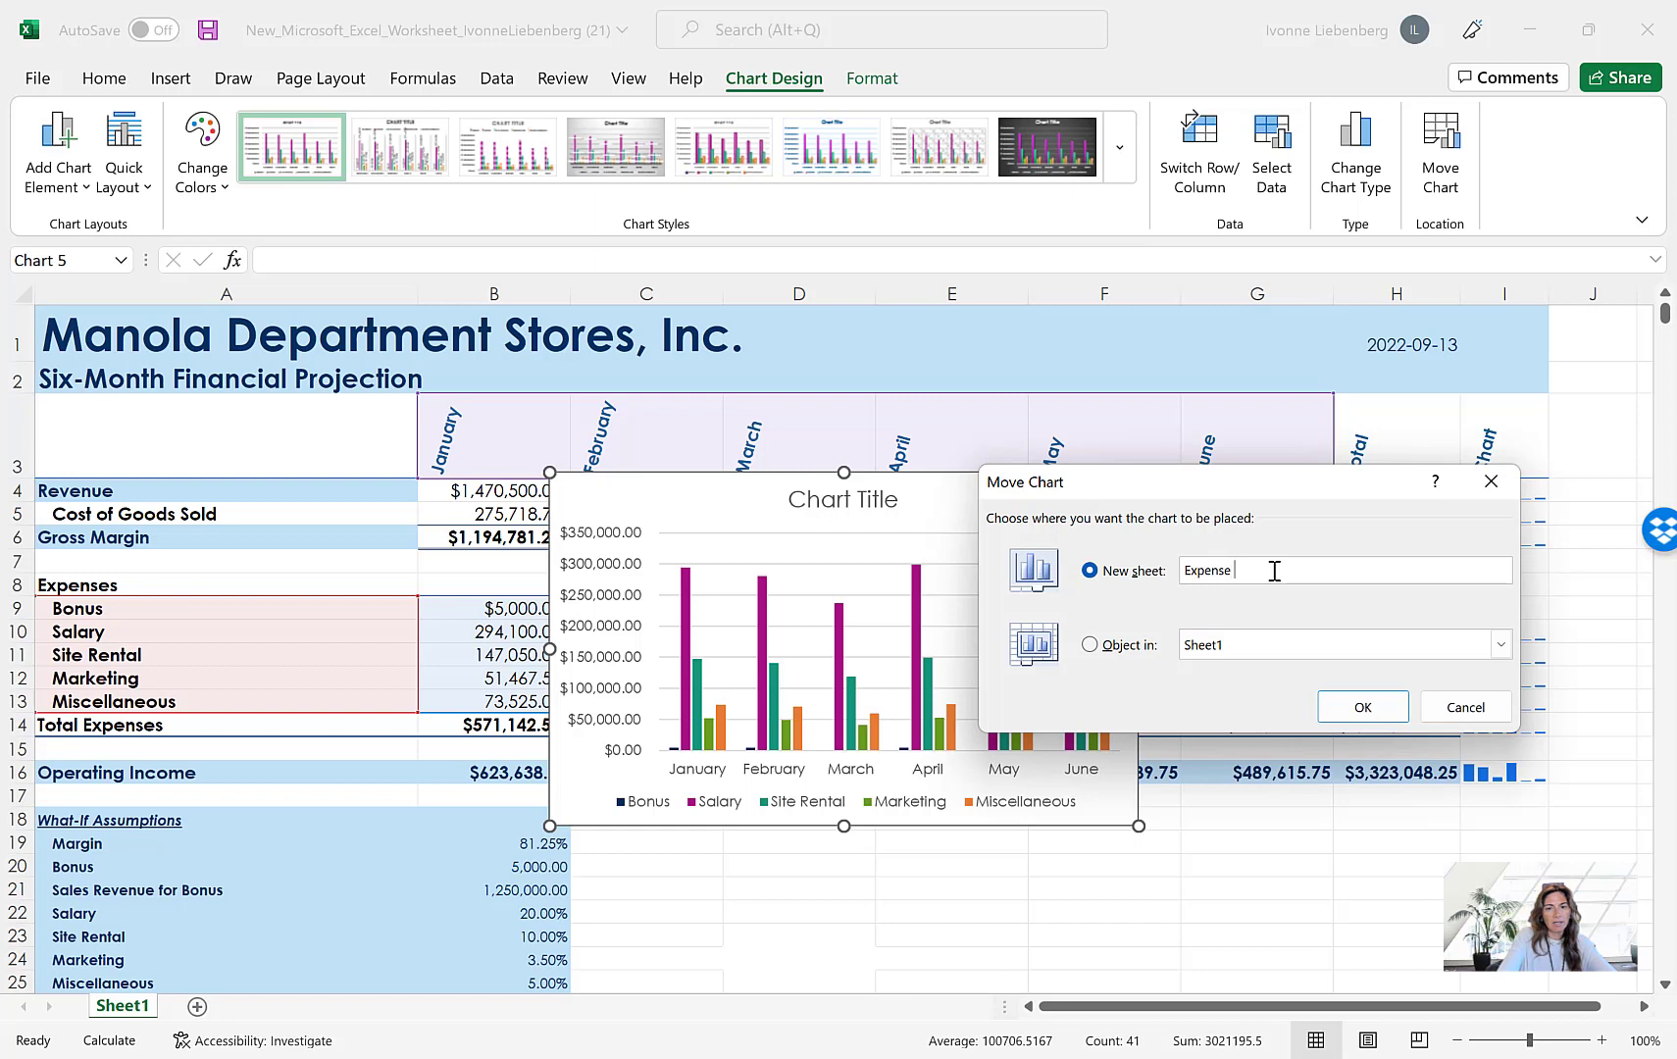
{"action": "type", "text": " Chart"}
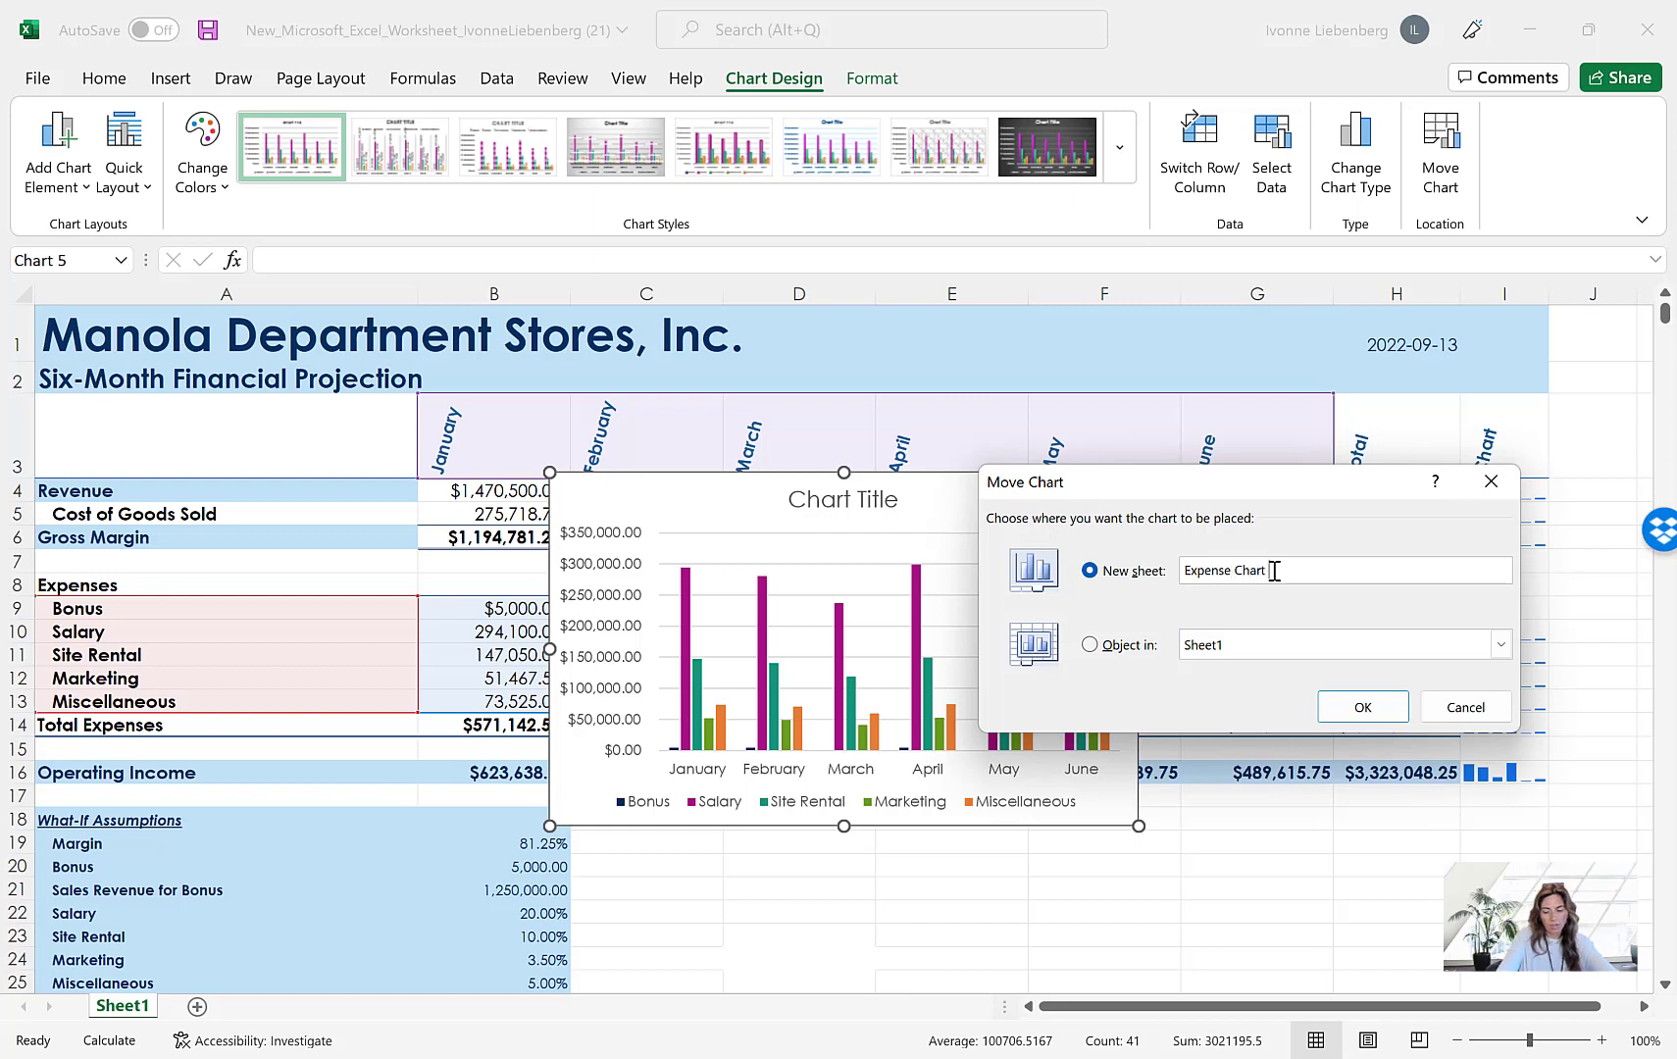
{"action": "type", "text": " Sheet"}
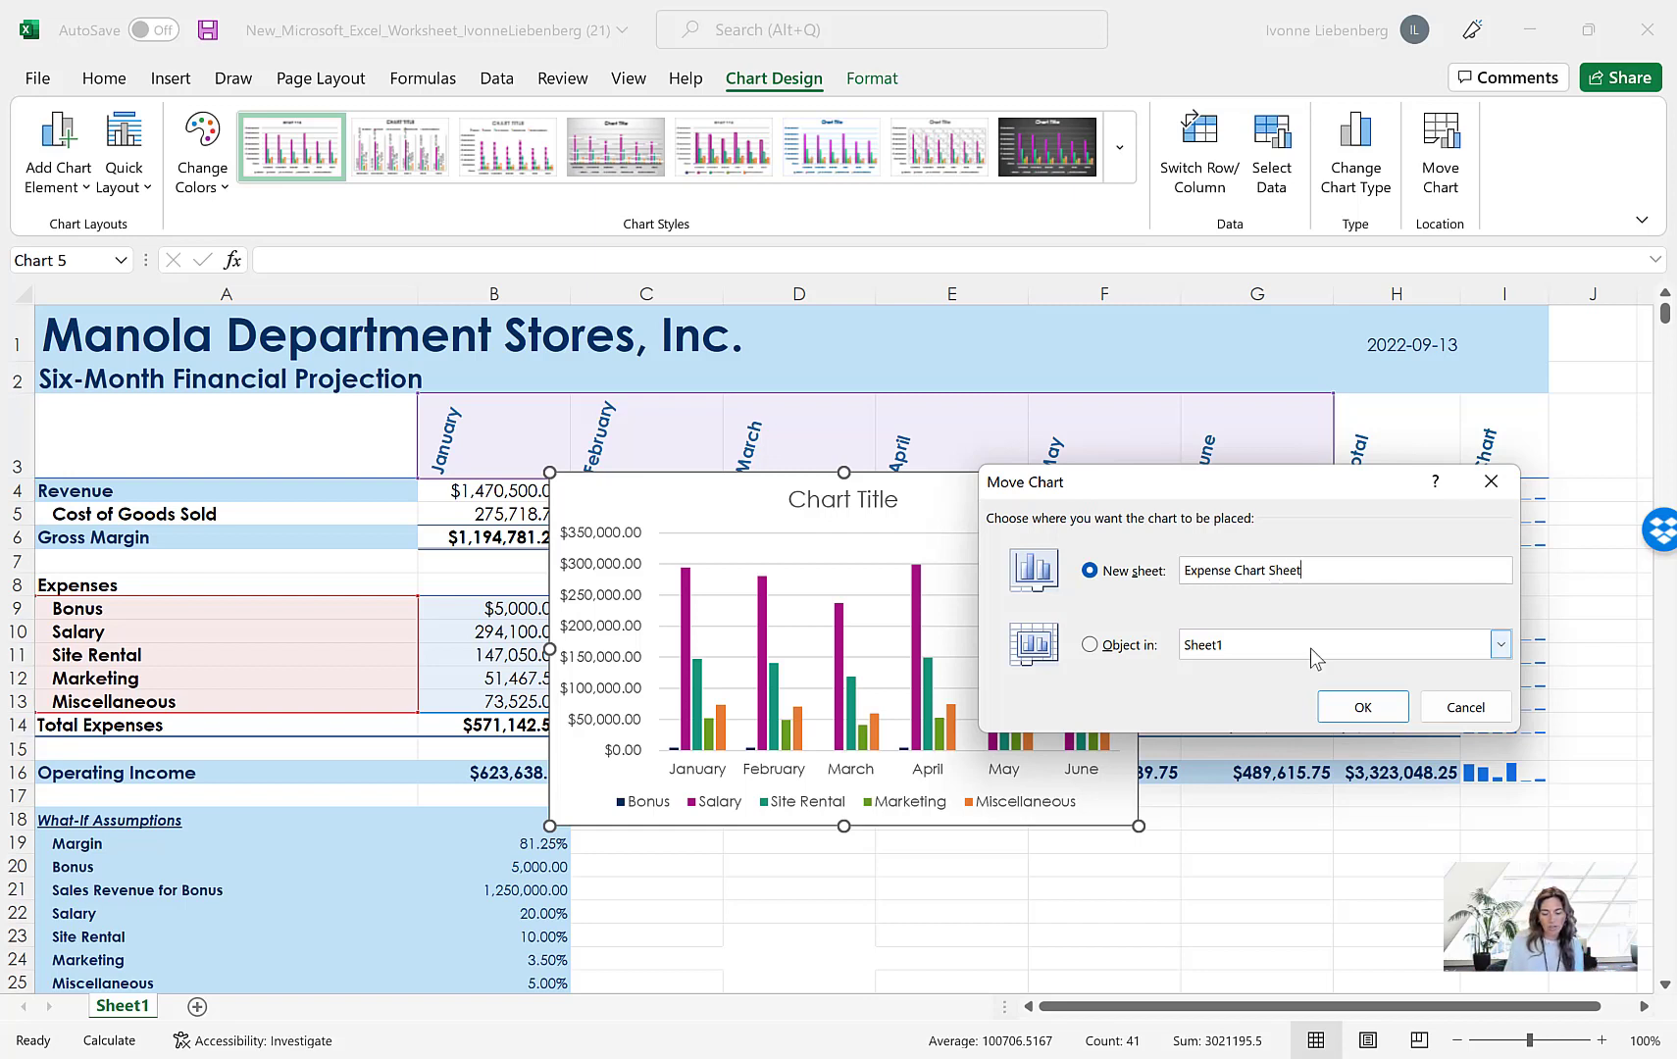
{"action": "left_click", "coordinate": [1363, 707]}
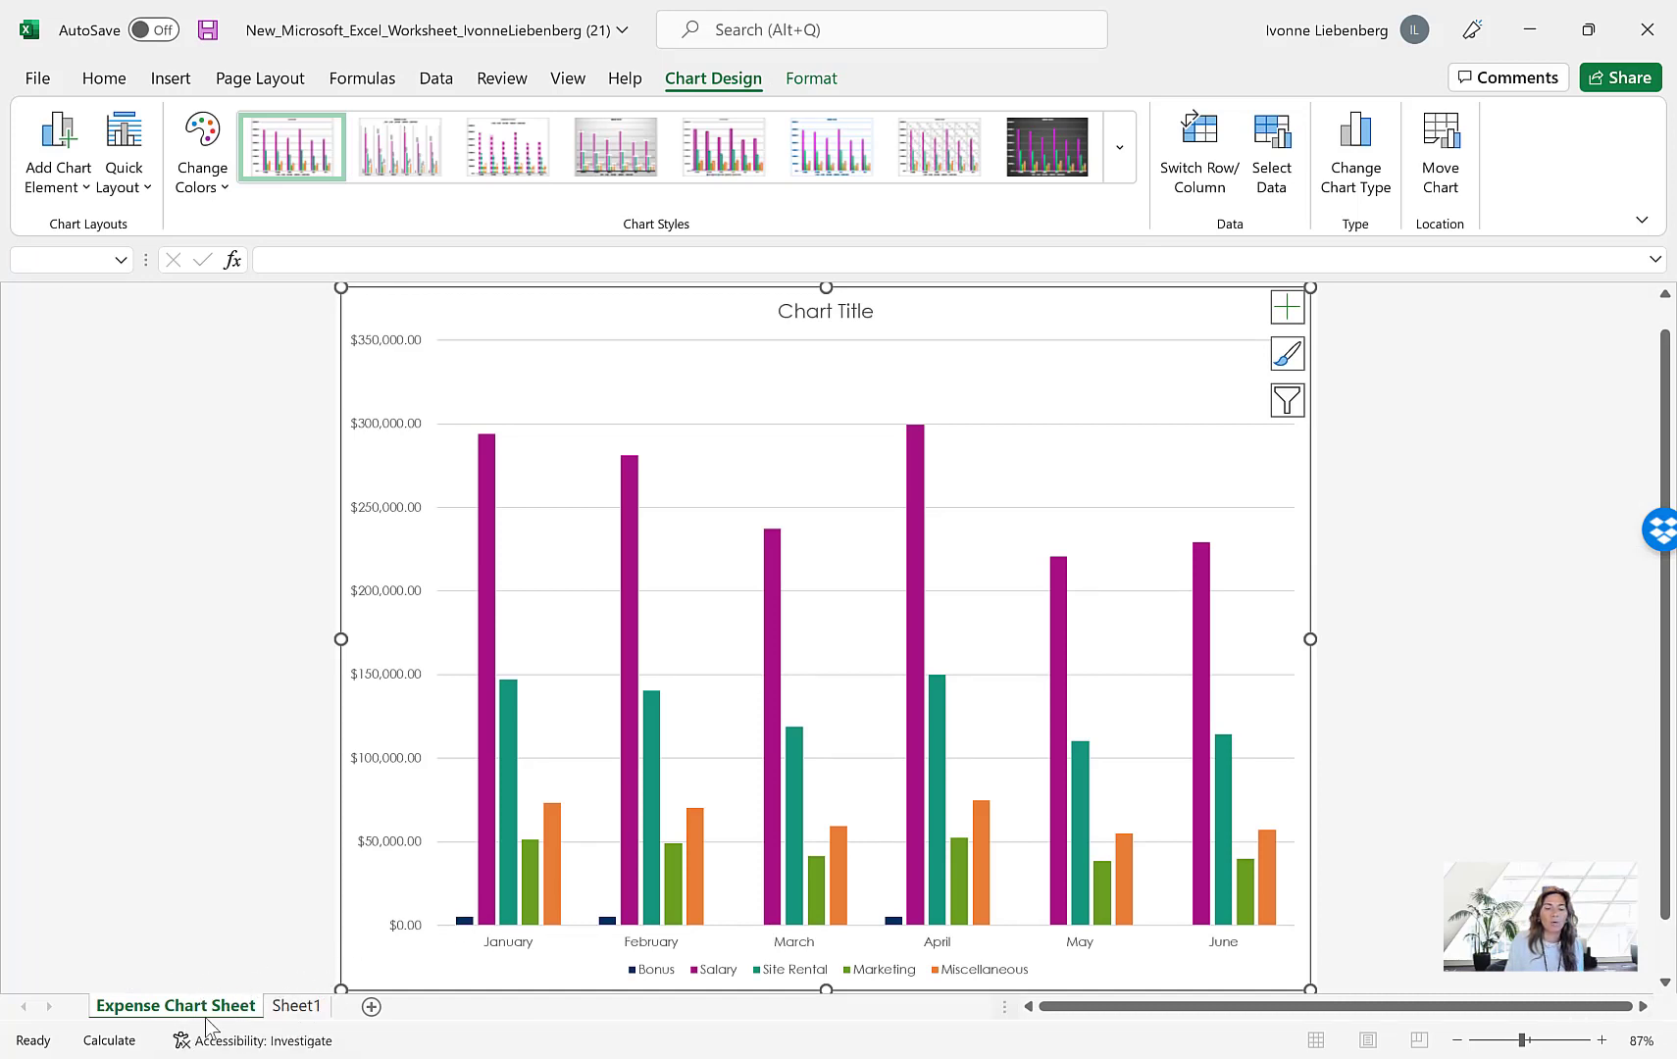
{"action": "left_click", "coordinate": [299, 1004]}
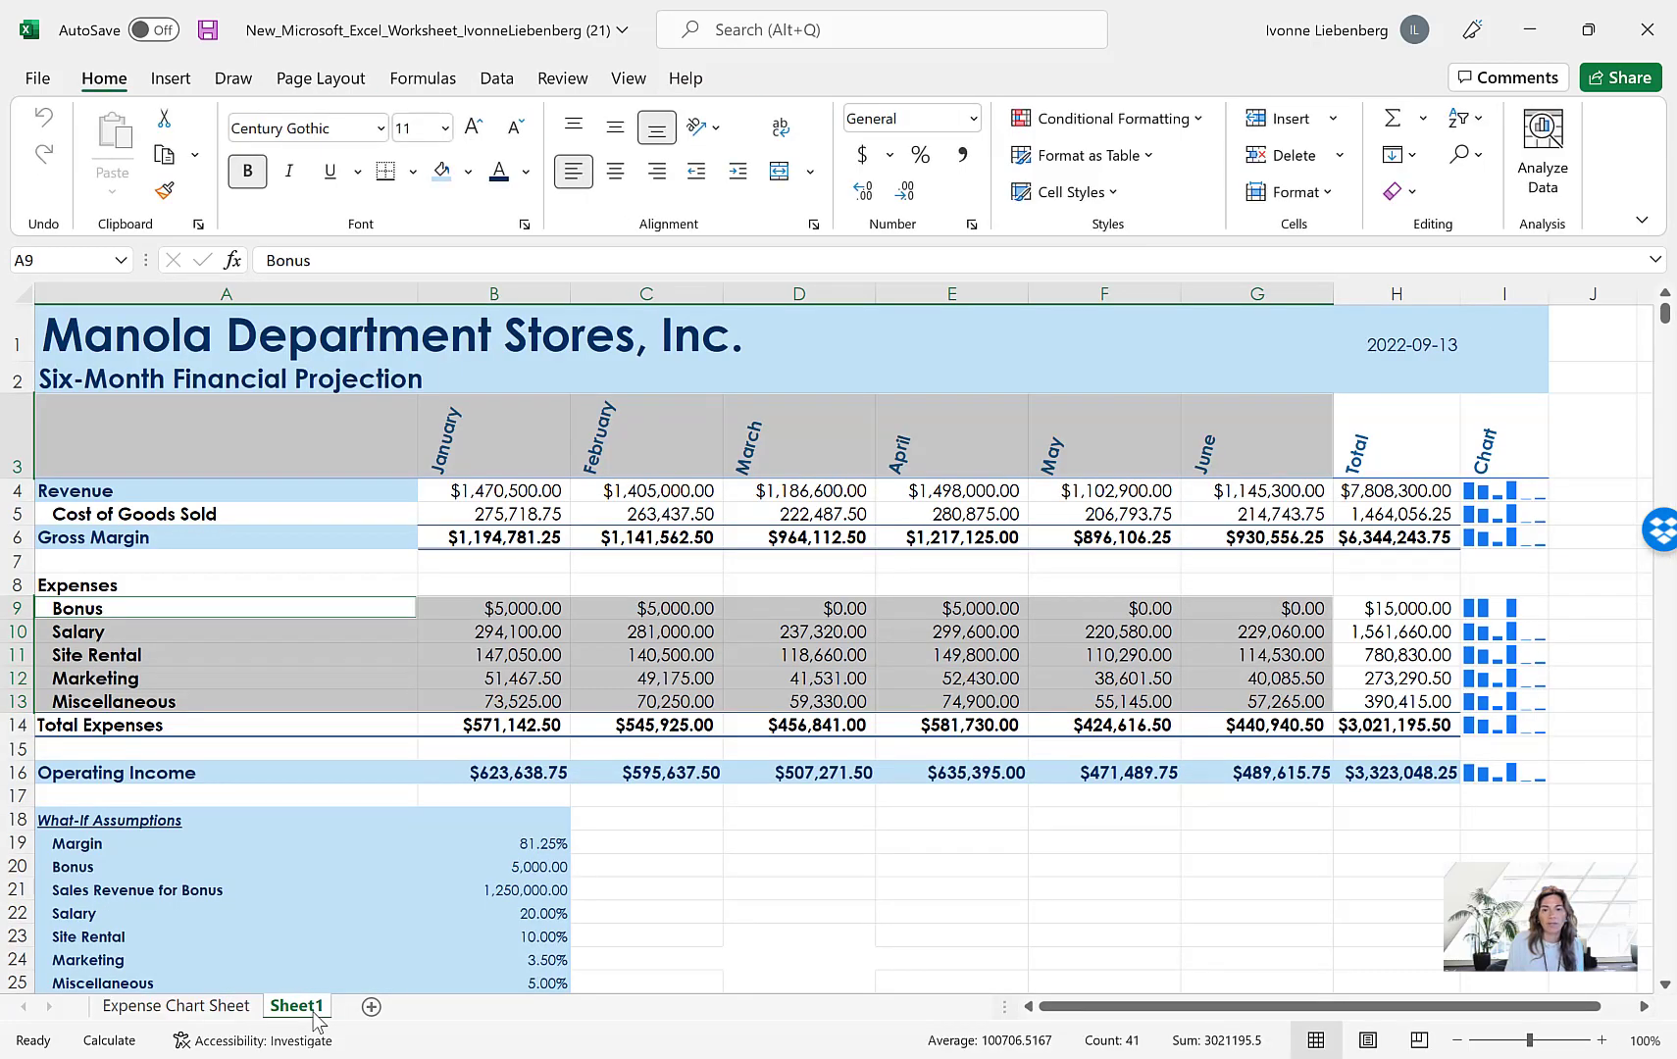
{"action": "left_click", "coordinate": [221, 1010]}
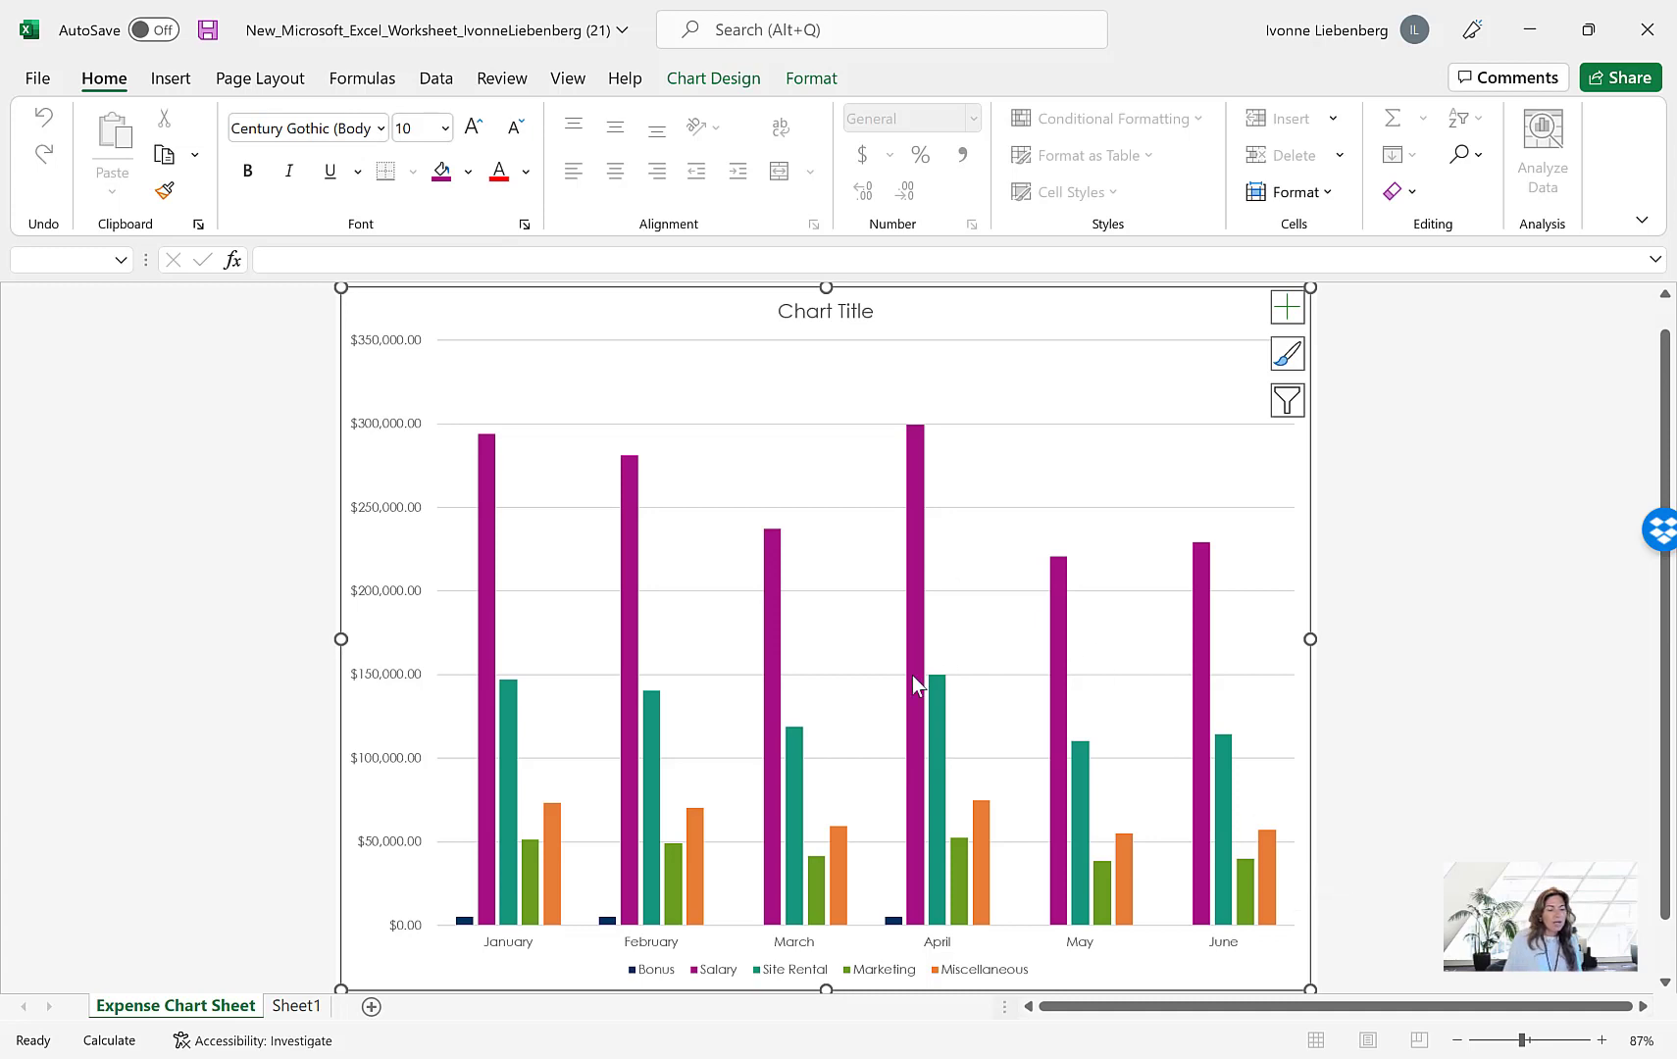
Replace the placeholder chart title with Six-Month Projected Expenses
{"action": "mouse_move", "coordinate": [912, 676]}
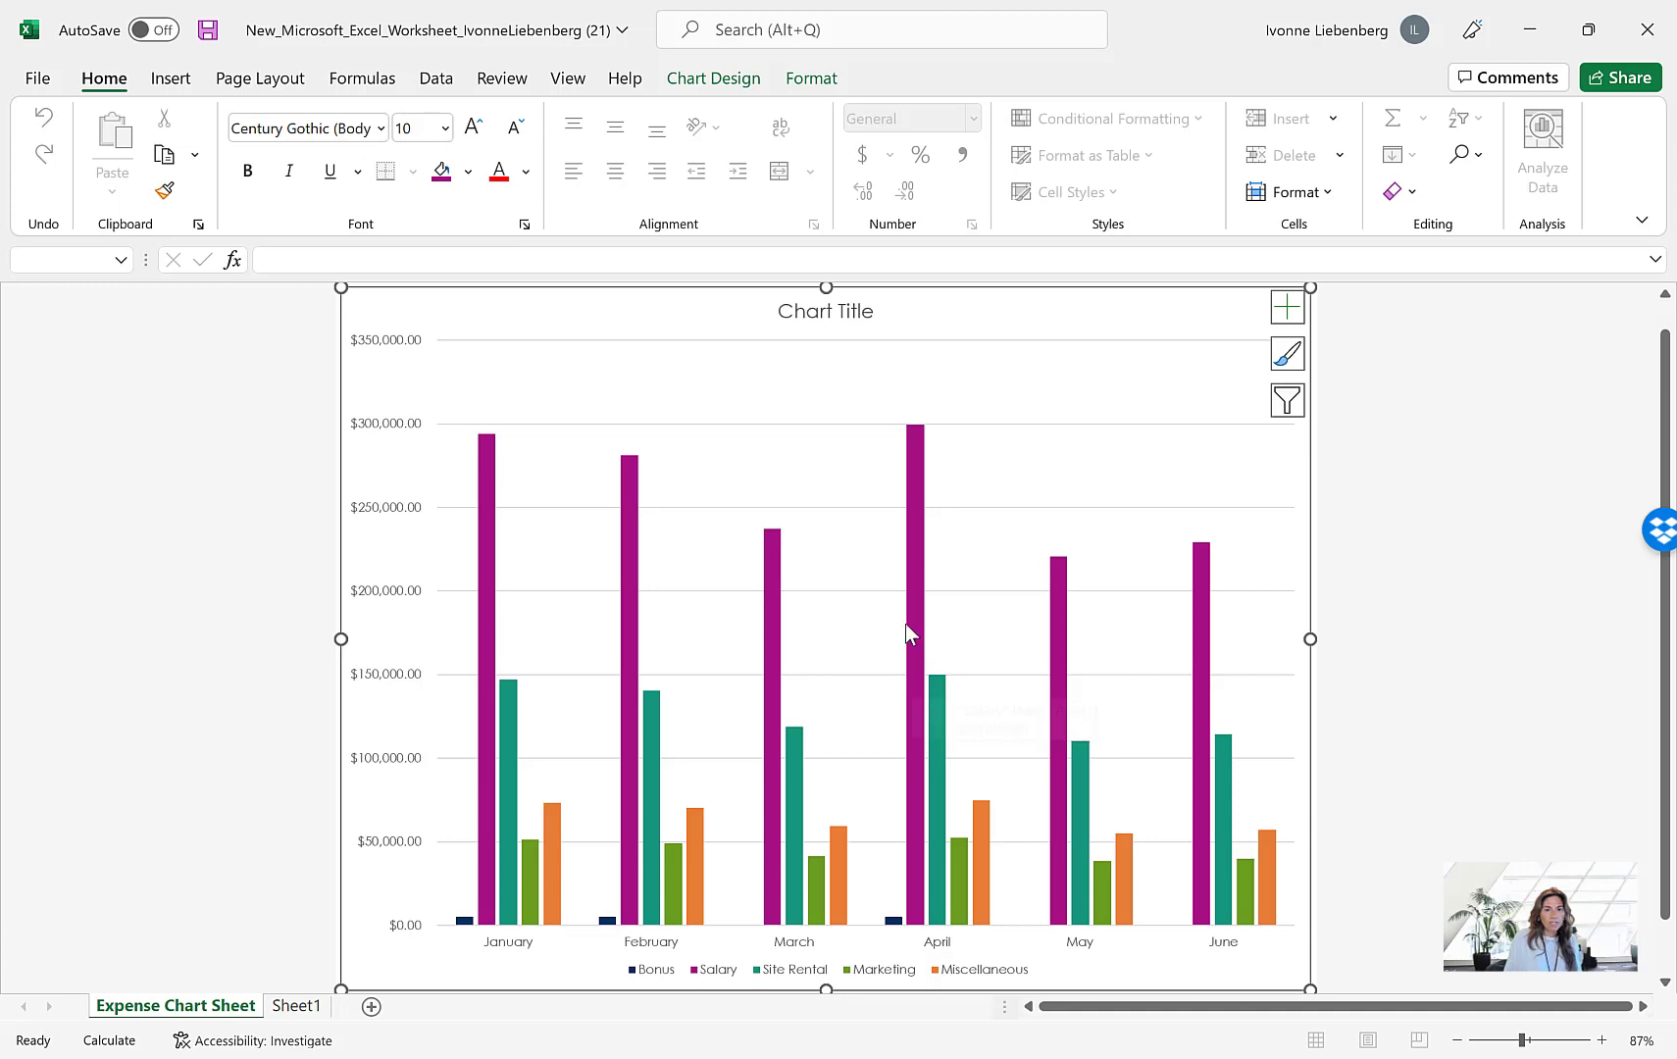
{"action": "left_click", "coordinate": [844, 314]}
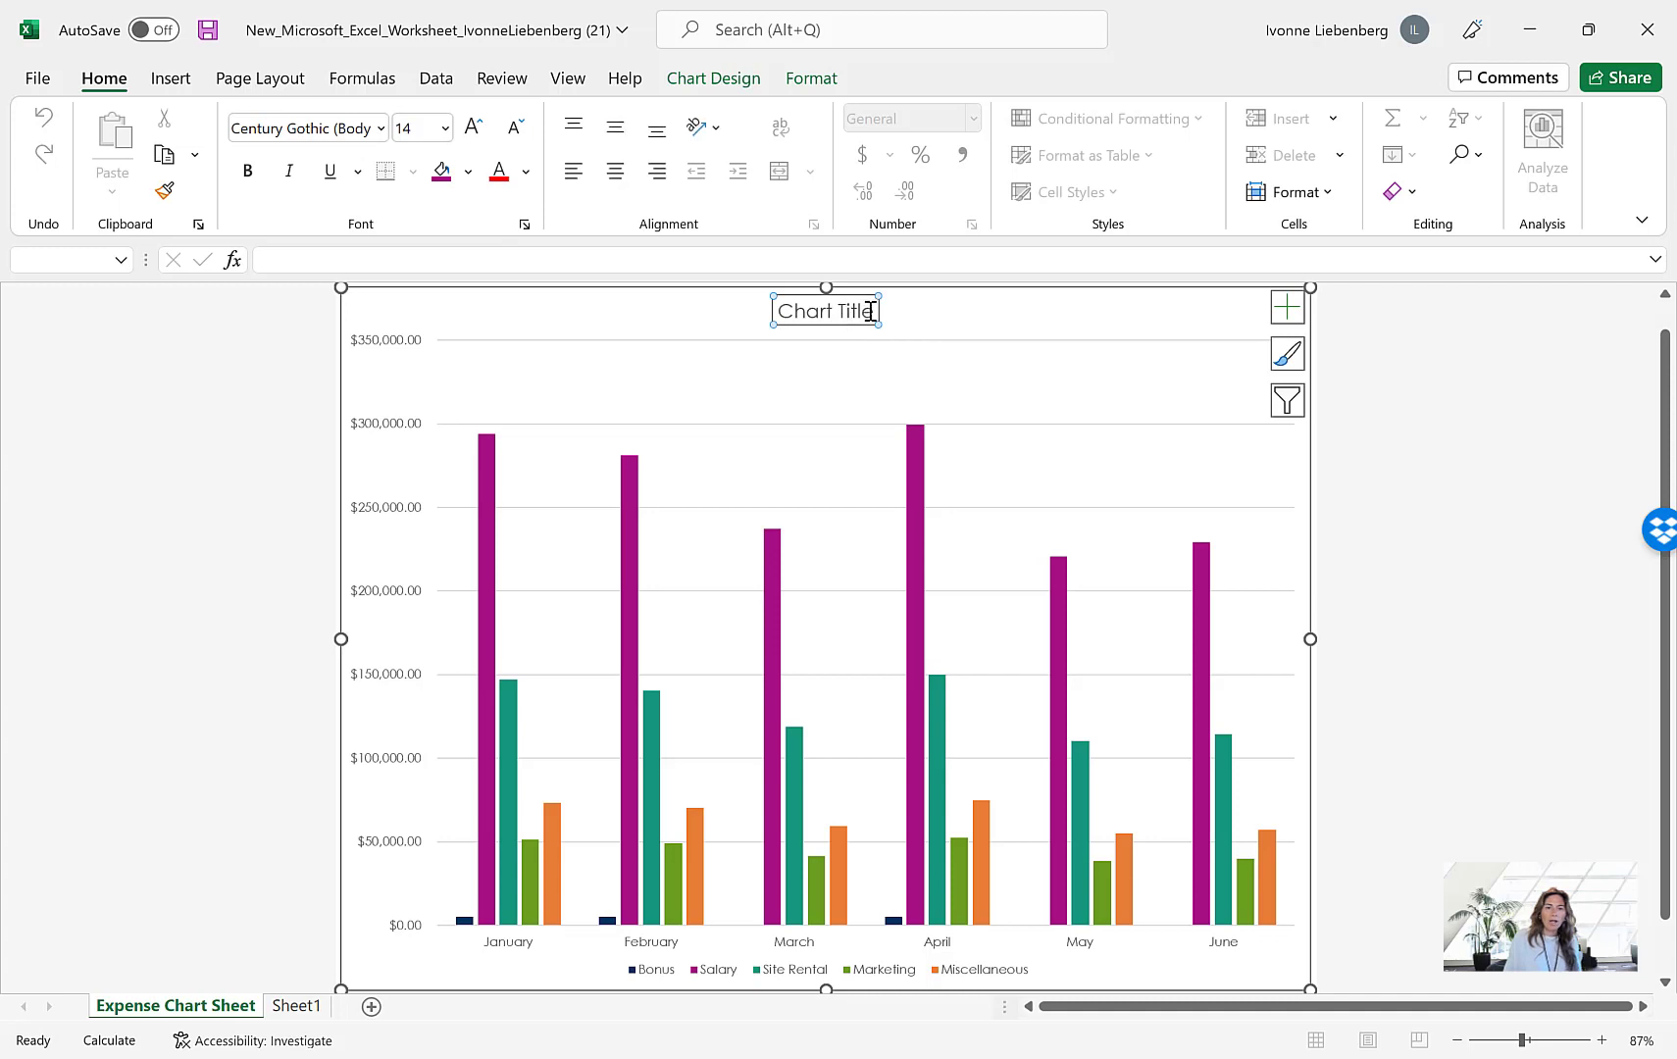
{"action": "left_click_drag", "start_coordinate": [875, 314], "coordinate": [779, 312]}
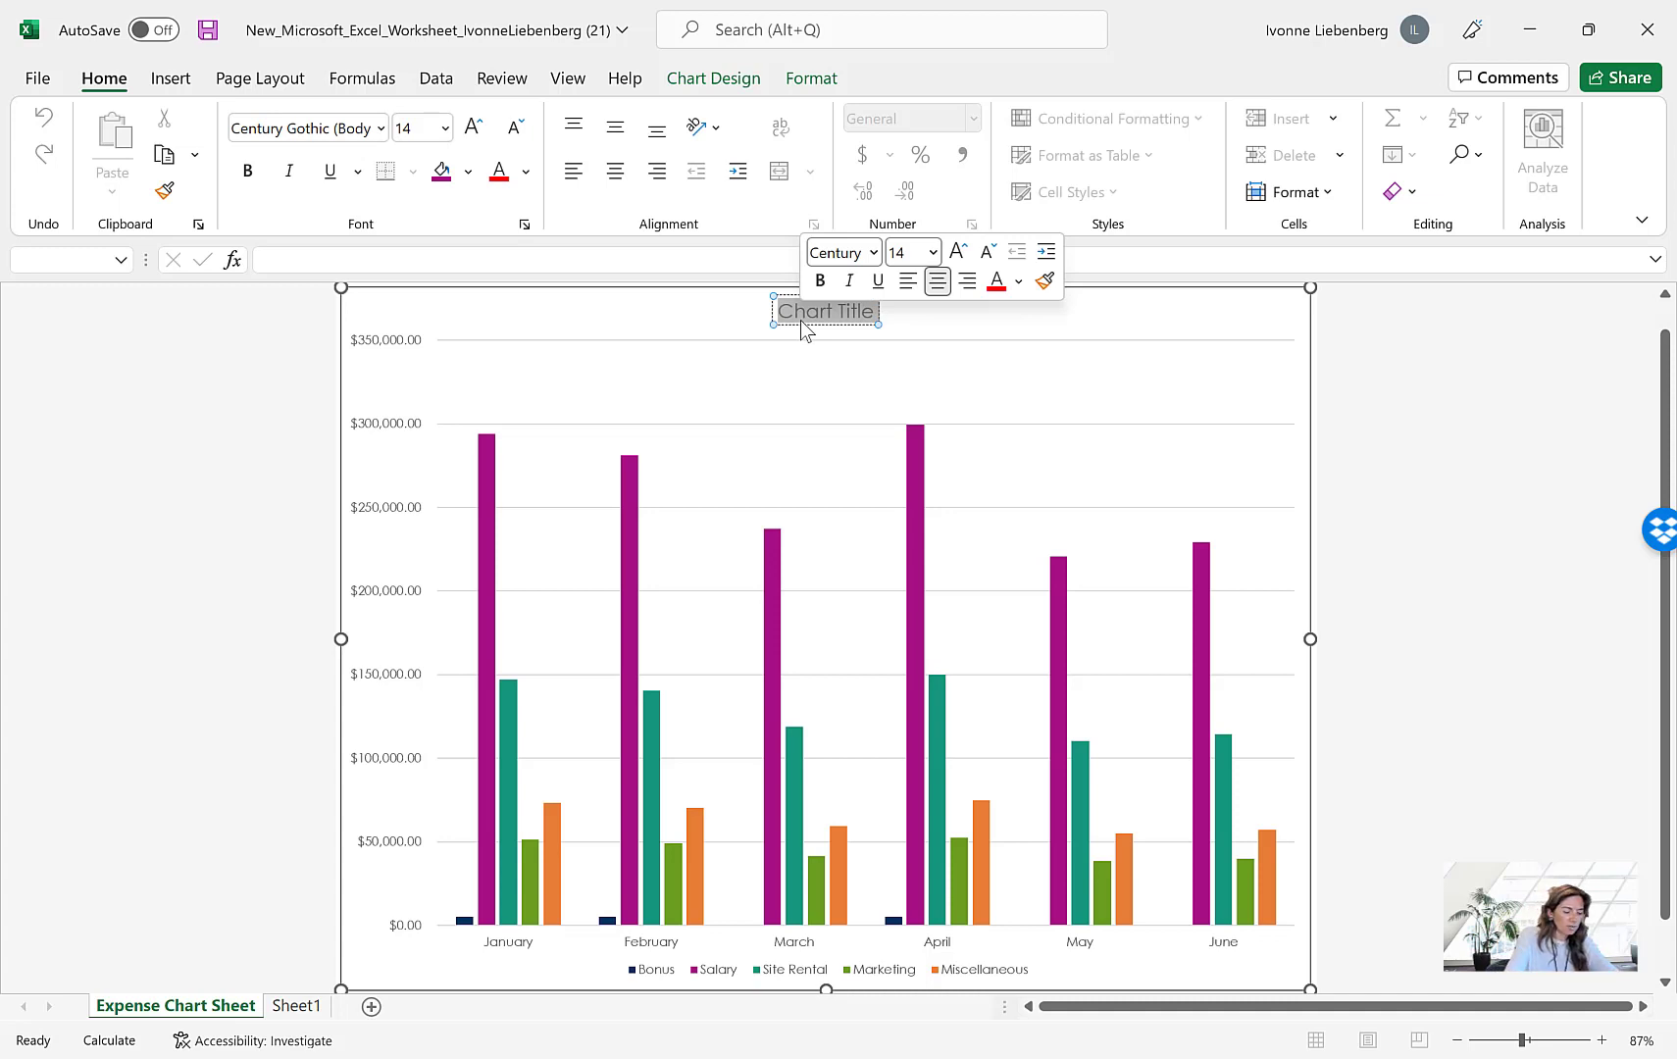
{"action": "type", "text": "Si"}
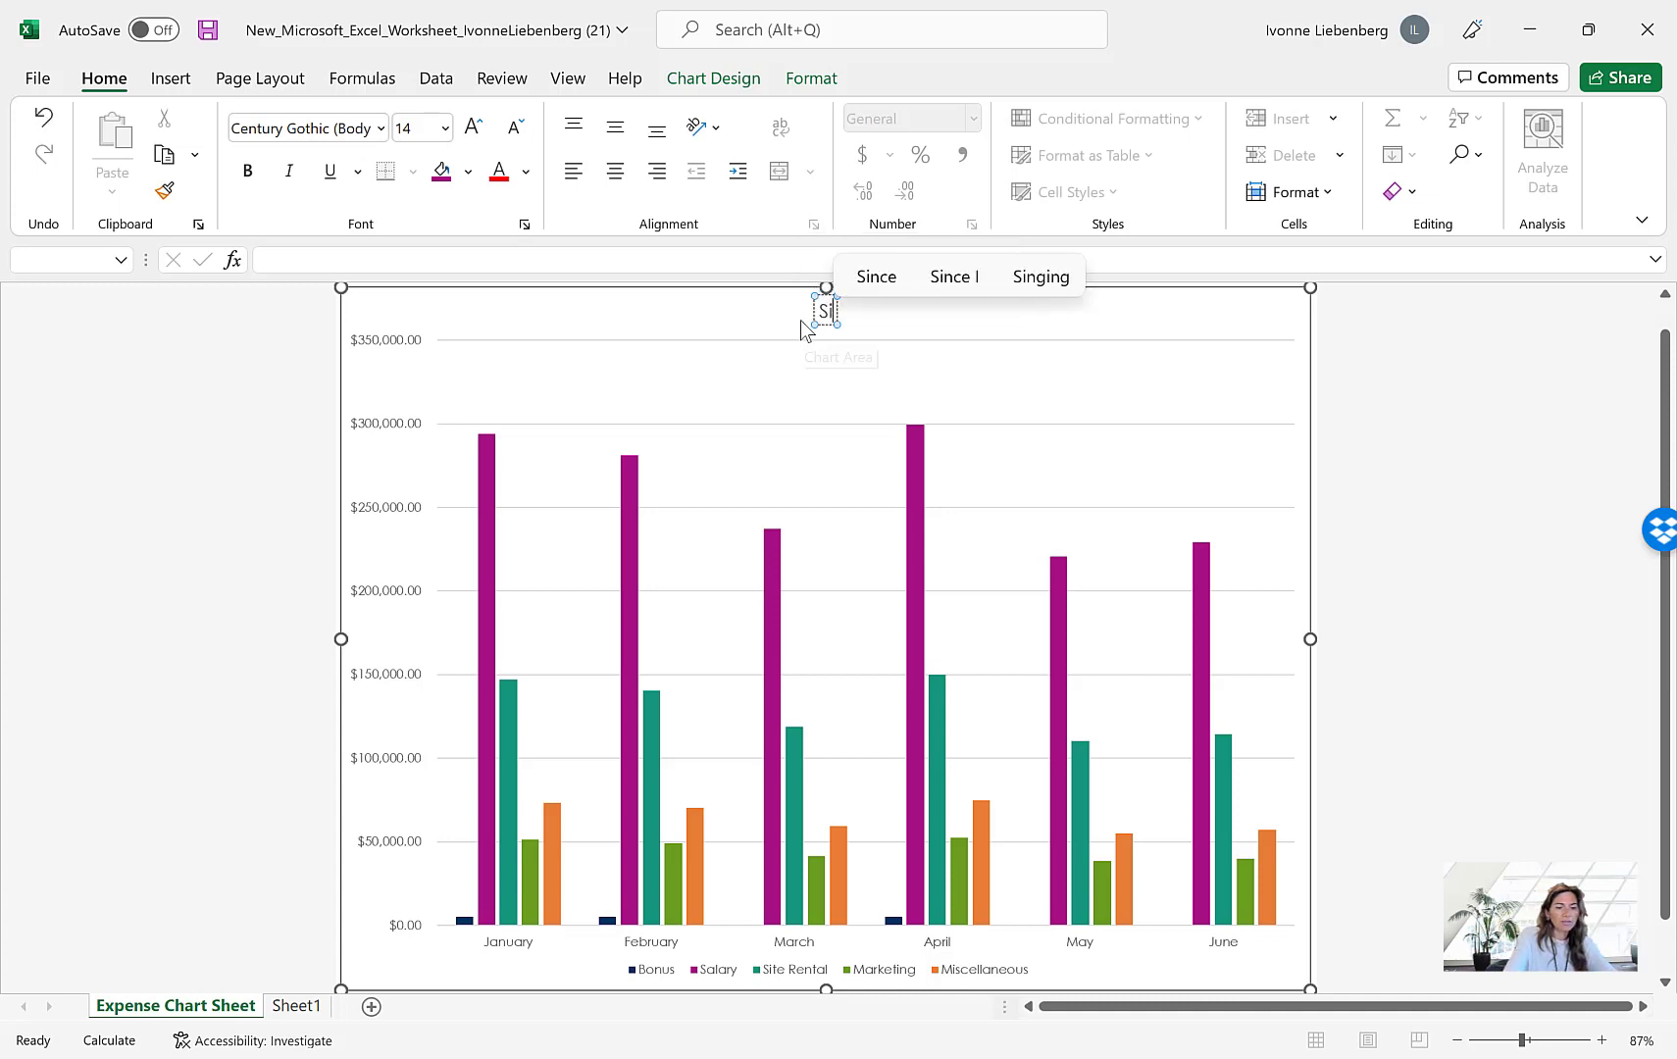
{"action": "type", "text": "x-Month"}
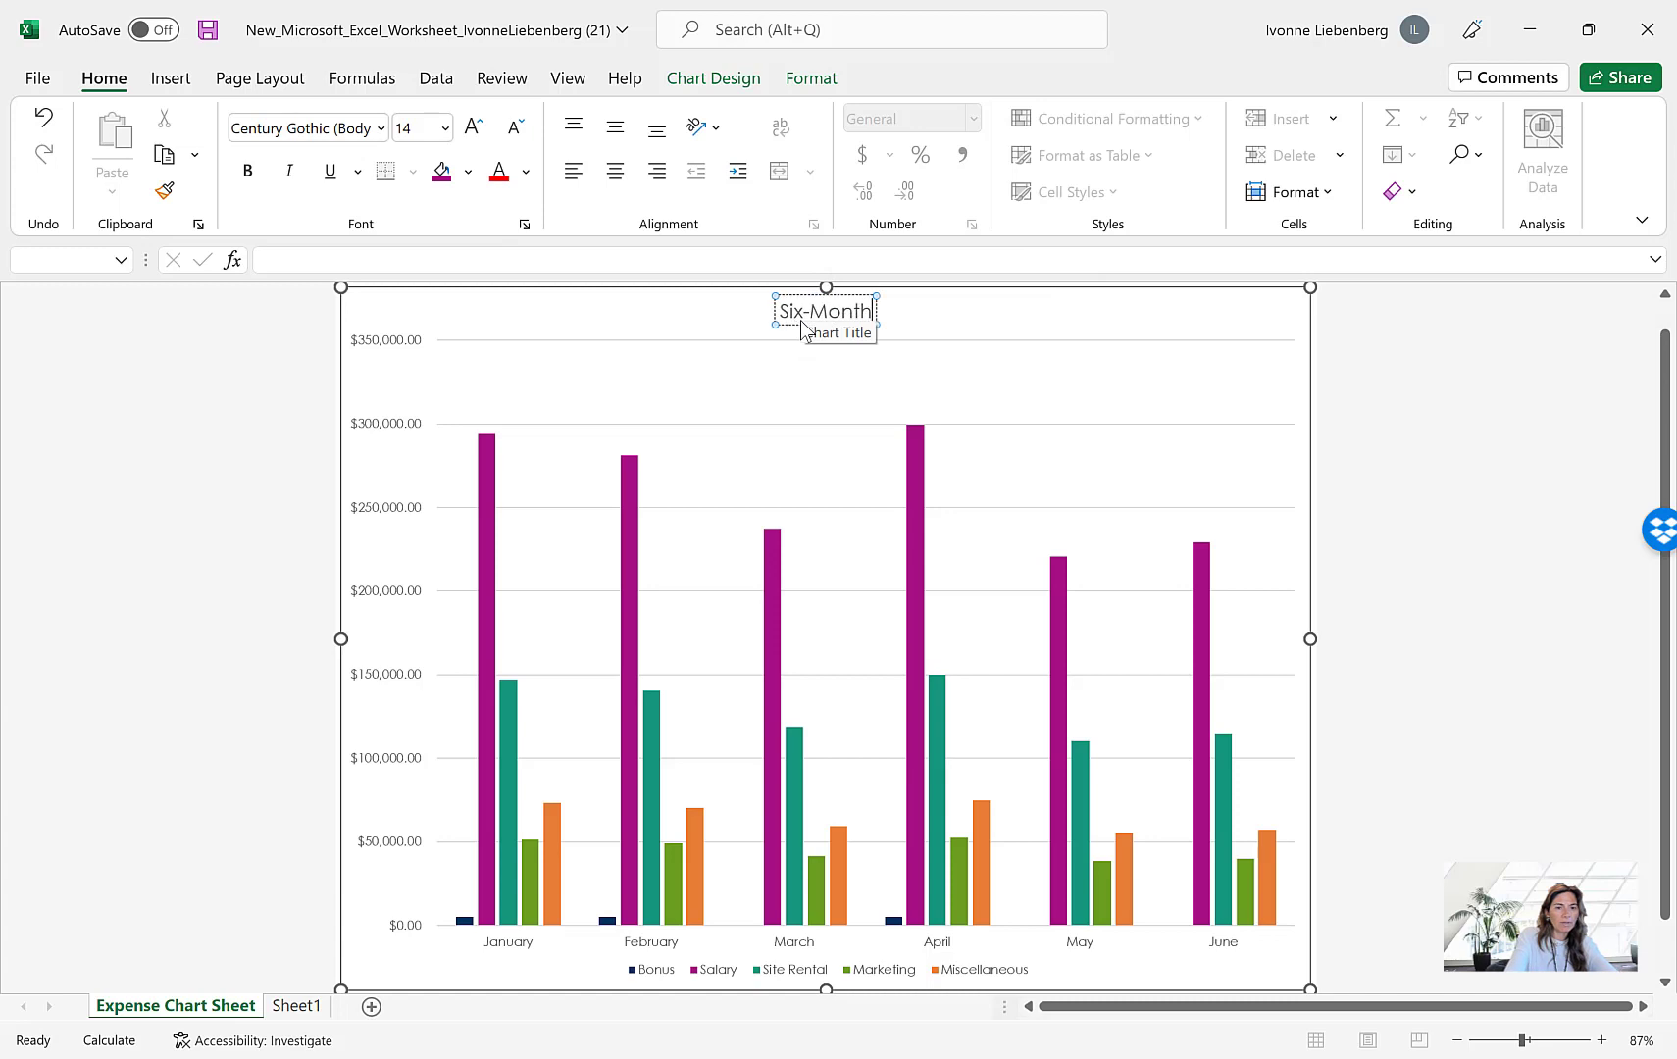
{"action": "type", "text": " Pro"}
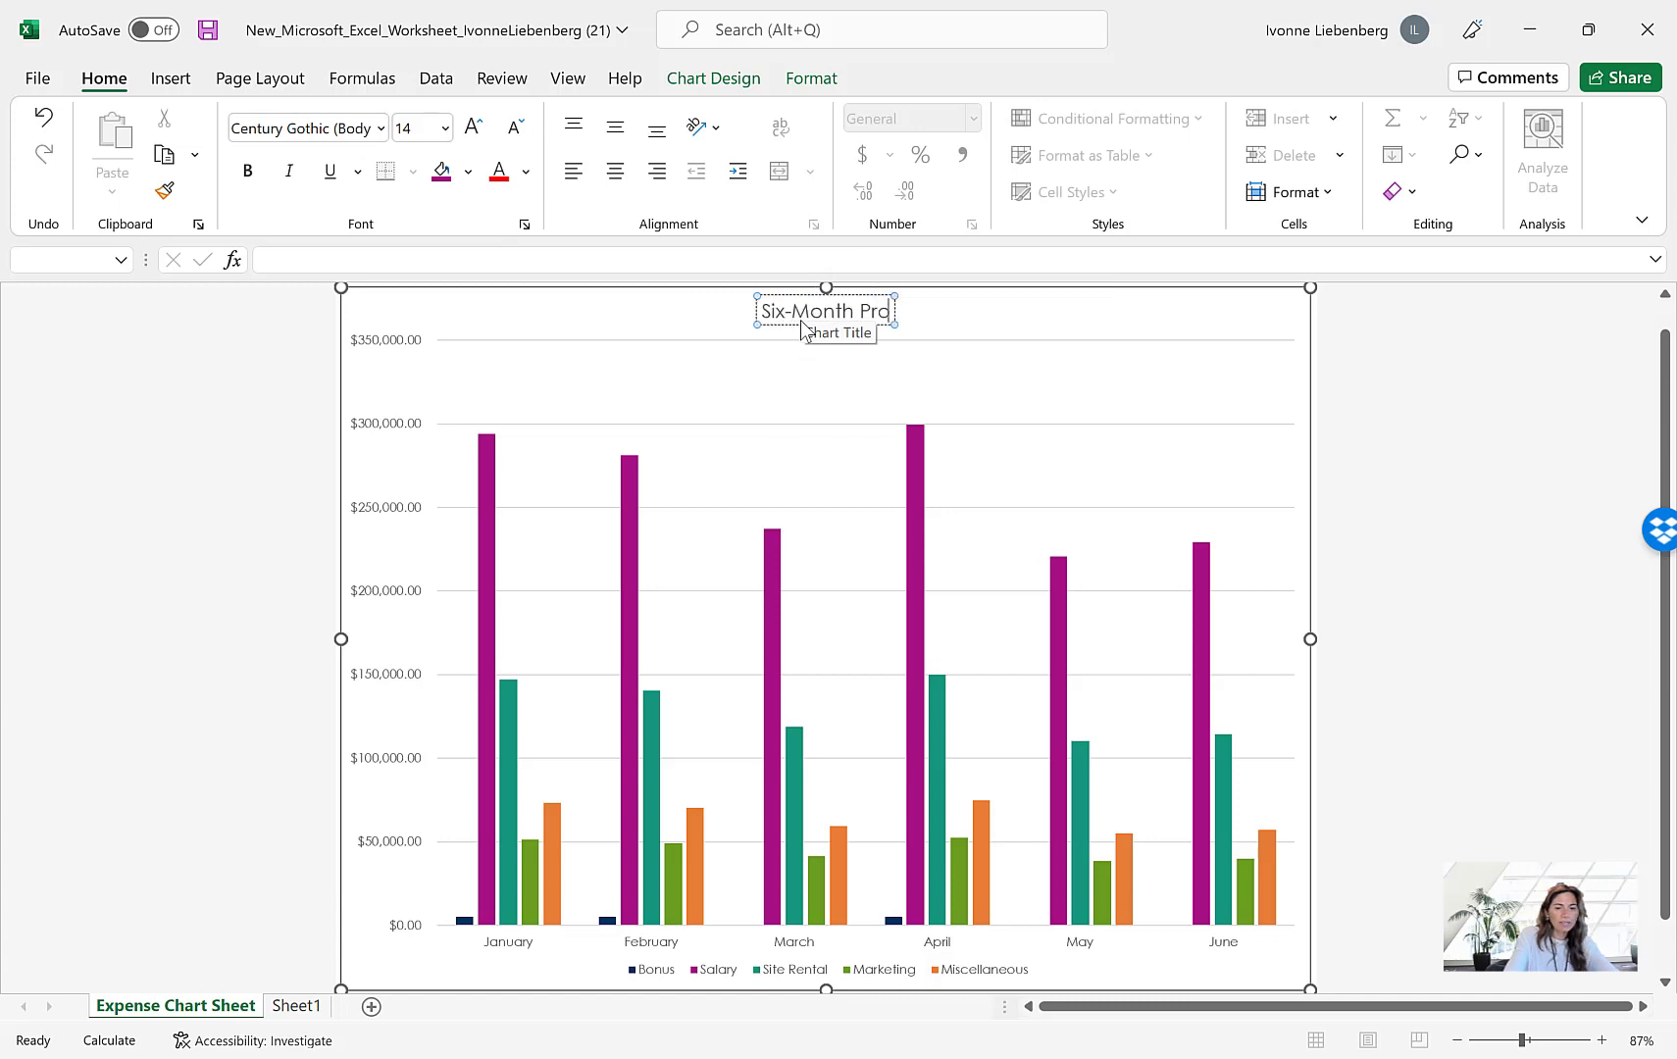
{"action": "type", "text": "jected"}
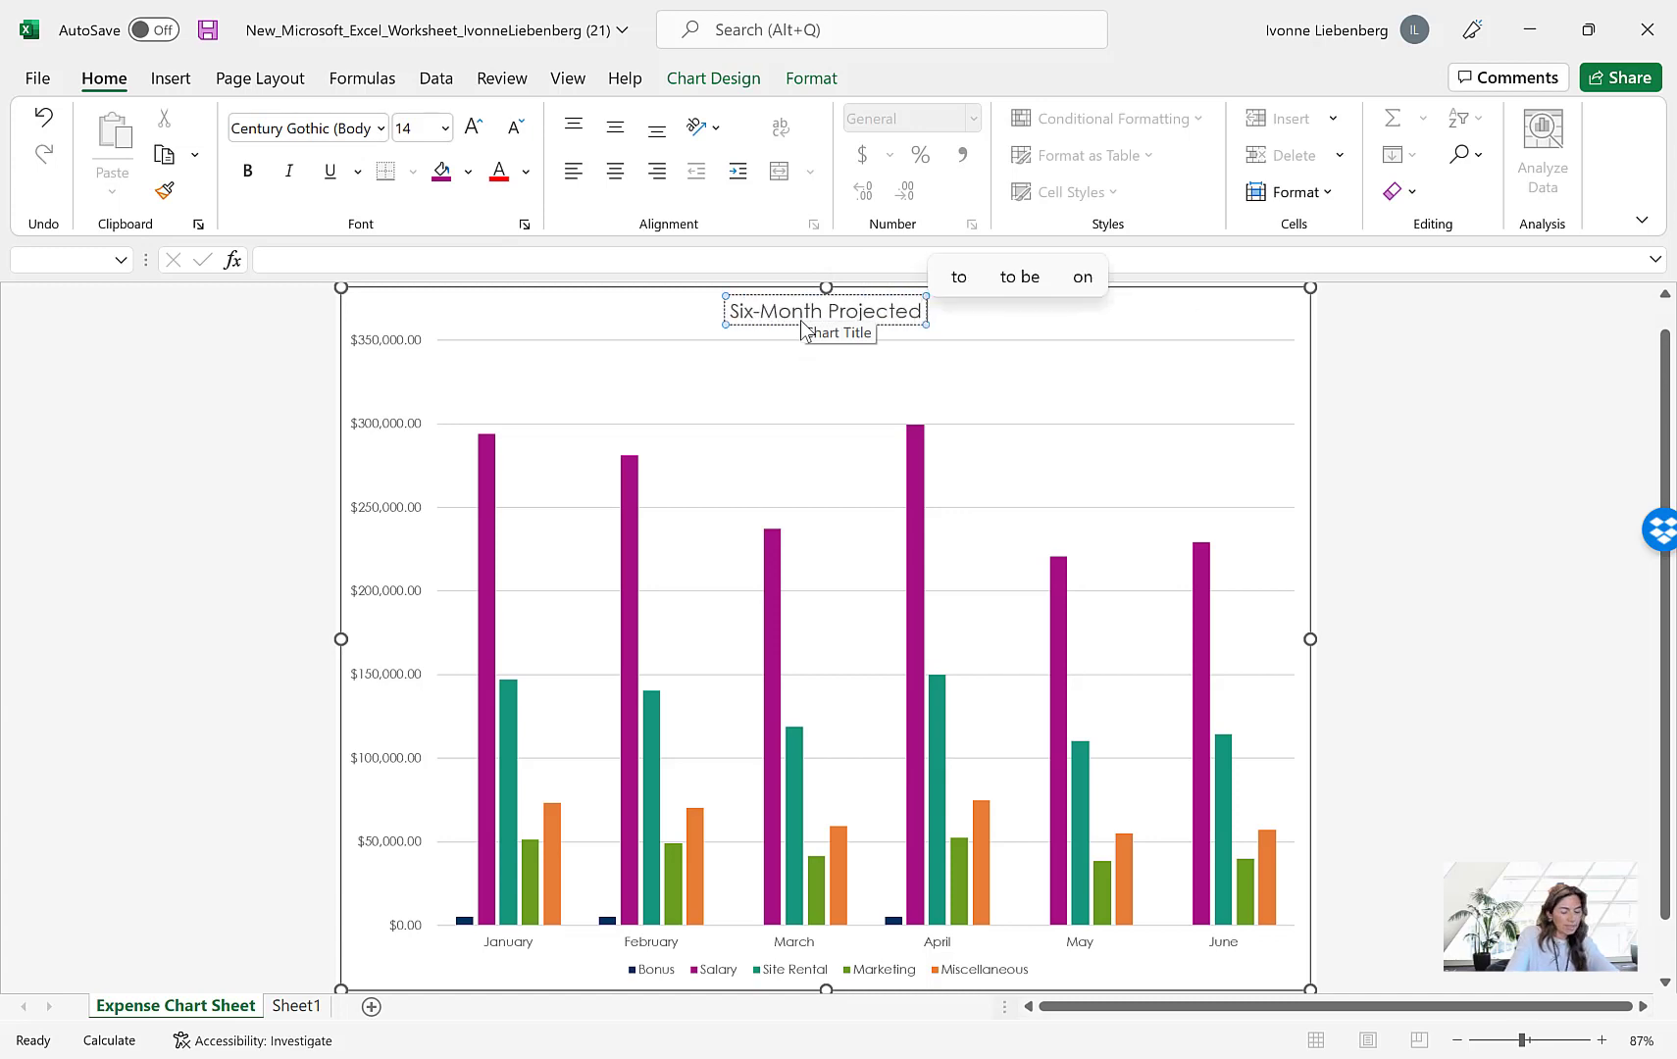
{"action": "type", "text": " Expenses"}
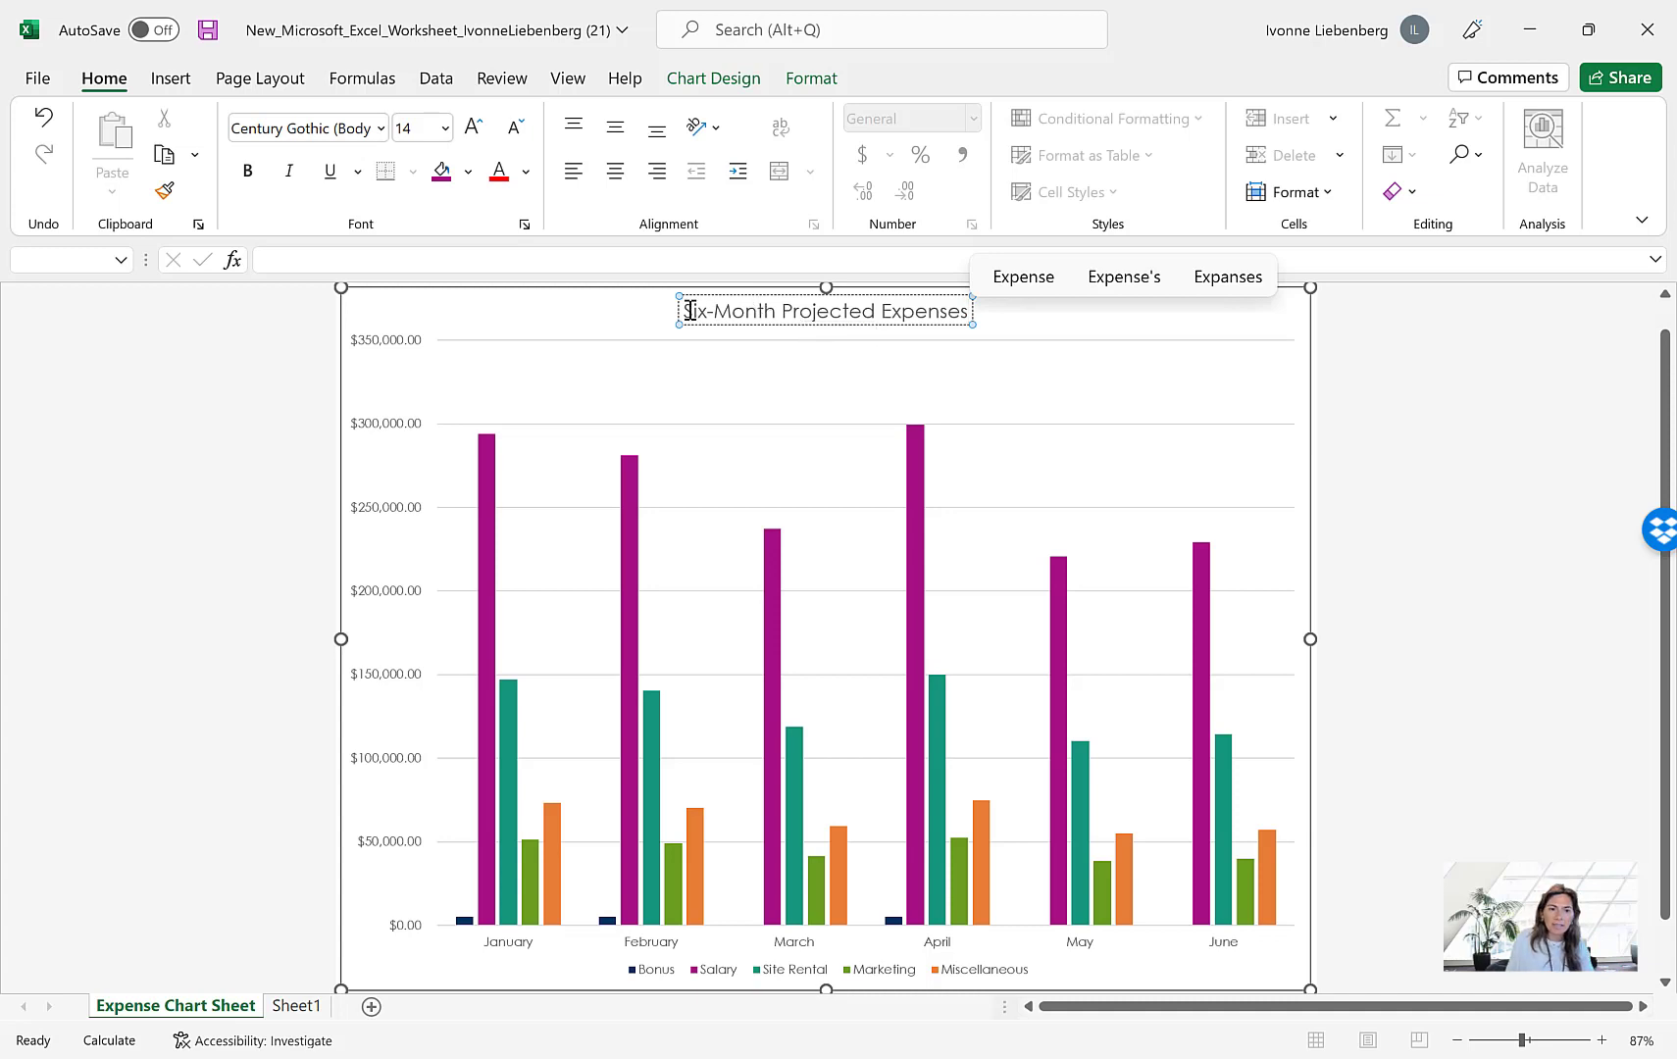
Underline the entire chart title text and deselect the chart
{"action": "left_click_drag", "start_coordinate": [687, 312], "coordinate": [969, 314]}
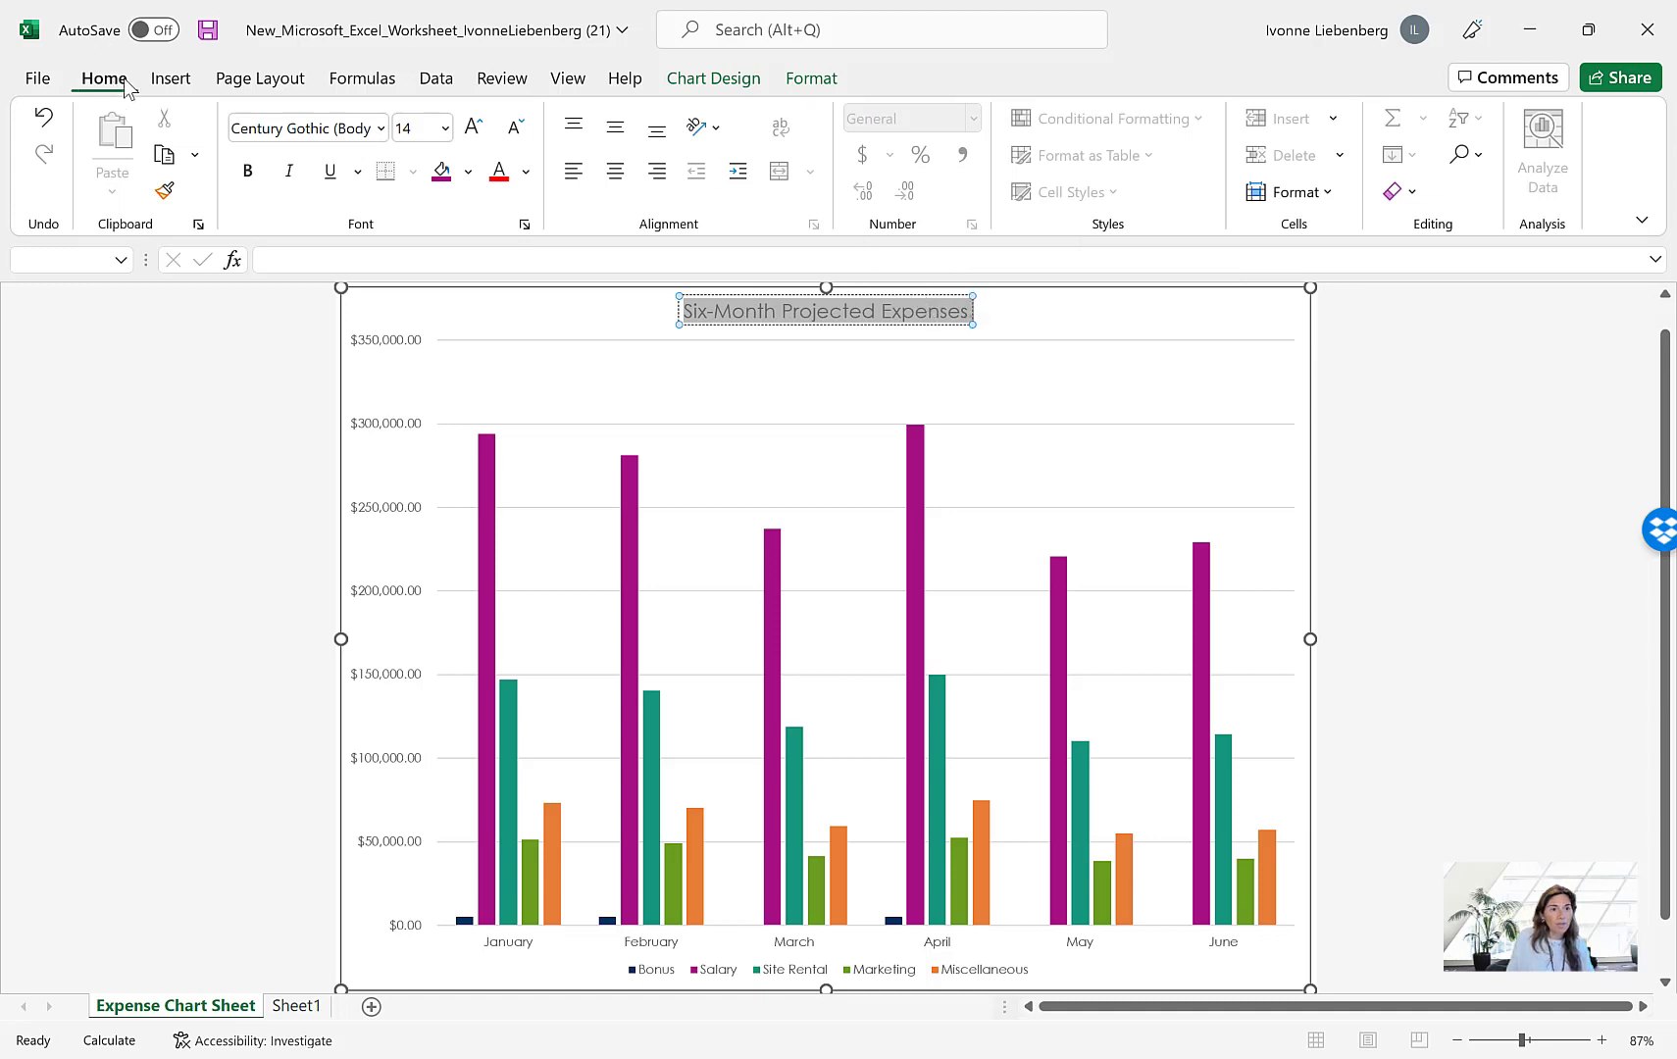
{"action": "left_click", "coordinate": [331, 171]}
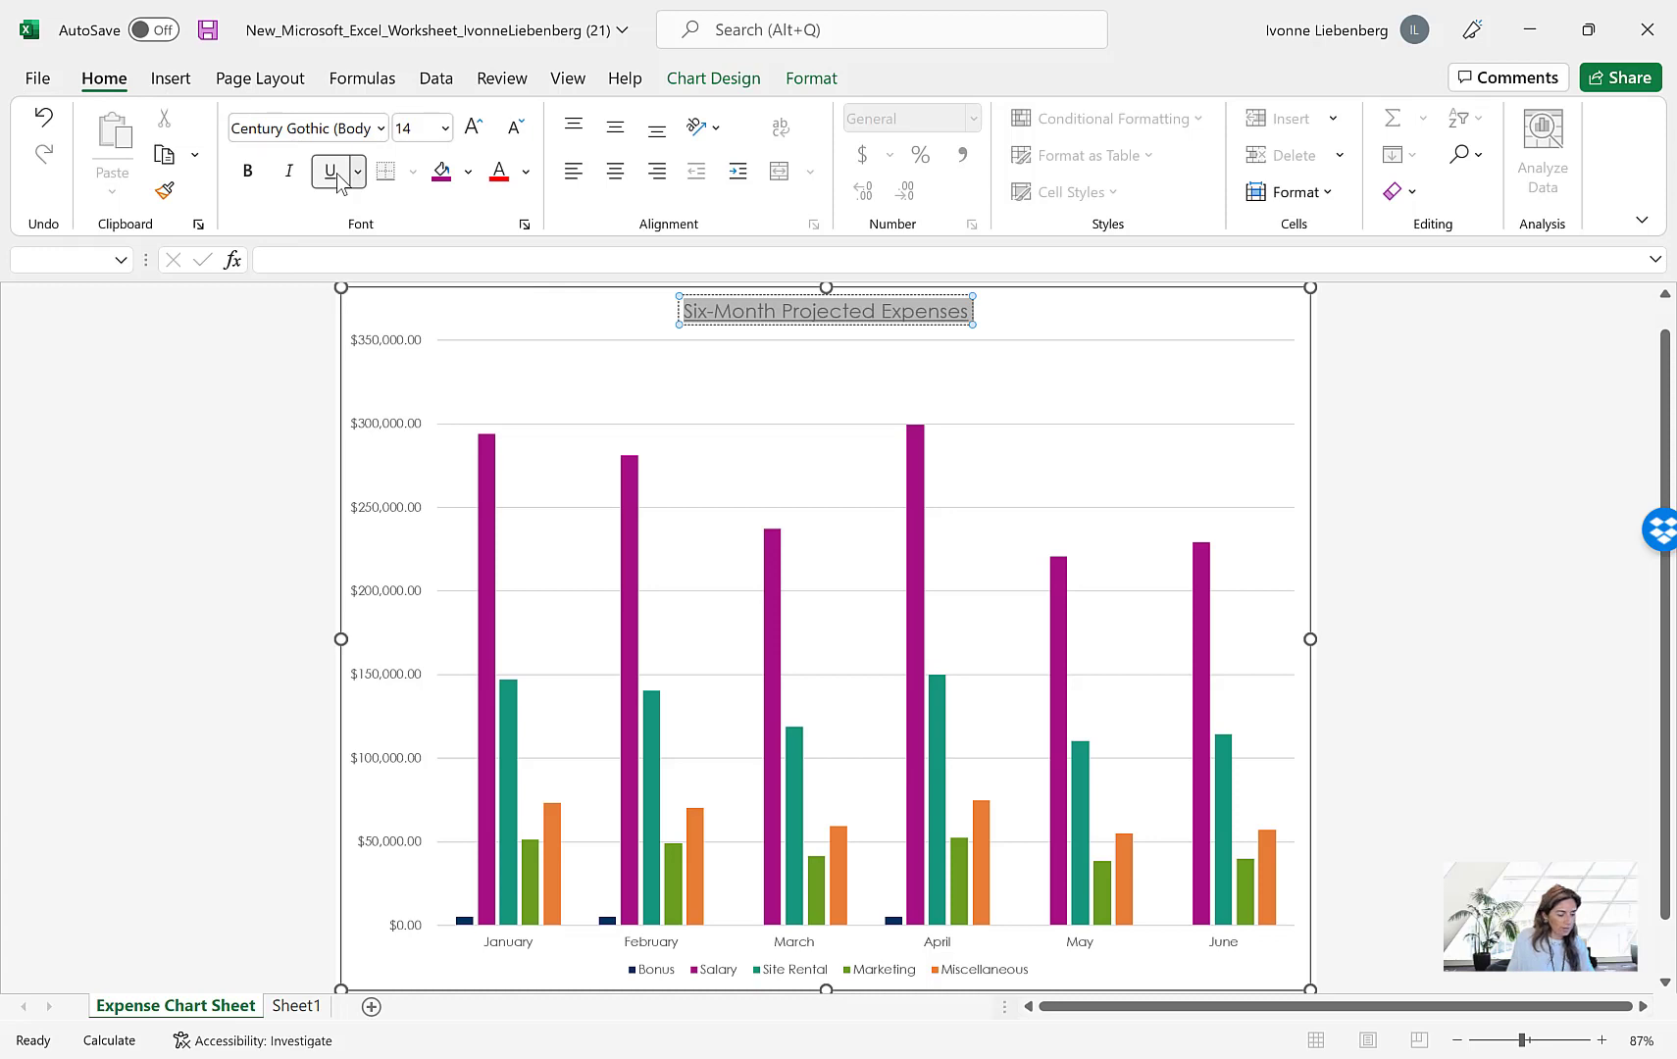
{"action": "left_click", "coordinate": [1417, 417]}
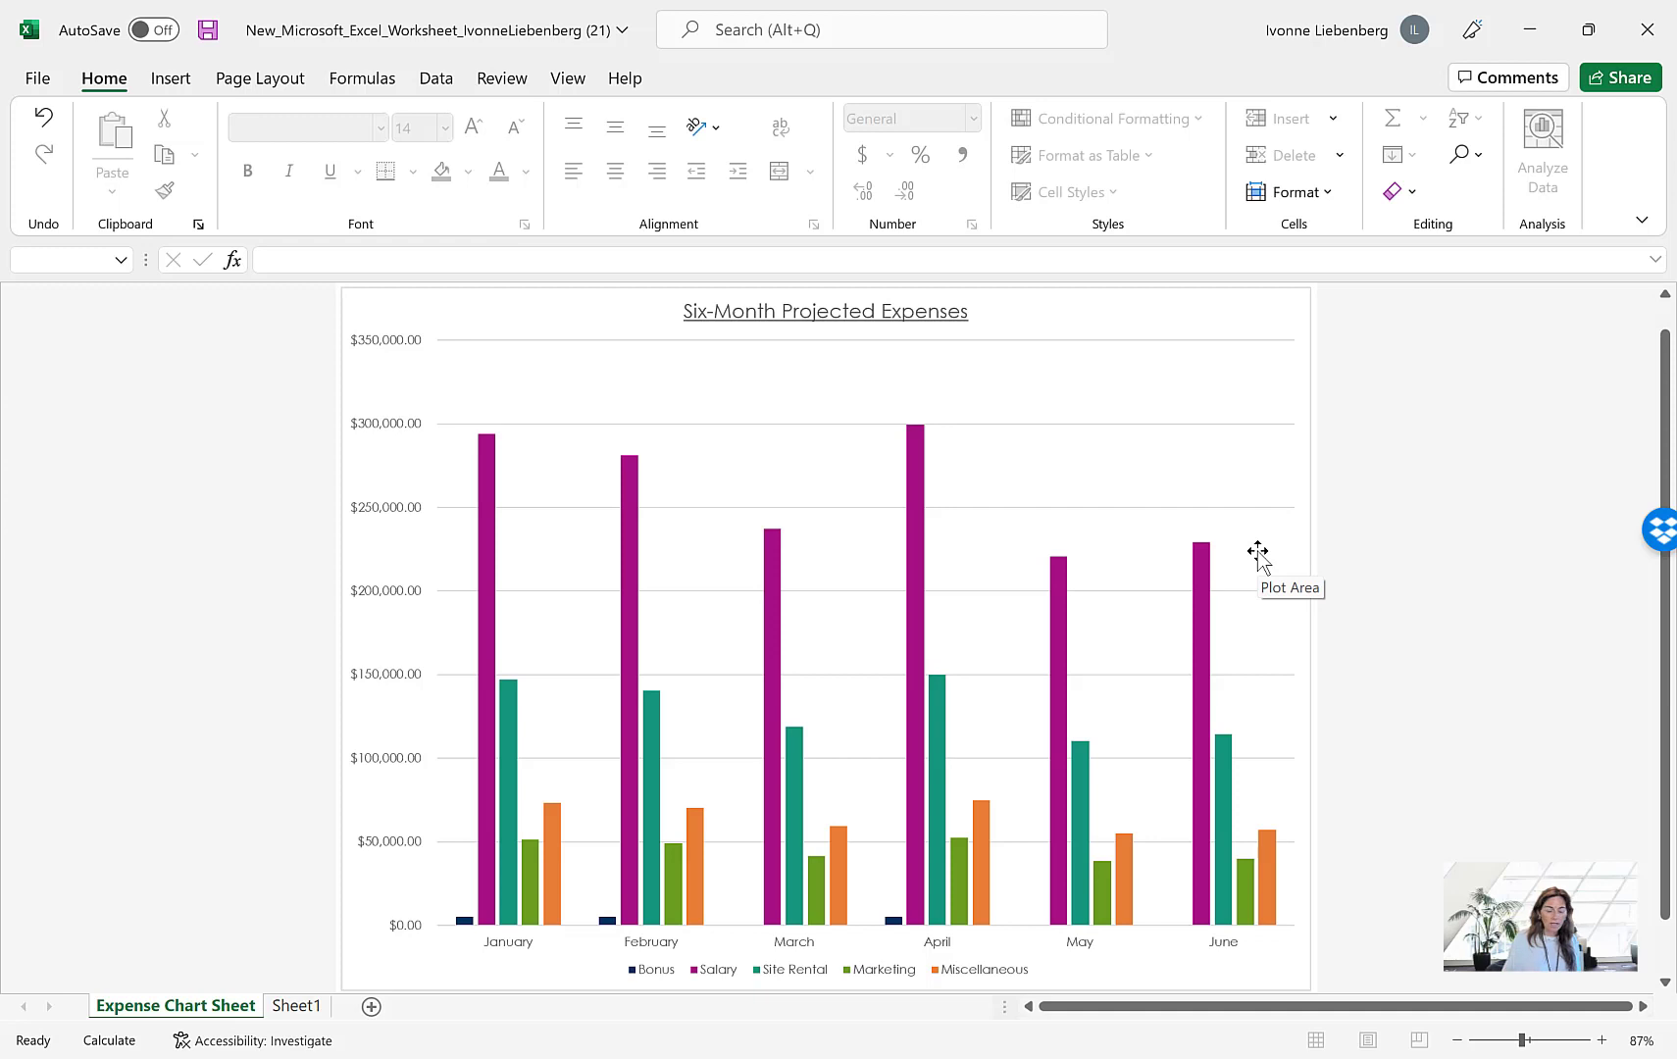
Select the whole chart area and add data labels to all columns at the Outside End position
{"action": "left_click", "coordinate": [1202, 387]}
{"action": "left_click", "coordinate": [1175, 318]}
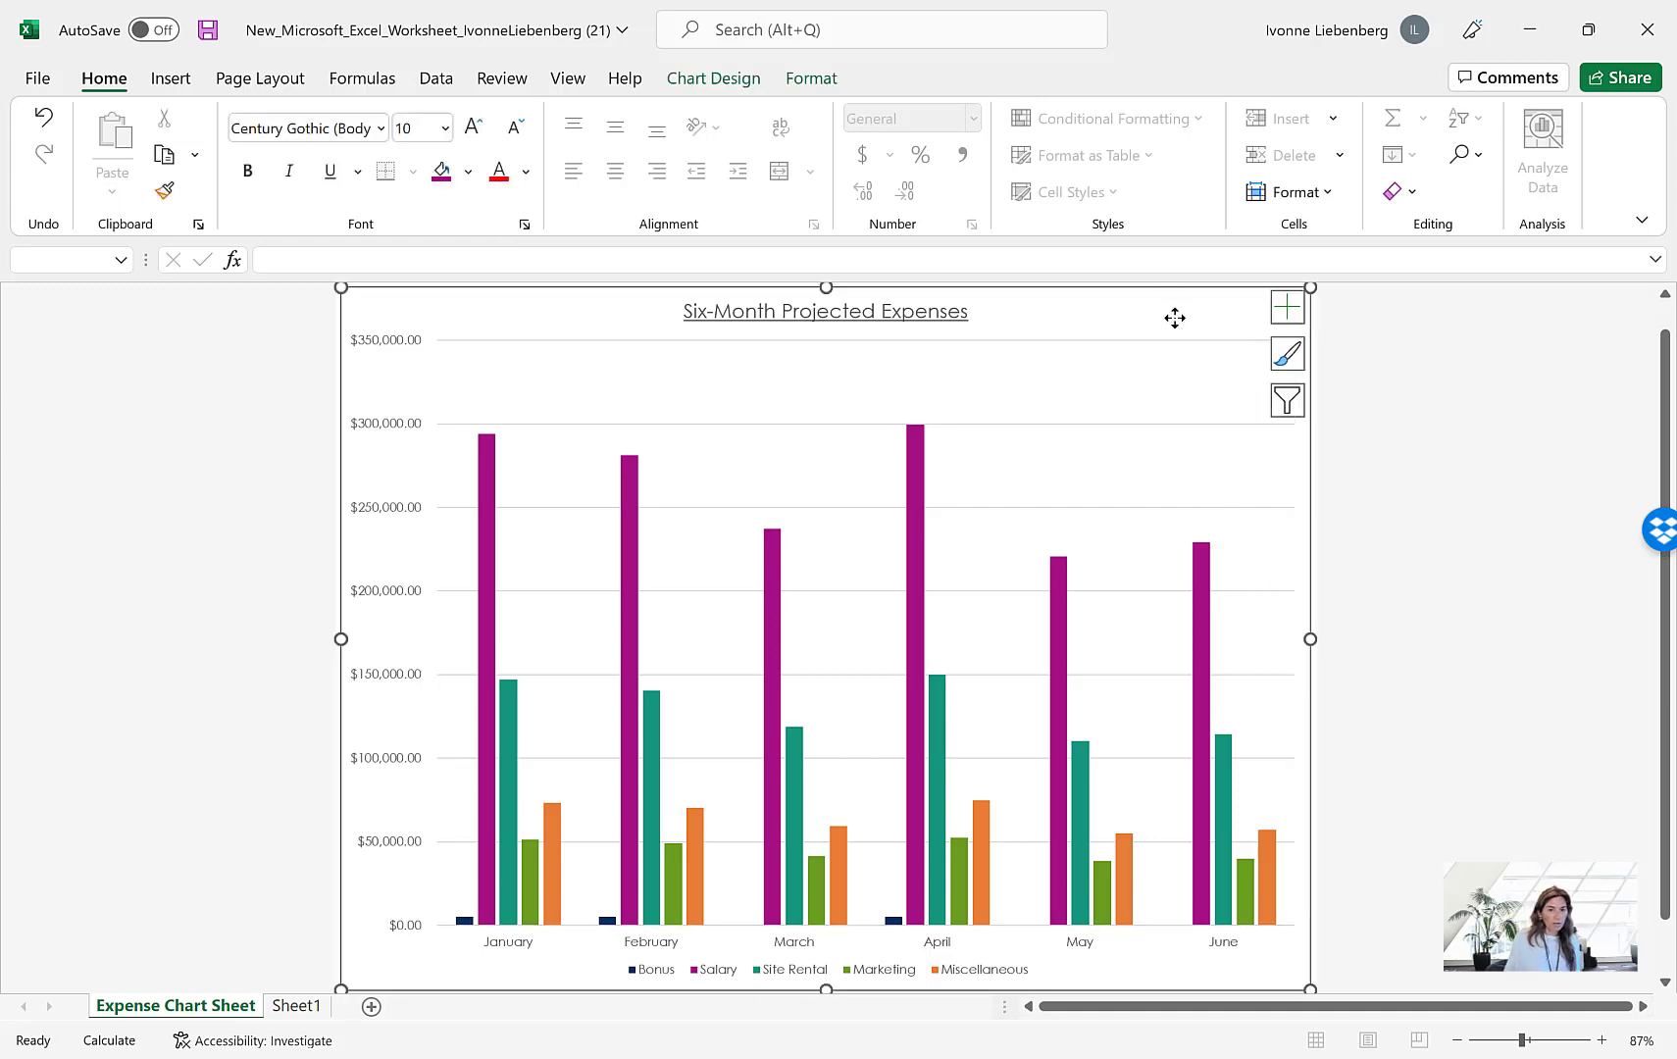
{"action": "left_click", "coordinate": [917, 624]}
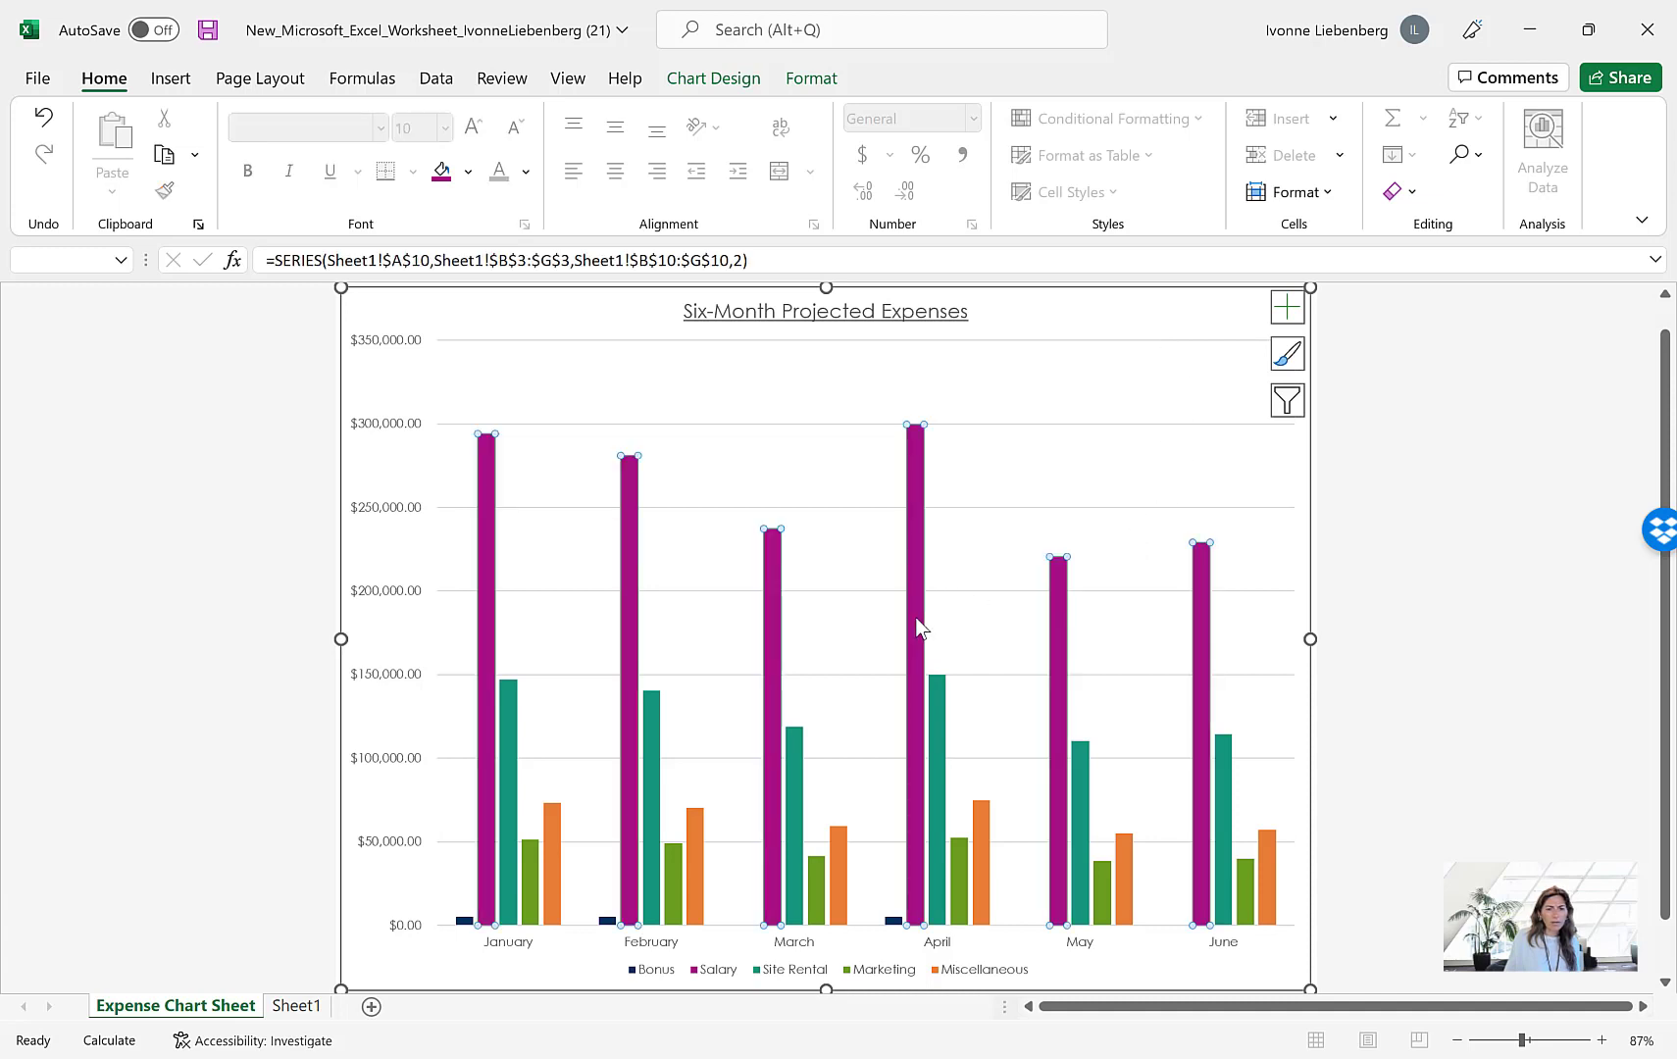
{"action": "left_click", "coordinate": [1166, 313]}
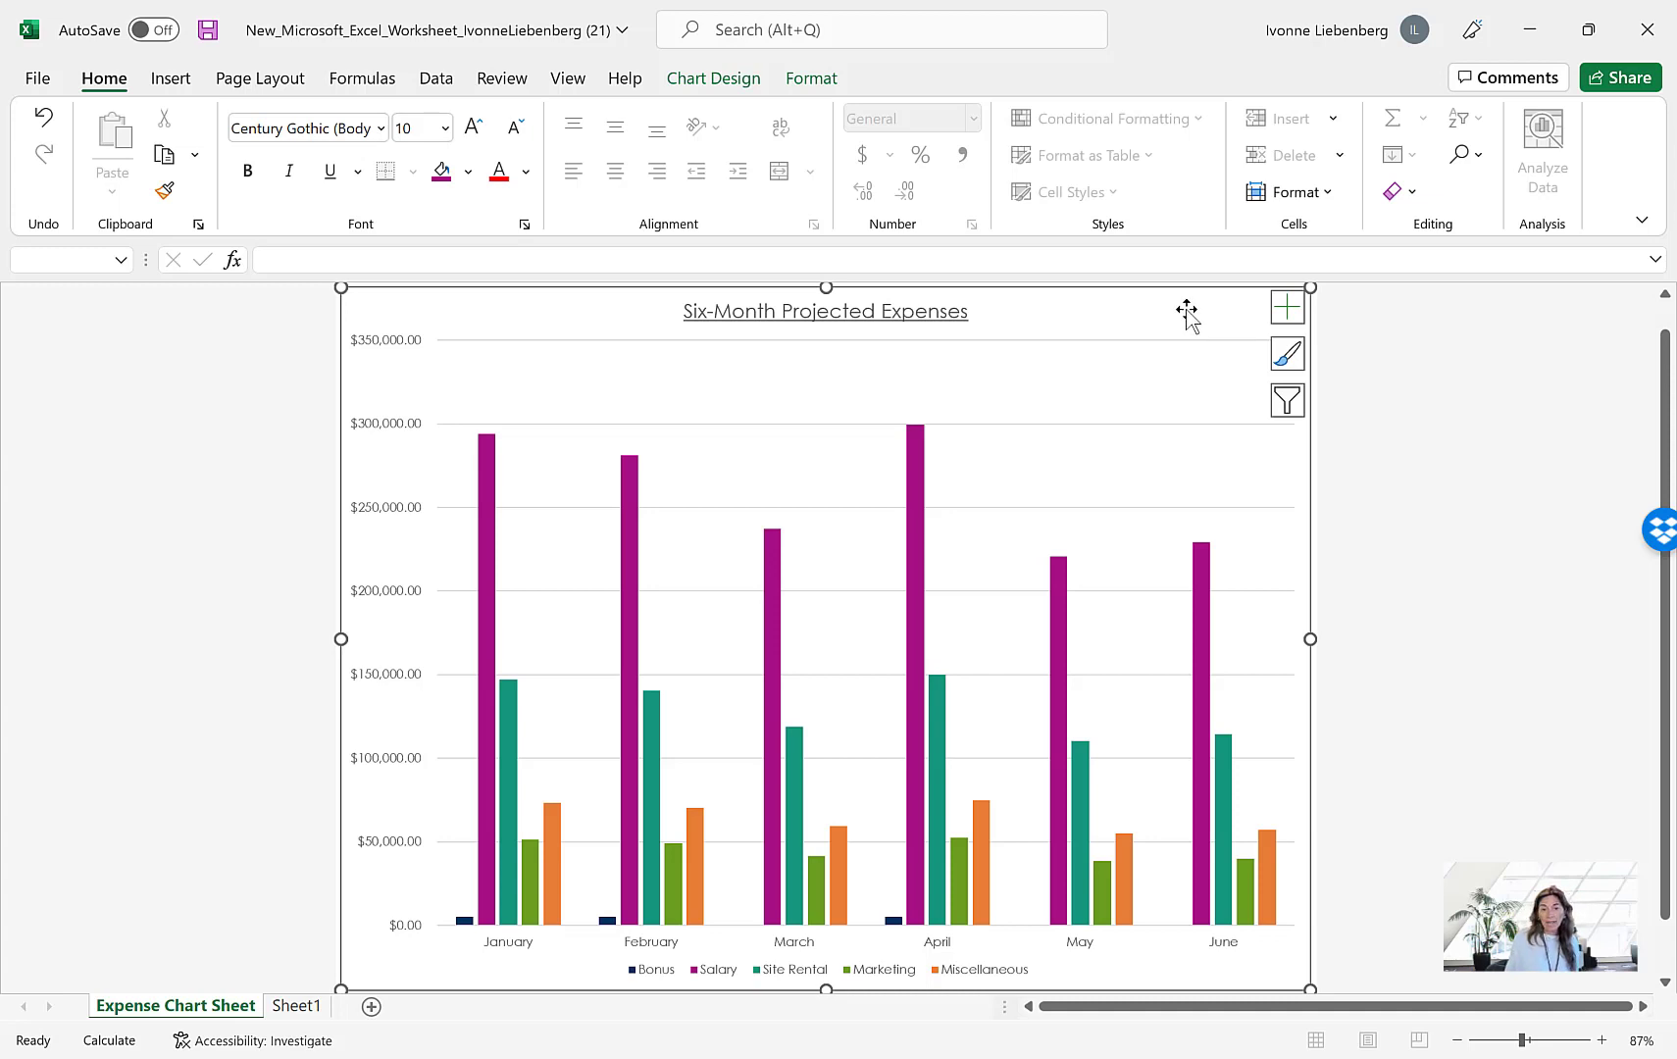
{"action": "left_click", "coordinate": [1288, 312]}
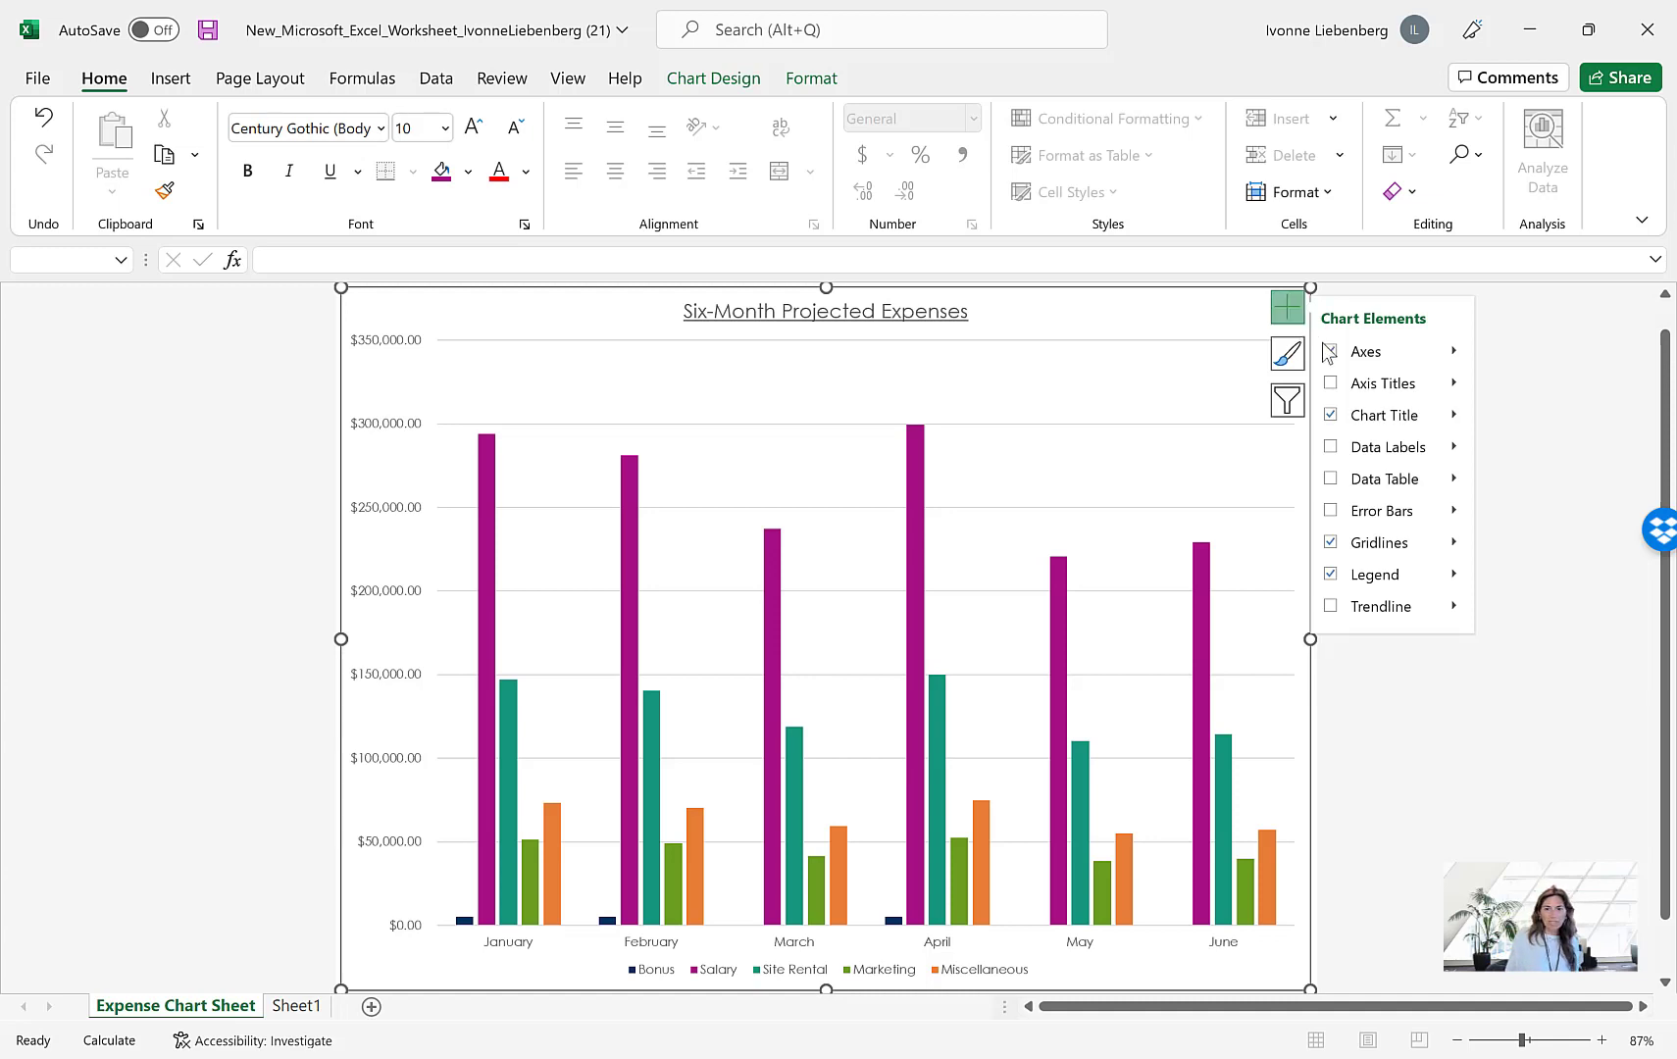
{"action": "left_click", "coordinate": [1454, 447]}
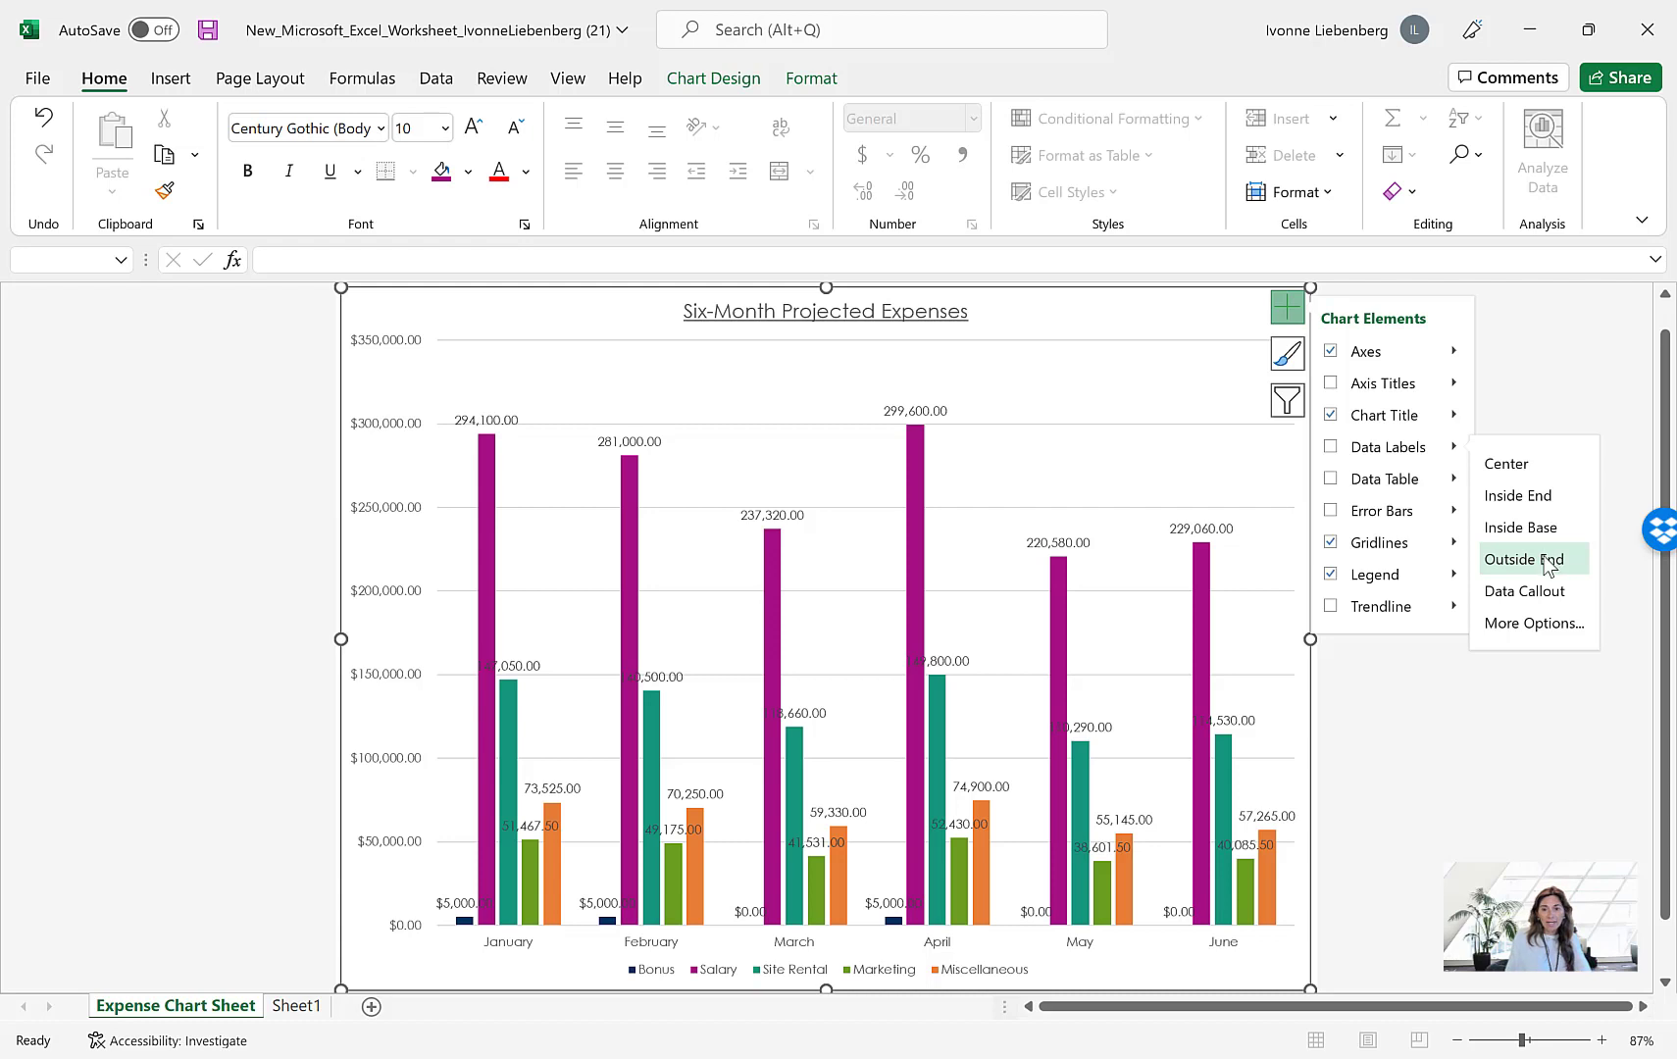
{"action": "left_click", "coordinate": [1546, 562]}
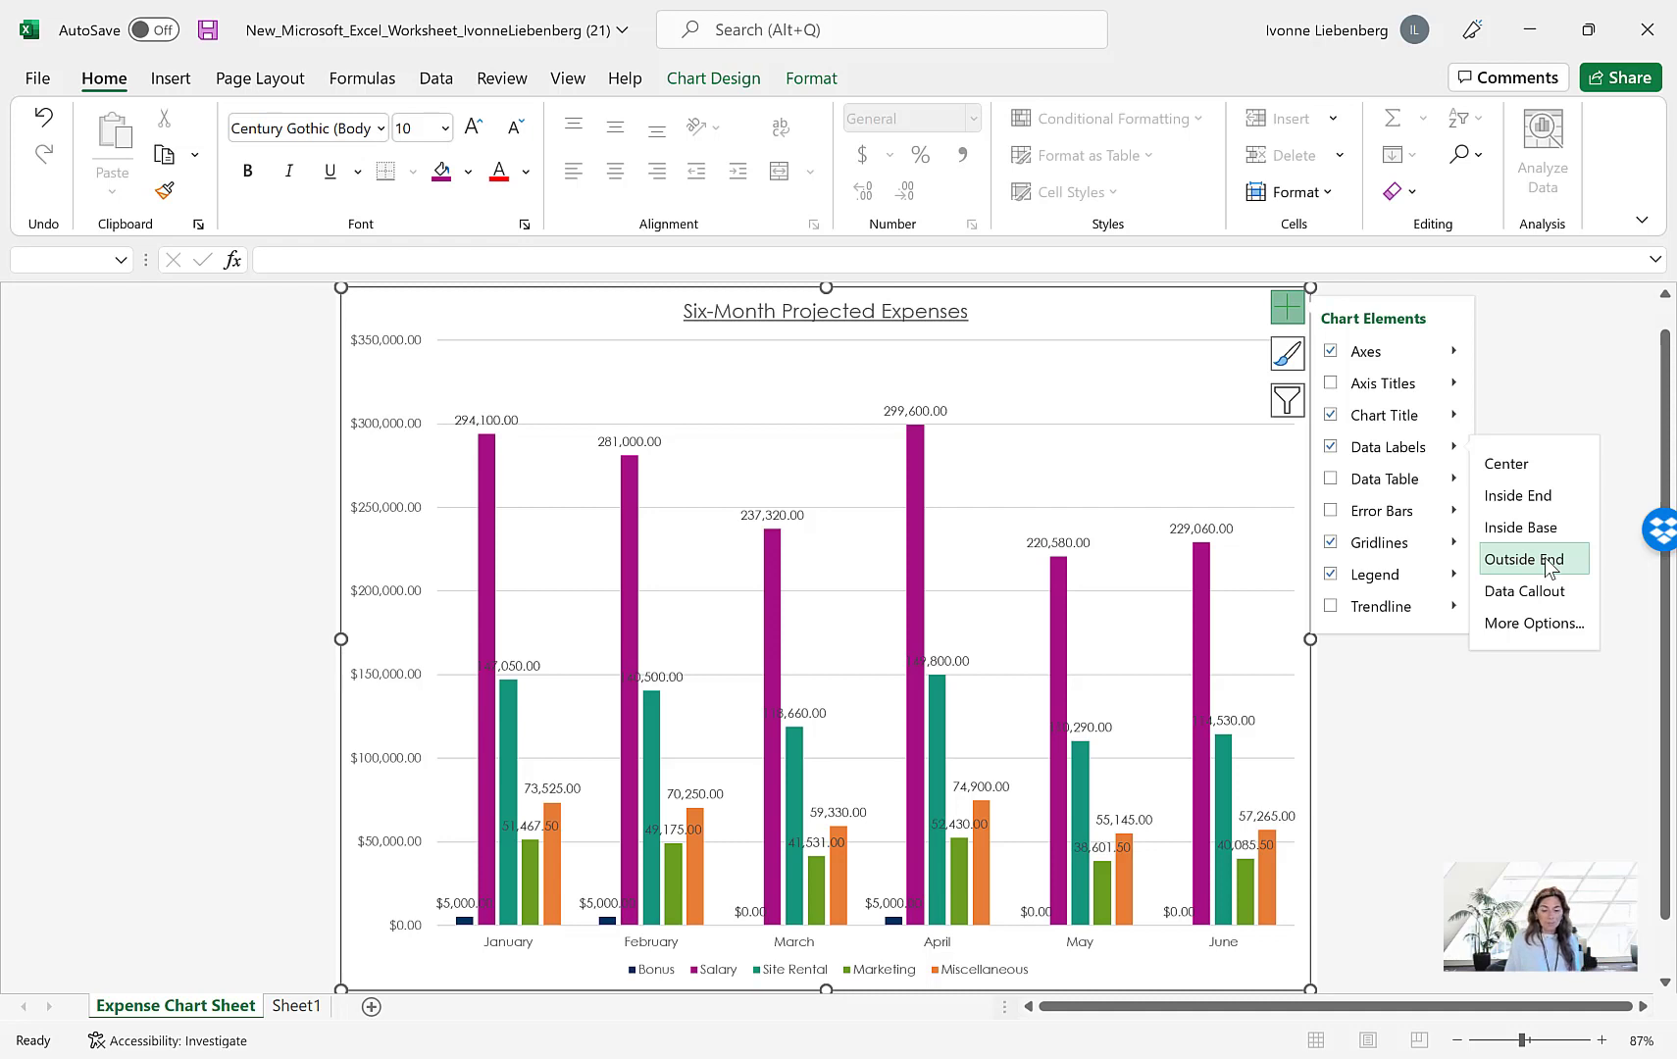
{"action": "left_click", "coordinate": [1285, 311]}
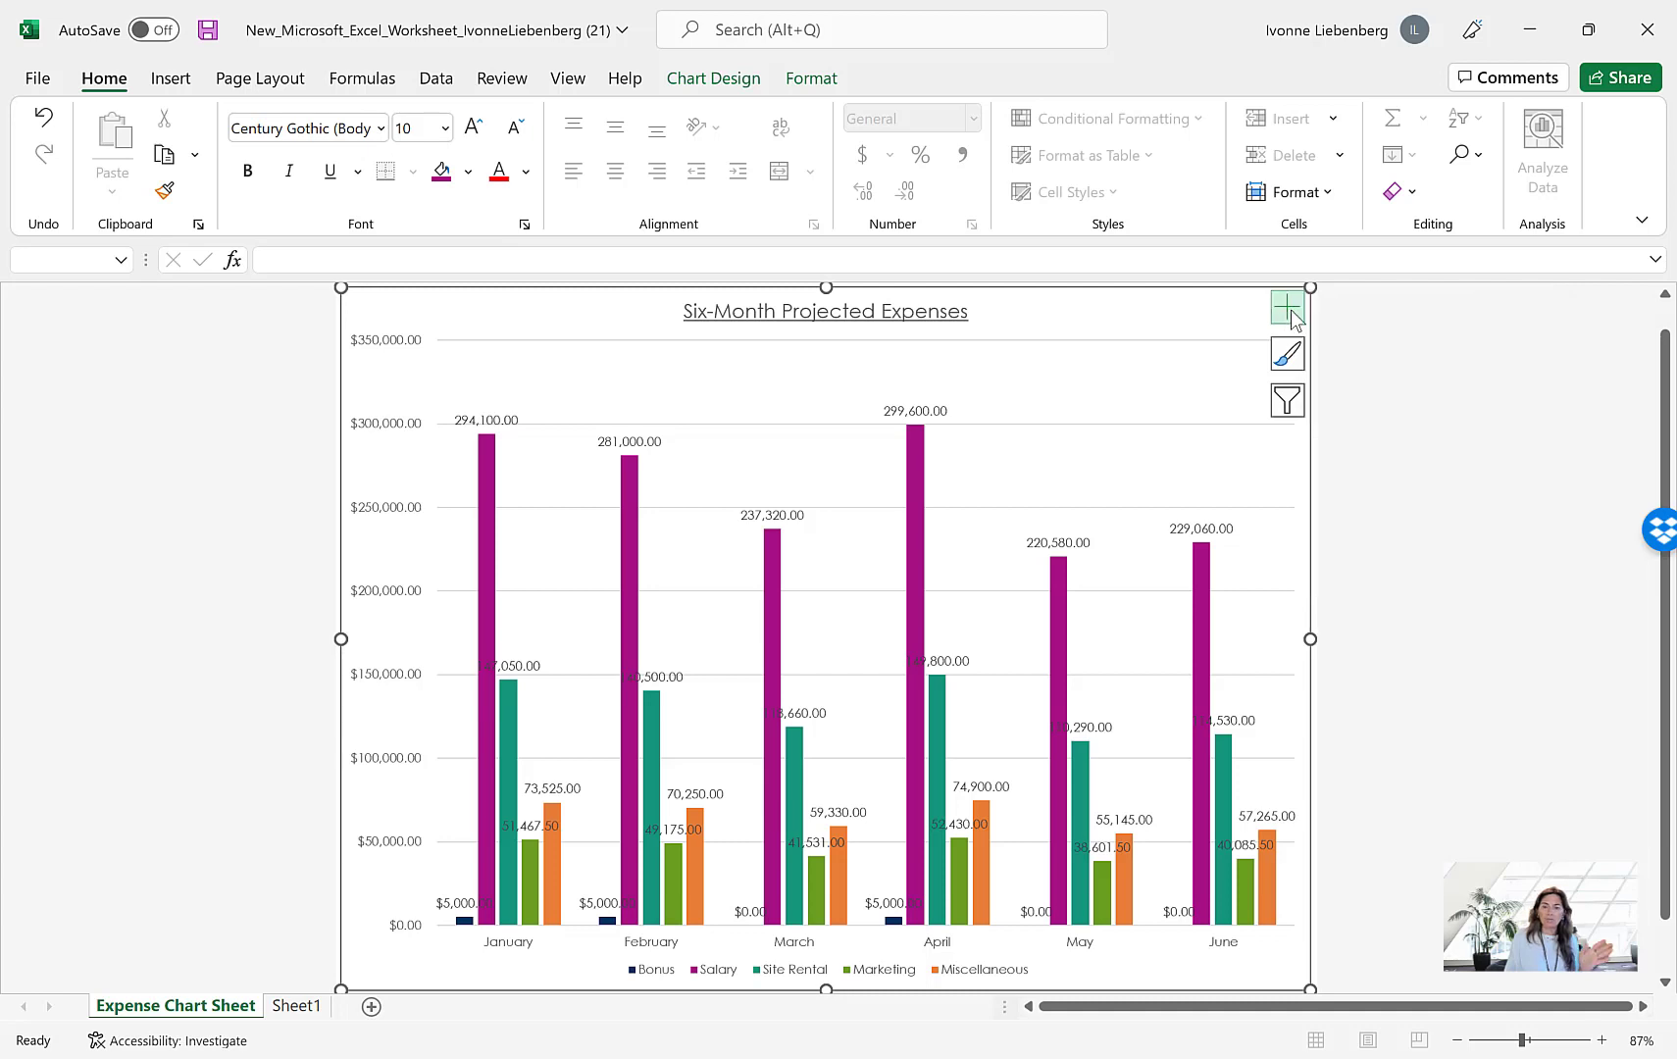
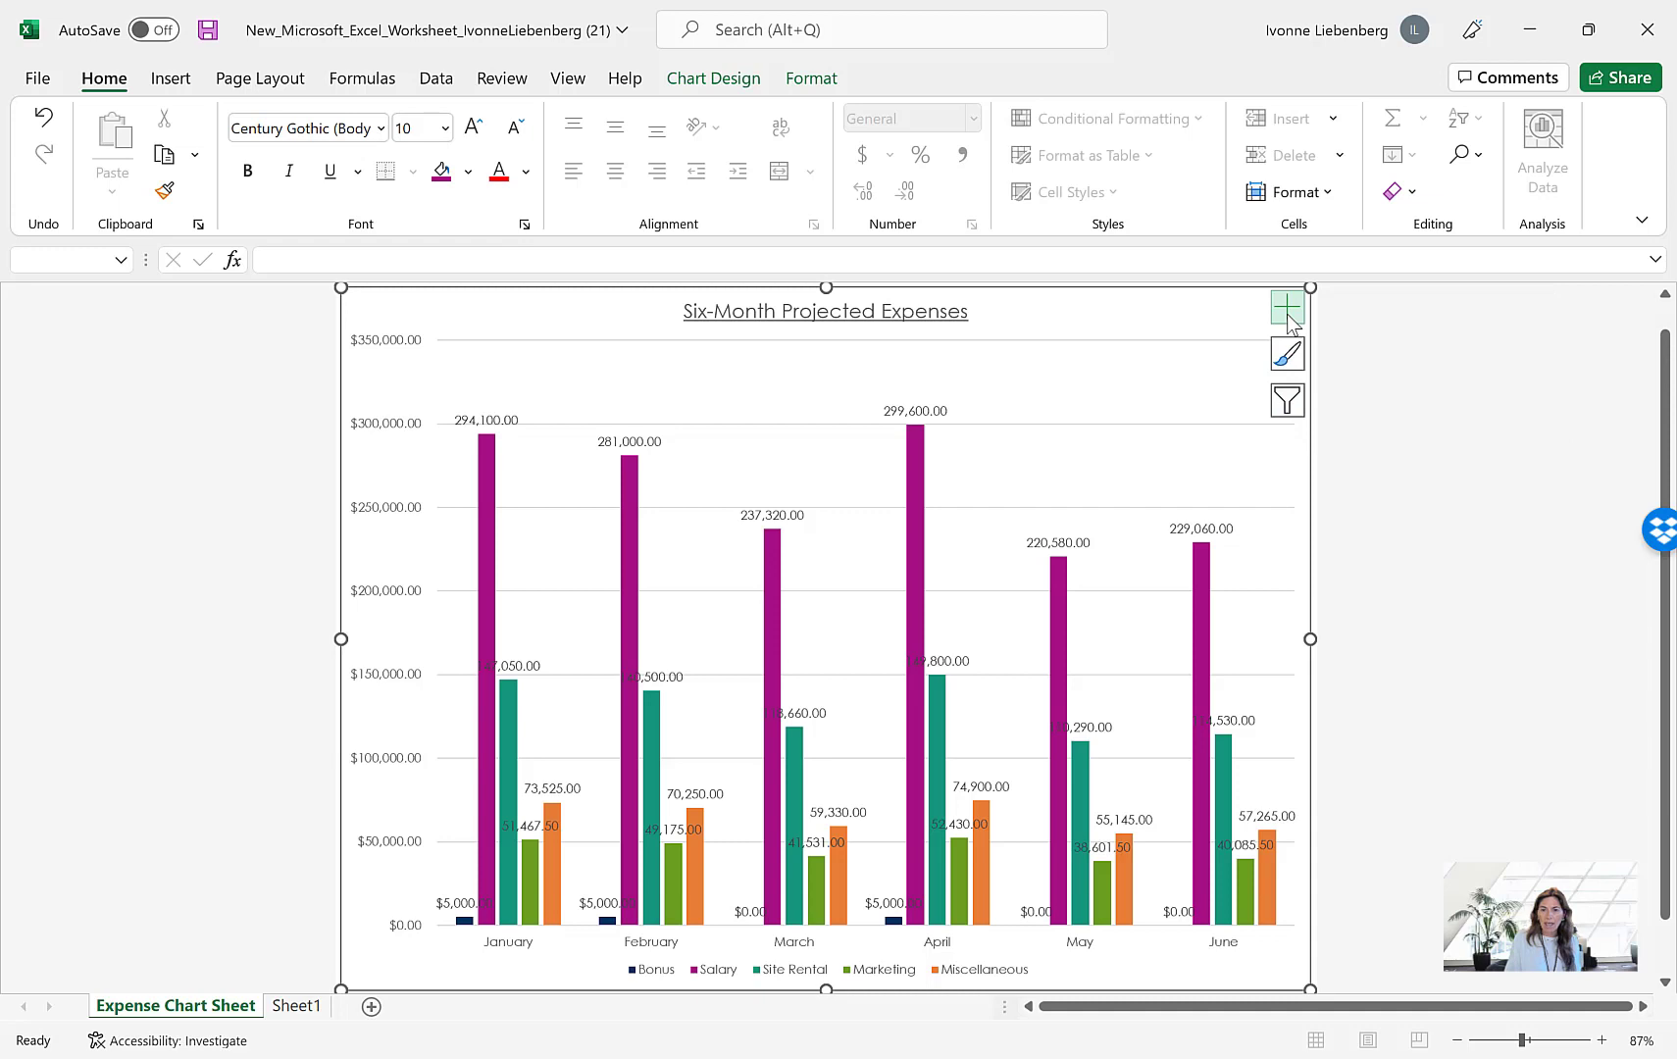
Filter the Bonus and Salary series out of the expense chart, keeping Site Rental, Marketing and Miscellaneous
{"action": "left_click", "coordinate": [1288, 401]}
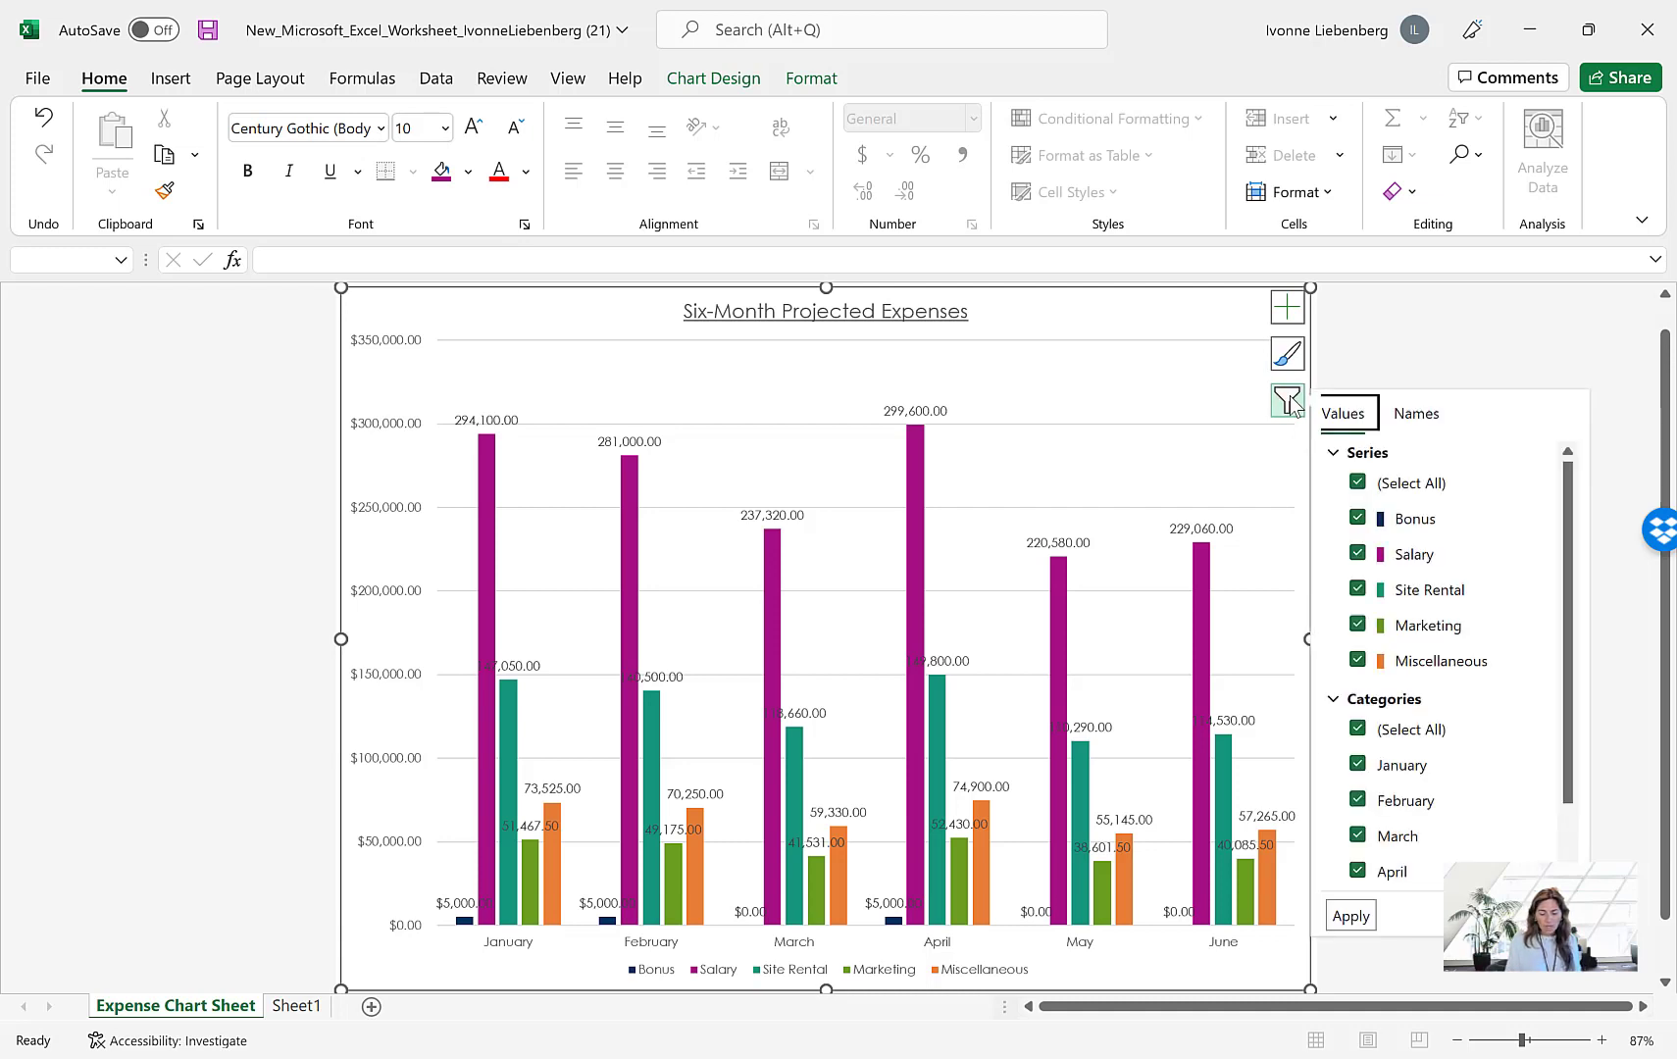
{"action": "left_click", "coordinate": [1359, 519]}
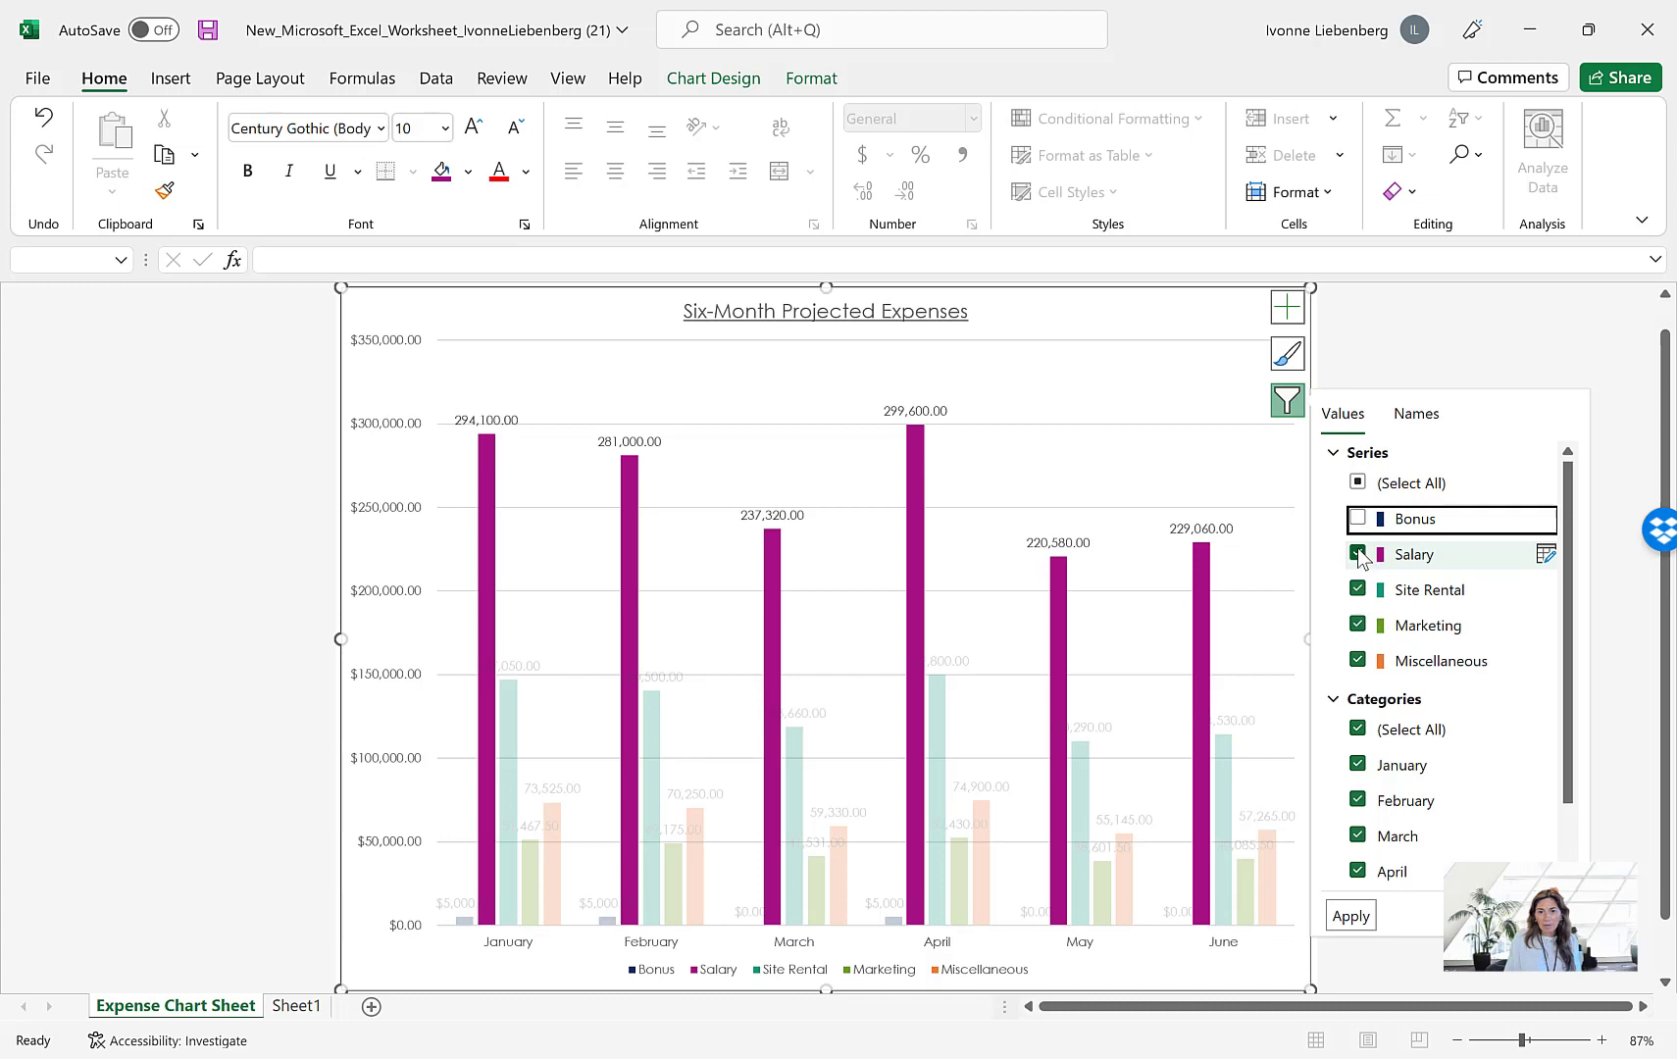
{"action": "left_click", "coordinate": [1358, 555]}
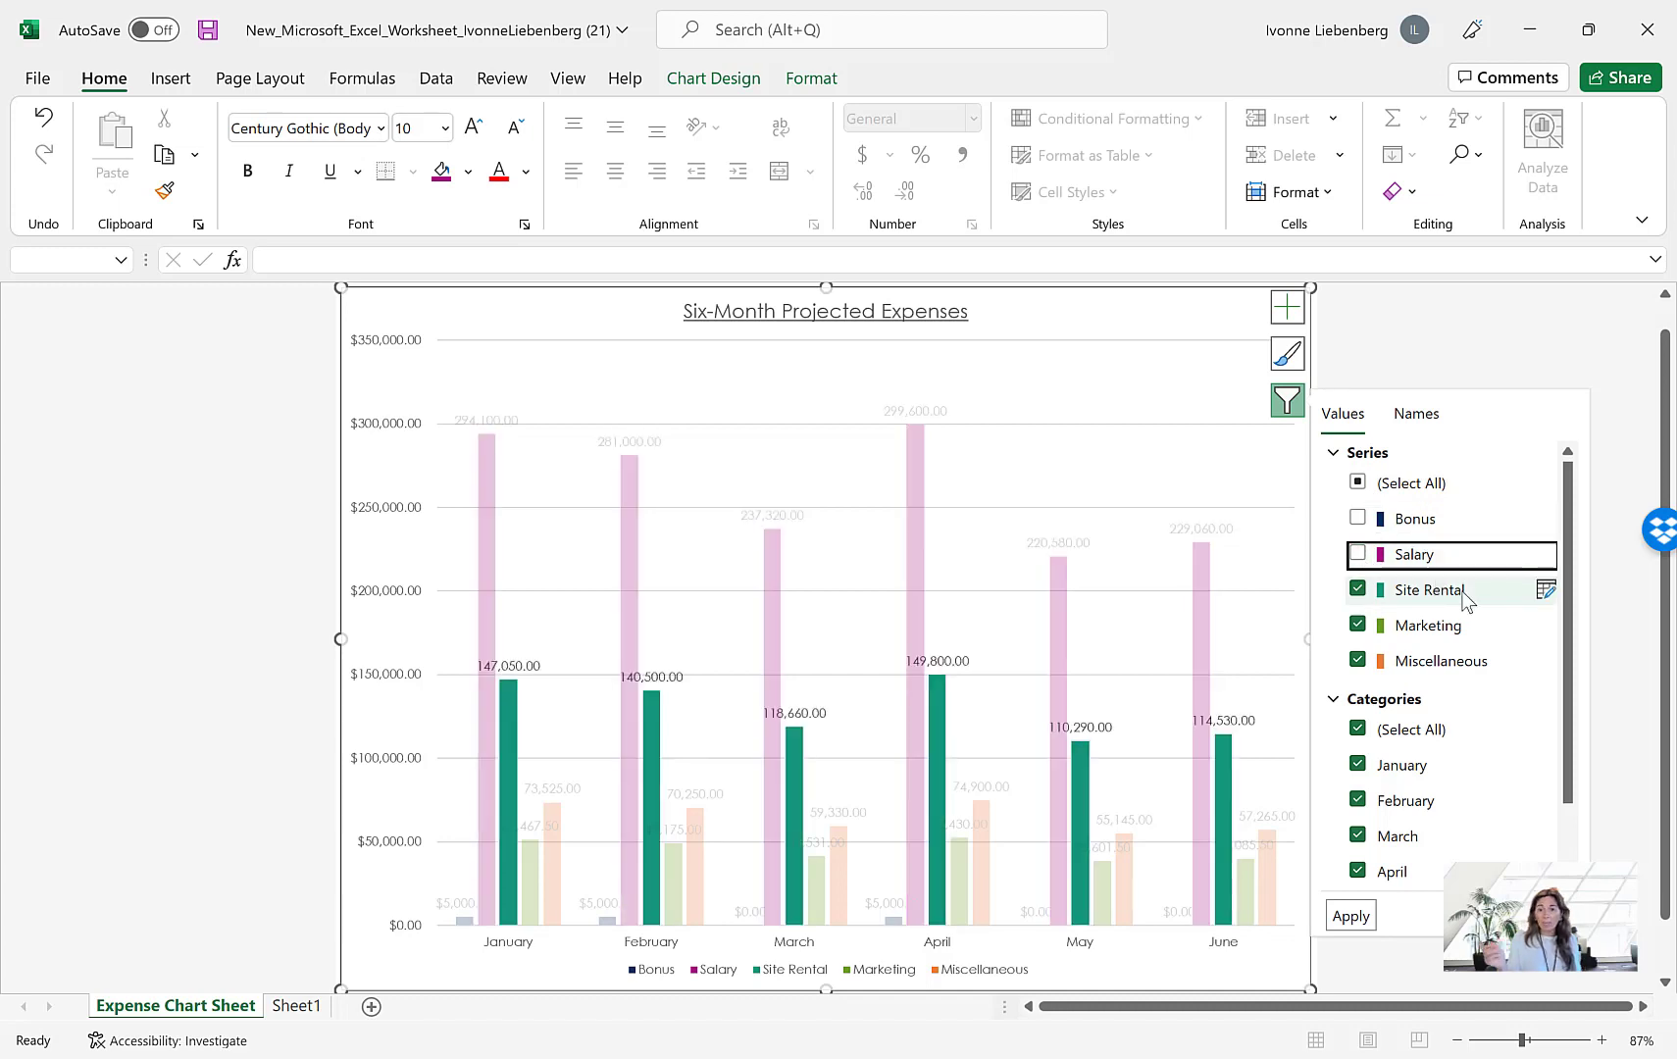
{"action": "left_click", "coordinate": [1351, 916]}
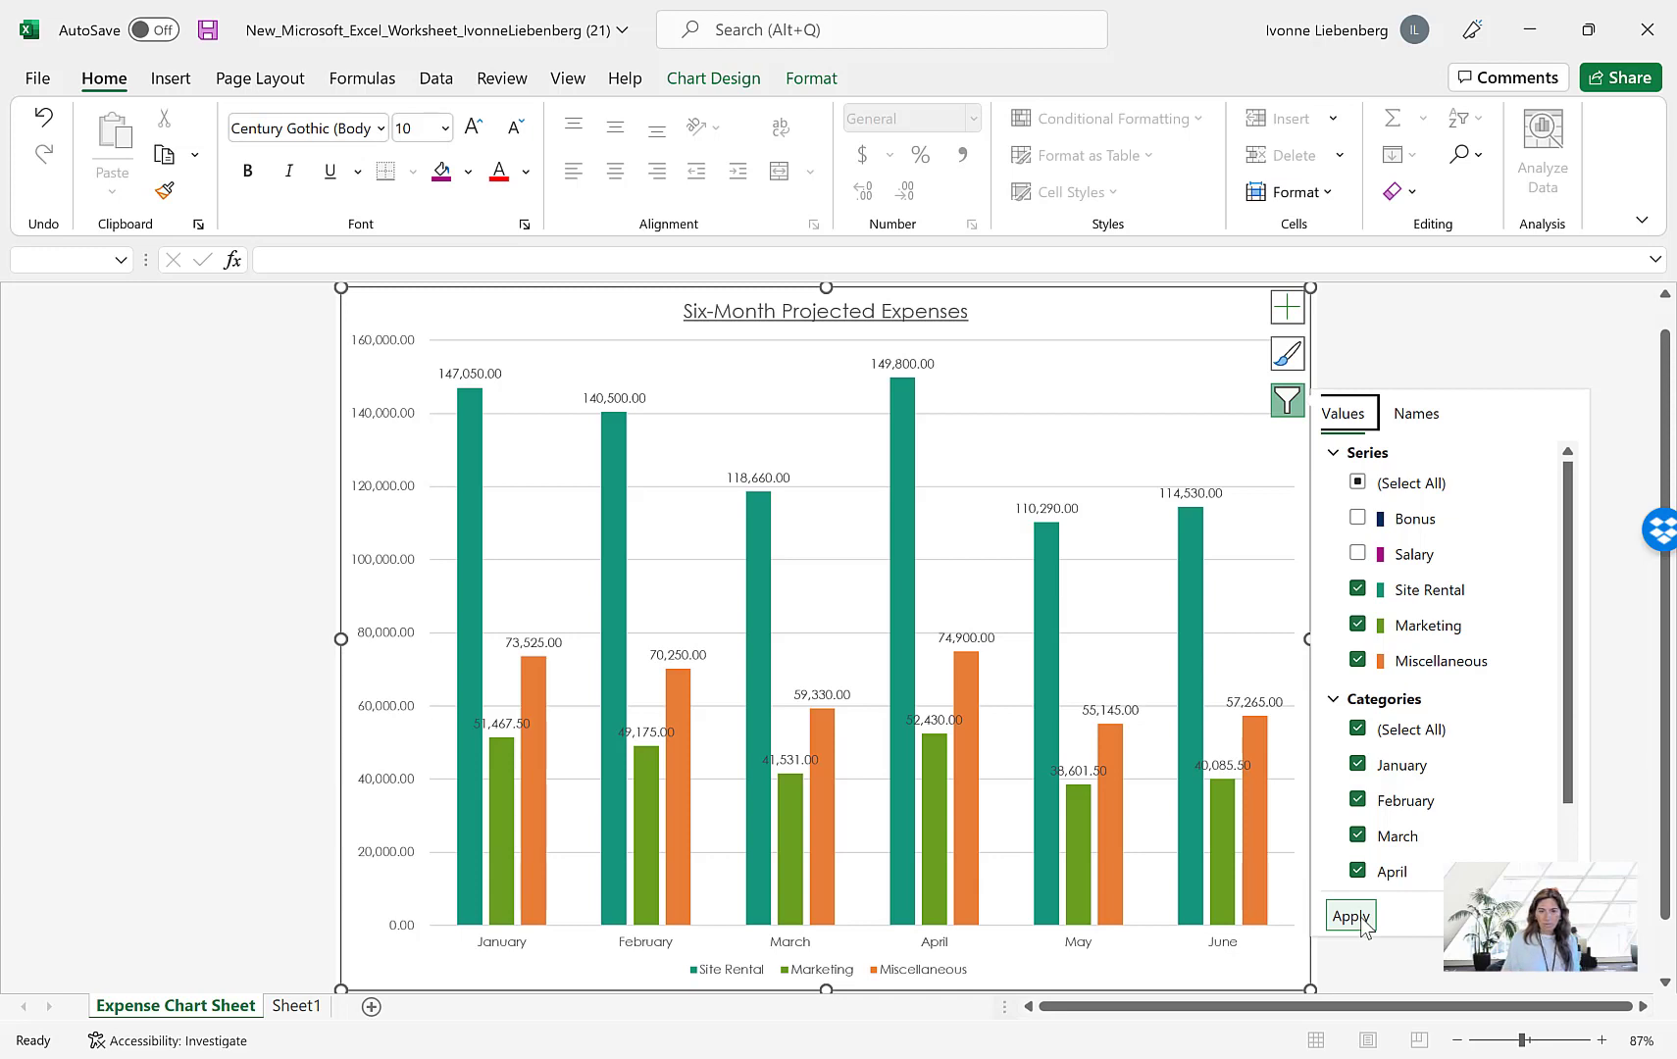
{"action": "left_click", "coordinate": [1286, 402]}
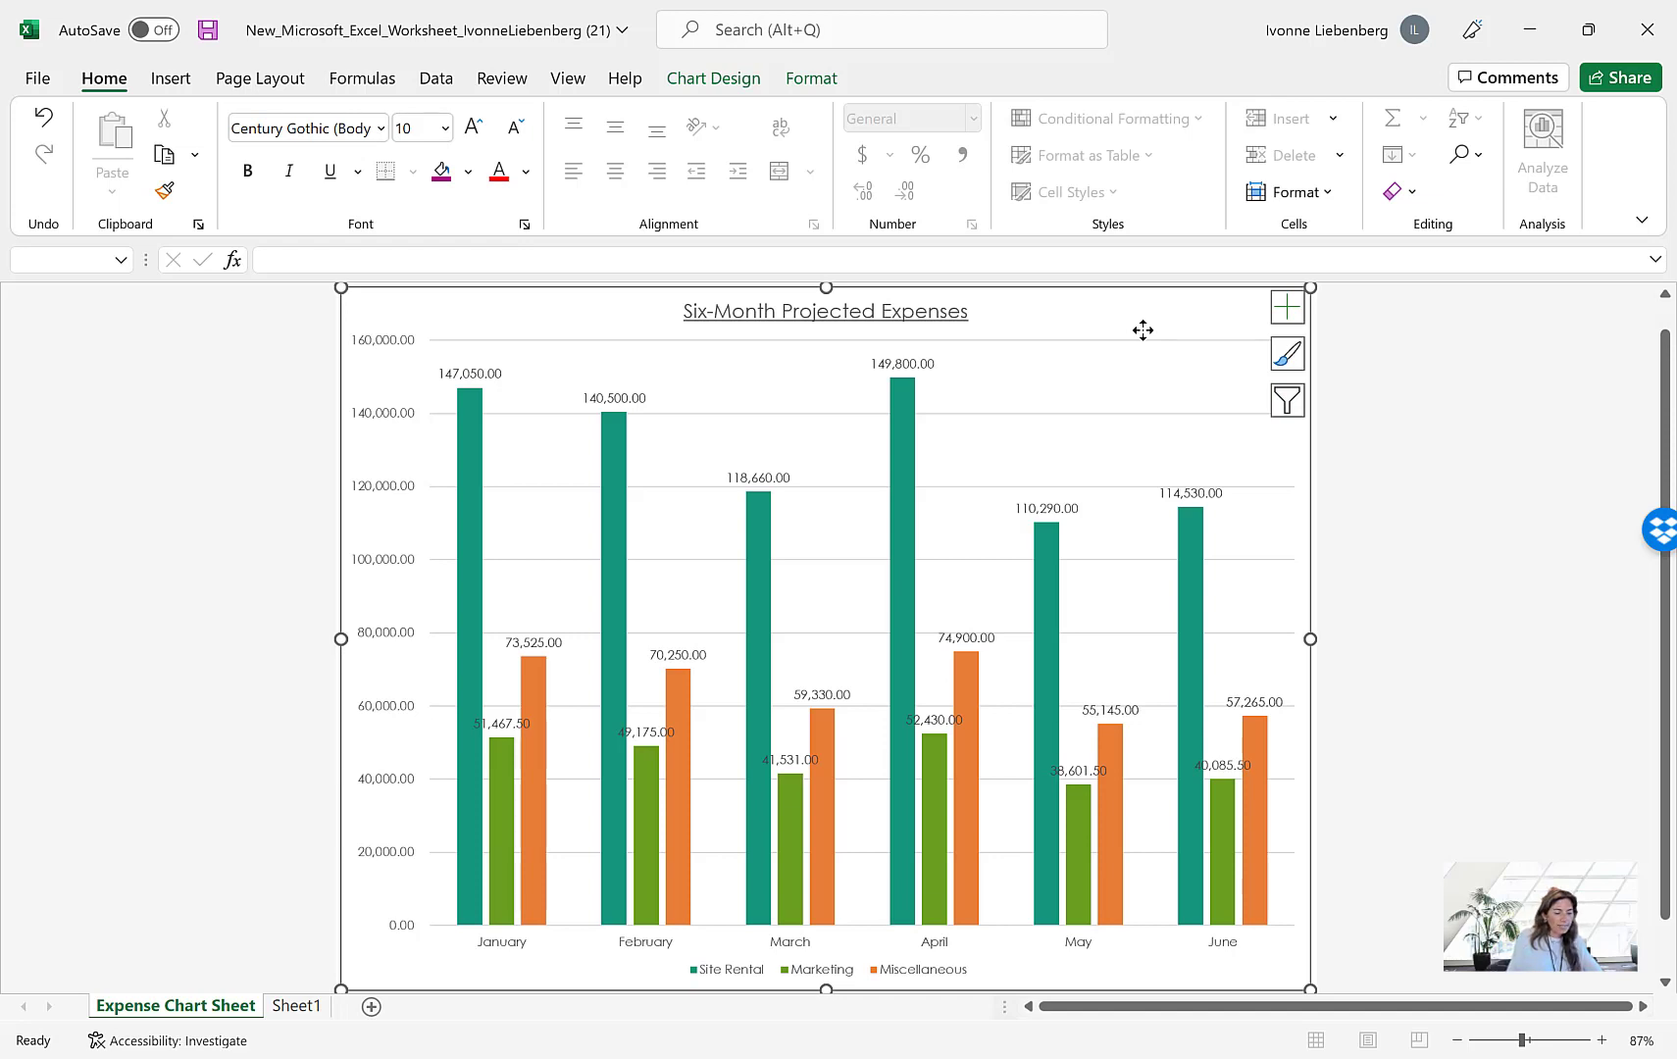
Add a primary vertical axis title to the chart
{"action": "left_click", "coordinate": [1287, 312]}
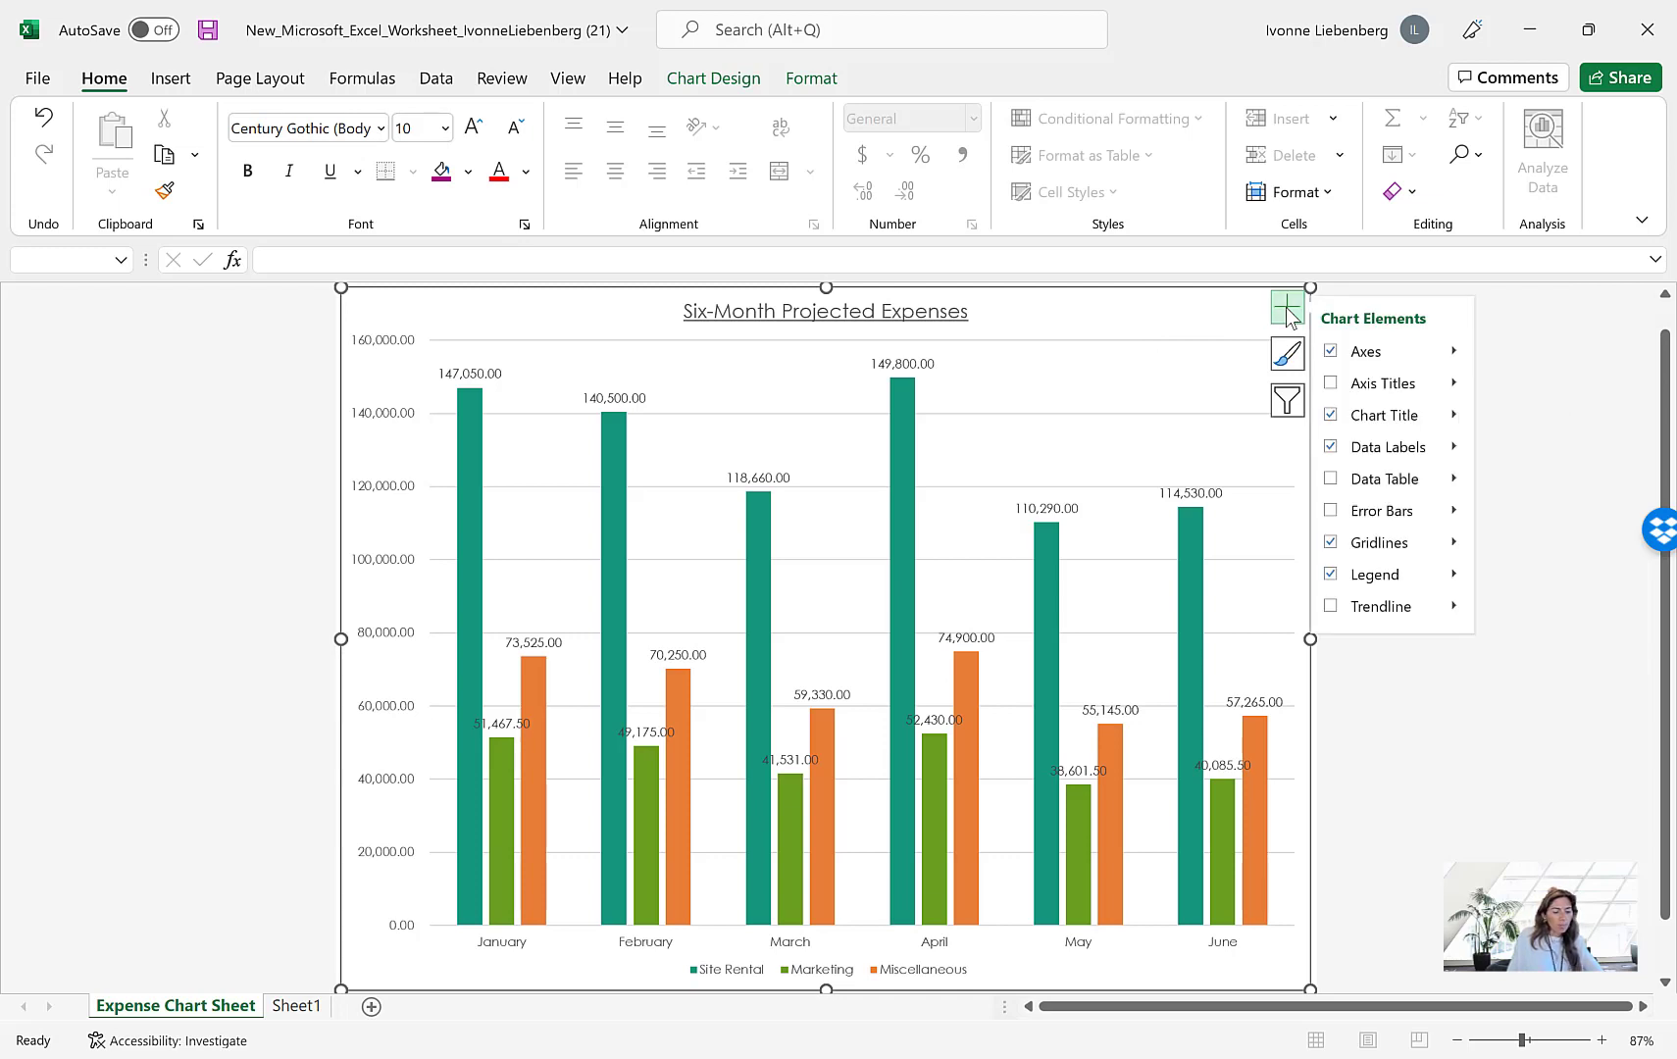
{"action": "left_click", "coordinate": [1454, 384]}
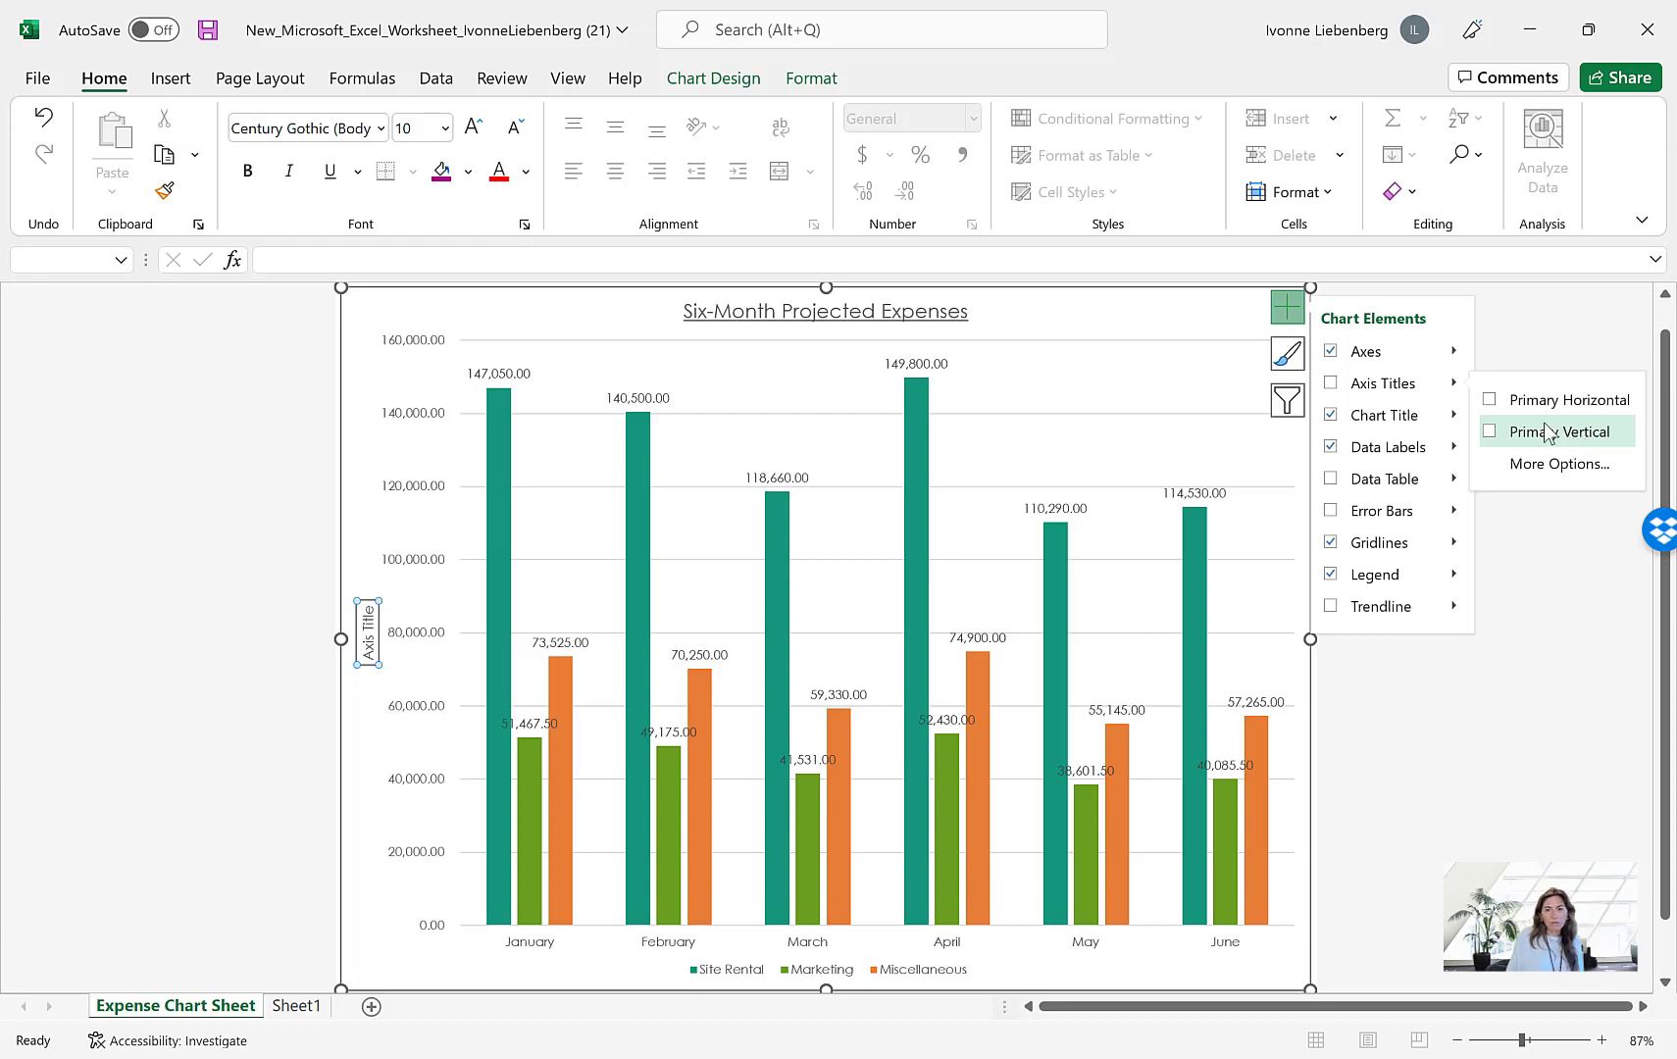
{"action": "left_click", "coordinate": [1492, 436]}
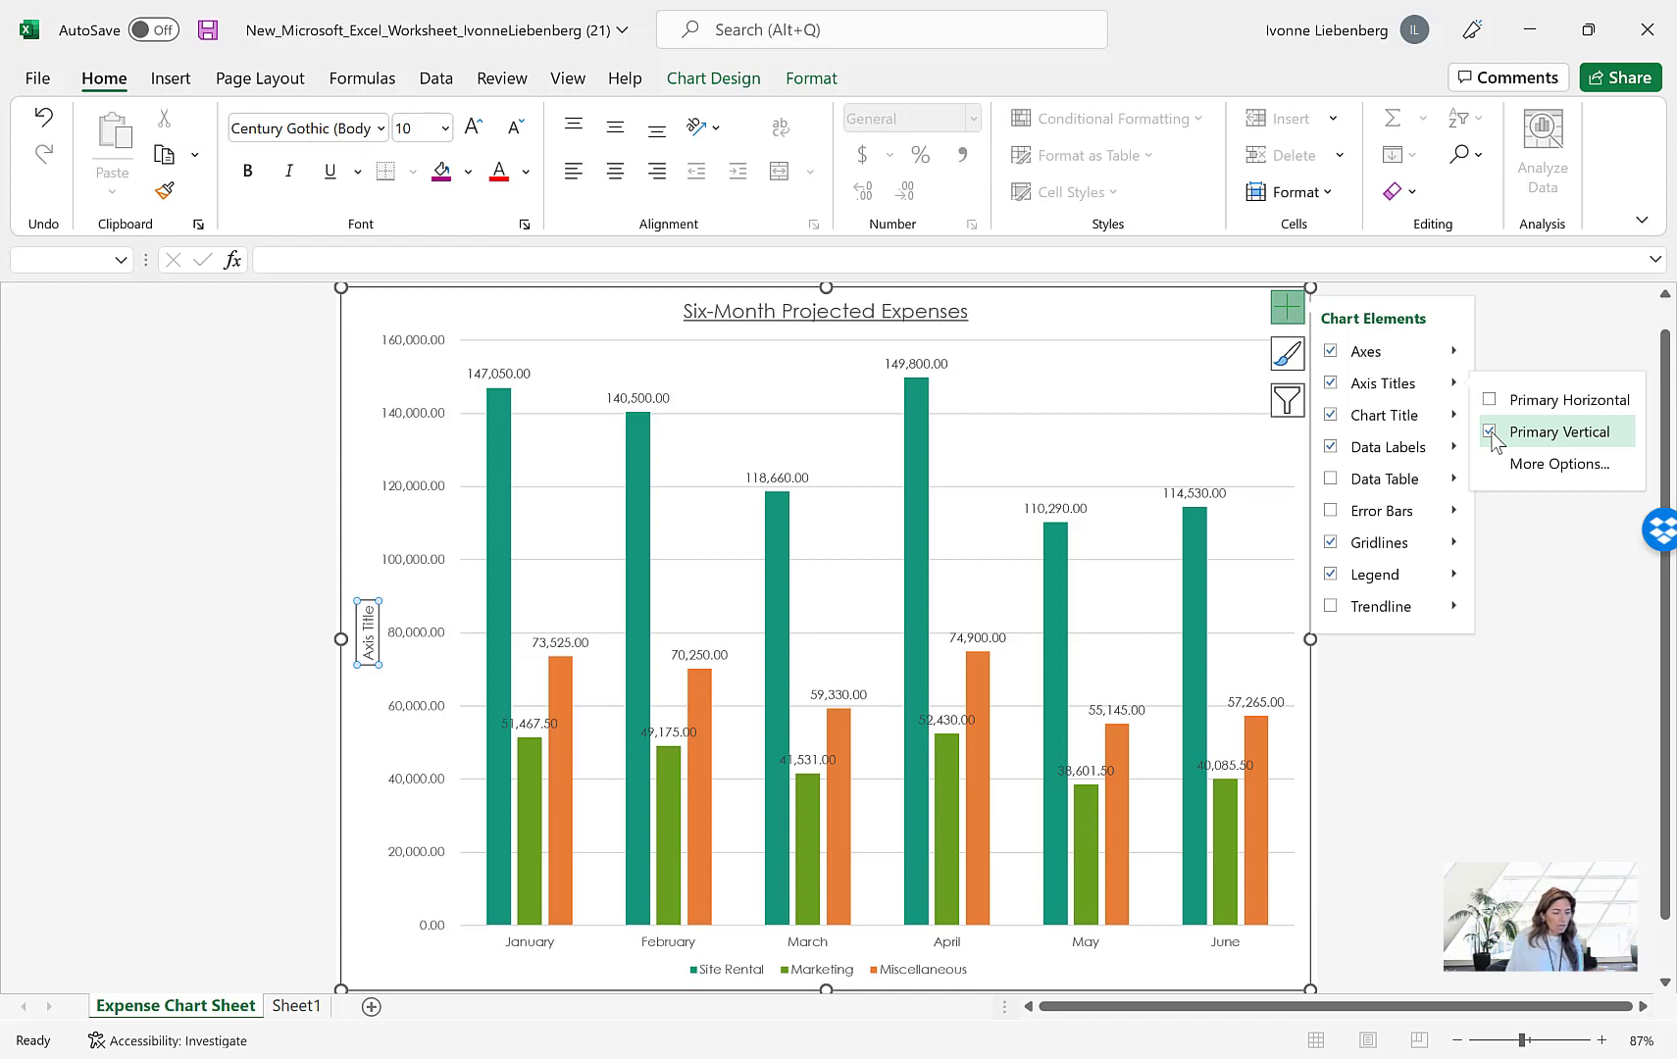
{"action": "left_click", "coordinate": [1288, 310]}
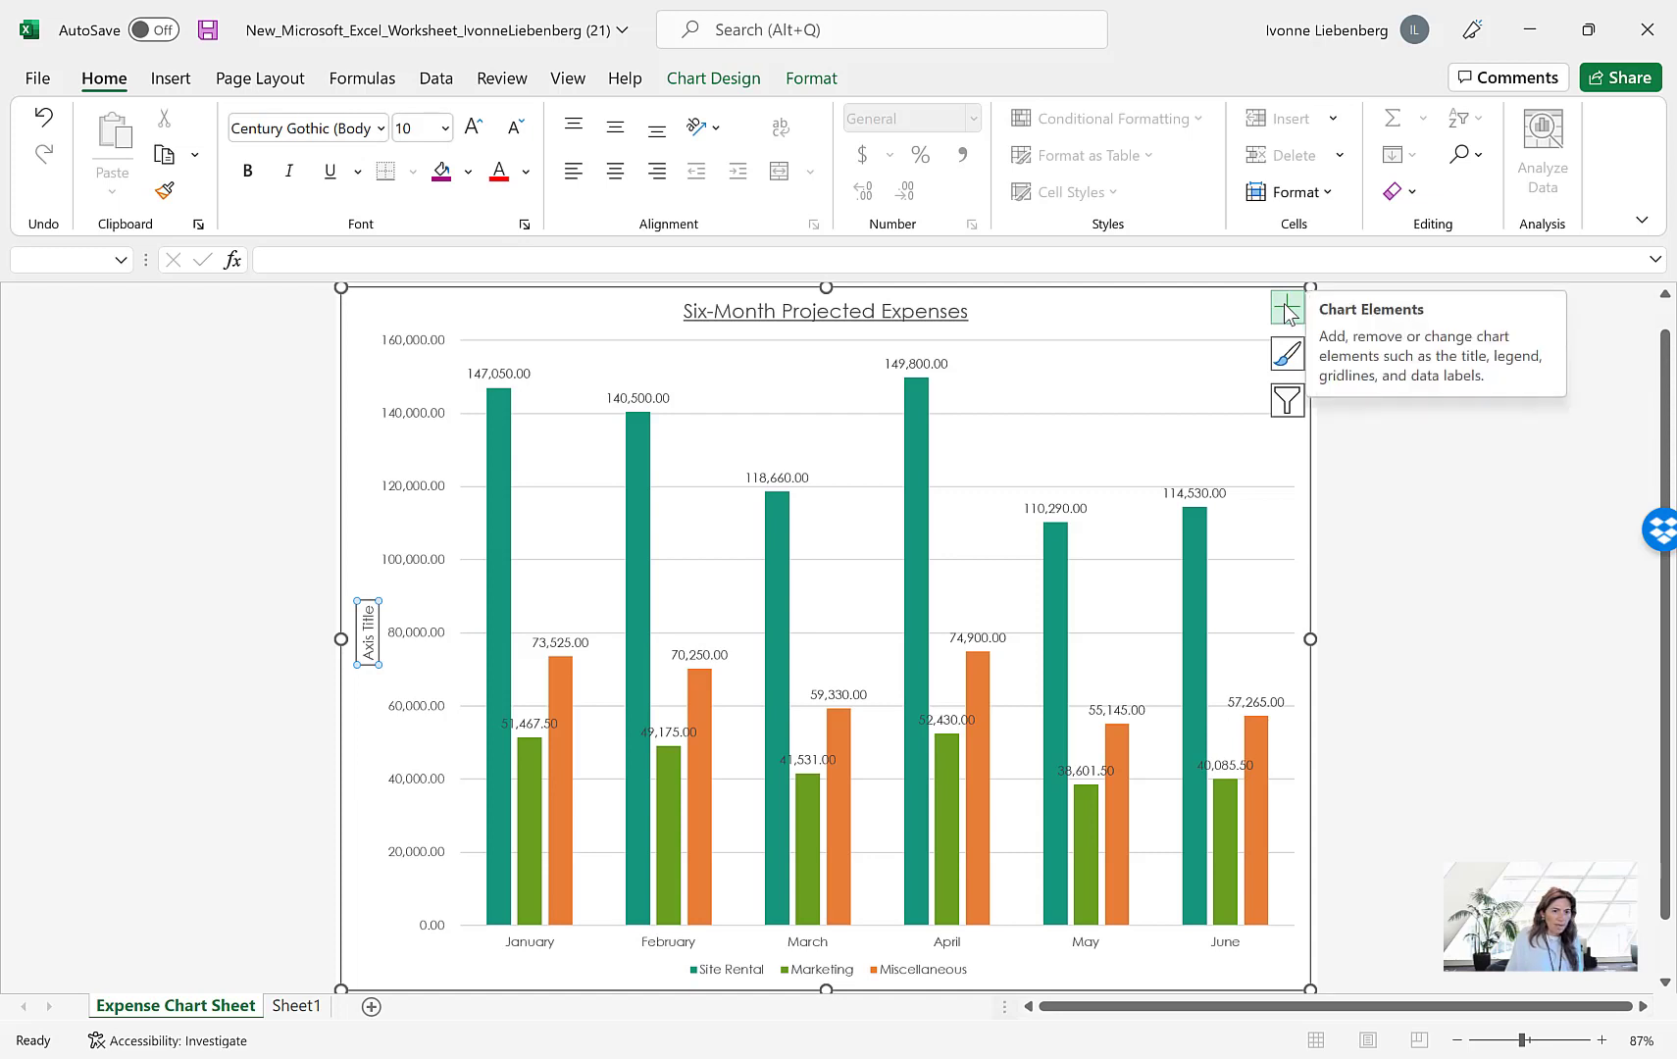
Replace the placeholder text of the vertical axis title with $ and deselect it
{"action": "left_click", "coordinate": [370, 620]}
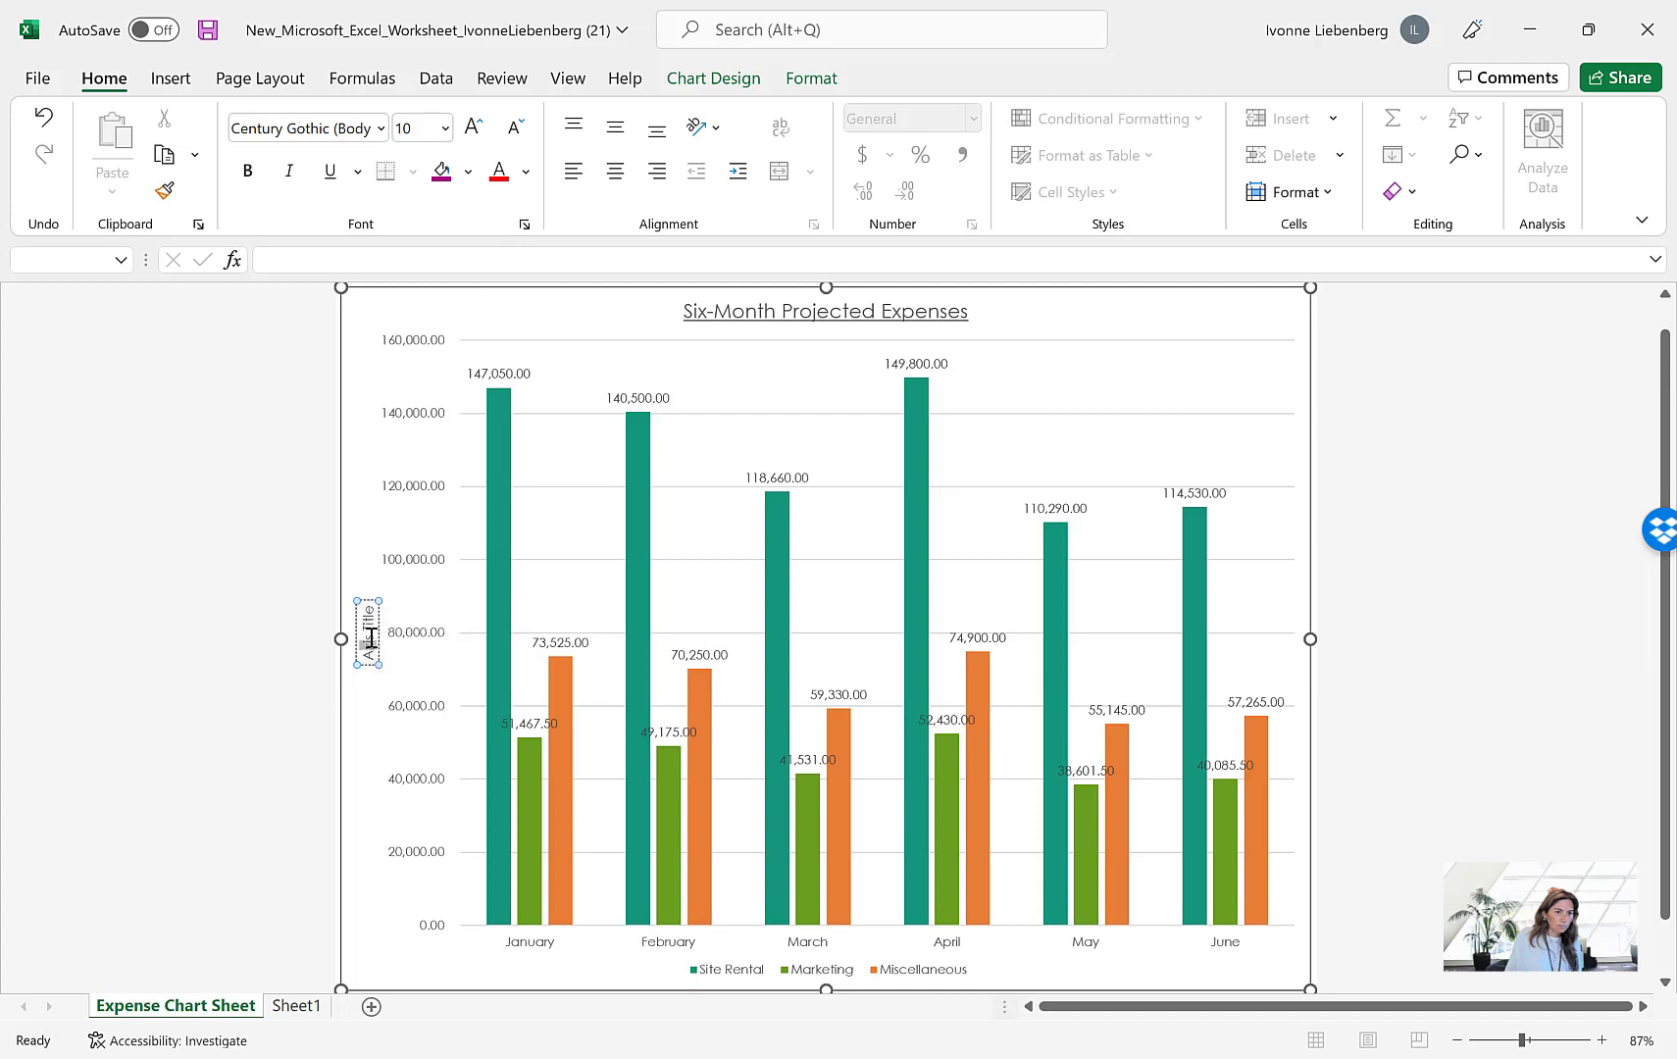
{"action": "left_click_drag", "start_coordinate": [371, 657], "coordinate": [373, 604]}
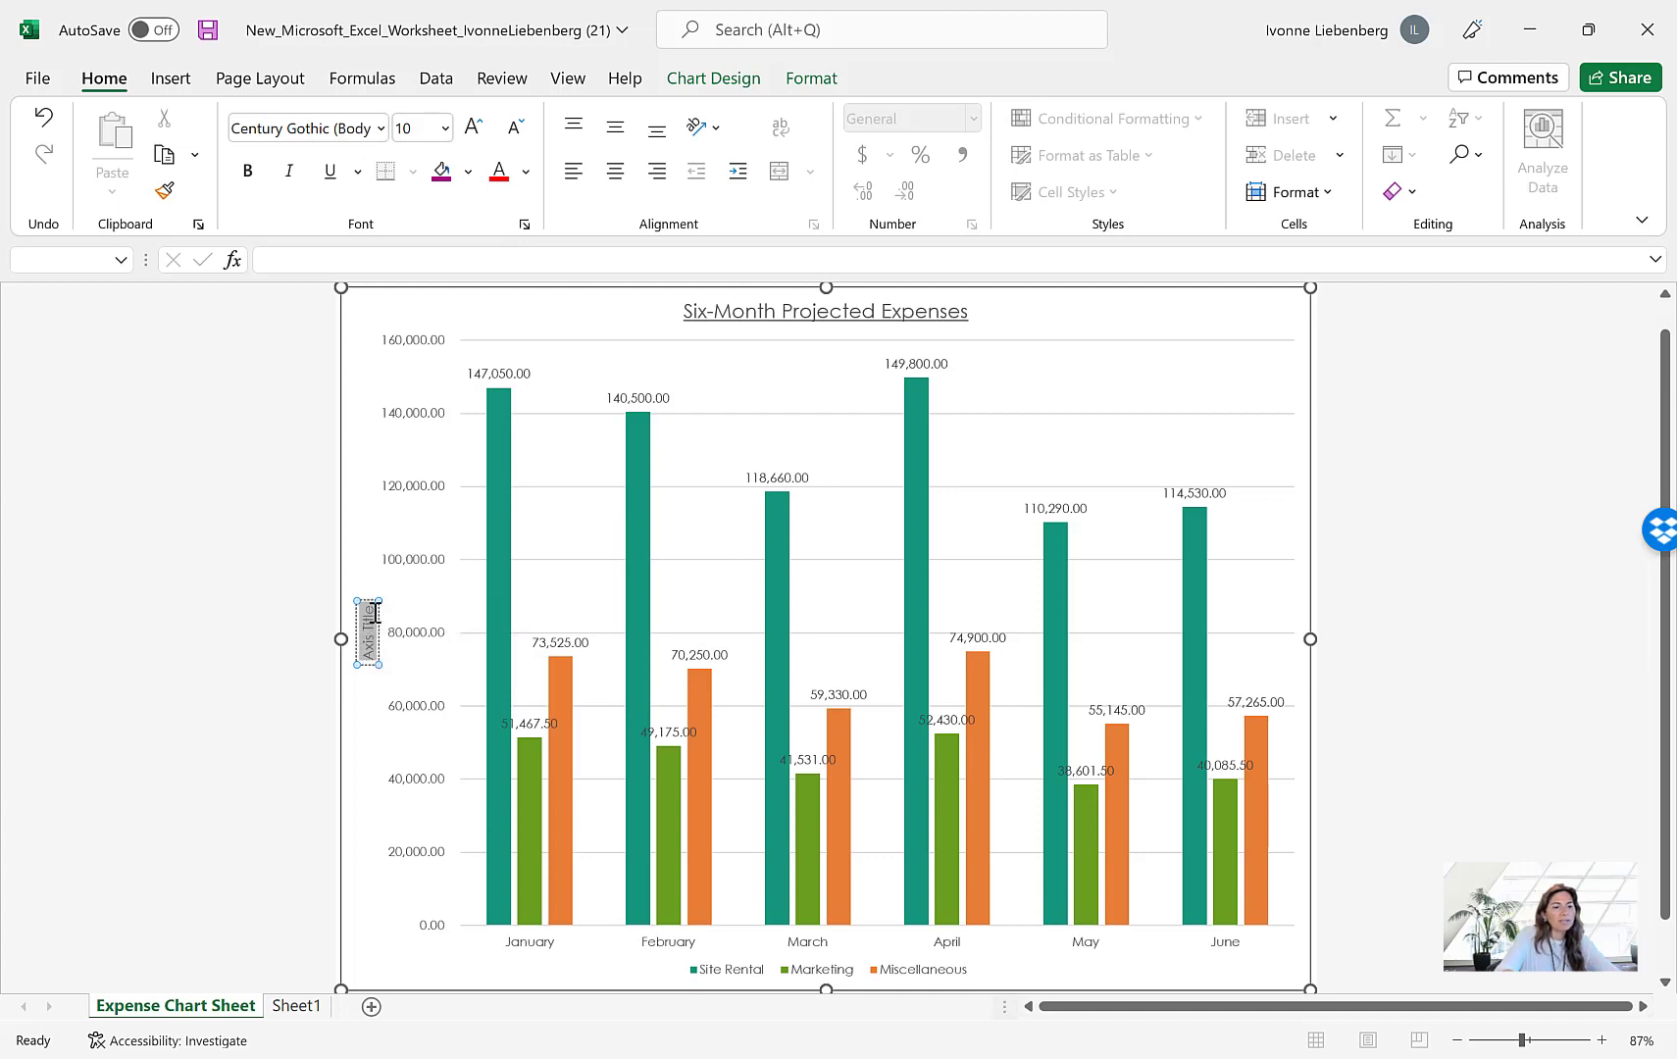
{"action": "key", "text": "Delete"}
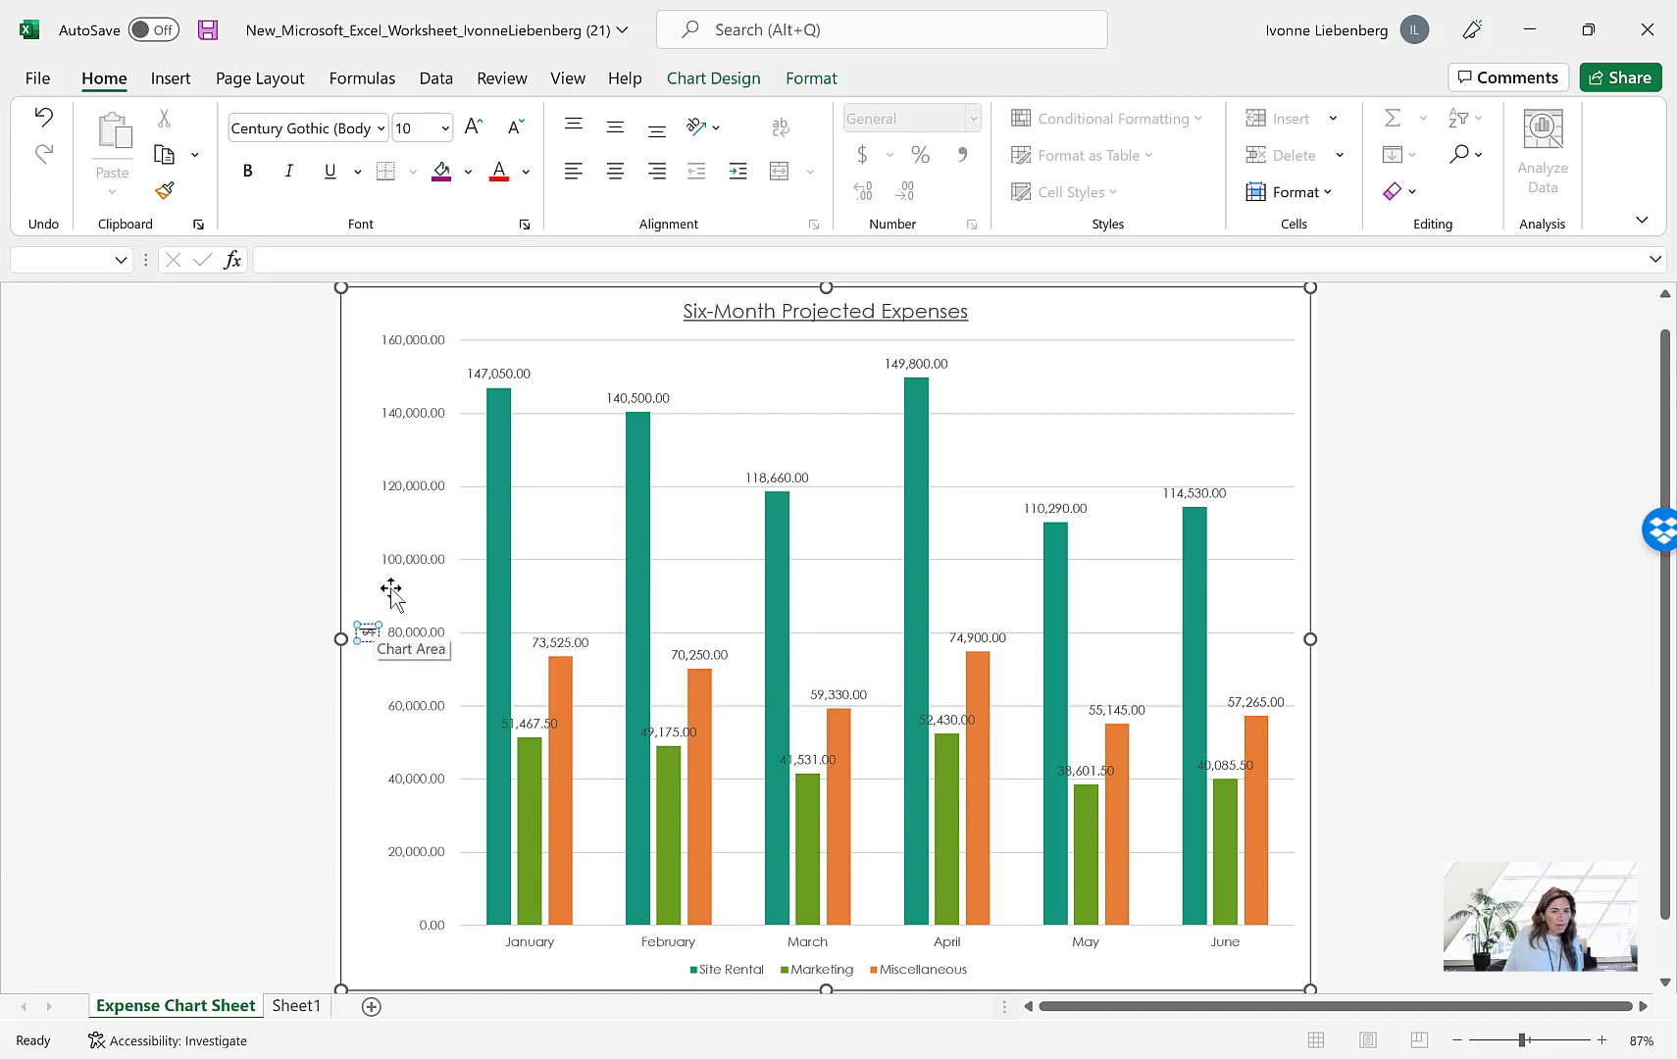
{"action": "left_click", "coordinate": [360, 573]}
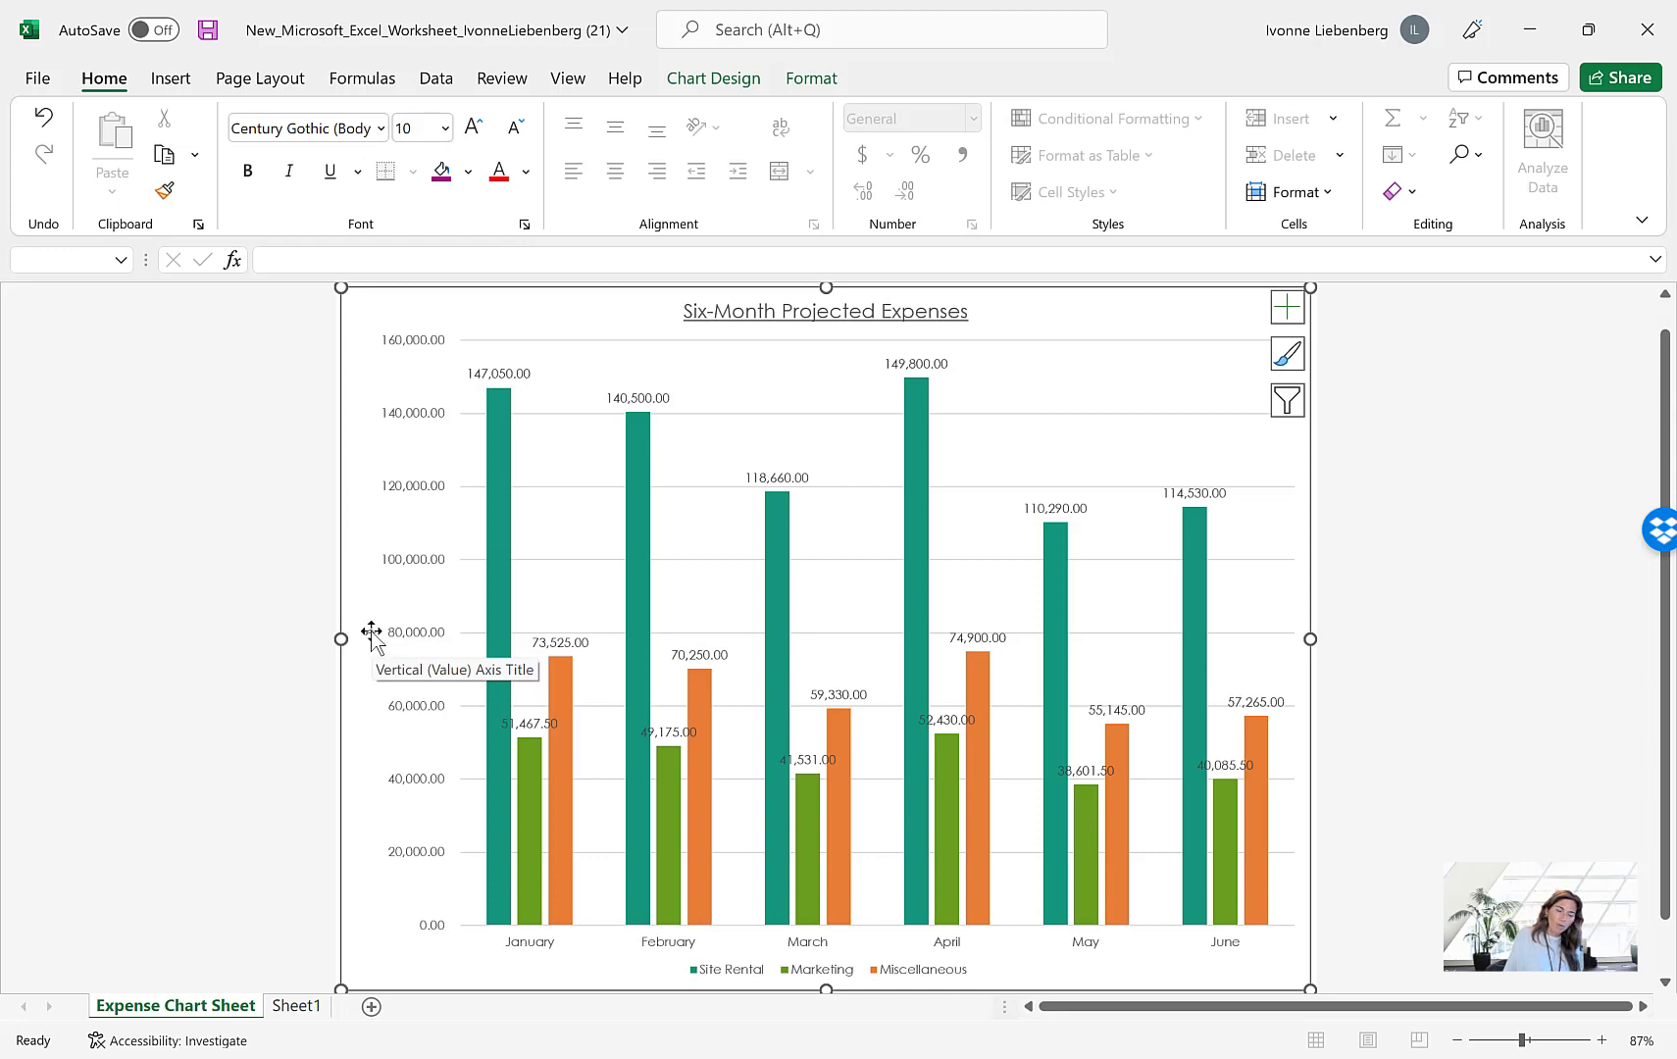
Set the text direction of the vertical axis title to Horizontal and close its formatting options
{"action": "right_click", "coordinate": [372, 635]}
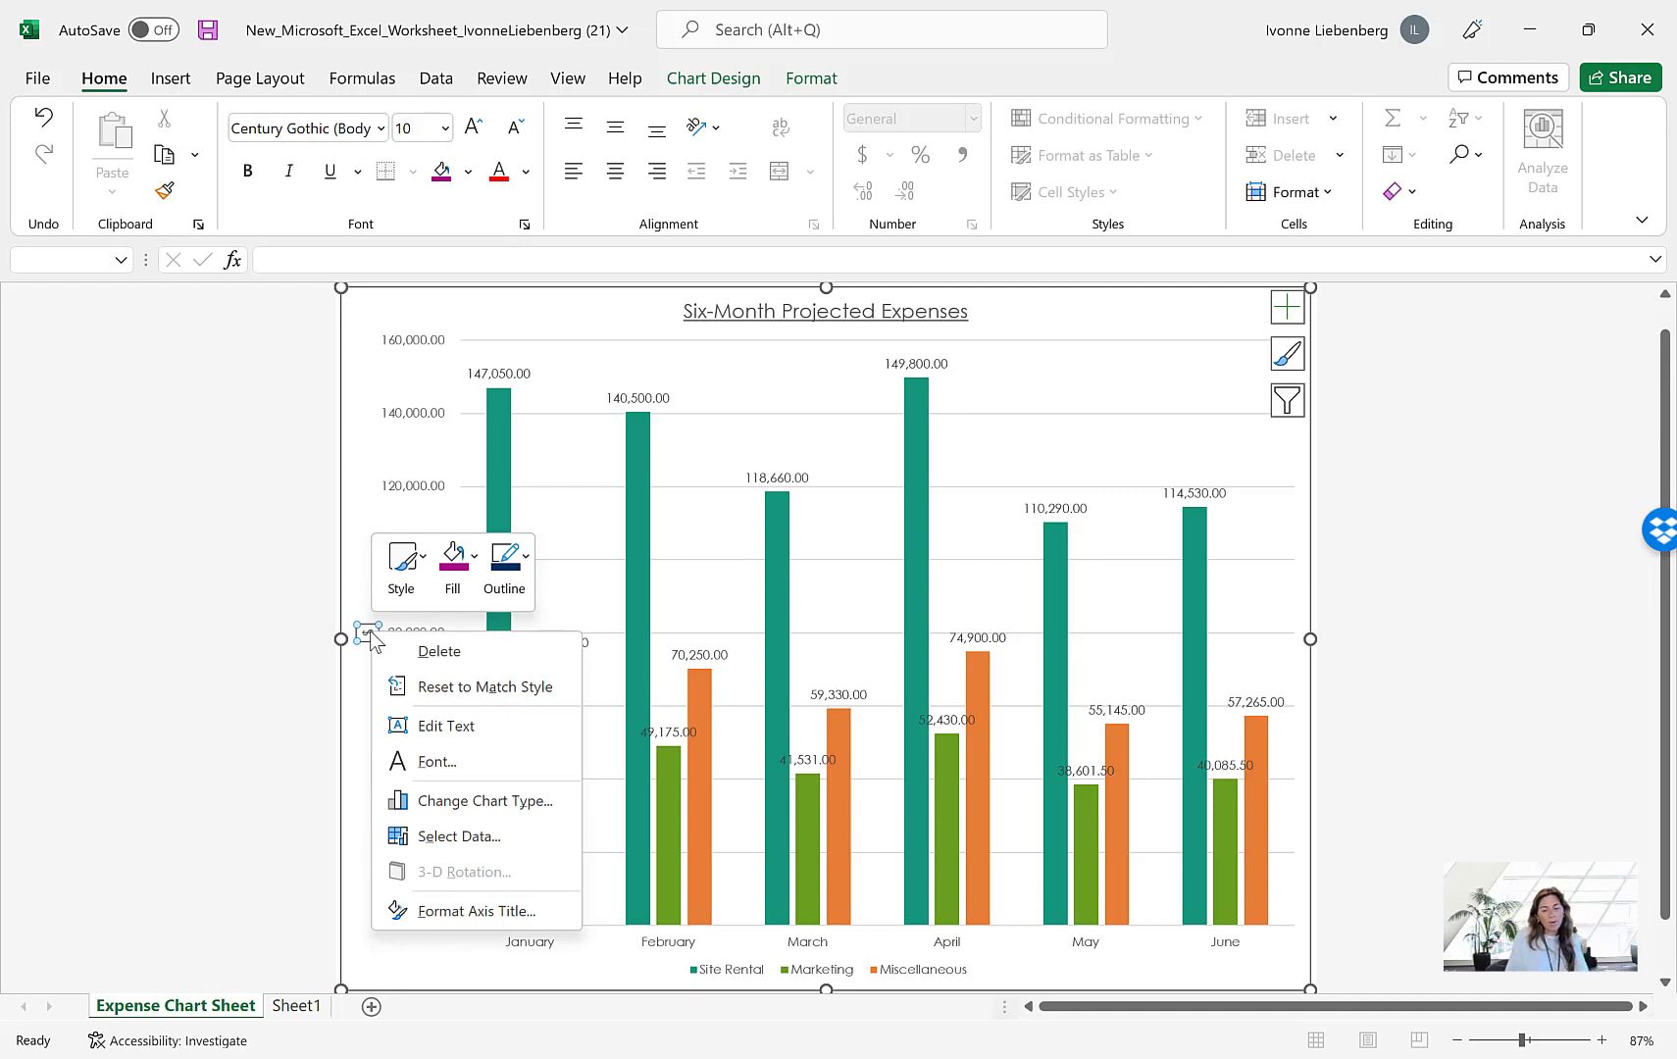
{"action": "left_click", "coordinate": [470, 911]}
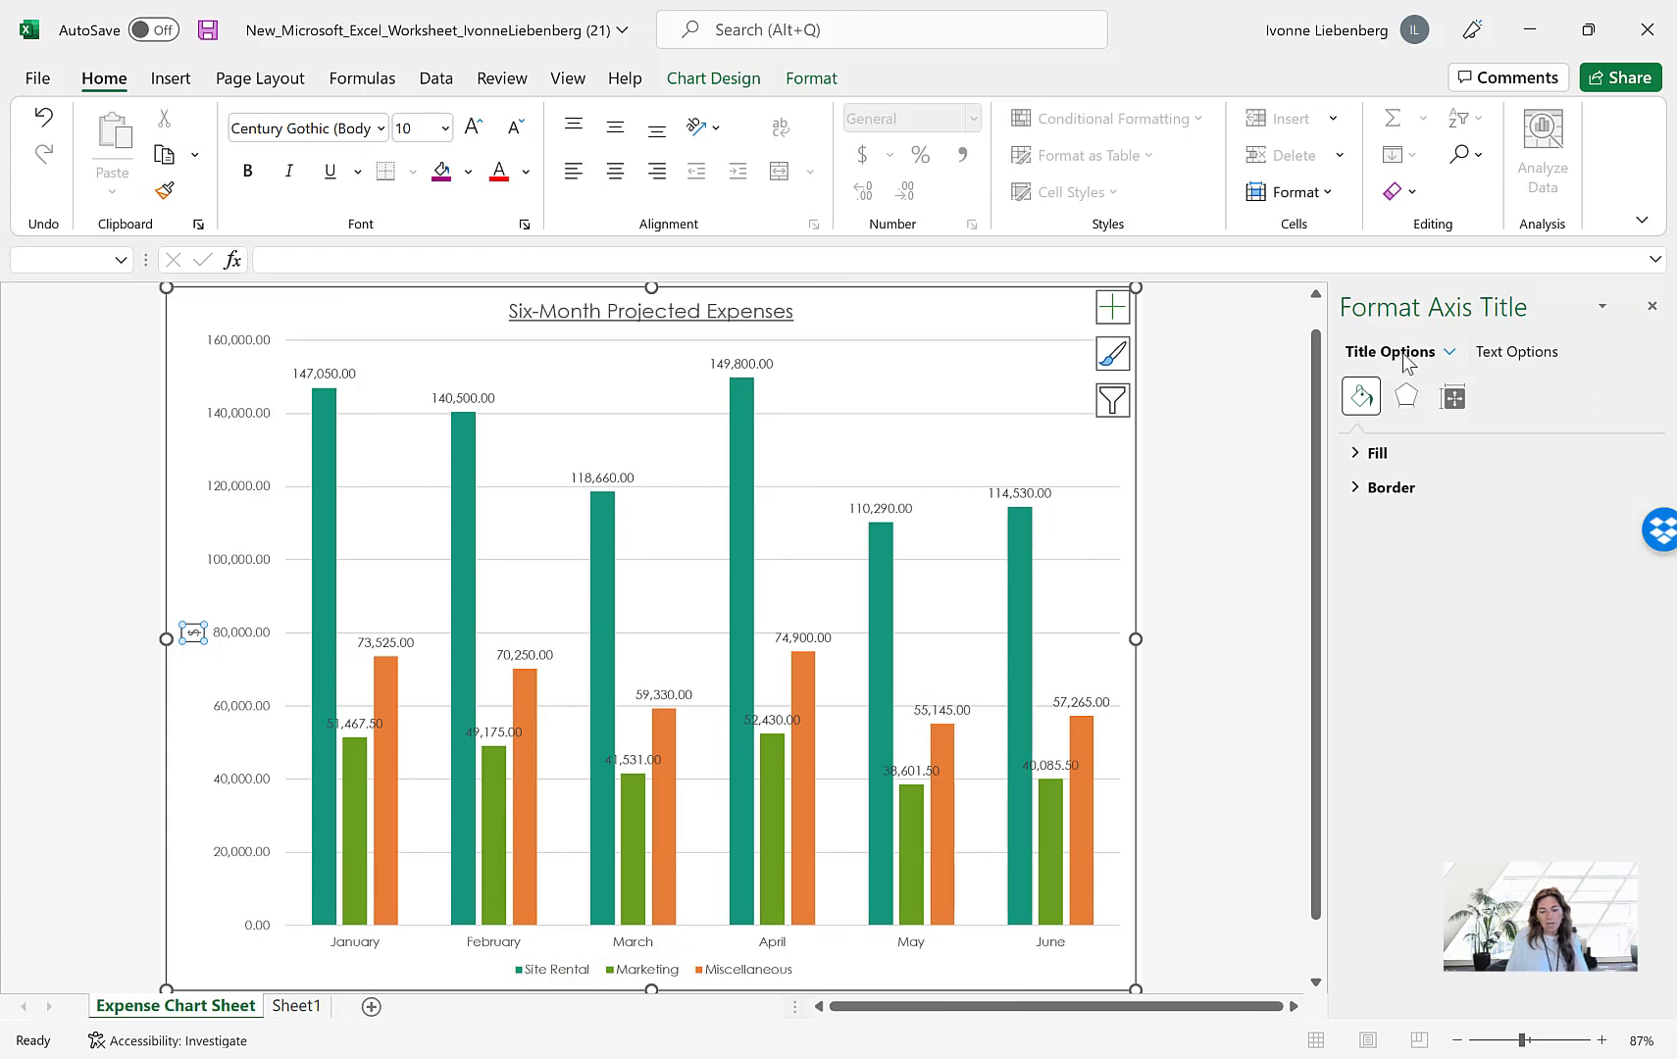
{"action": "left_click", "coordinate": [1456, 400]}
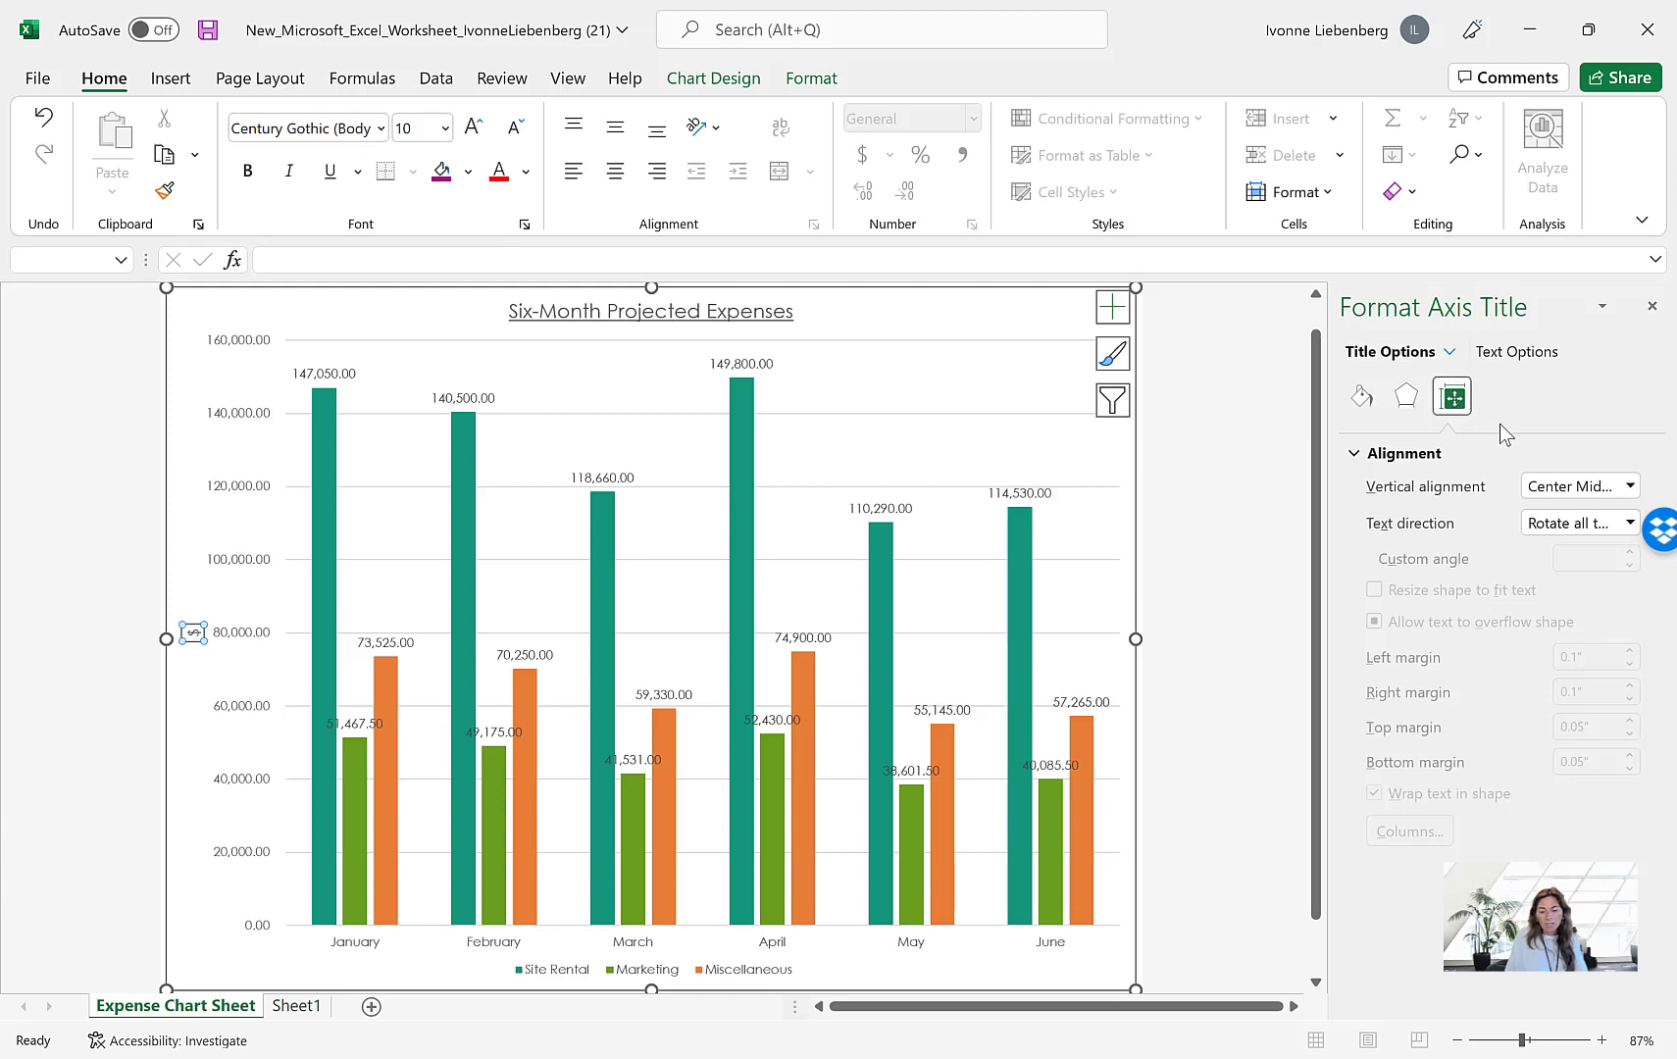
{"action": "left_click", "coordinate": [1439, 457]}
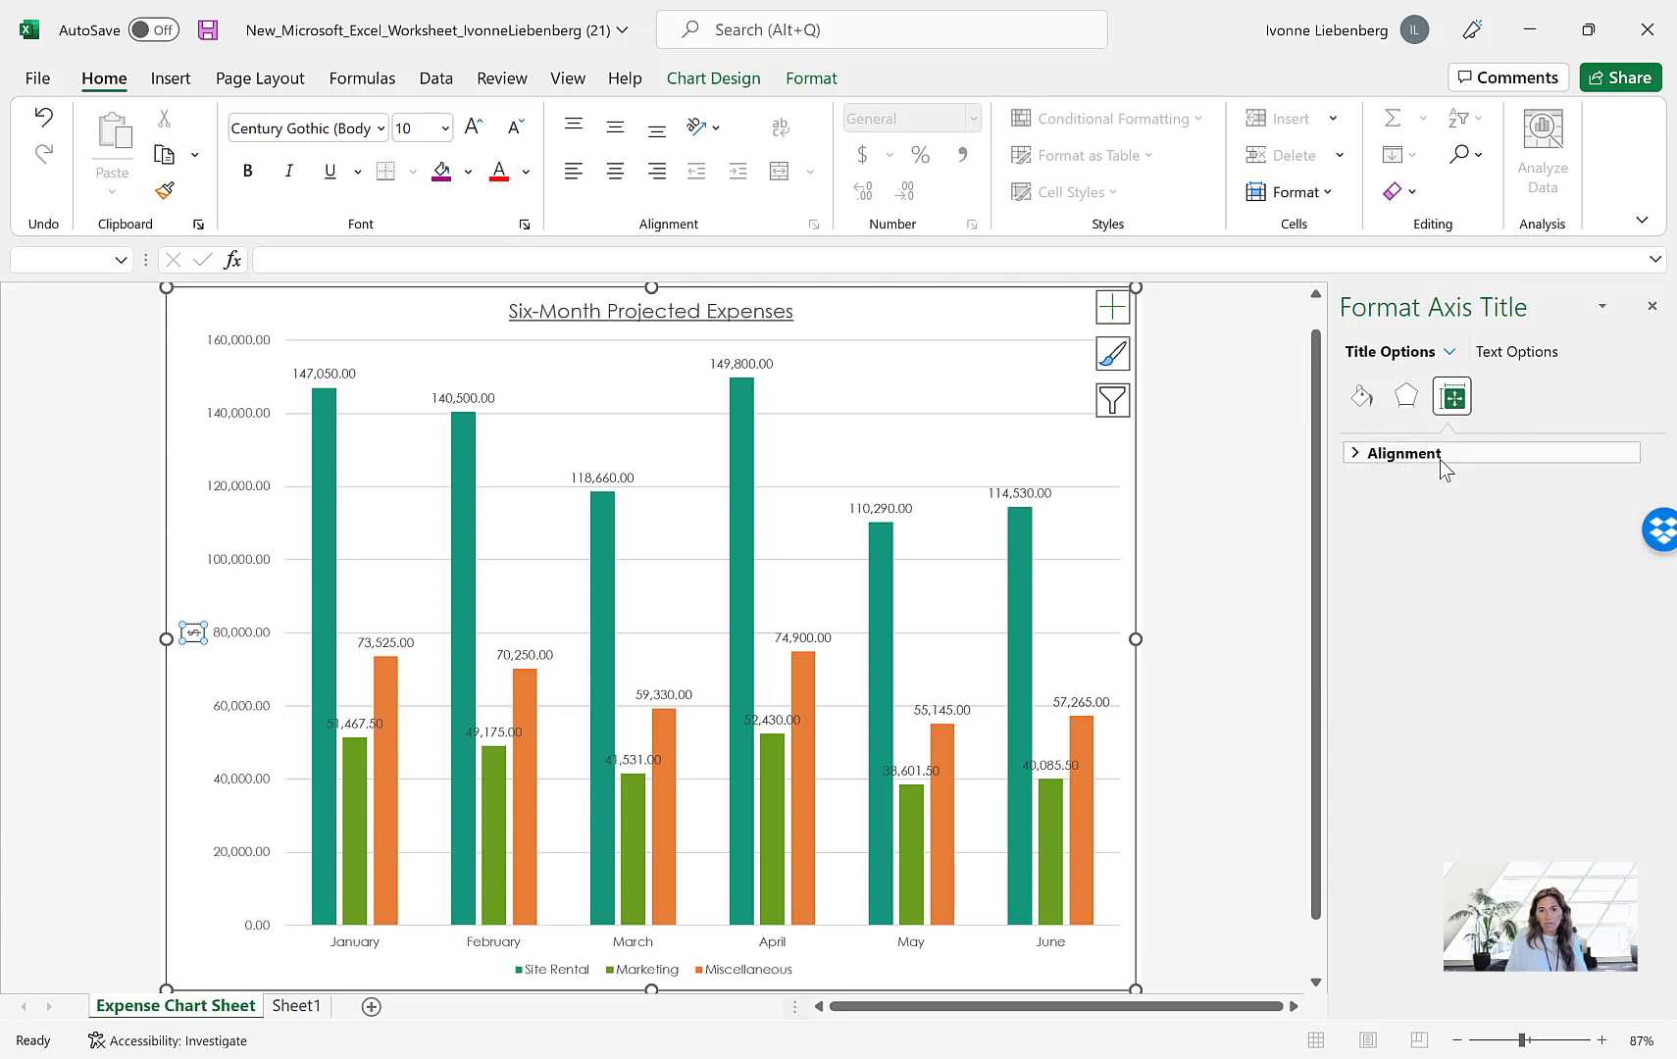
{"action": "left_click", "coordinate": [1435, 457]}
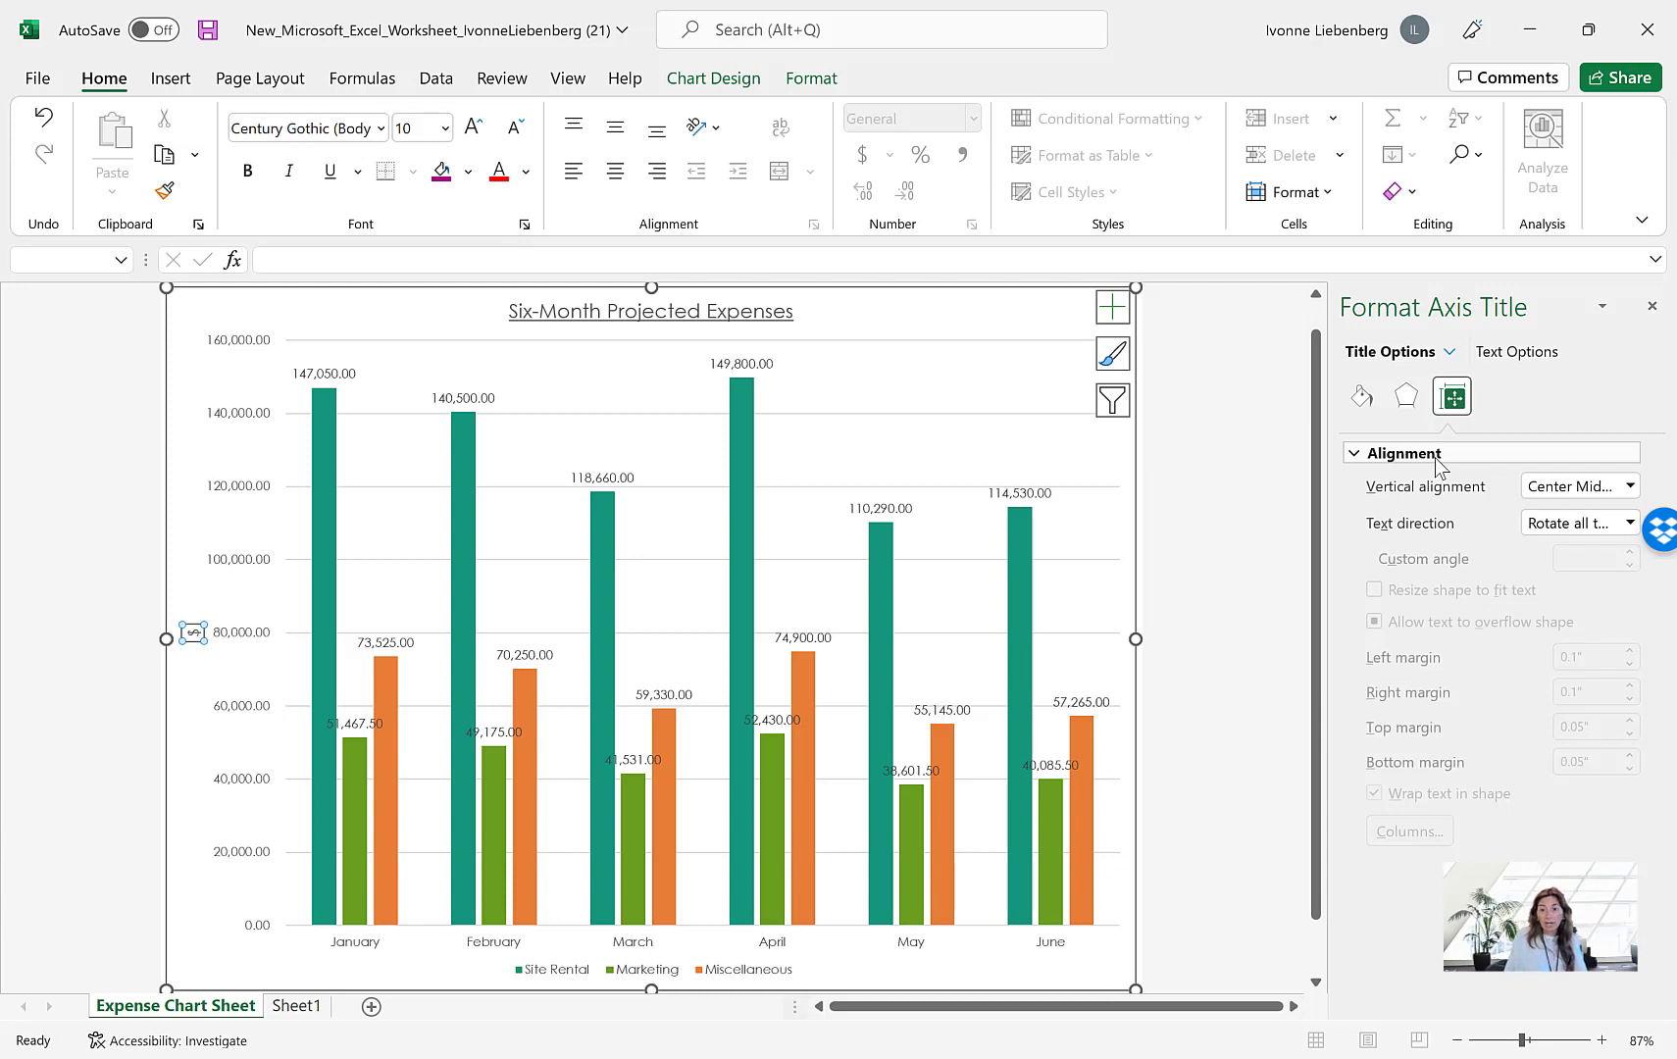
{"action": "left_click", "coordinate": [1630, 524]}
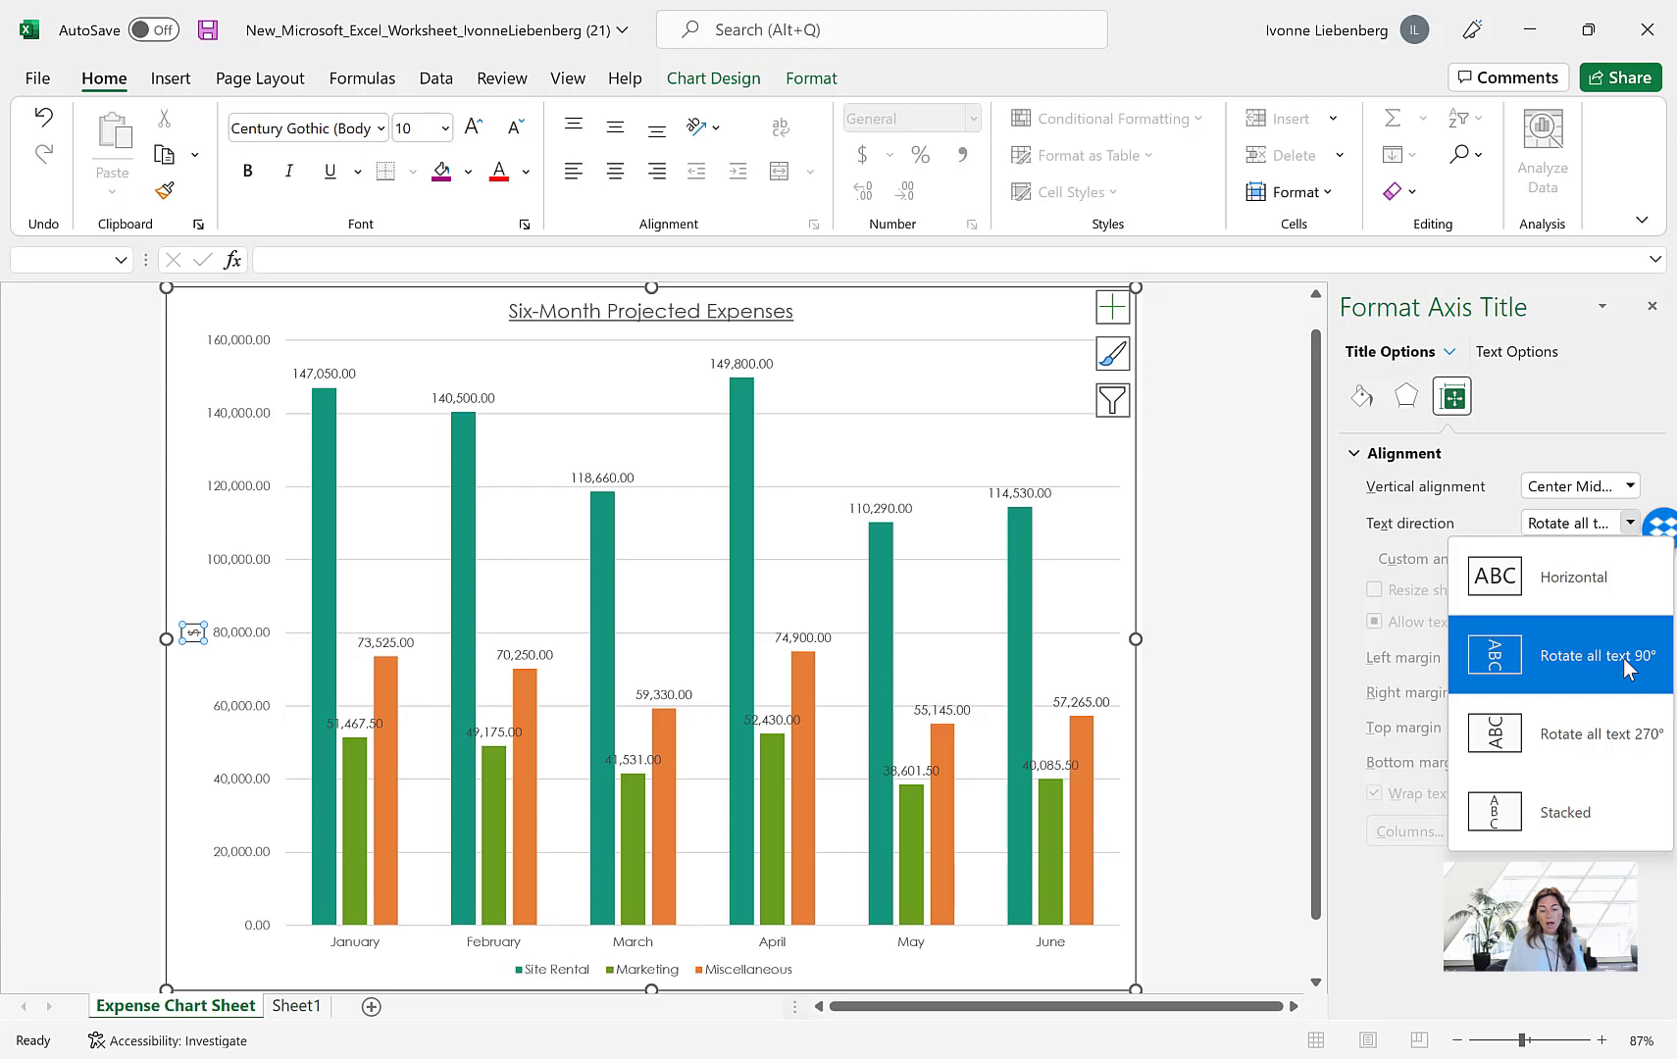
{"action": "left_click", "coordinate": [1560, 583]}
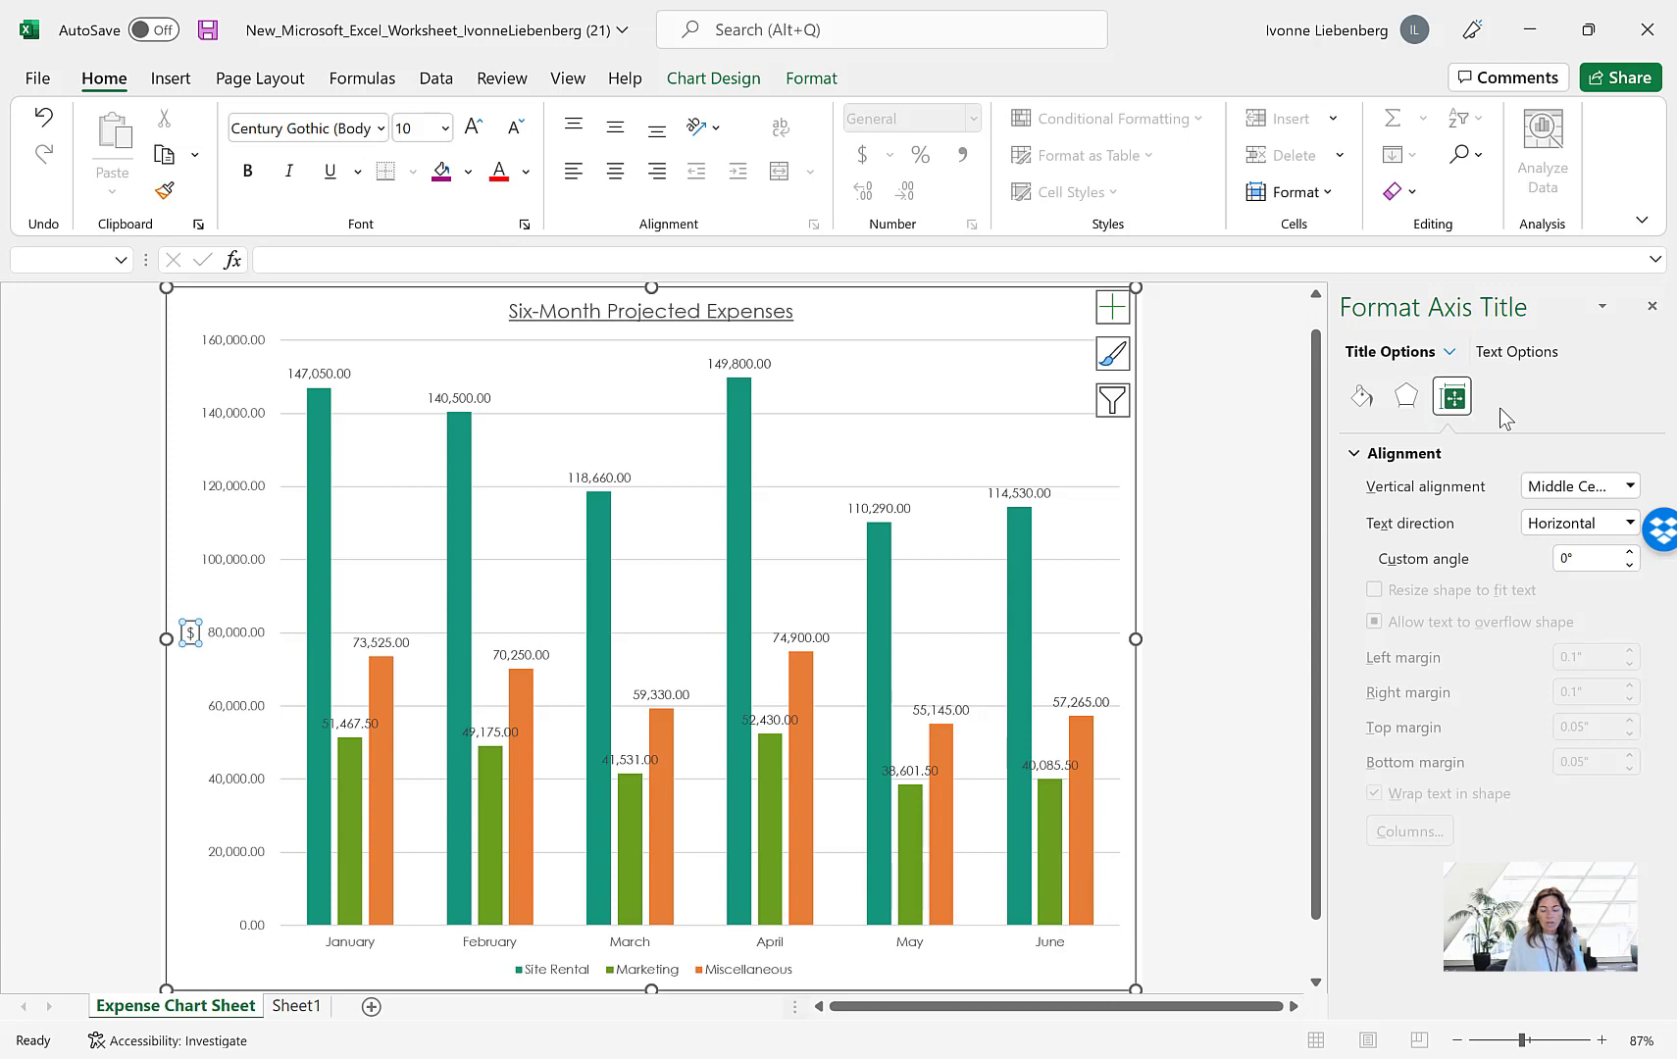
{"action": "left_click", "coordinate": [1655, 310]}
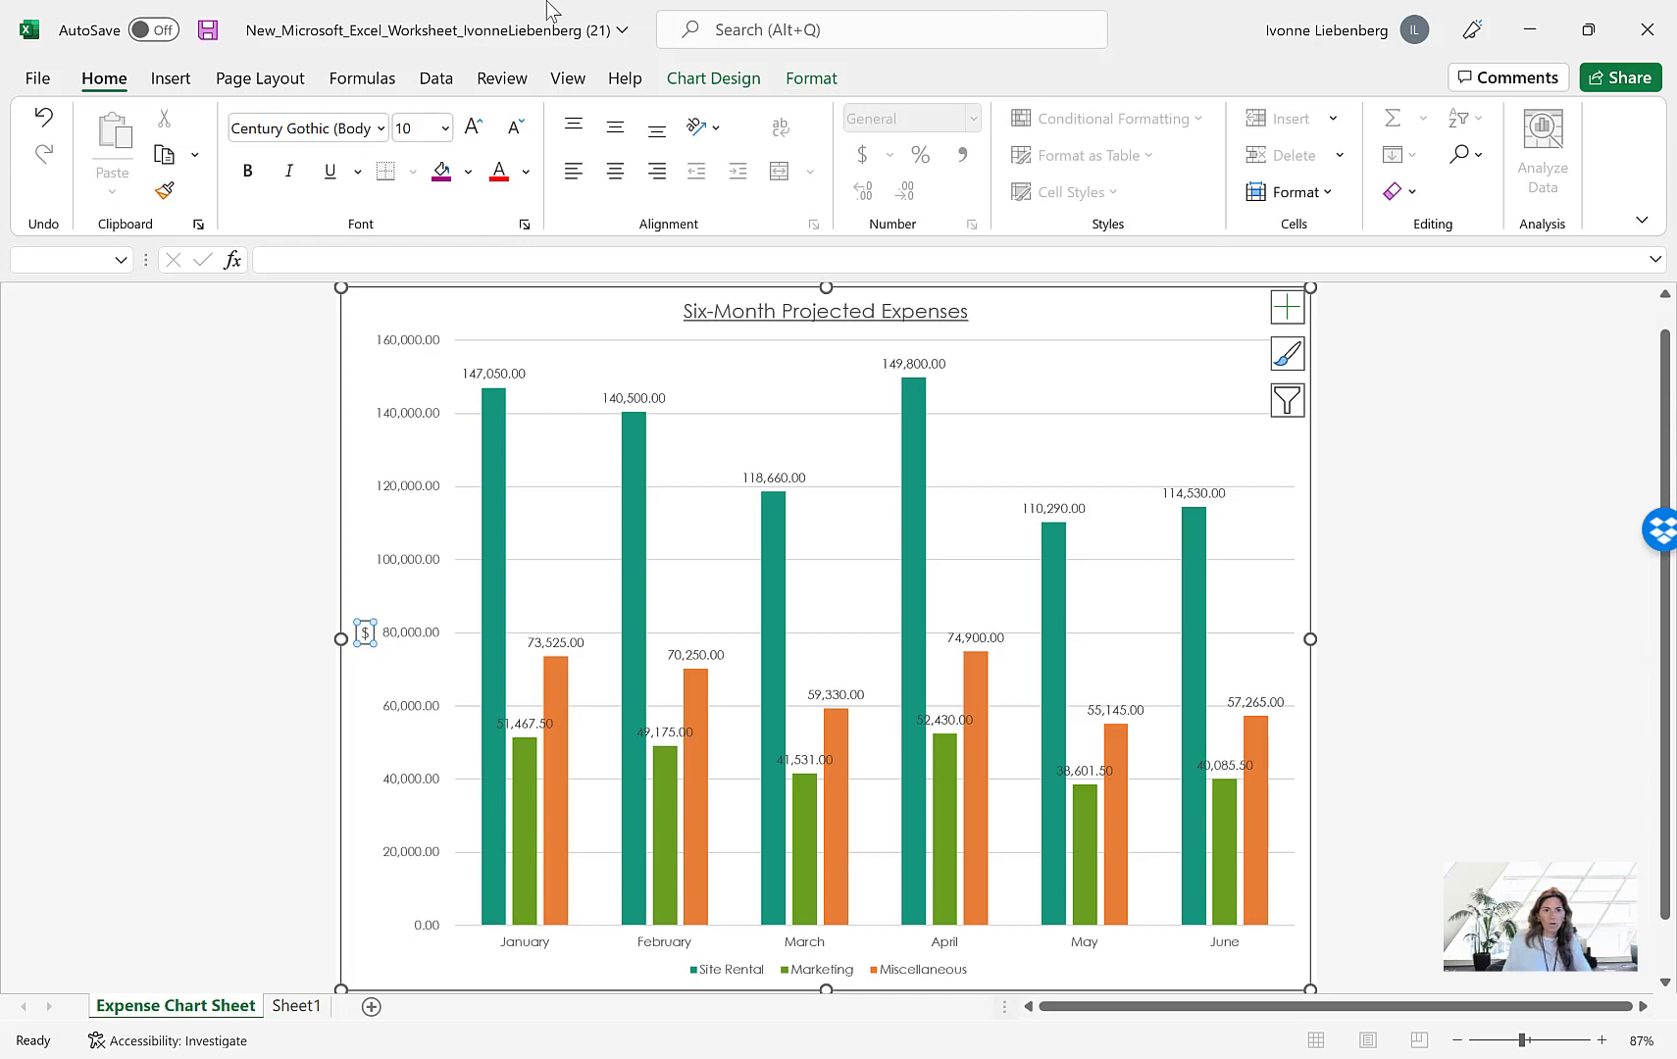
Try several chart styles and apply Style 6 to the expense chart
{"action": "left_click", "coordinate": [715, 78]}
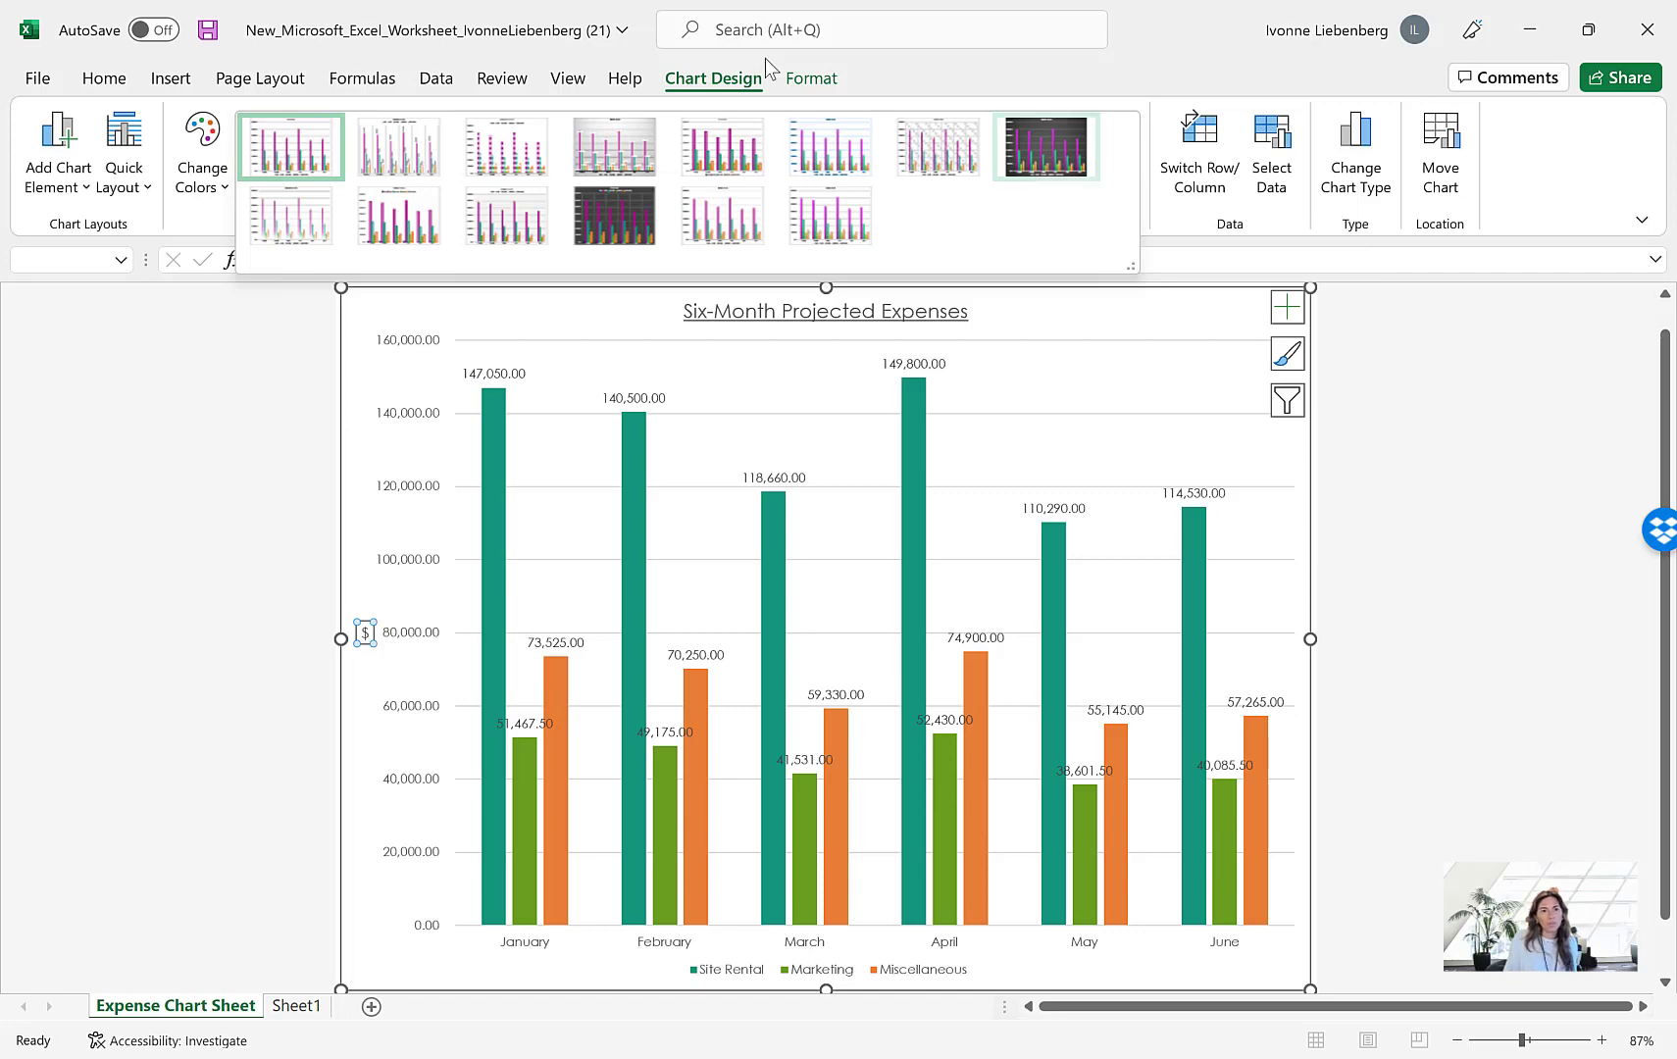
{"action": "left_click", "coordinate": [389, 146]}
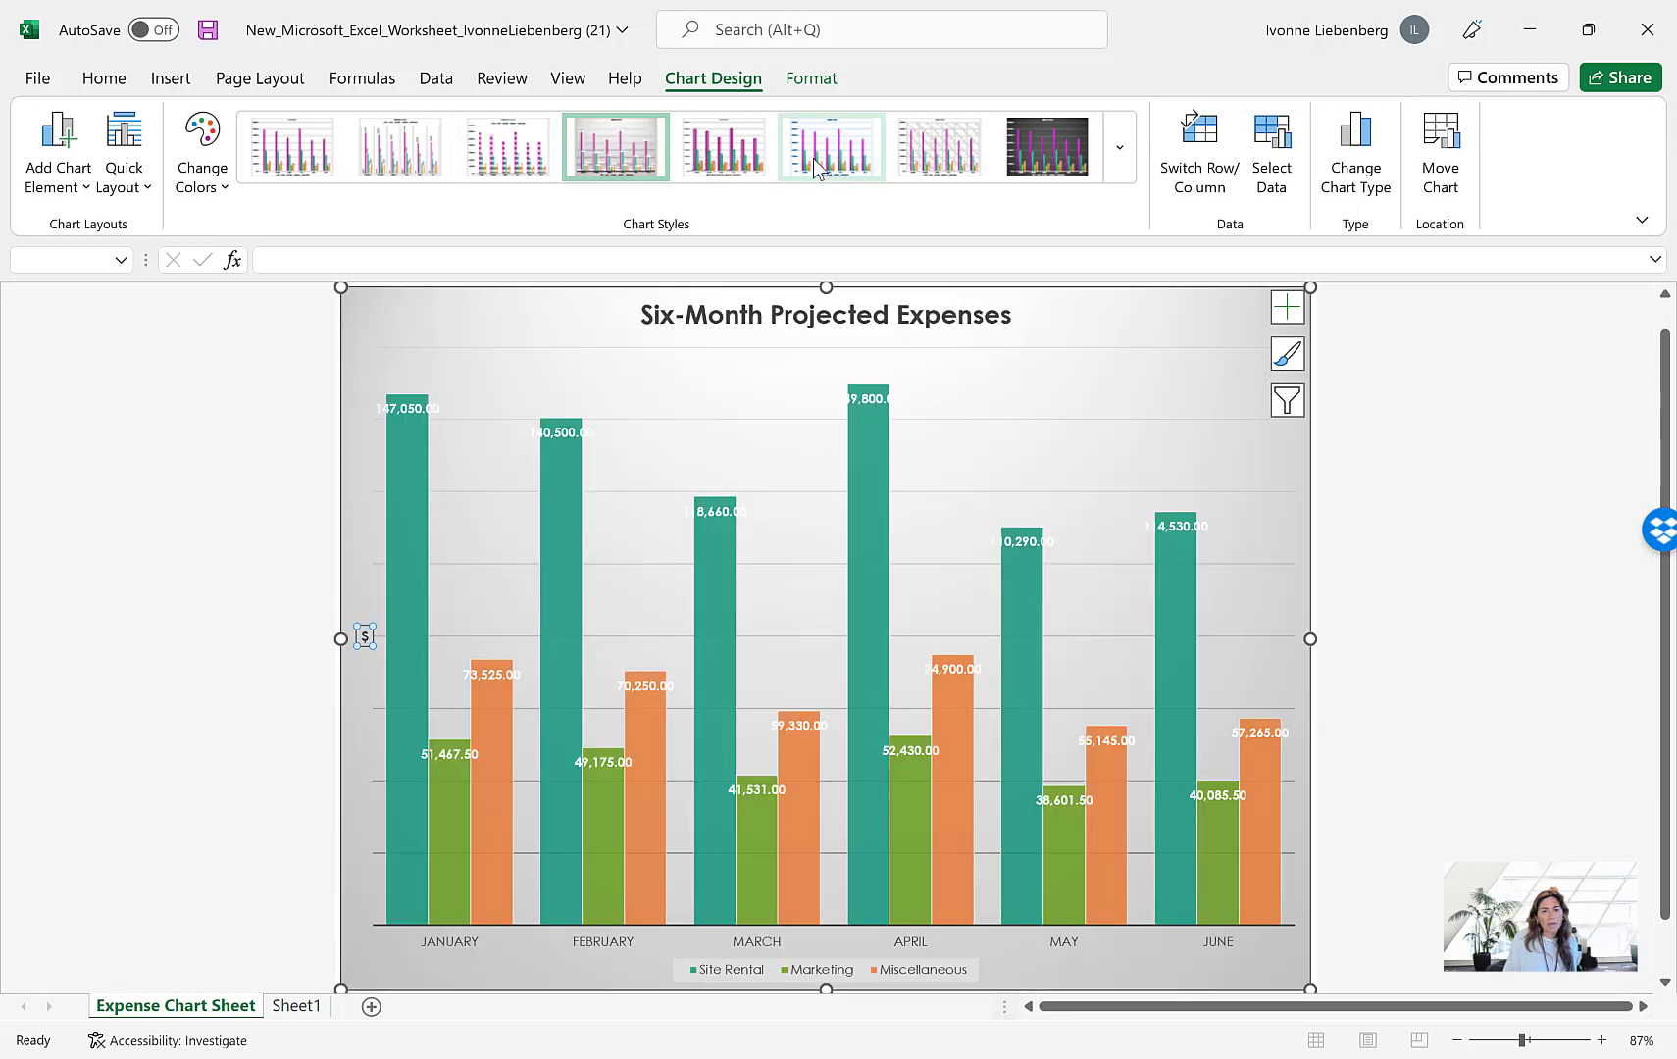
{"action": "left_click", "coordinate": [822, 153]}
{"action": "left_click", "coordinate": [1054, 155]}
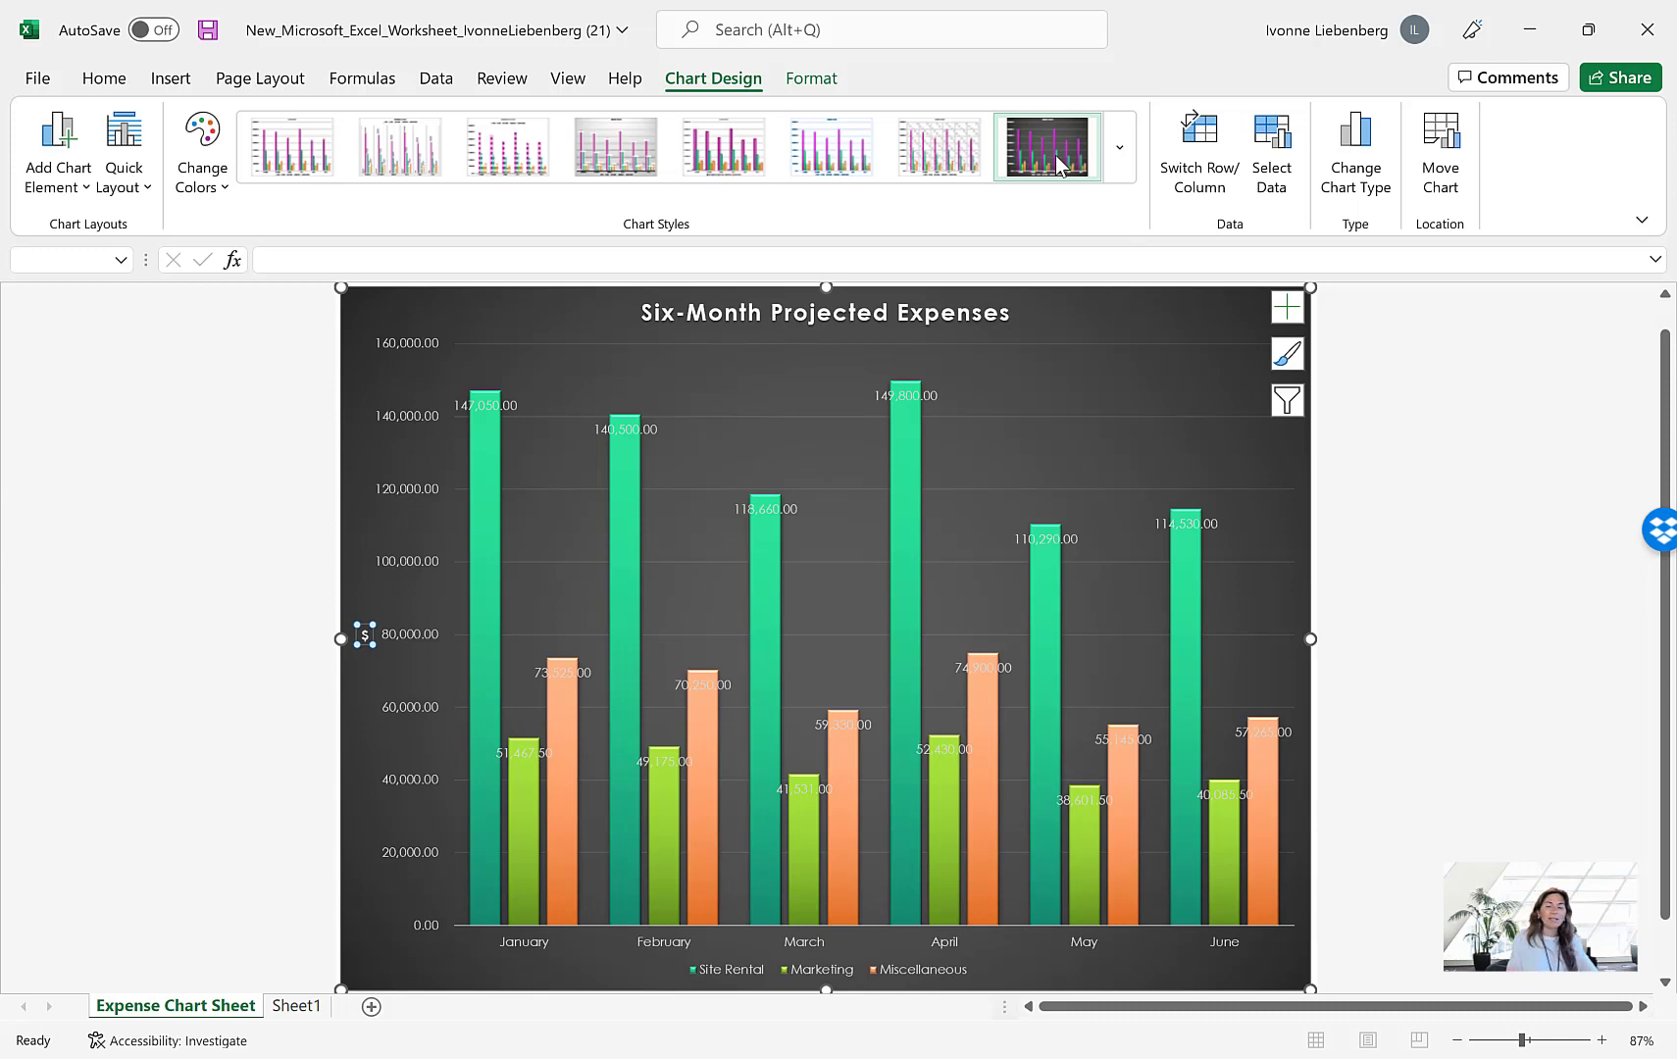
{"action": "left_click", "coordinate": [1120, 149]}
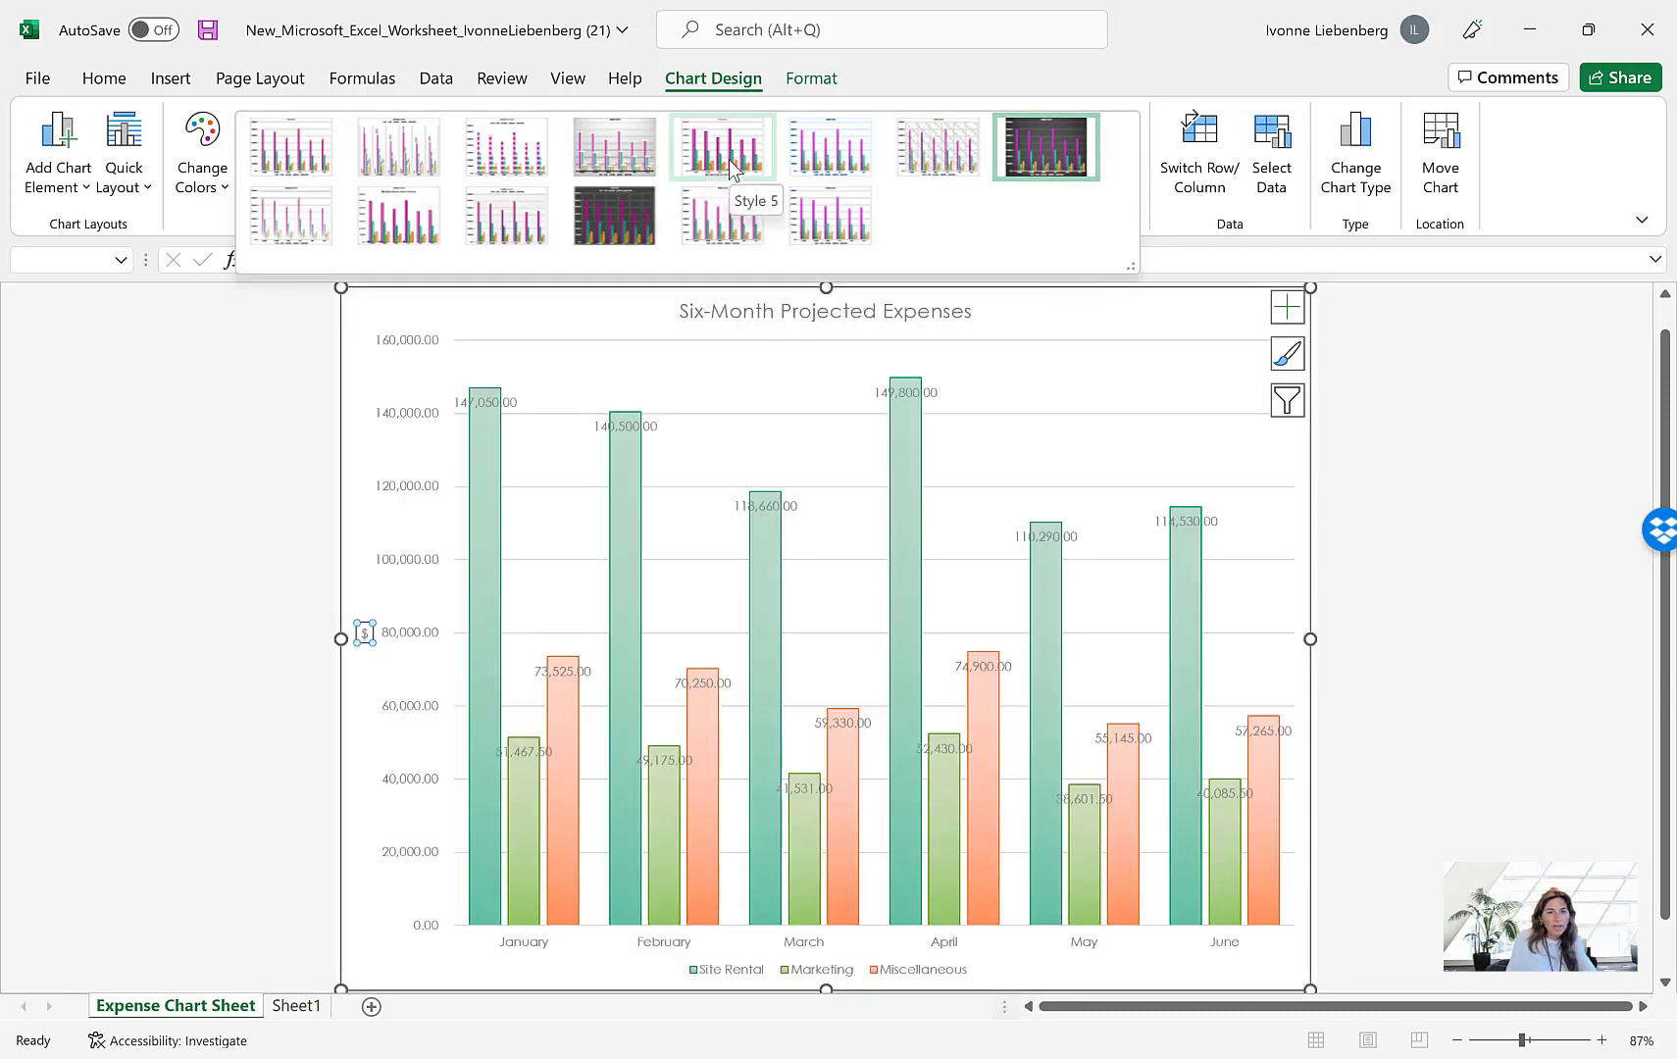
{"action": "left_click", "coordinate": [833, 142]}
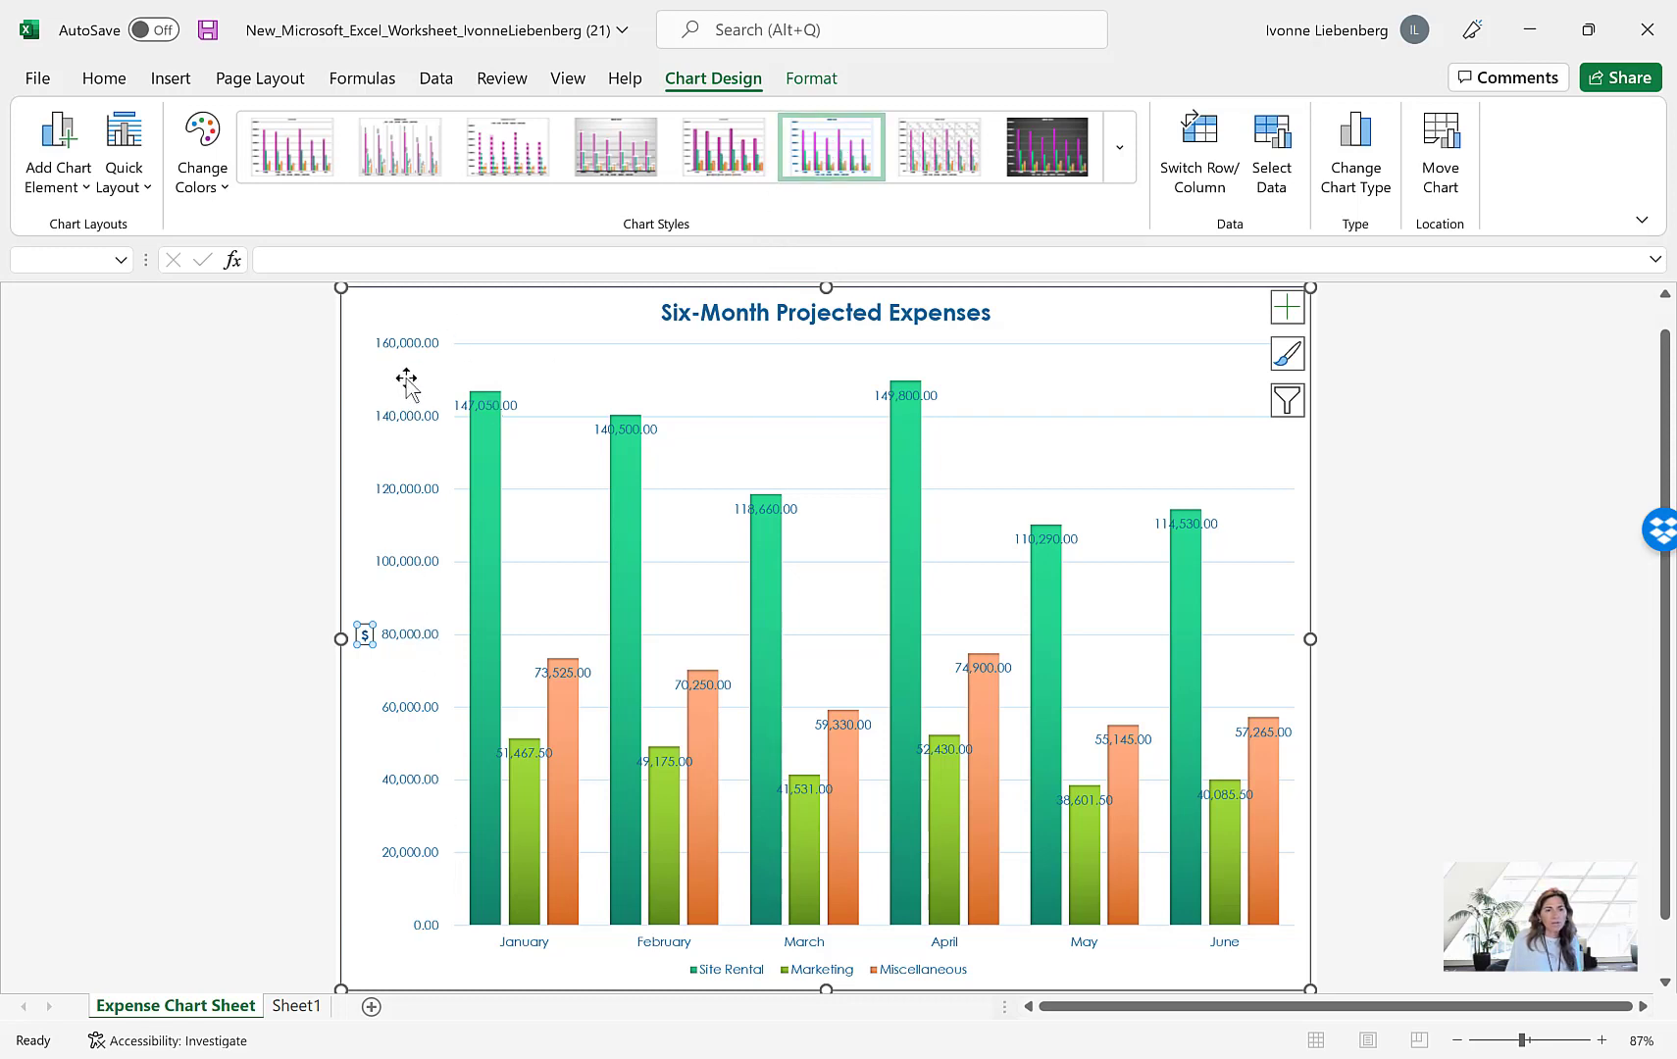
Set the vertical value axis numbers to 0 decimal places and close the axis formatting options
{"action": "mouse_move", "coordinate": [473, 751]}
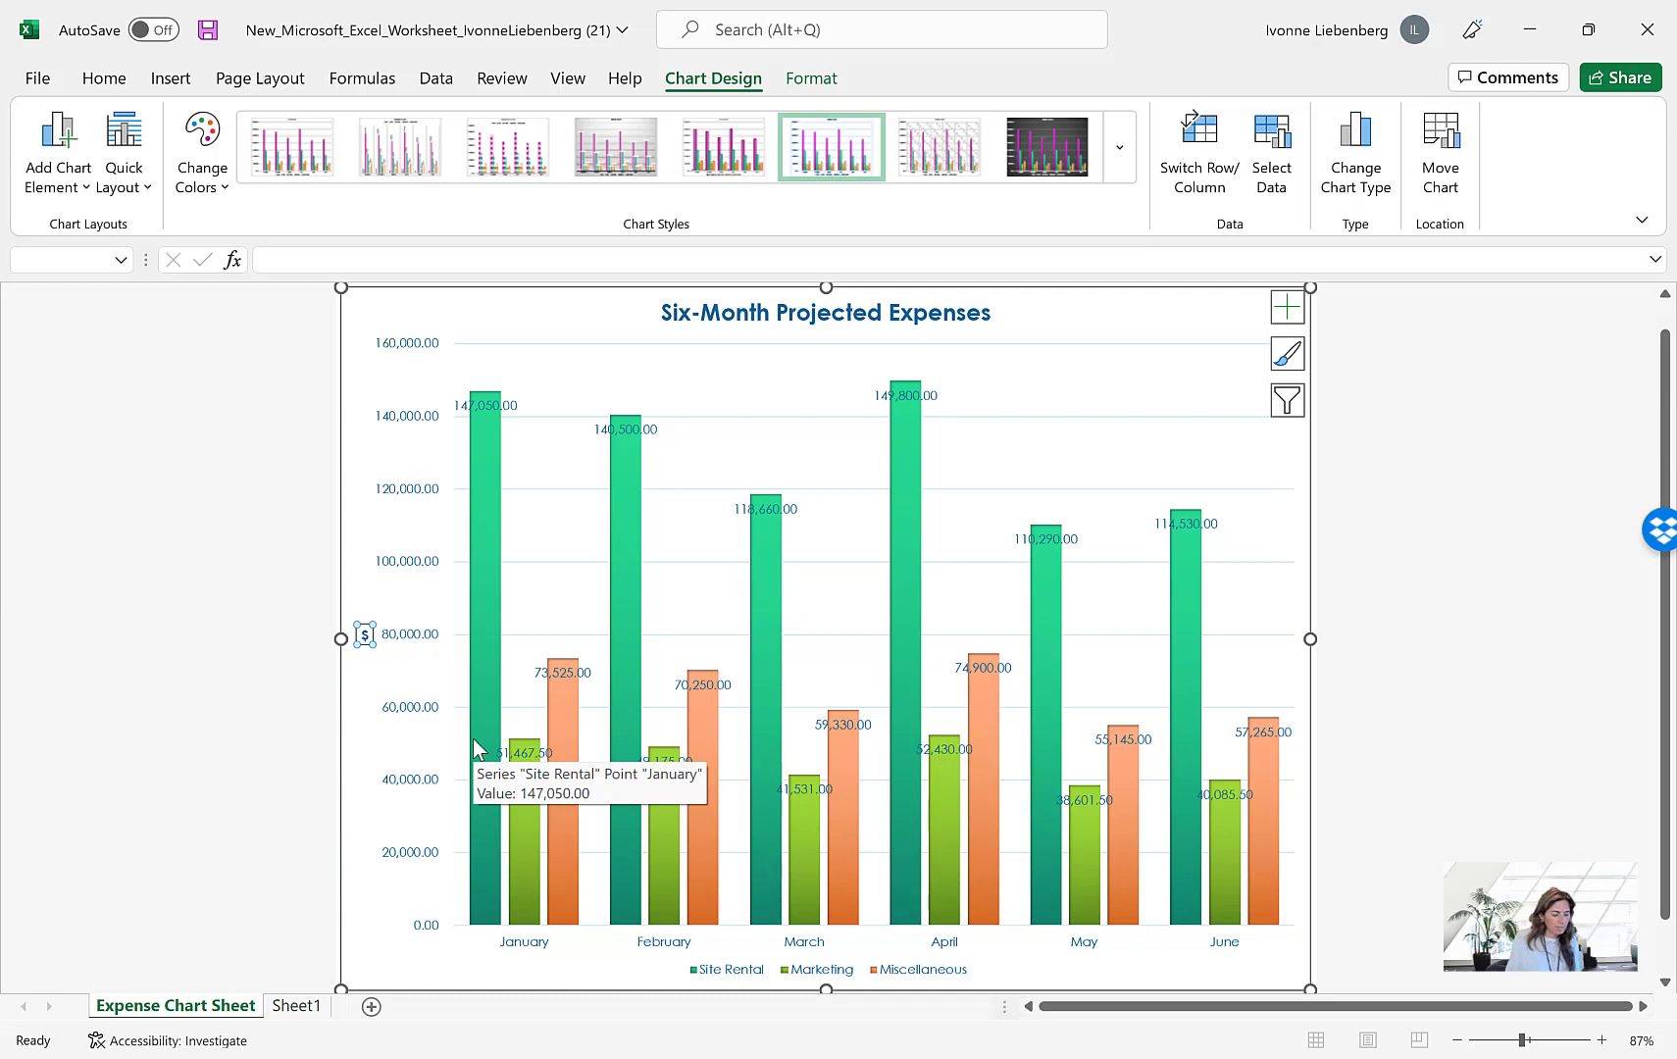
{"action": "right_click", "coordinate": [404, 349]}
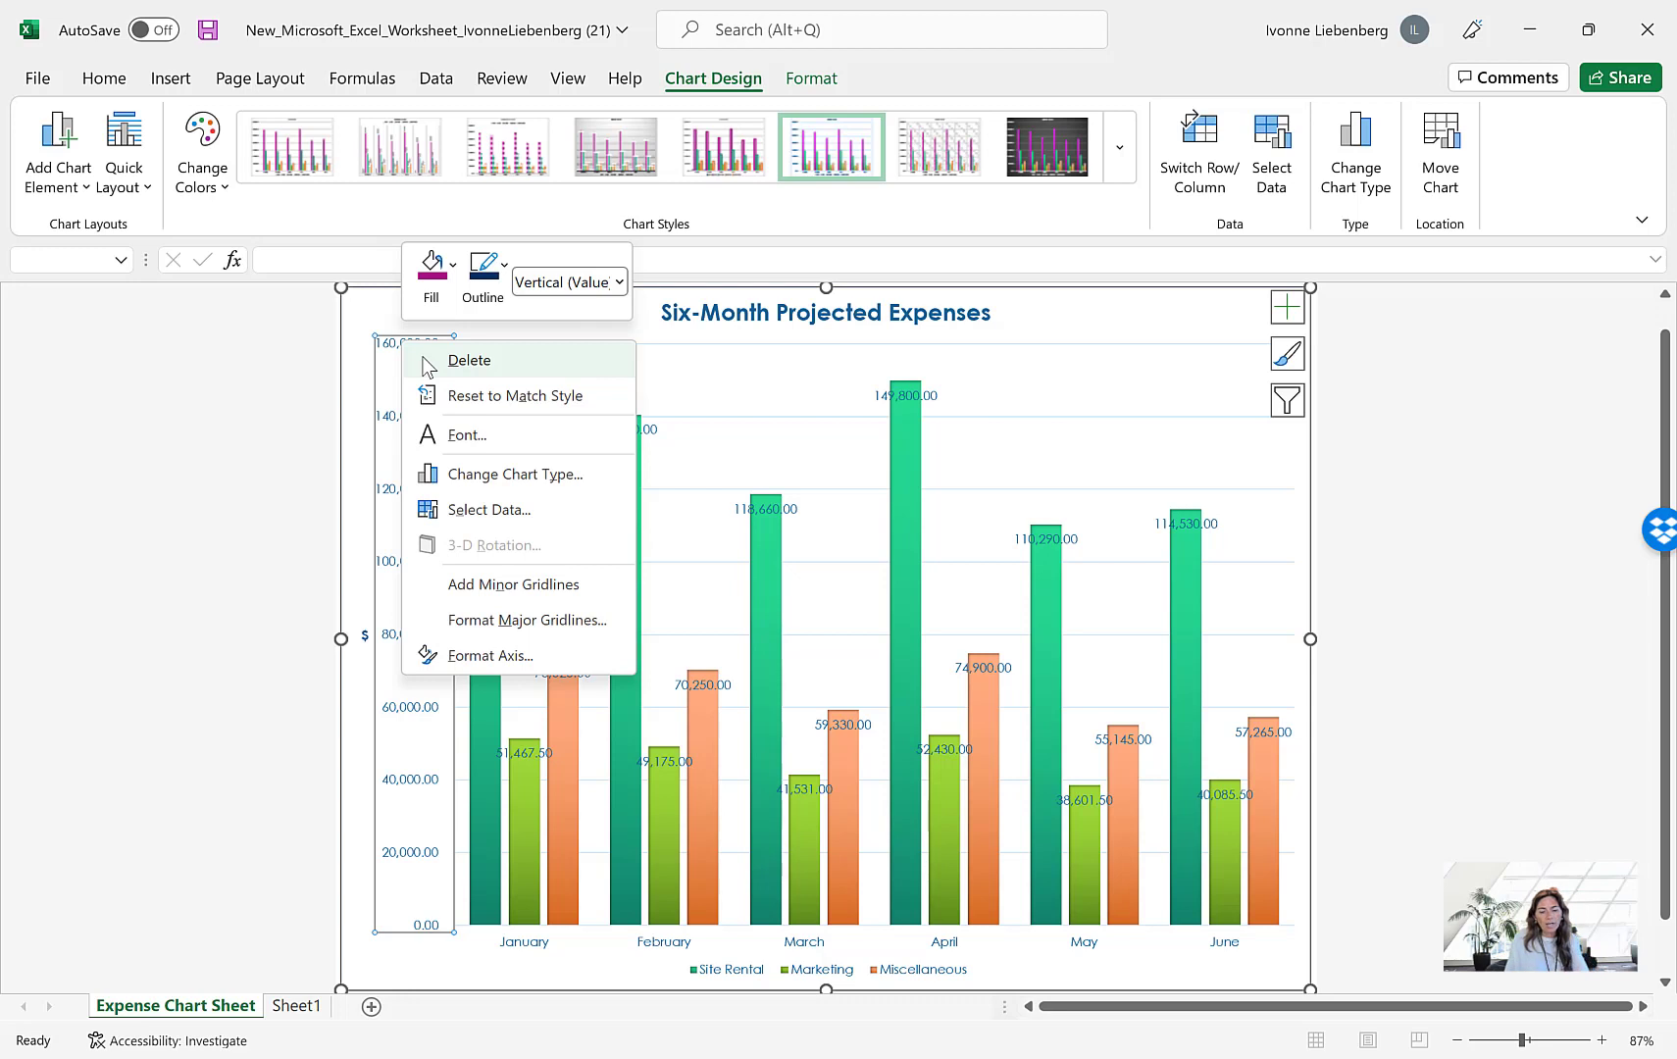
{"action": "left_click", "coordinate": [499, 658]}
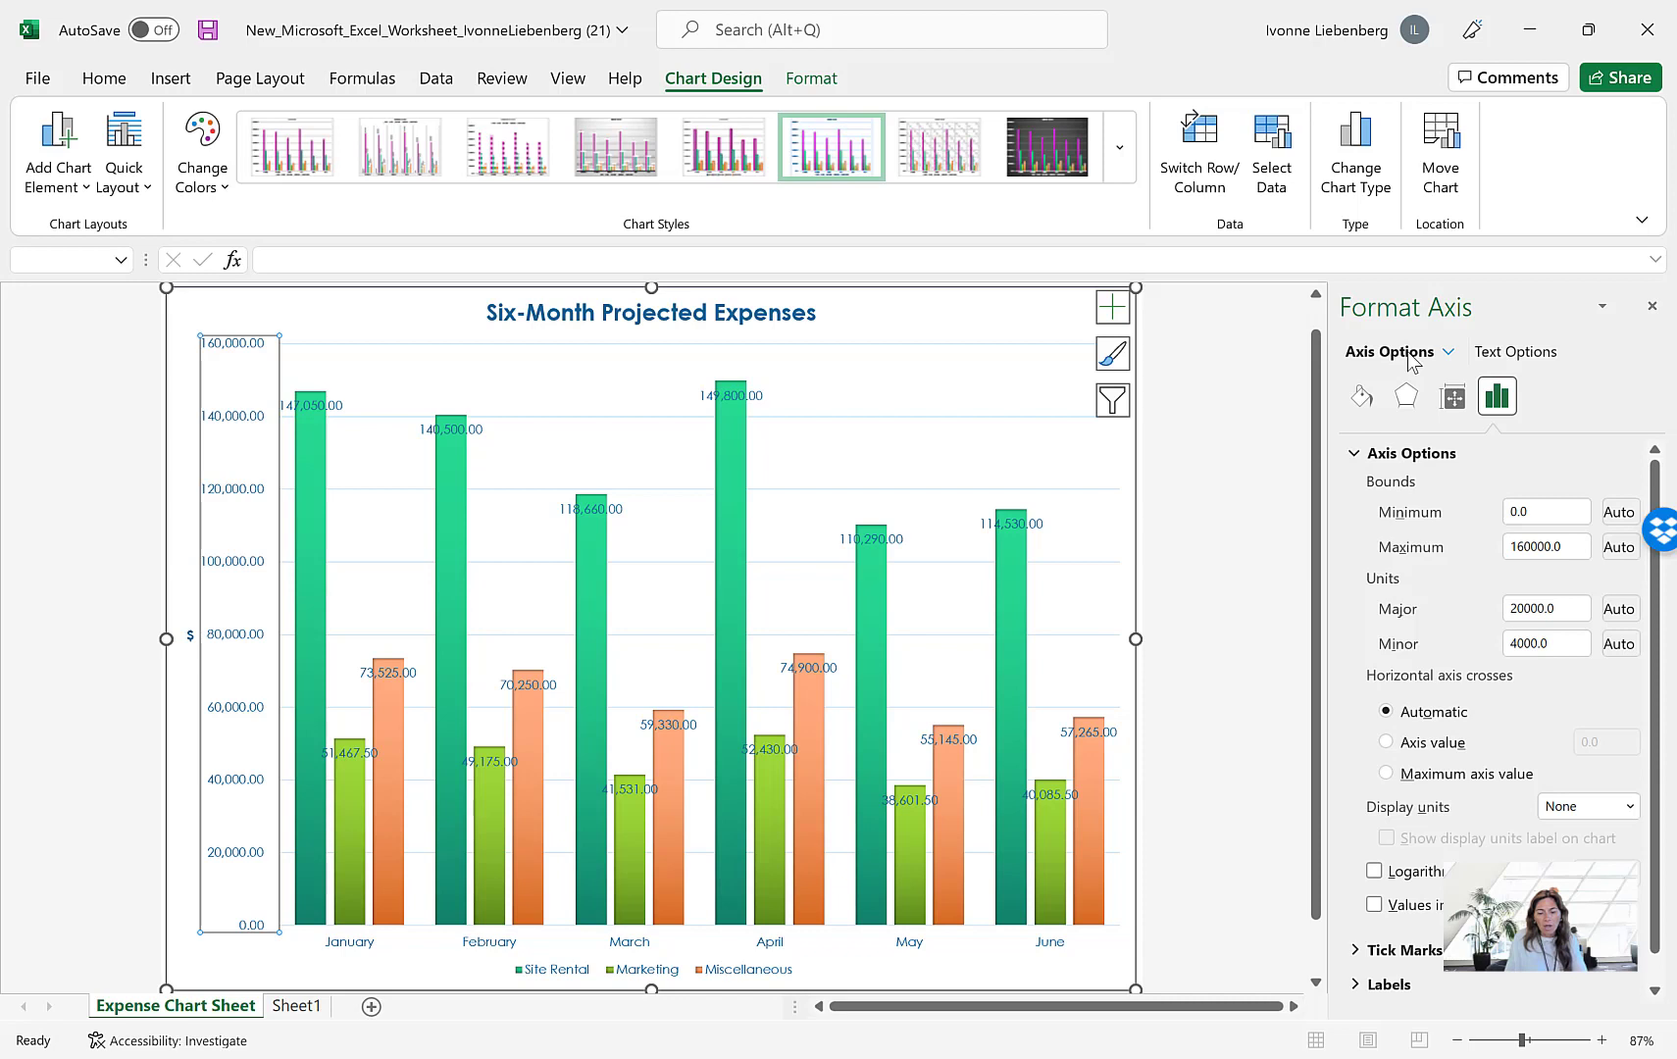
{"action": "scroll", "coordinate": [1466, 530], "scroll_direction": "down", "scroll_amount": 1}
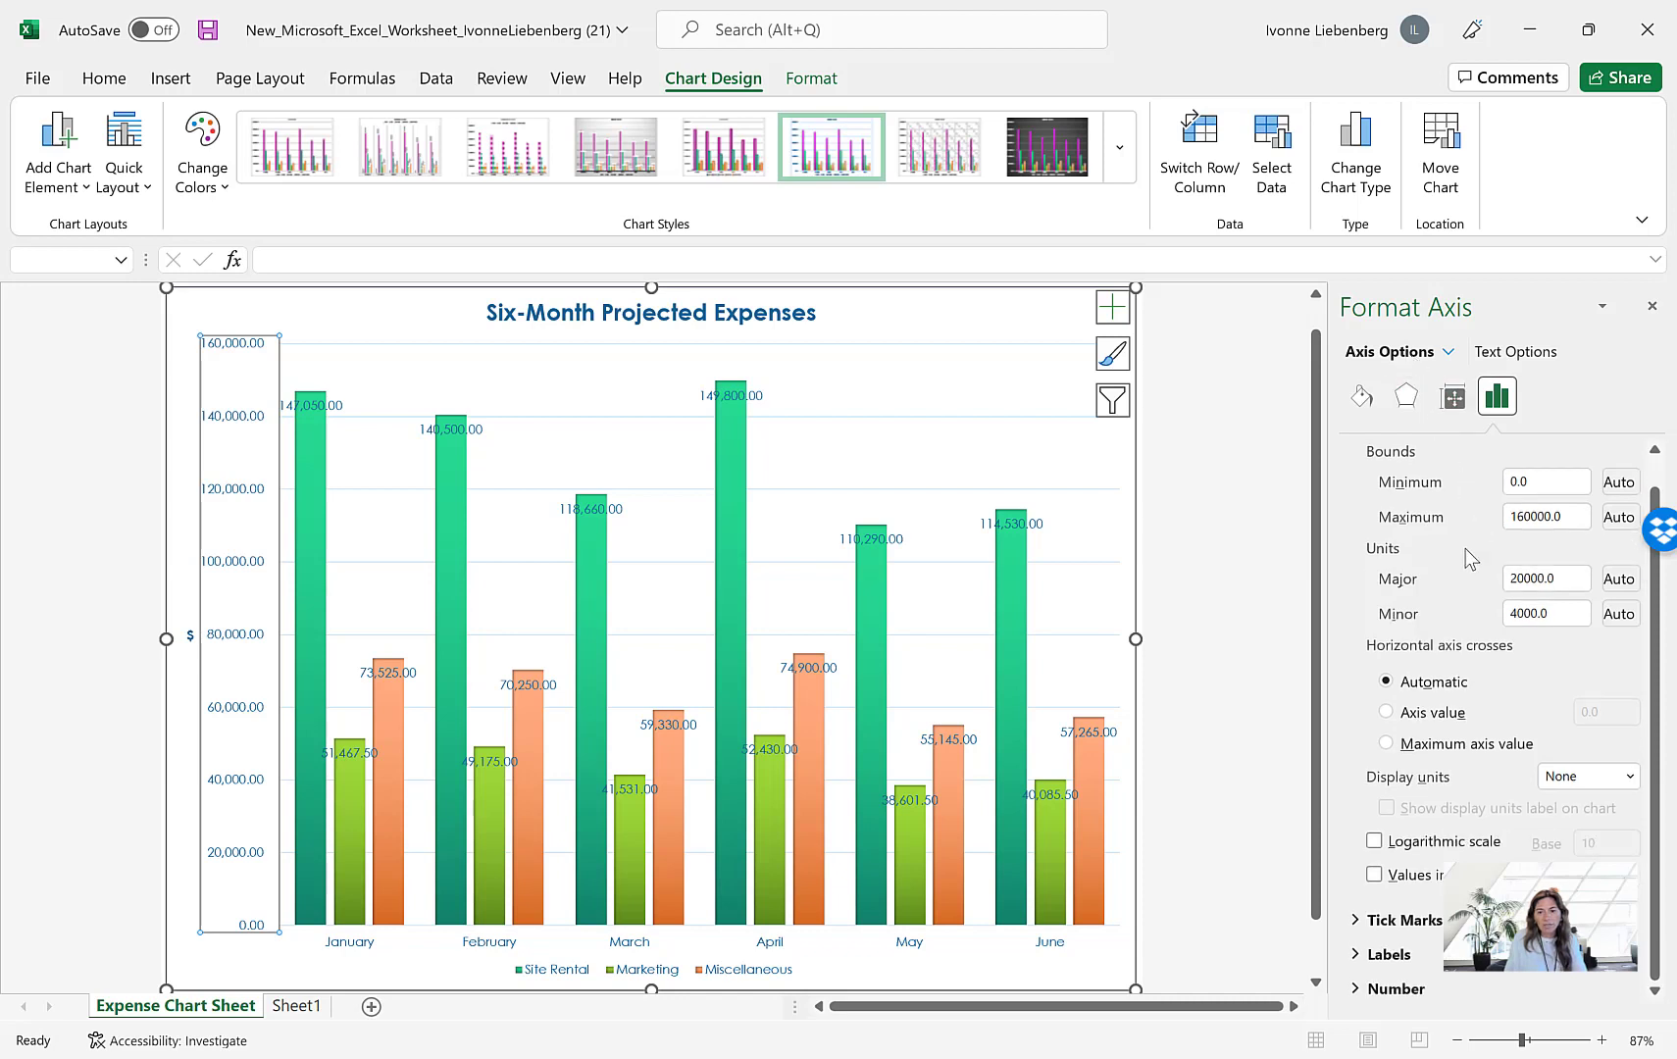
{"action": "left_click", "coordinate": [1397, 990]}
{"action": "scroll", "coordinate": [1438, 883], "scroll_direction": "down", "scroll_amount": 2}
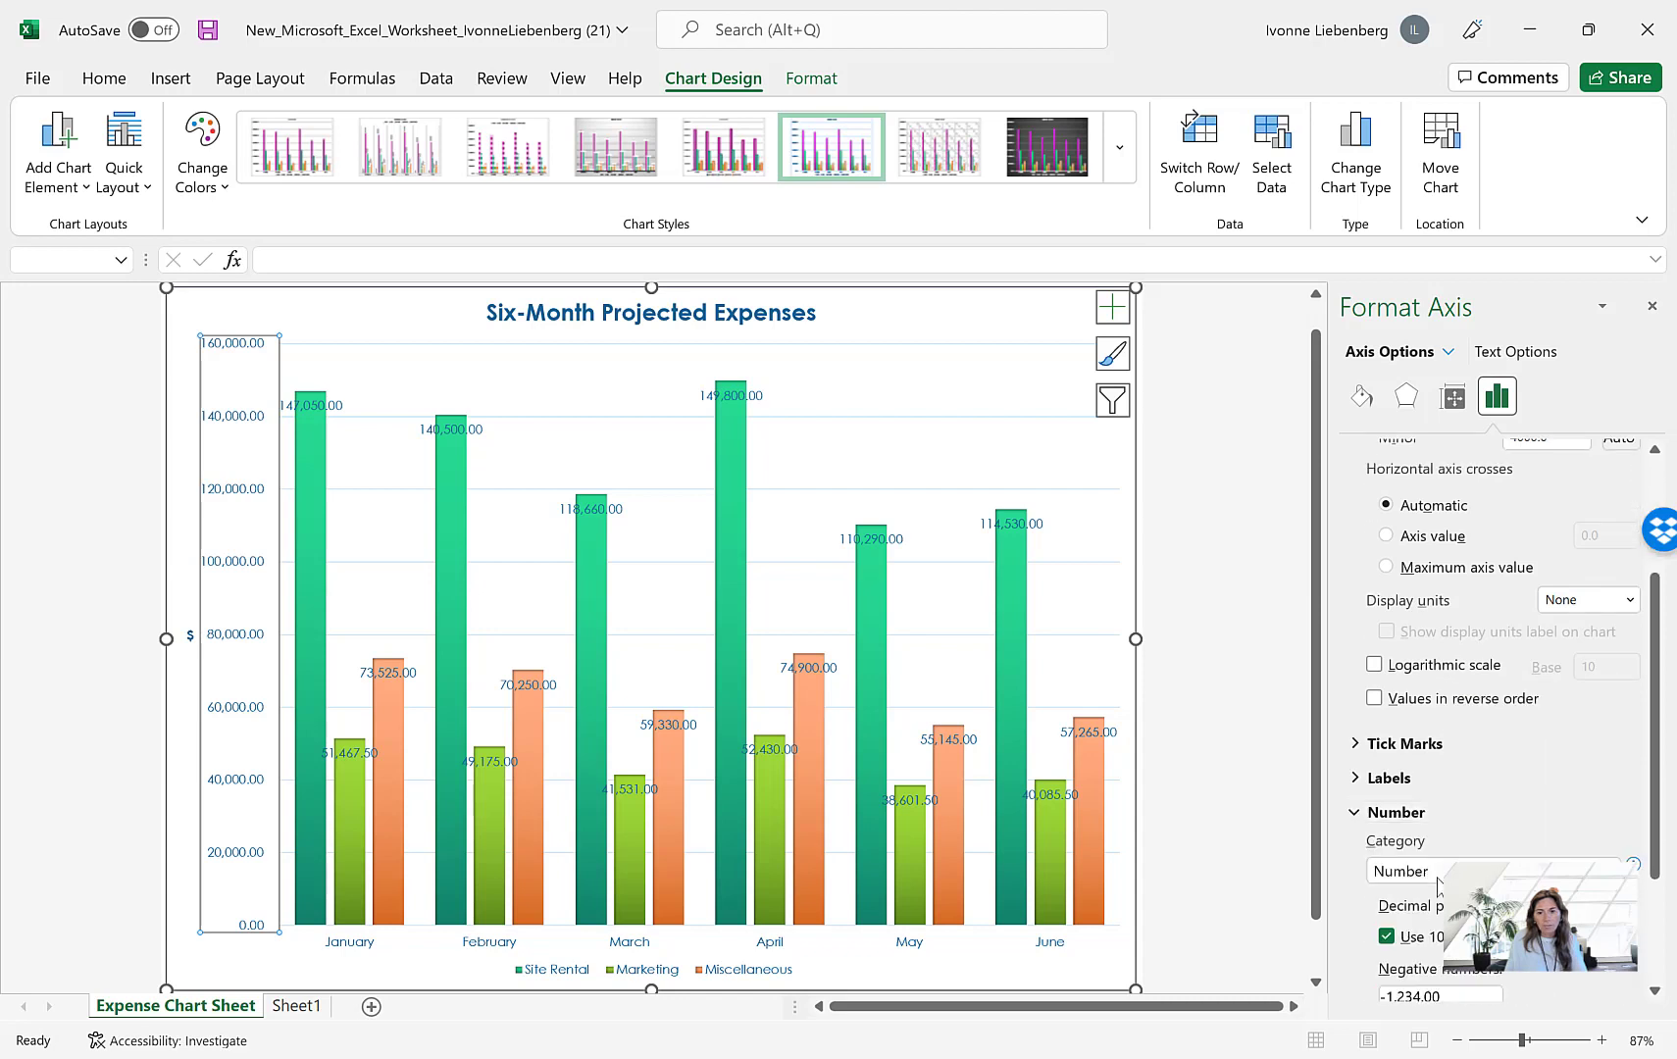
{"action": "scroll", "coordinate": [1438, 882], "scroll_direction": "down", "scroll_amount": 4}
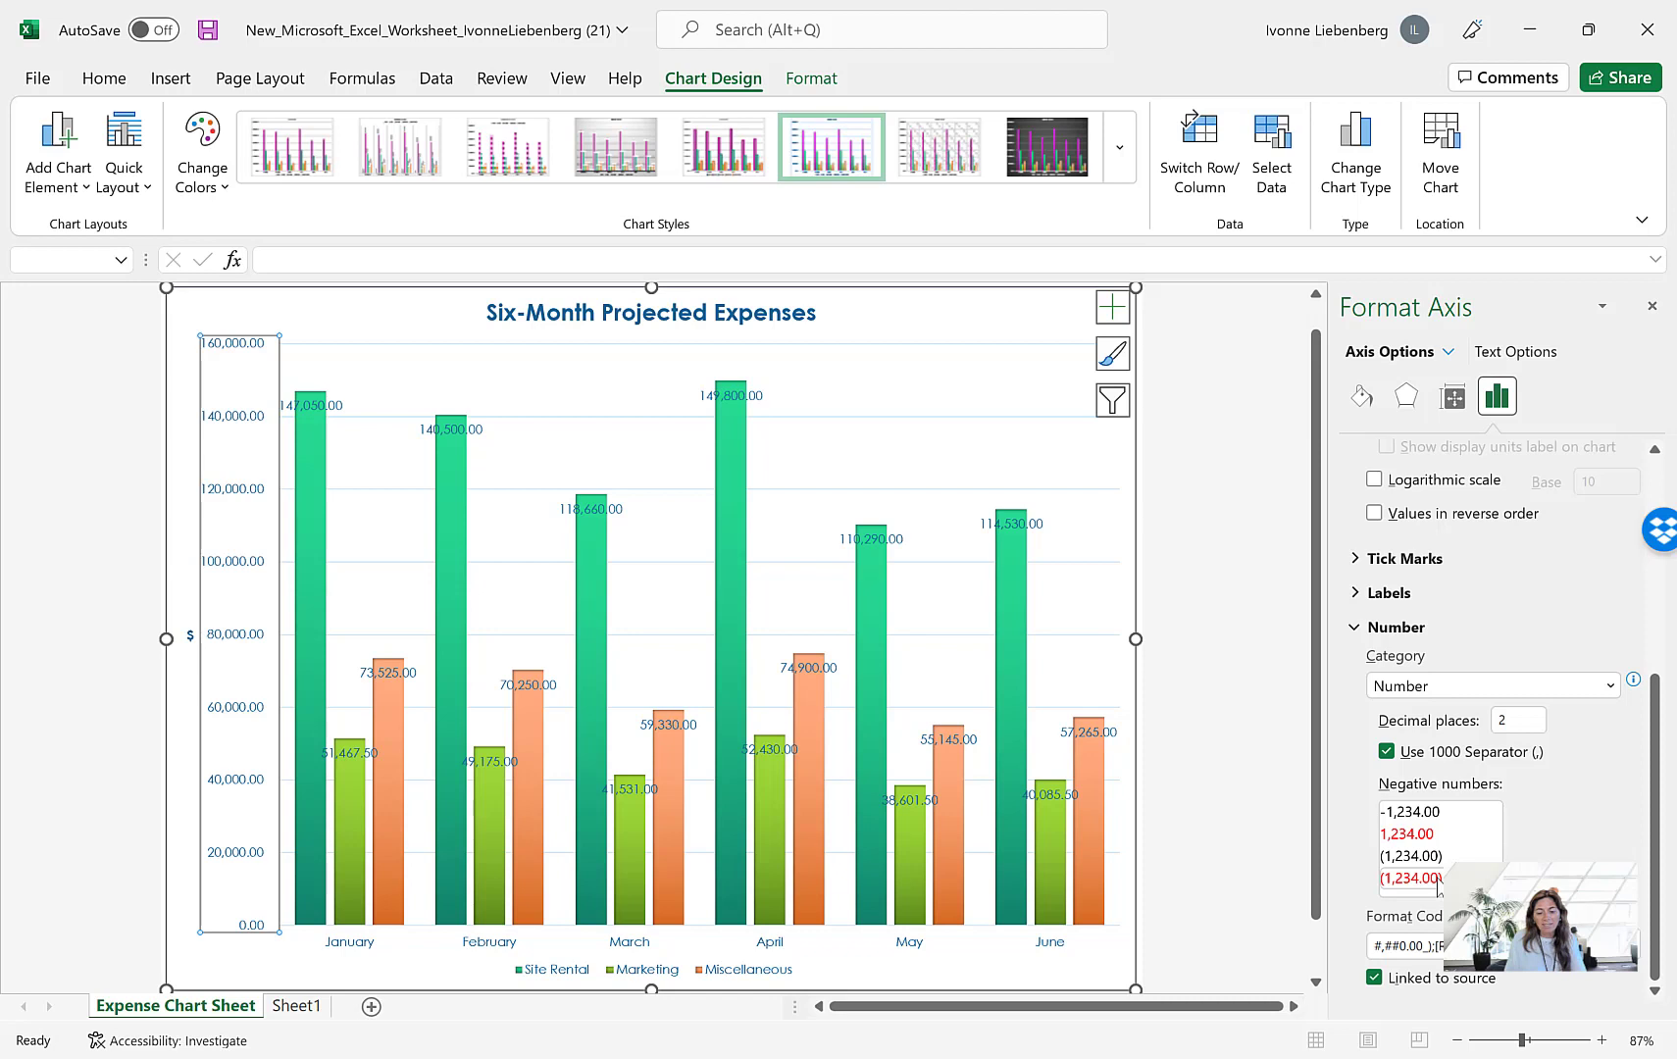
{"action": "left_click", "coordinate": [1523, 723]}
{"action": "key", "text": "BackSpace"}
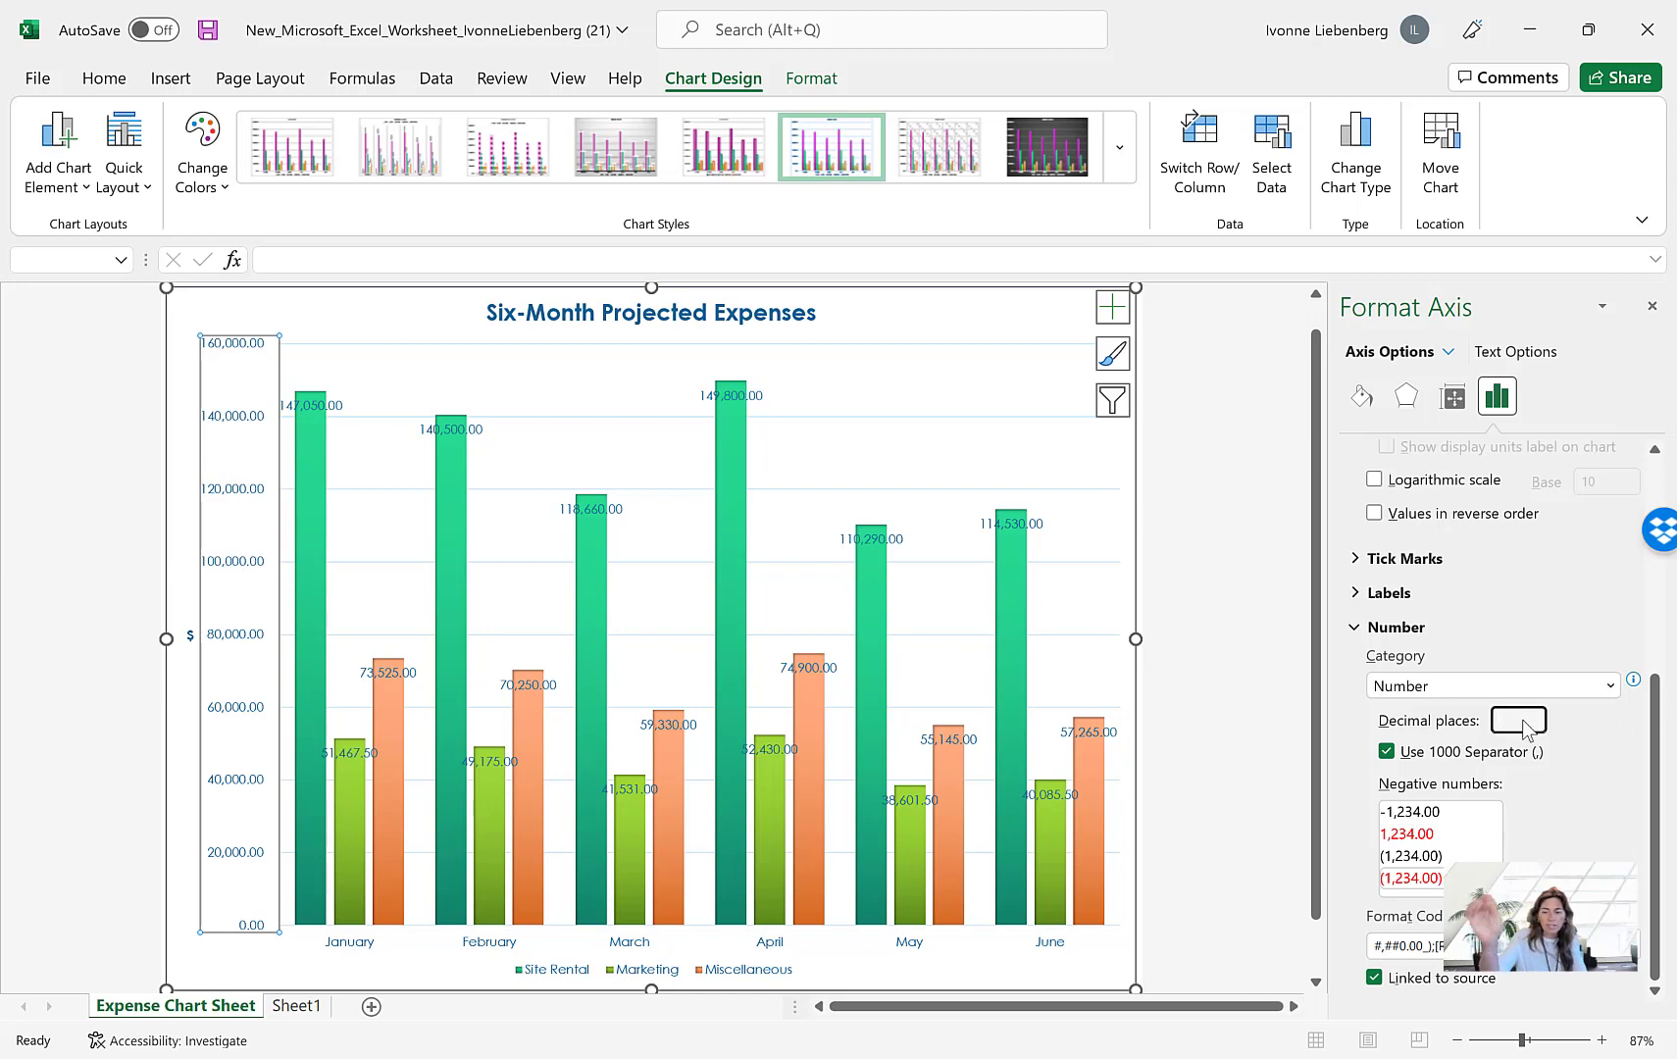
{"action": "type", "text": "0"}
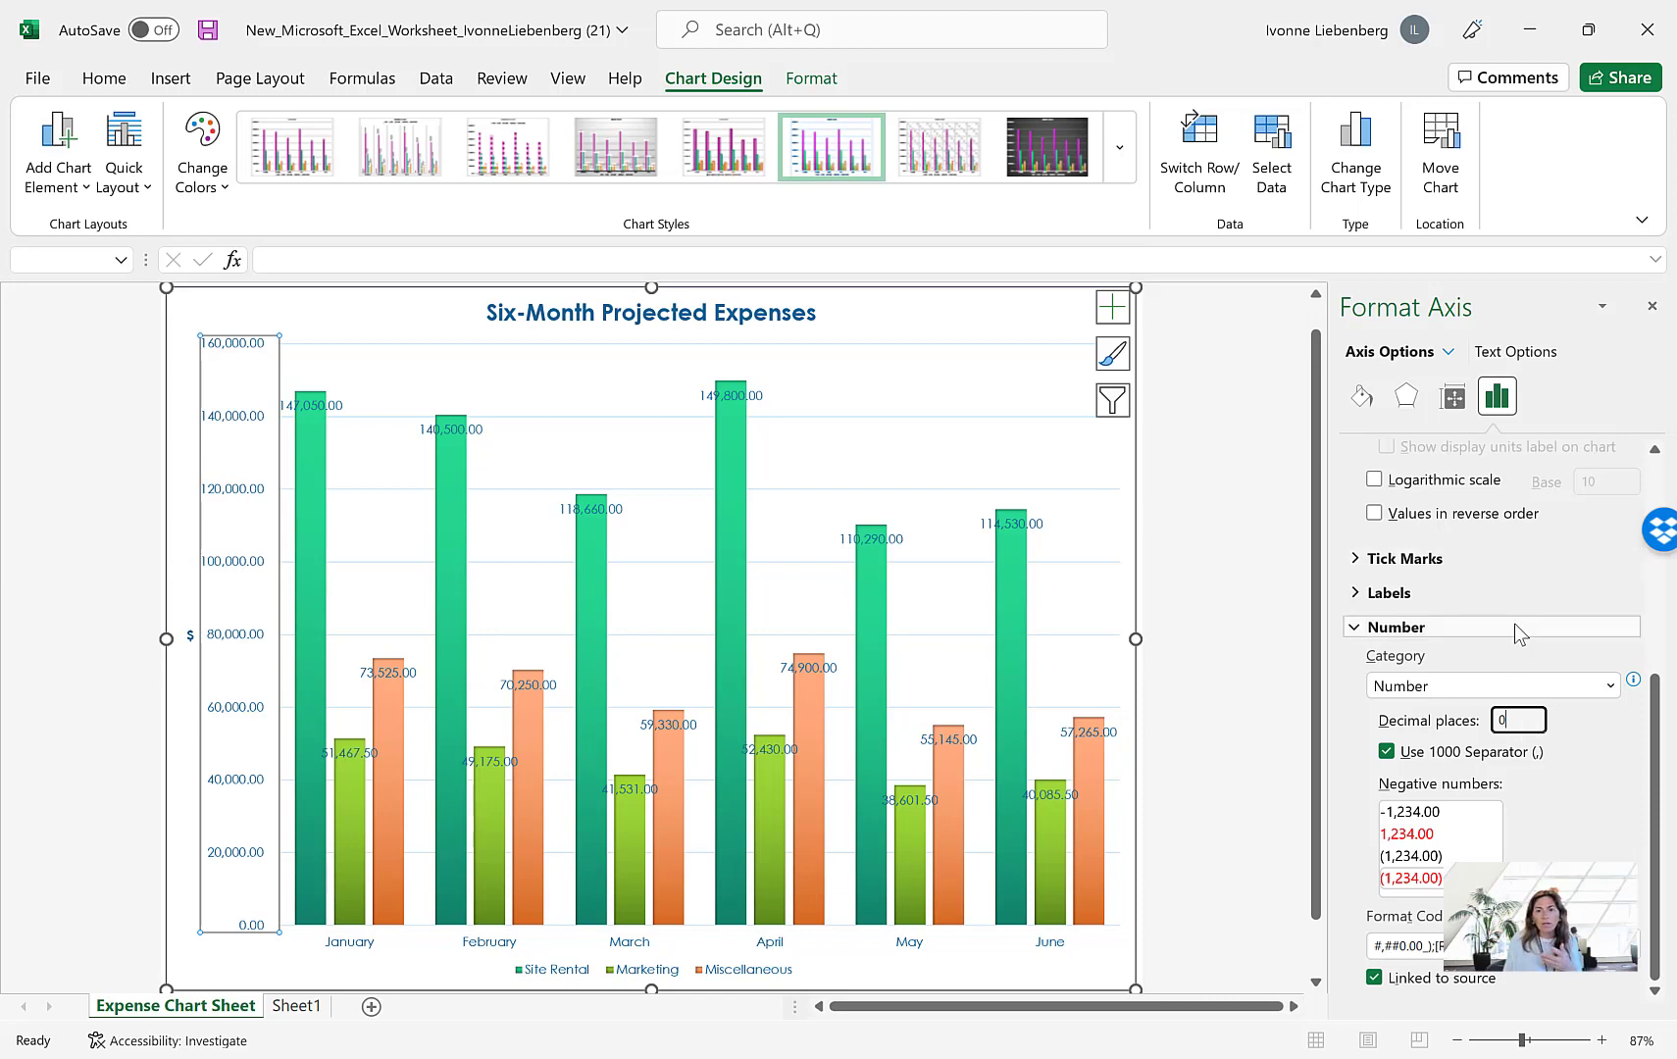
{"action": "scroll", "coordinate": [1516, 628], "scroll_direction": "up", "scroll_amount": 3}
{"action": "scroll", "coordinate": [1516, 633], "scroll_direction": "up", "scroll_amount": 3}
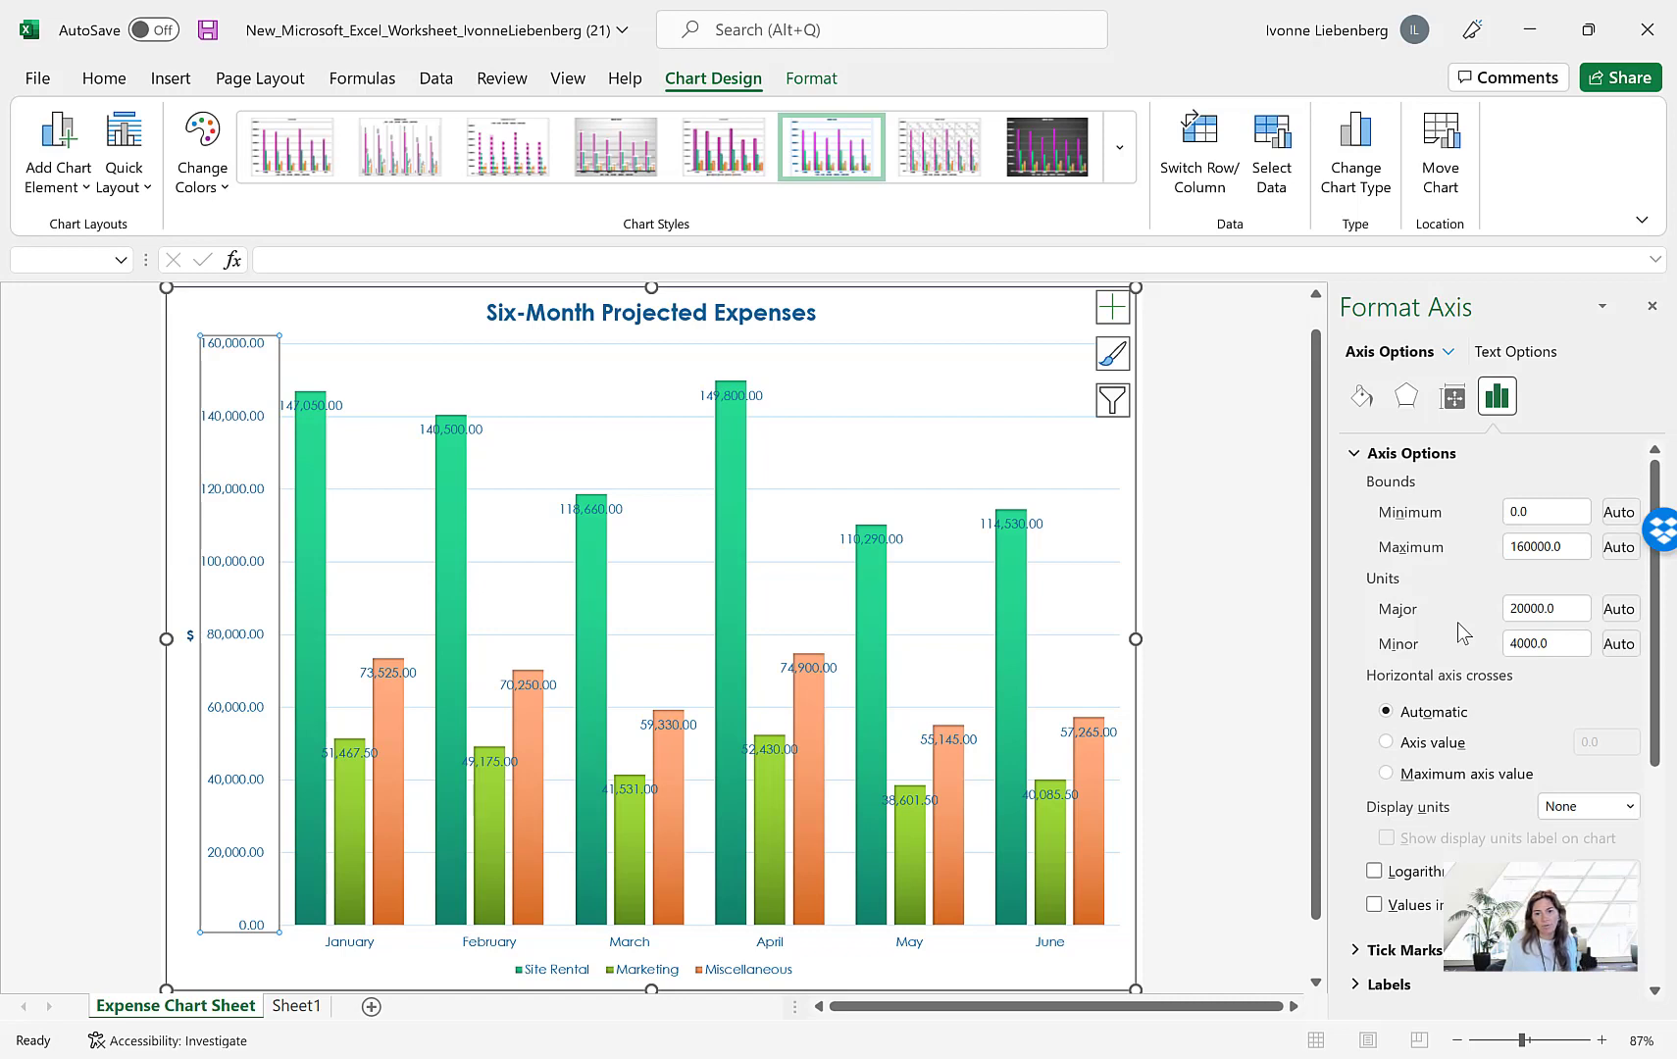
{"action": "scroll", "coordinate": [1458, 623], "scroll_direction": "down", "scroll_amount": 3}
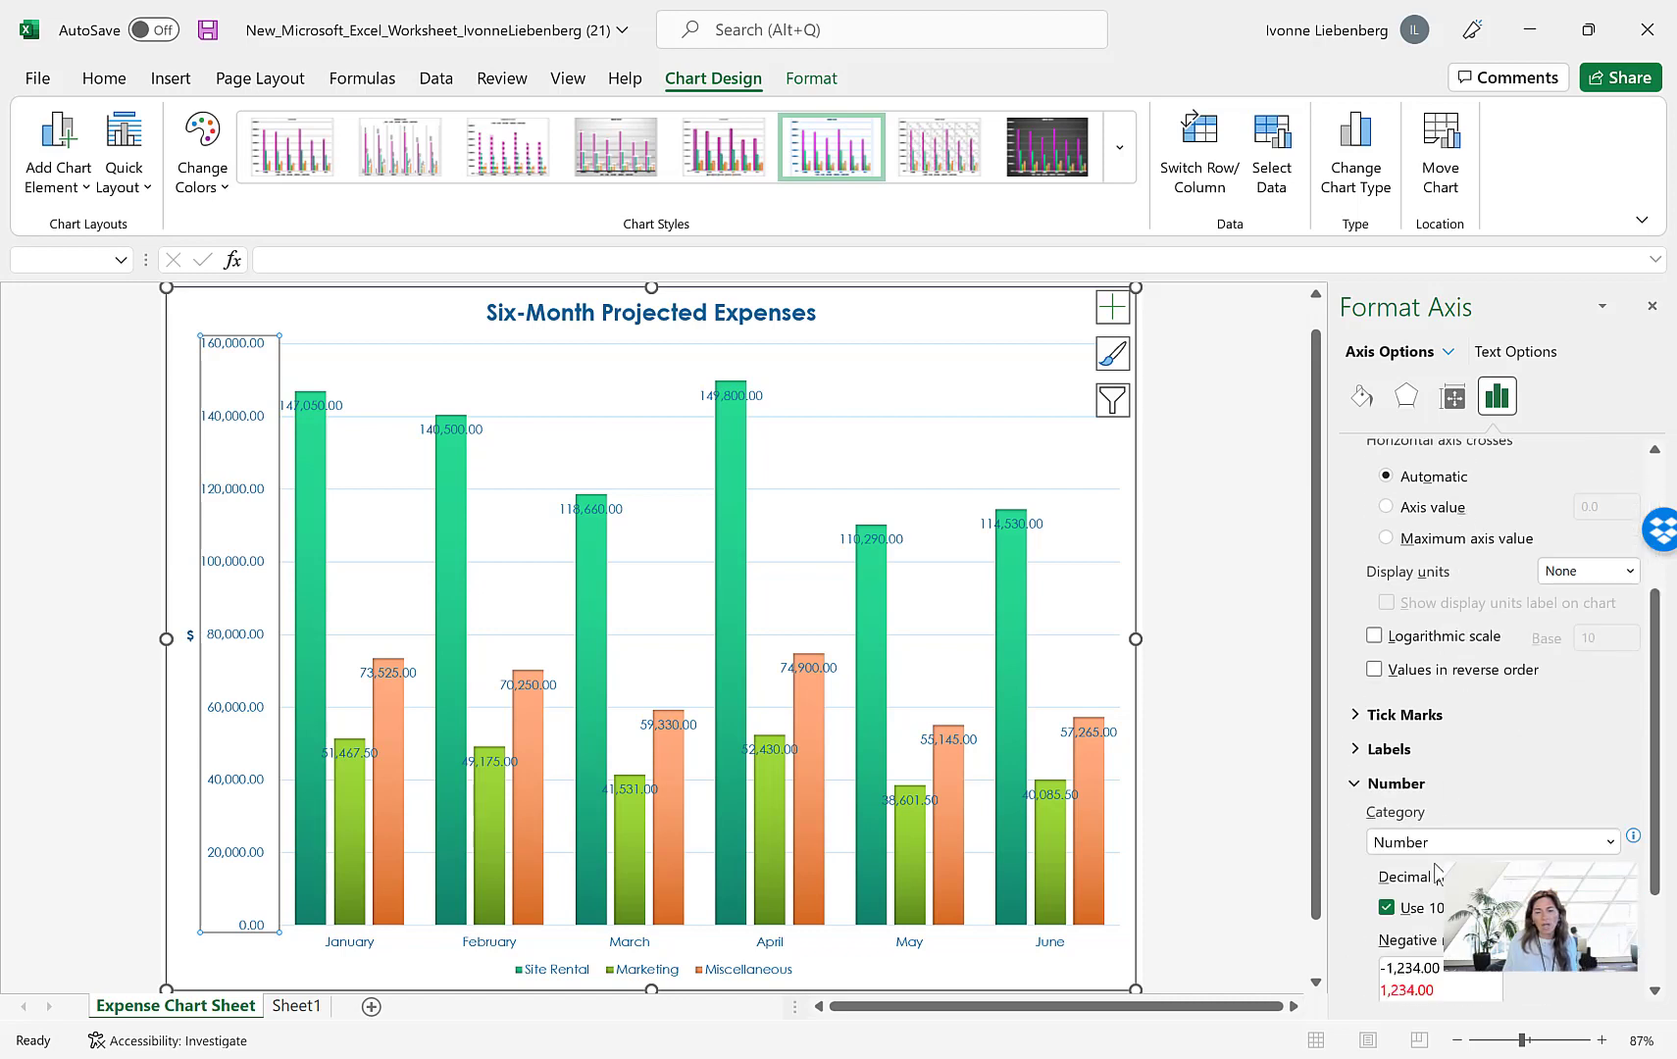
{"action": "scroll", "coordinate": [1438, 871], "scroll_direction": "down", "scroll_amount": 2}
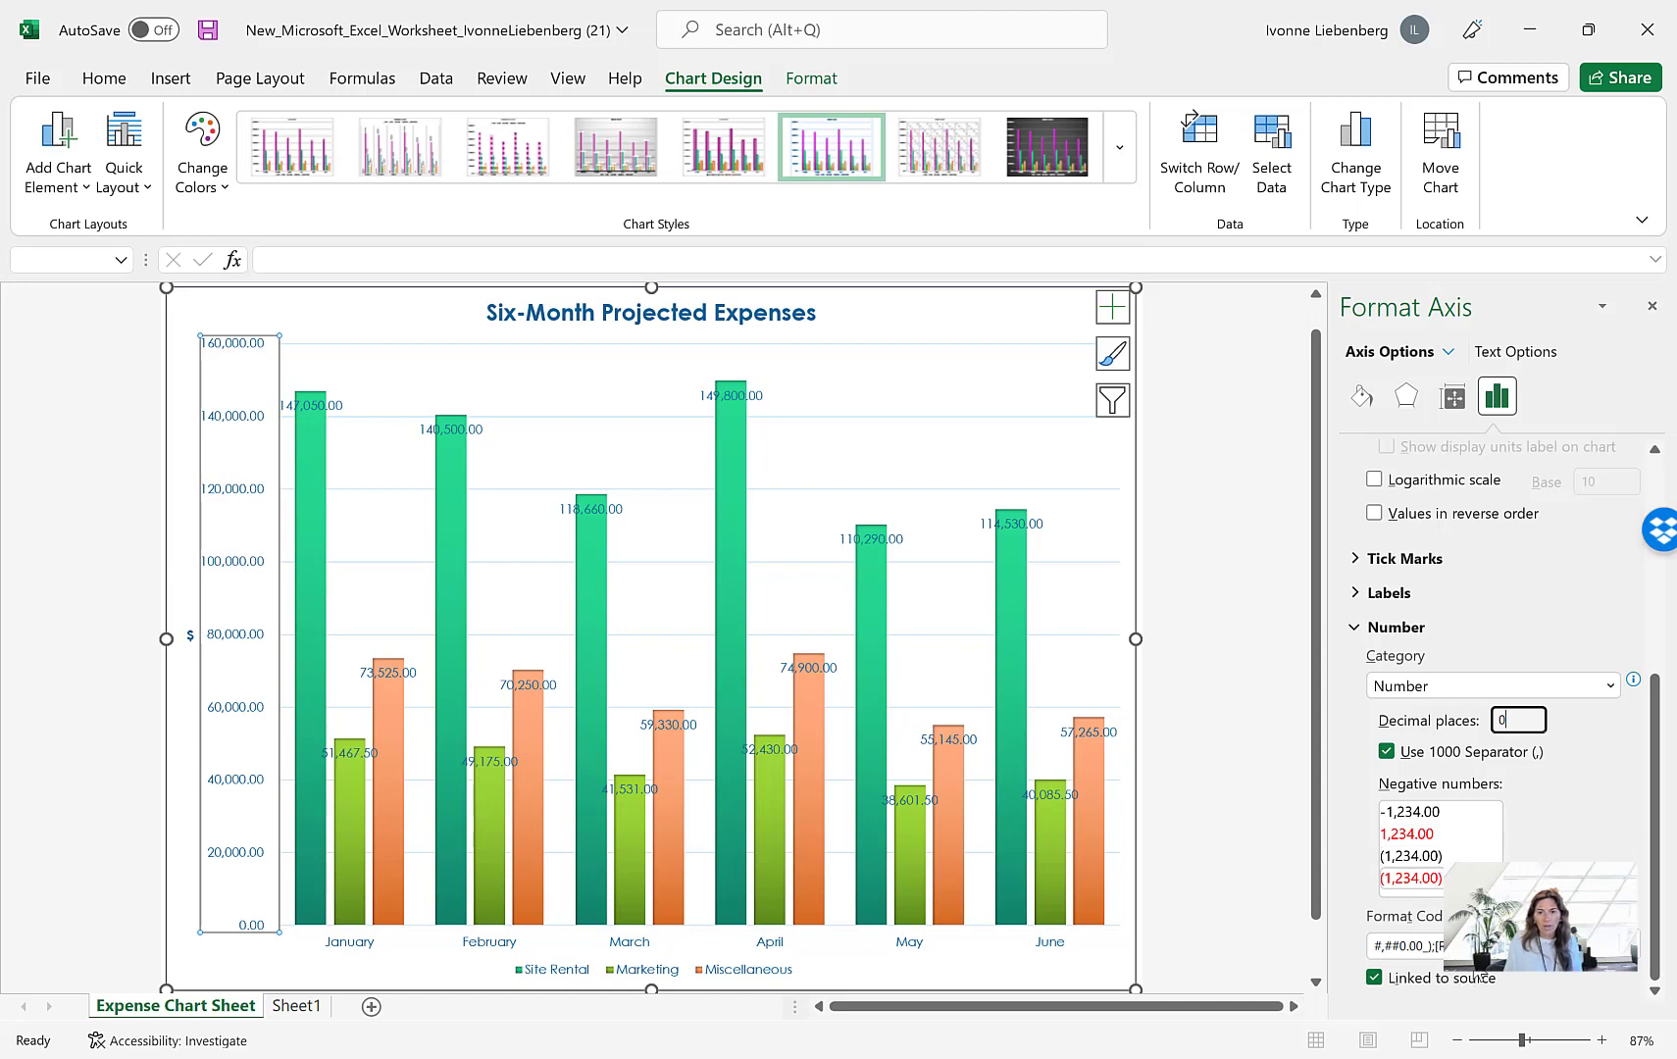
{"action": "left_click", "coordinate": [1652, 306]}
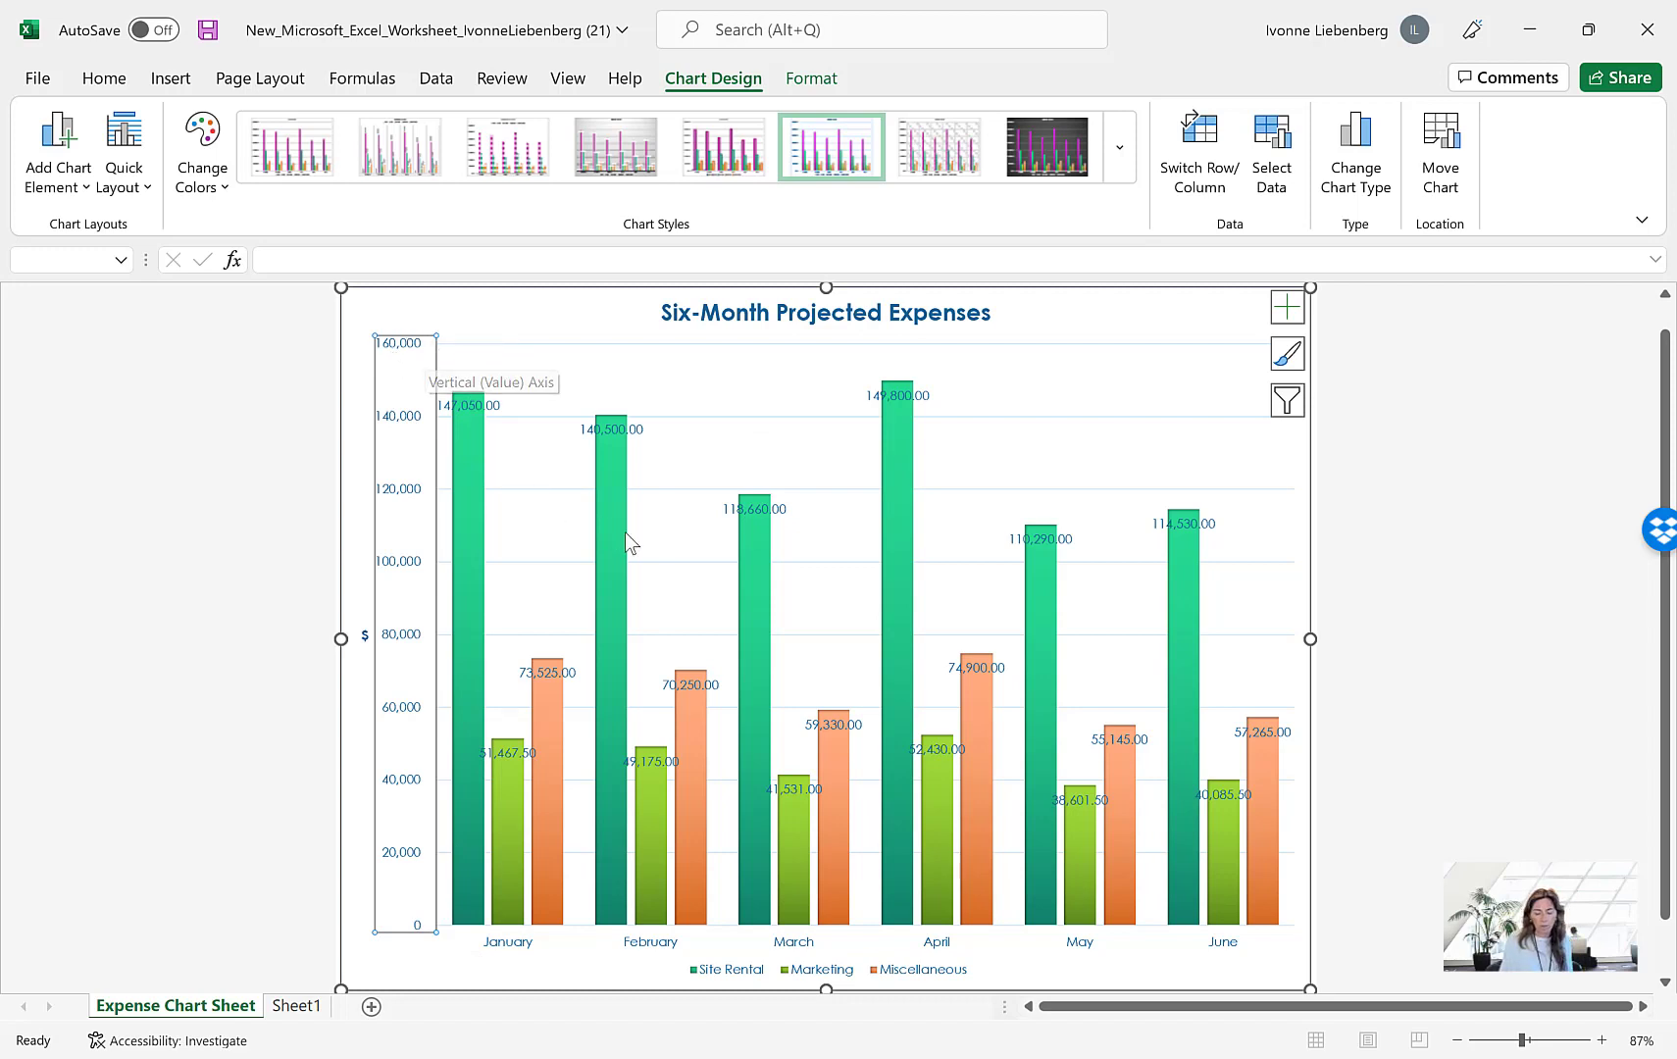
Dismiss the alarm notification and remove the data labels from the expense chart
{"action": "mouse_move", "coordinate": [630, 539]}
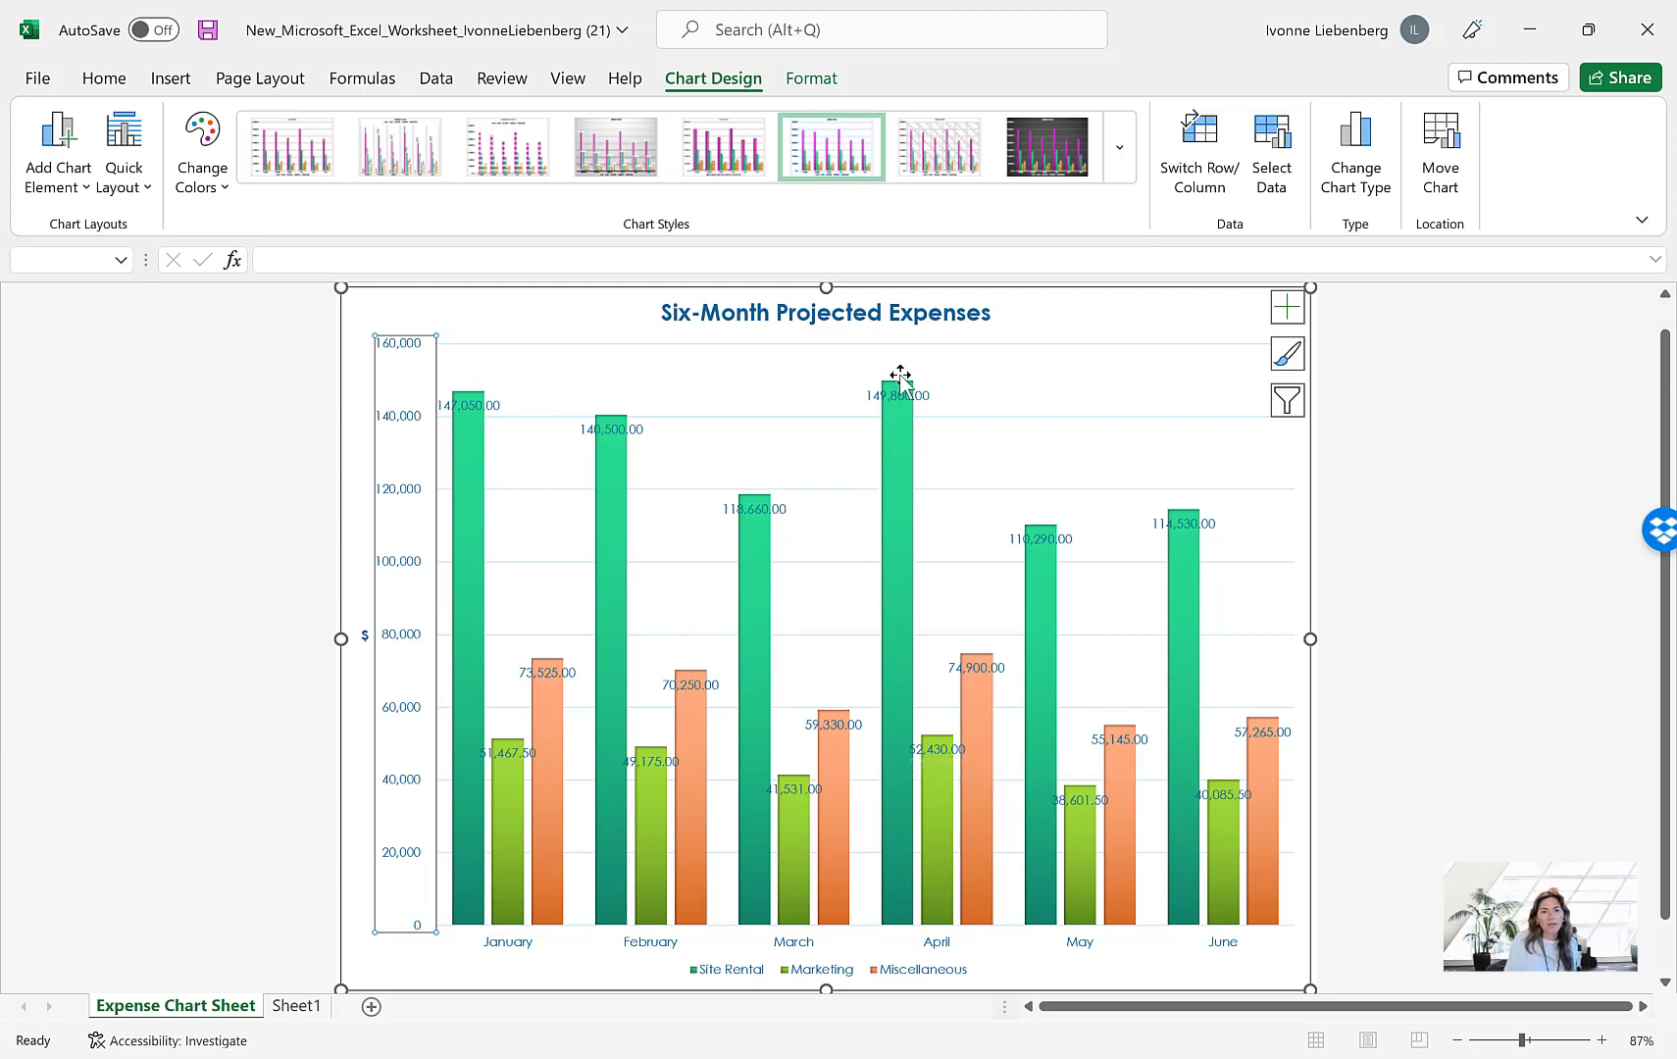
{"action": "mouse_move", "coordinate": [898, 390]}
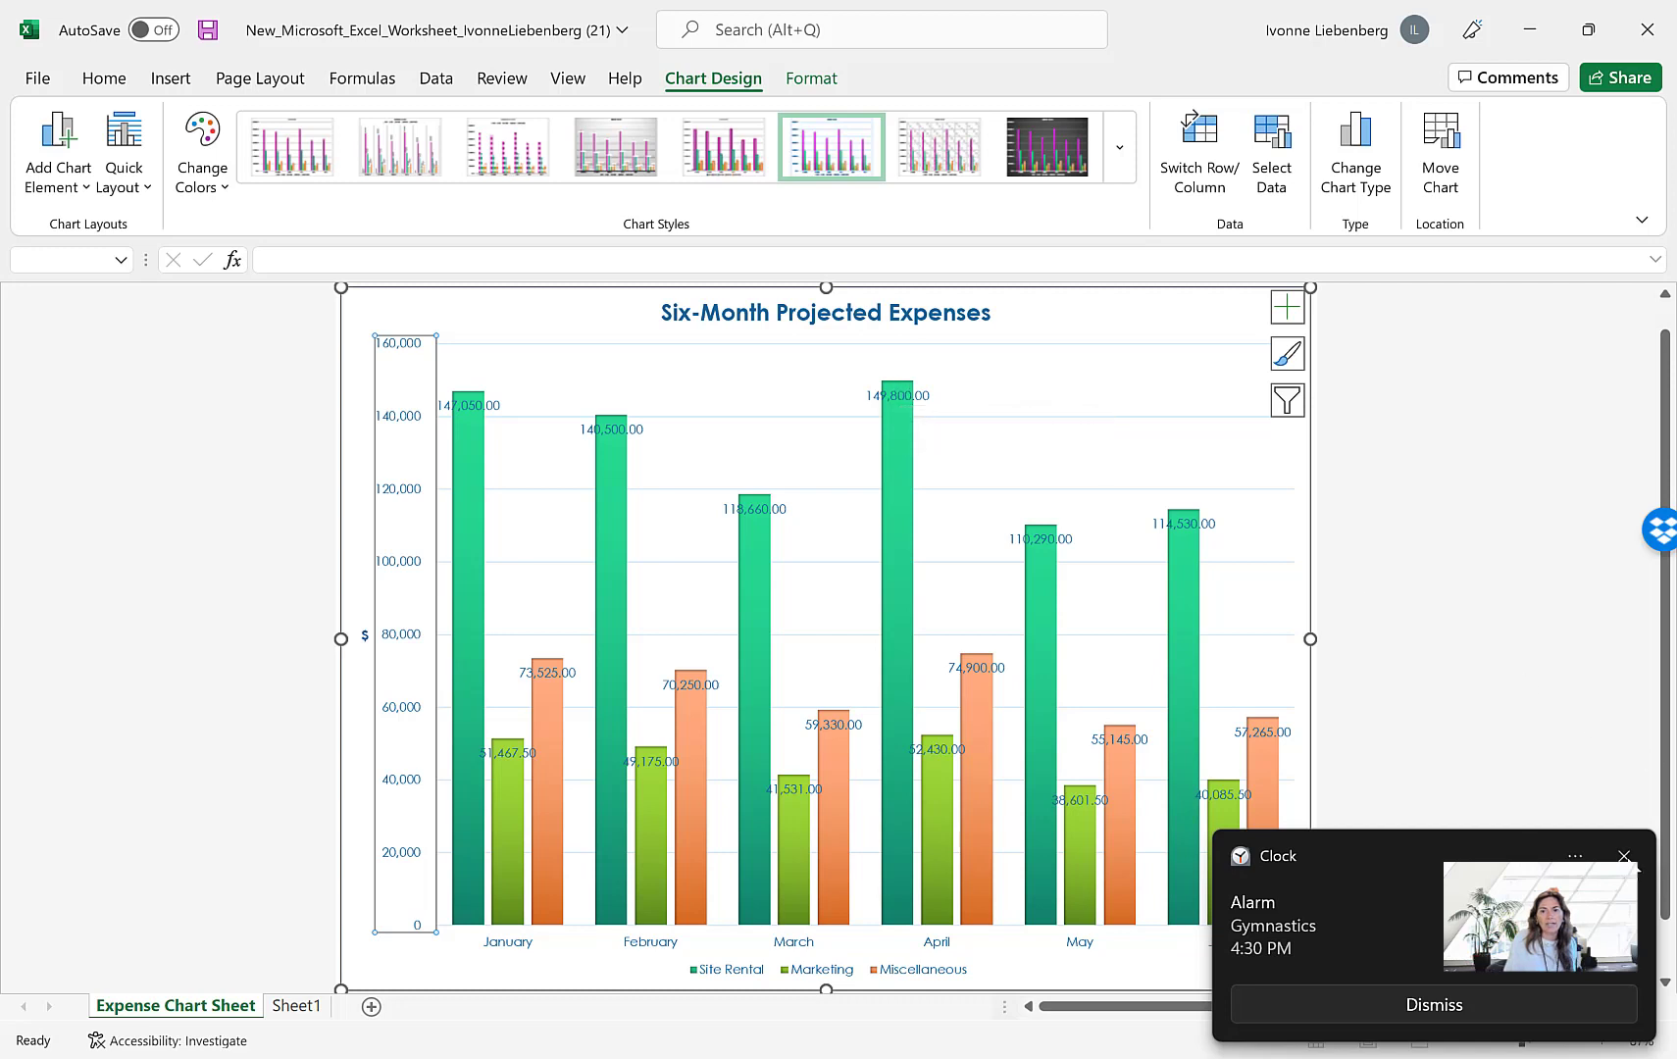
{"action": "left_click", "coordinate": [1624, 856]}
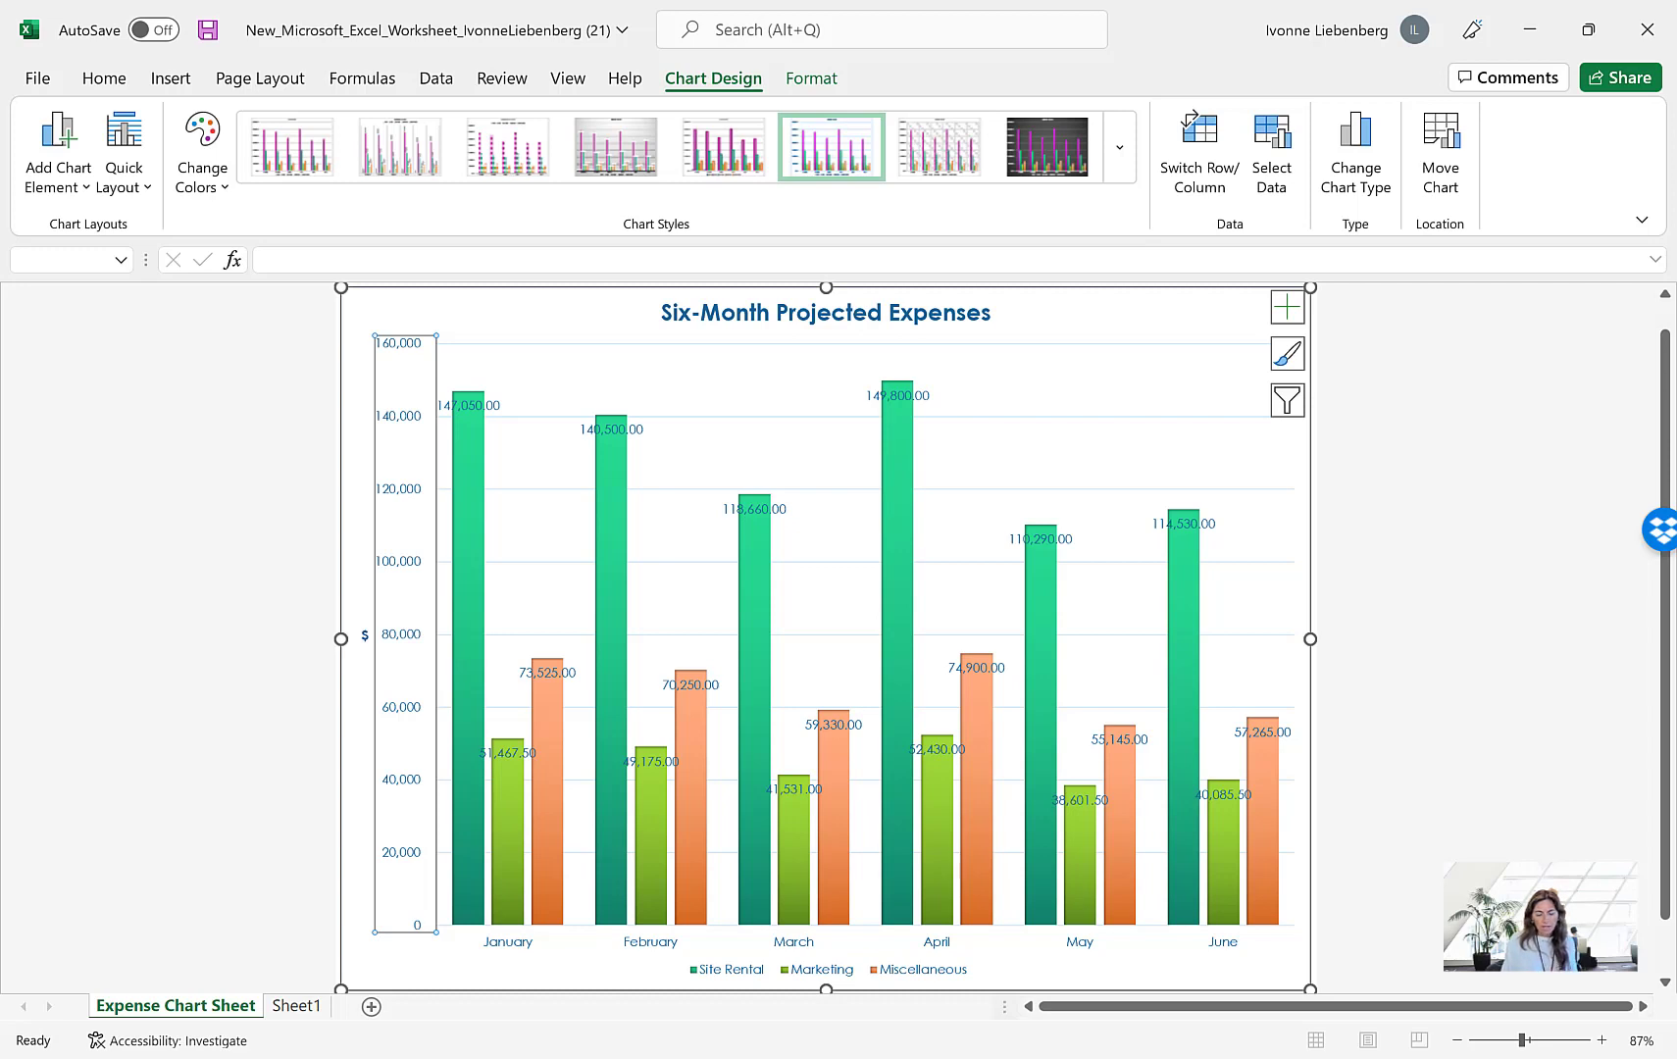
{"action": "left_click", "coordinate": [1287, 310]}
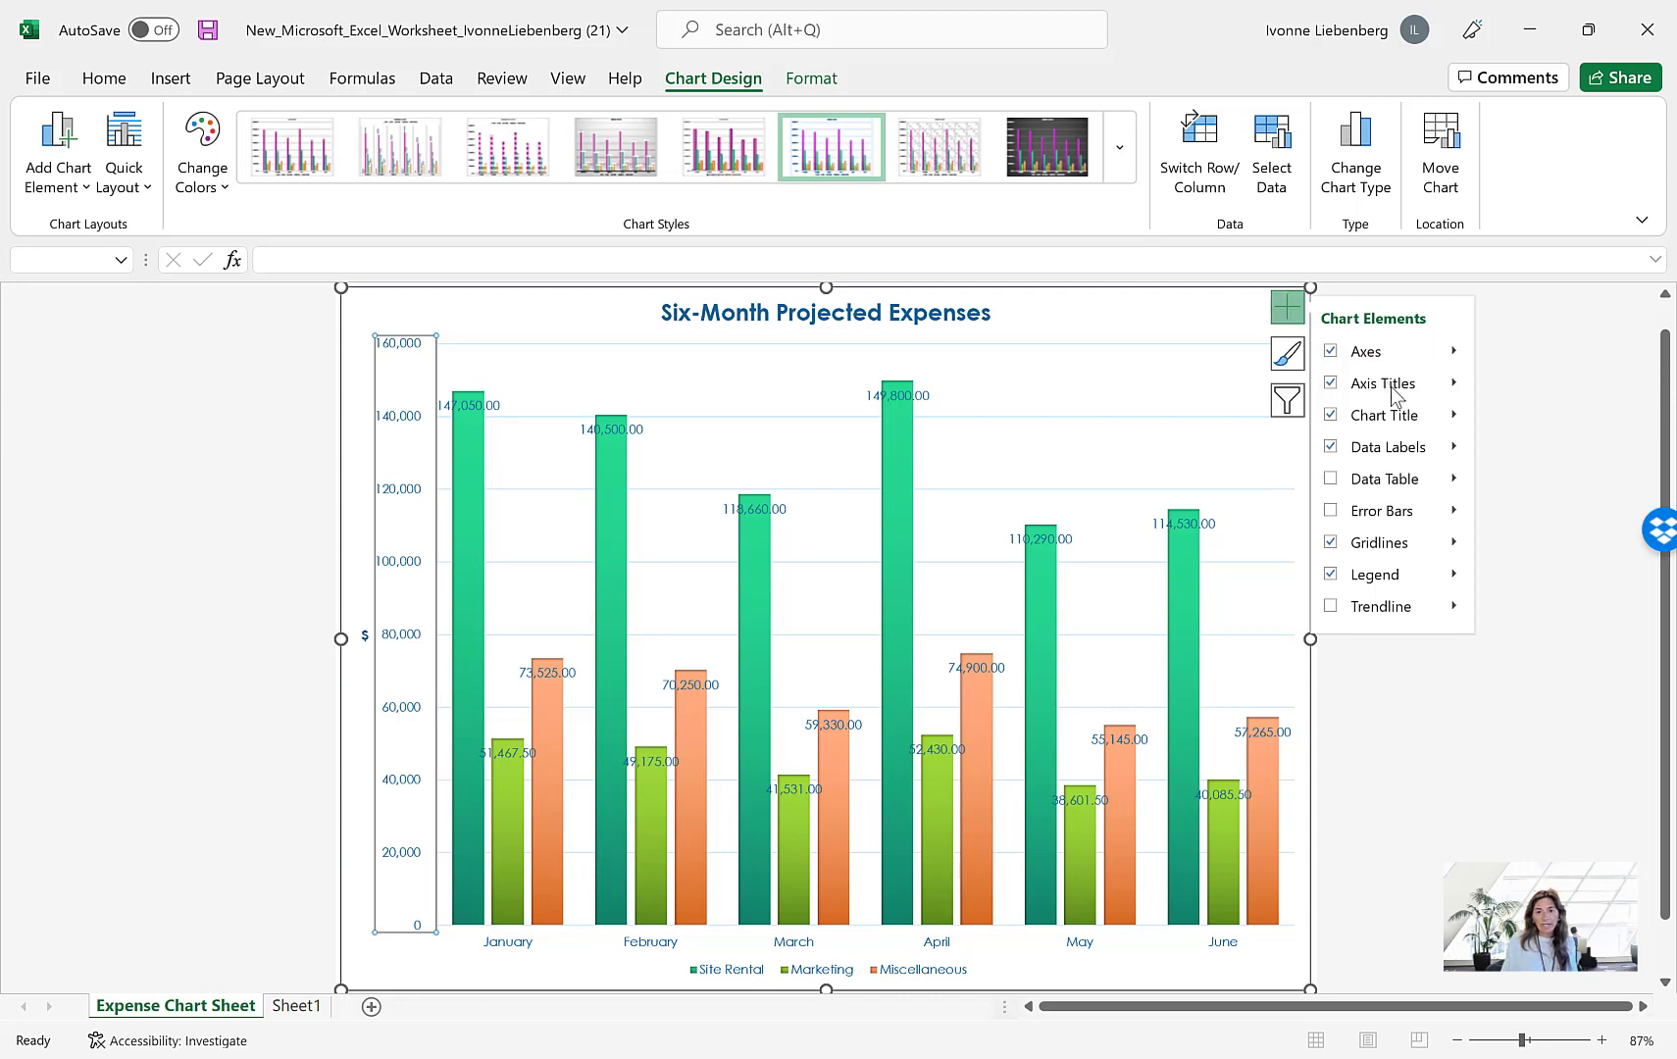
{"action": "left_click", "coordinate": [1454, 447]}
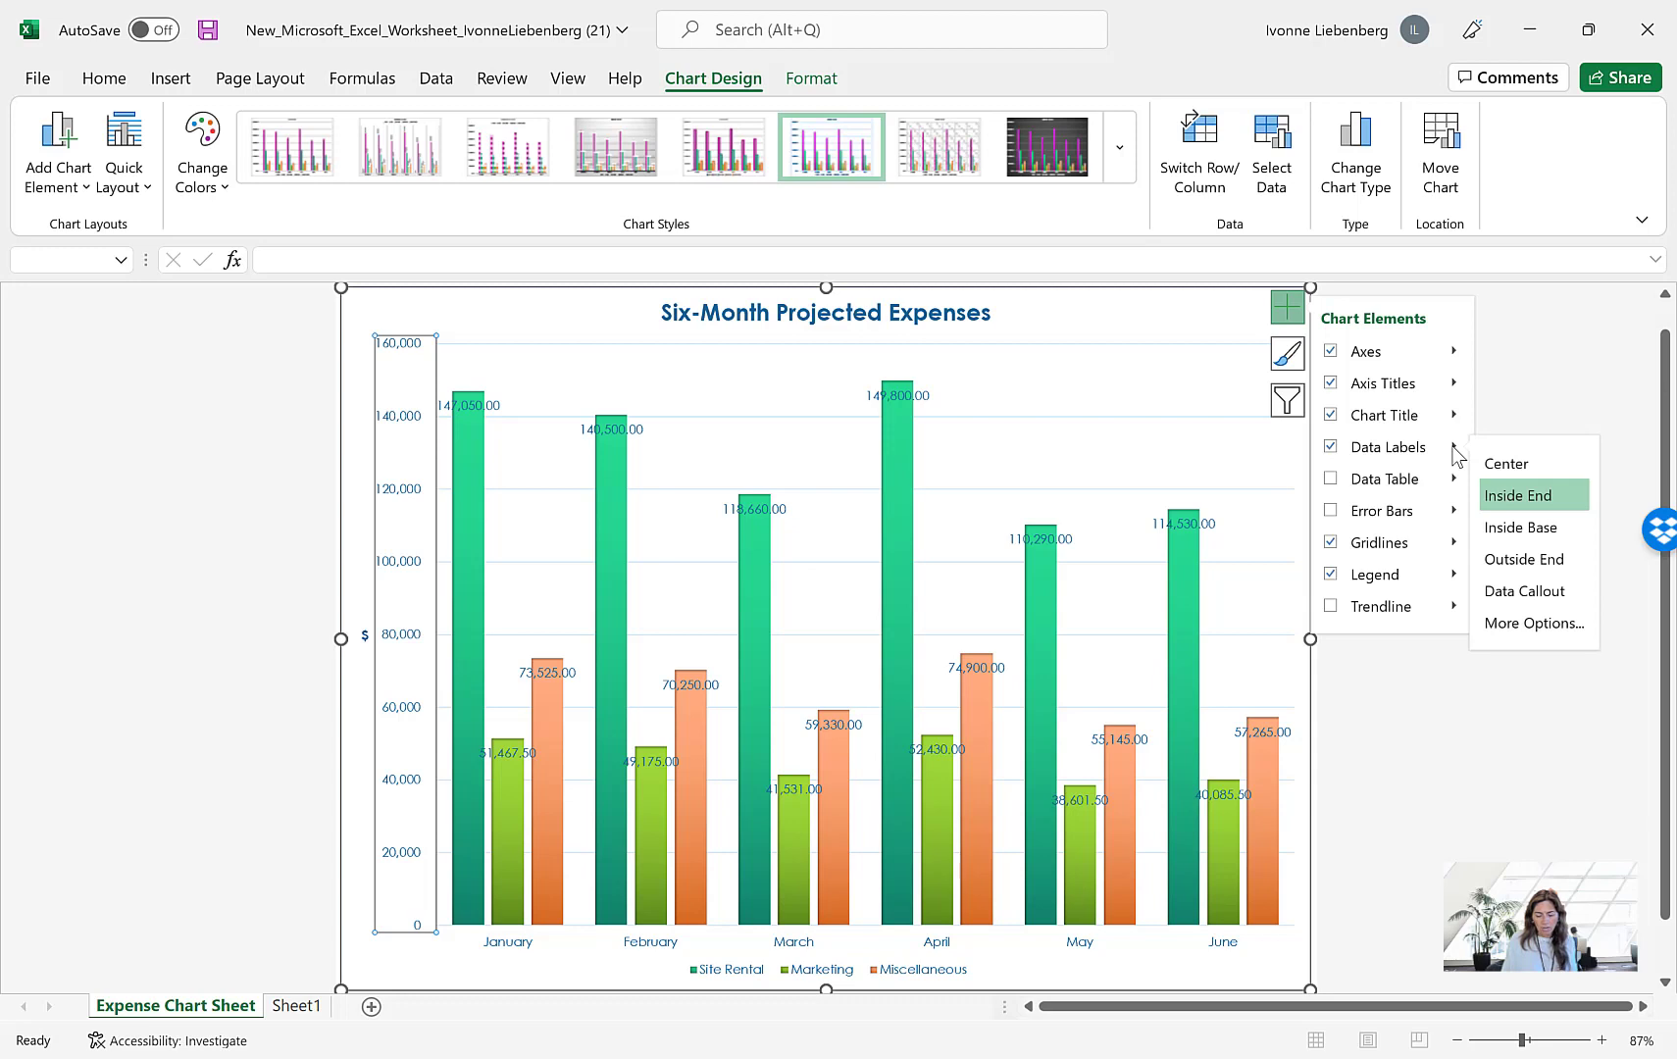
{"action": "left_click", "coordinate": [1335, 444]}
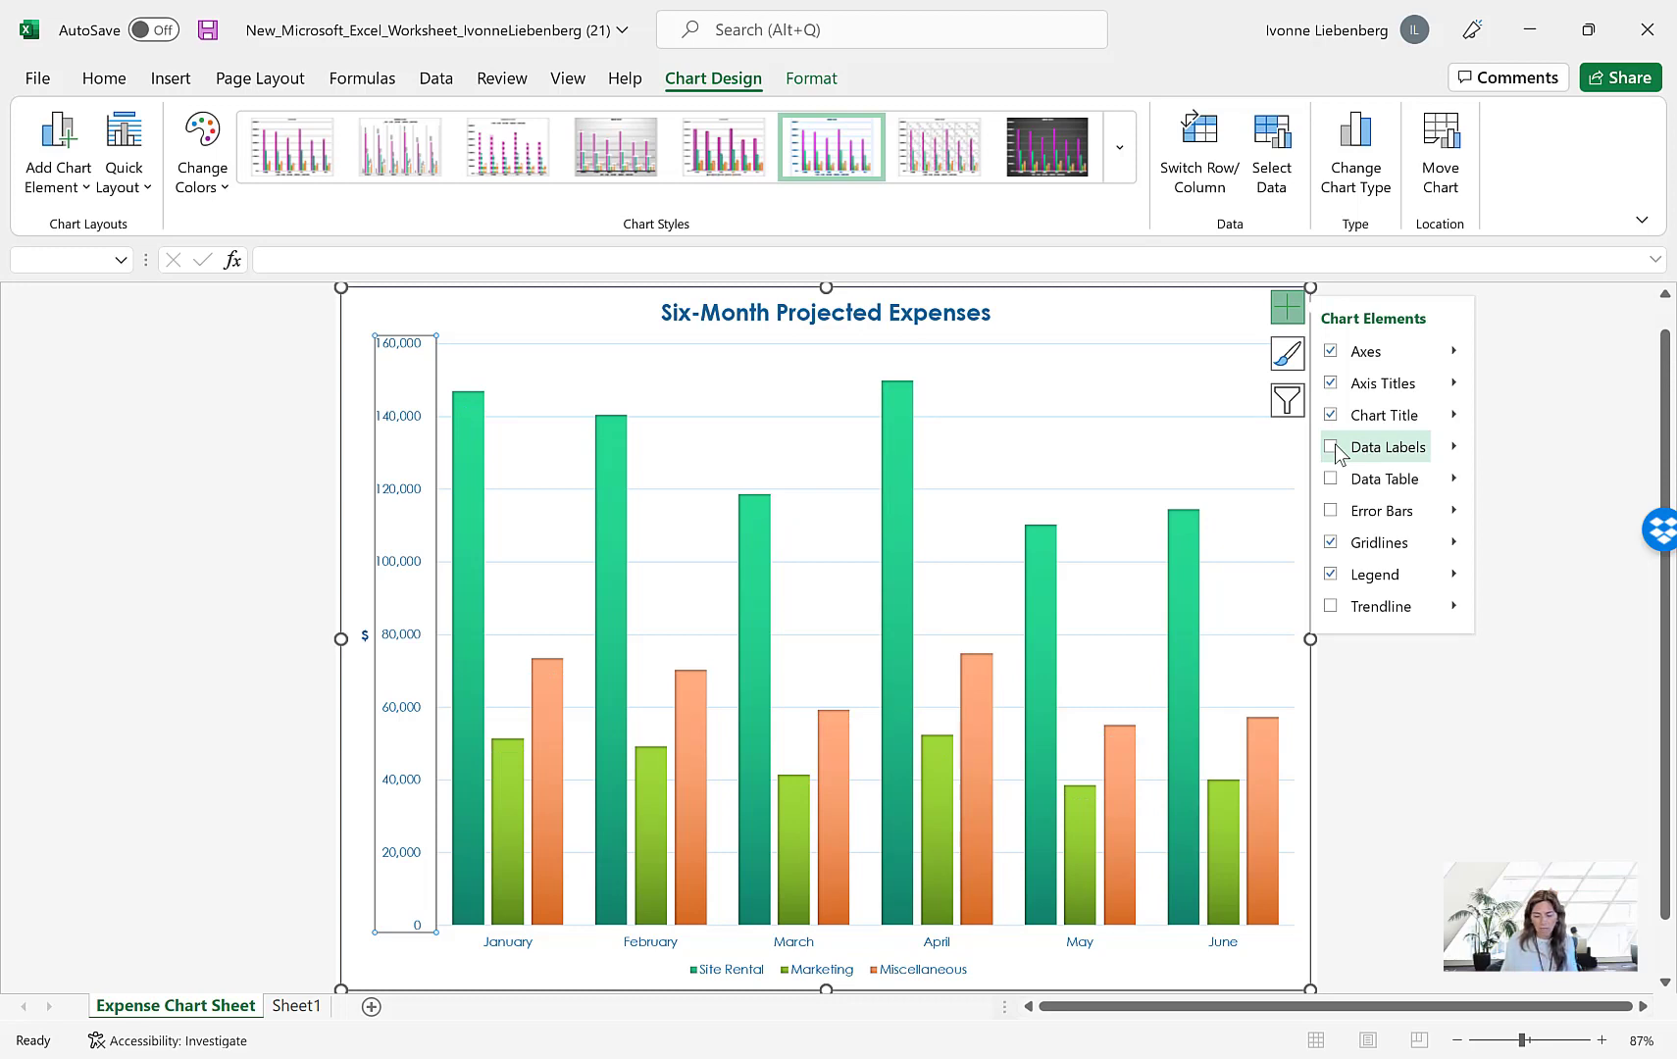
{"action": "left_click", "coordinate": [1287, 312]}
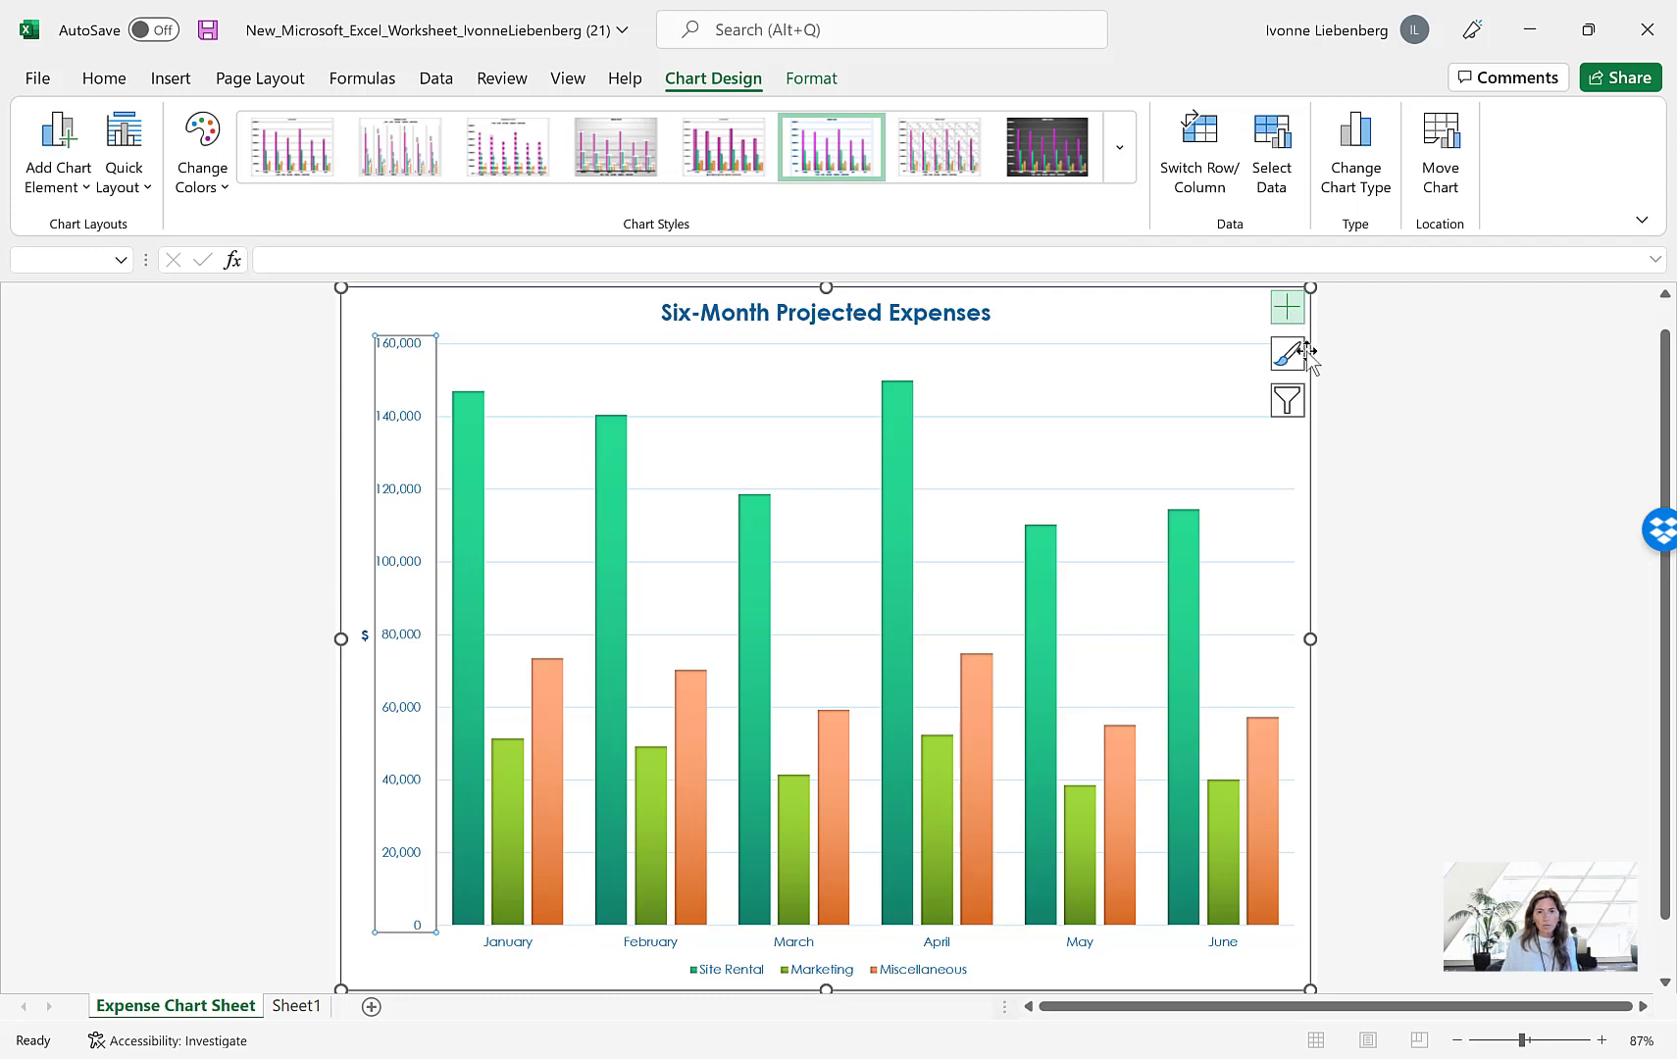
Include the Bonus and Salary series in the chart filter and apply it
{"action": "left_click", "coordinate": [1289, 402]}
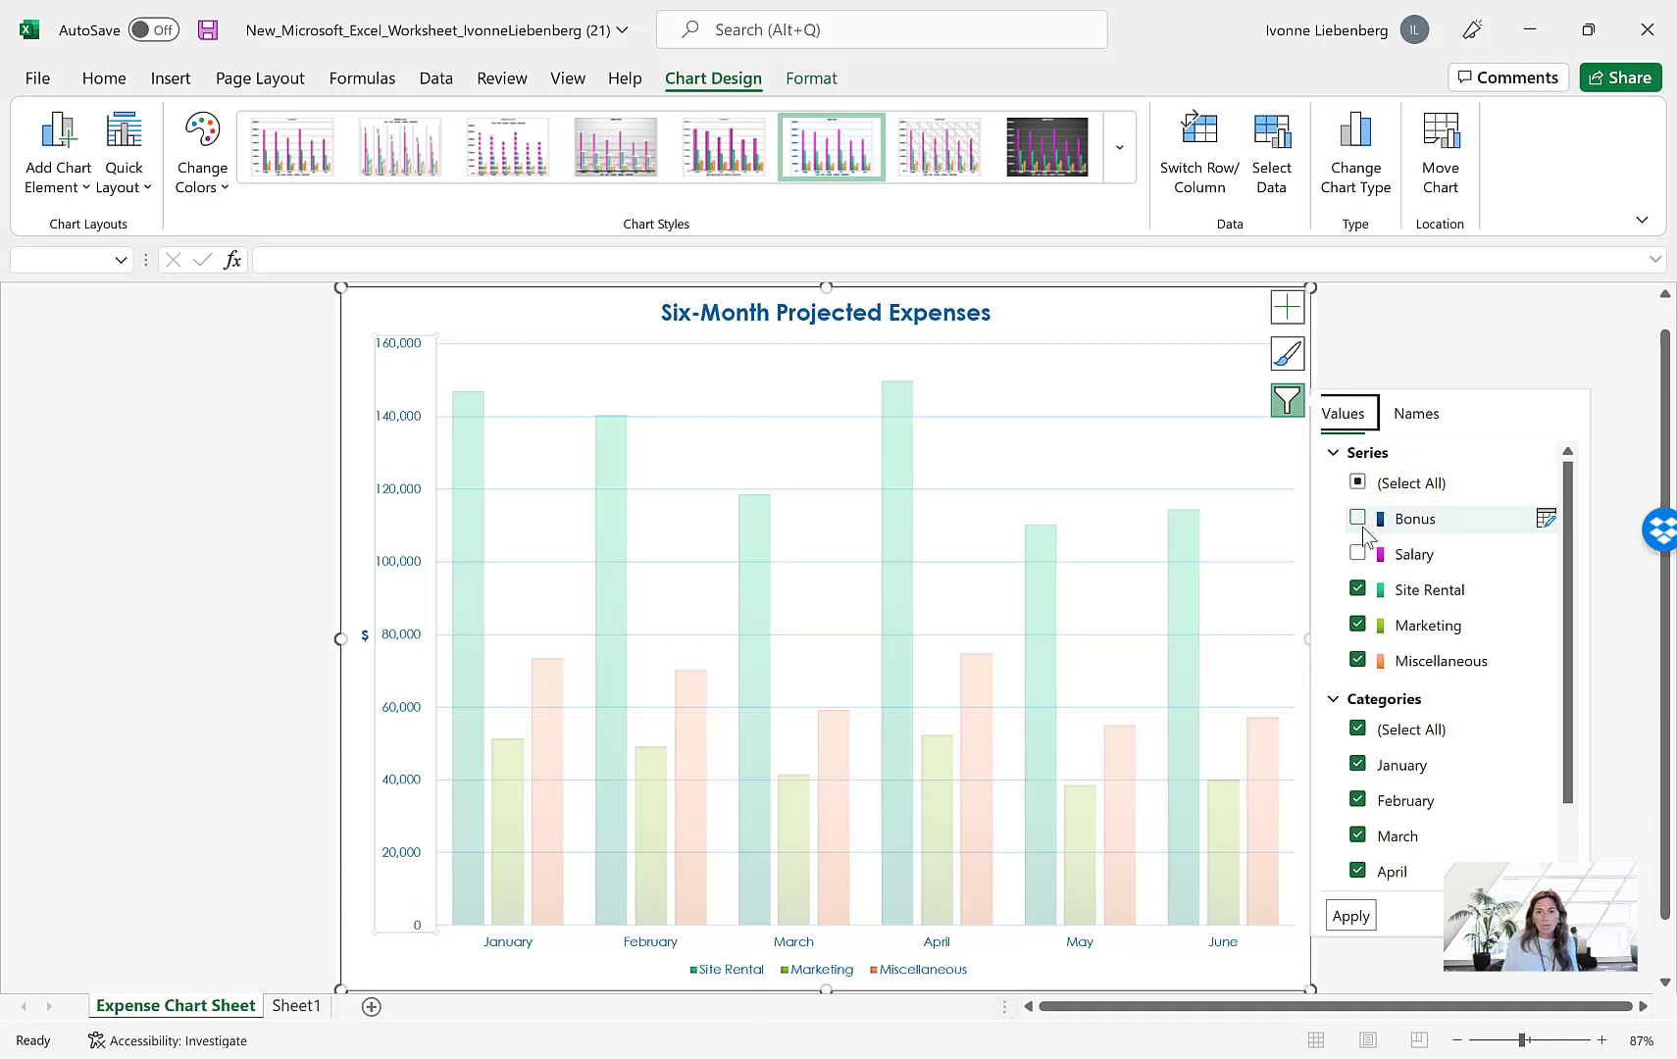
{"action": "left_click", "coordinate": [1358, 519]}
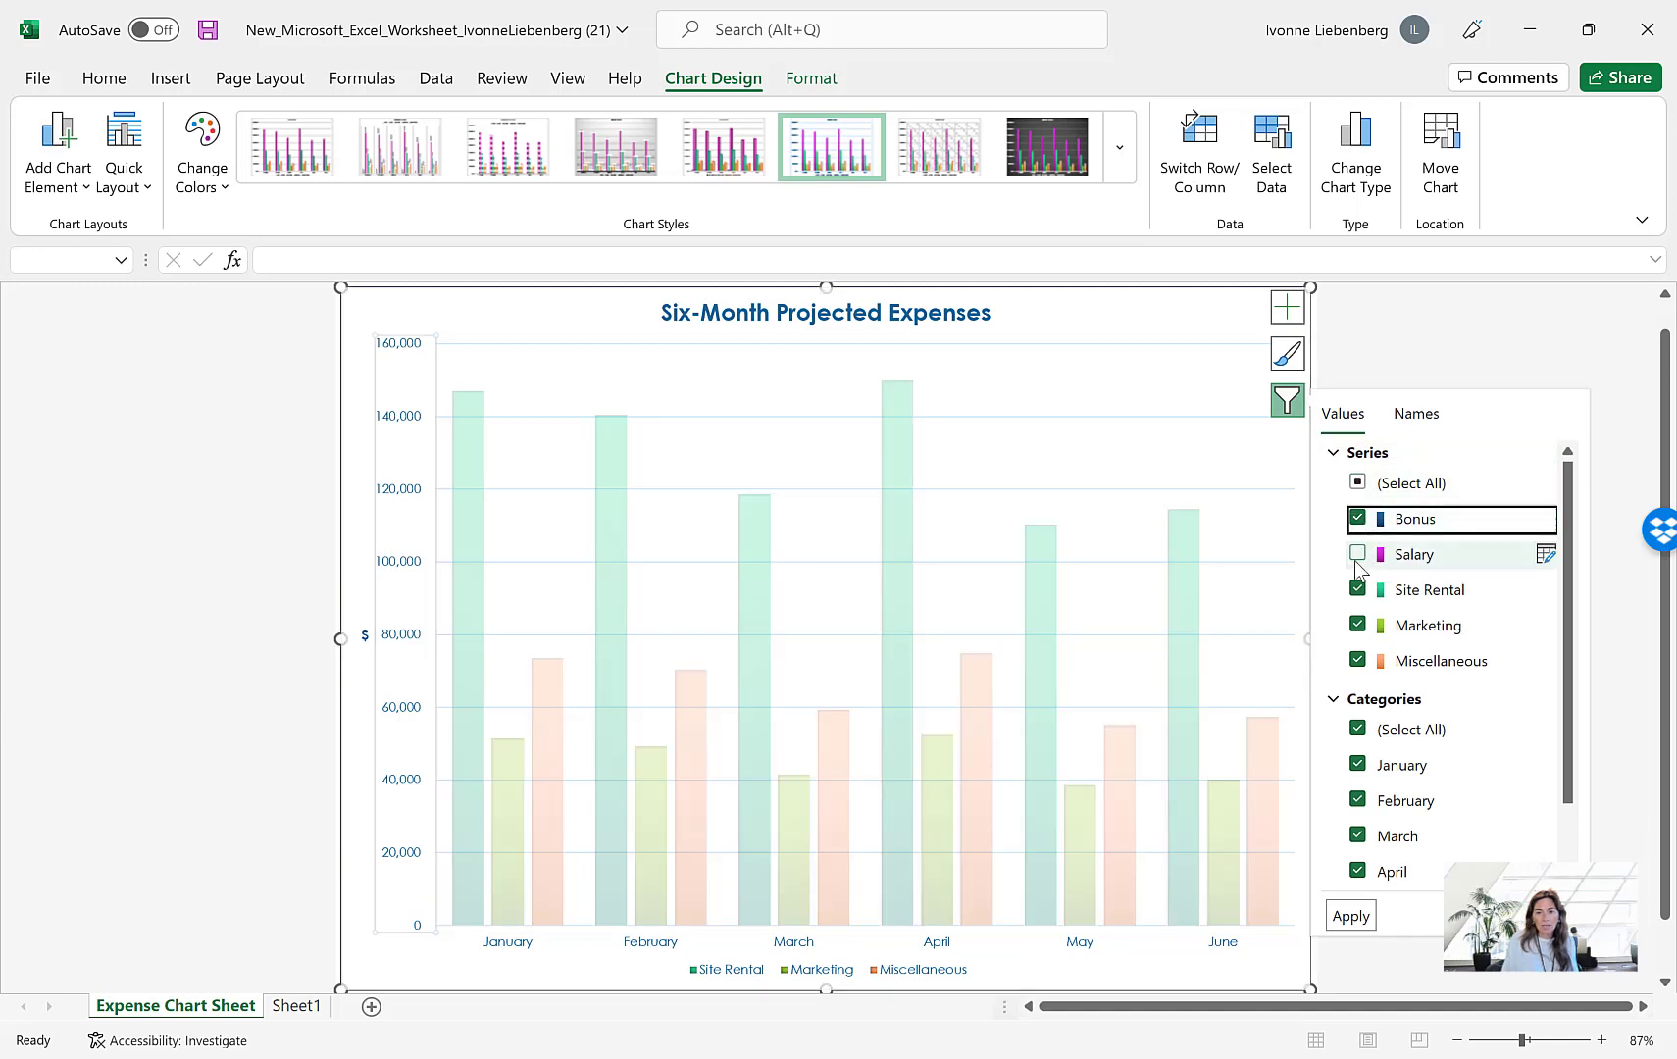
{"action": "left_click", "coordinate": [1359, 555]}
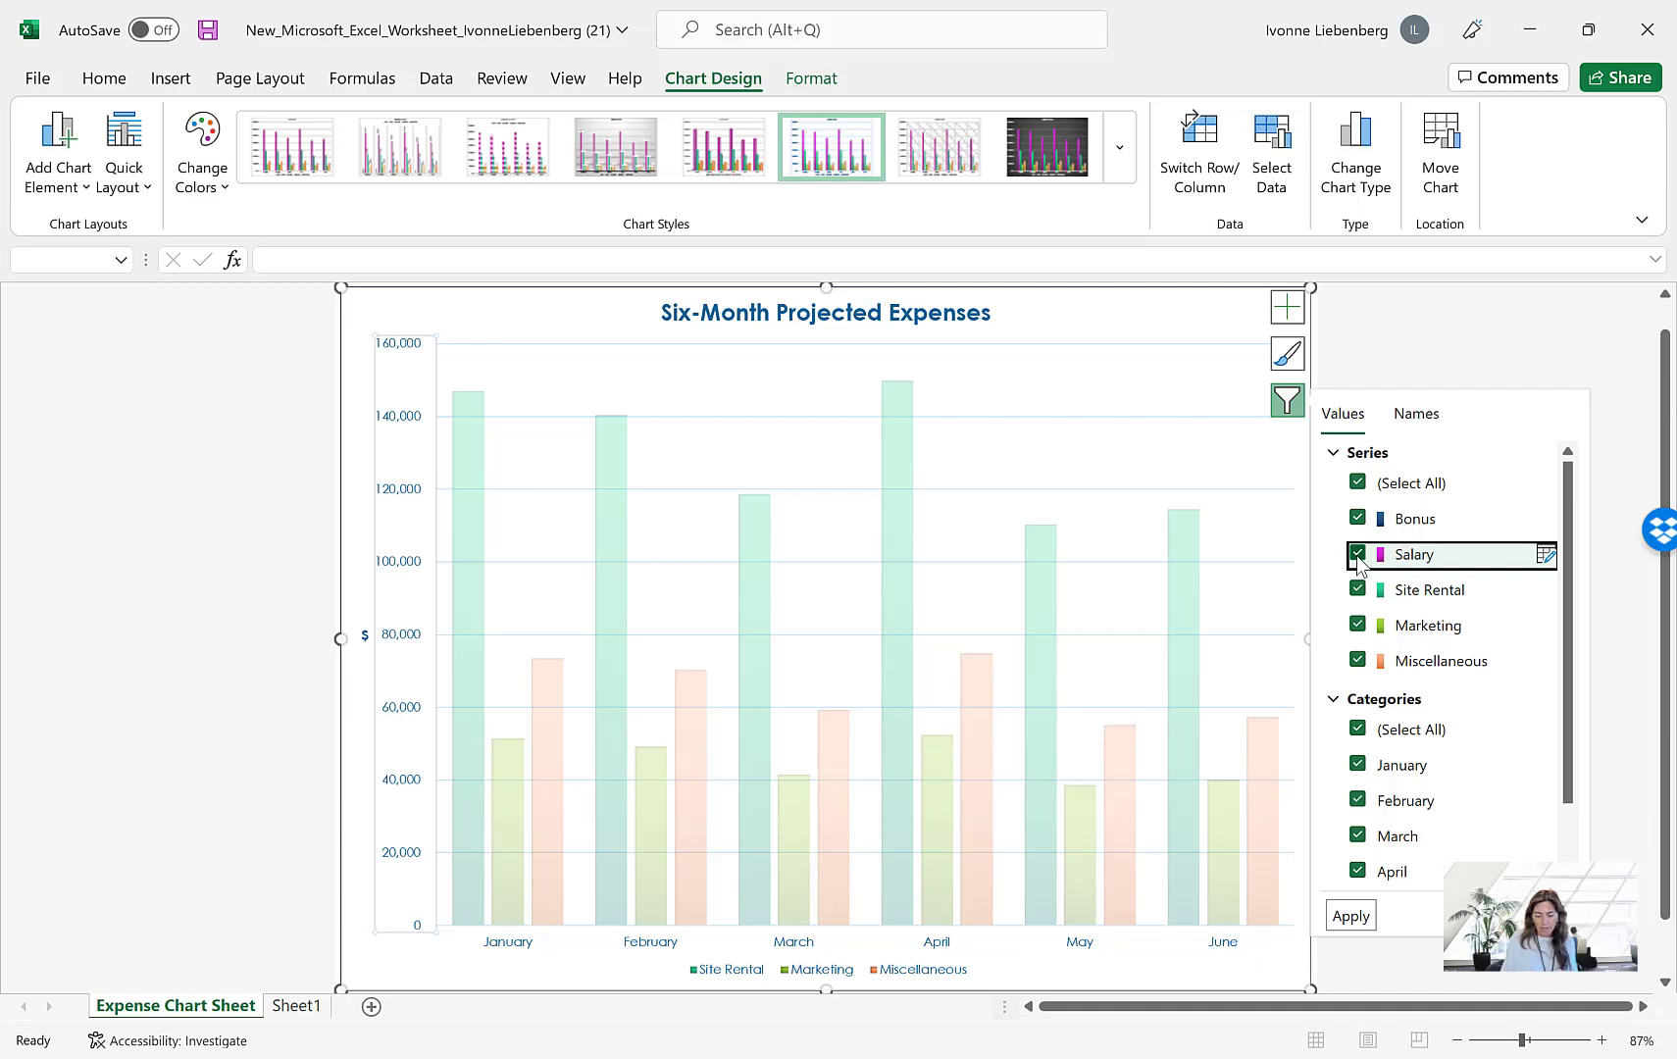
{"action": "left_click", "coordinate": [1350, 917]}
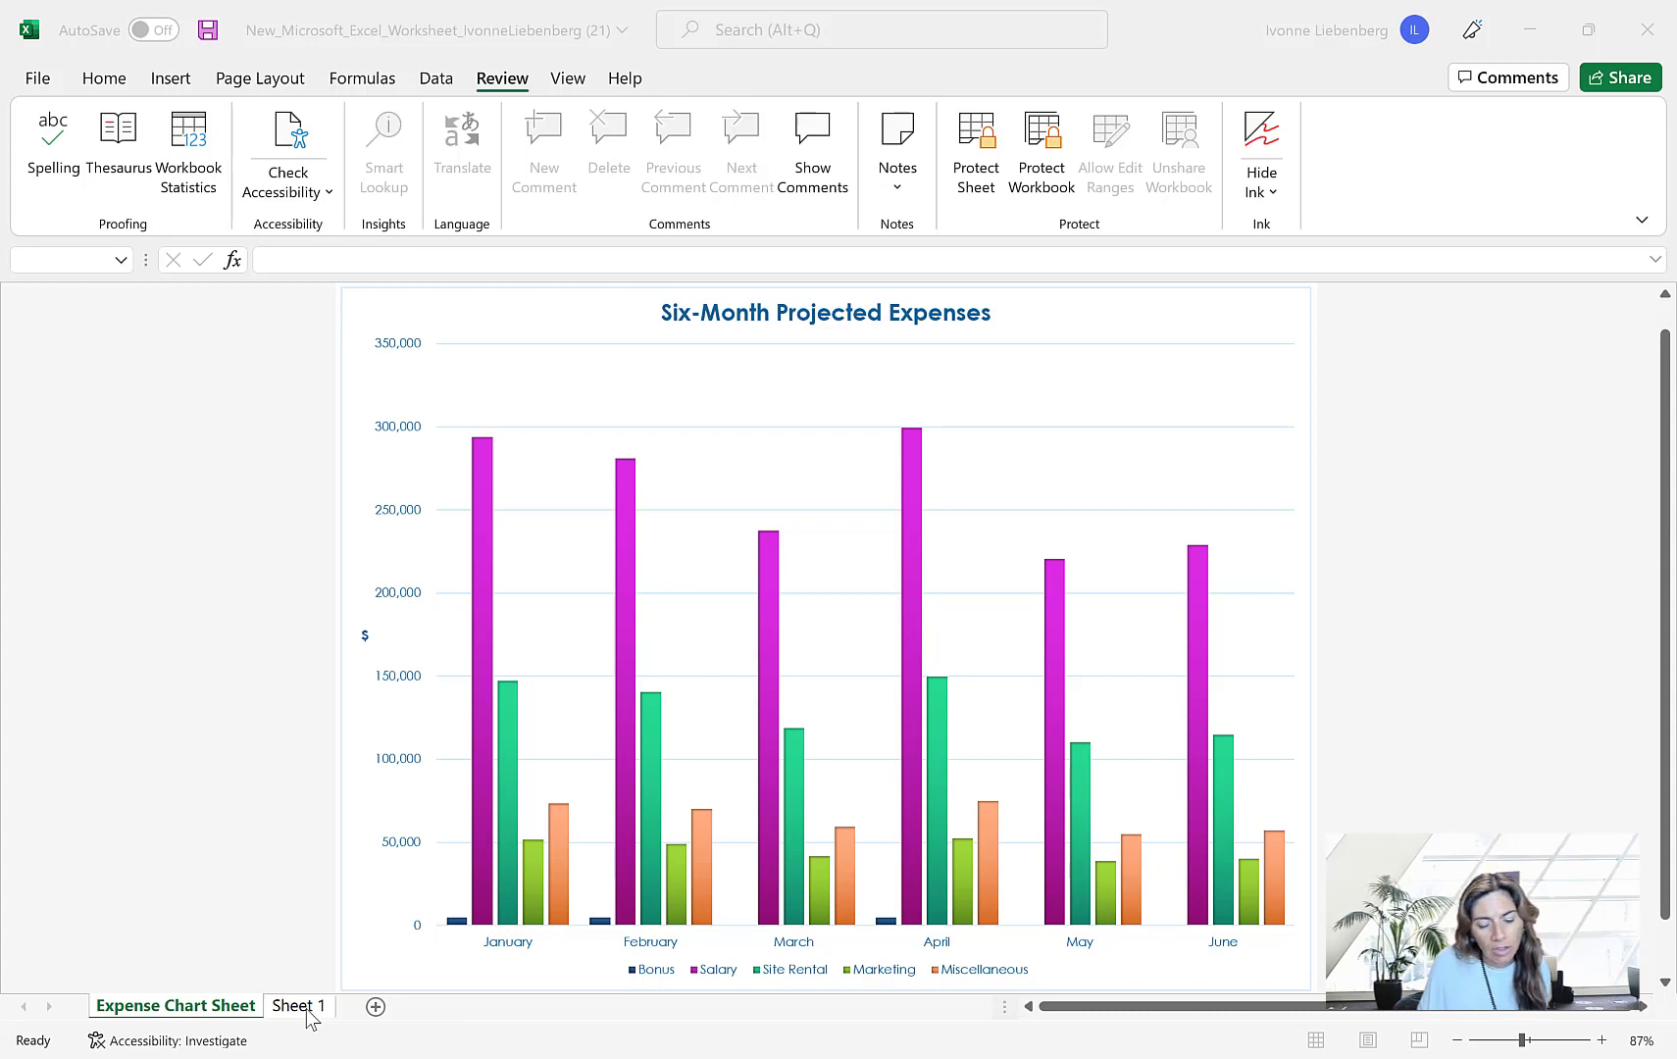
Color the Expense Chart Sheet's tab with the theme color Dark Blue, Text 2
{"action": "left_click", "coordinate": [189, 1010]}
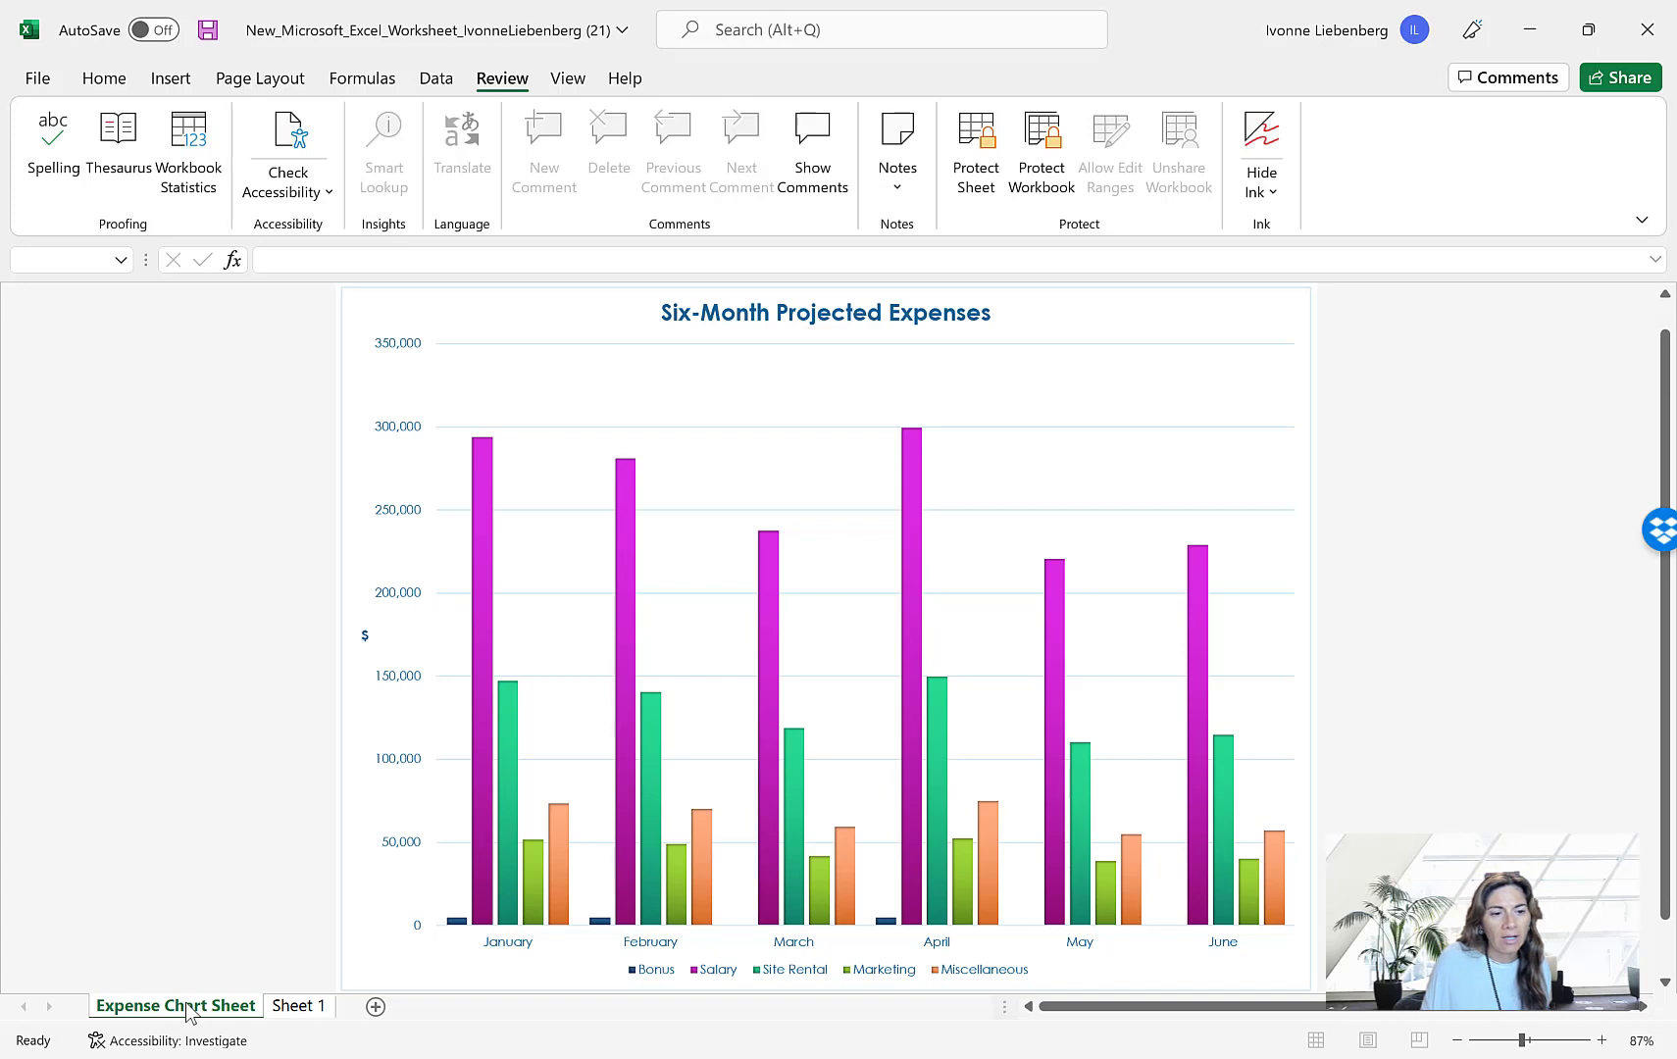
{"action": "right_click", "coordinate": [196, 1009]}
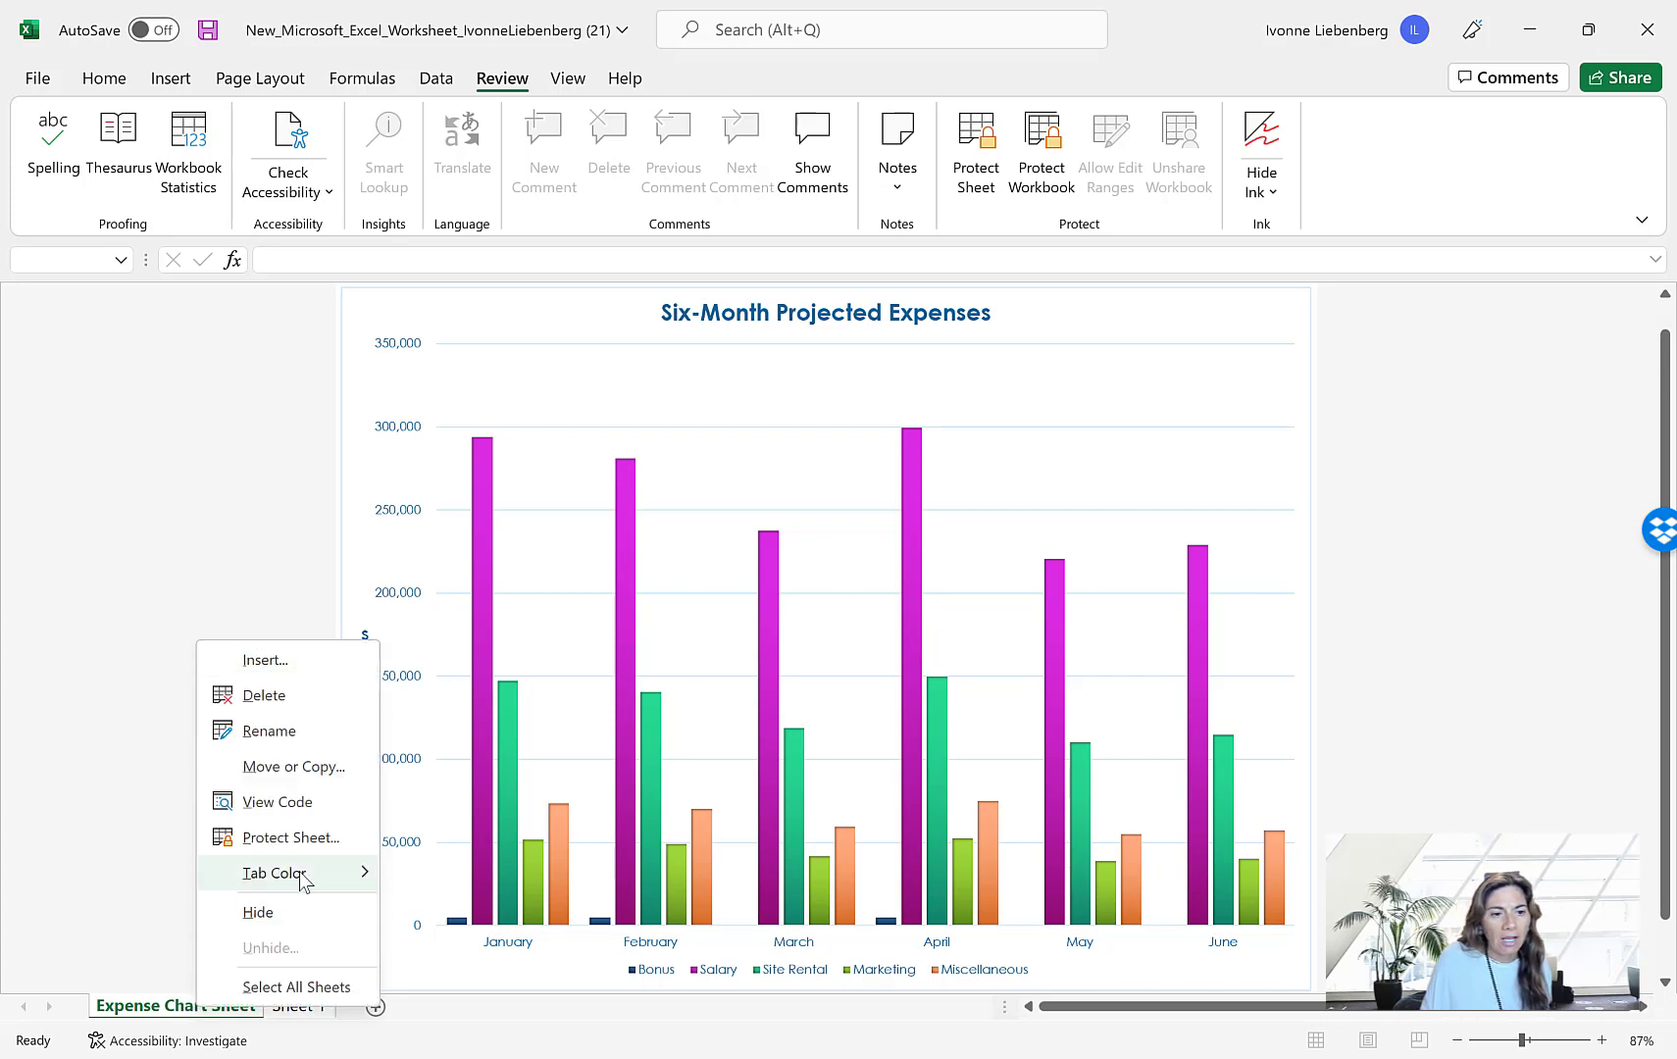
{"action": "mouse_move", "coordinate": [299, 876]}
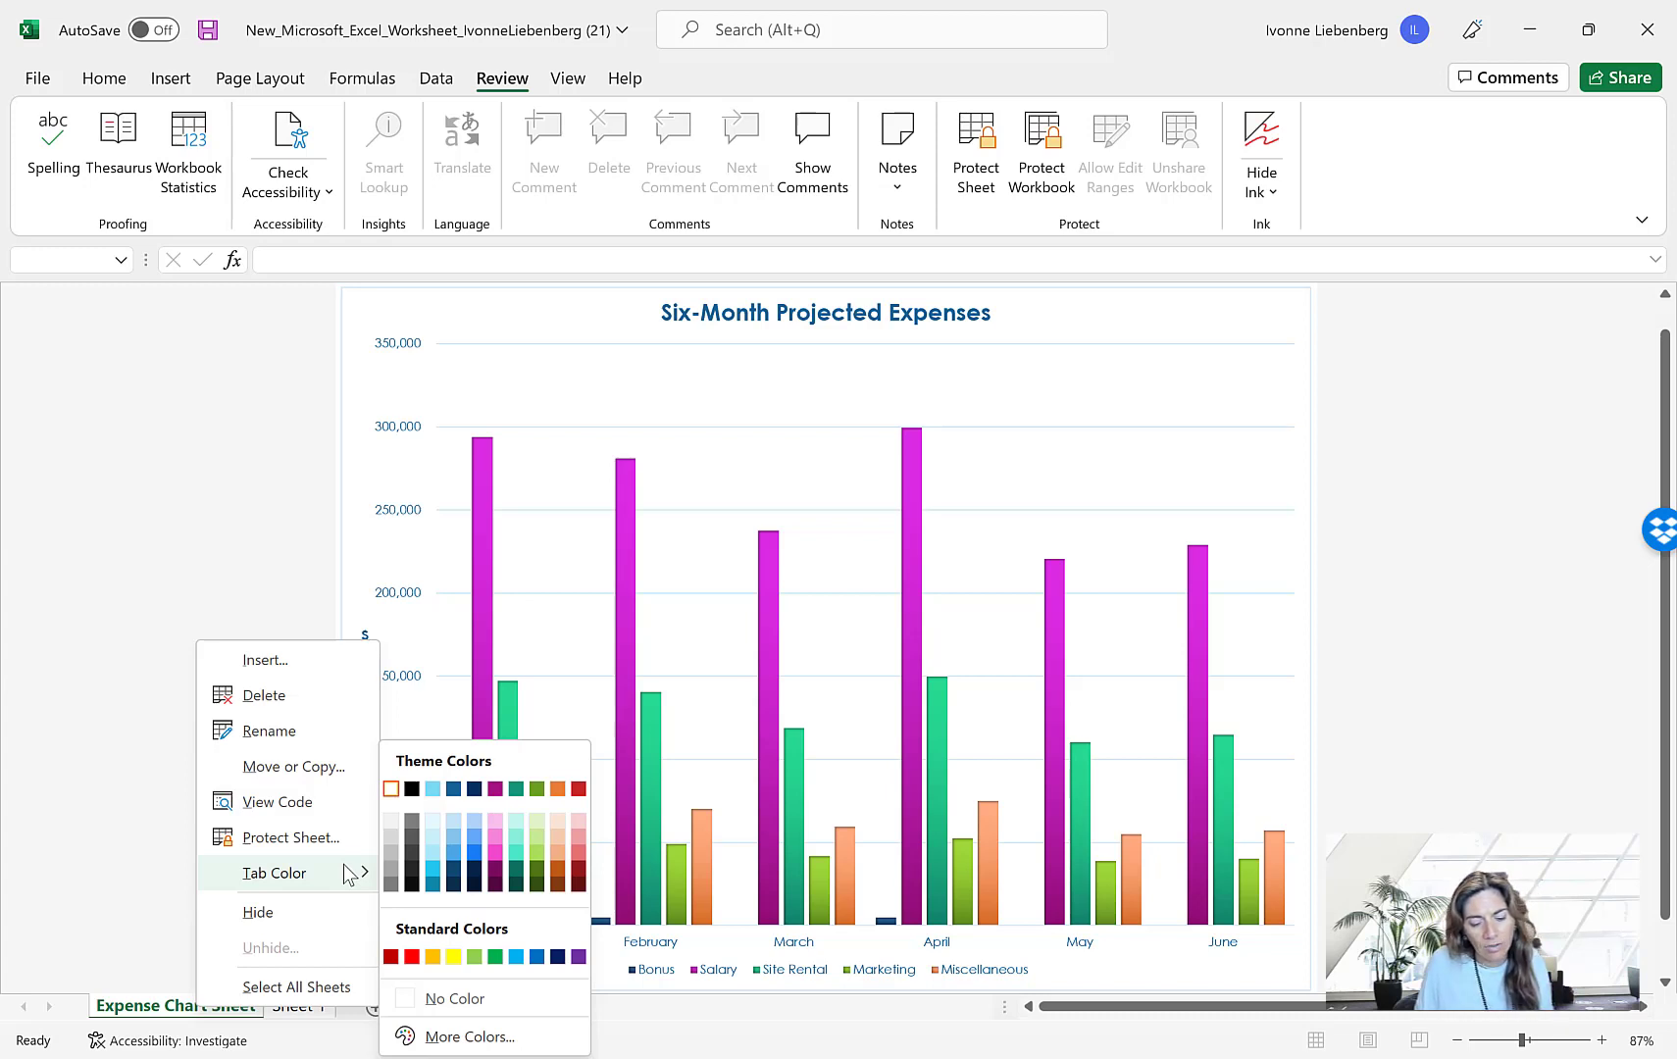
{"action": "left_click", "coordinate": [454, 790]}
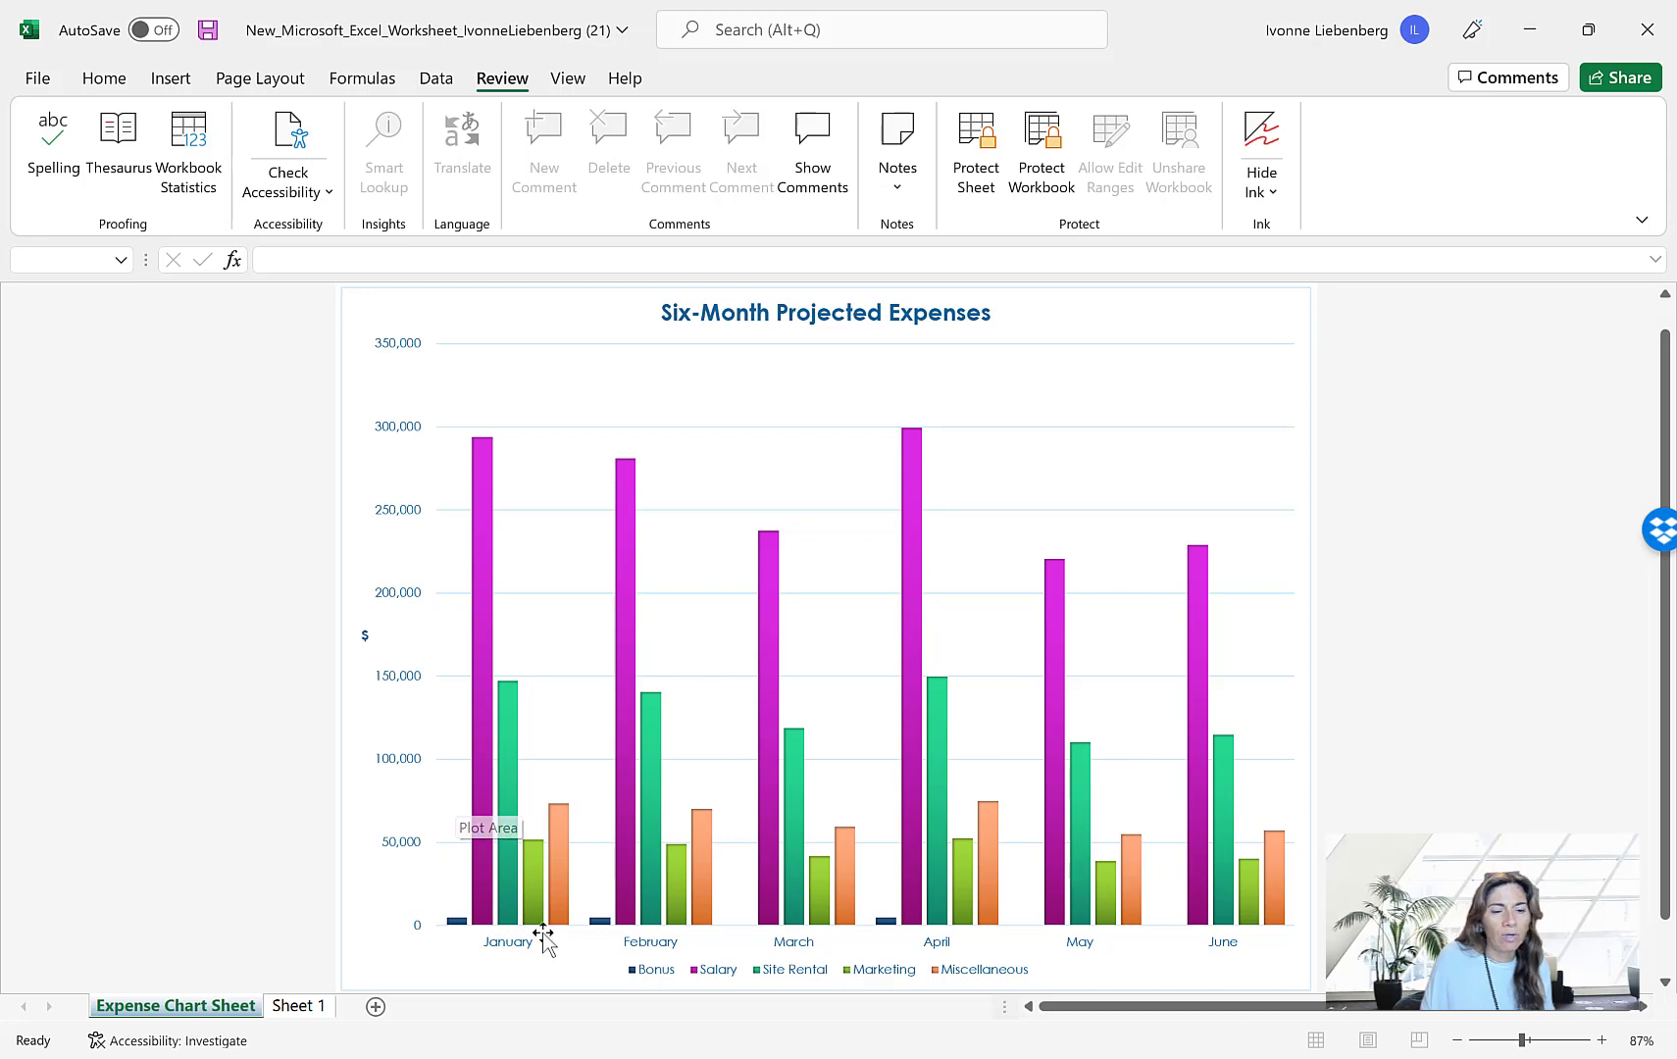
Rename the worksheet Sheet 1 as Six-Month Financial Projection
{"action": "double_click", "coordinate": [308, 1006]}
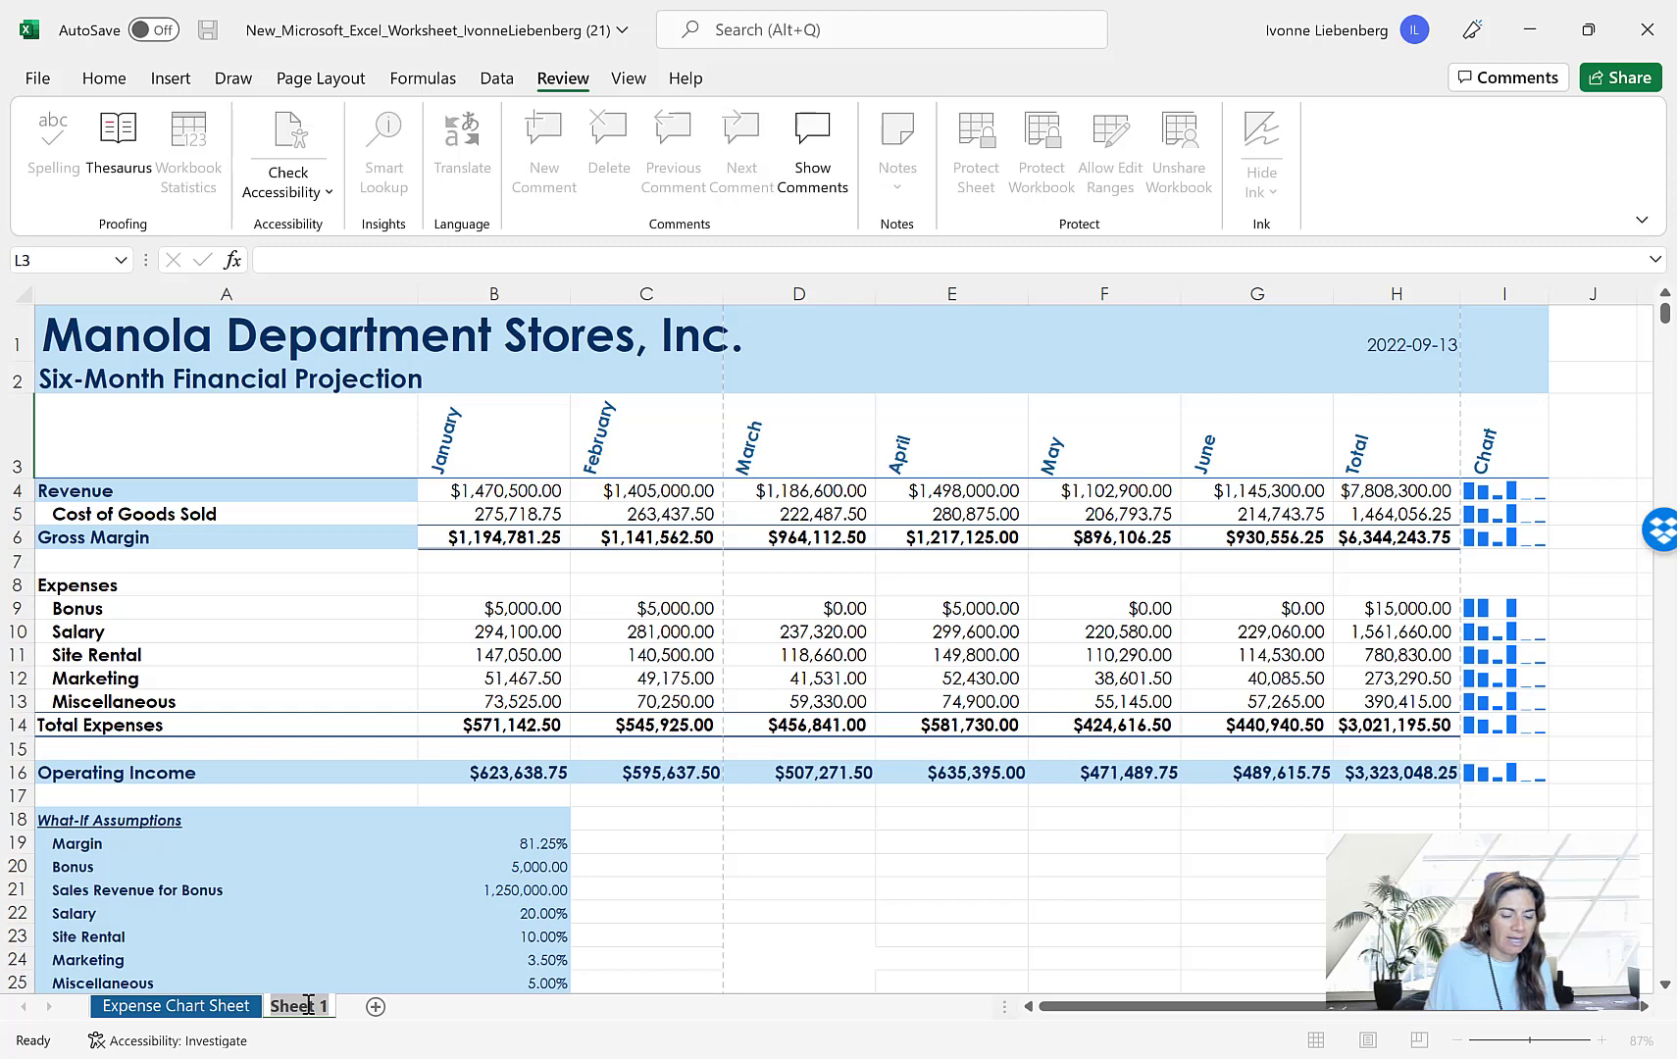
{"action": "type", "text": "Si"}
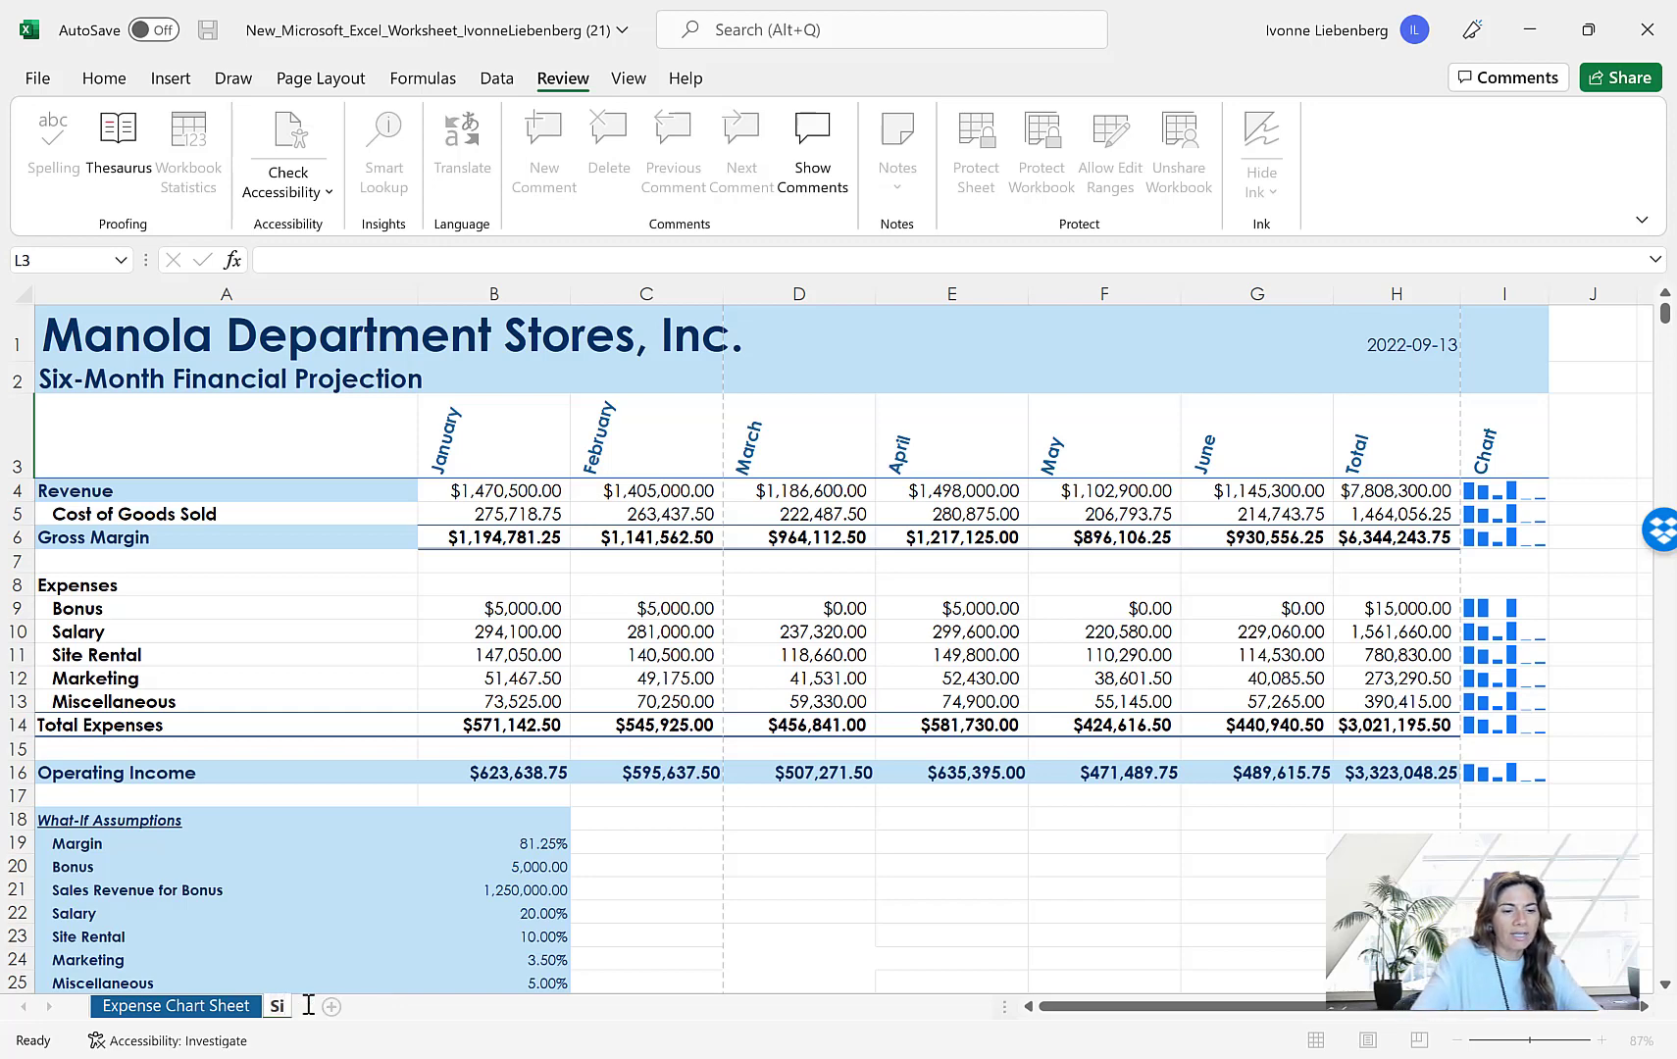
{"action": "type", "text": "x-Month"}
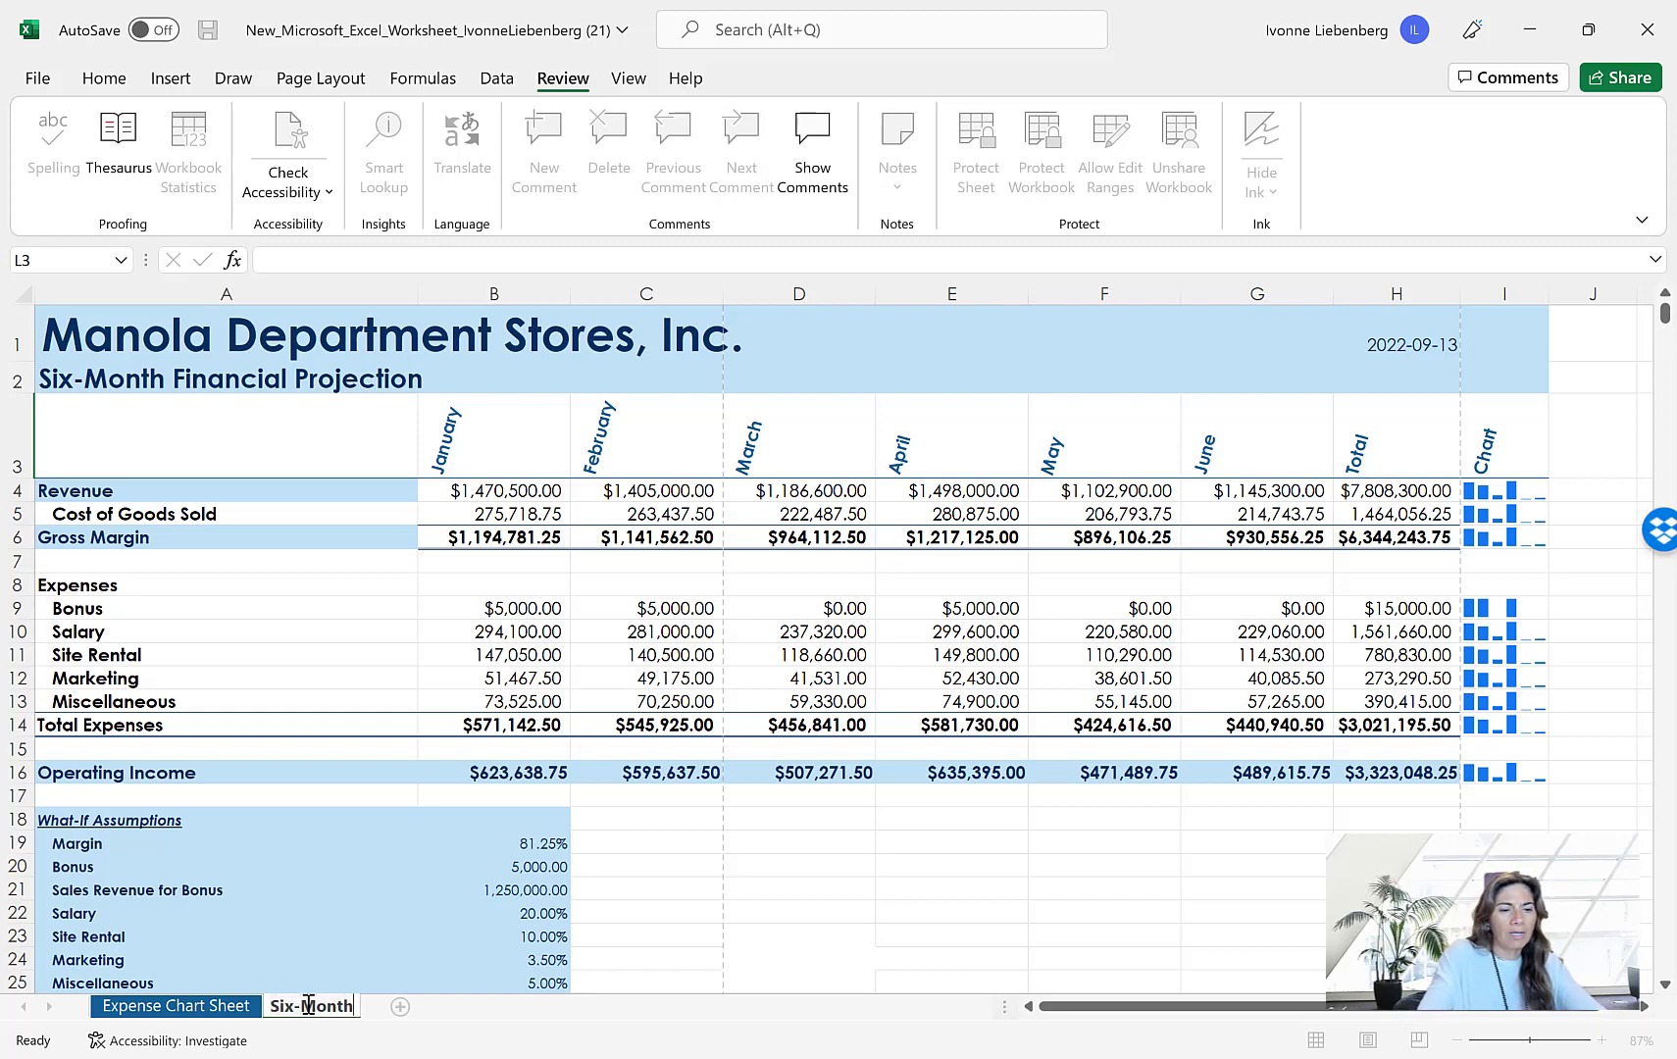
{"action": "key", "text": "Return"}
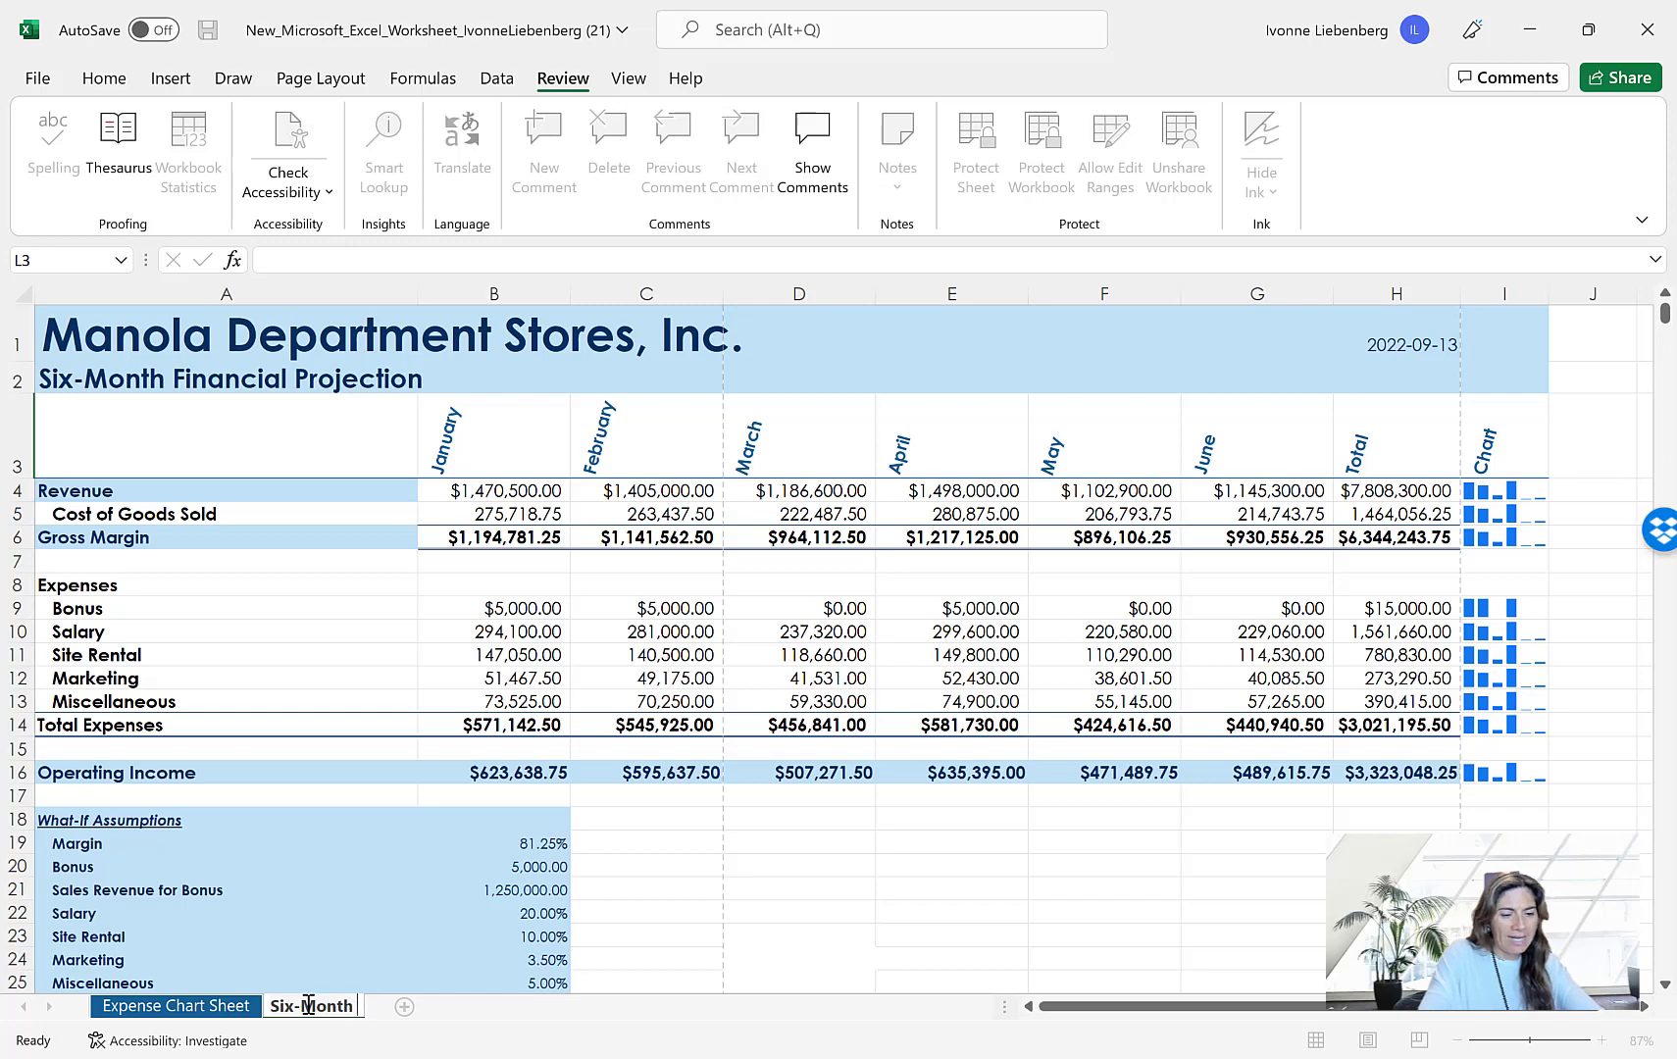
{"action": "type", "text": "Financial"}
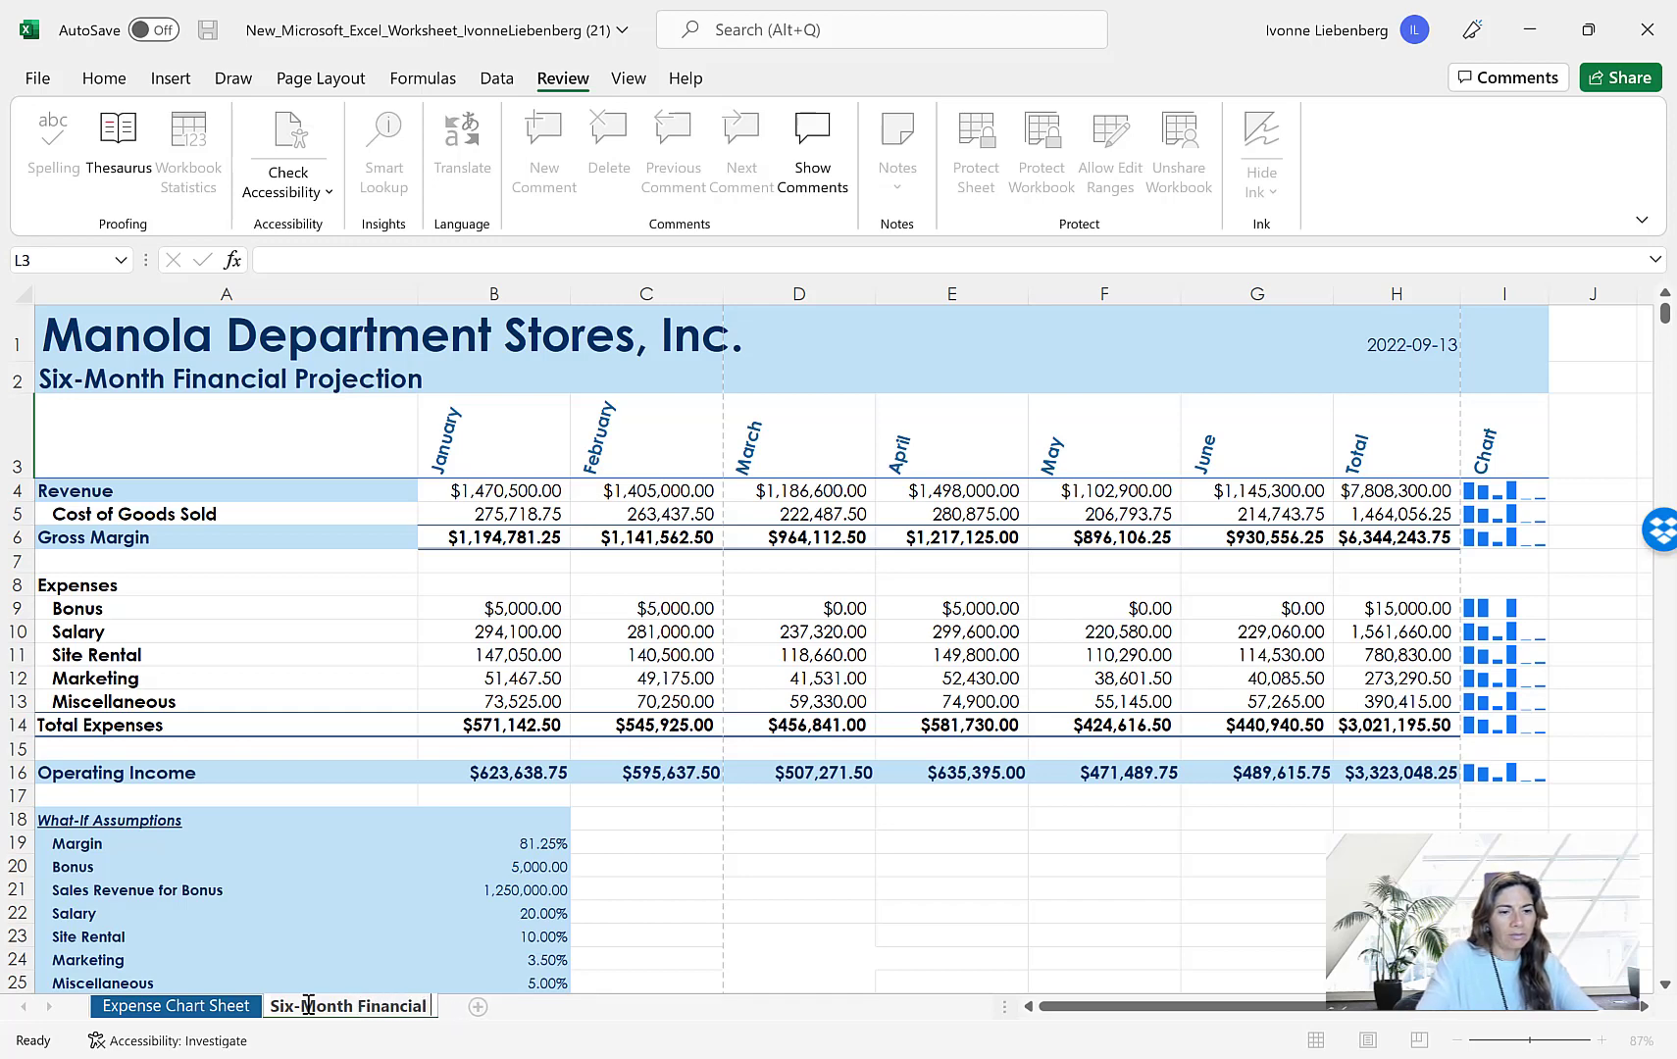
{"action": "type", "text": " Pro"}
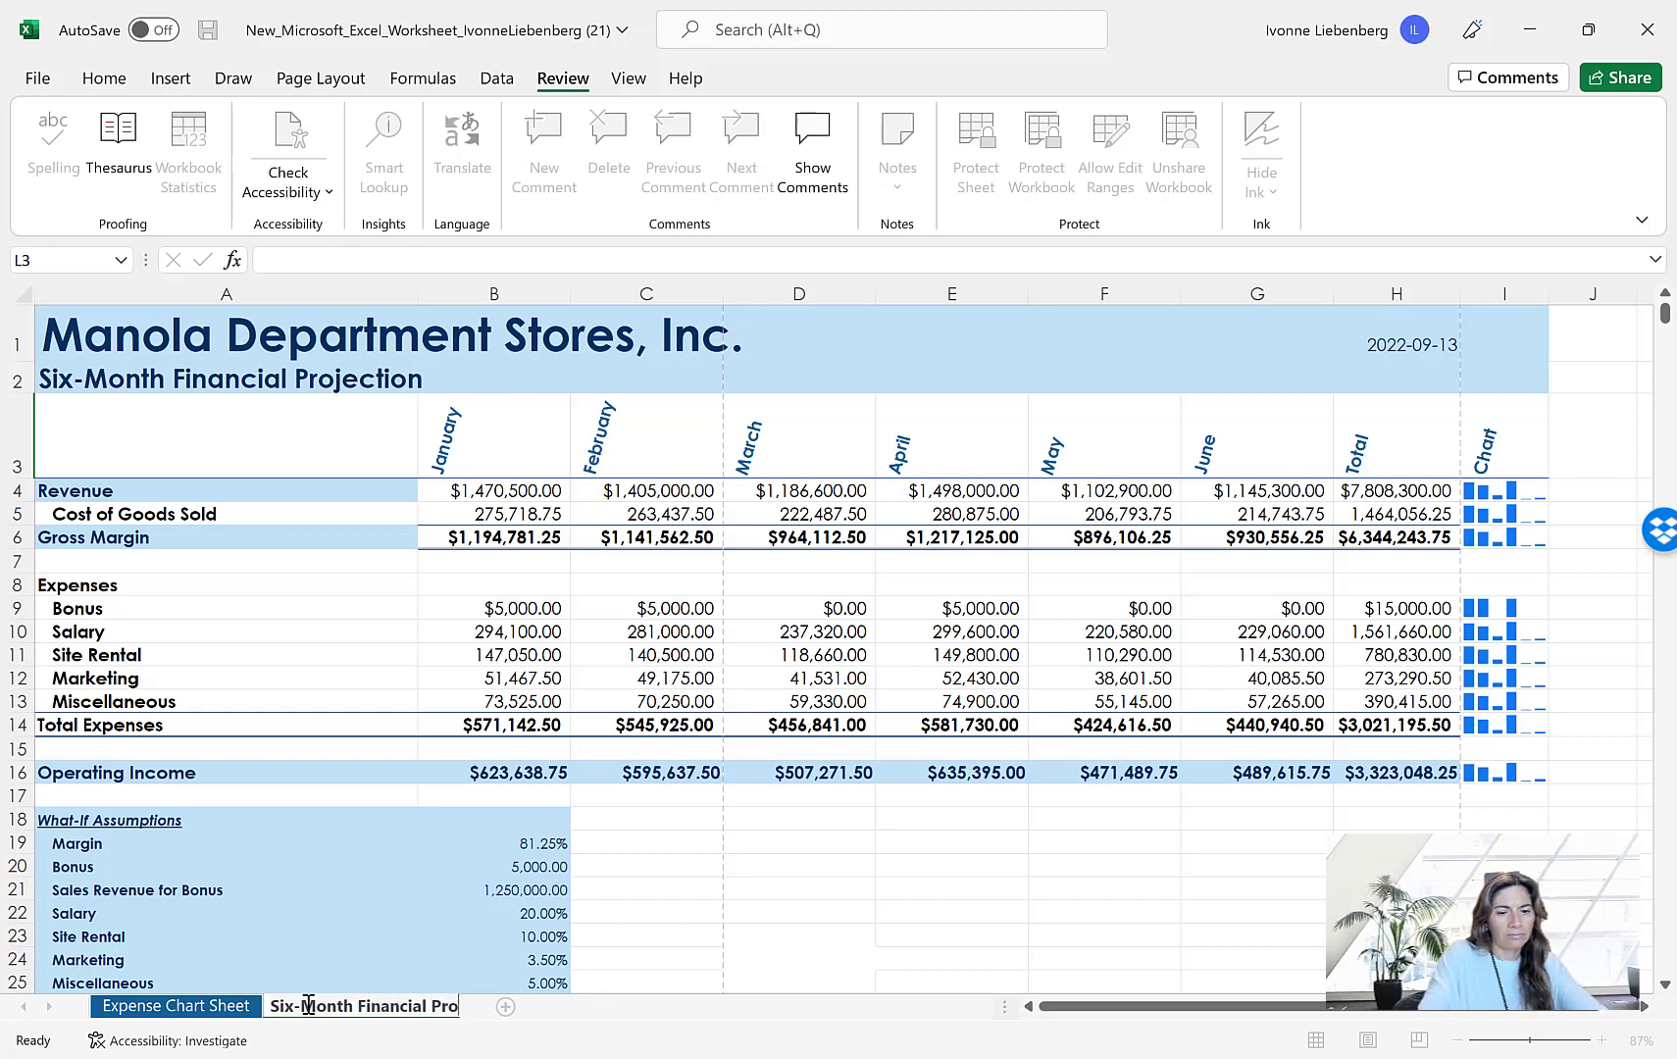
{"action": "type", "text": "jection"}
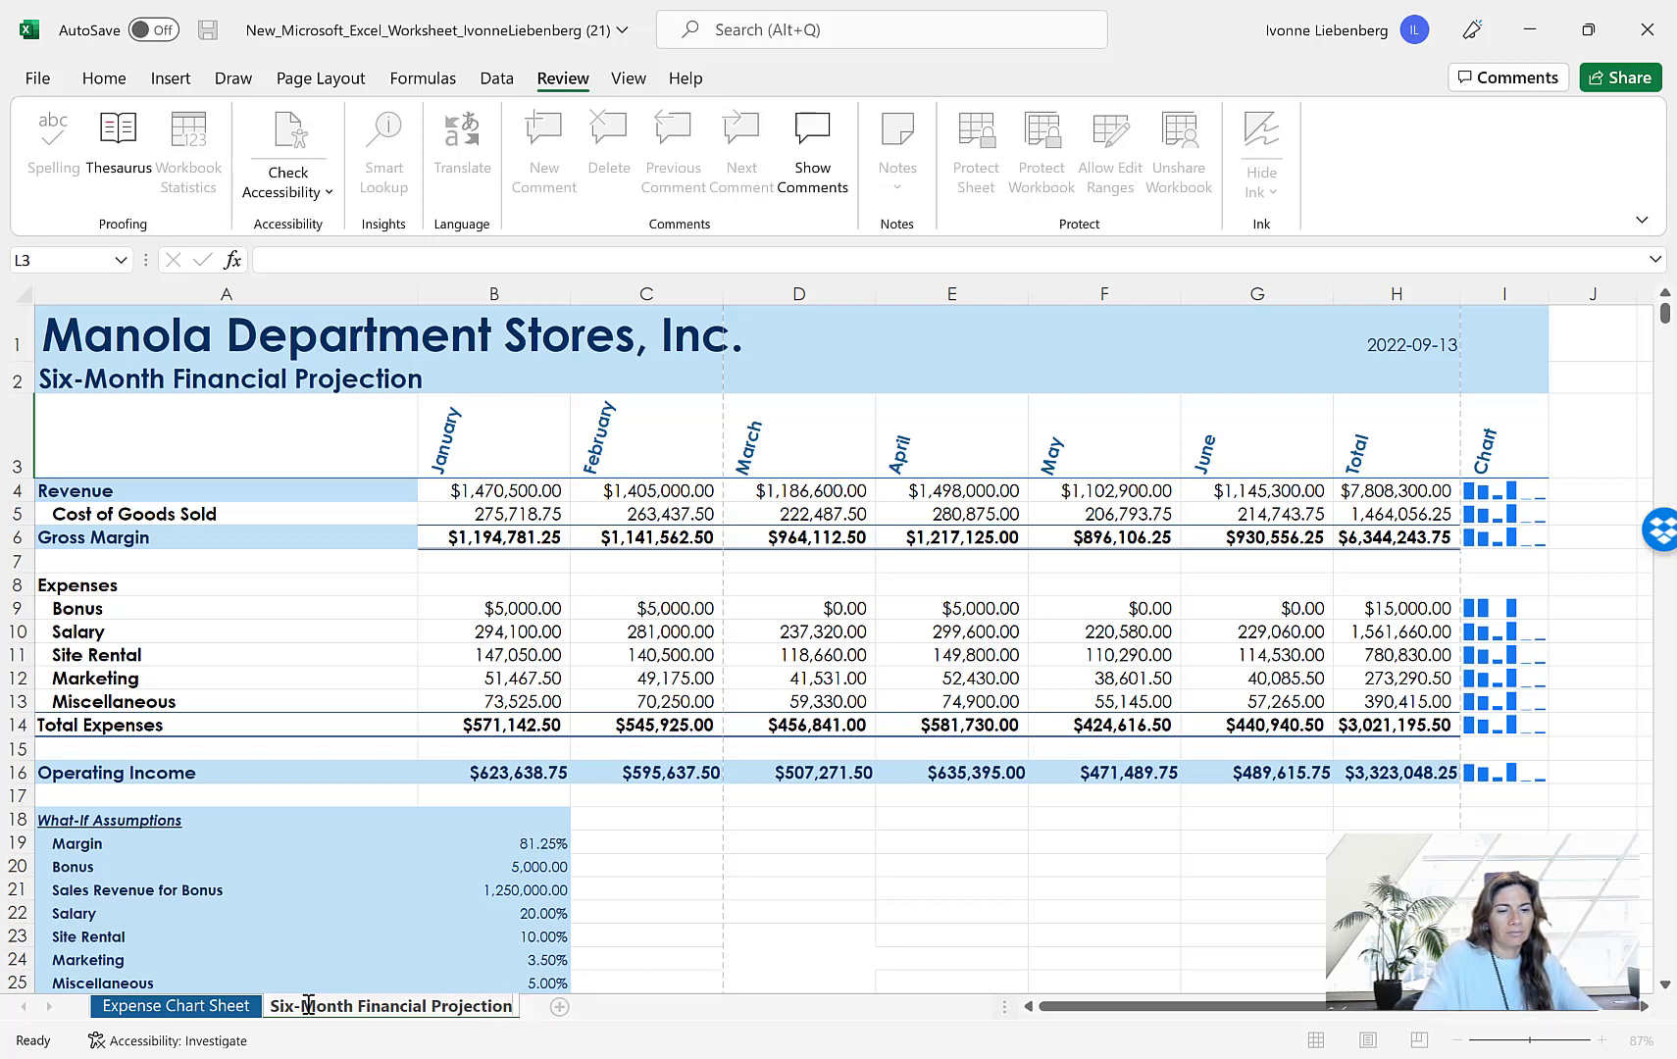
{"action": "key", "text": "Return"}
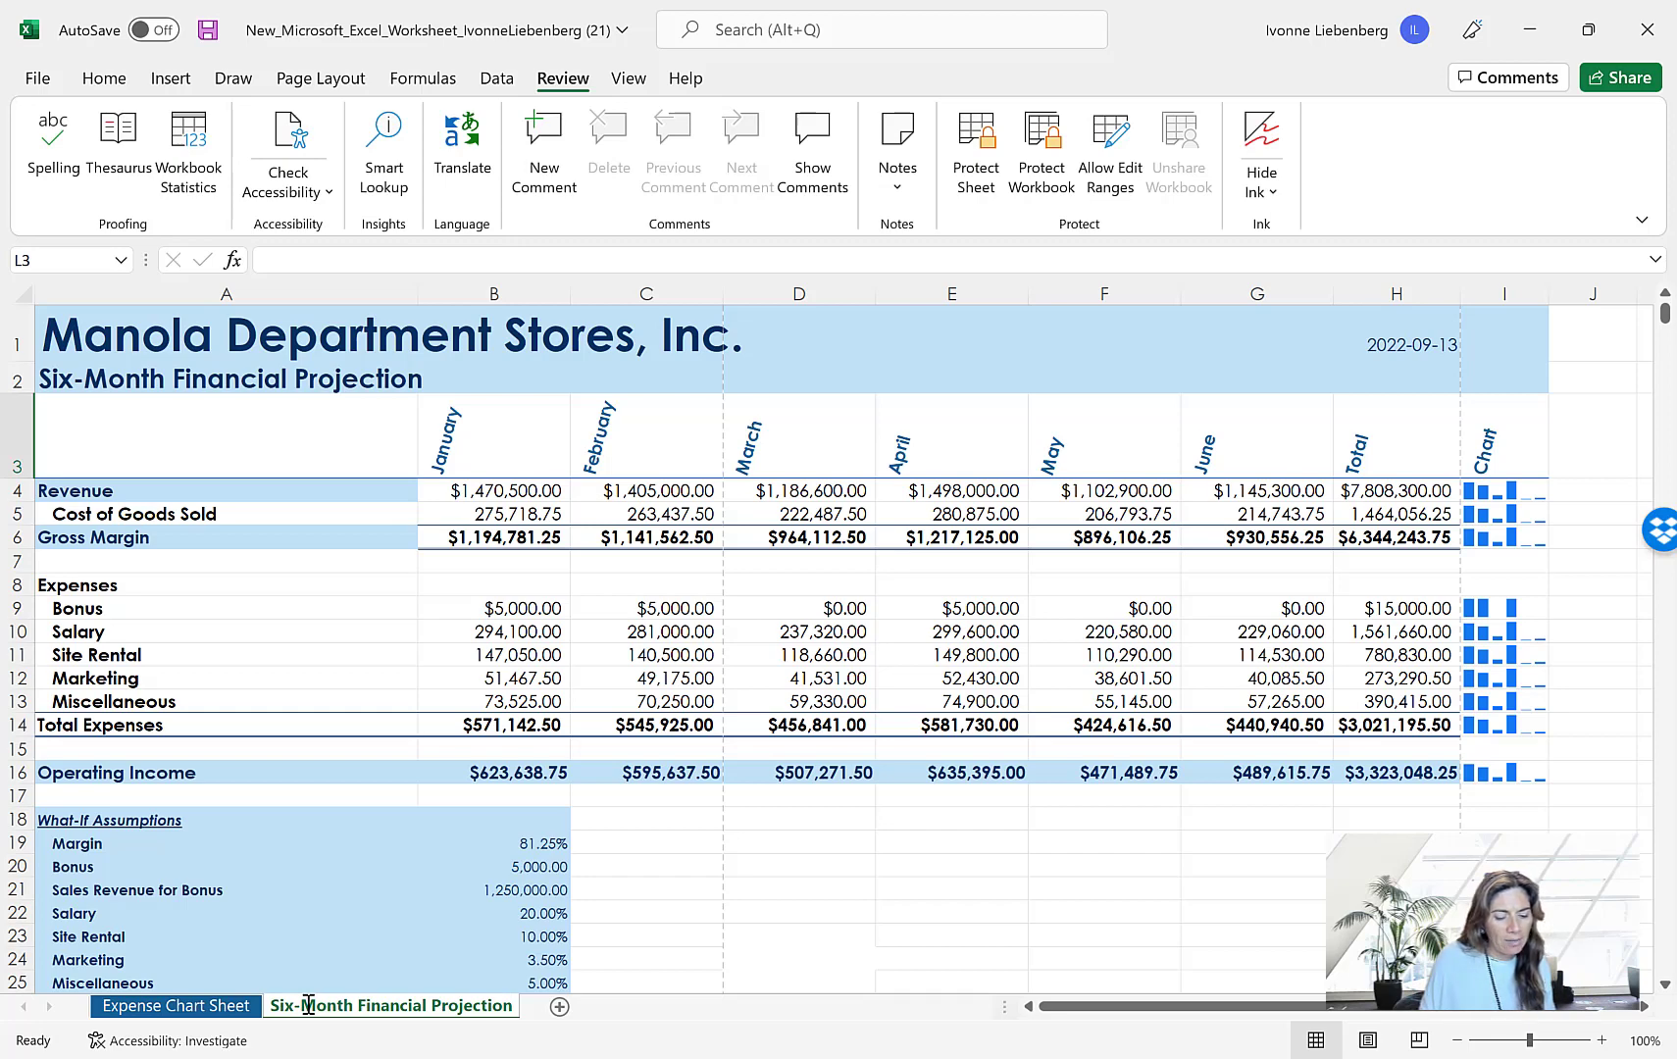
Color the Six-Month Financial Projection sheet's tab with the theme color Light Turquoise, Background 2
{"action": "right_click", "coordinate": [381, 1007]}
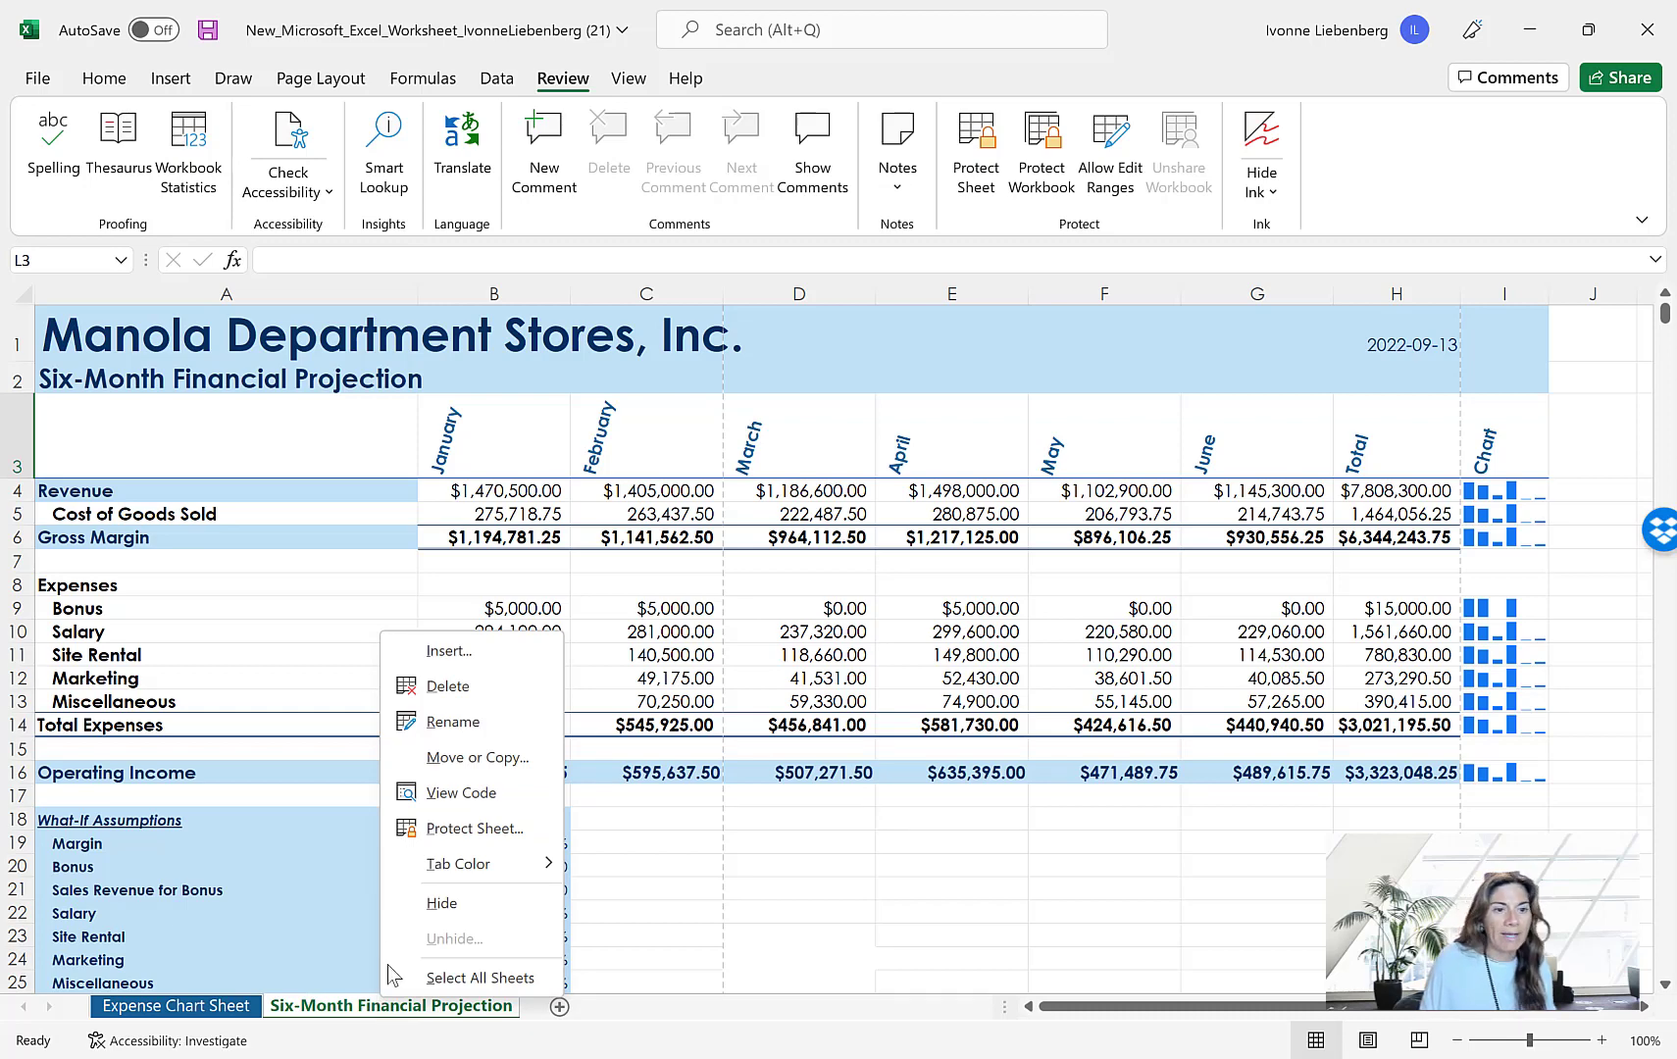
{"action": "mouse_move", "coordinate": [479, 876]}
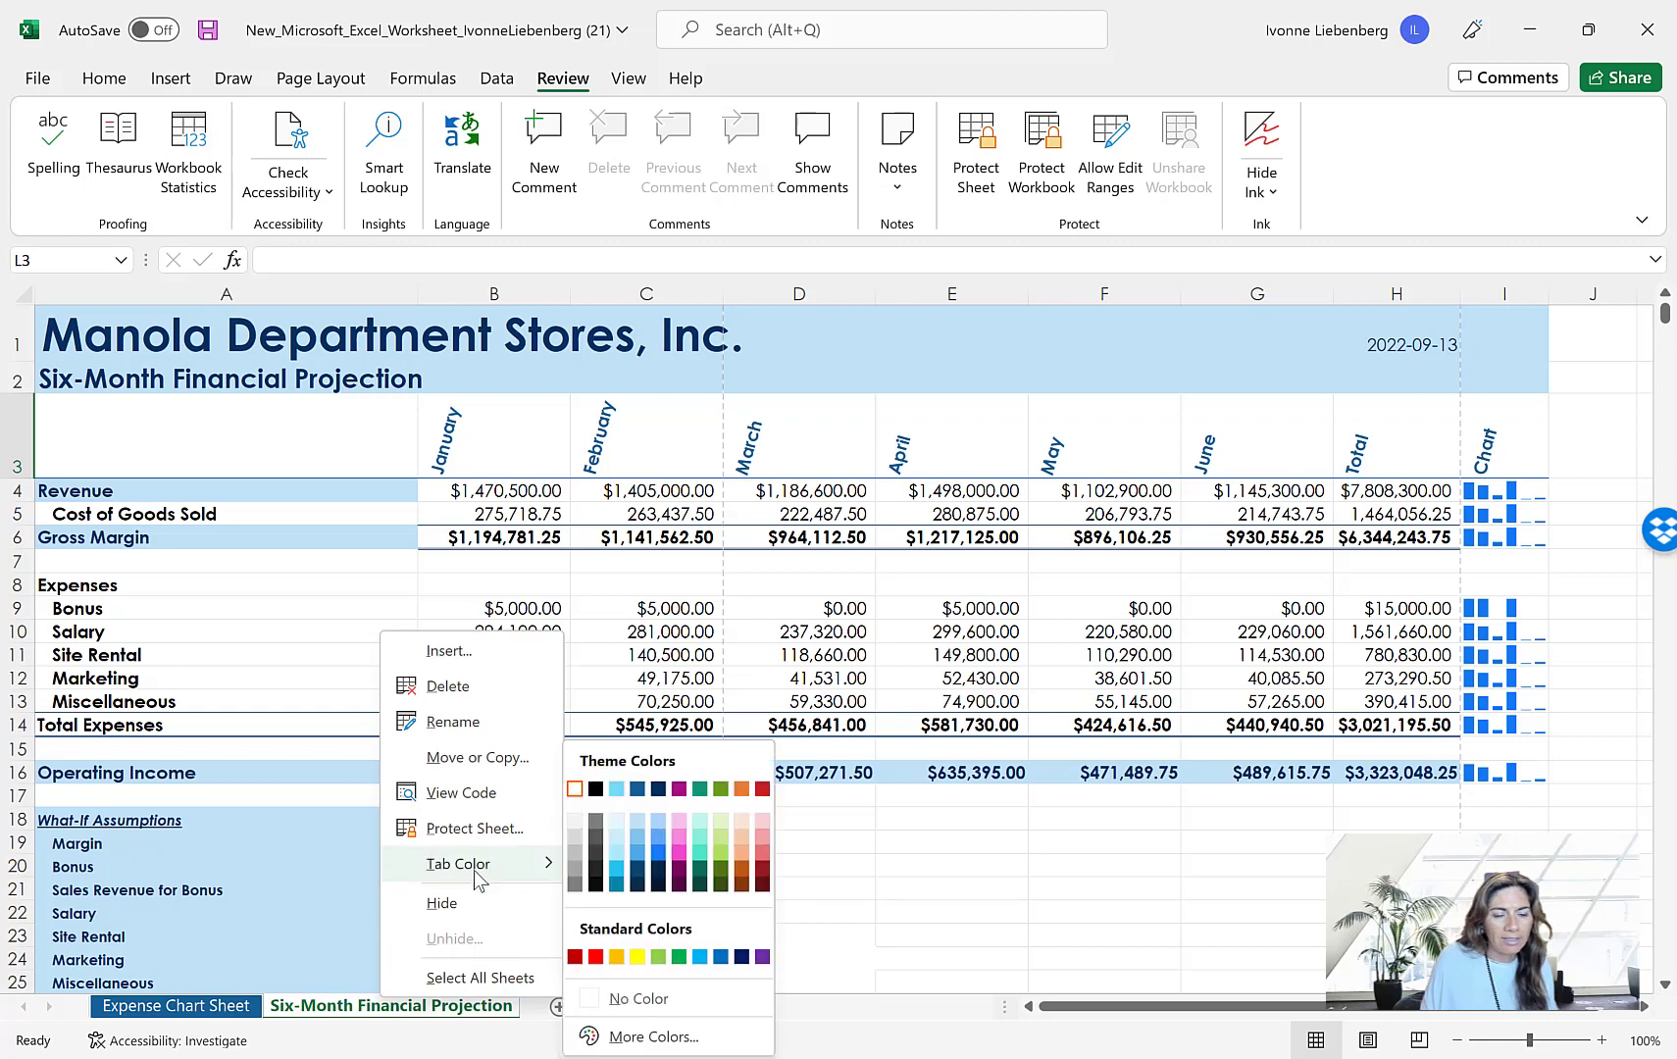
{"action": "left_click", "coordinate": [616, 788]}
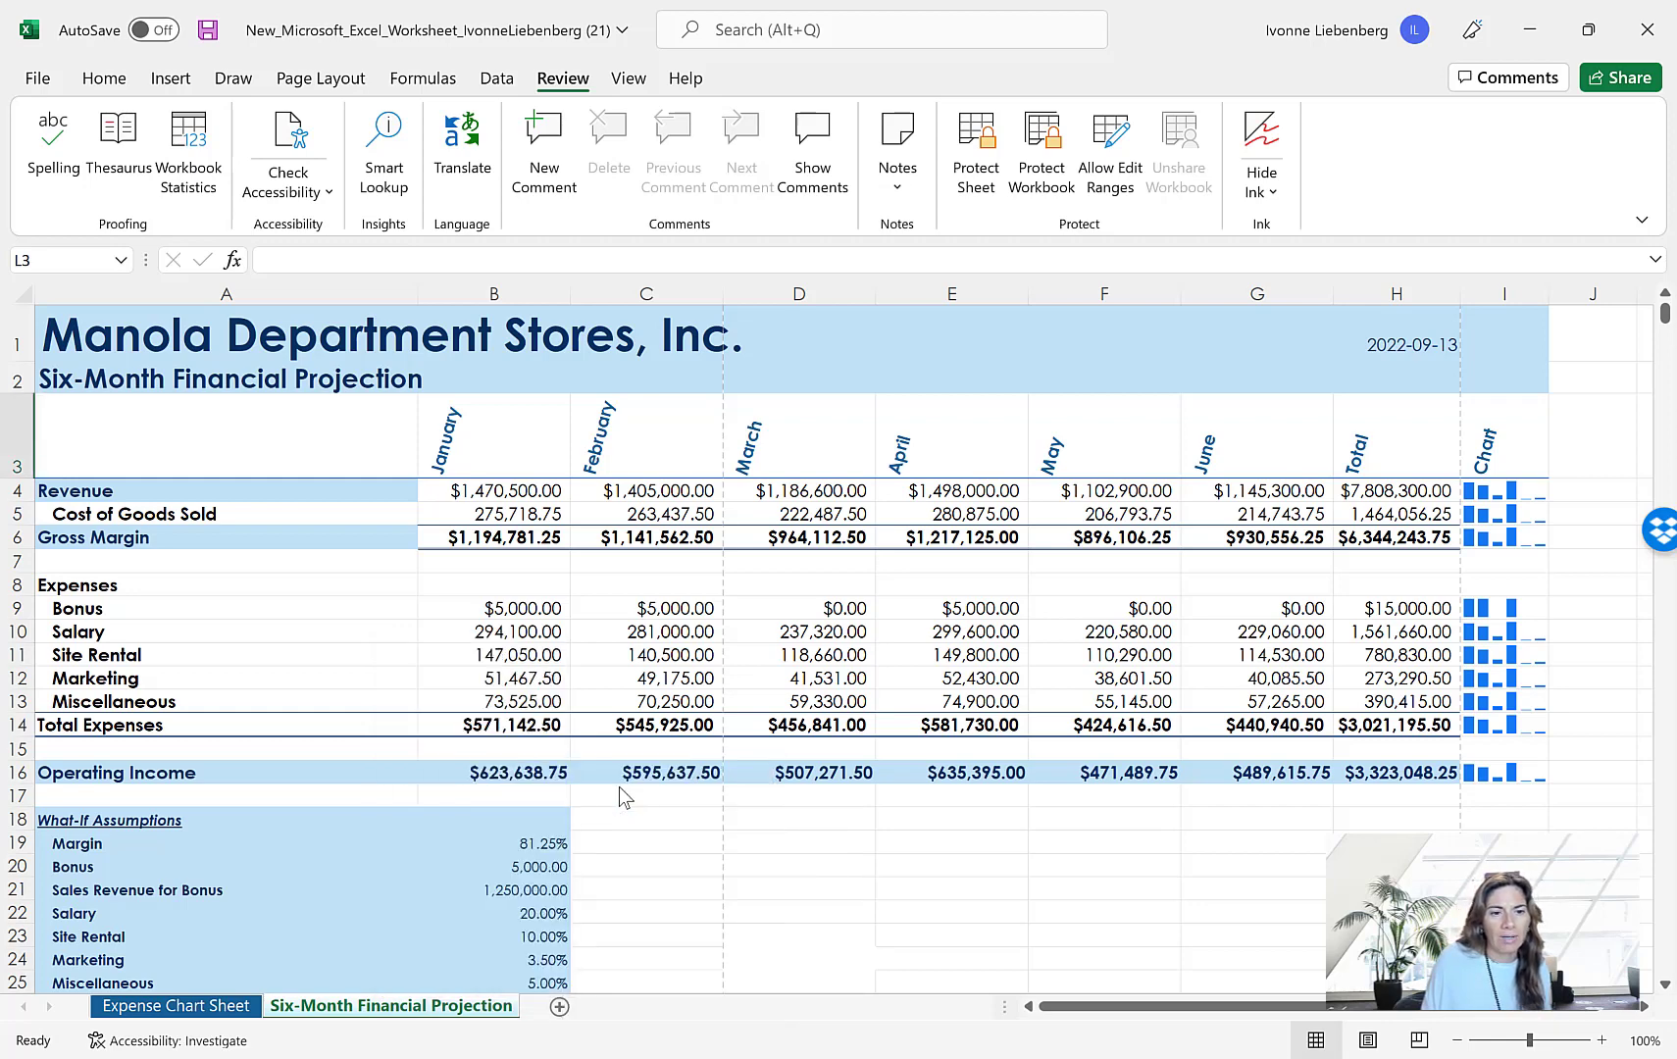
Move the Six-Month Financial Projection sheet ahead of the Expense Chart Sheet and look at both sheets
{"action": "scroll", "coordinate": [619, 787], "scroll_direction": "down", "scroll_amount": 1}
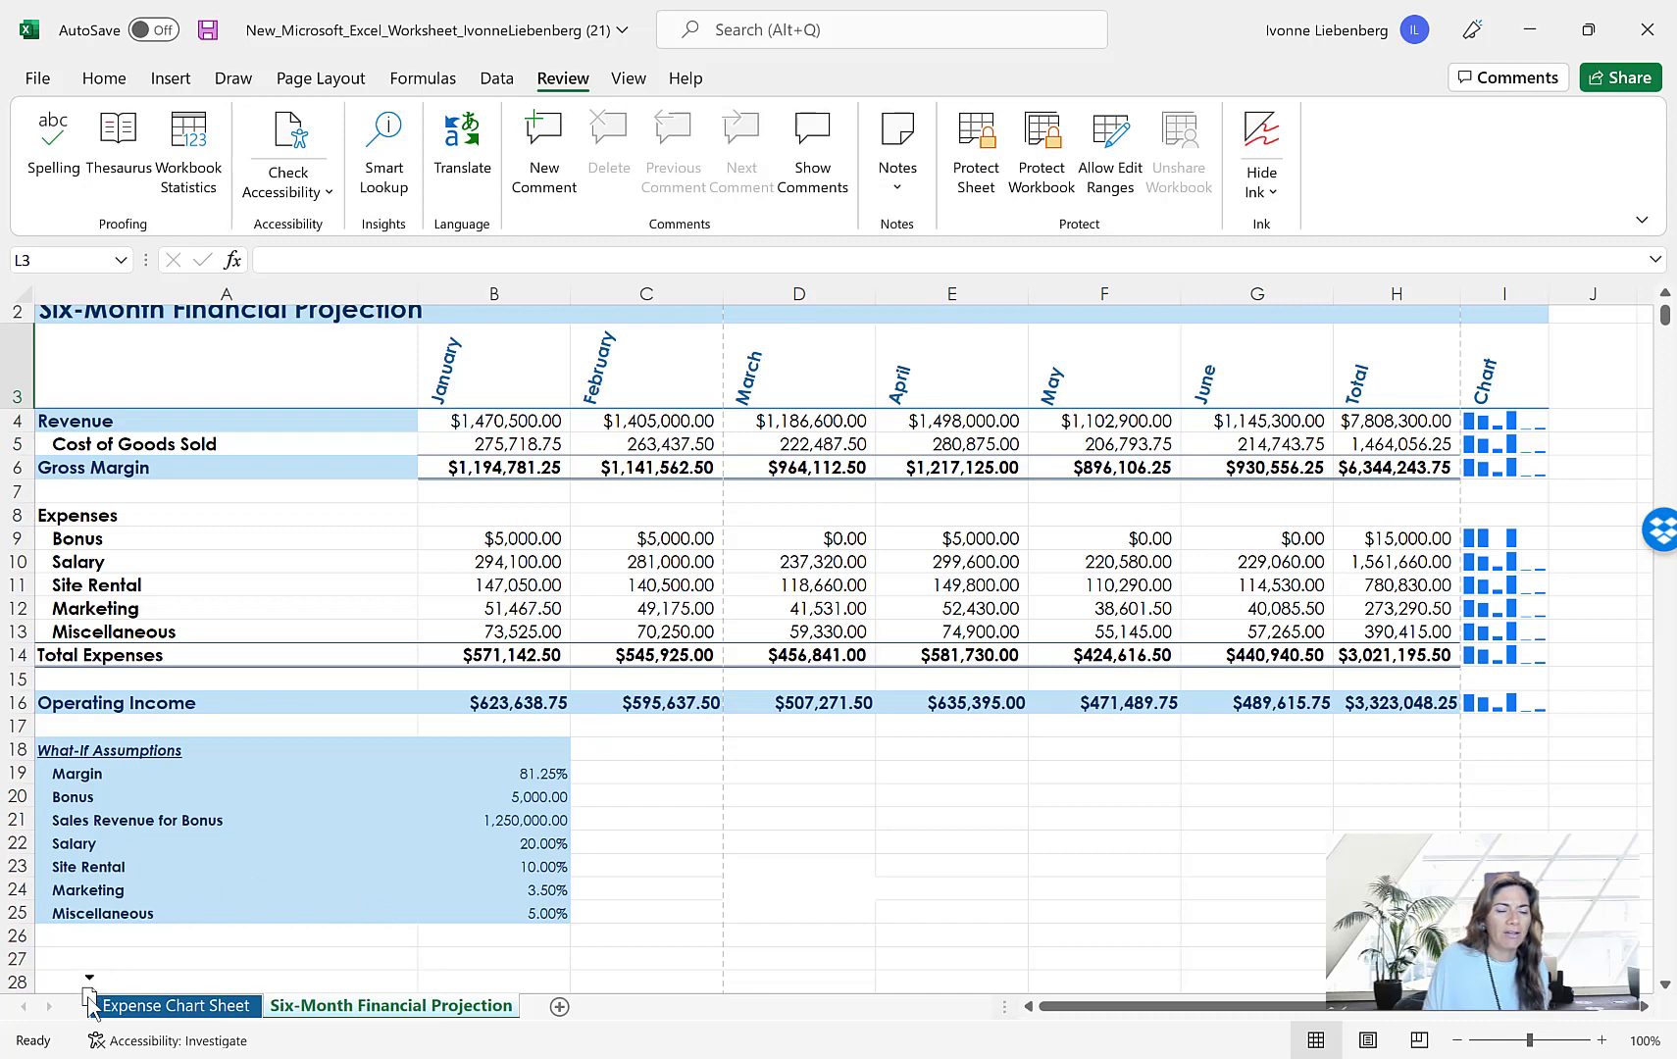
{"action": "left_click_drag", "start_coordinate": [88, 1002], "coordinate": [88, 1005]}
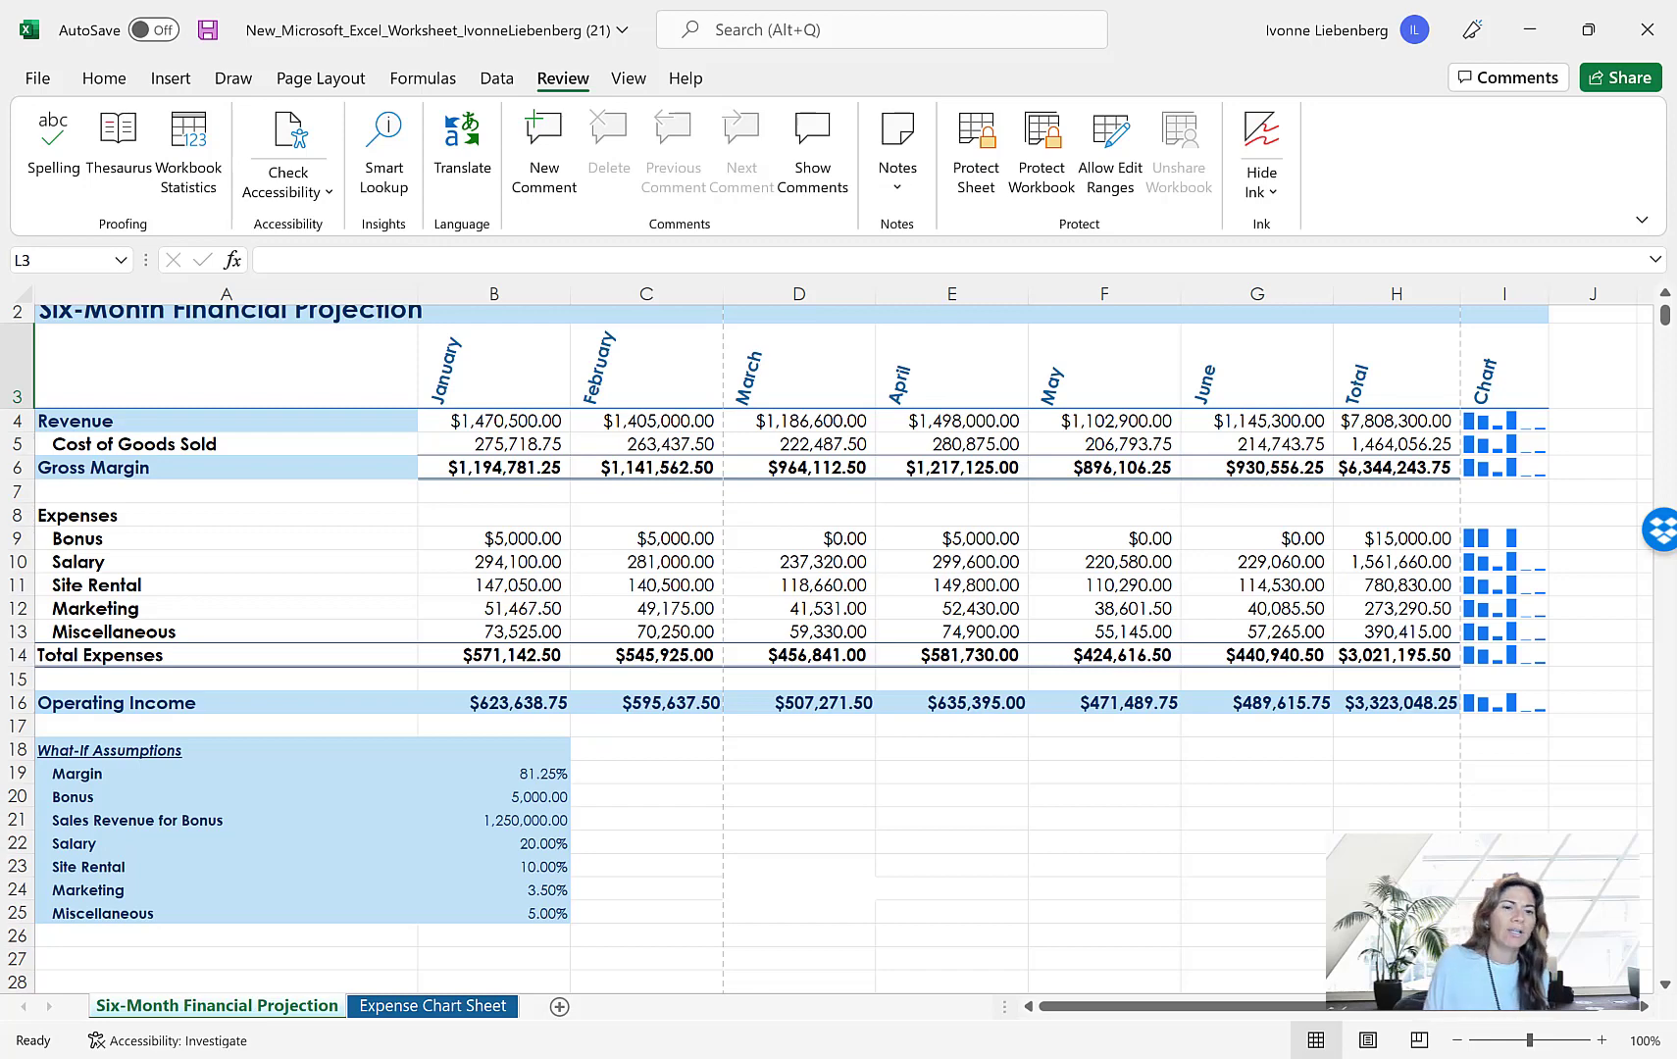
{"action": "left_click", "coordinate": [477, 1008]}
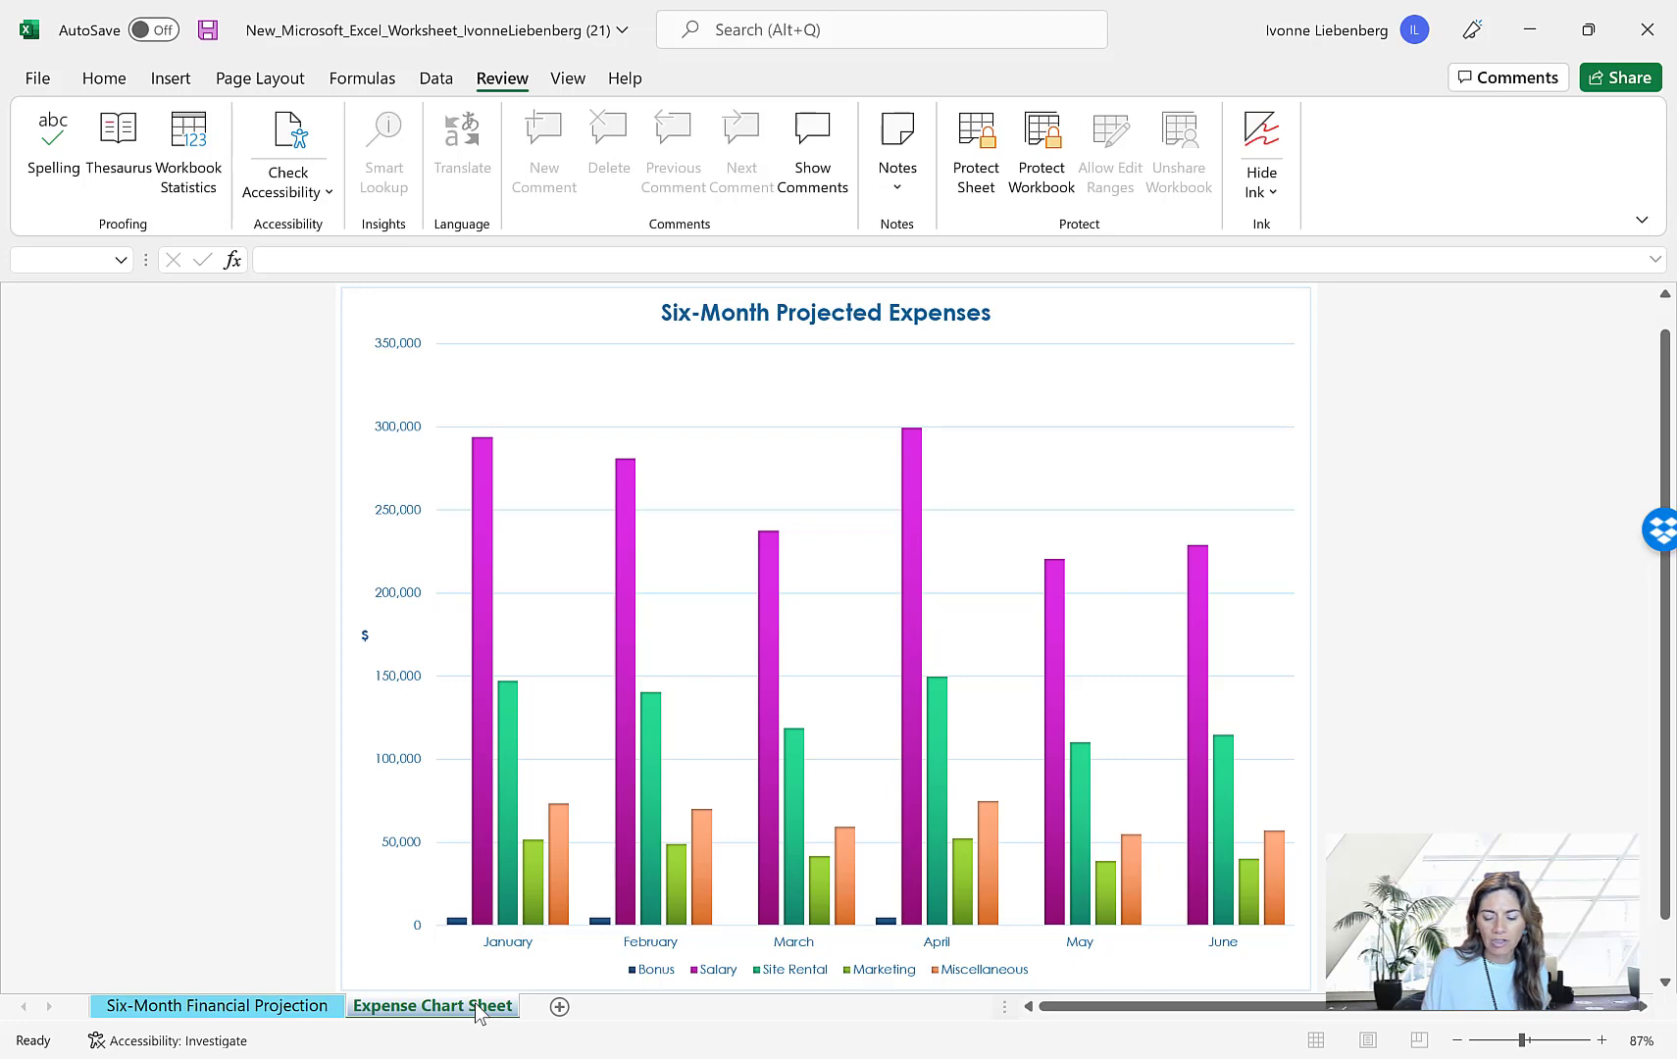
{"action": "left_click", "coordinate": [287, 1007]}
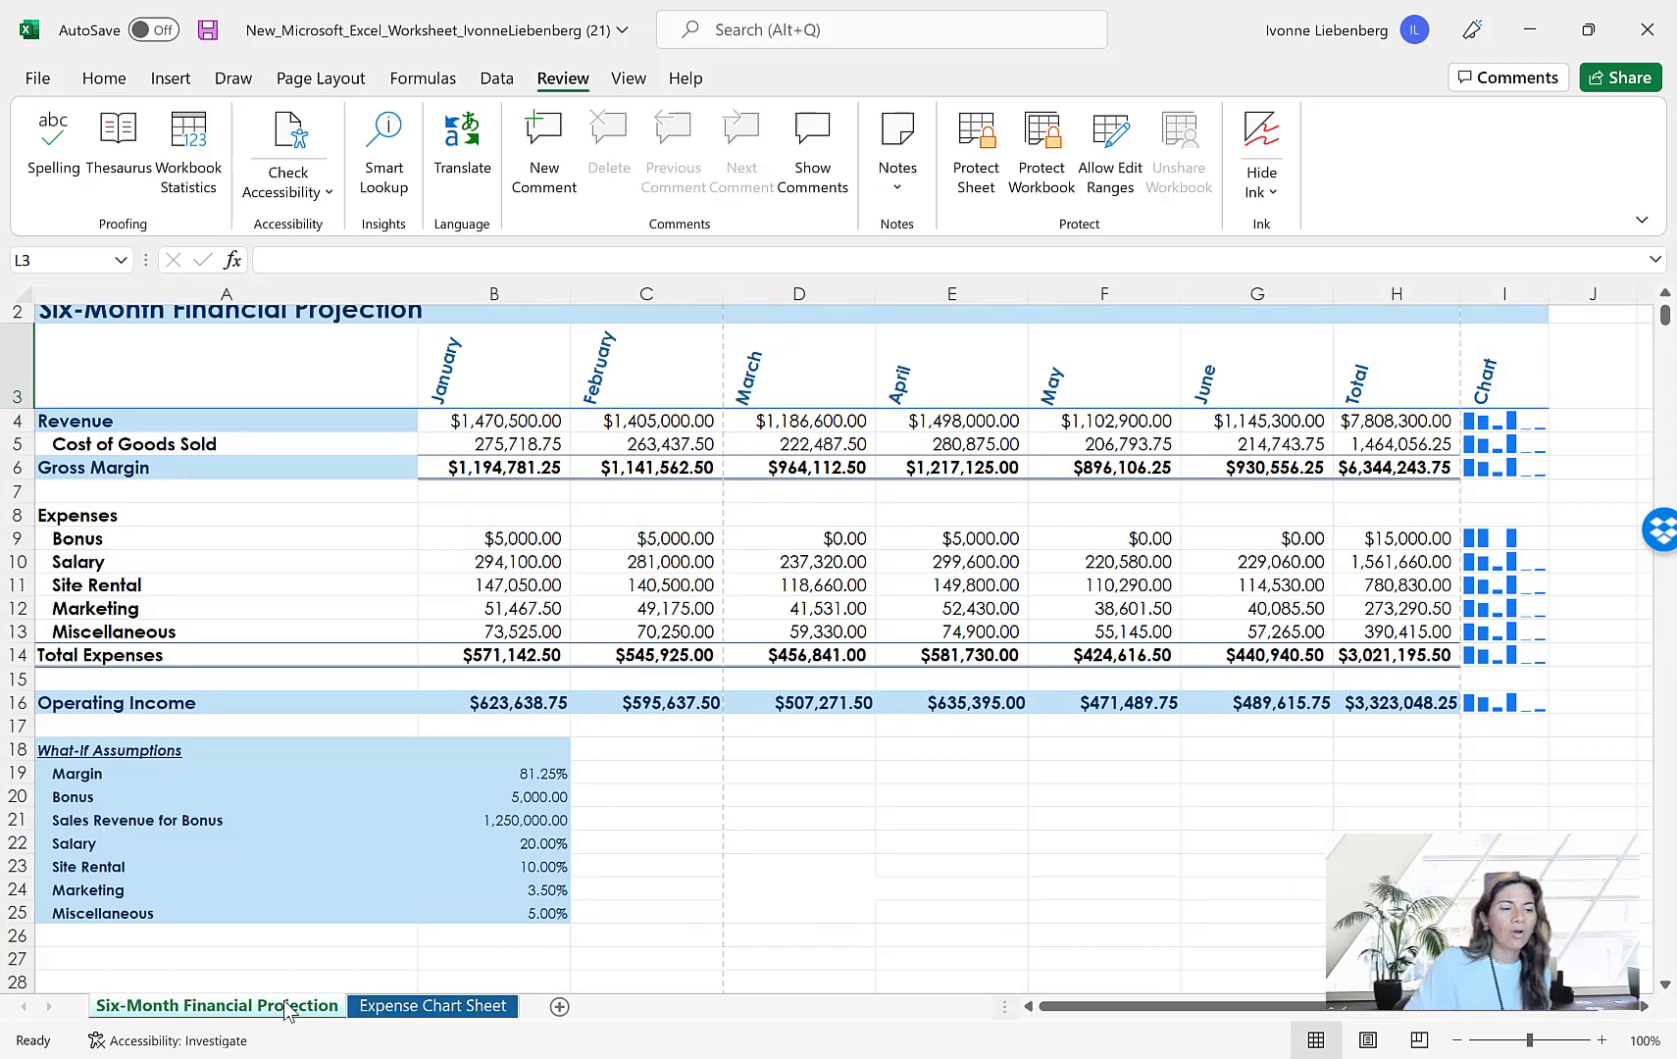
From cell A1, group both sheets and spell-check them, ignoring the word Manola once
{"action": "key", "text": "ctrl+End"}
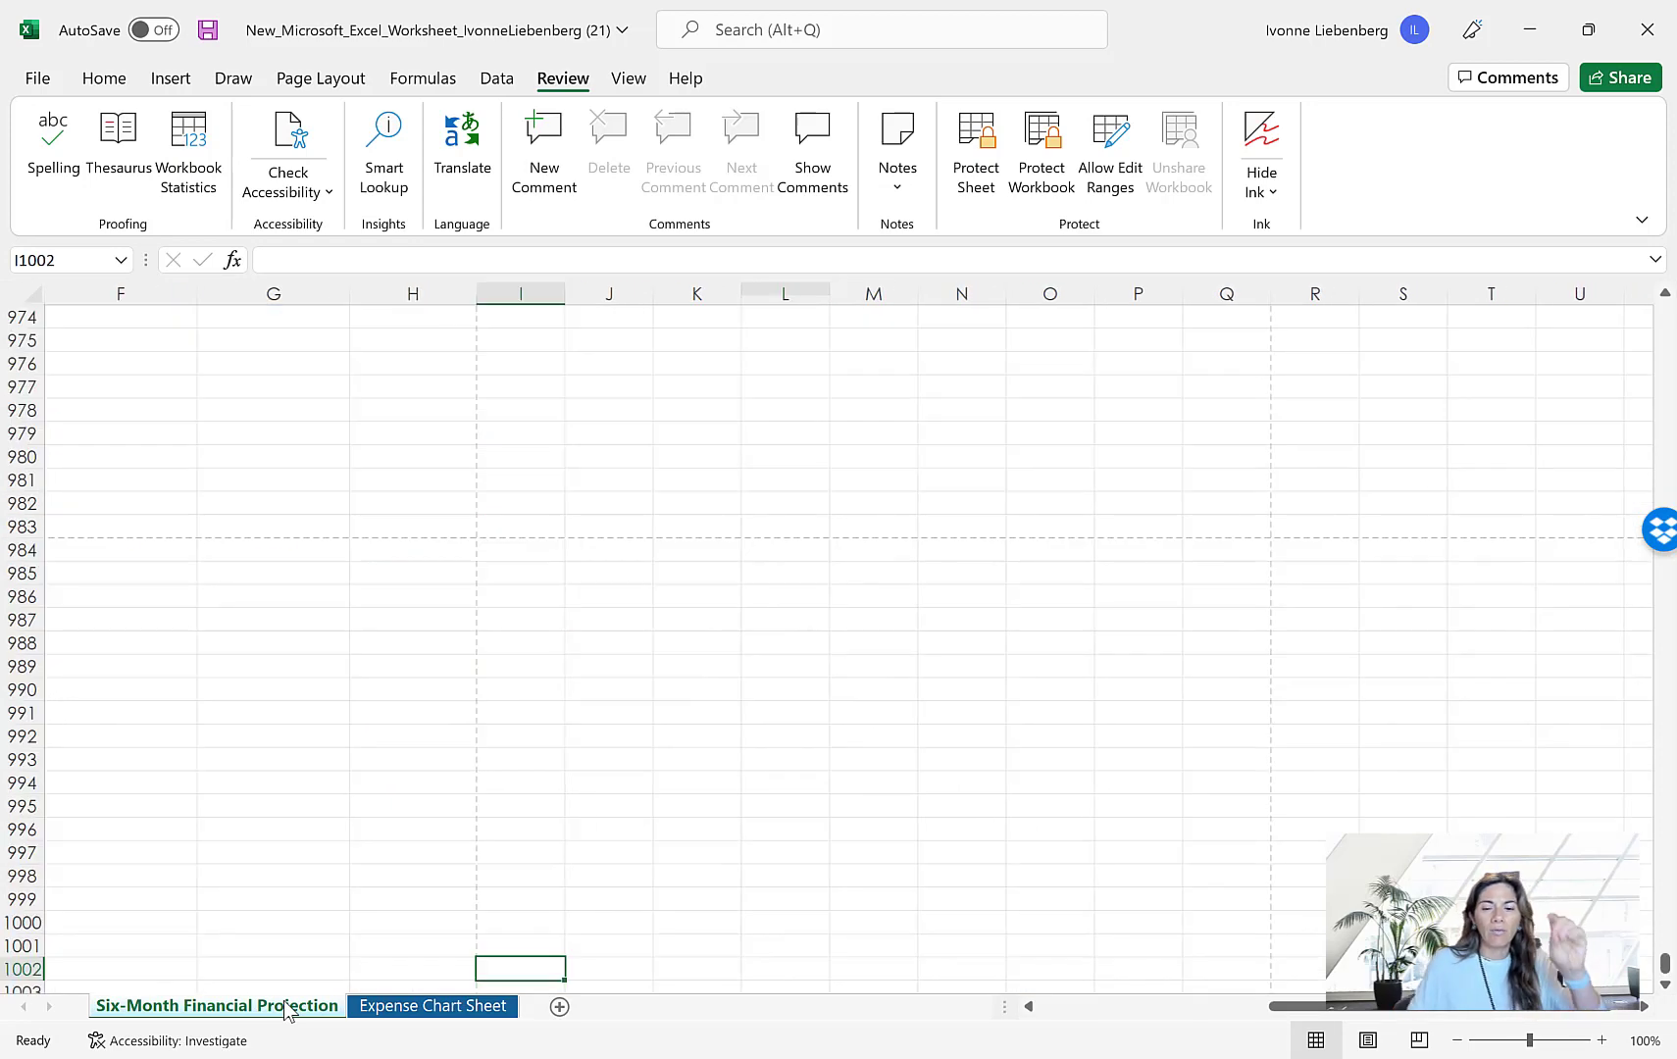
{"action": "key", "text": "ctrl+Home"}
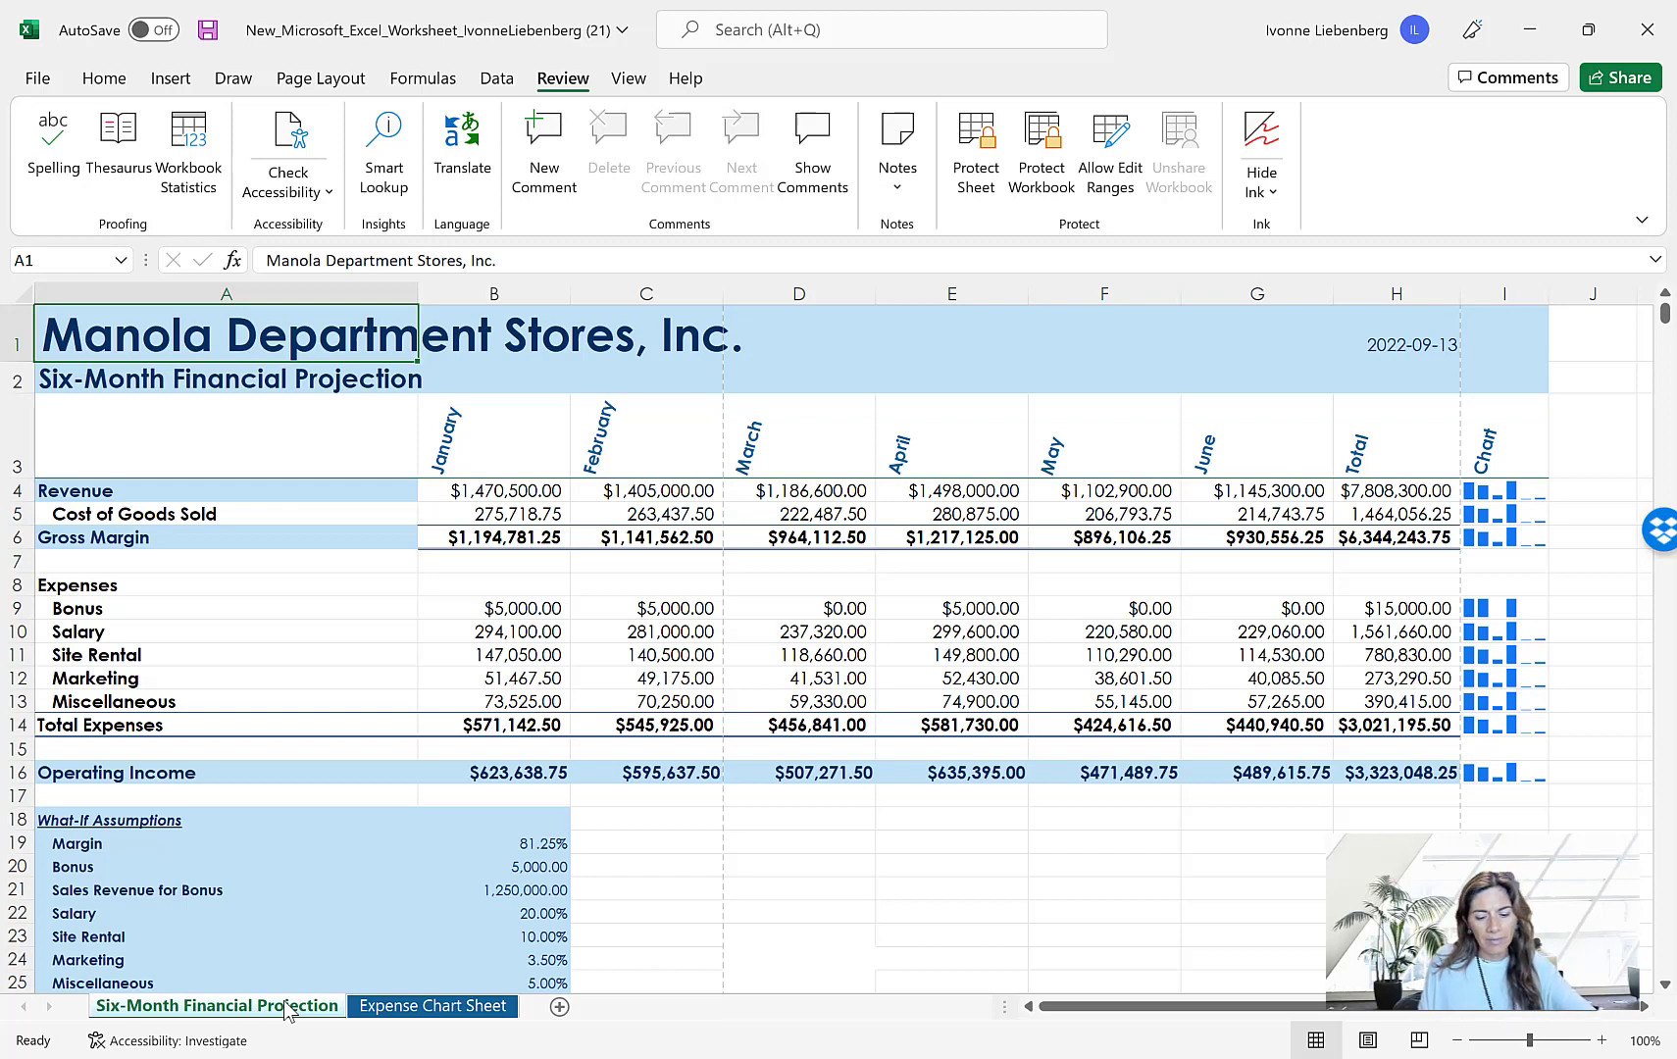
{"action": "left_click", "coordinate": [459, 1005], "text": "ctrl"}
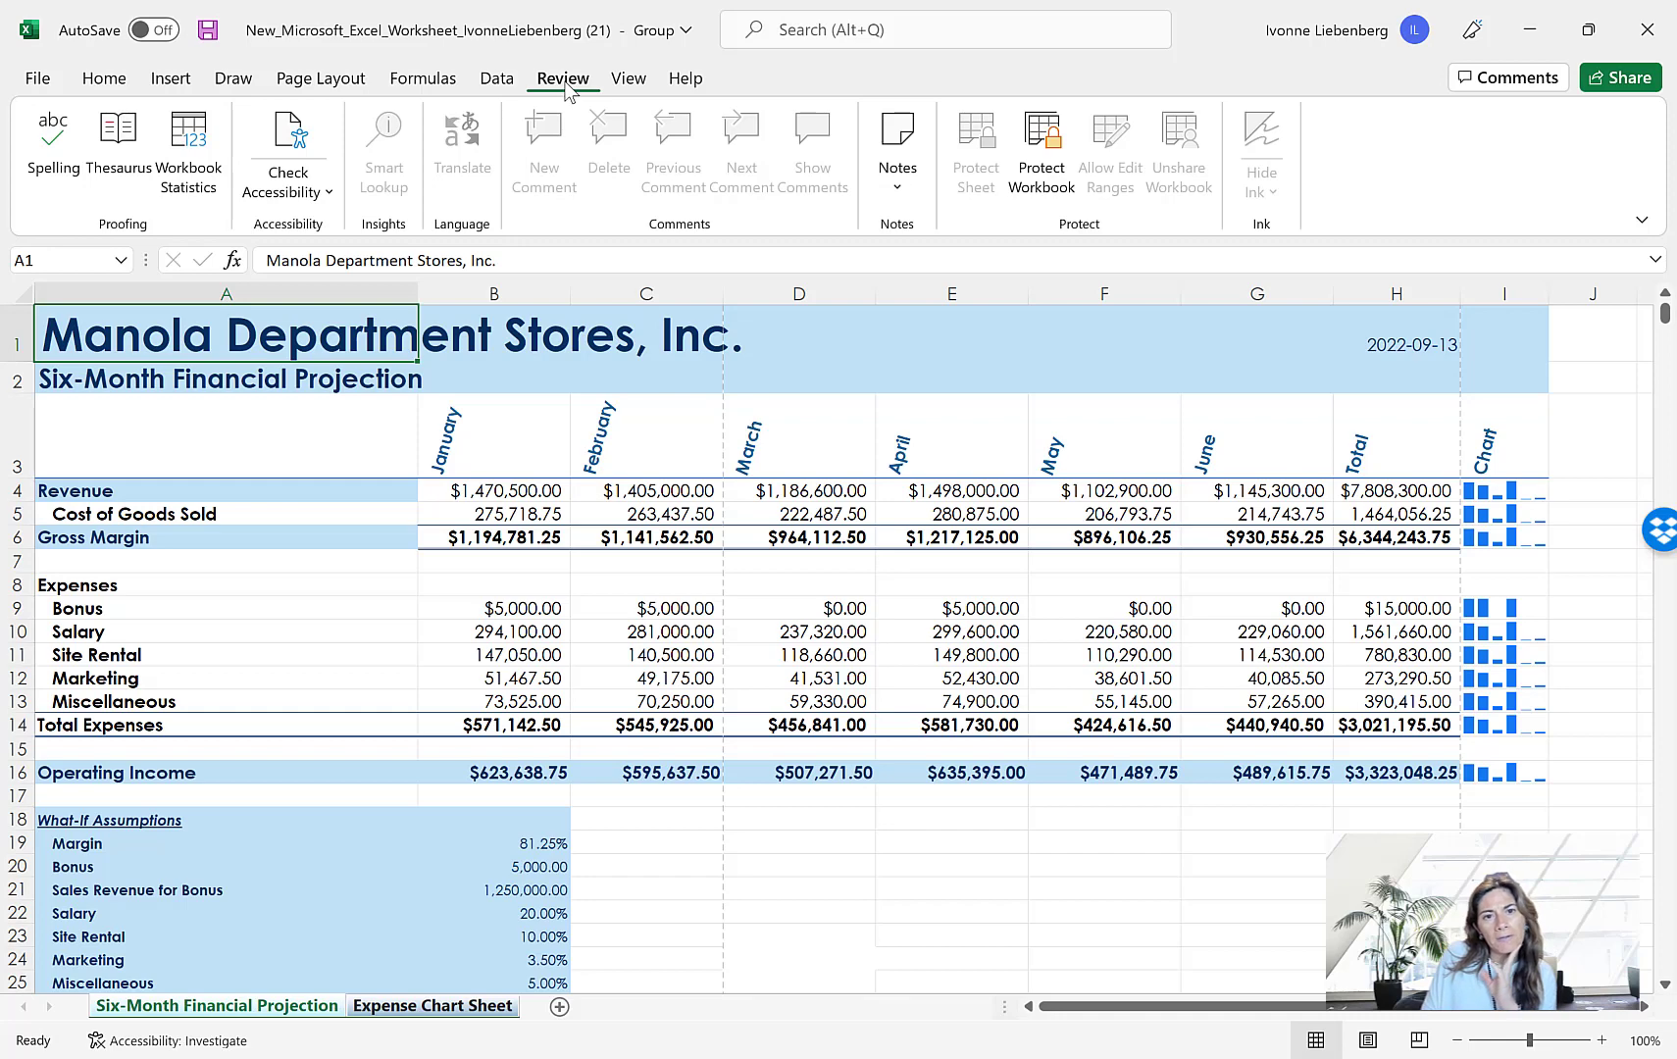
{"action": "left_click", "coordinate": [57, 155]}
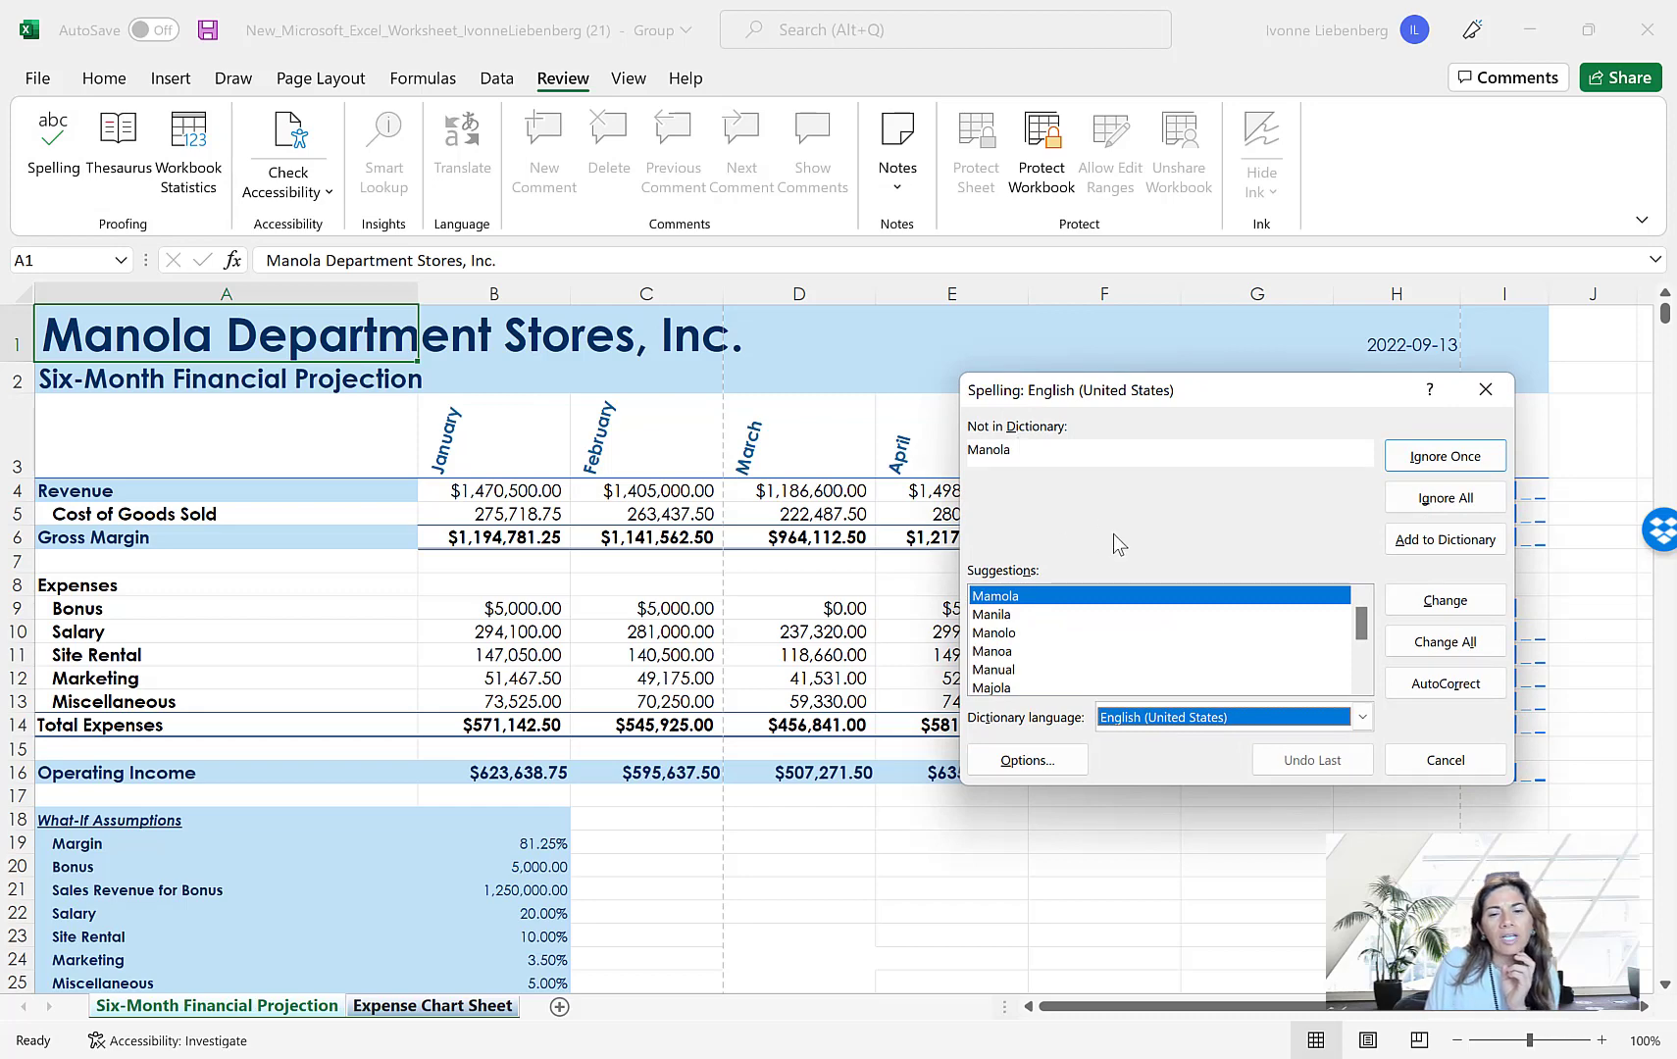
{"action": "left_click", "coordinate": [1442, 458]}
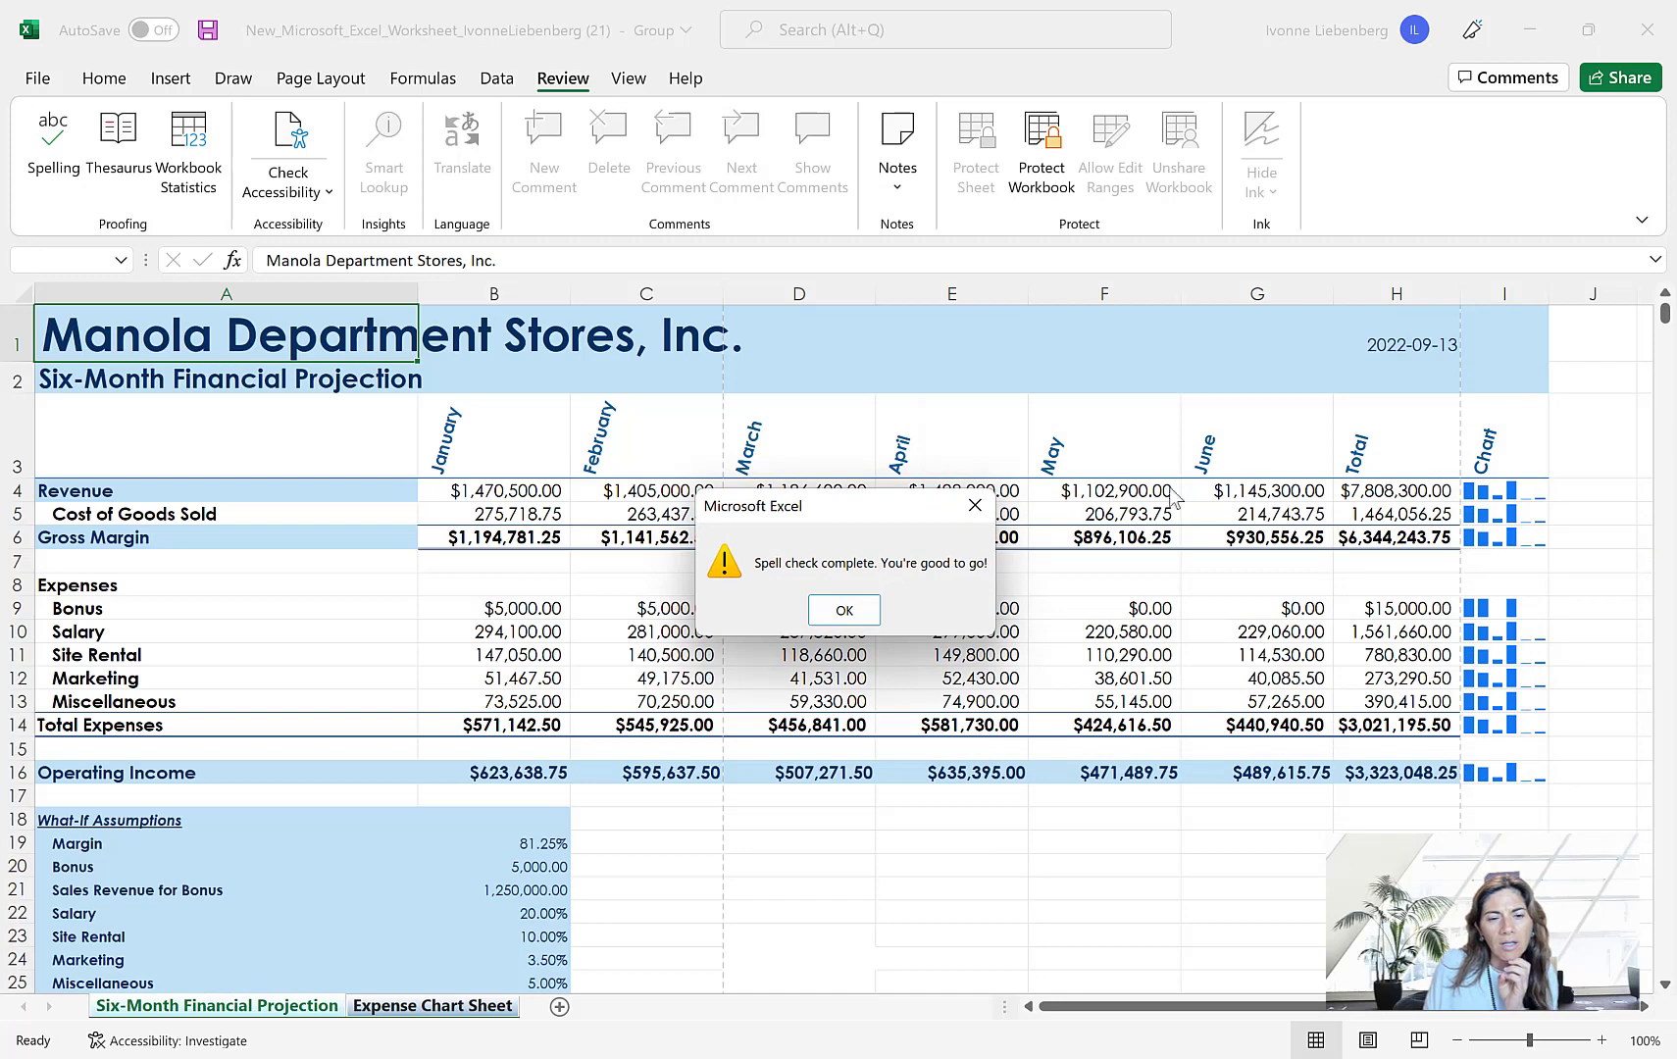
{"action": "left_click", "coordinate": [846, 611]}
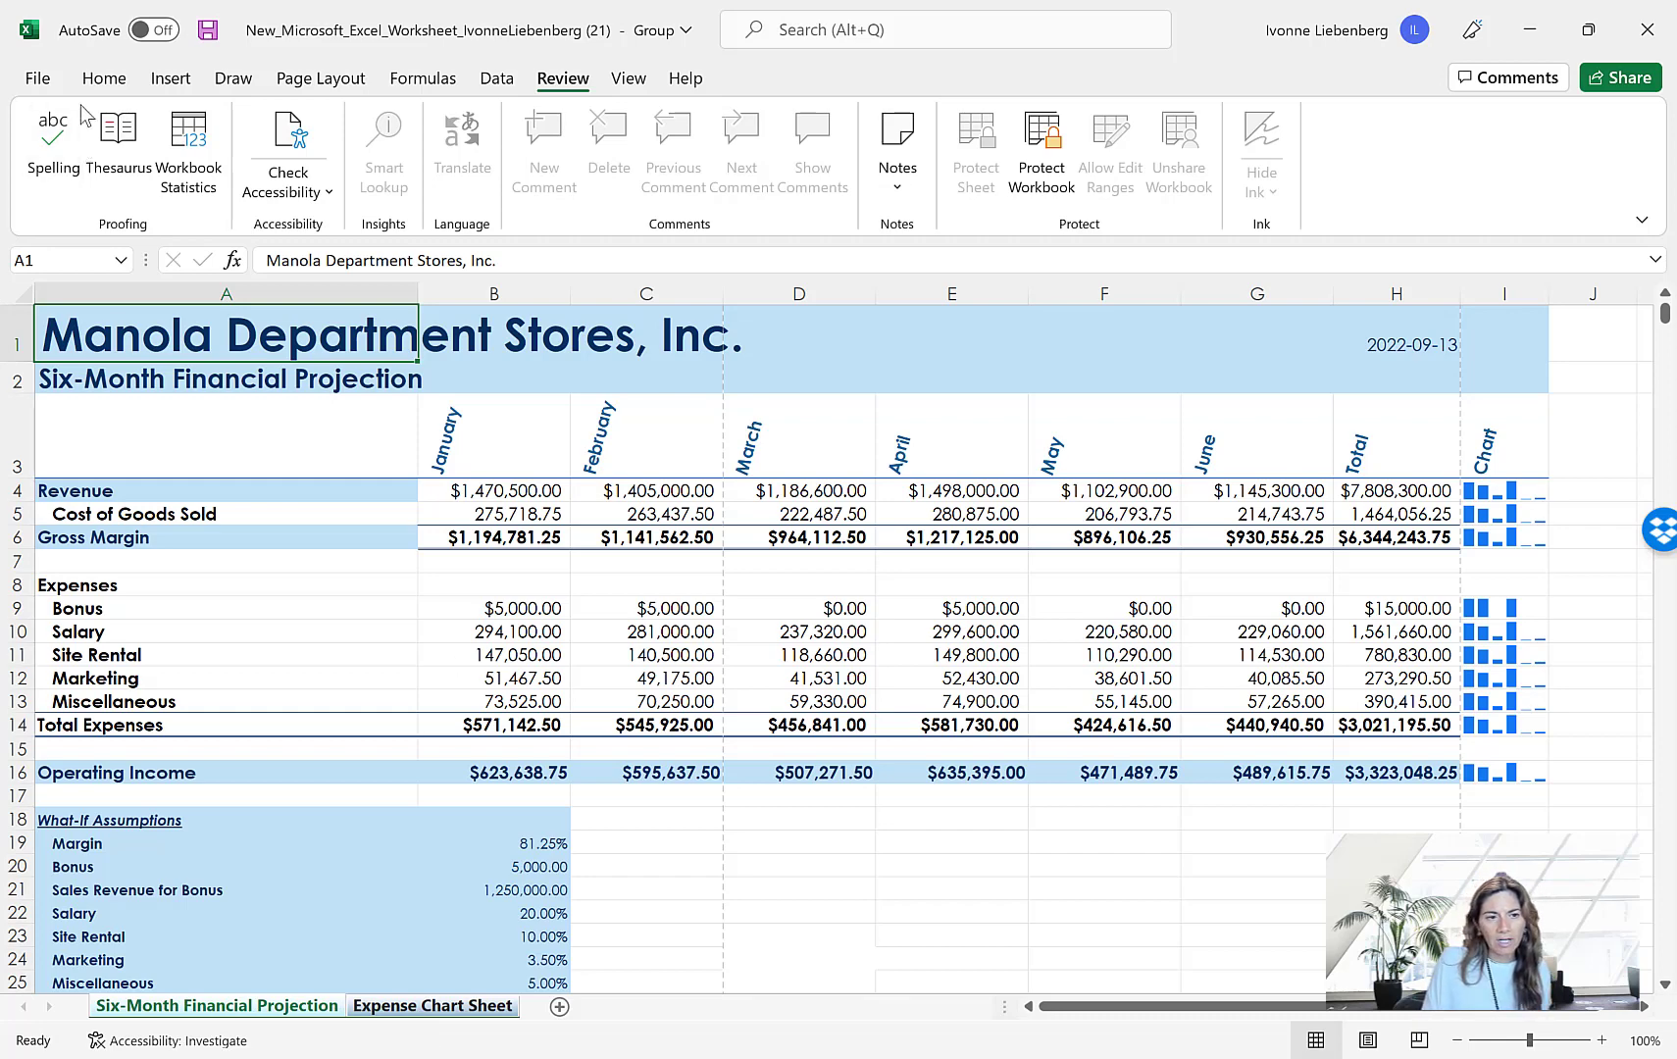
Set the print settings of the grouped sheets to Landscape Orientation and Fit Sheet on One Page
{"action": "left_click", "coordinate": [38, 79]}
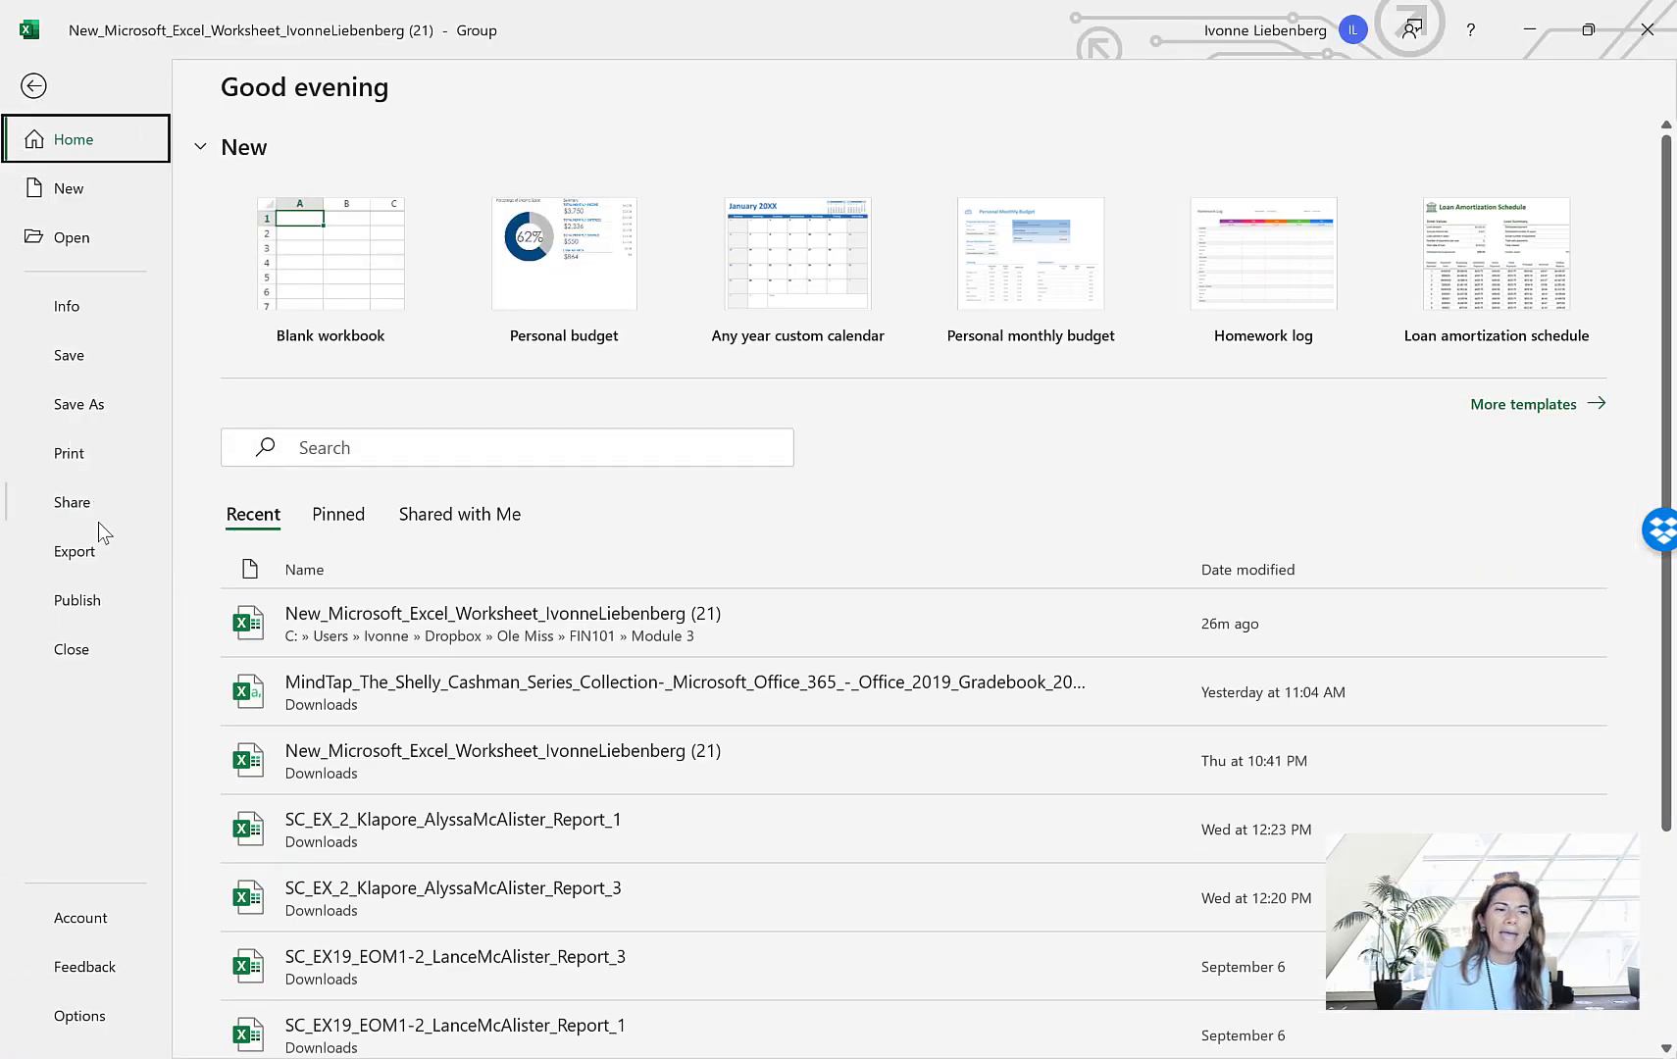
{"action": "left_click", "coordinate": [79, 453]}
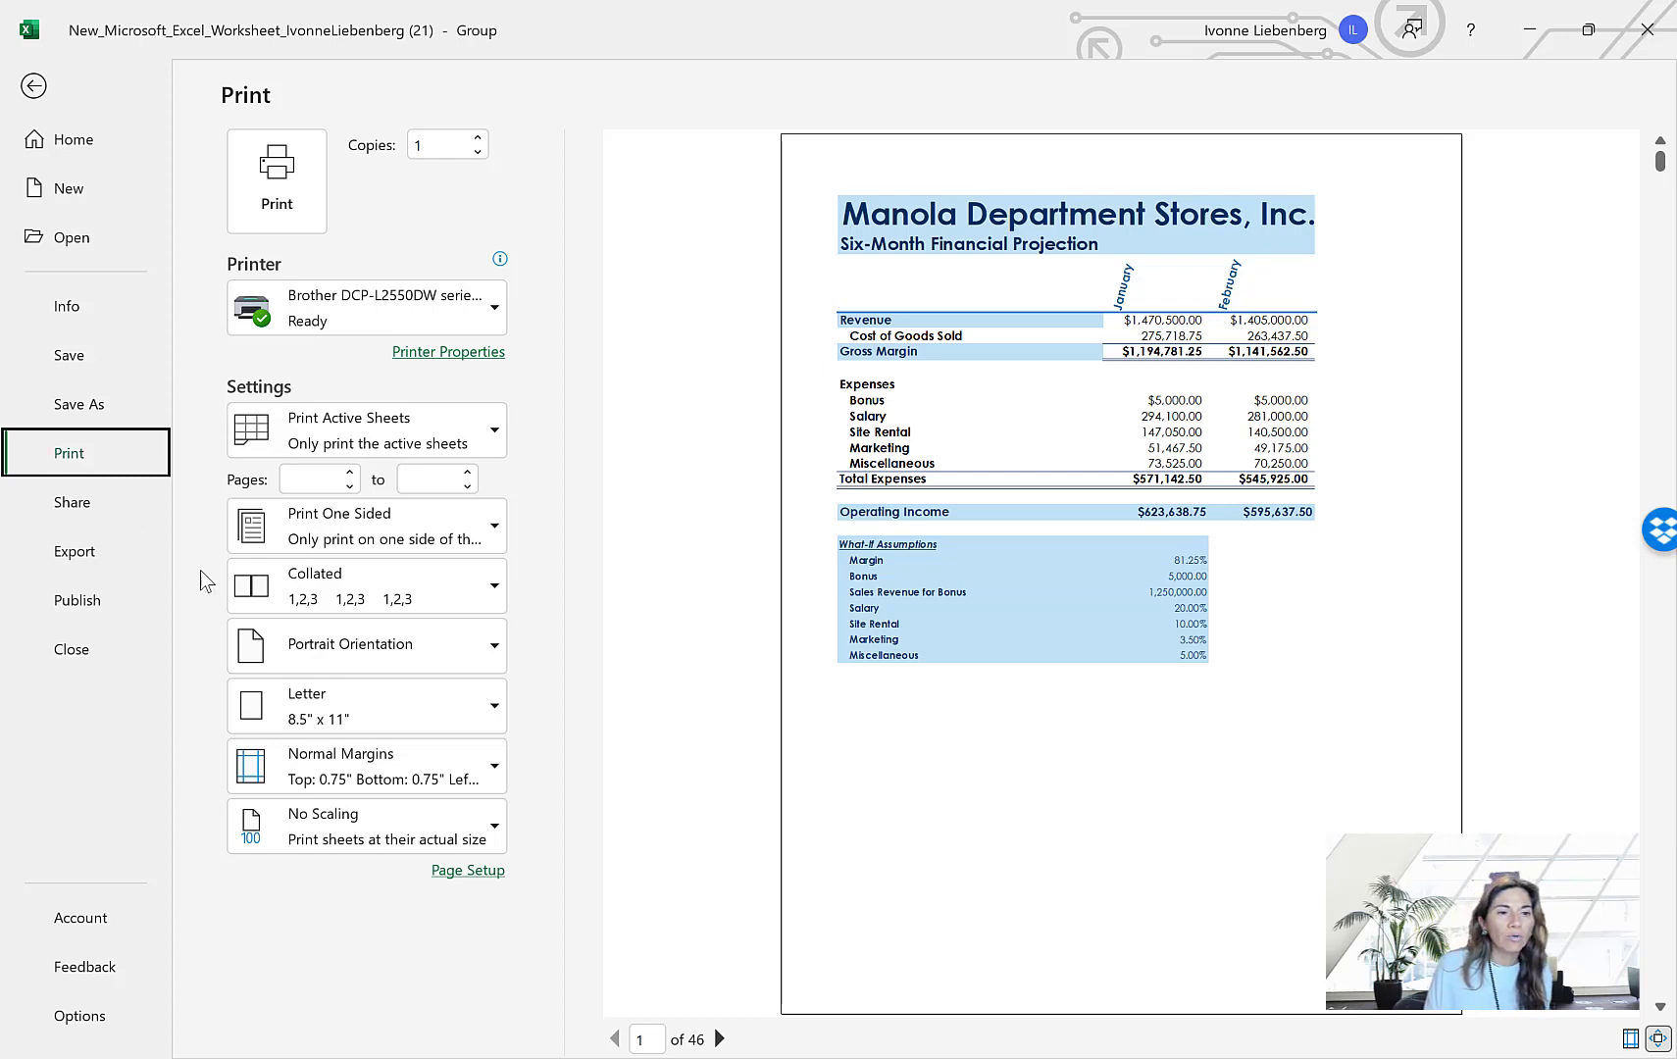
{"action": "left_click", "coordinate": [493, 647]}
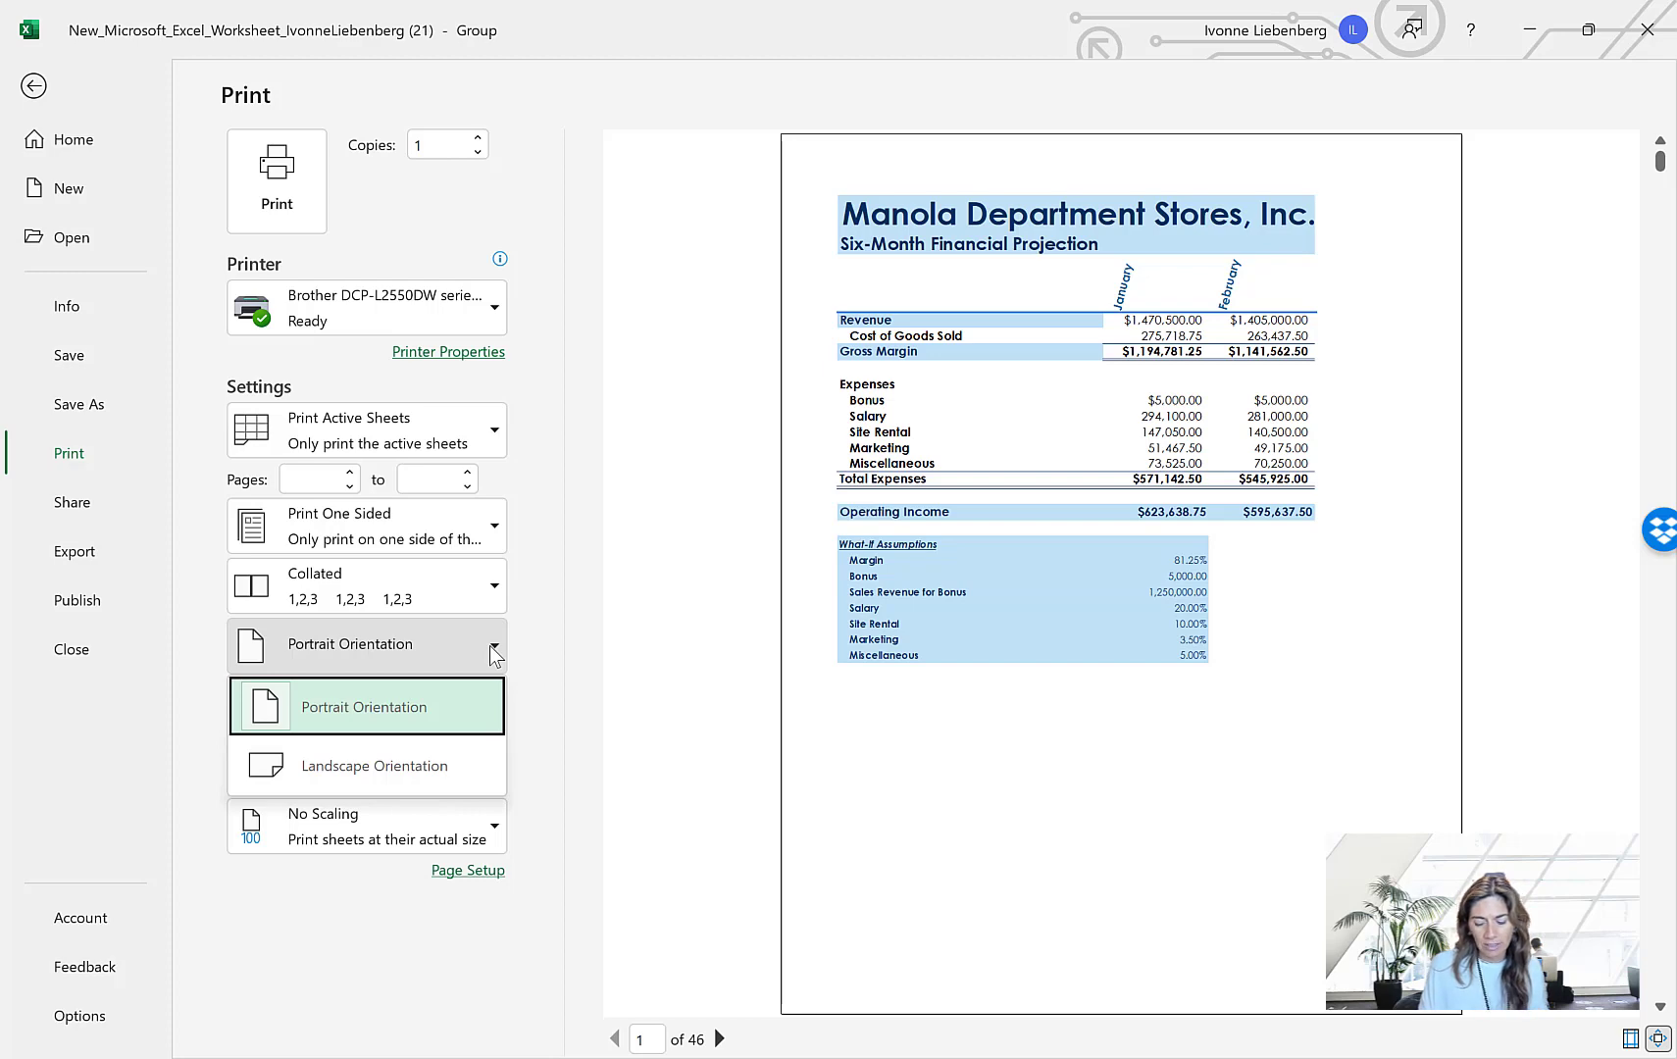
{"action": "left_click", "coordinate": [403, 776]}
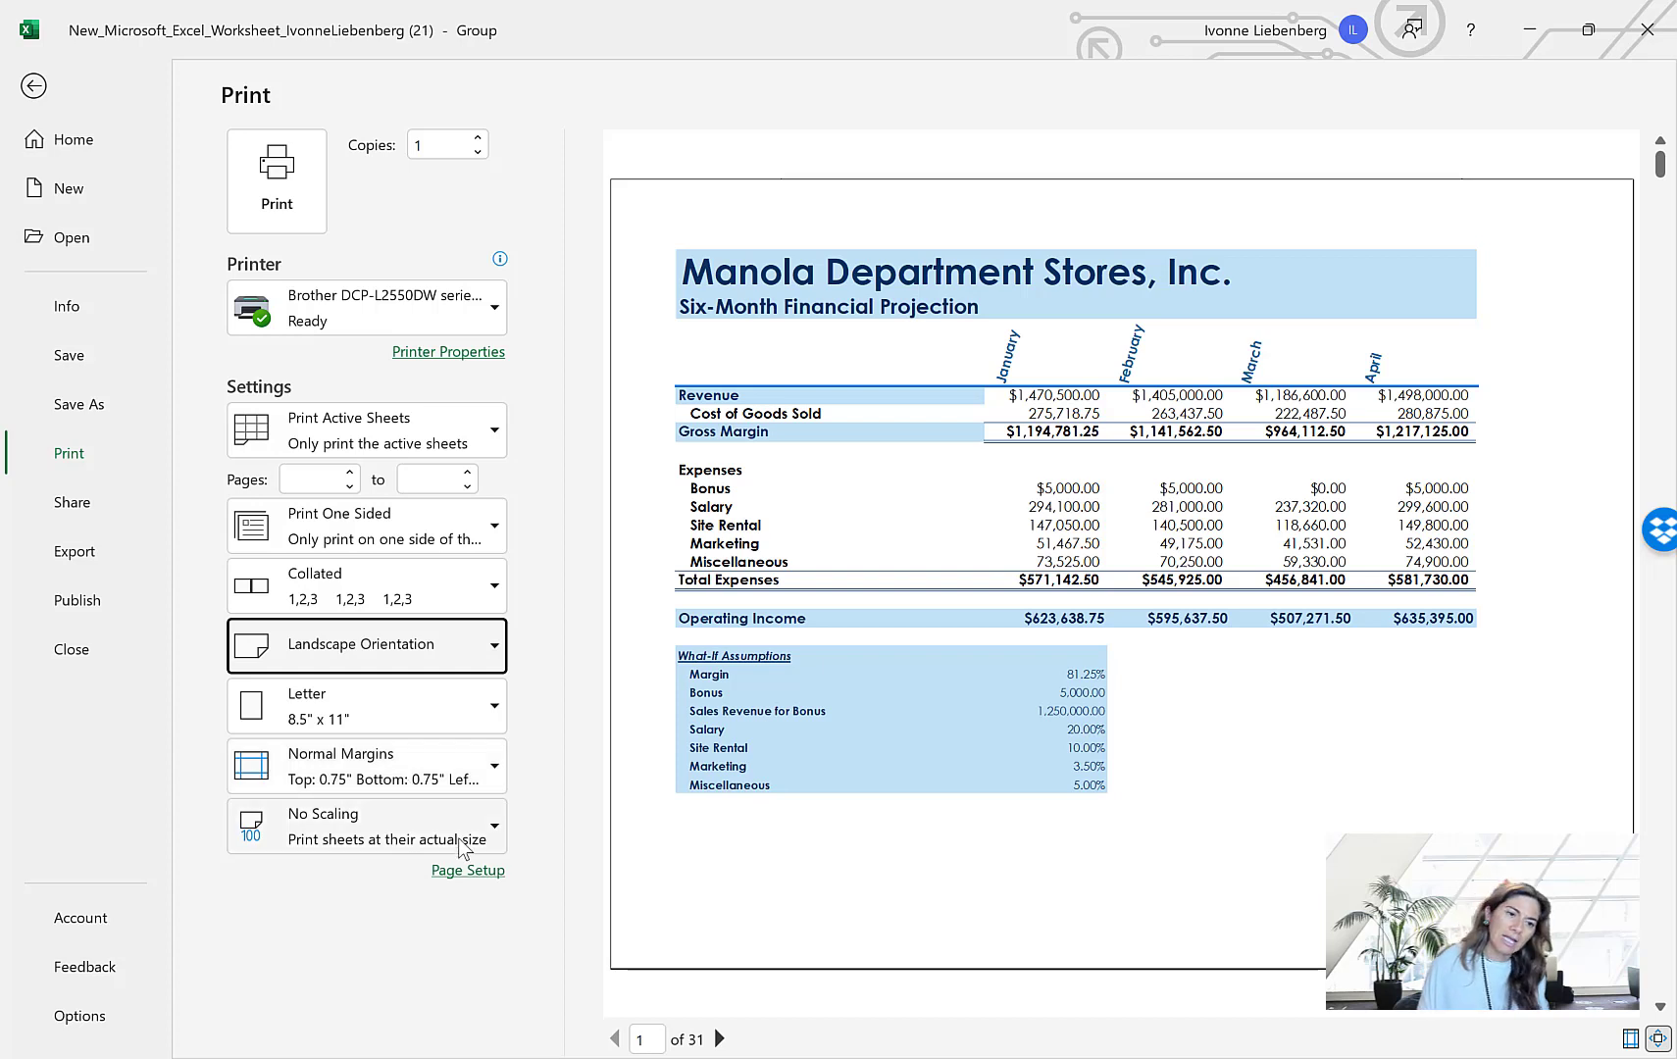
{"action": "left_click", "coordinate": [494, 830]}
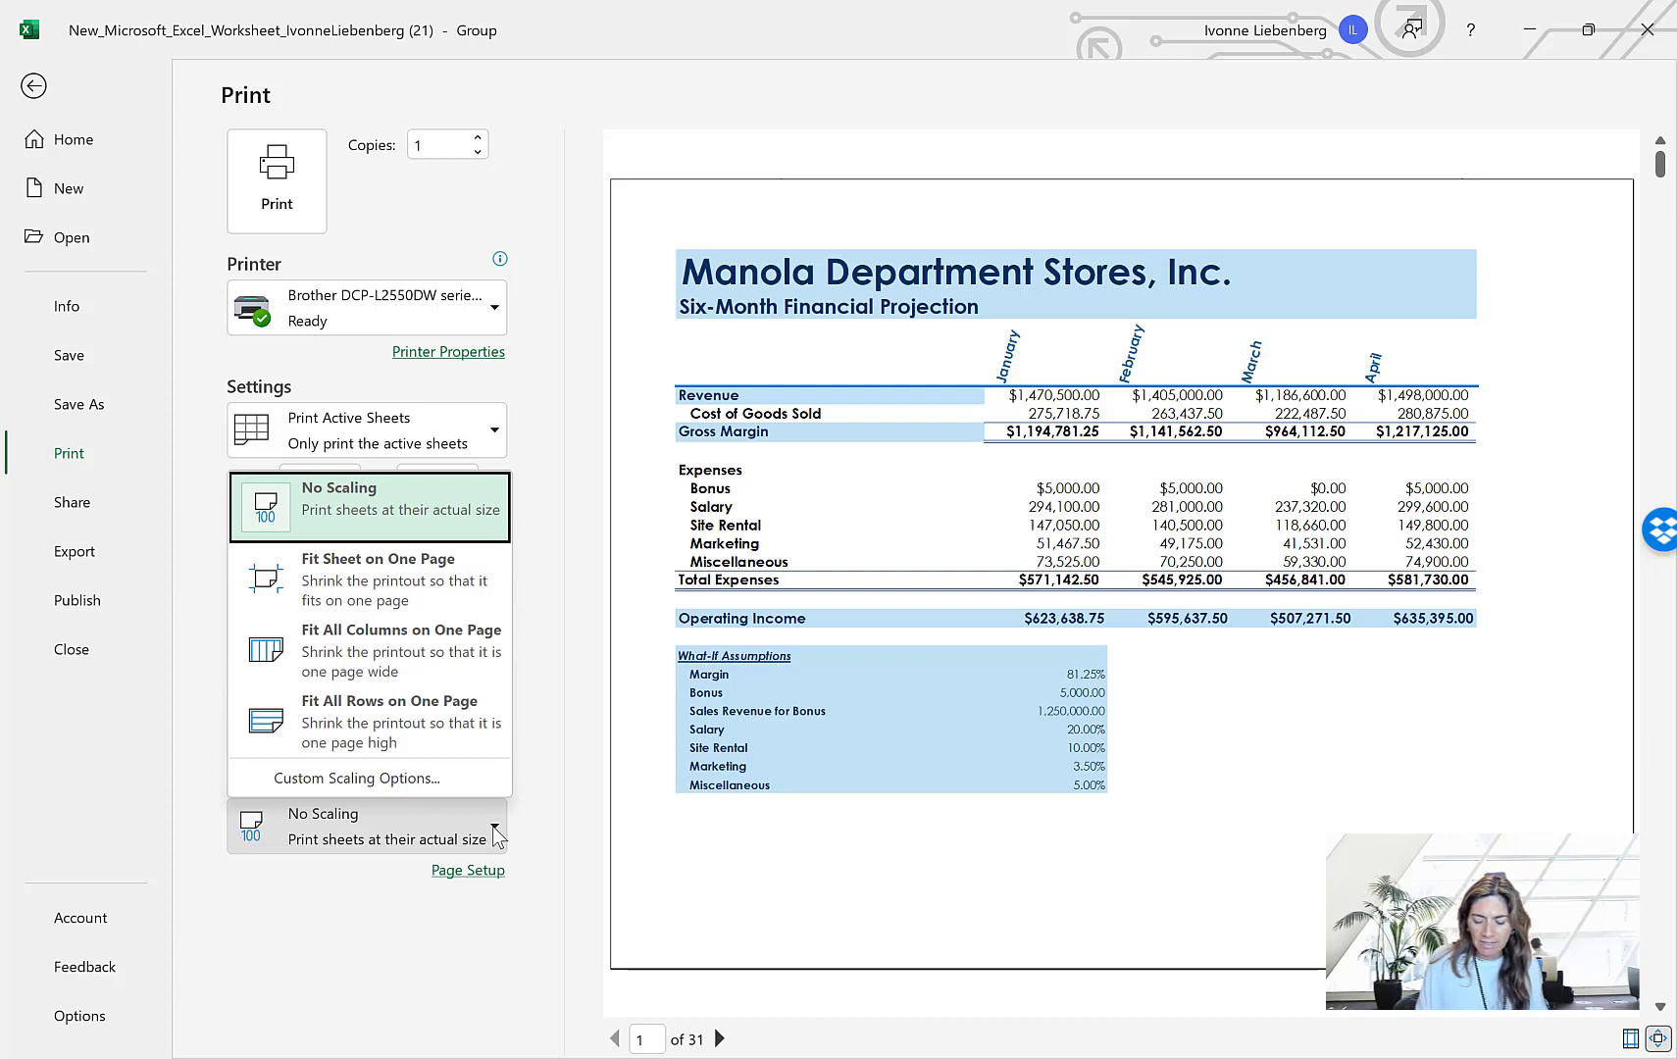
{"action": "left_click", "coordinate": [436, 582]}
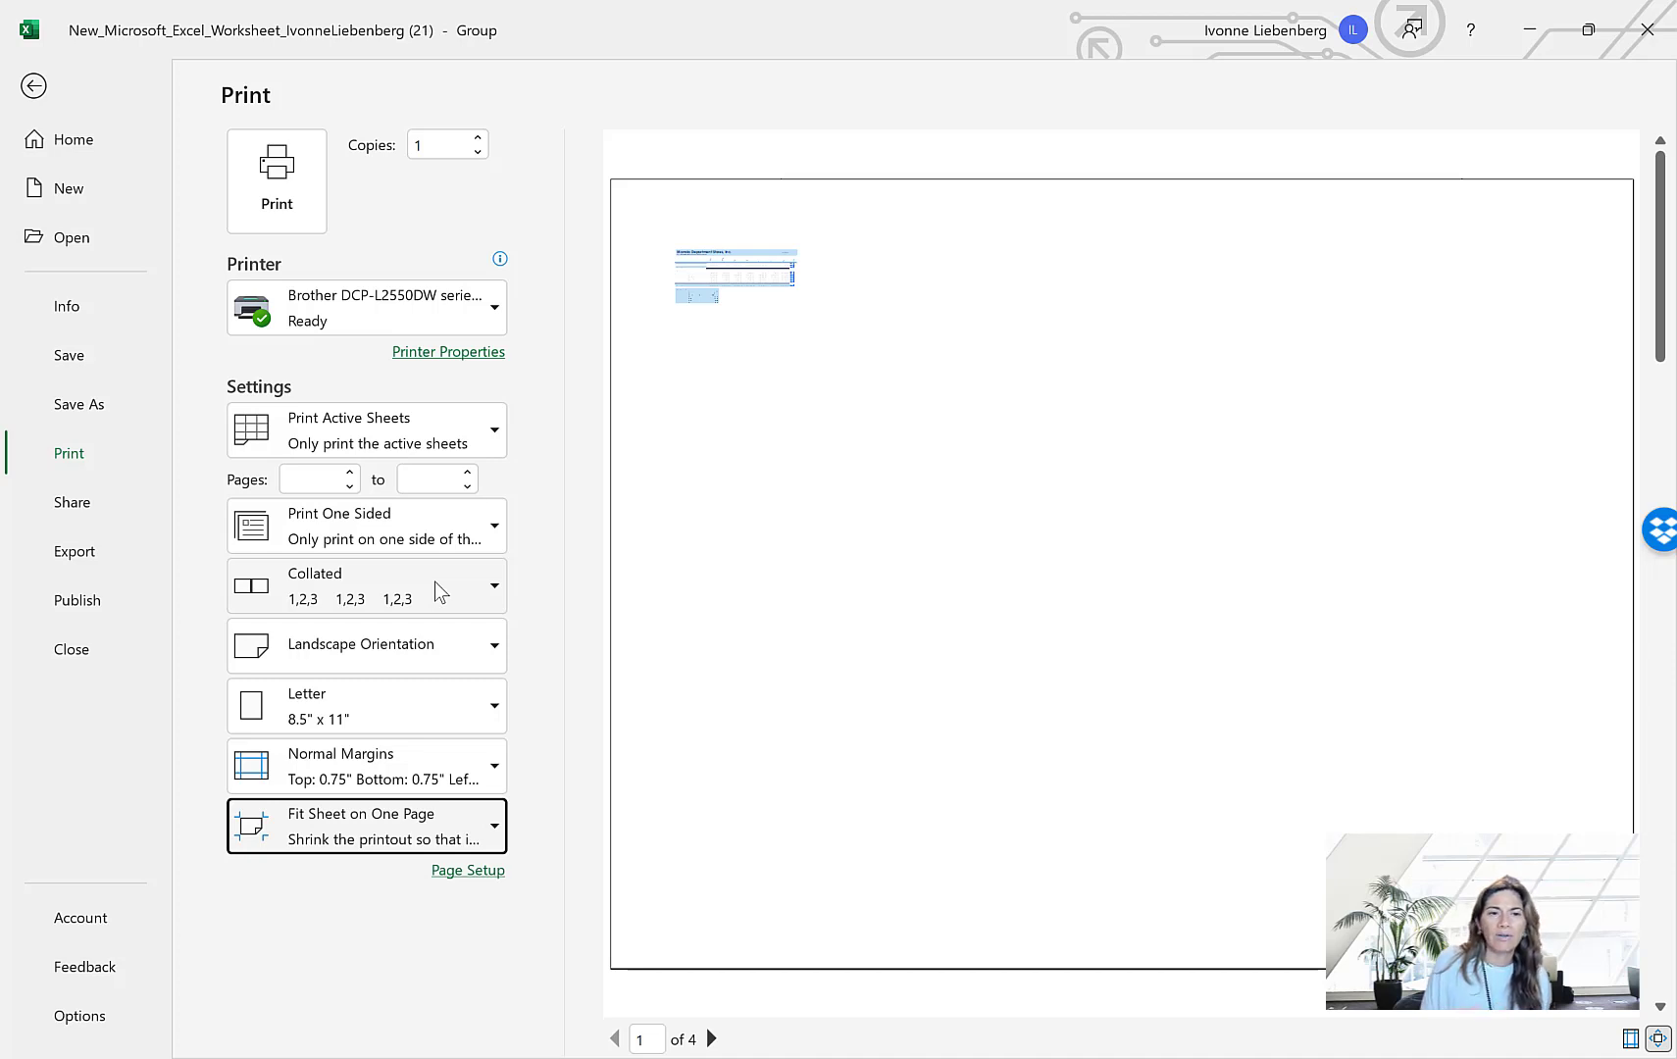
Try the Fit All Columns on One Page print scaling and restore Fit Sheet on One Page
{"action": "left_click", "coordinate": [495, 835]}
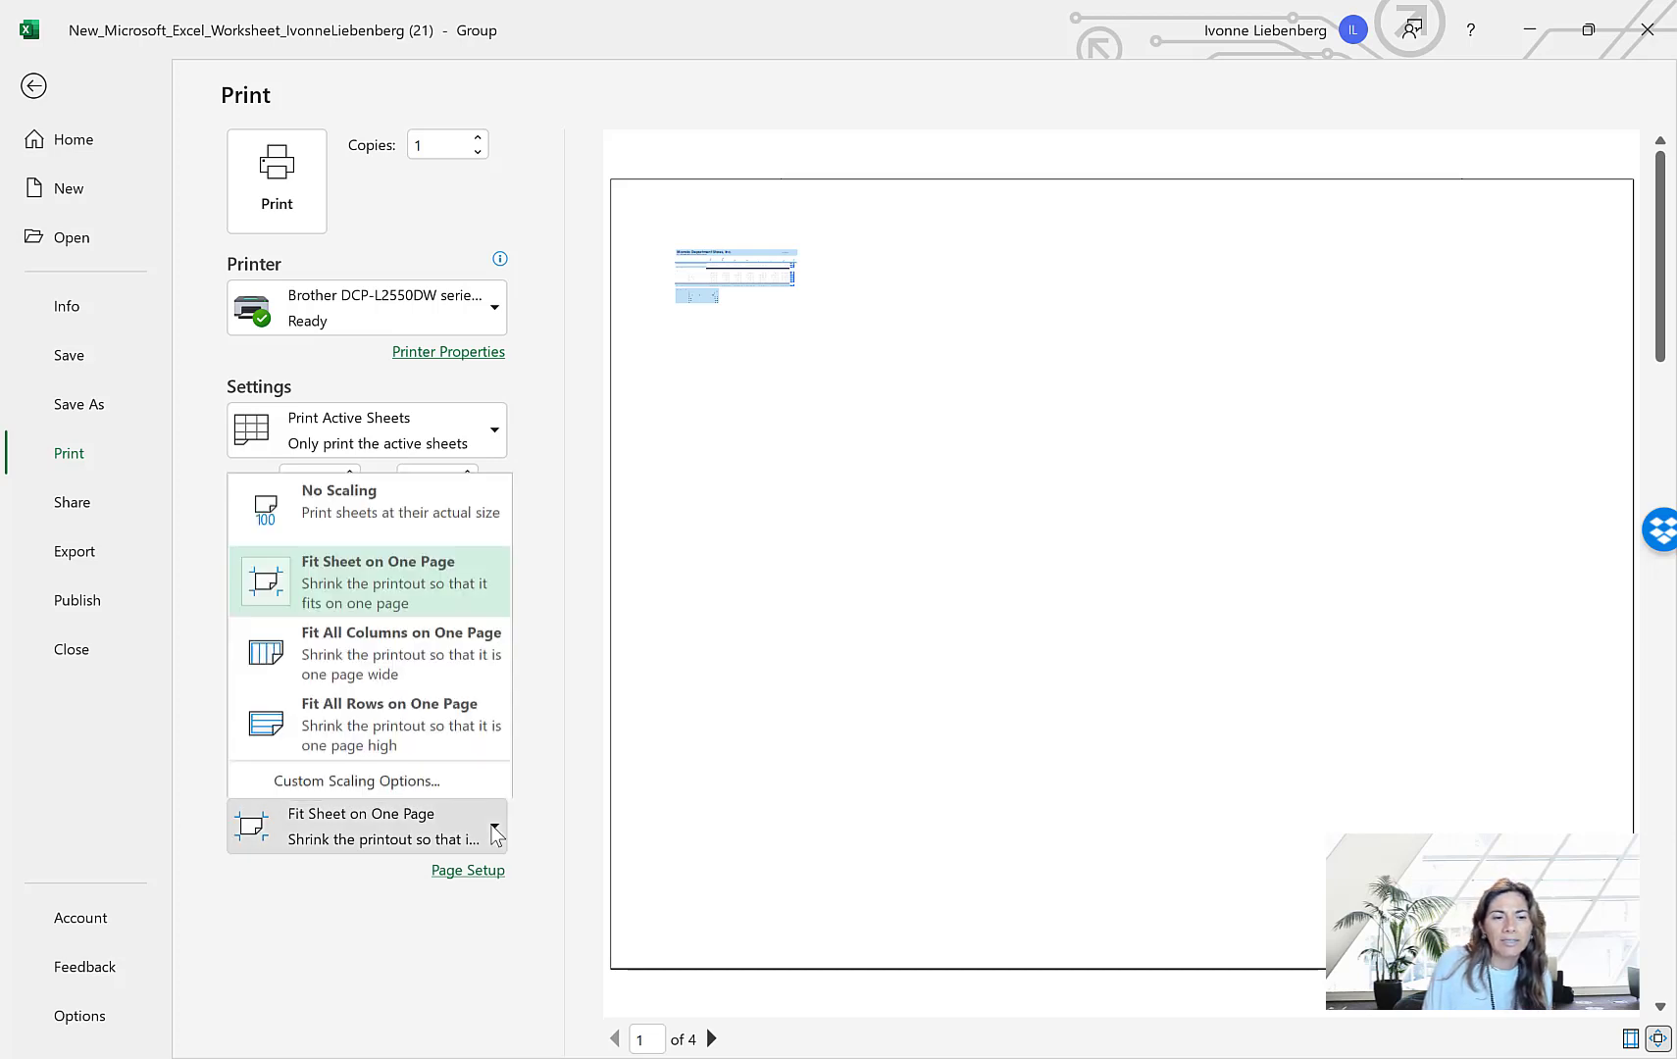
{"action": "left_click", "coordinate": [446, 654]}
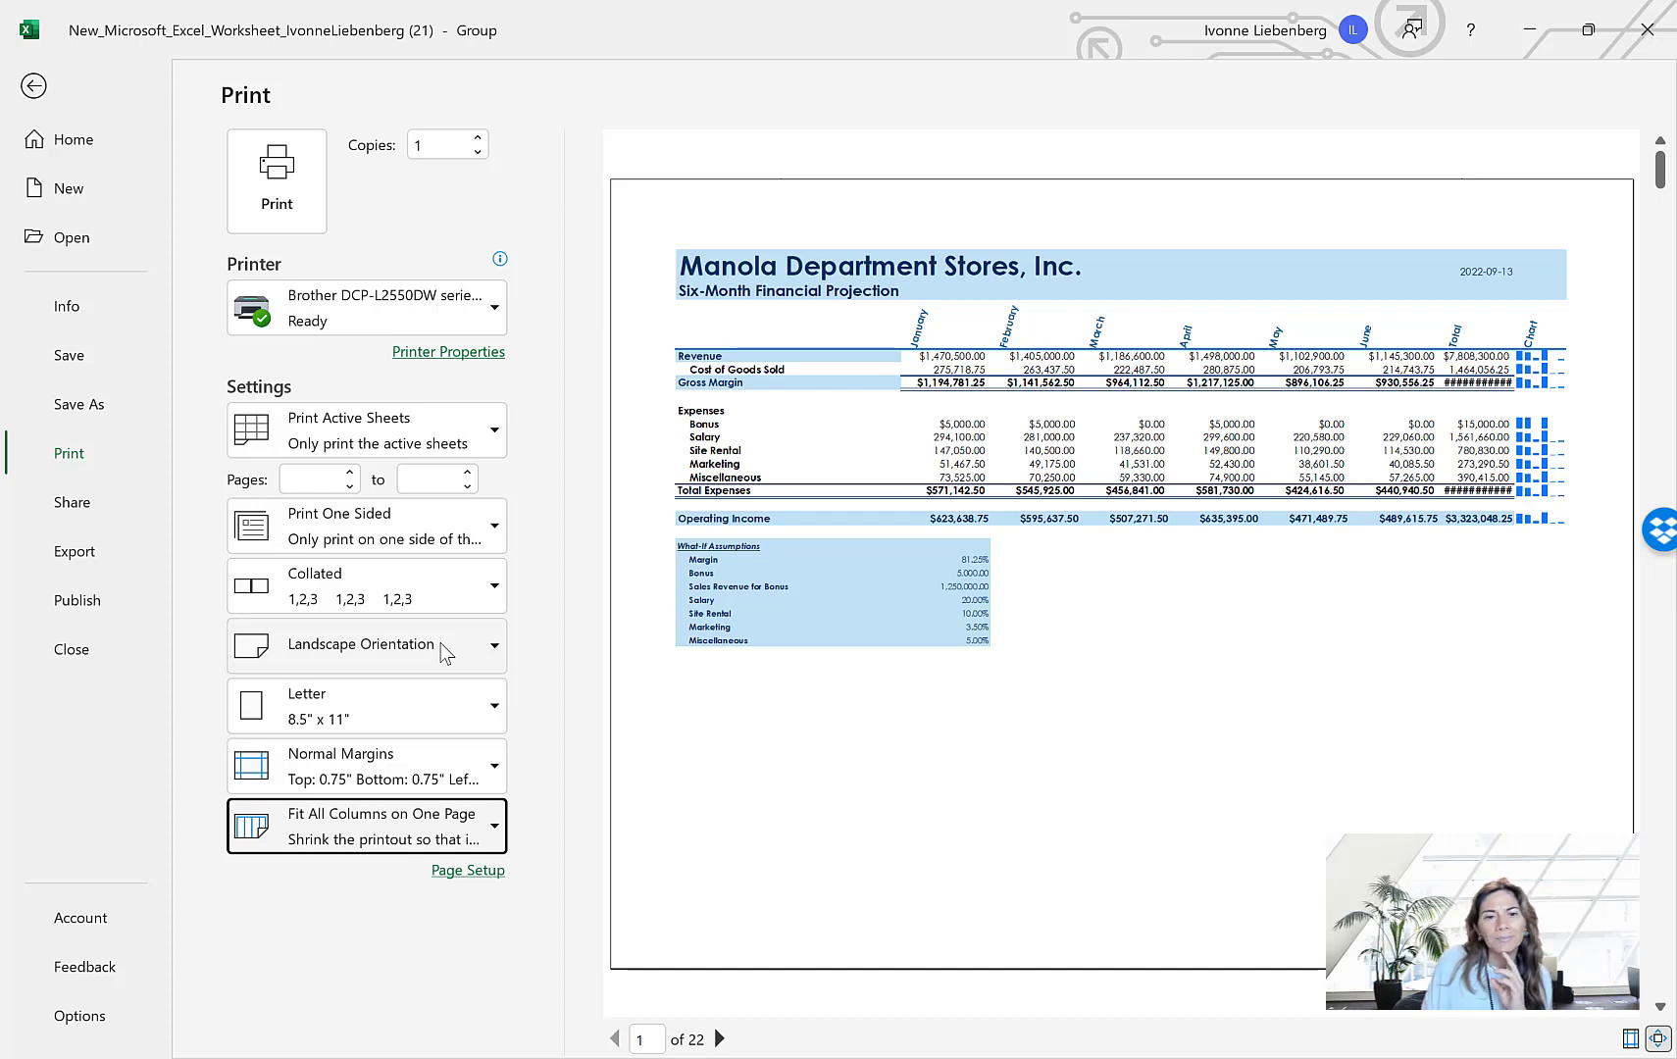
{"action": "left_click", "coordinate": [494, 823]}
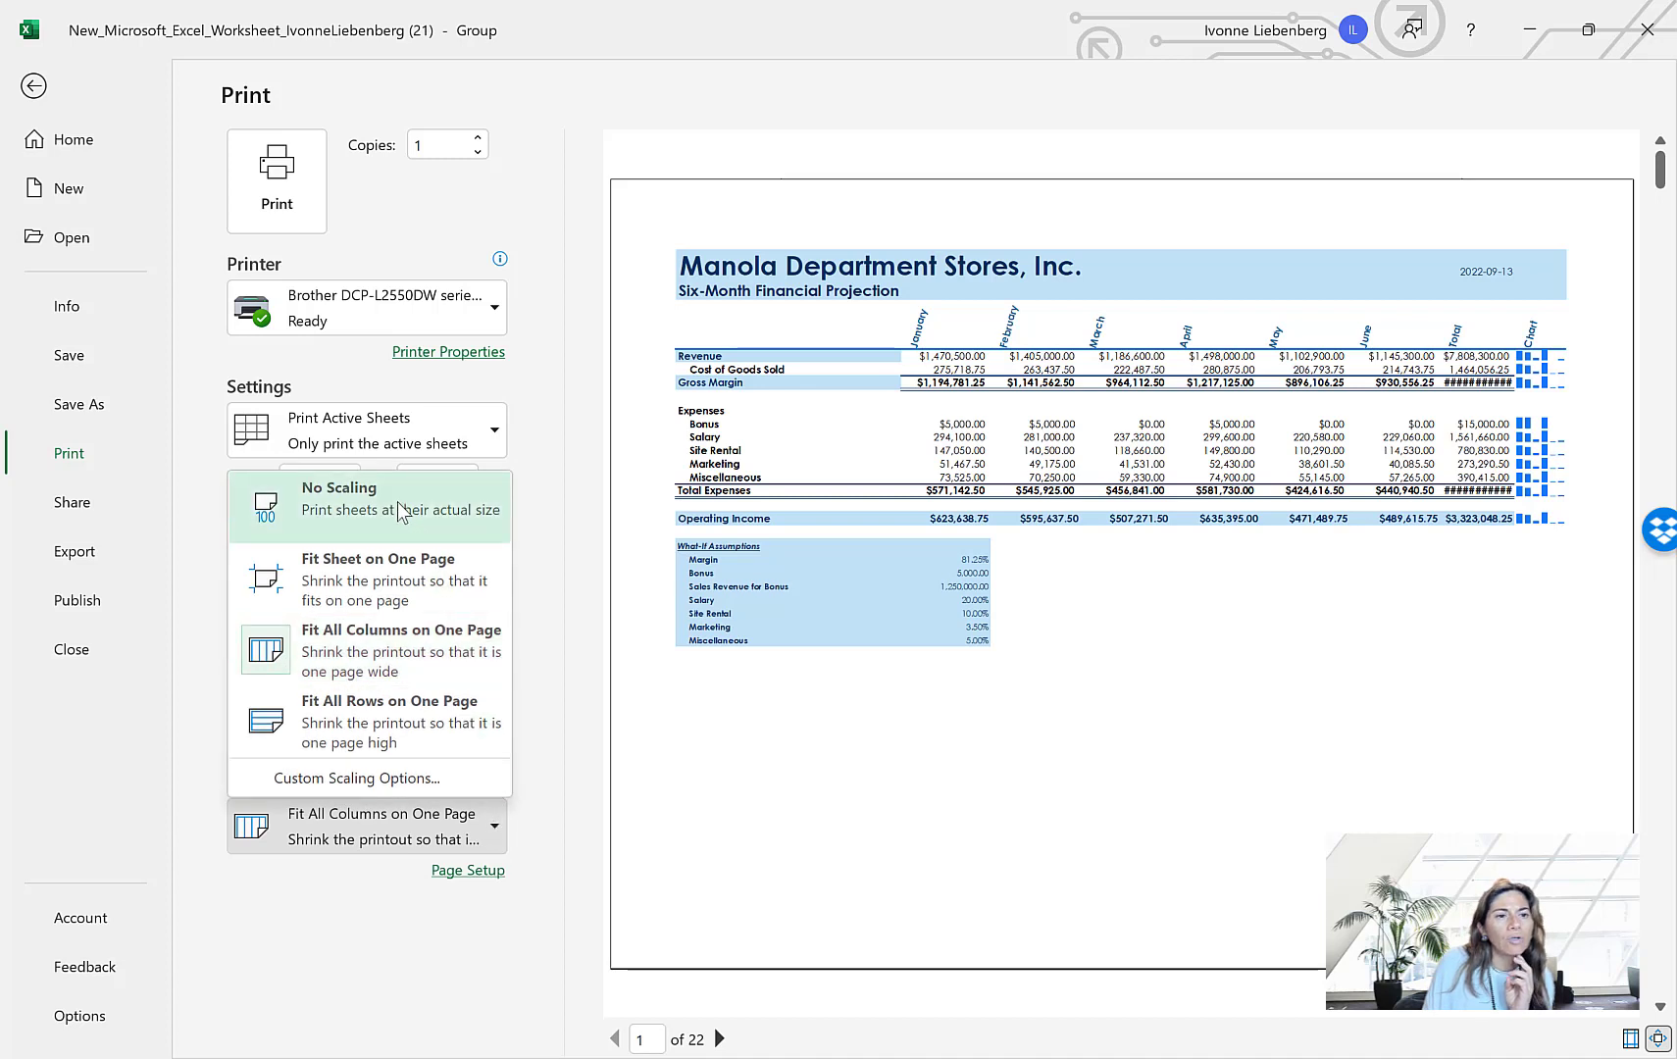
{"action": "left_click", "coordinate": [405, 574]}
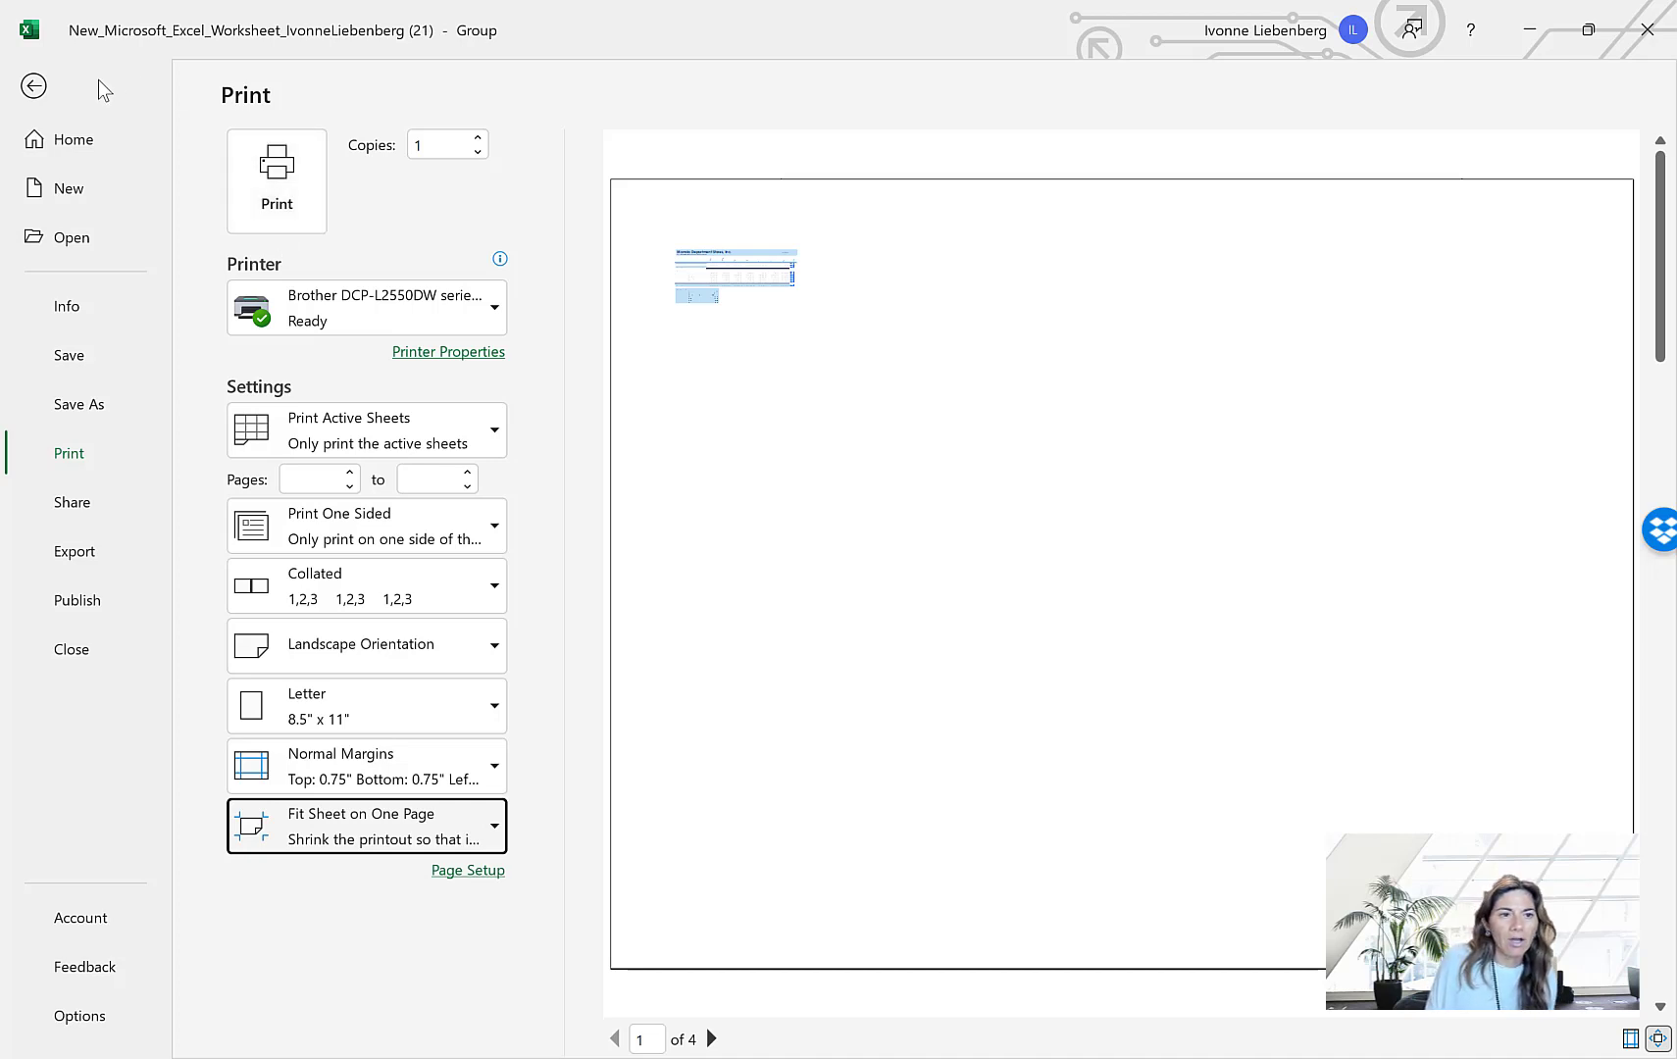
Leave the print settings and ungroup the Six-Month Financial Projection and Expense Chart Sheet sheets
{"action": "left_click", "coordinate": [39, 87]}
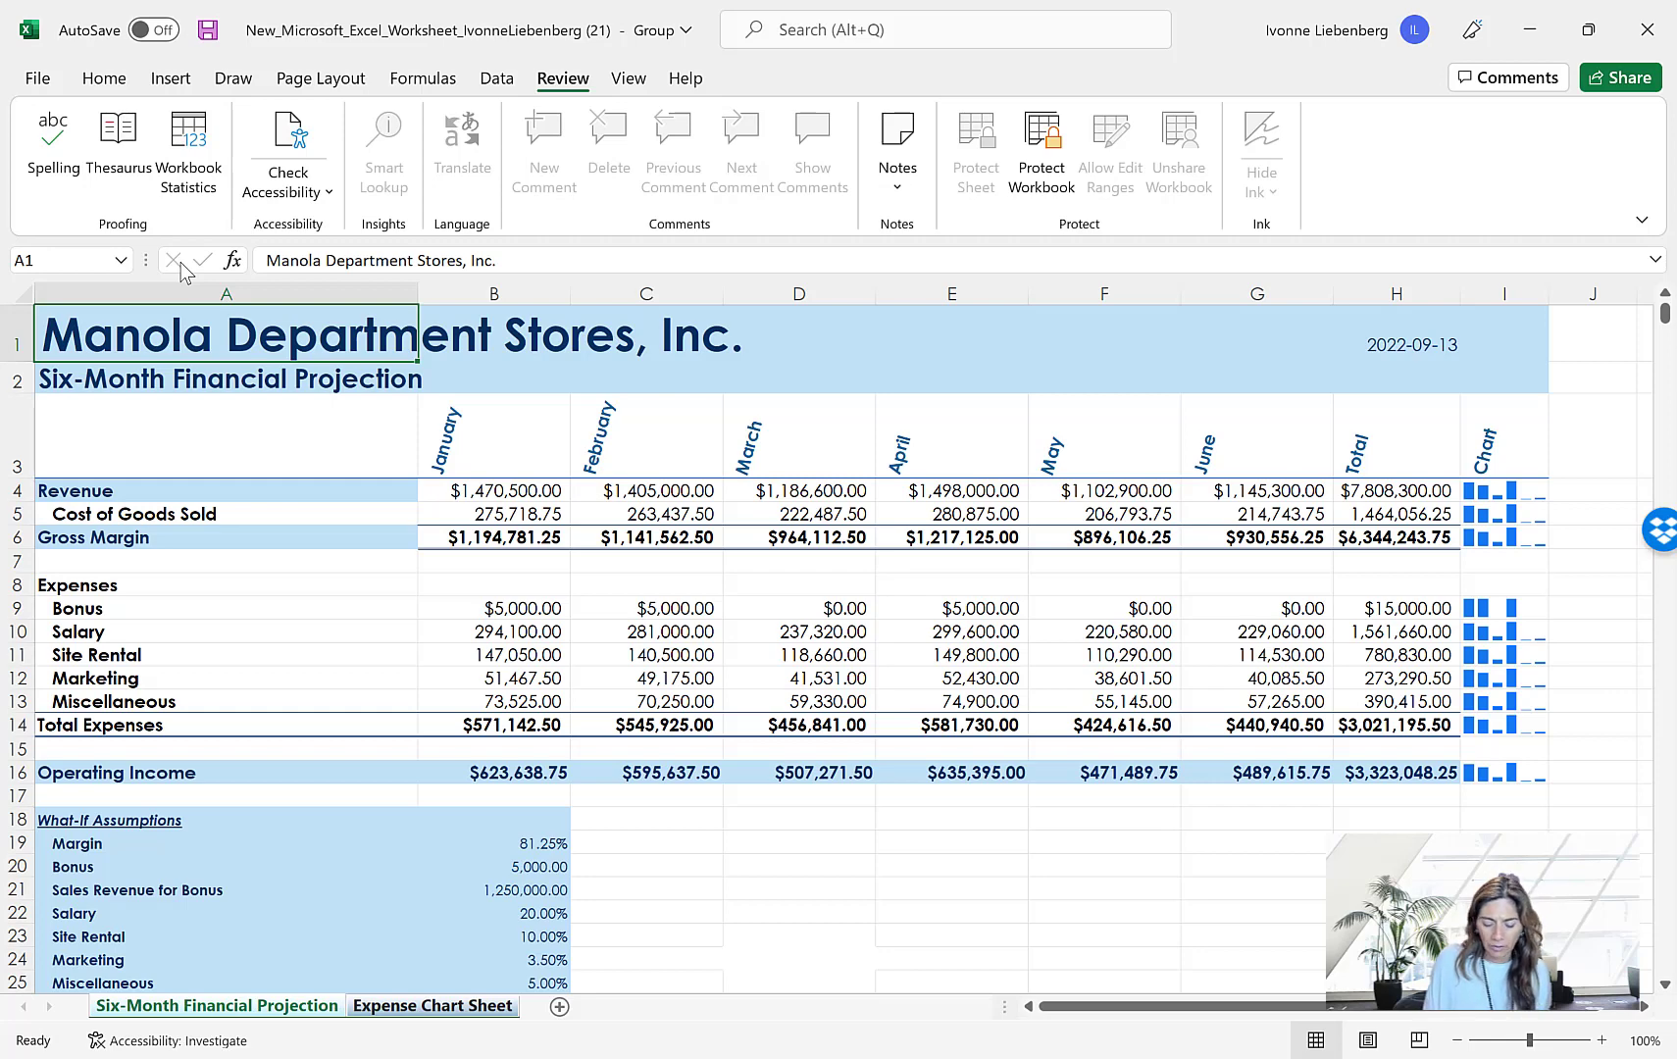
{"action": "right_click", "coordinate": [419, 1011]}
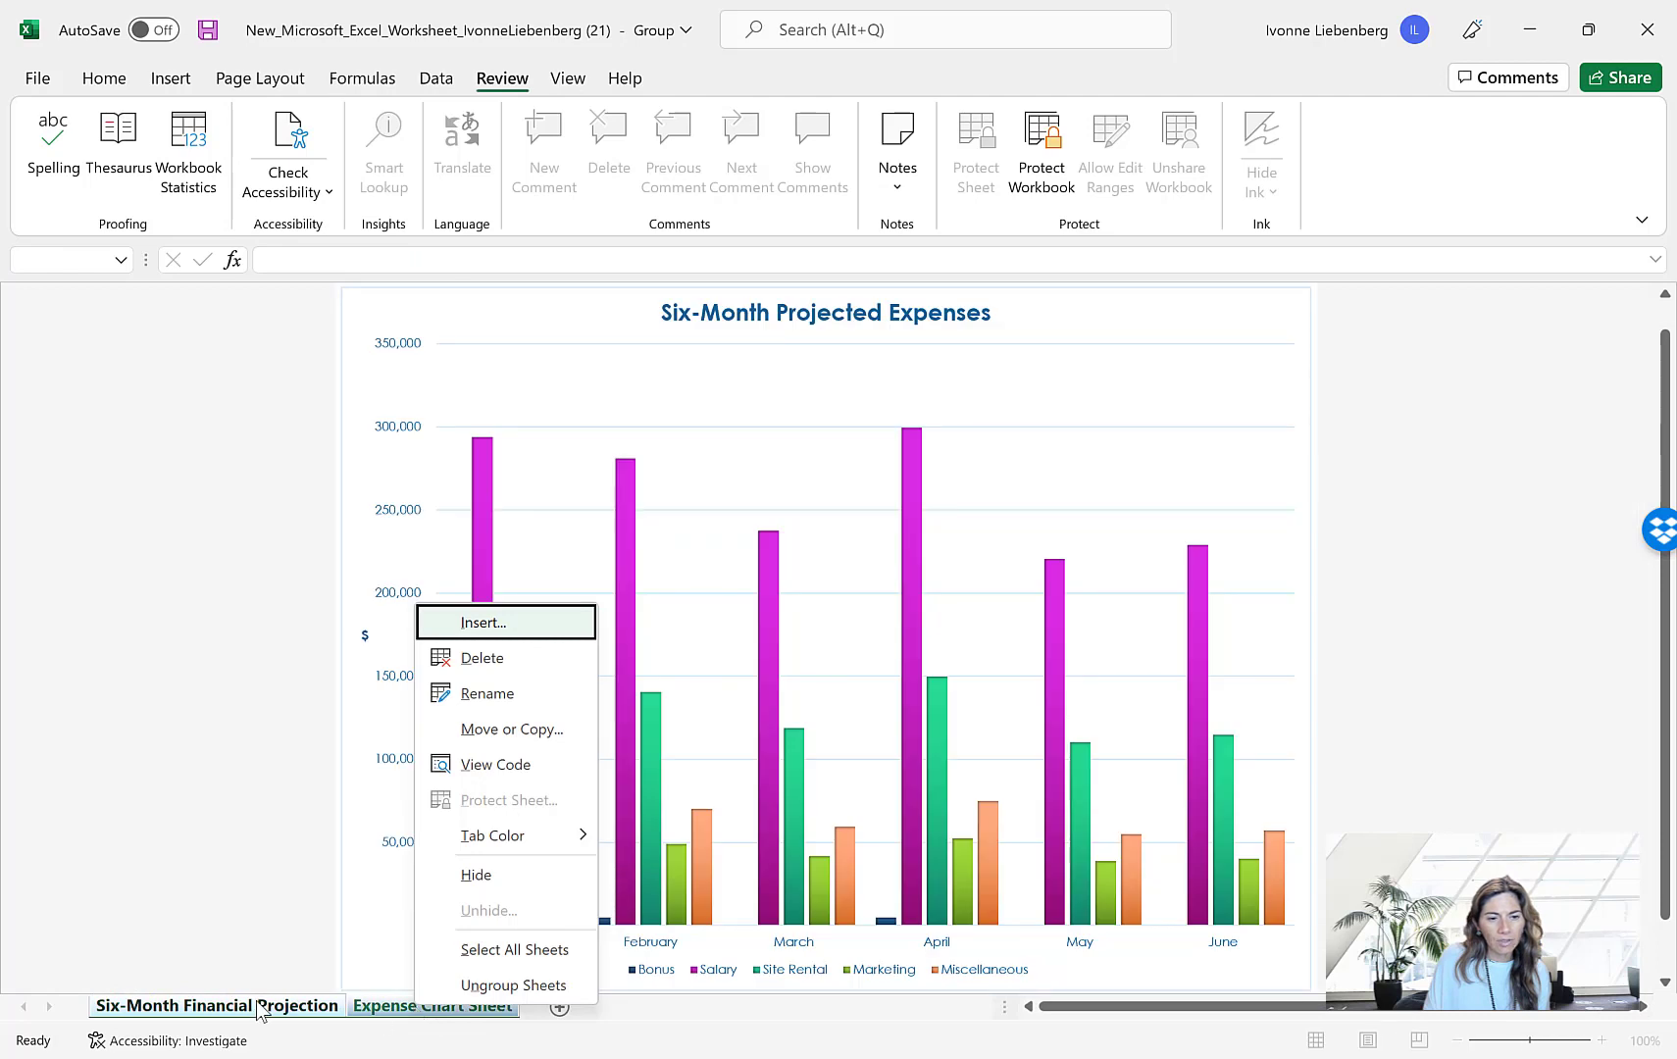
{"action": "right_click", "coordinate": [260, 1010]}
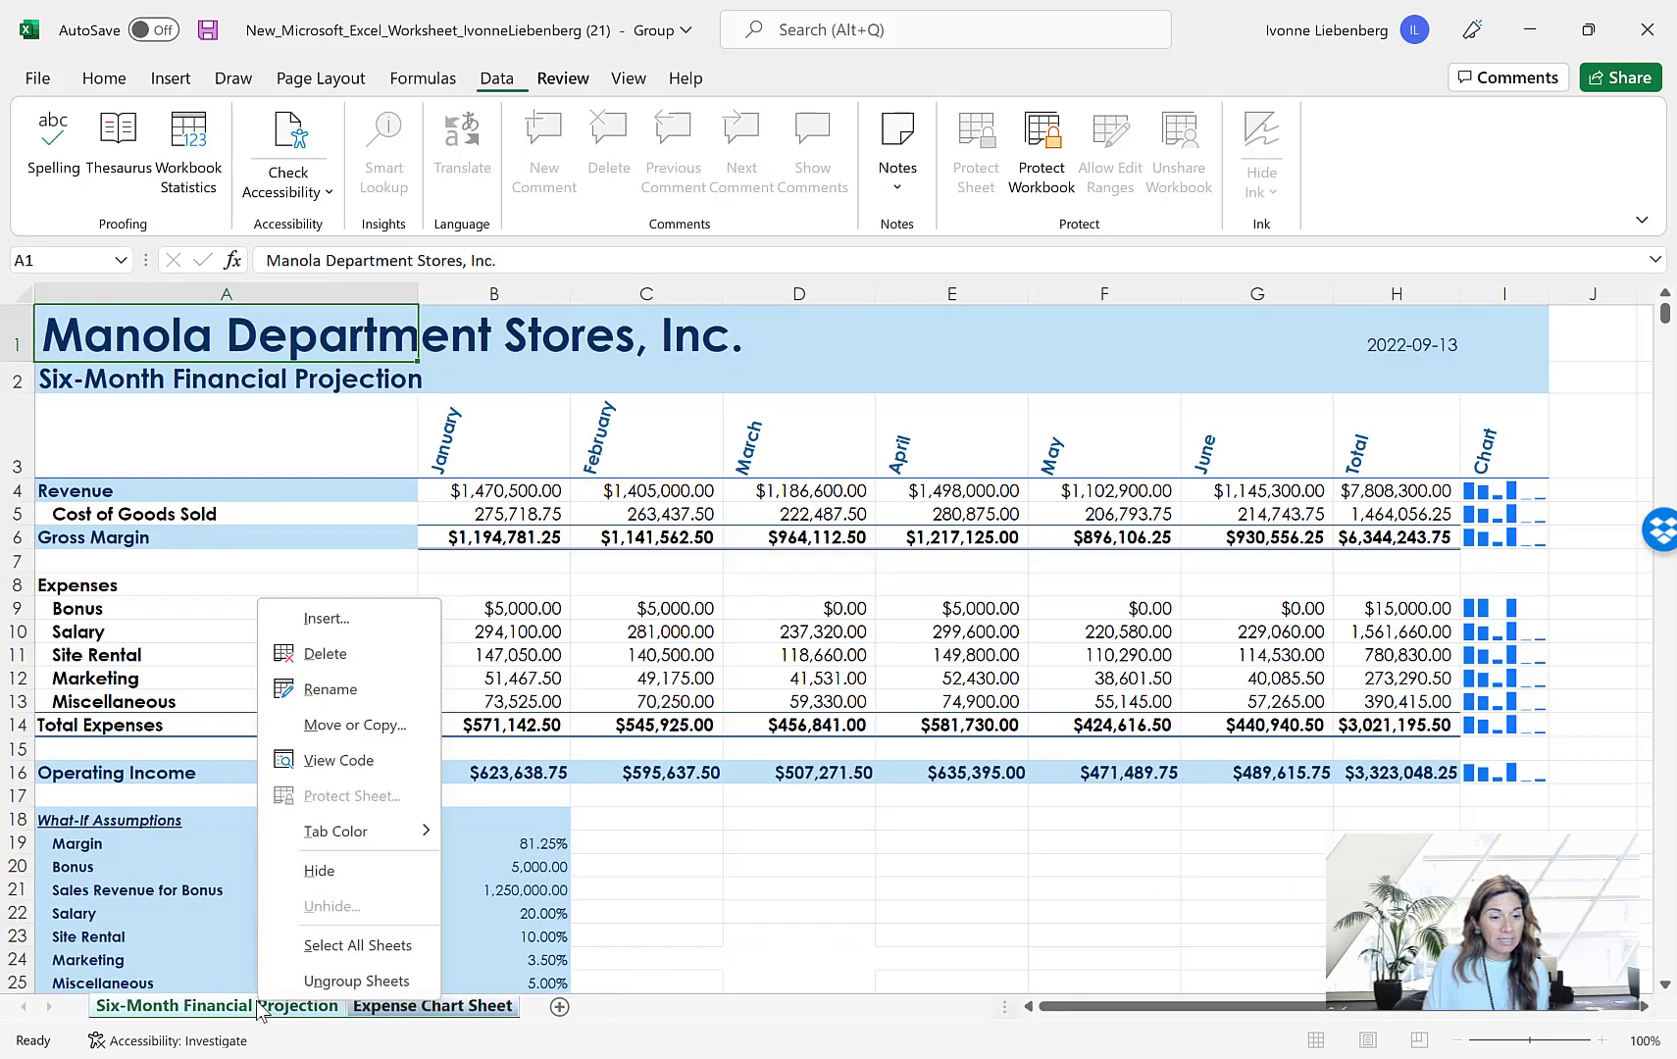
{"action": "left_click", "coordinate": [383, 983]}
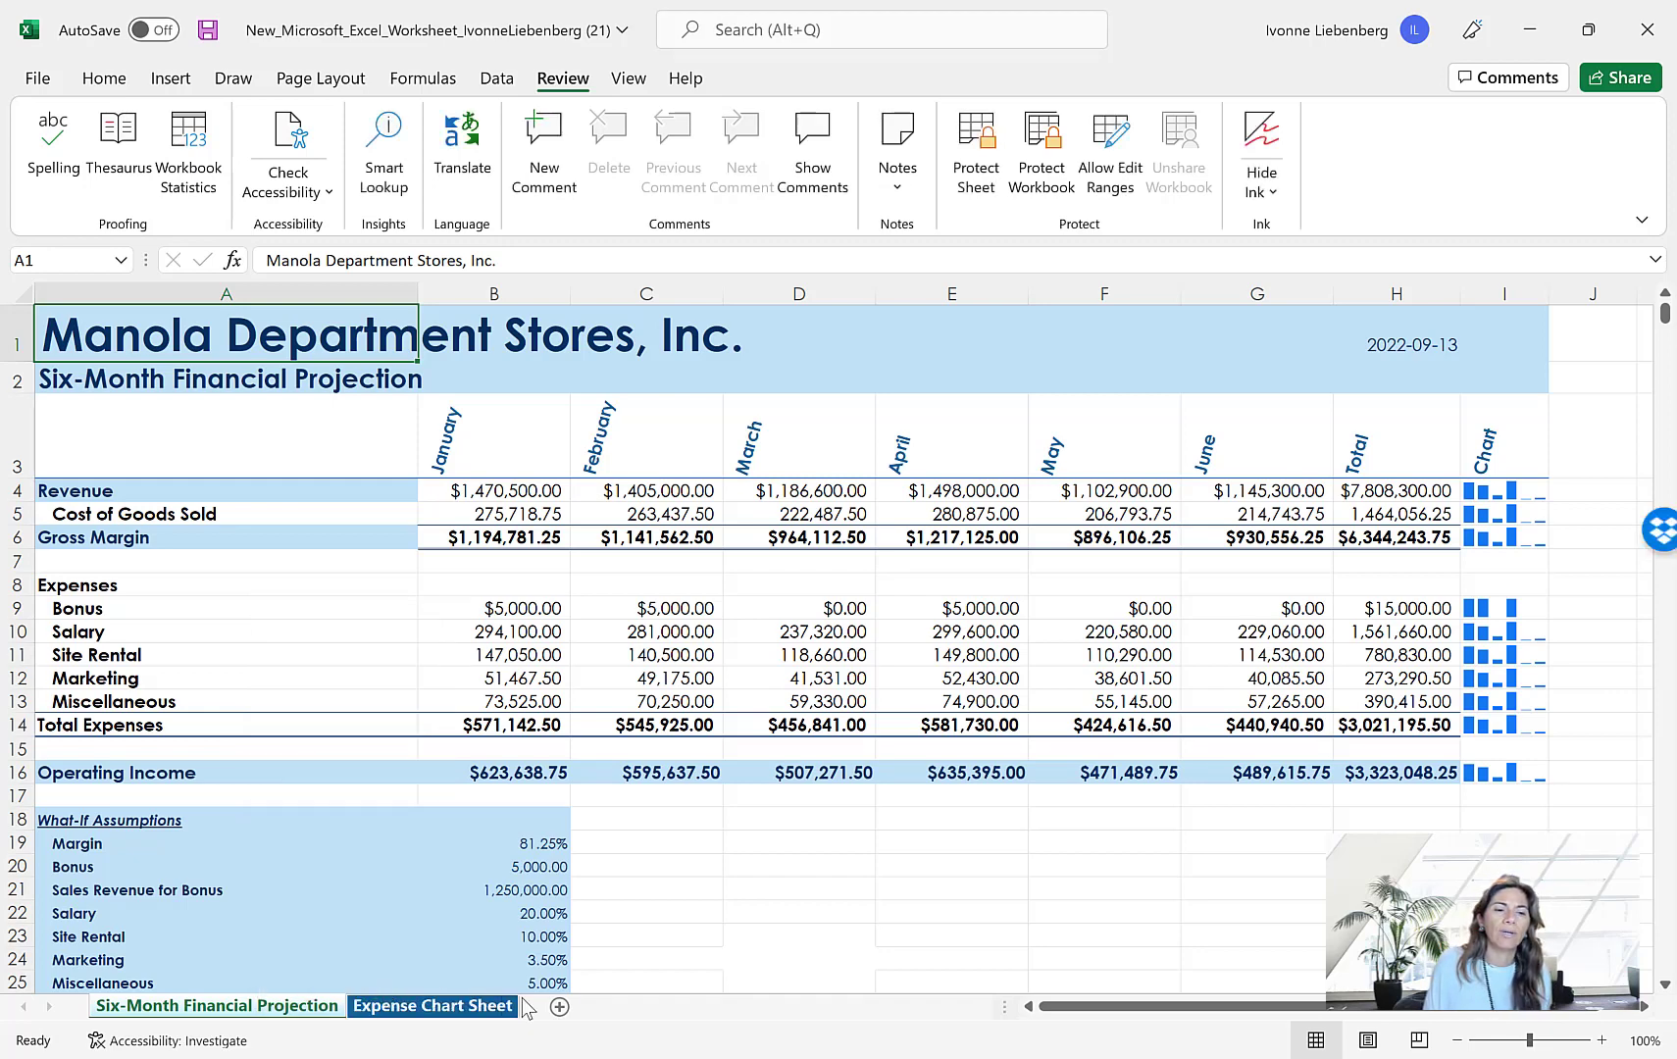
Select the empty cell D23 on the projection sheet and save the workbook under its existing name
{"action": "left_click", "coordinate": [757, 931]}
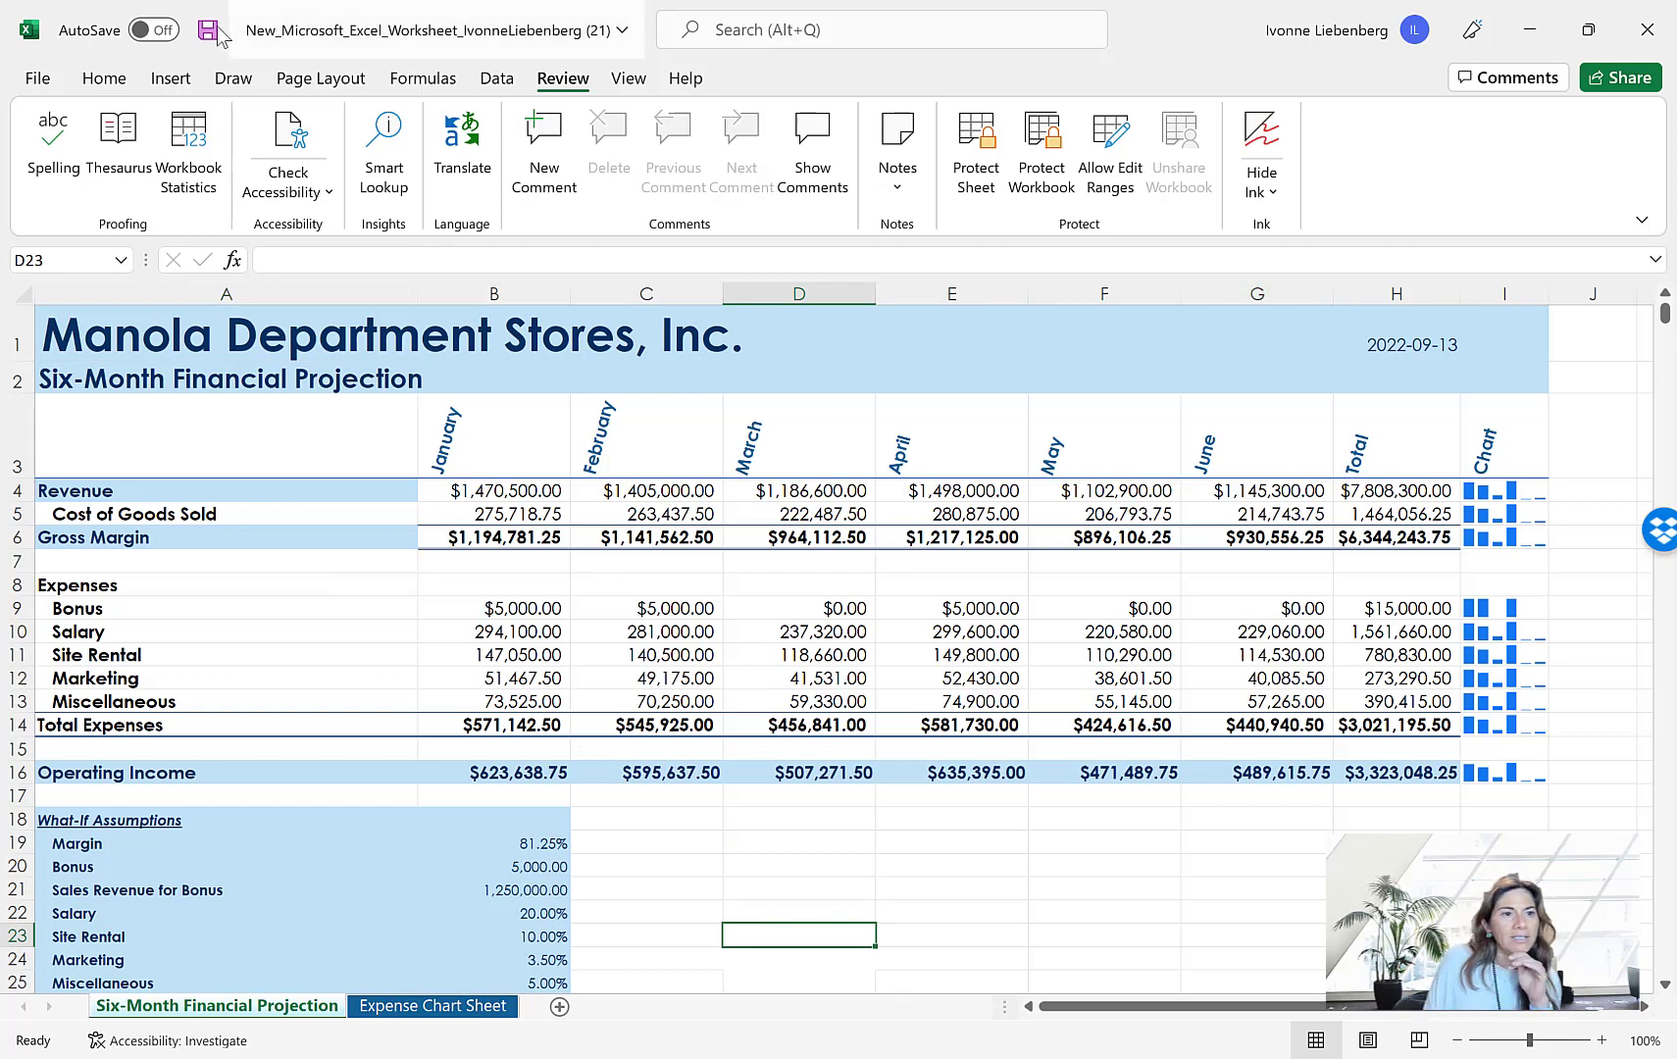
{"action": "left_click", "coordinate": [34, 84]}
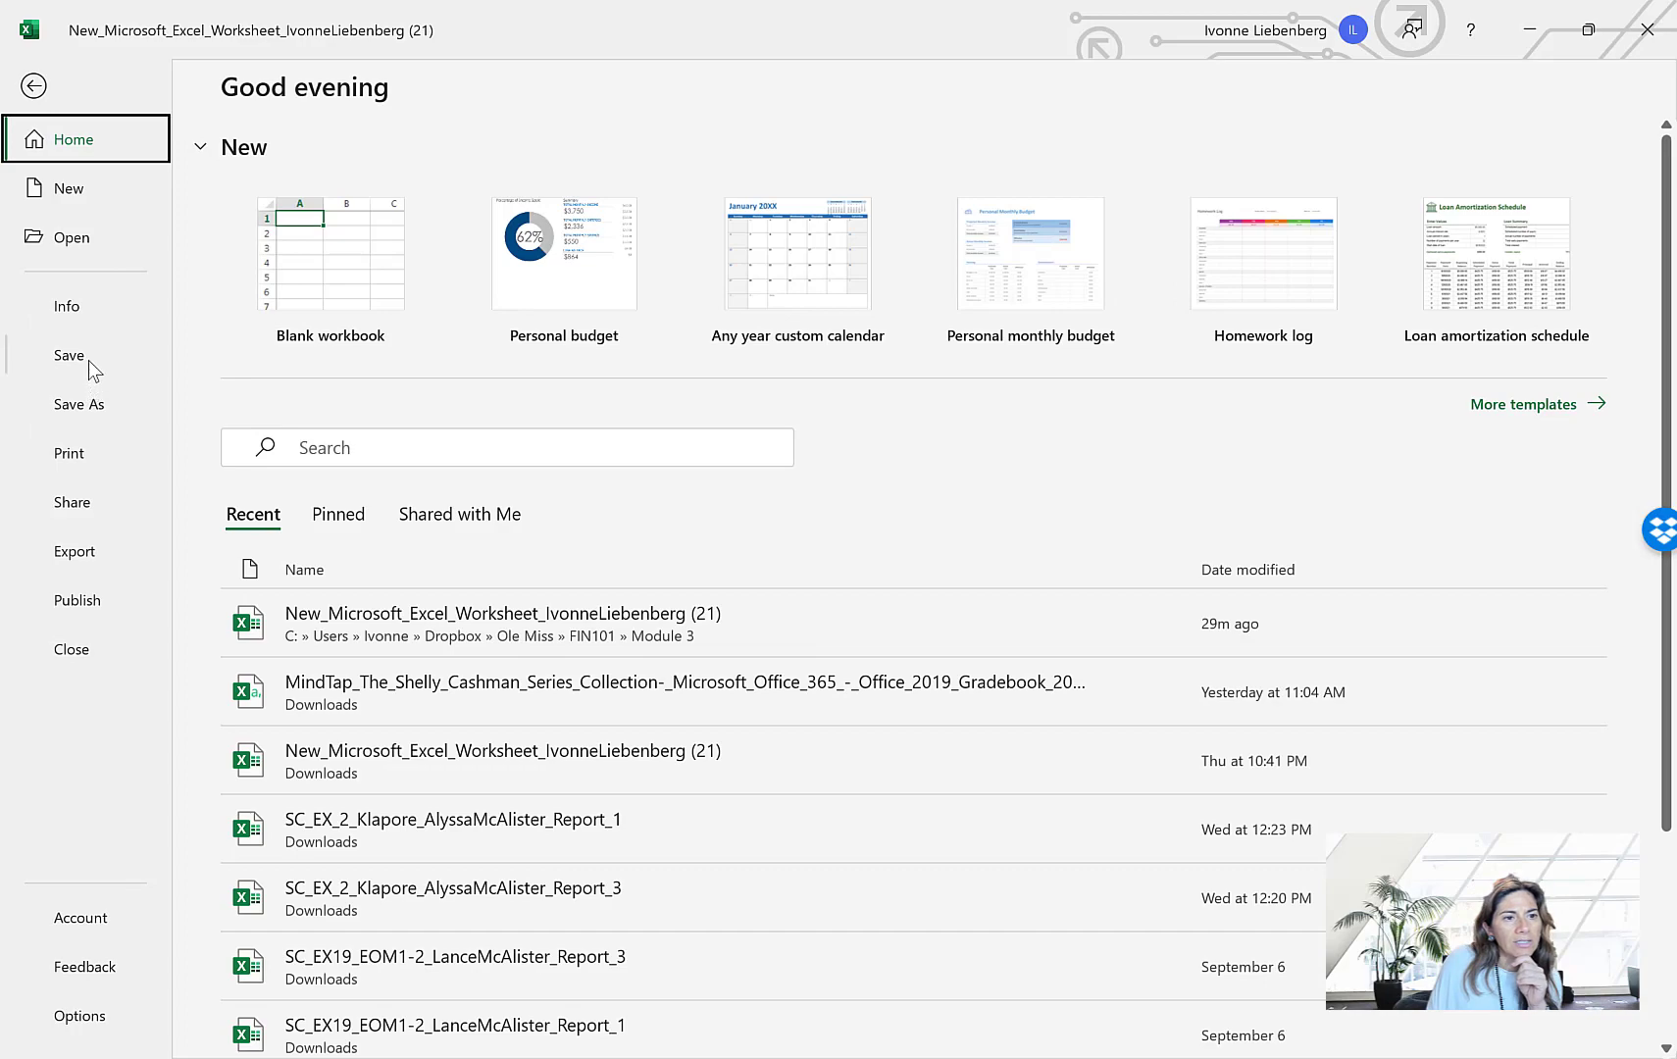
{"action": "left_click", "coordinate": [88, 360]}
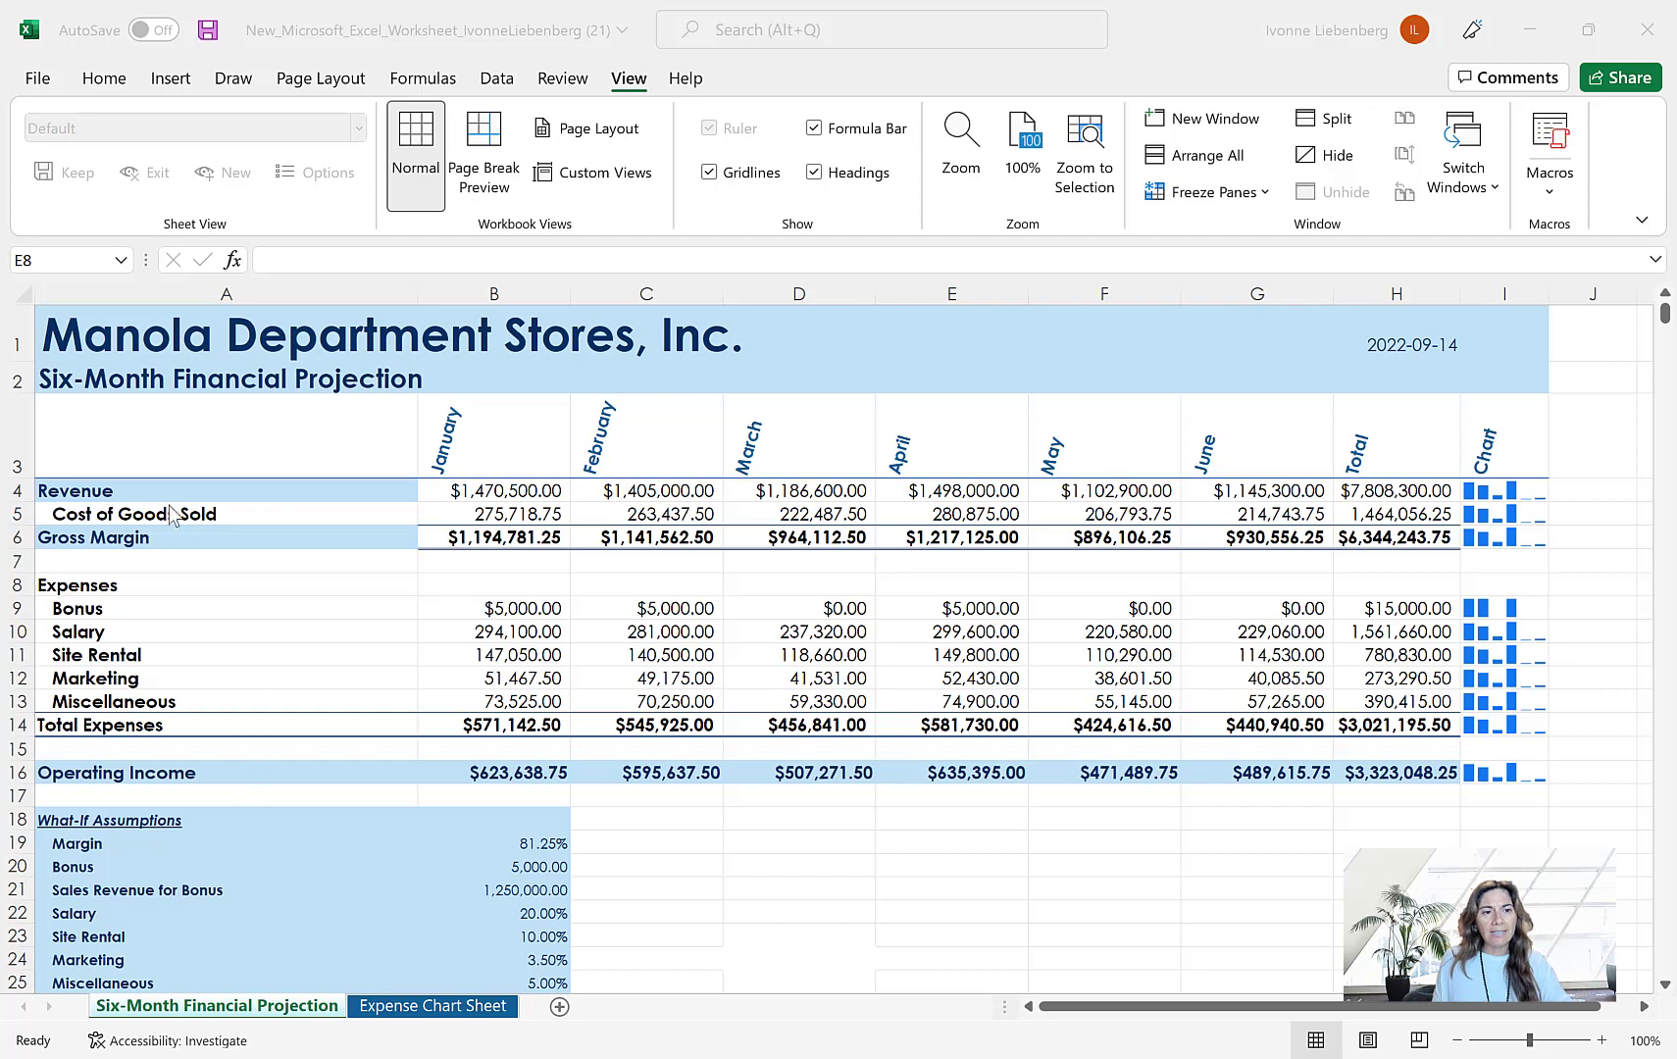
With cell A1 selected, set the worksheet's zoom to 75% and reduce it further to 70%
{"action": "left_click", "coordinate": [98, 333]}
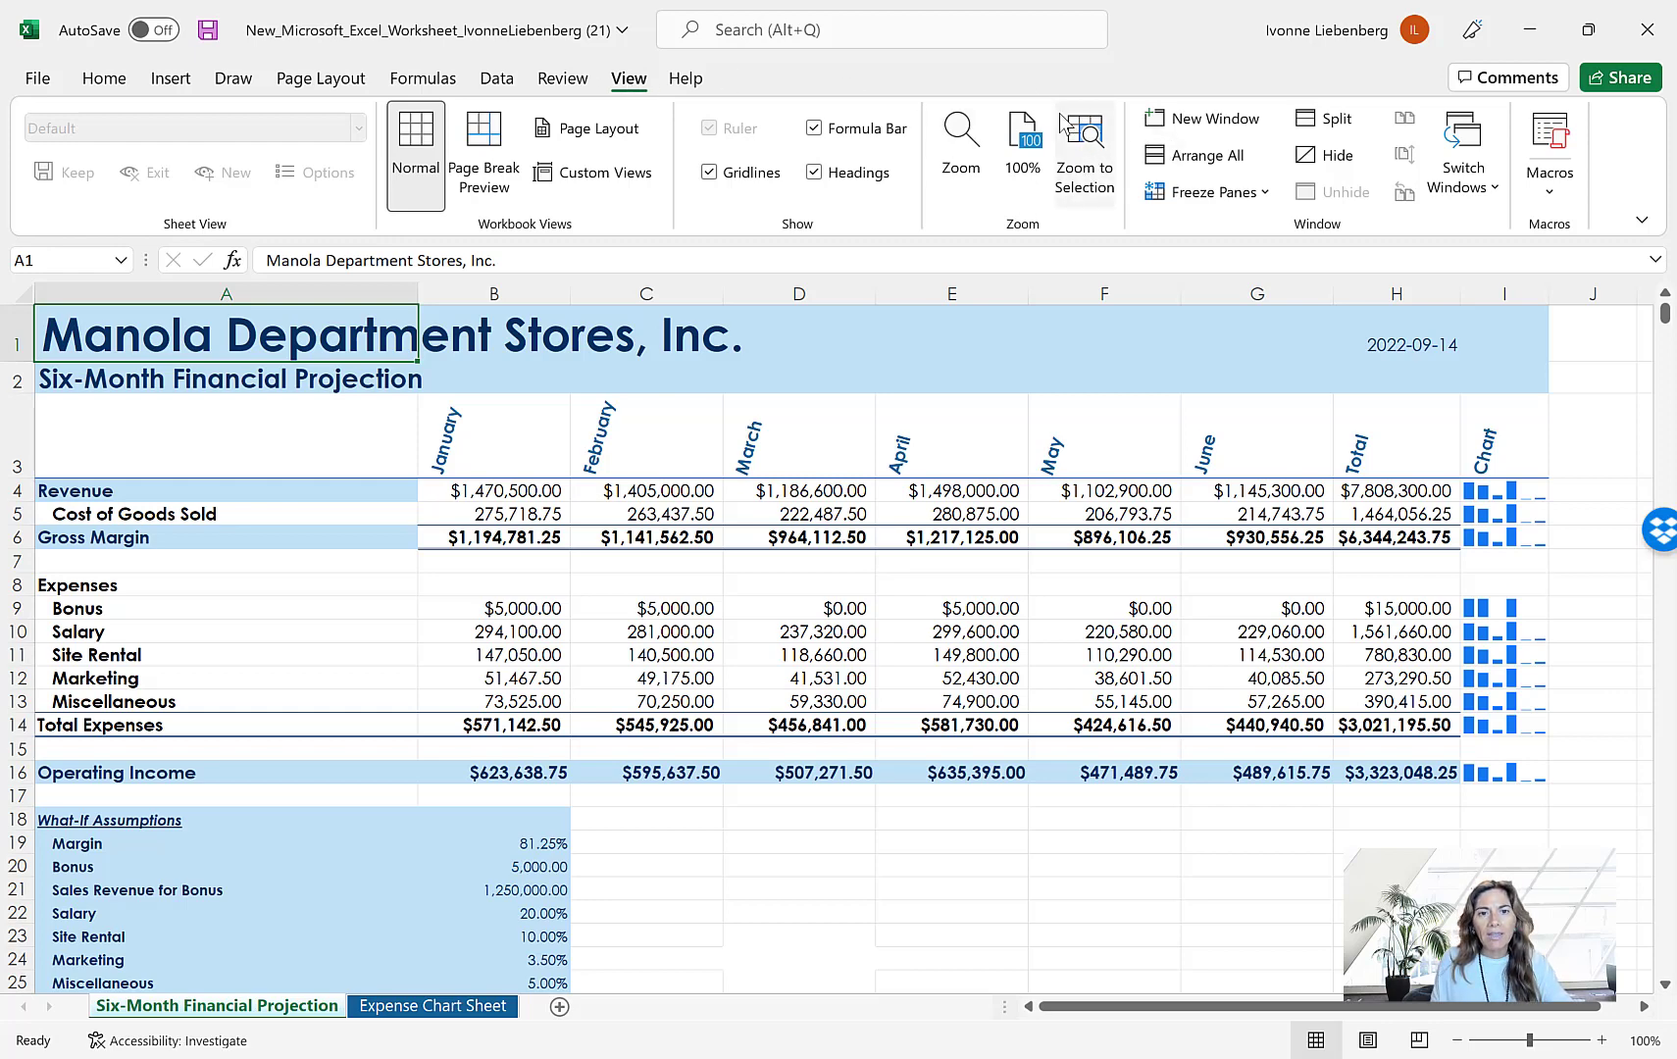
{"action": "left_click", "coordinate": [960, 142]}
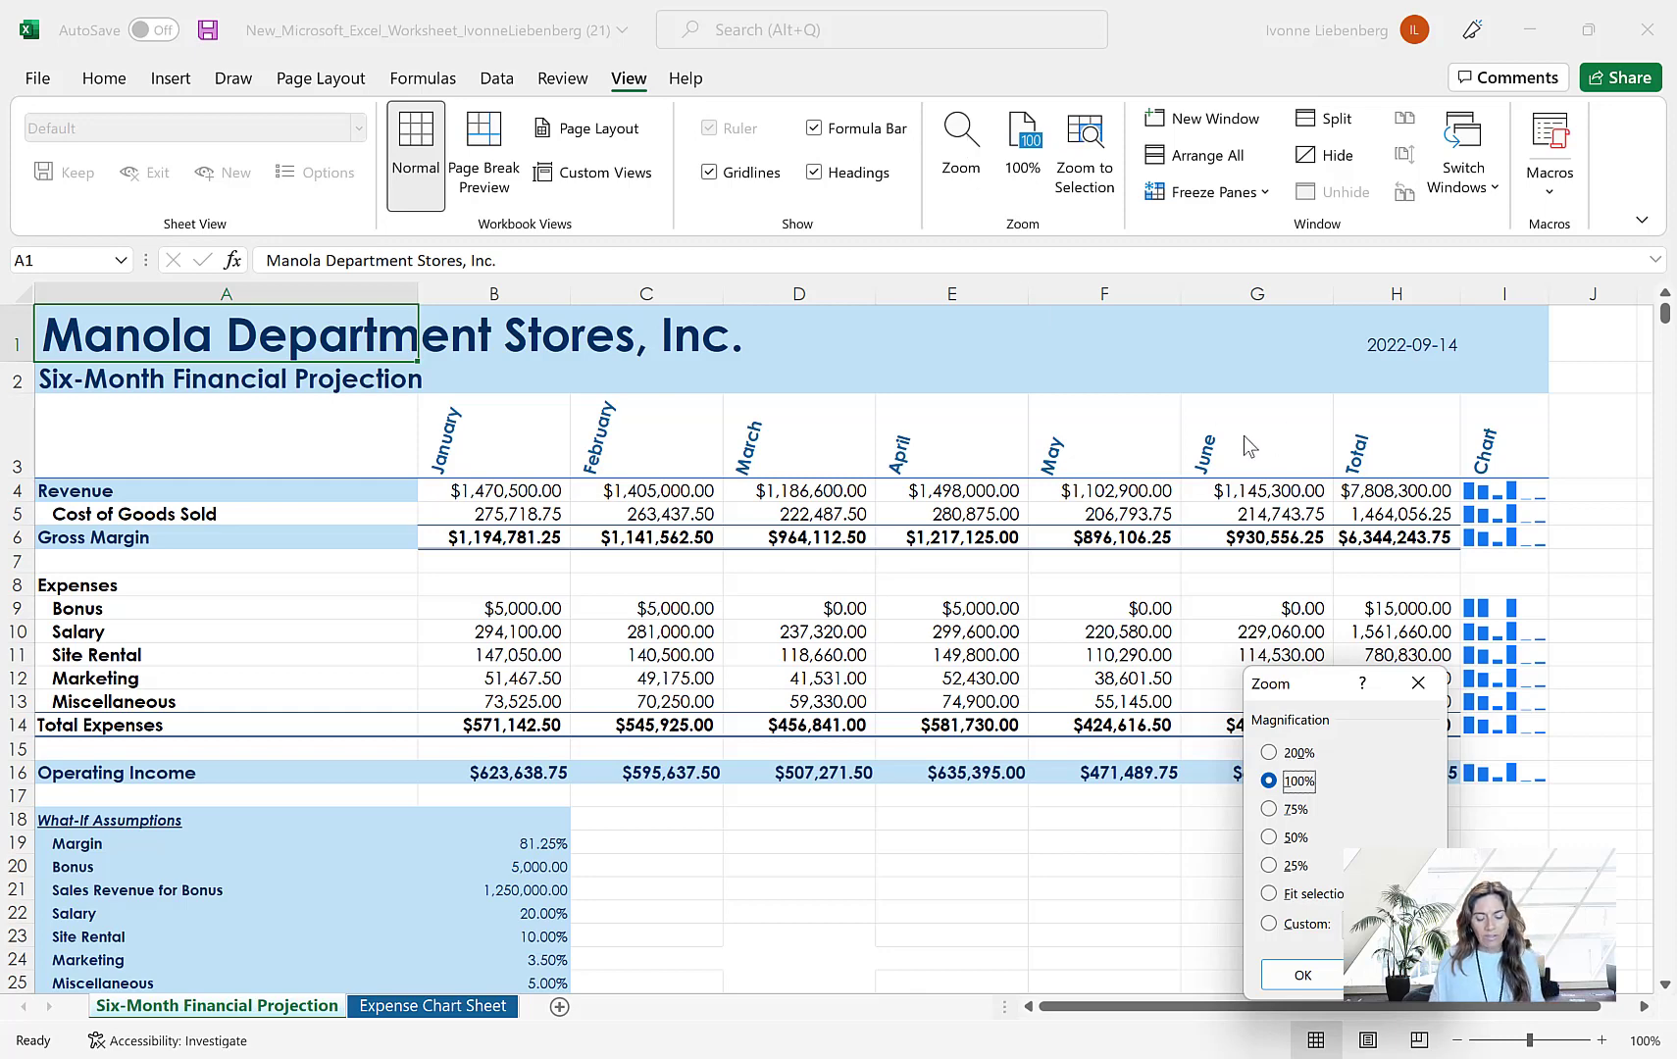
{"action": "left_click", "coordinate": [1271, 812]}
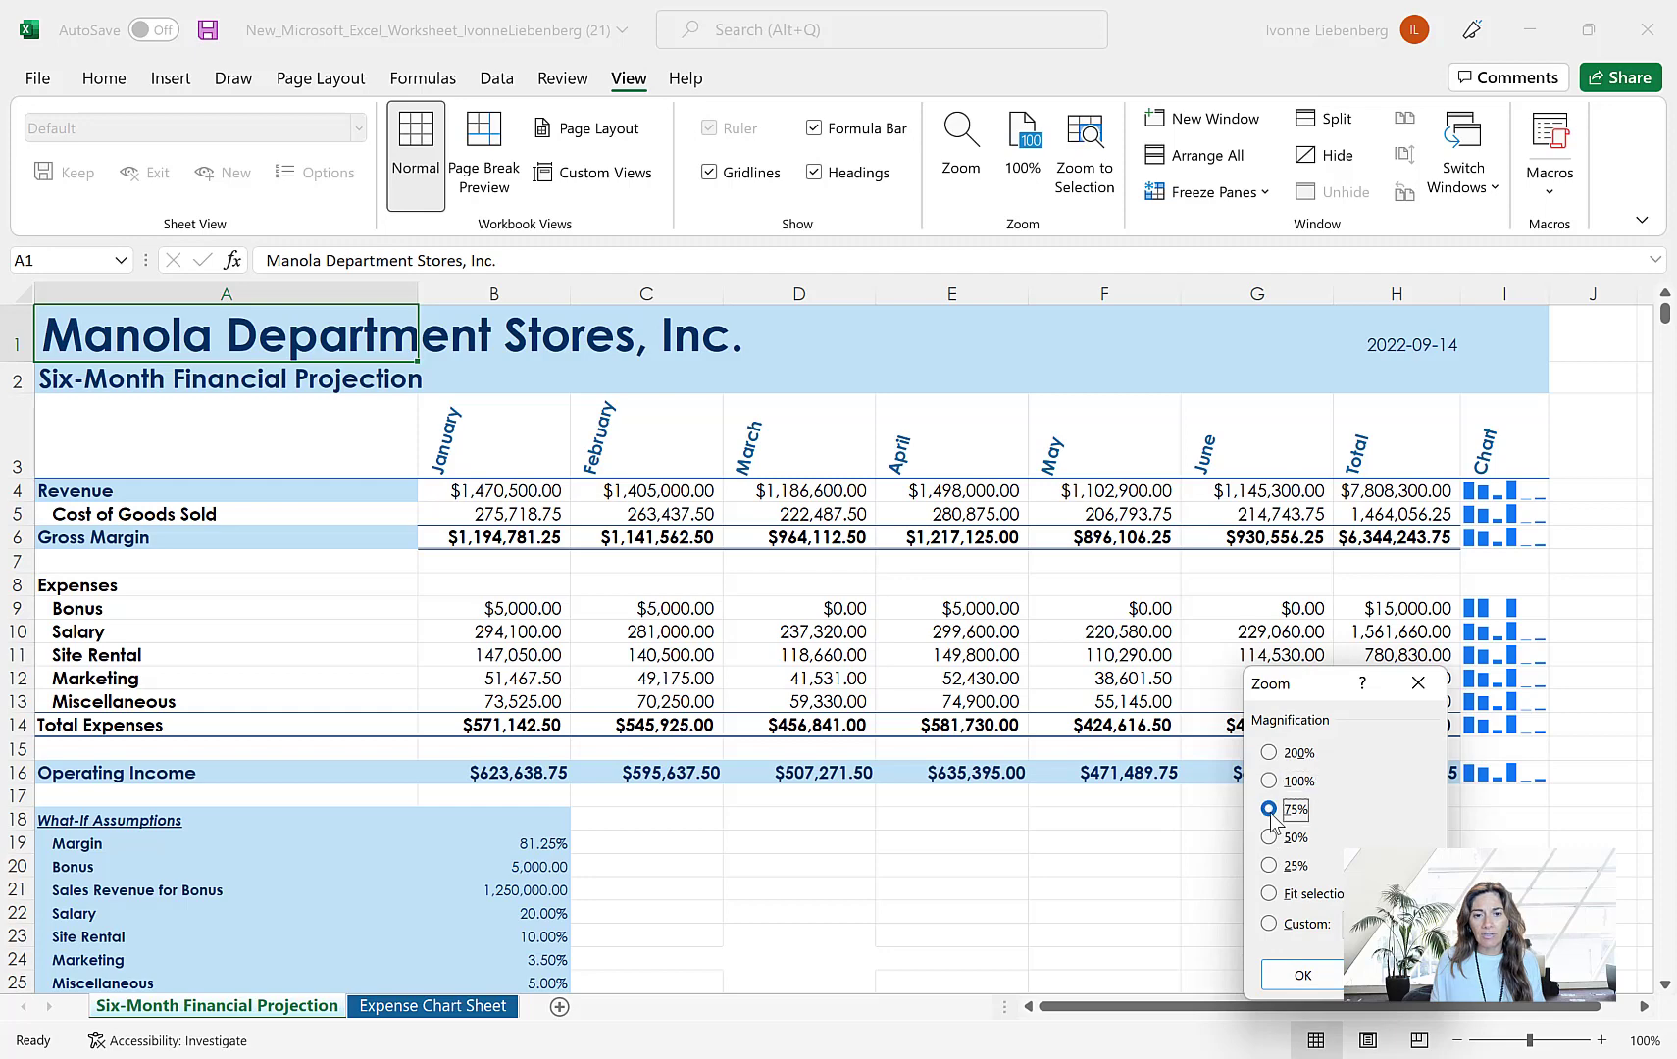
{"action": "left_click", "coordinate": [1304, 976]}
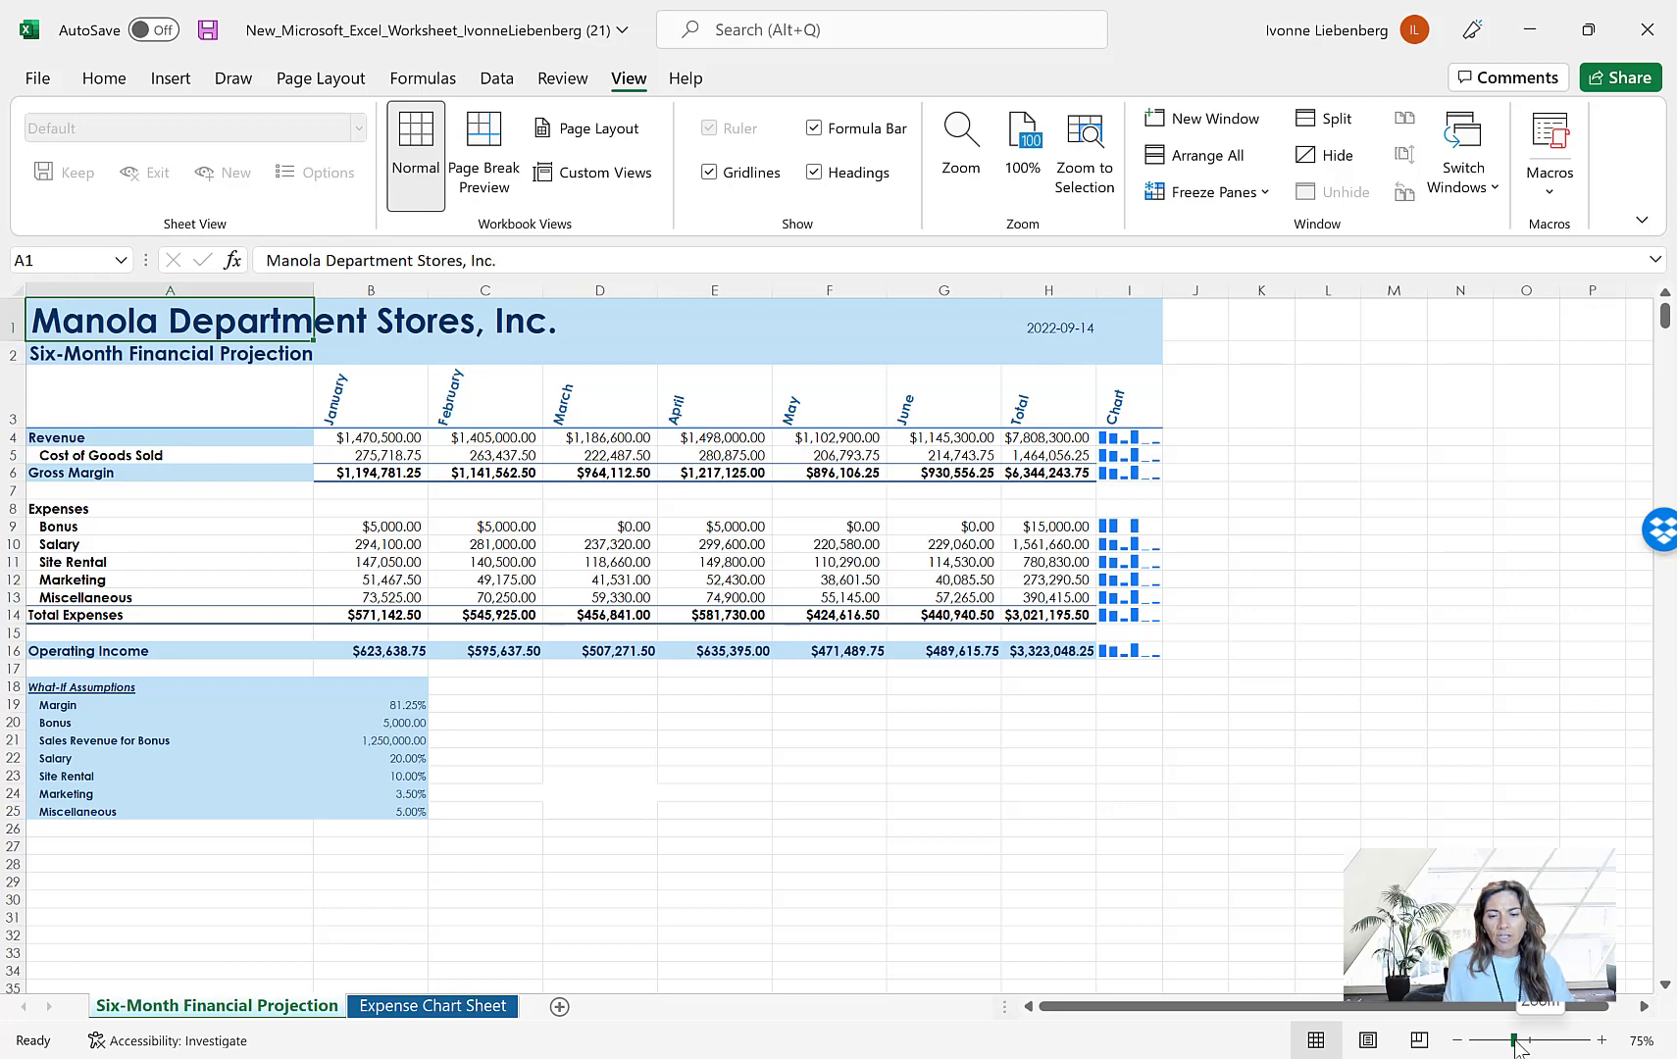
{"action": "left_click_drag", "start_coordinate": [1518, 1047], "coordinate": [1511, 1041]}
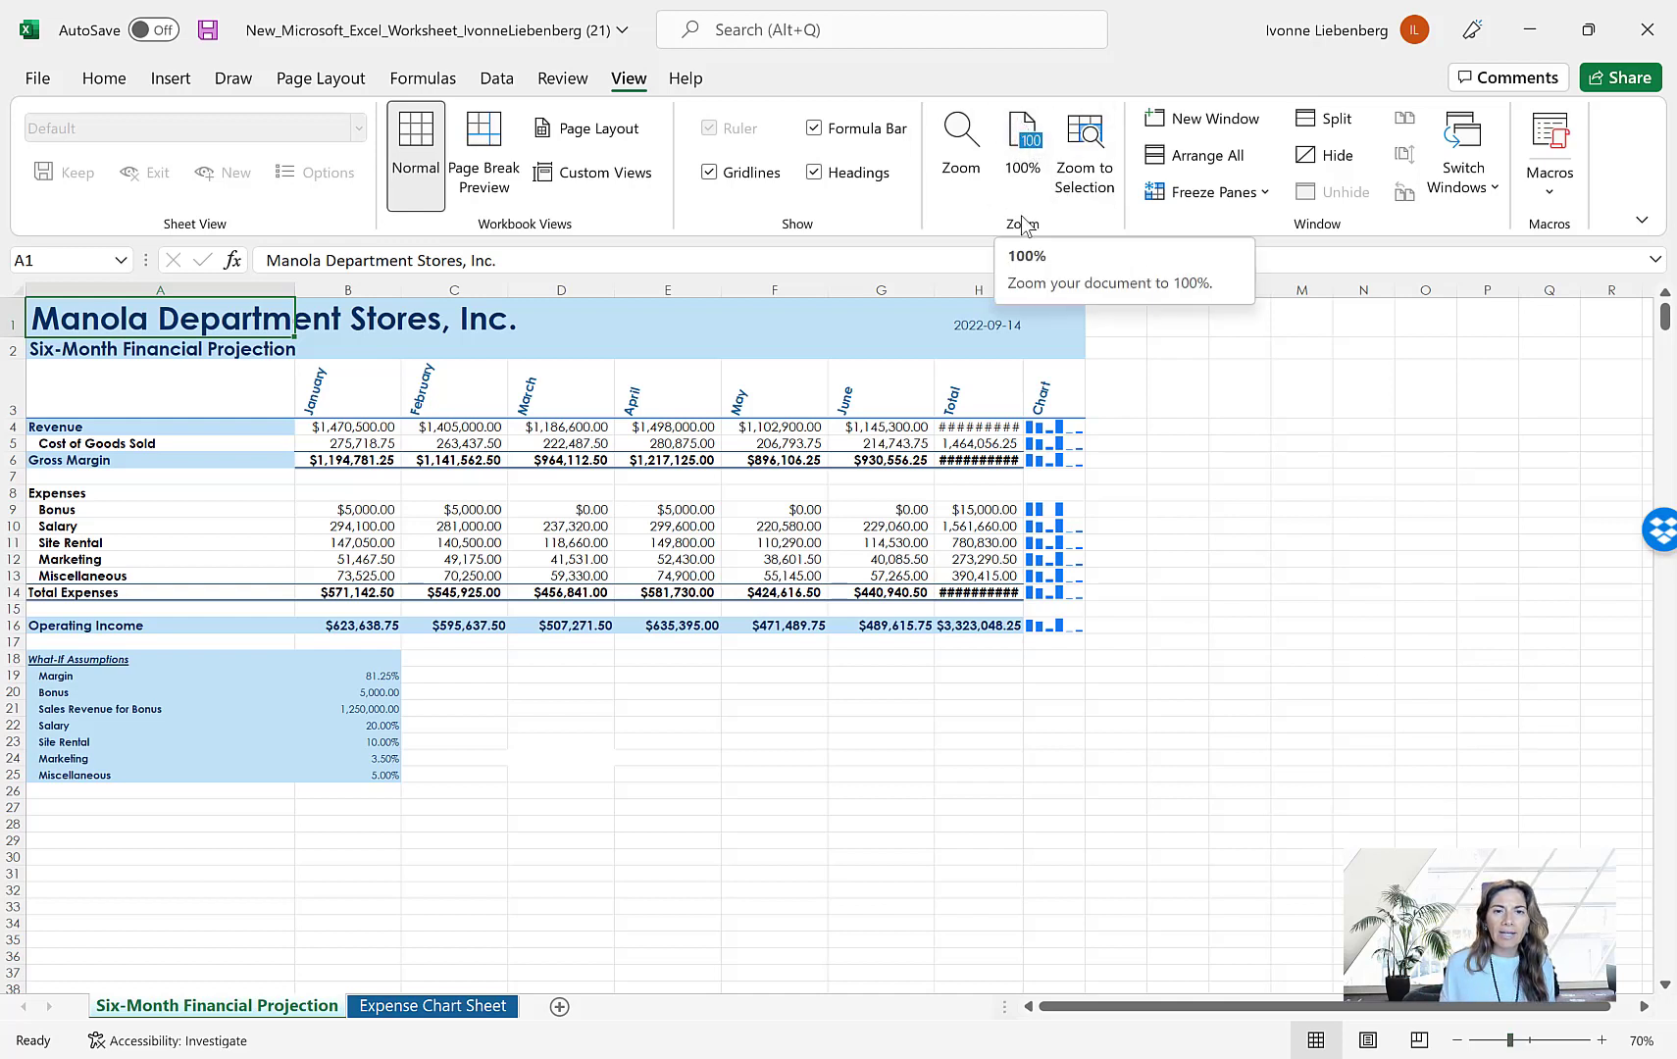
Restore the worksheet zoom to 100% and split the window into four panes at cell E8
{"action": "left_click", "coordinate": [1025, 147]}
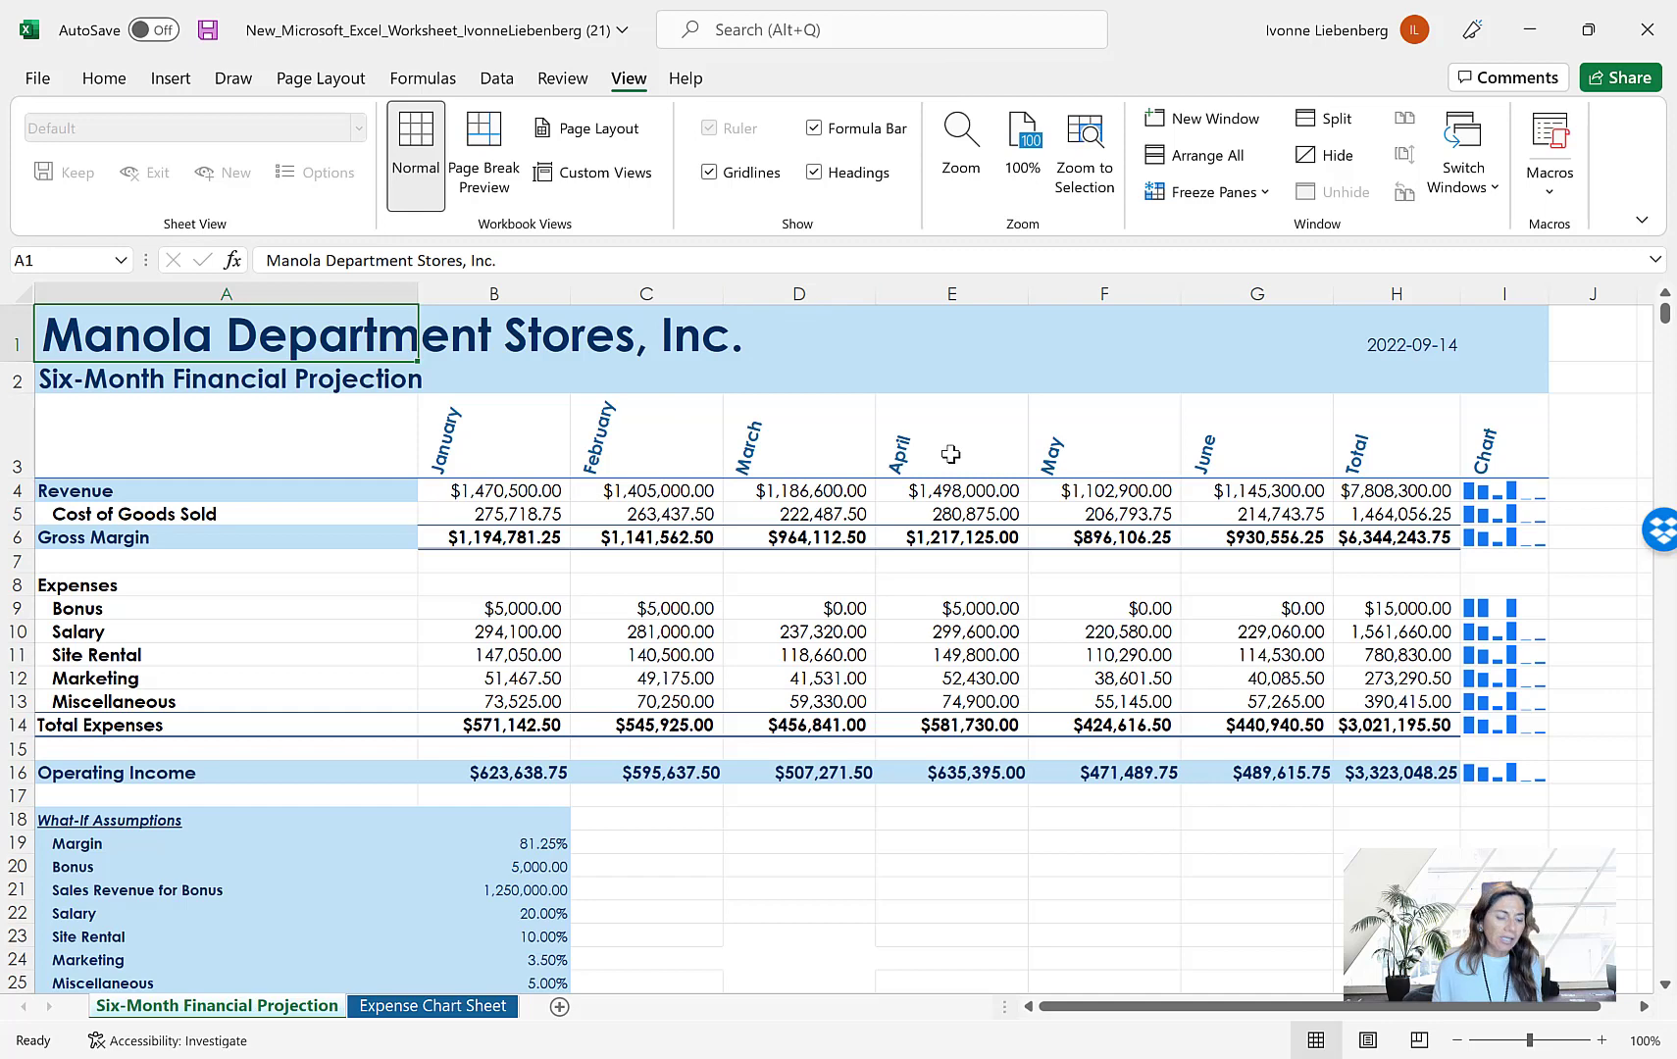
{"action": "left_click", "coordinate": [963, 577]}
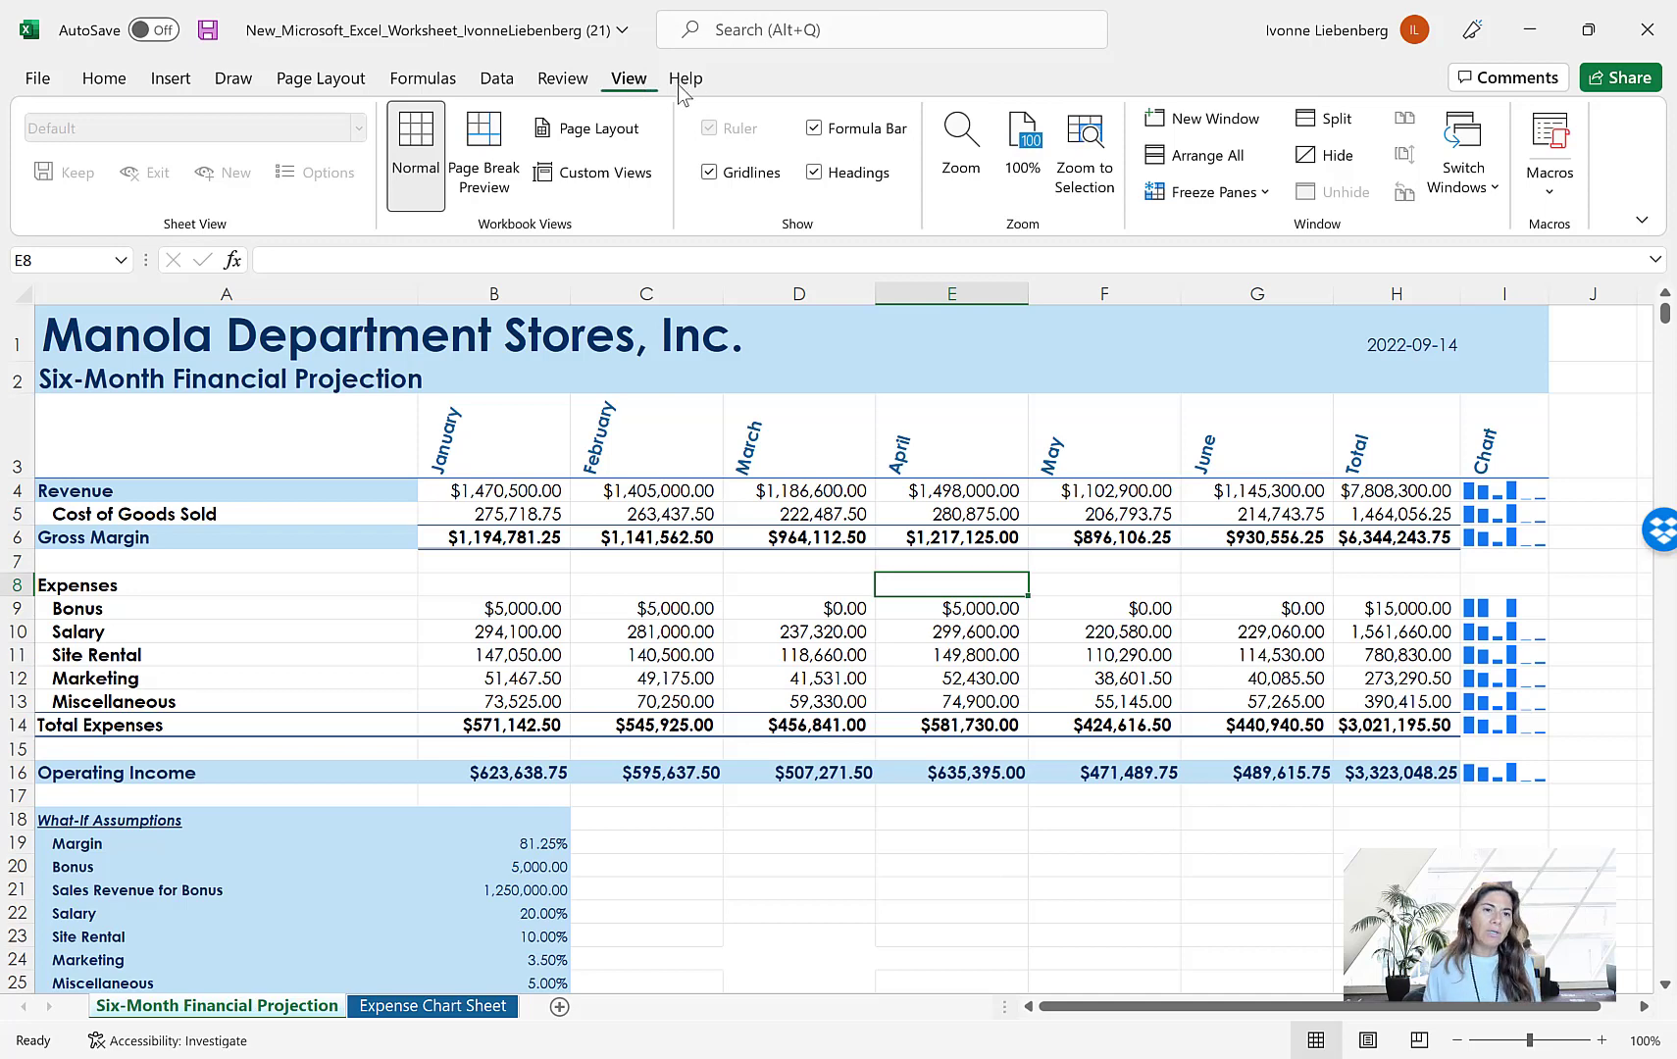
{"action": "left_click", "coordinate": [1335, 122]}
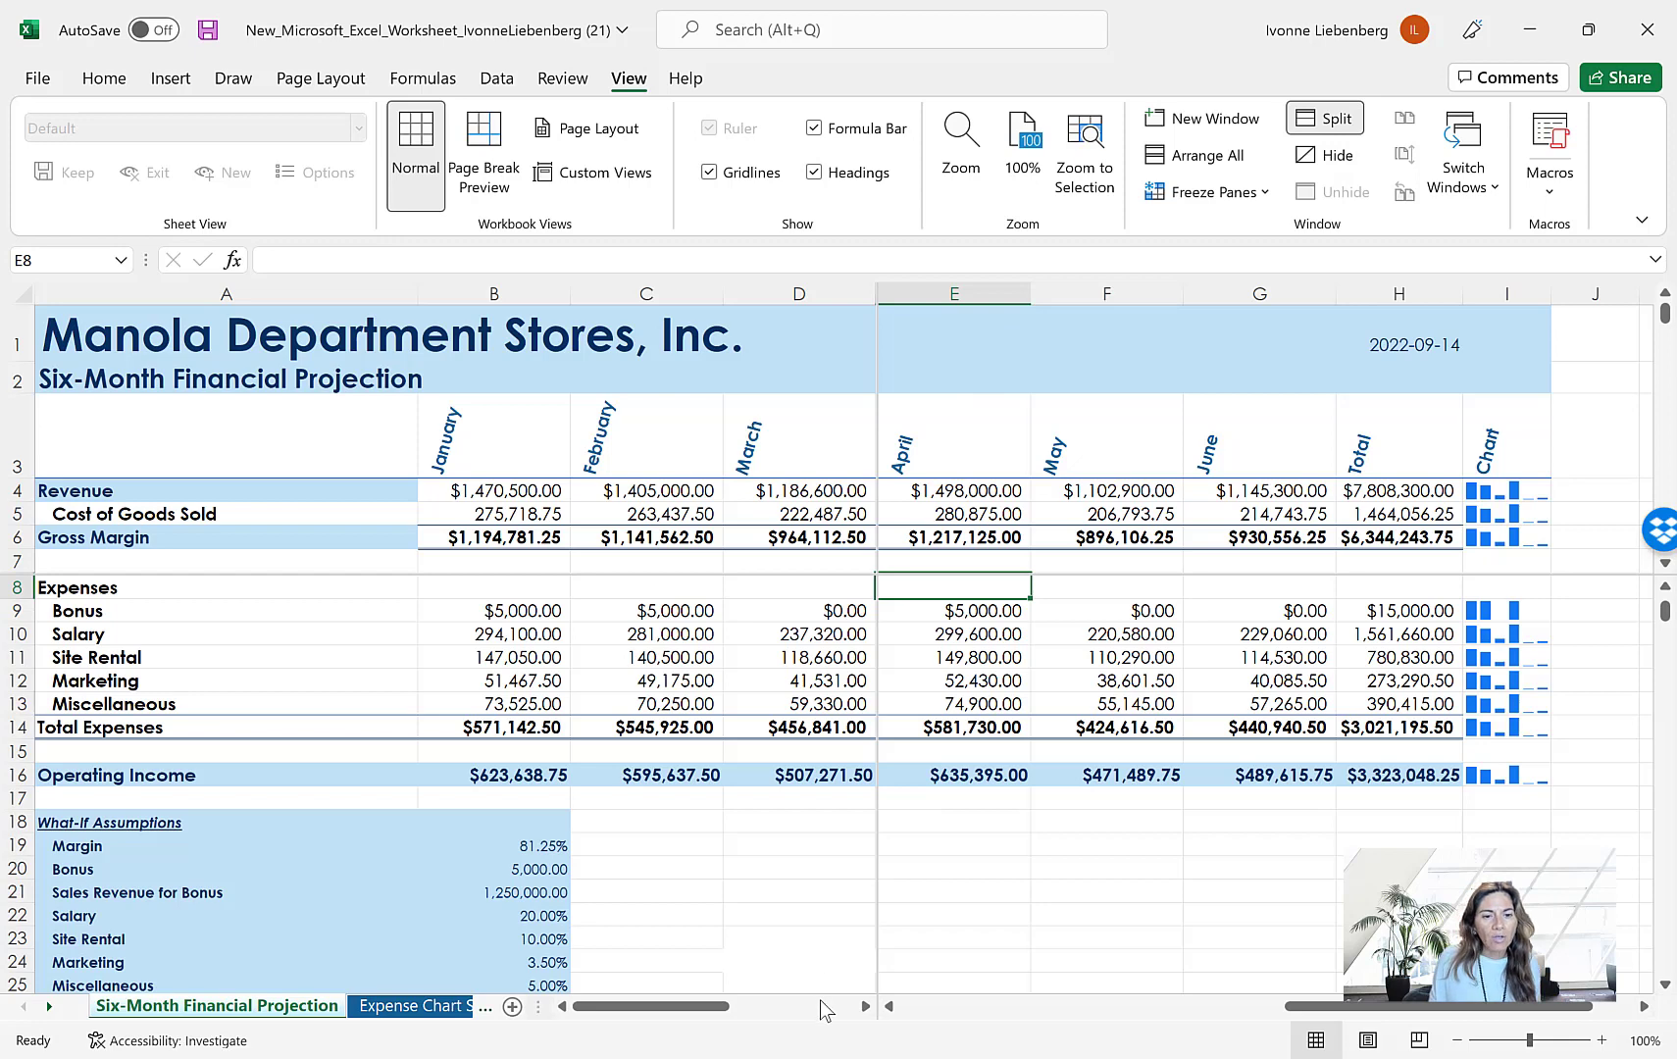
Examine different columns and rows of the projection by moving through the split panes independently
{"action": "left_click", "coordinate": [865, 1007]}
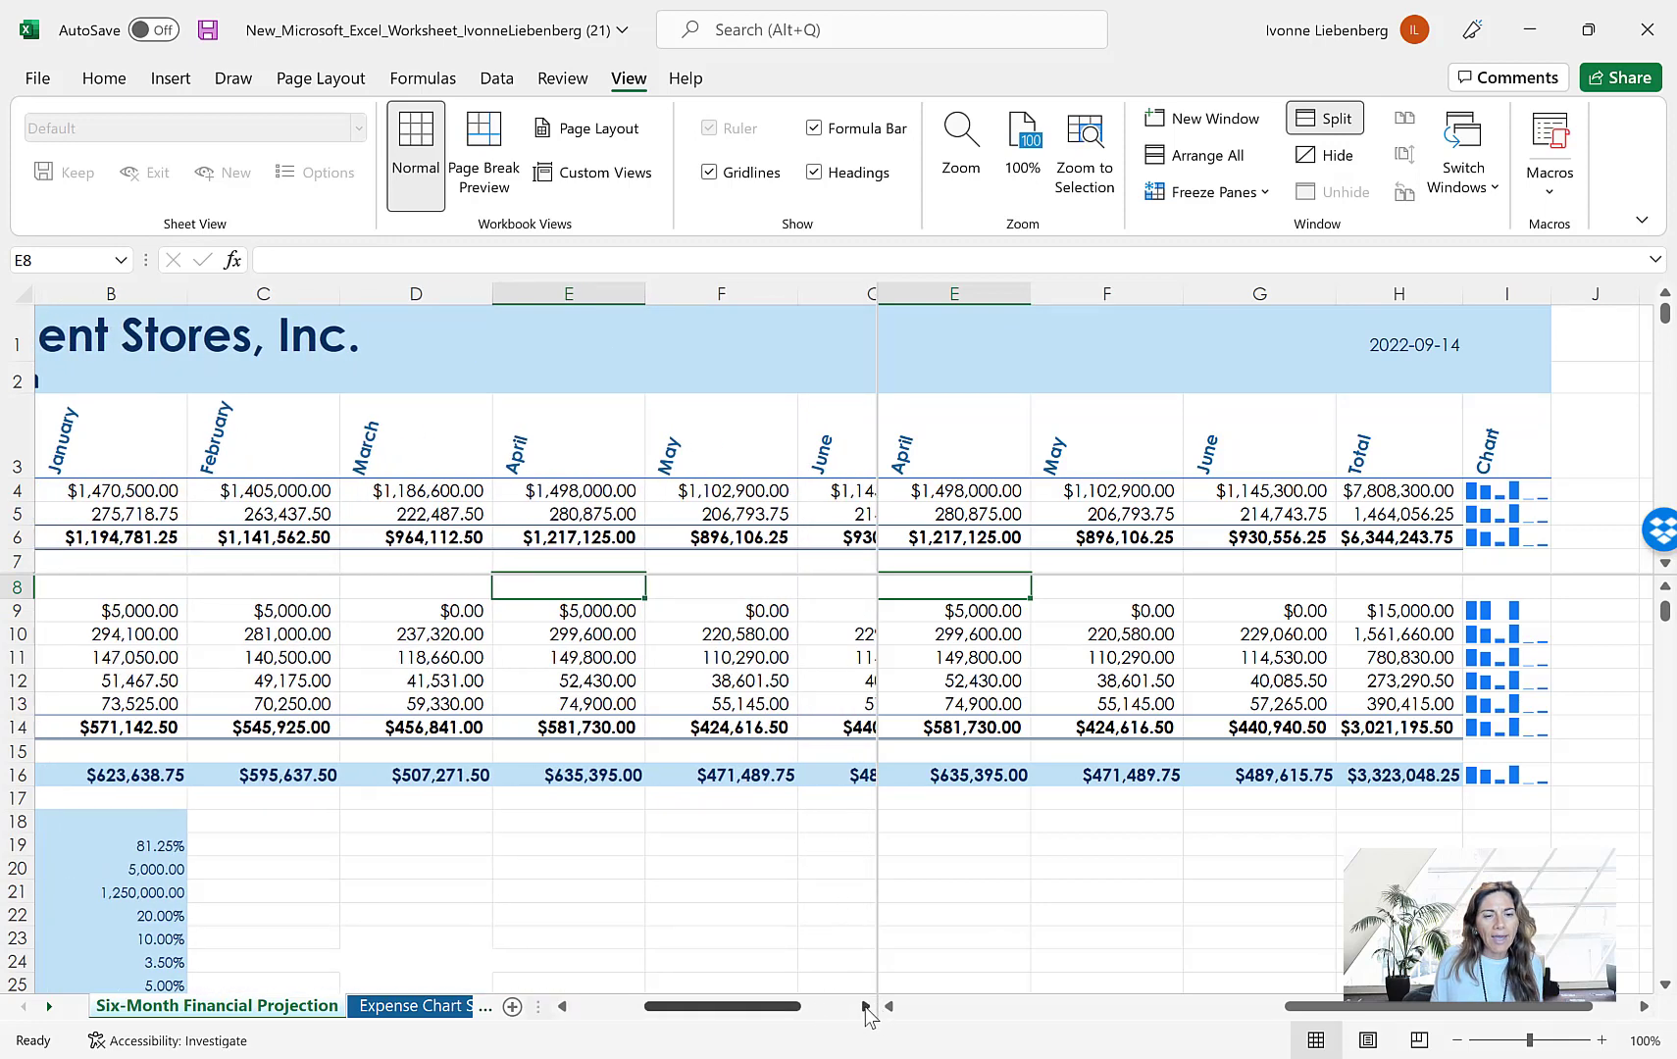
{"action": "left_click", "coordinate": [865, 1007]}
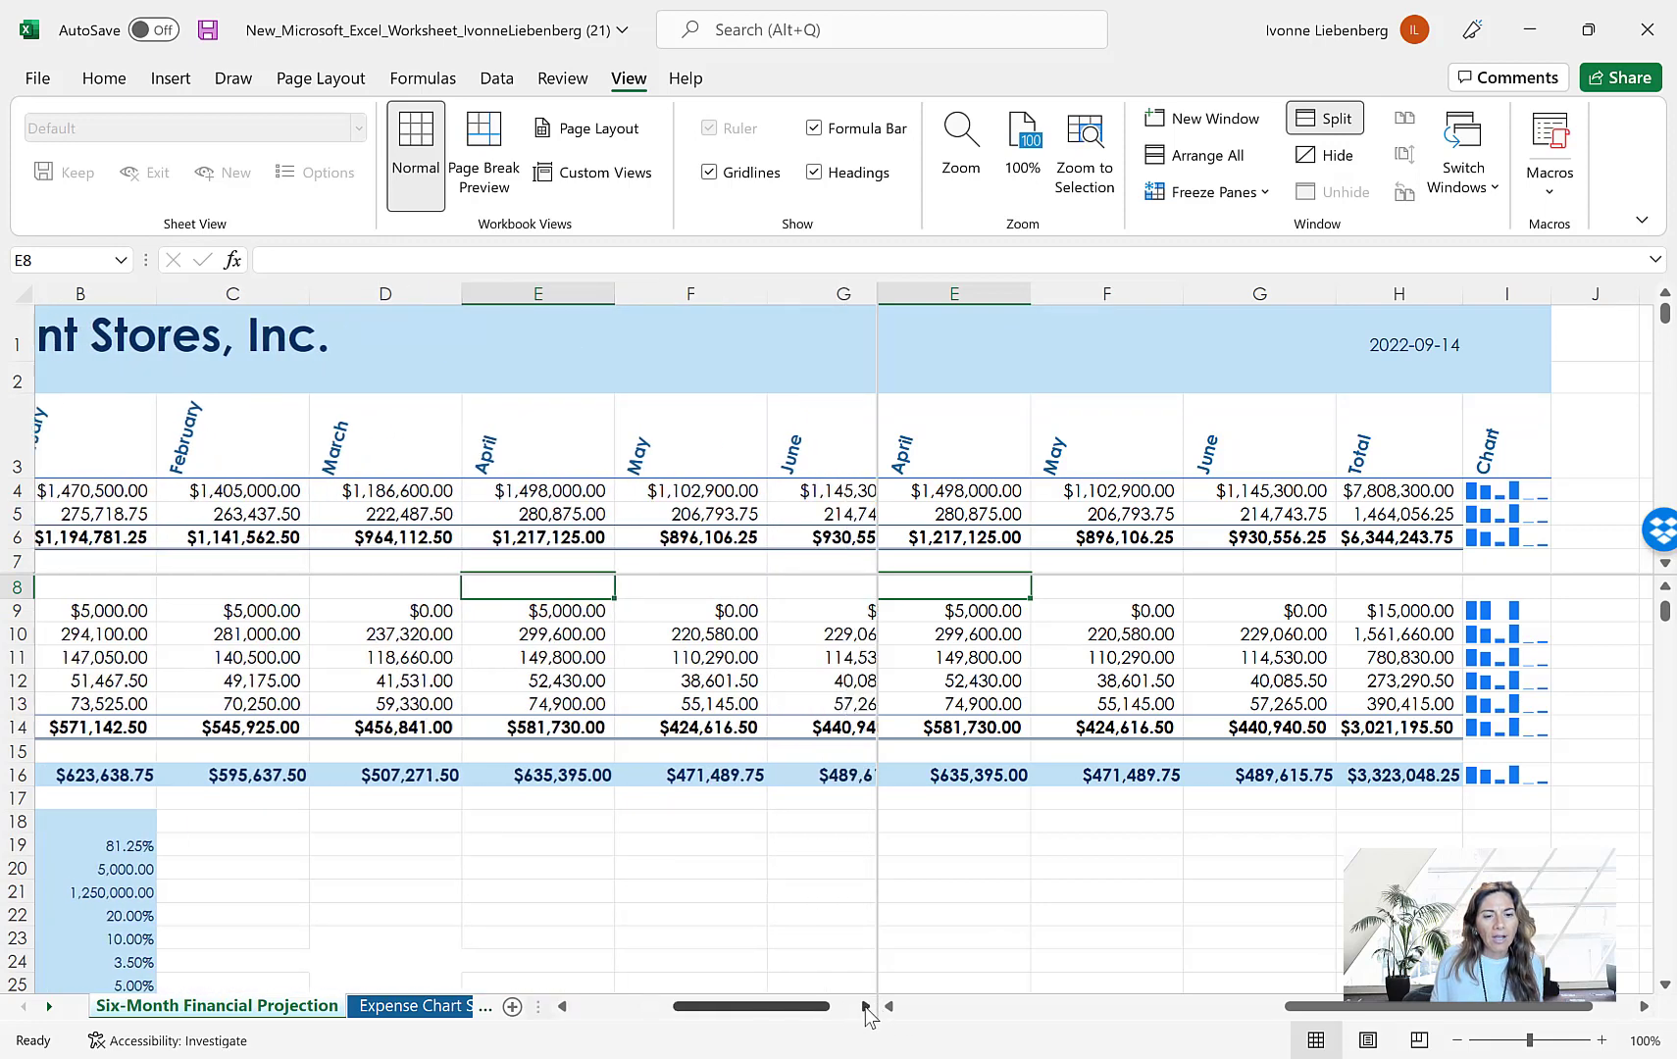
{"action": "left_click", "coordinate": [563, 1006]}
{"action": "left_click", "coordinate": [563, 1006]}
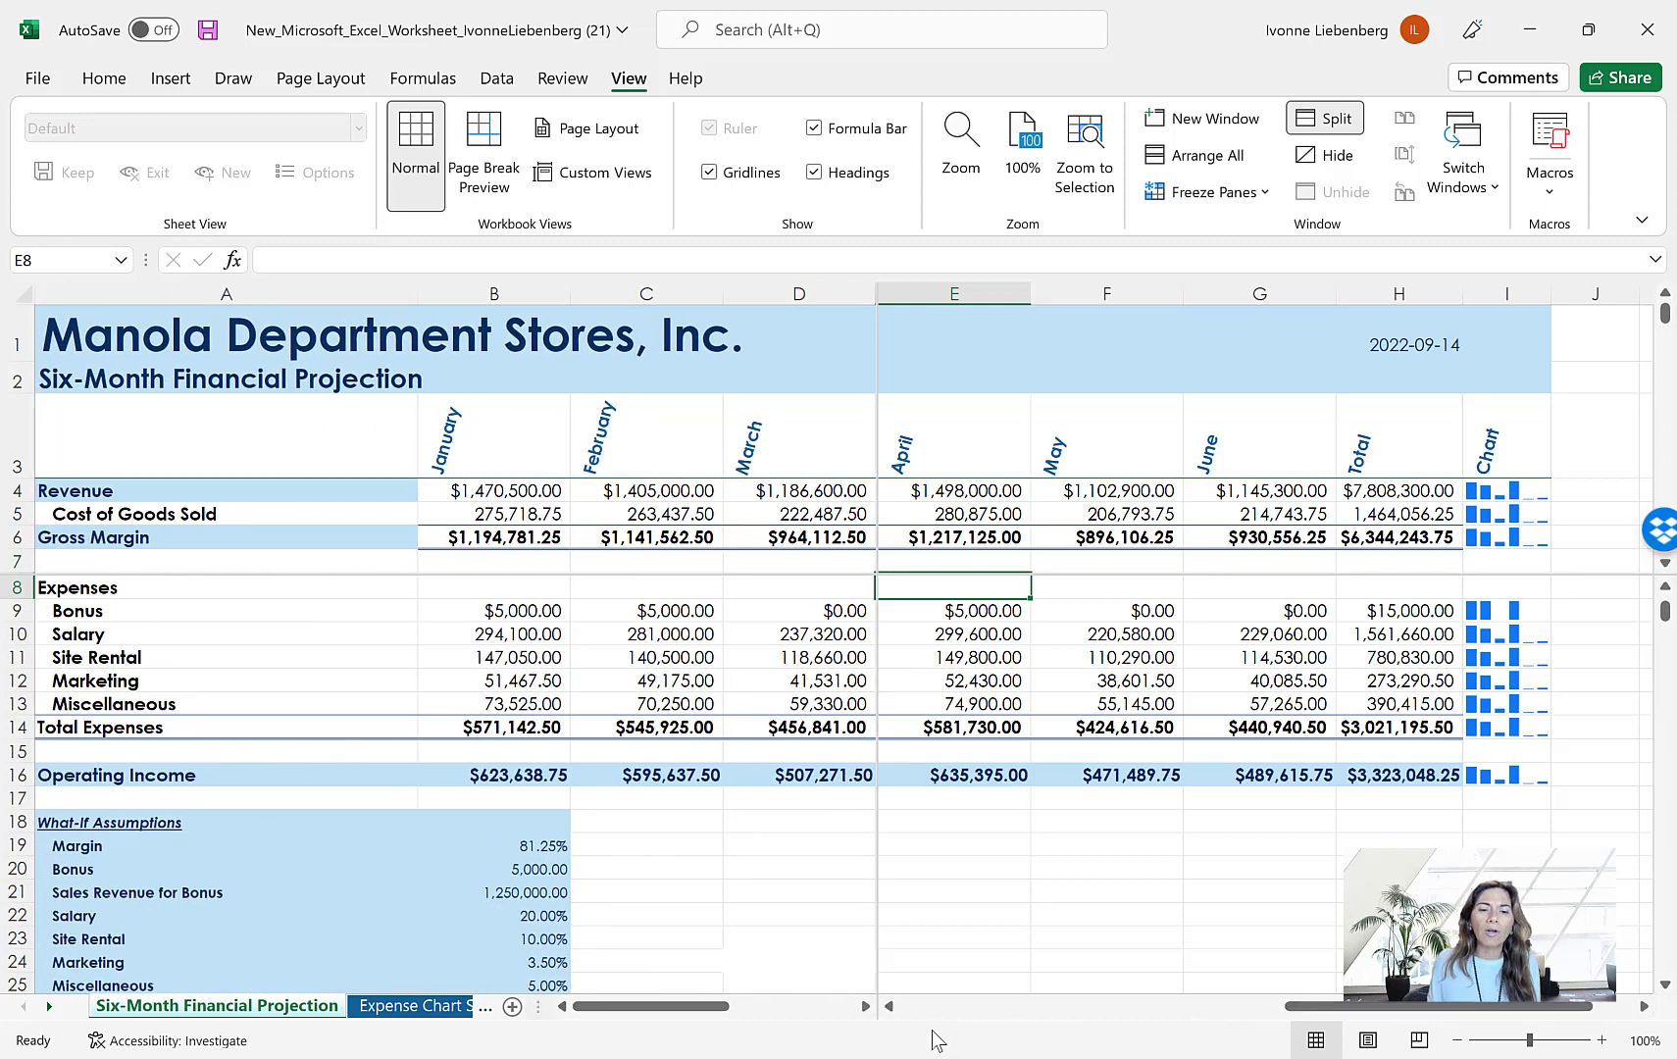
{"action": "left_click", "coordinate": [888, 1008]}
{"action": "left_click", "coordinate": [889, 1008]}
{"action": "left_click", "coordinate": [889, 1008]}
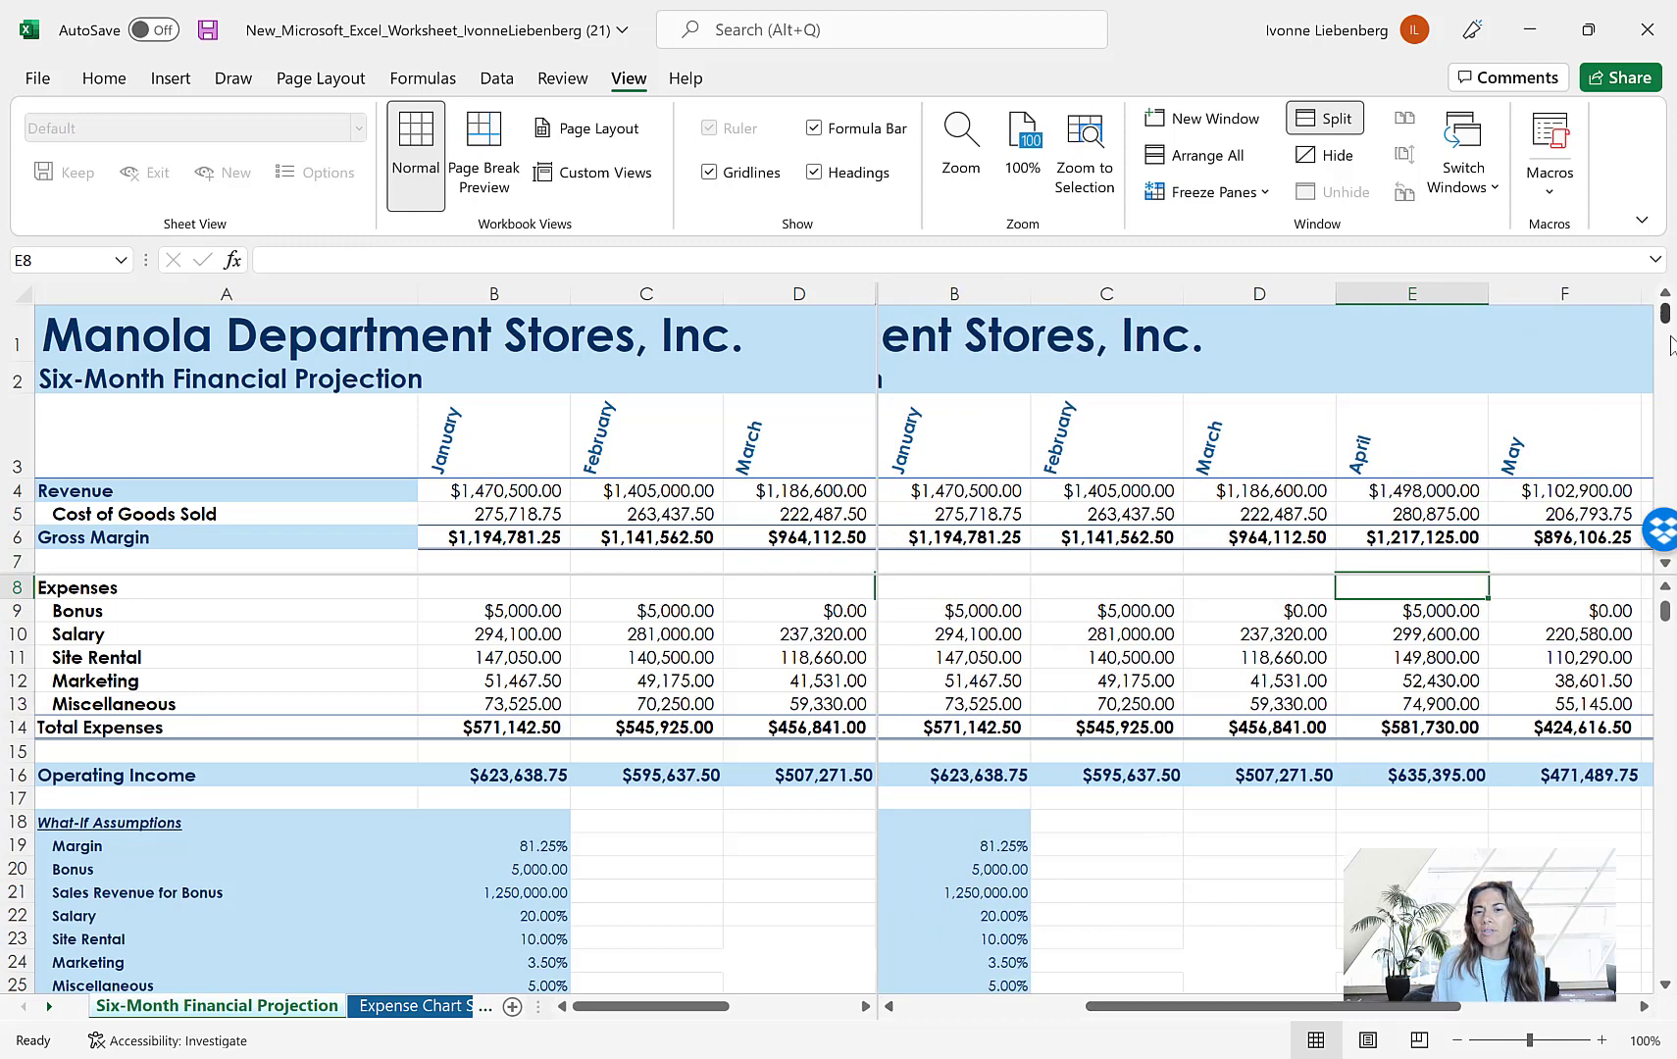
{"action": "left_click", "coordinate": [1666, 564]}
{"action": "left_click", "coordinate": [1666, 564]}
{"action": "left_click", "coordinate": [1666, 564]}
{"action": "left_click", "coordinate": [1666, 564]}
{"action": "left_click", "coordinate": [1667, 564]}
{"action": "left_click", "coordinate": [1667, 564]}
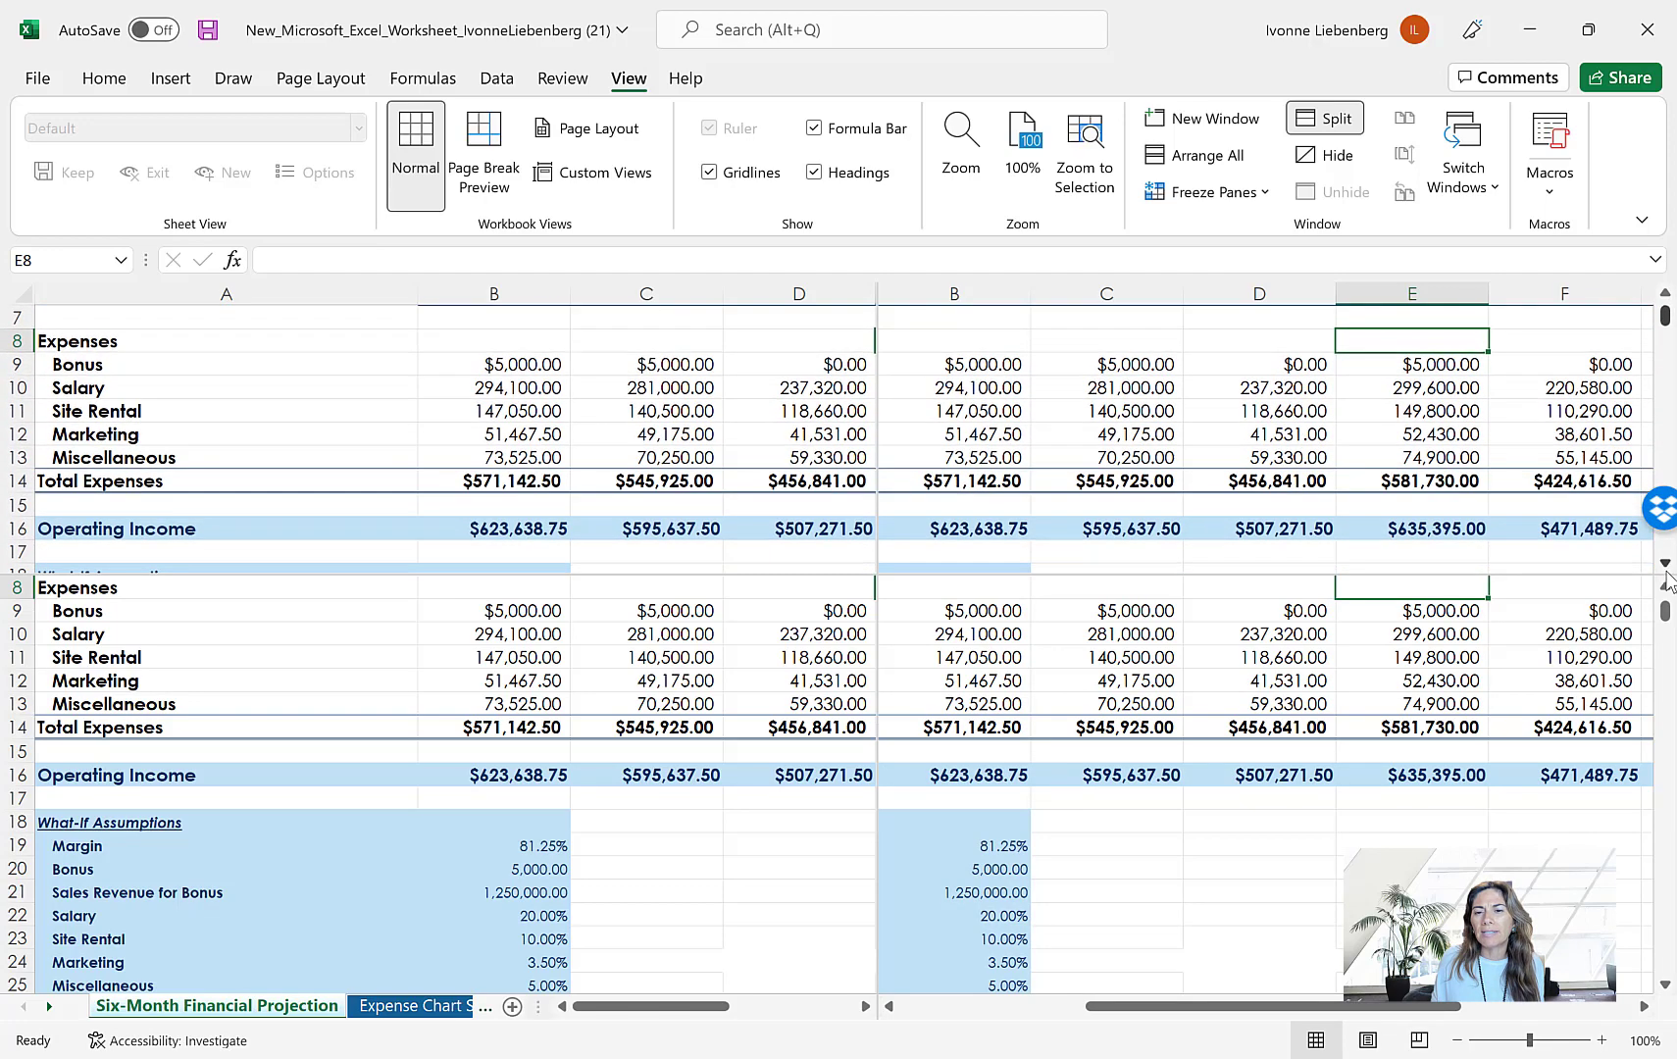
{"action": "left_click", "coordinate": [1665, 984]}
{"action": "left_click", "coordinate": [1665, 984]}
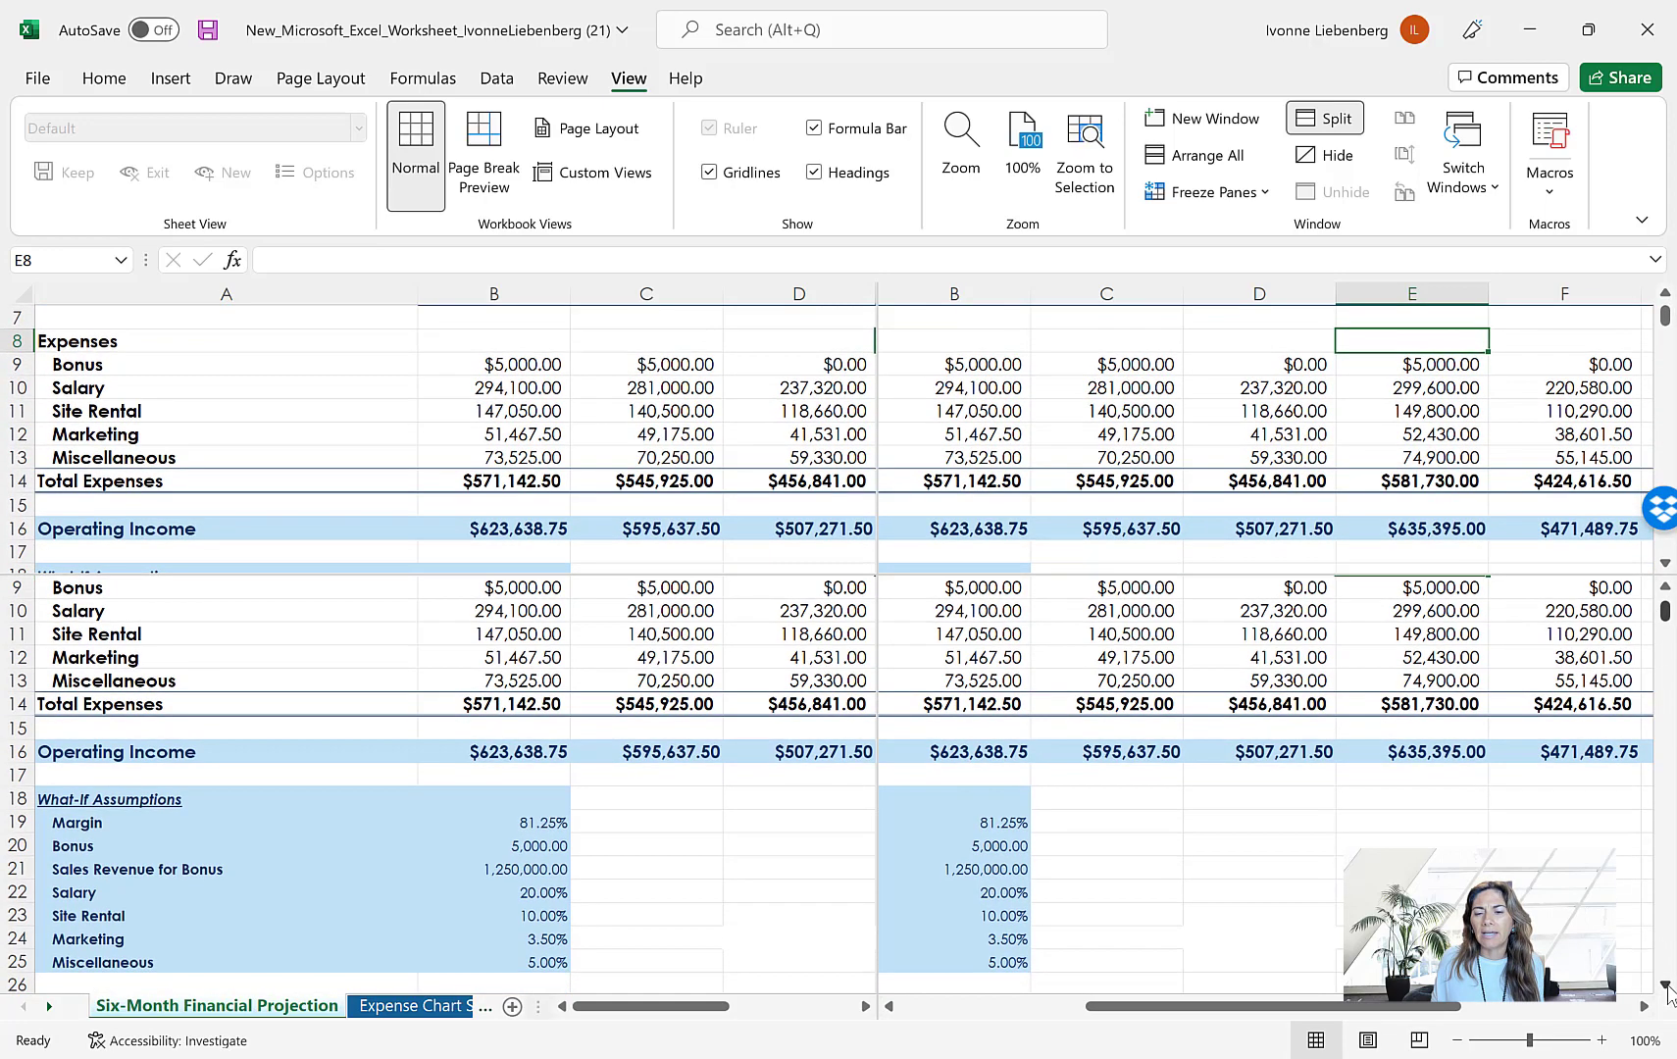
{"action": "left_click", "coordinate": [1666, 984]}
{"action": "left_click", "coordinate": [1666, 984]}
{"action": "left_click", "coordinate": [1666, 984]}
{"action": "left_click", "coordinate": [1665, 984]}
{"action": "scroll", "coordinate": [1648, 925], "scroll_direction": "up", "scroll_amount": 4}
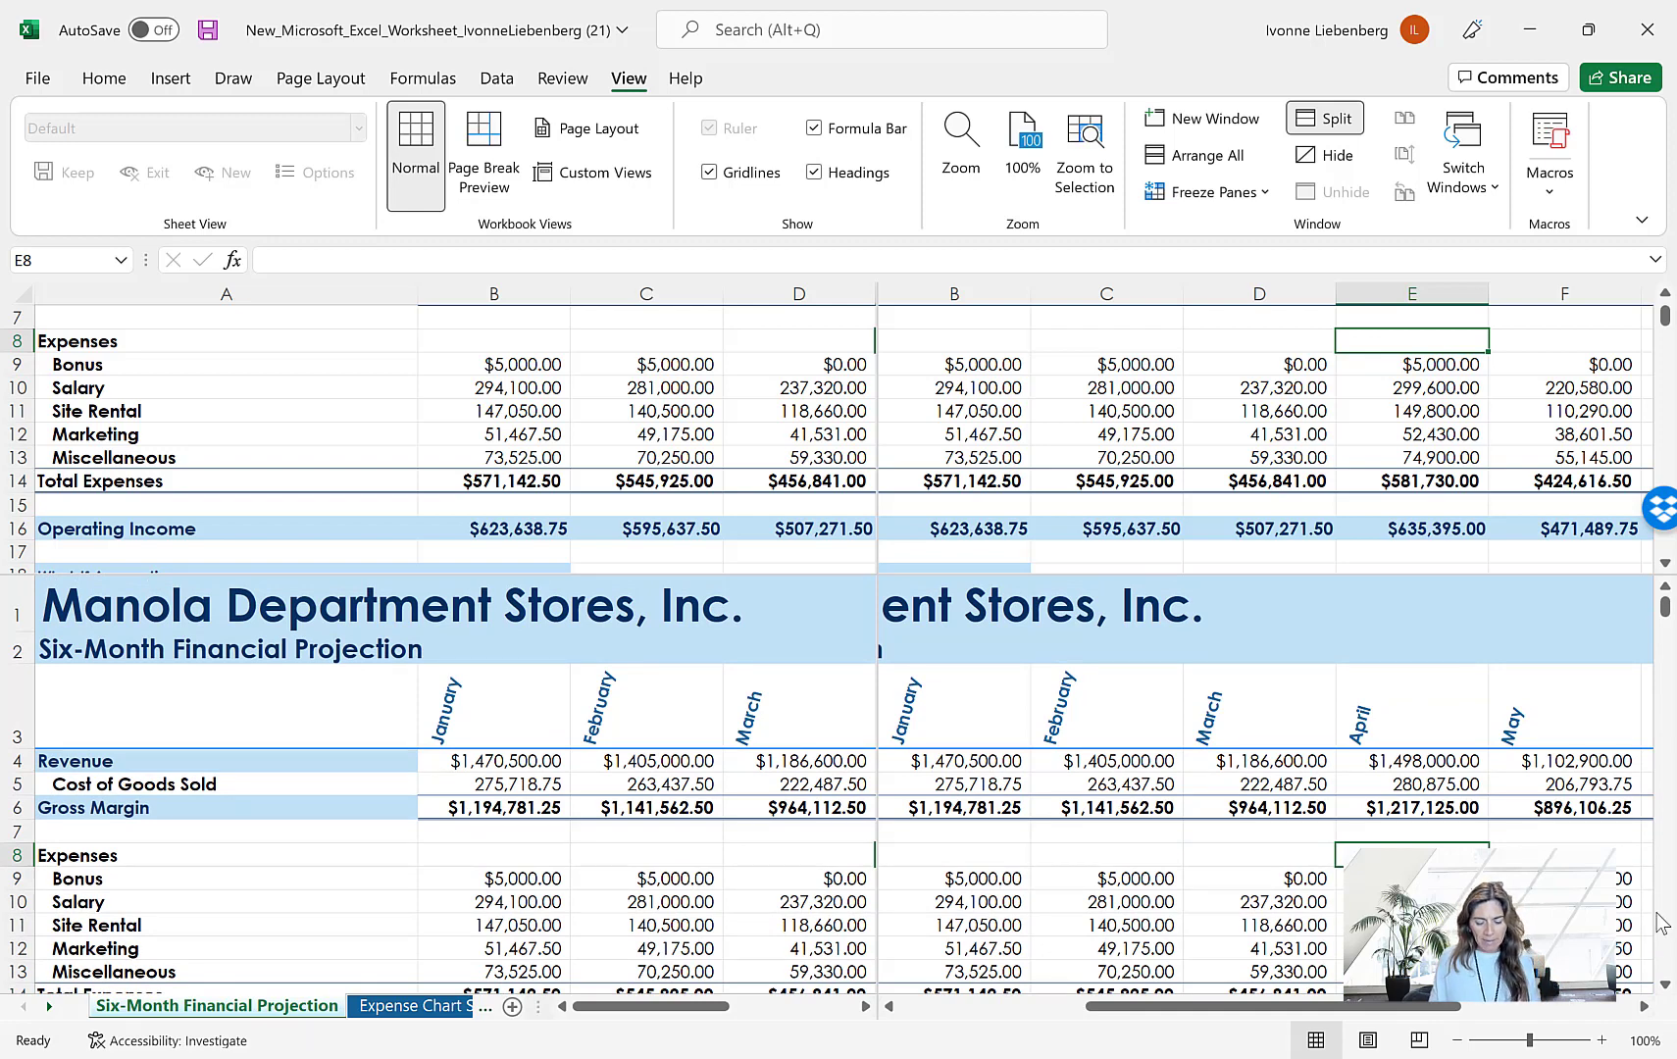
Remove the window split and return to the beginning of the projection sheet
{"action": "left_click", "coordinate": [1329, 120]}
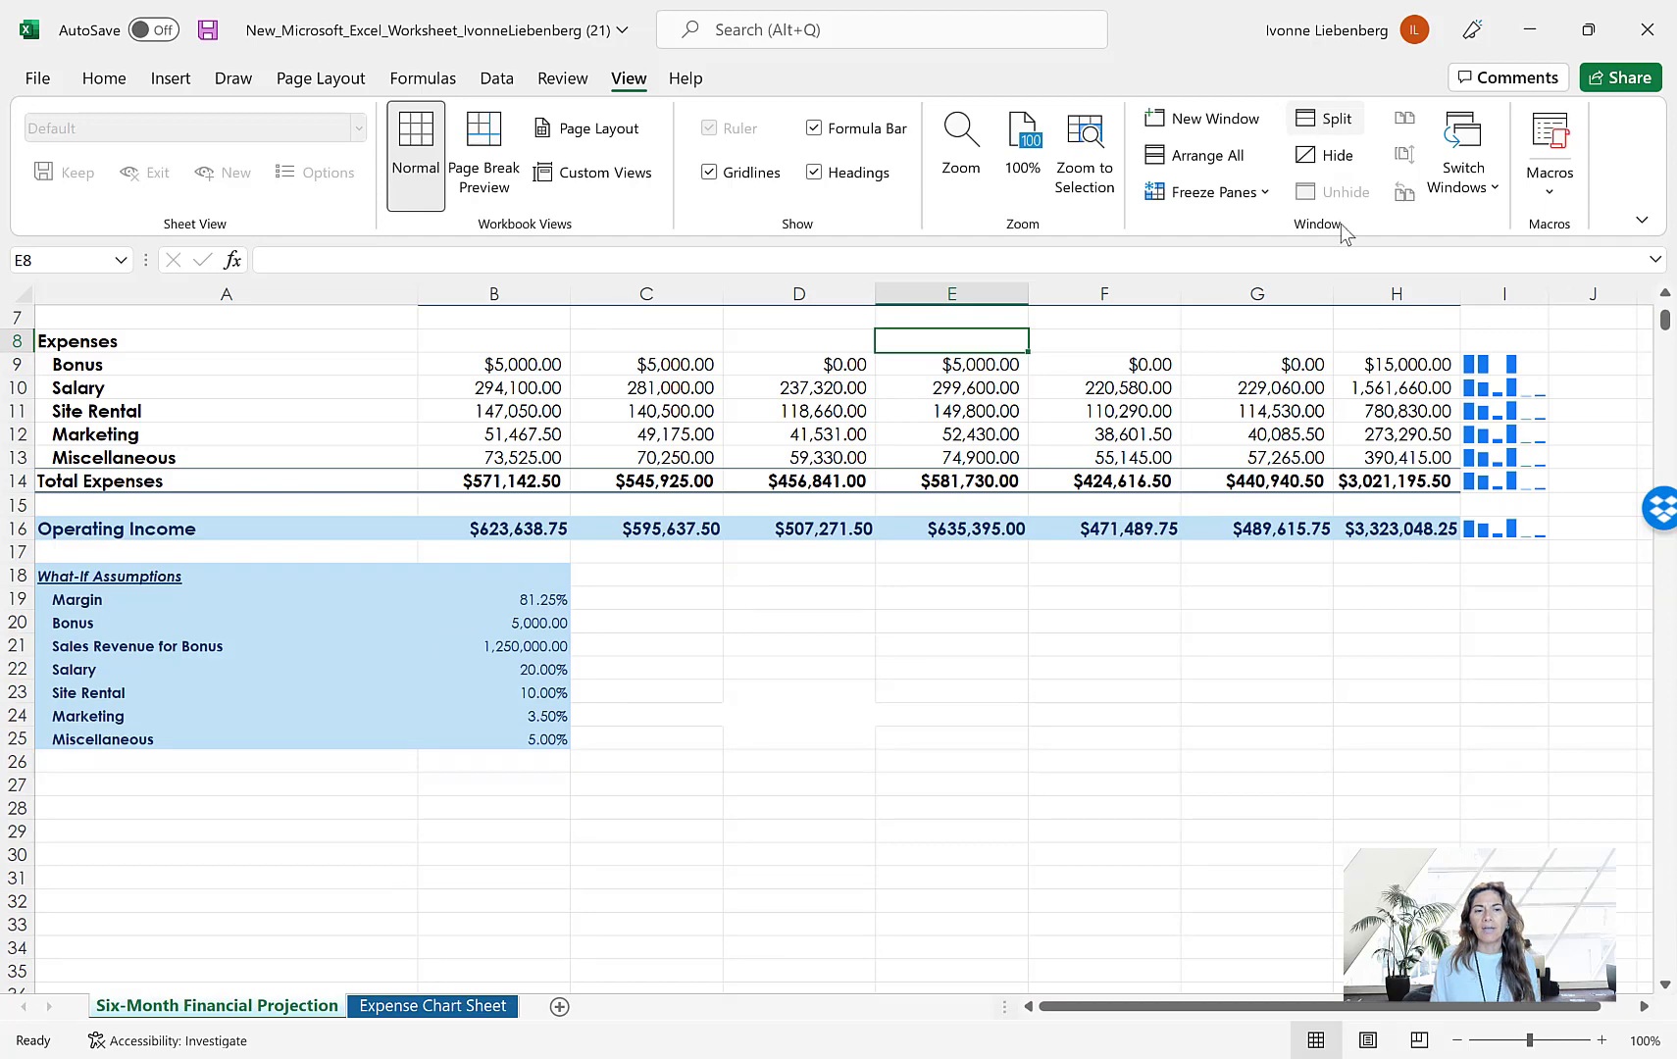
{"action": "scroll", "coordinate": [1378, 670], "scroll_direction": "up", "scroll_amount": 2}
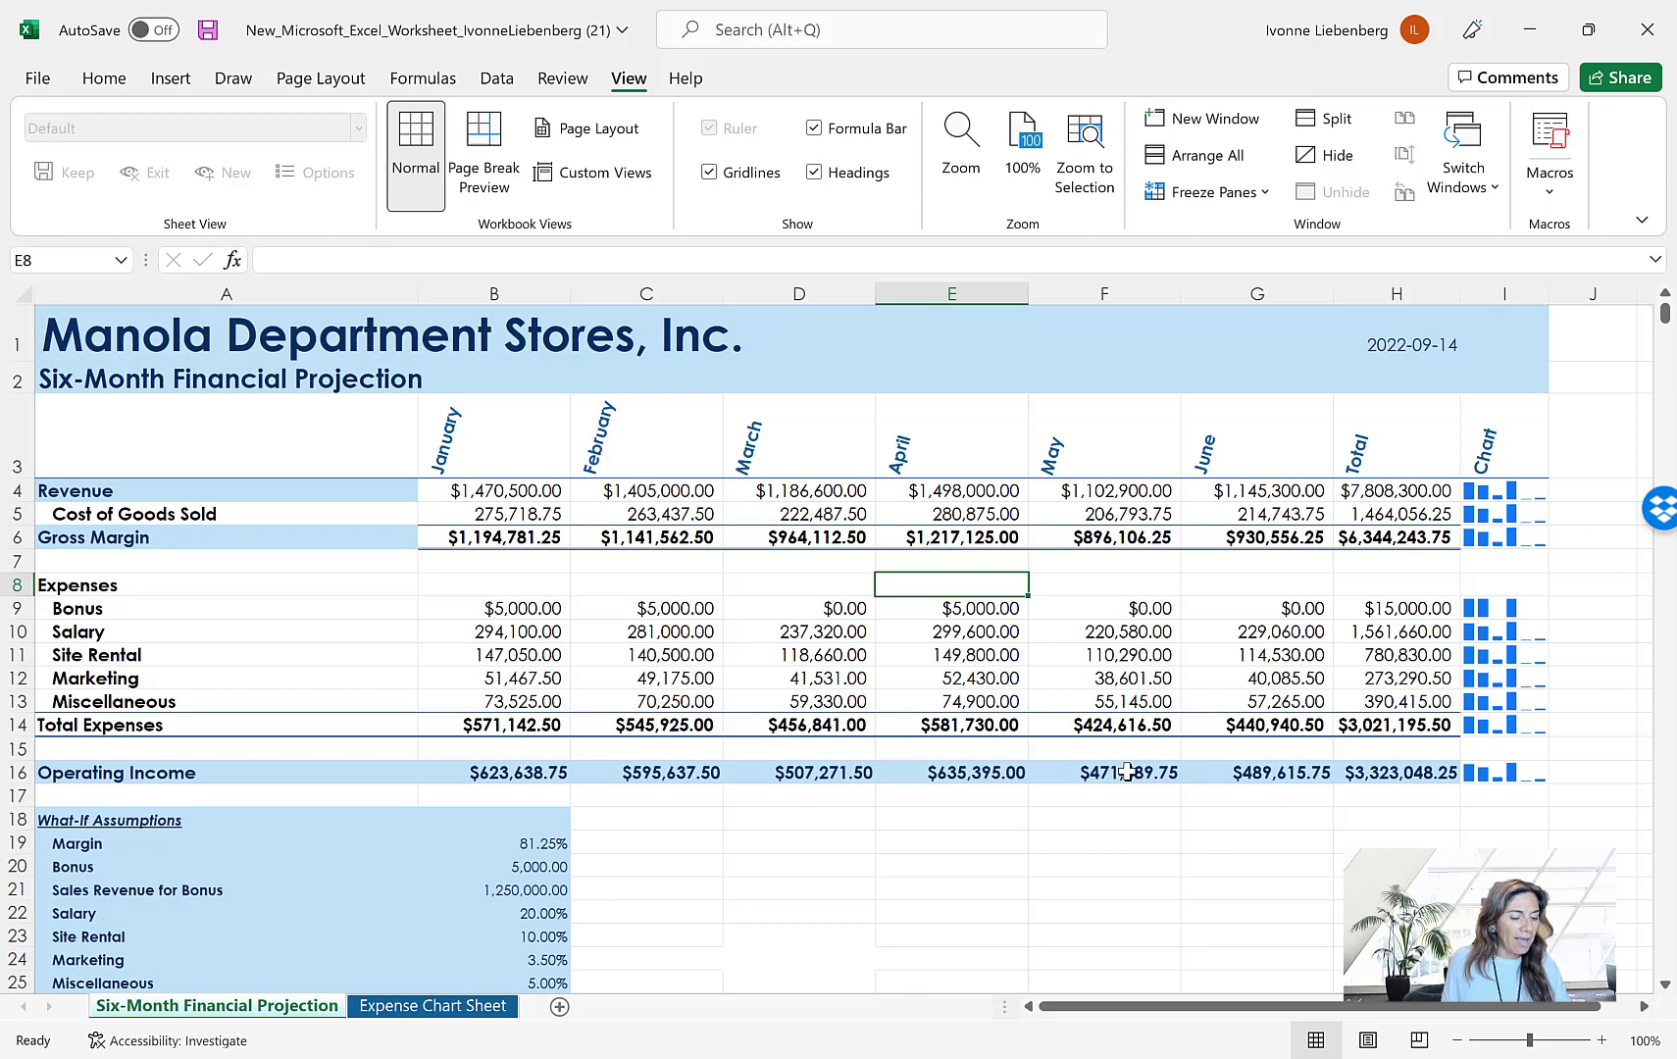
With row 3 as the first visible row, freeze the panes at cell B4
{"action": "scroll", "coordinate": [1128, 771], "scroll_direction": "down", "scroll_amount": 1}
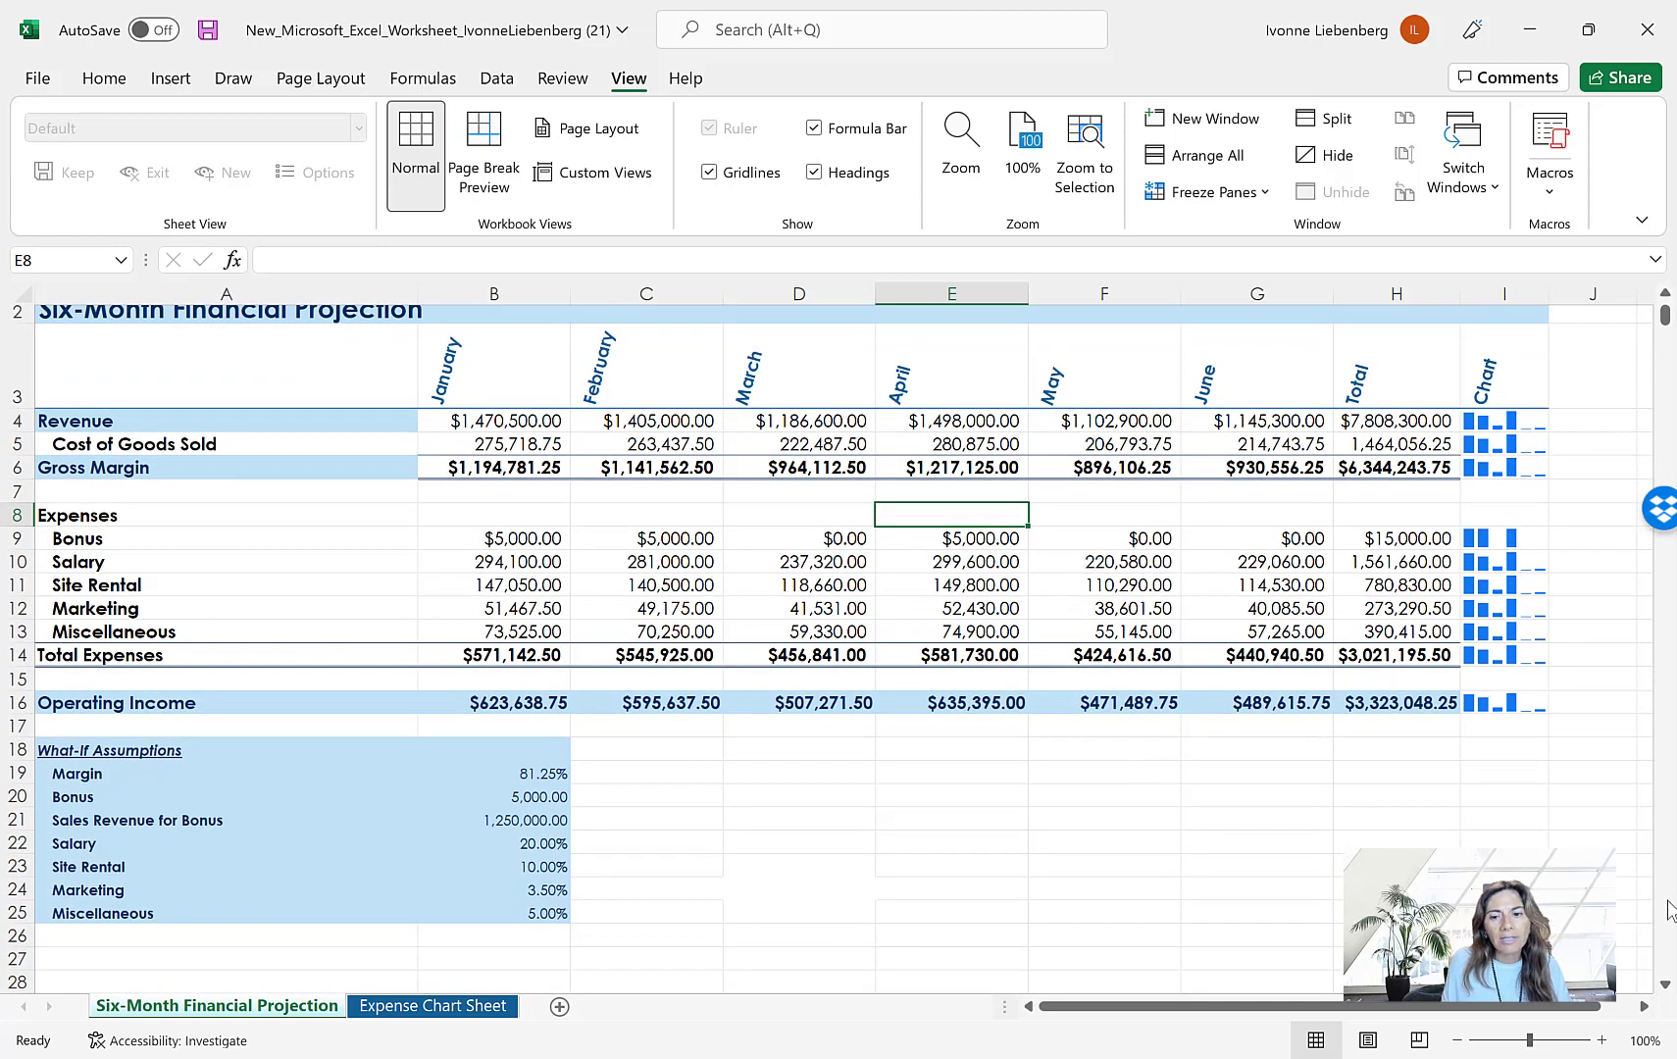
{"action": "left_click", "coordinate": [1666, 984]}
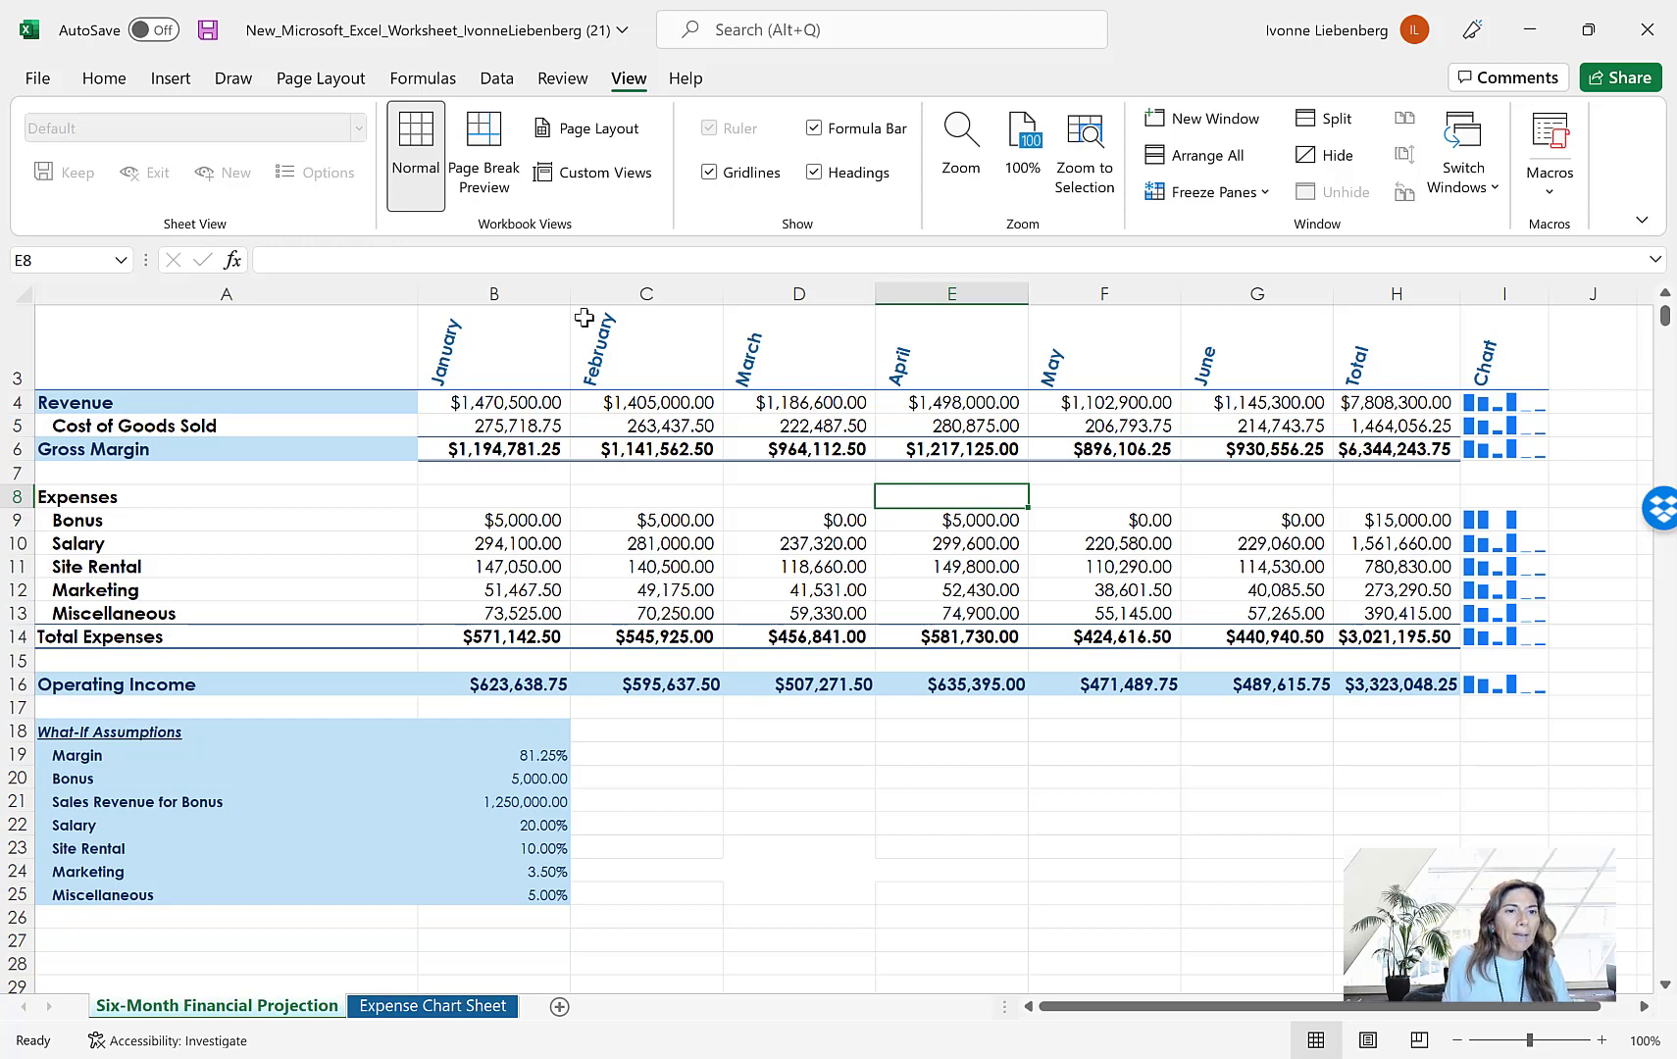
{"action": "left_click", "coordinate": [517, 402]}
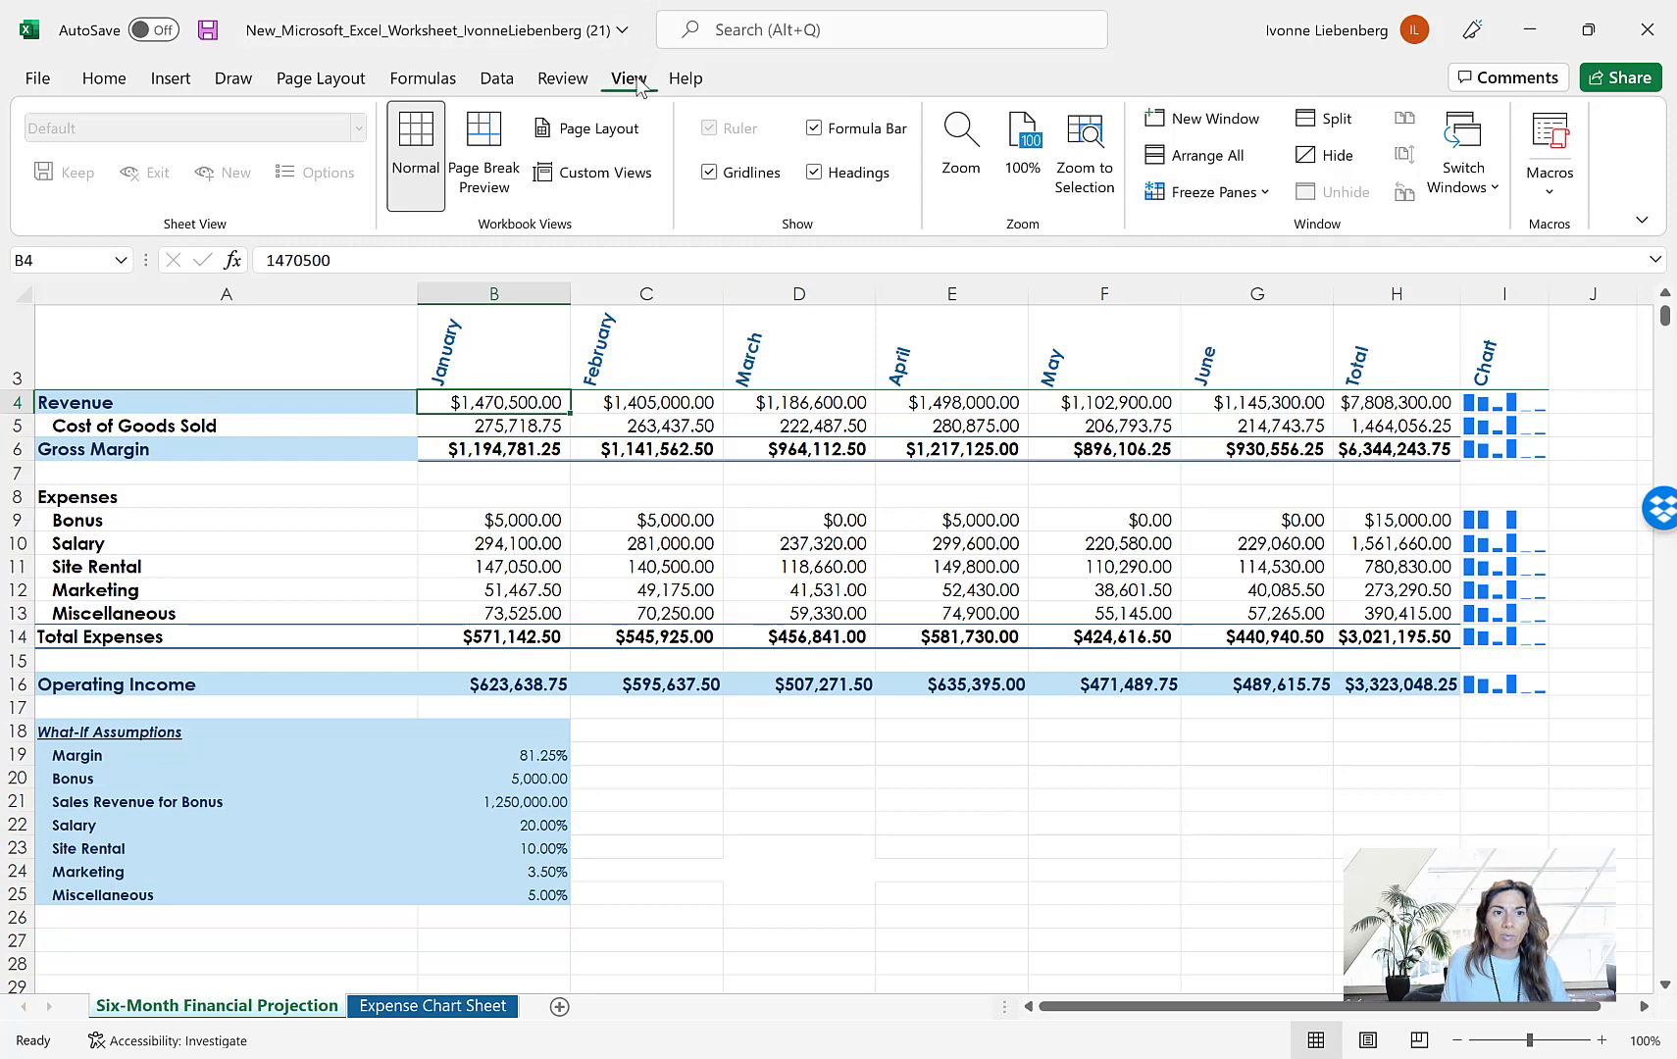
{"action": "left_click", "coordinate": [1195, 199]}
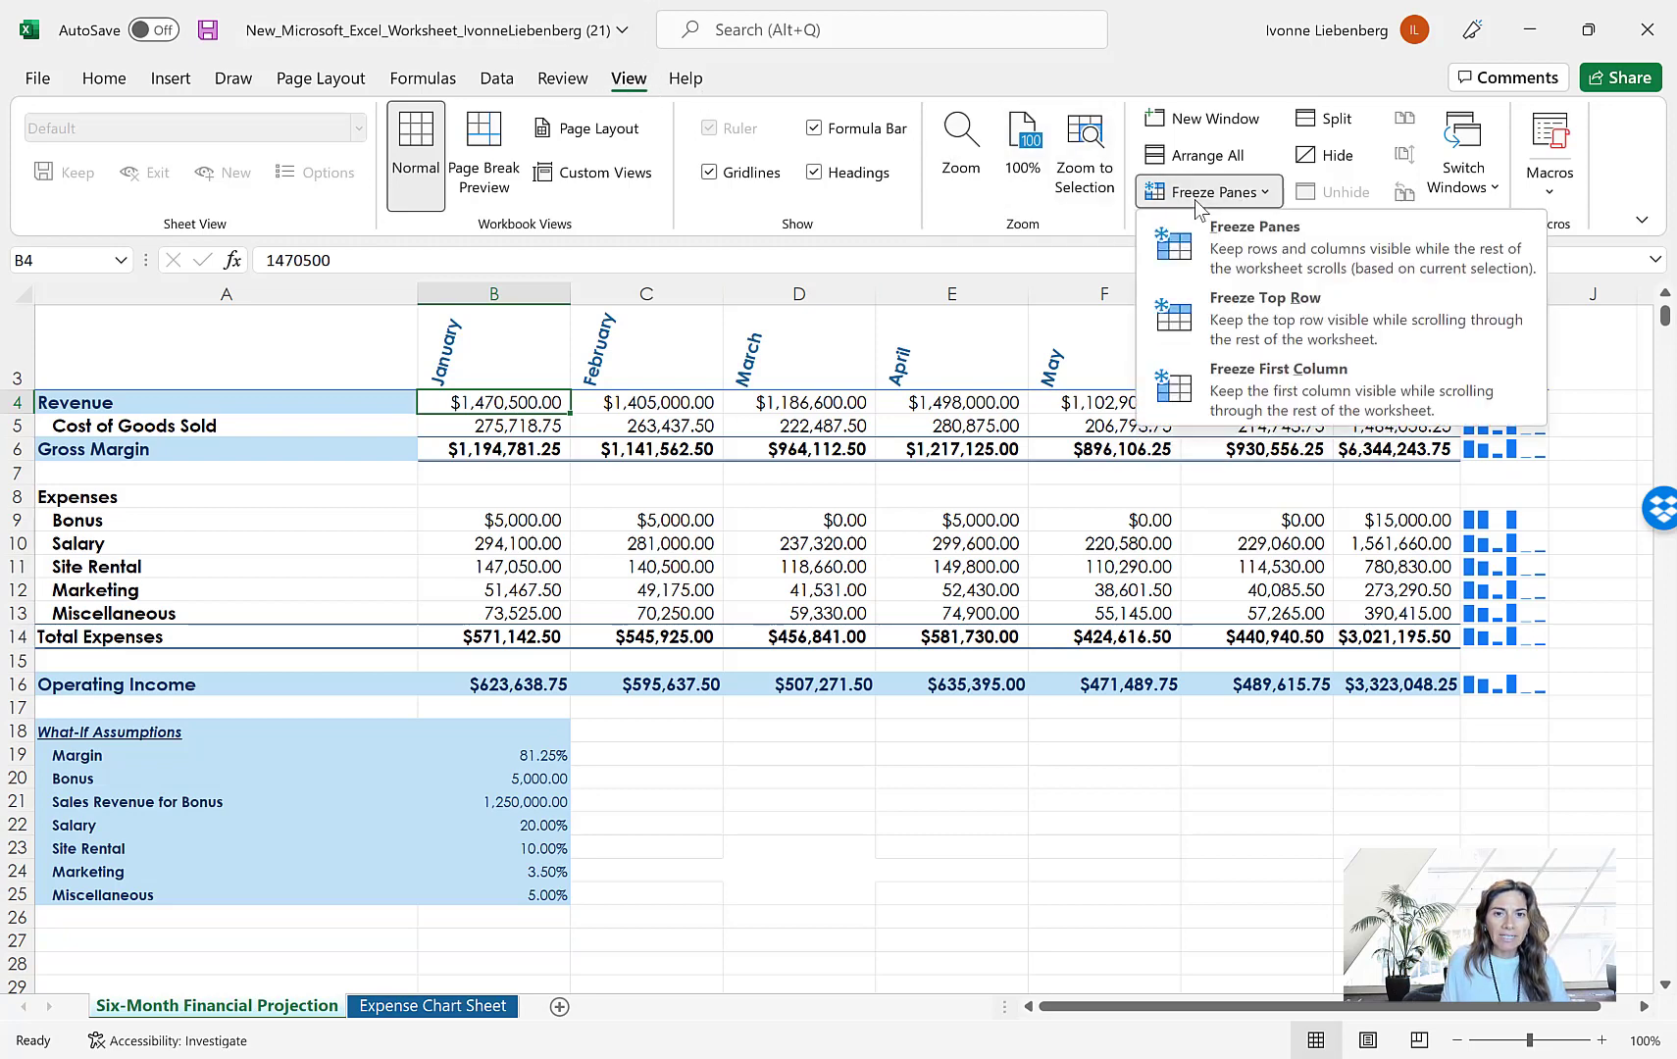
{"action": "left_click", "coordinate": [1256, 245]}
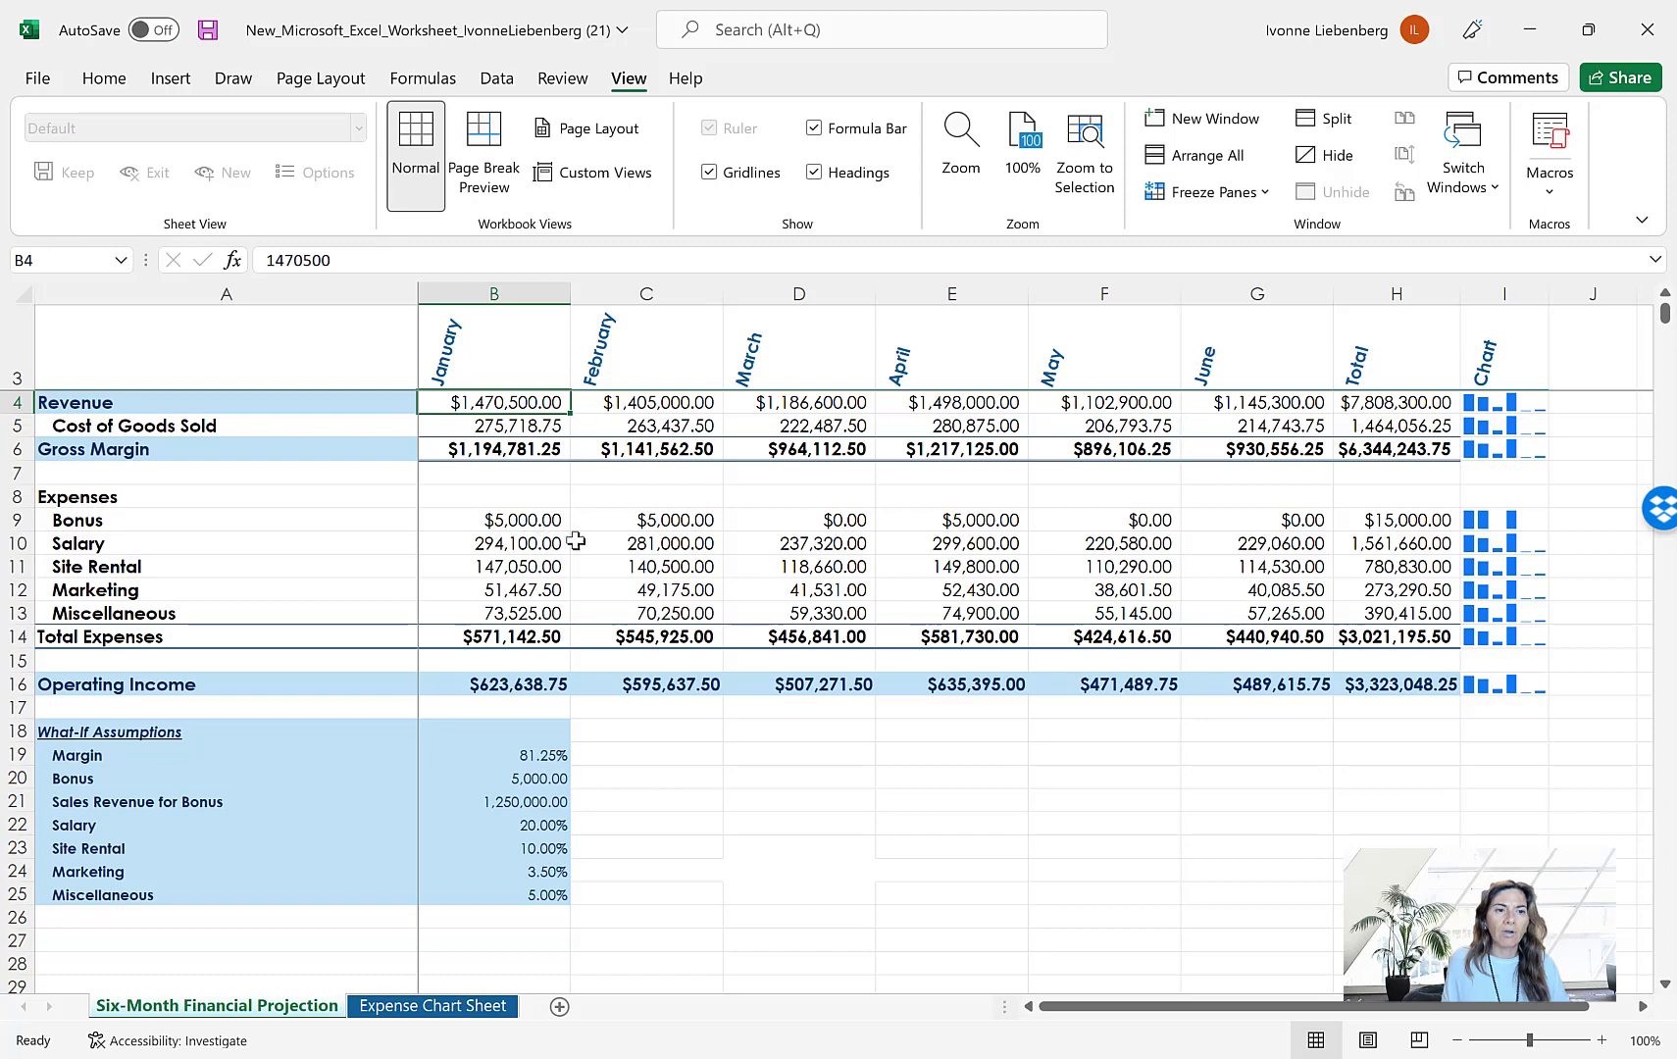
Check how the month headings and the row labels in column A behave across the sheet's lower rows and rightmost columns
{"action": "scroll", "coordinate": [746, 577], "scroll_direction": "down", "scroll_amount": 2}
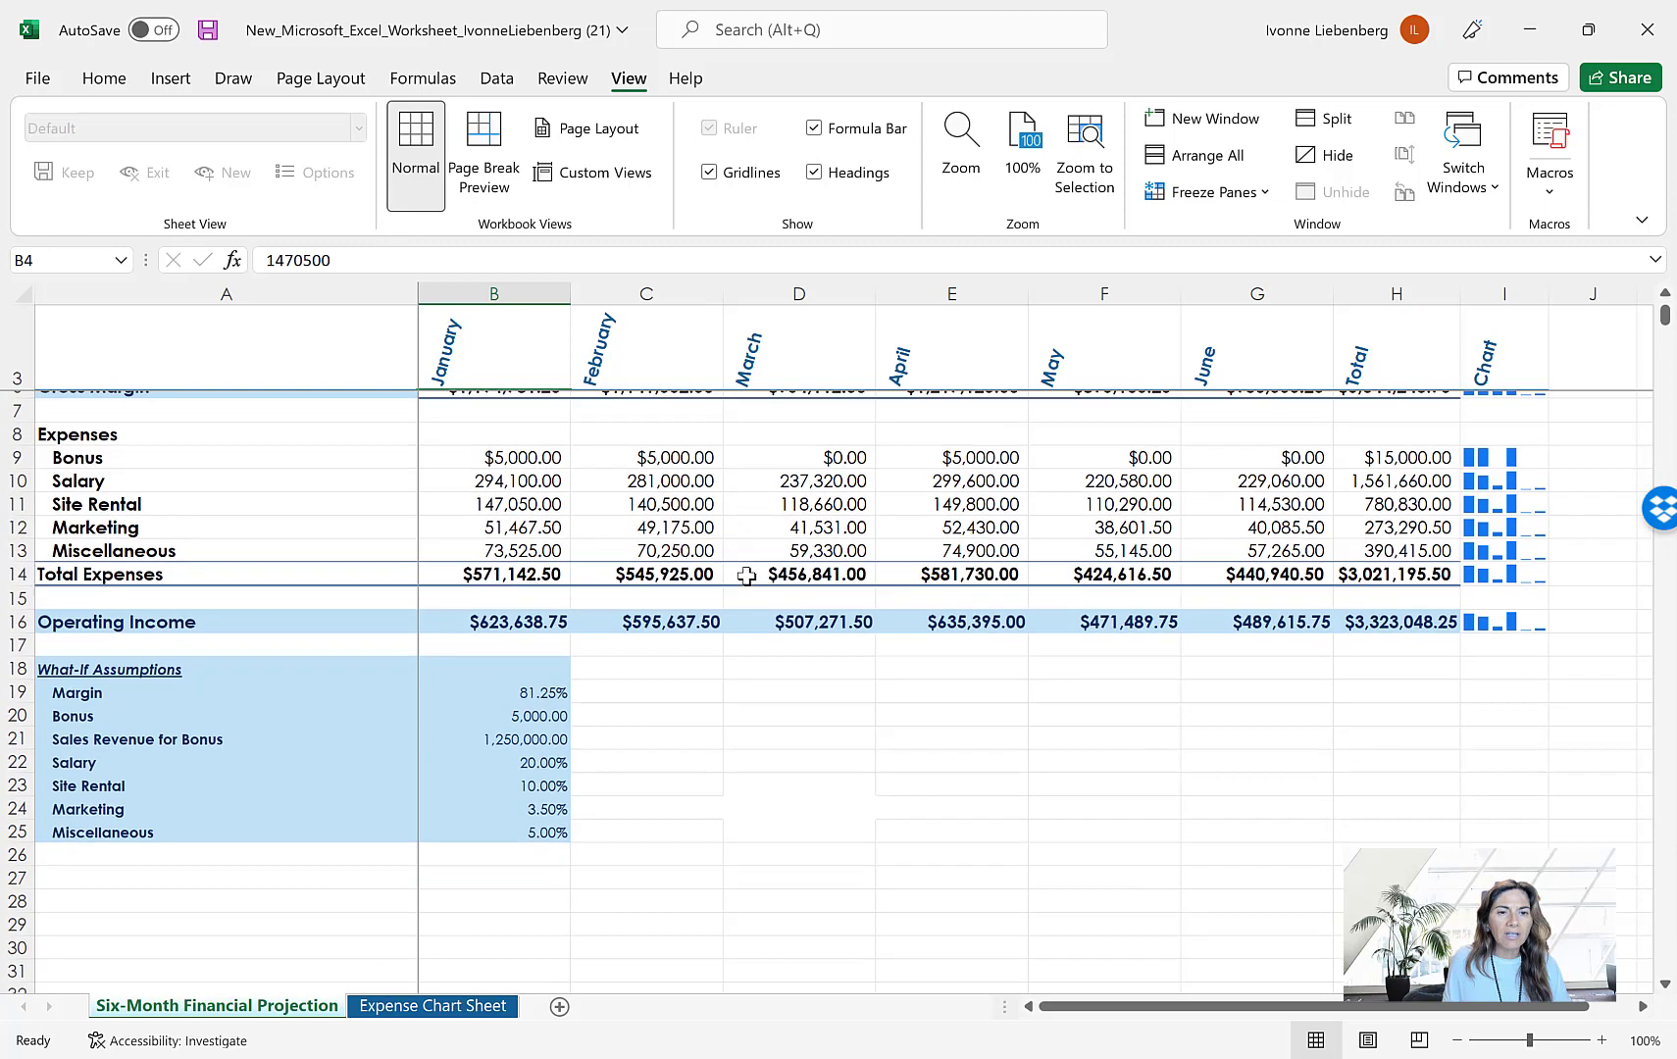
{"action": "scroll", "coordinate": [746, 576], "scroll_direction": "down", "scroll_amount": 2}
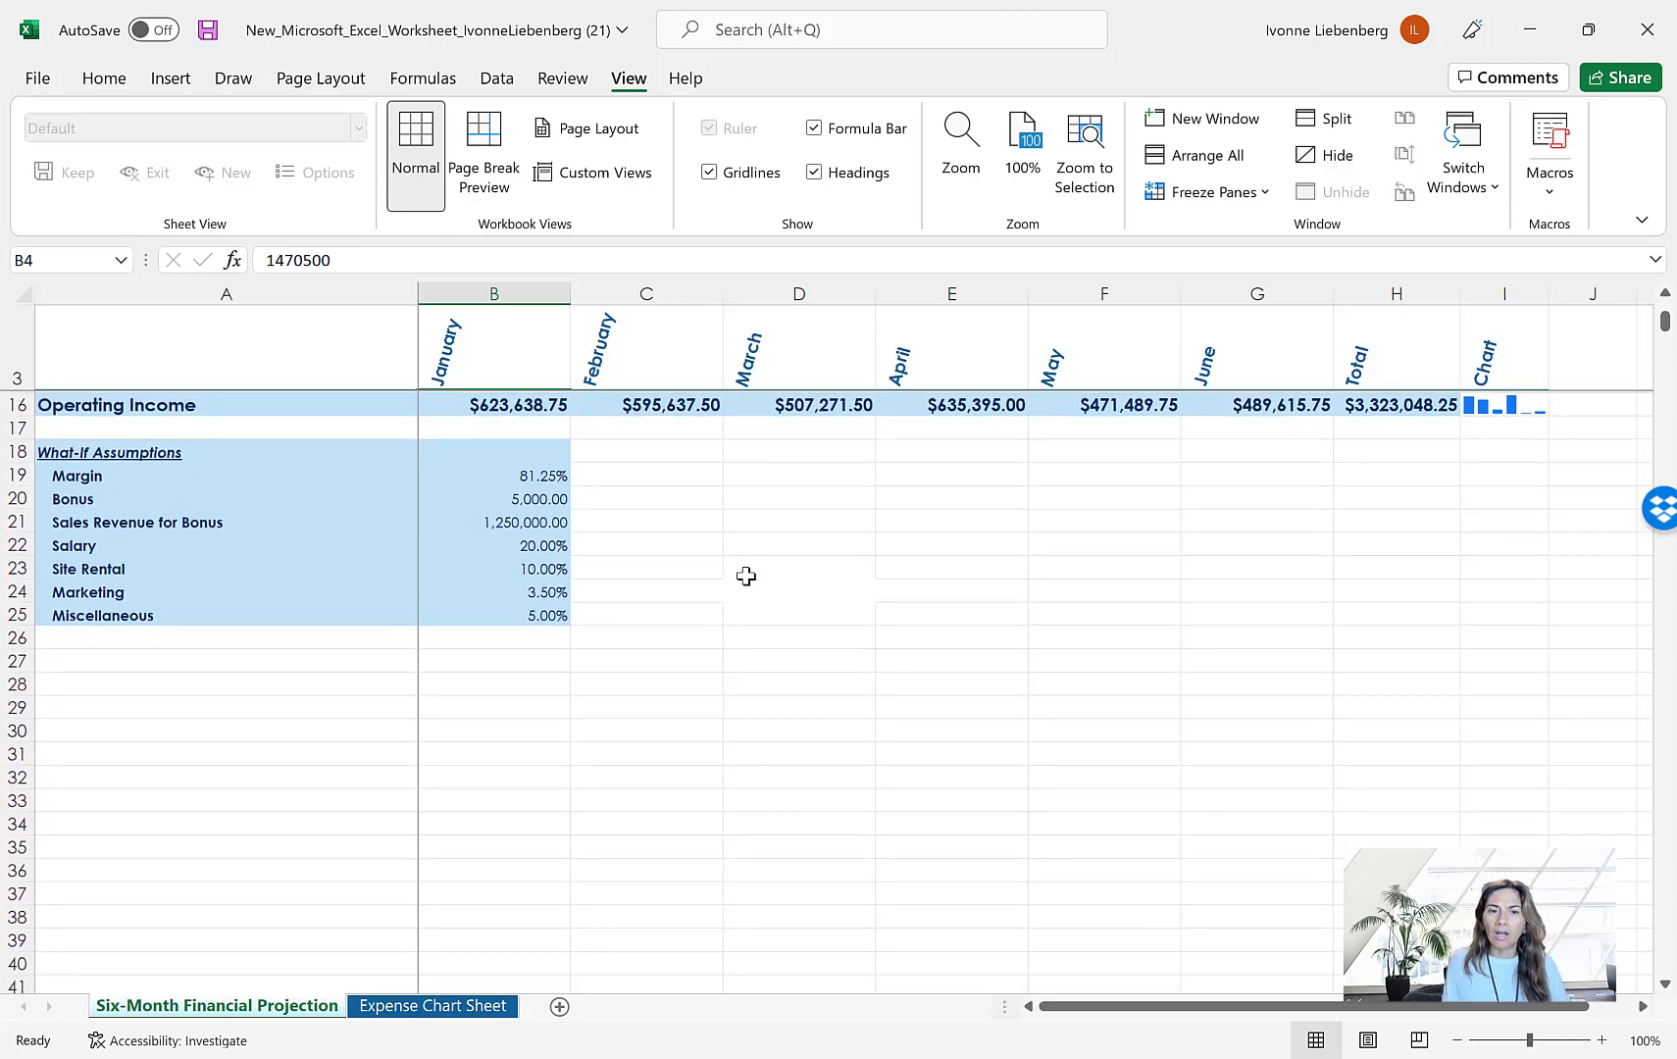
{"action": "scroll", "coordinate": [746, 577], "scroll_direction": "up", "scroll_amount": 4}
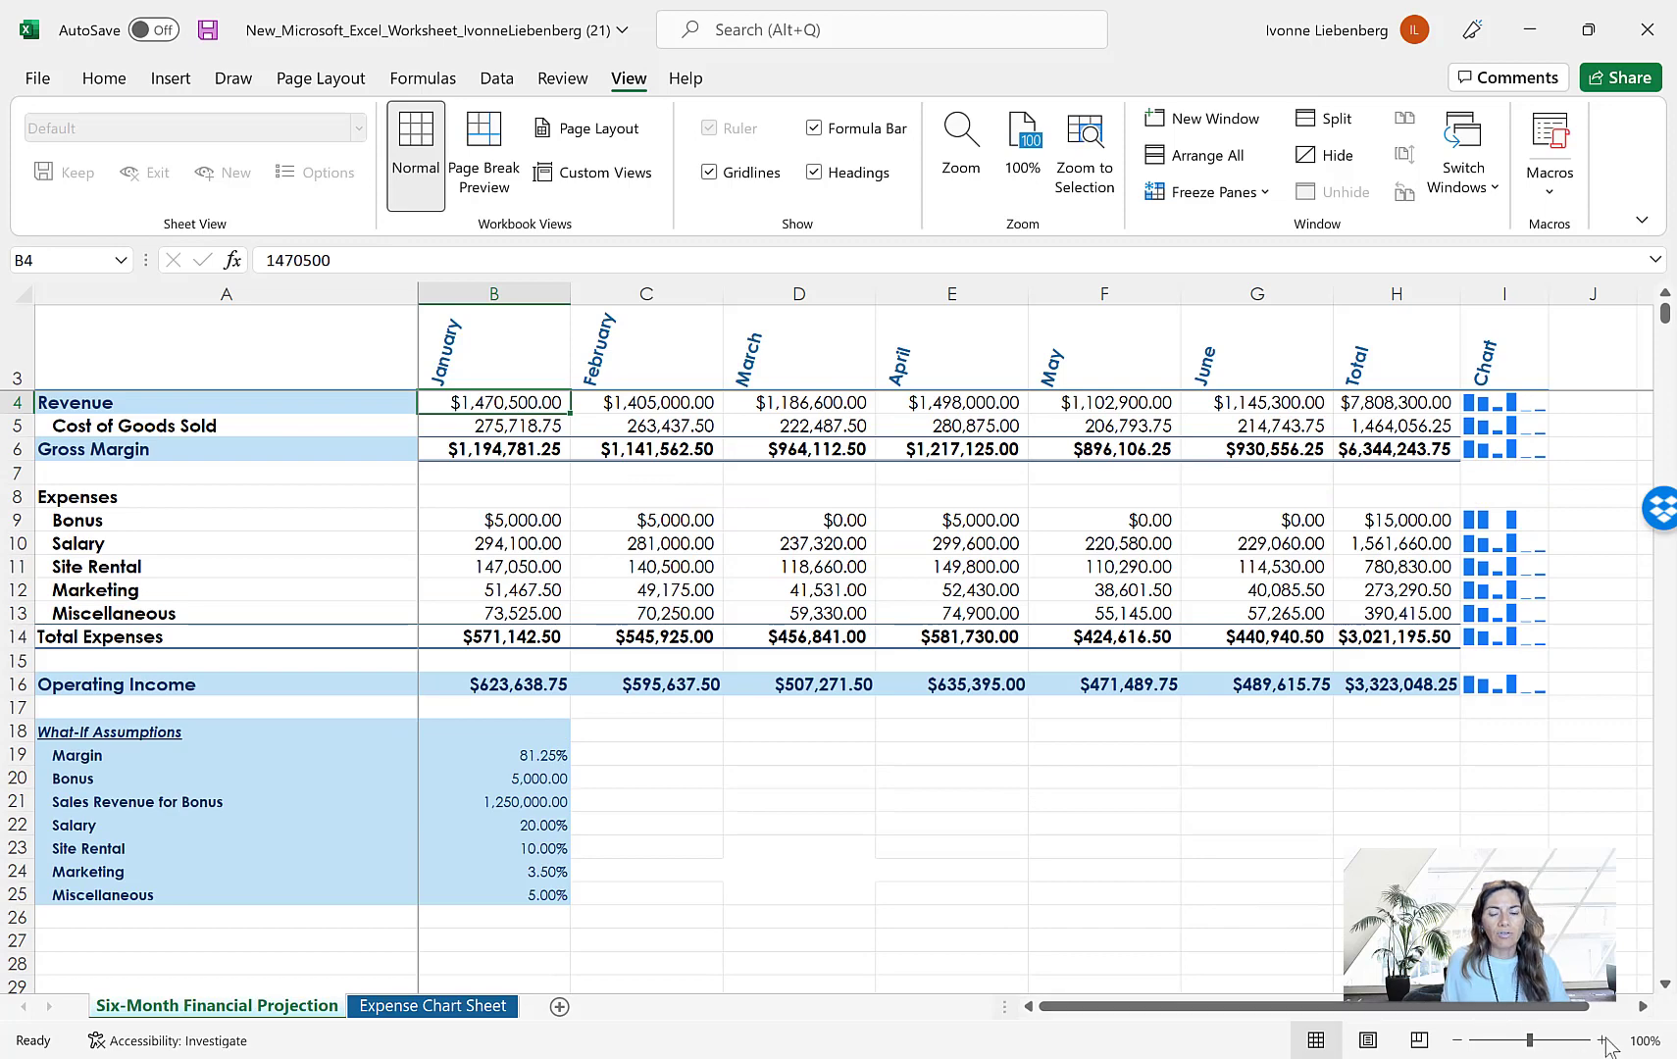
{"action": "left_click", "coordinate": [1642, 1007]}
{"action": "left_click", "coordinate": [1643, 1007]}
{"action": "left_click", "coordinate": [1643, 1007]}
{"action": "left_click", "coordinate": [1643, 1007]}
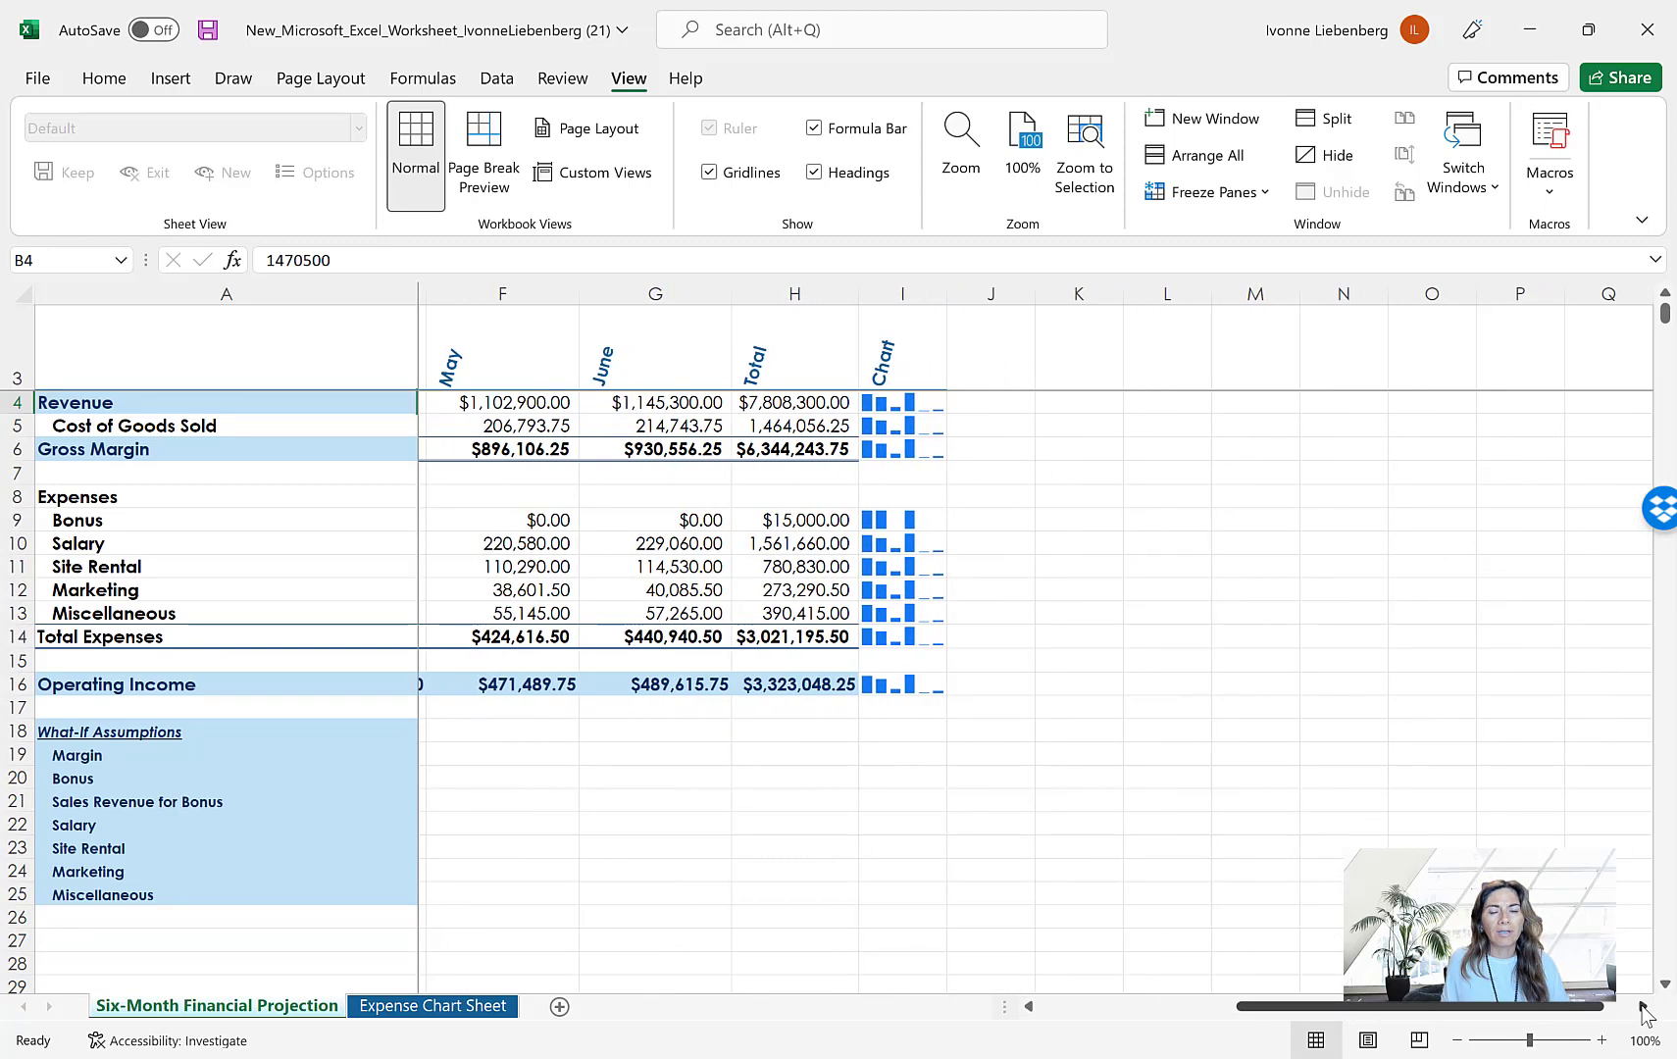
{"action": "left_click", "coordinate": [1643, 1008]}
{"action": "left_click", "coordinate": [1643, 1007]}
{"action": "left_click", "coordinate": [1643, 1008]}
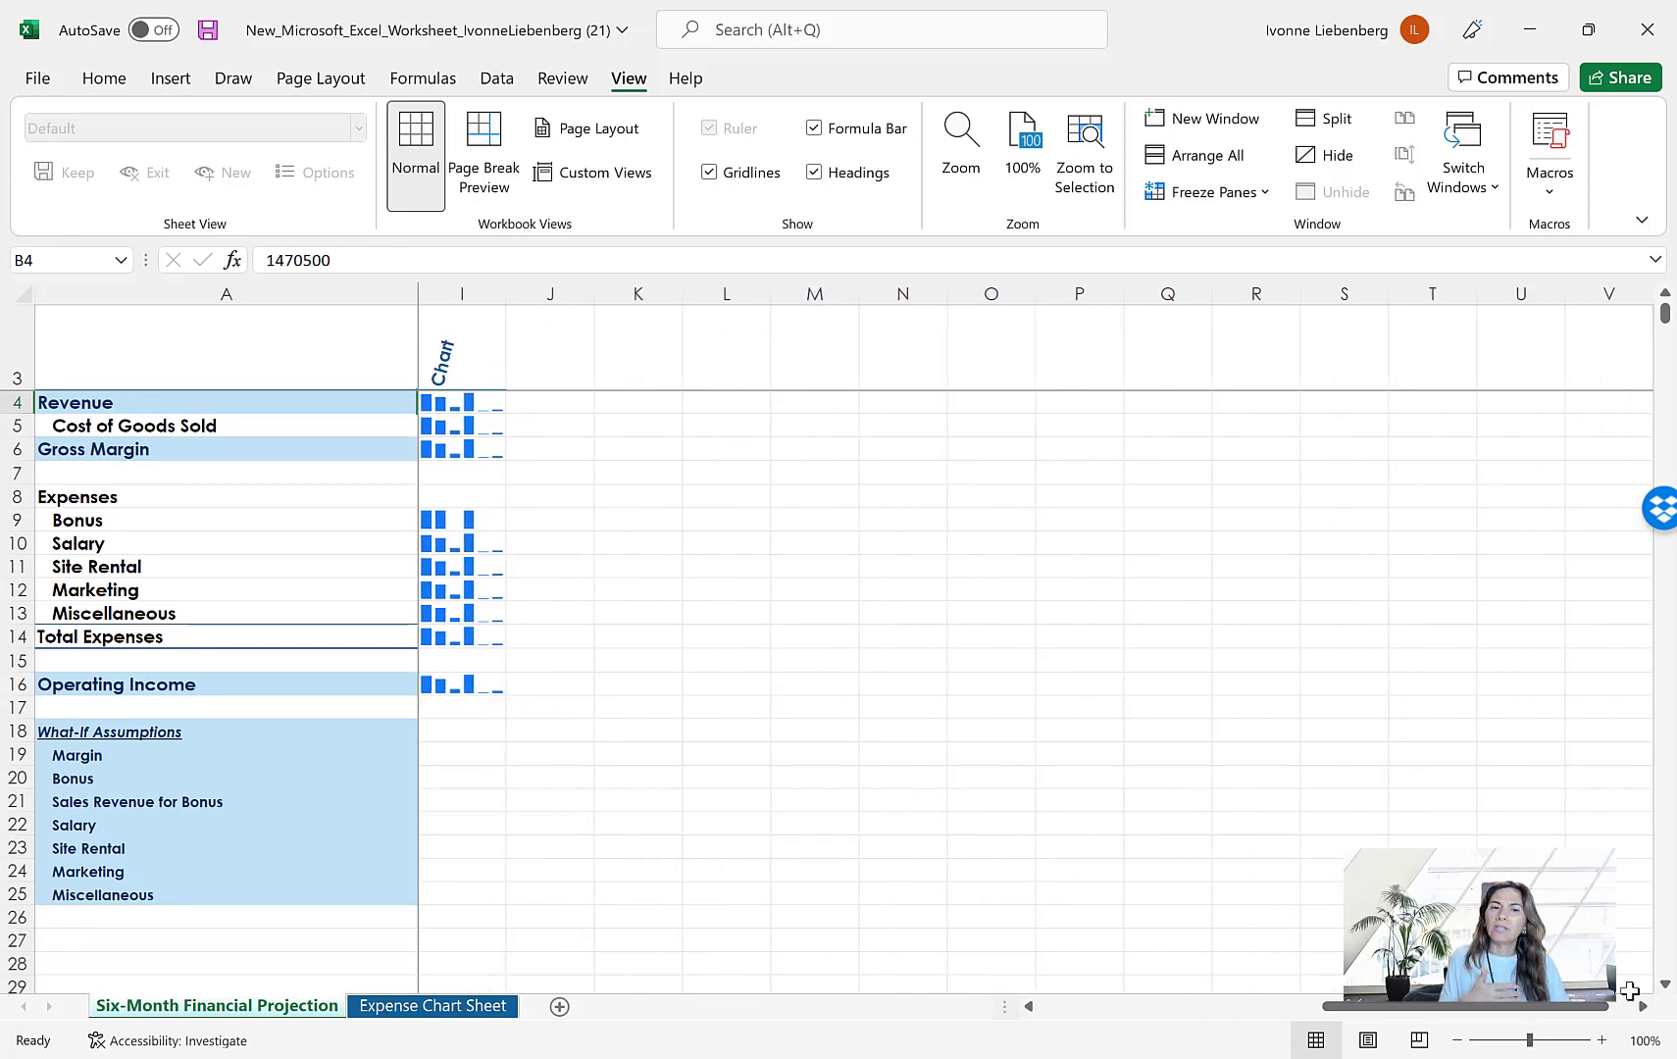
{"action": "left_click", "coordinate": [1034, 1010]}
{"action": "left_click", "coordinate": [1035, 1009]}
{"action": "left_click", "coordinate": [1035, 1009]}
{"action": "left_click", "coordinate": [1035, 1009]}
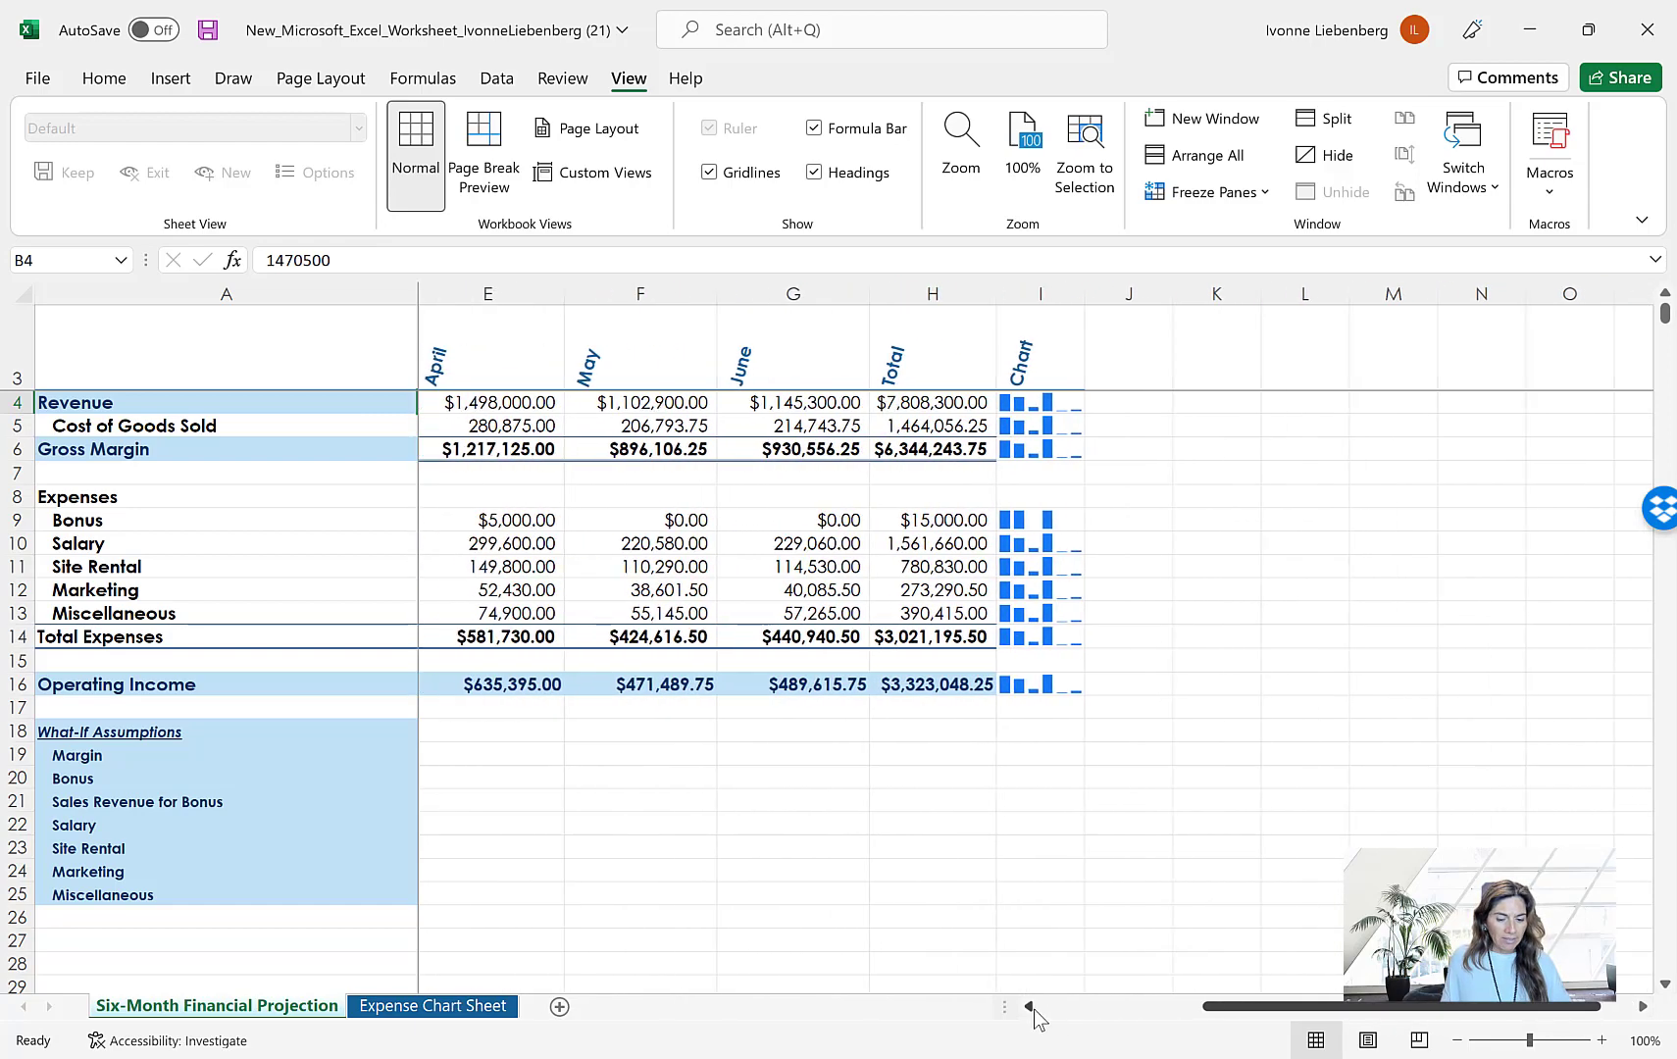
{"action": "left_click", "coordinate": [1035, 1009]}
{"action": "left_click", "coordinate": [1035, 1010]}
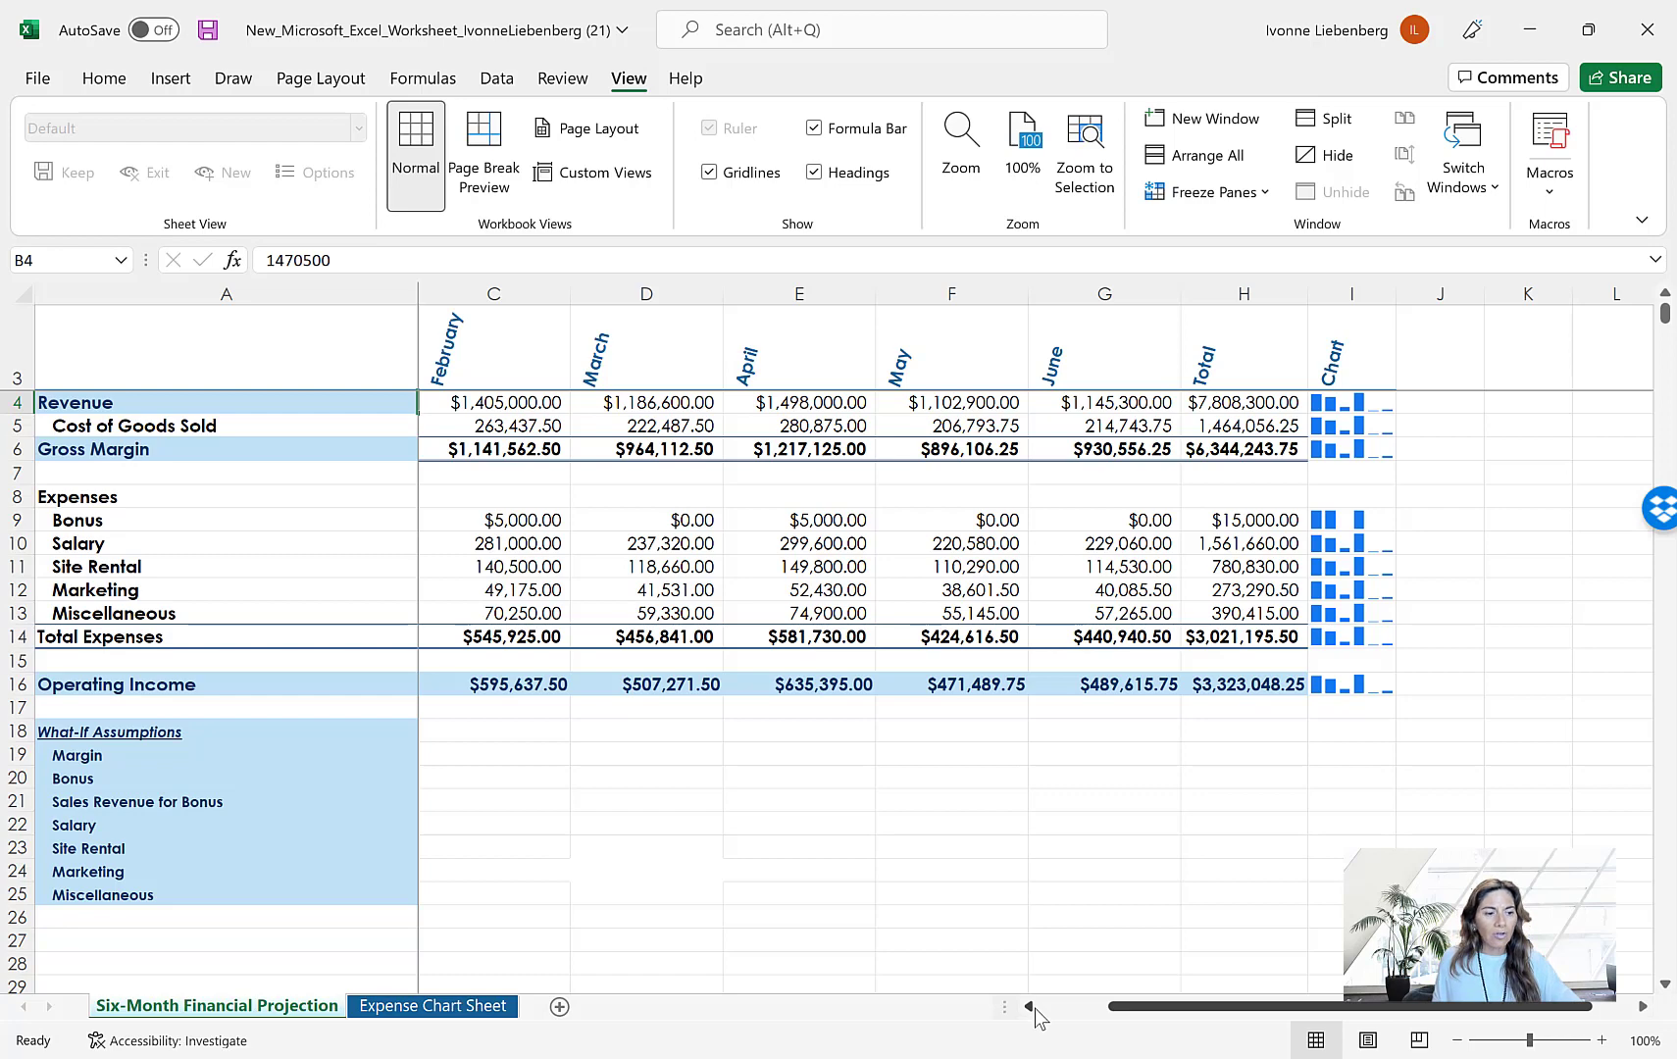
{"action": "left_click", "coordinate": [1029, 1006]}
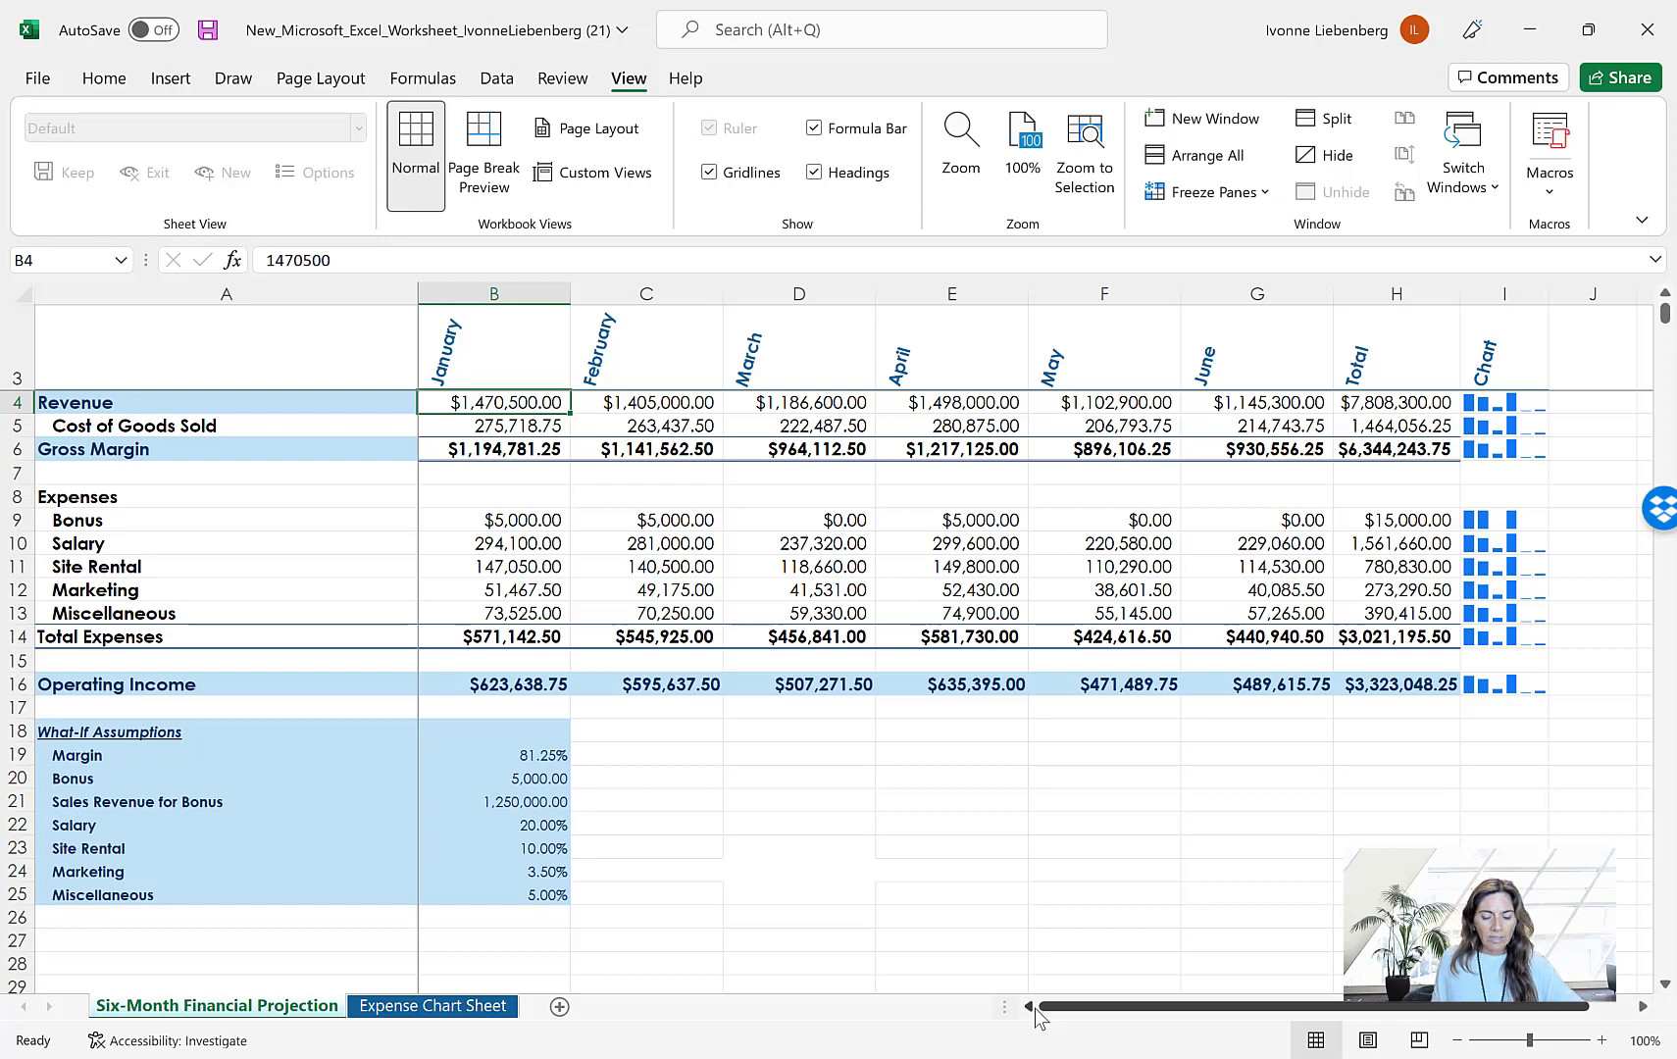
Unfreeze the panes on the projection sheet and save the workbook under its existing name
{"action": "left_click", "coordinate": [1216, 193]}
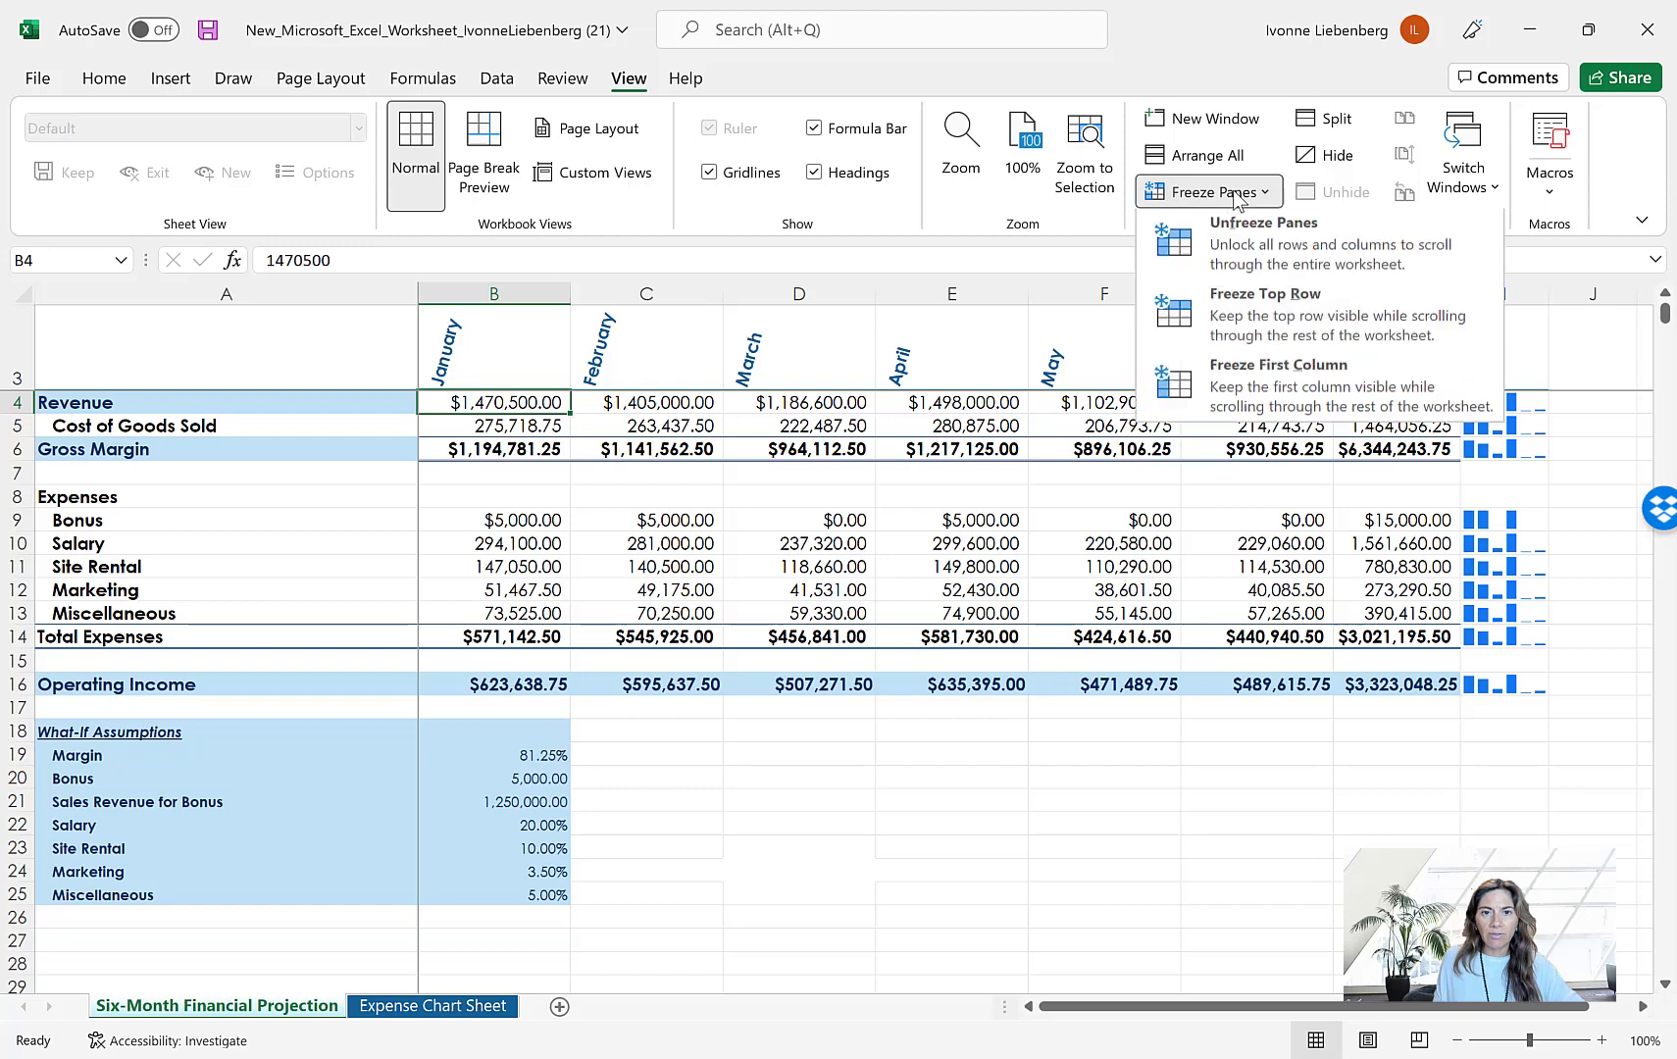
{"action": "left_click", "coordinate": [1275, 243]}
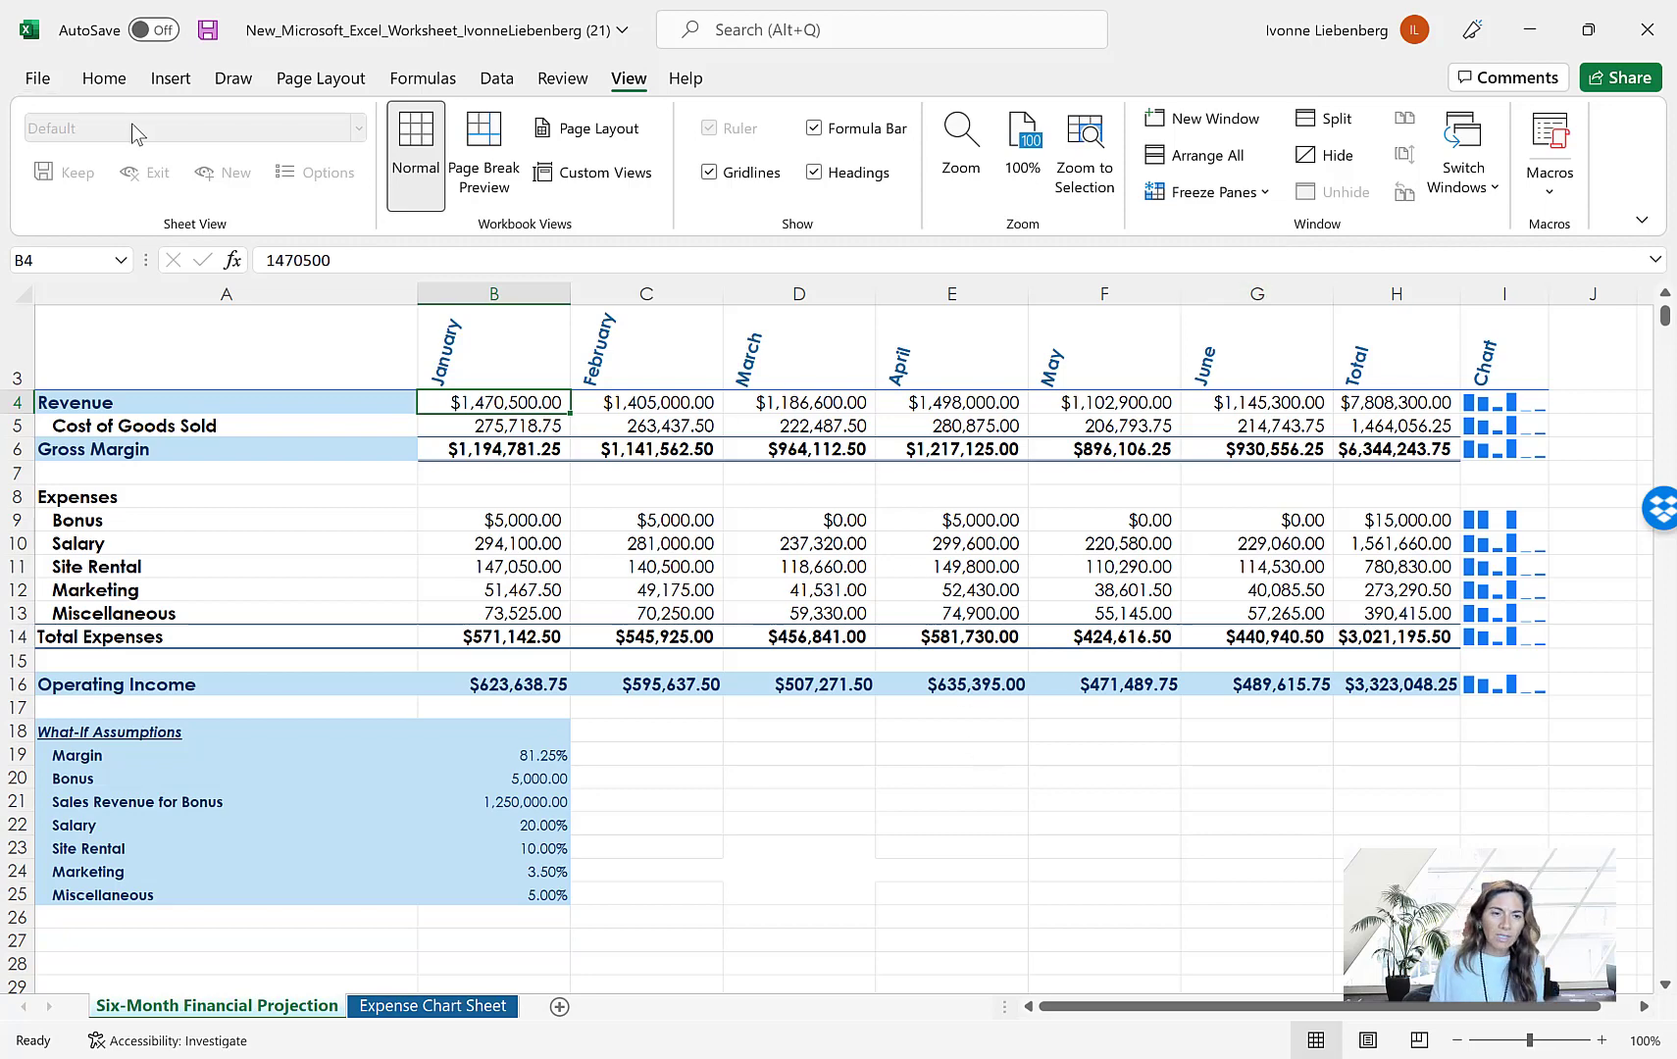
{"action": "left_click", "coordinate": [40, 84]}
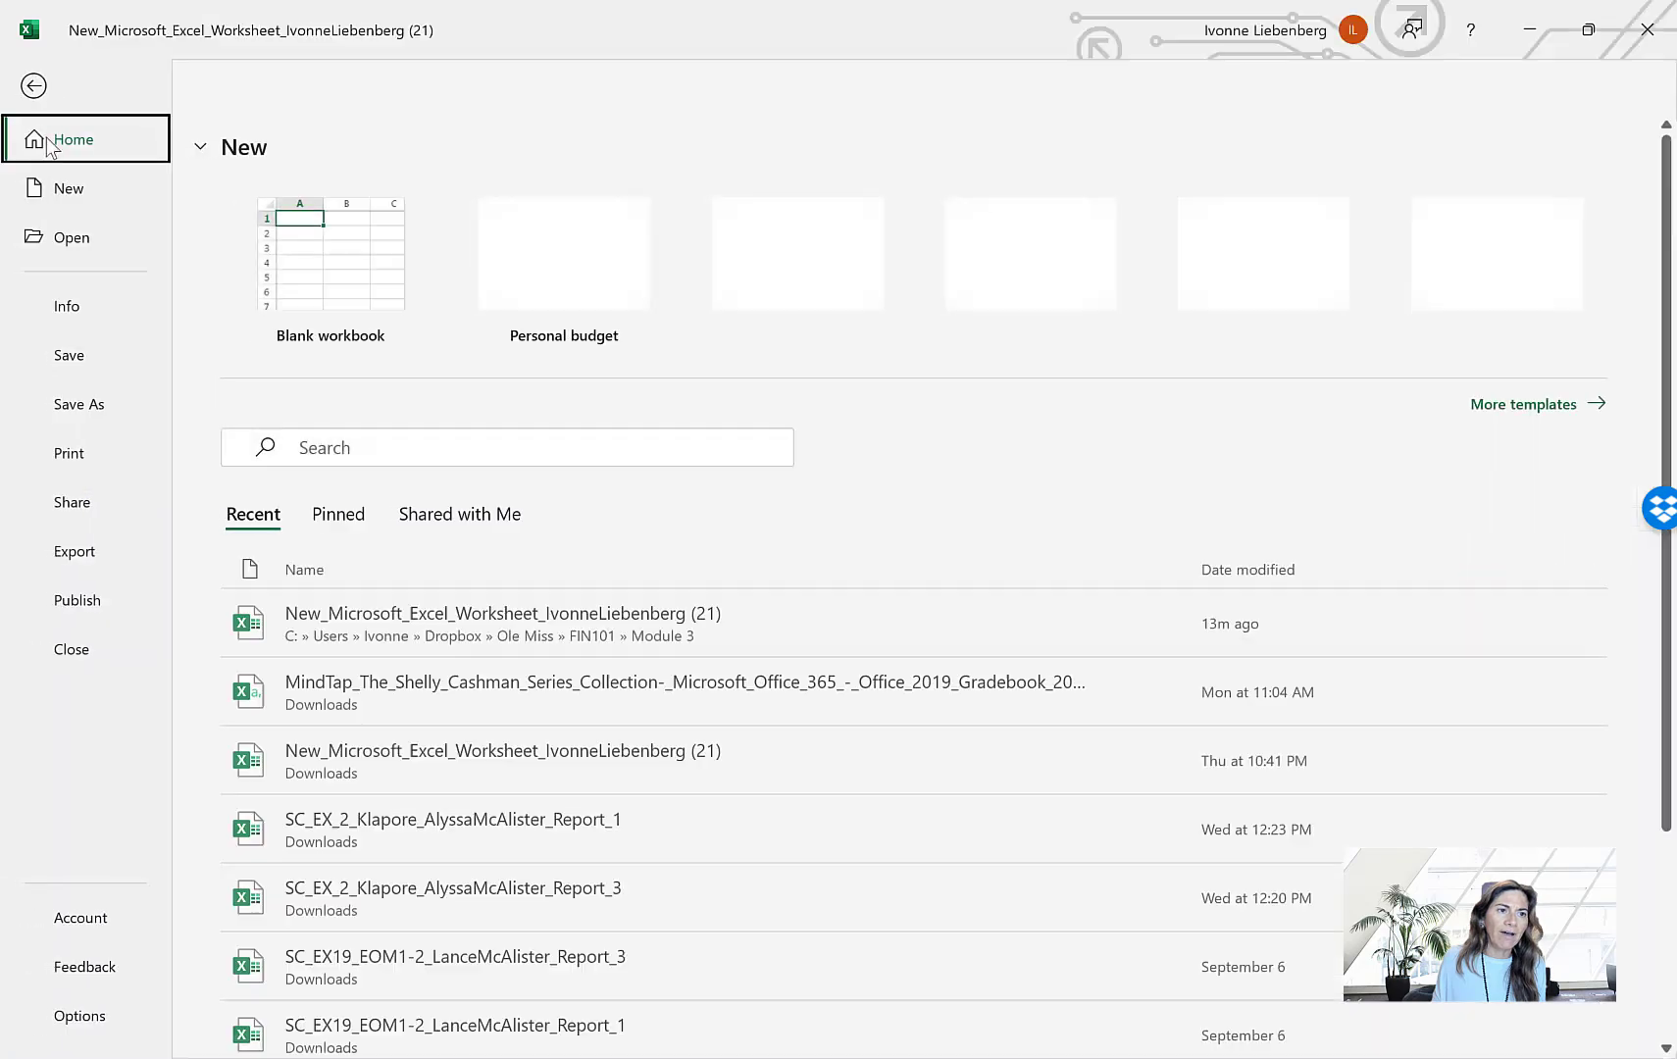
{"action": "left_click", "coordinate": [83, 356]}
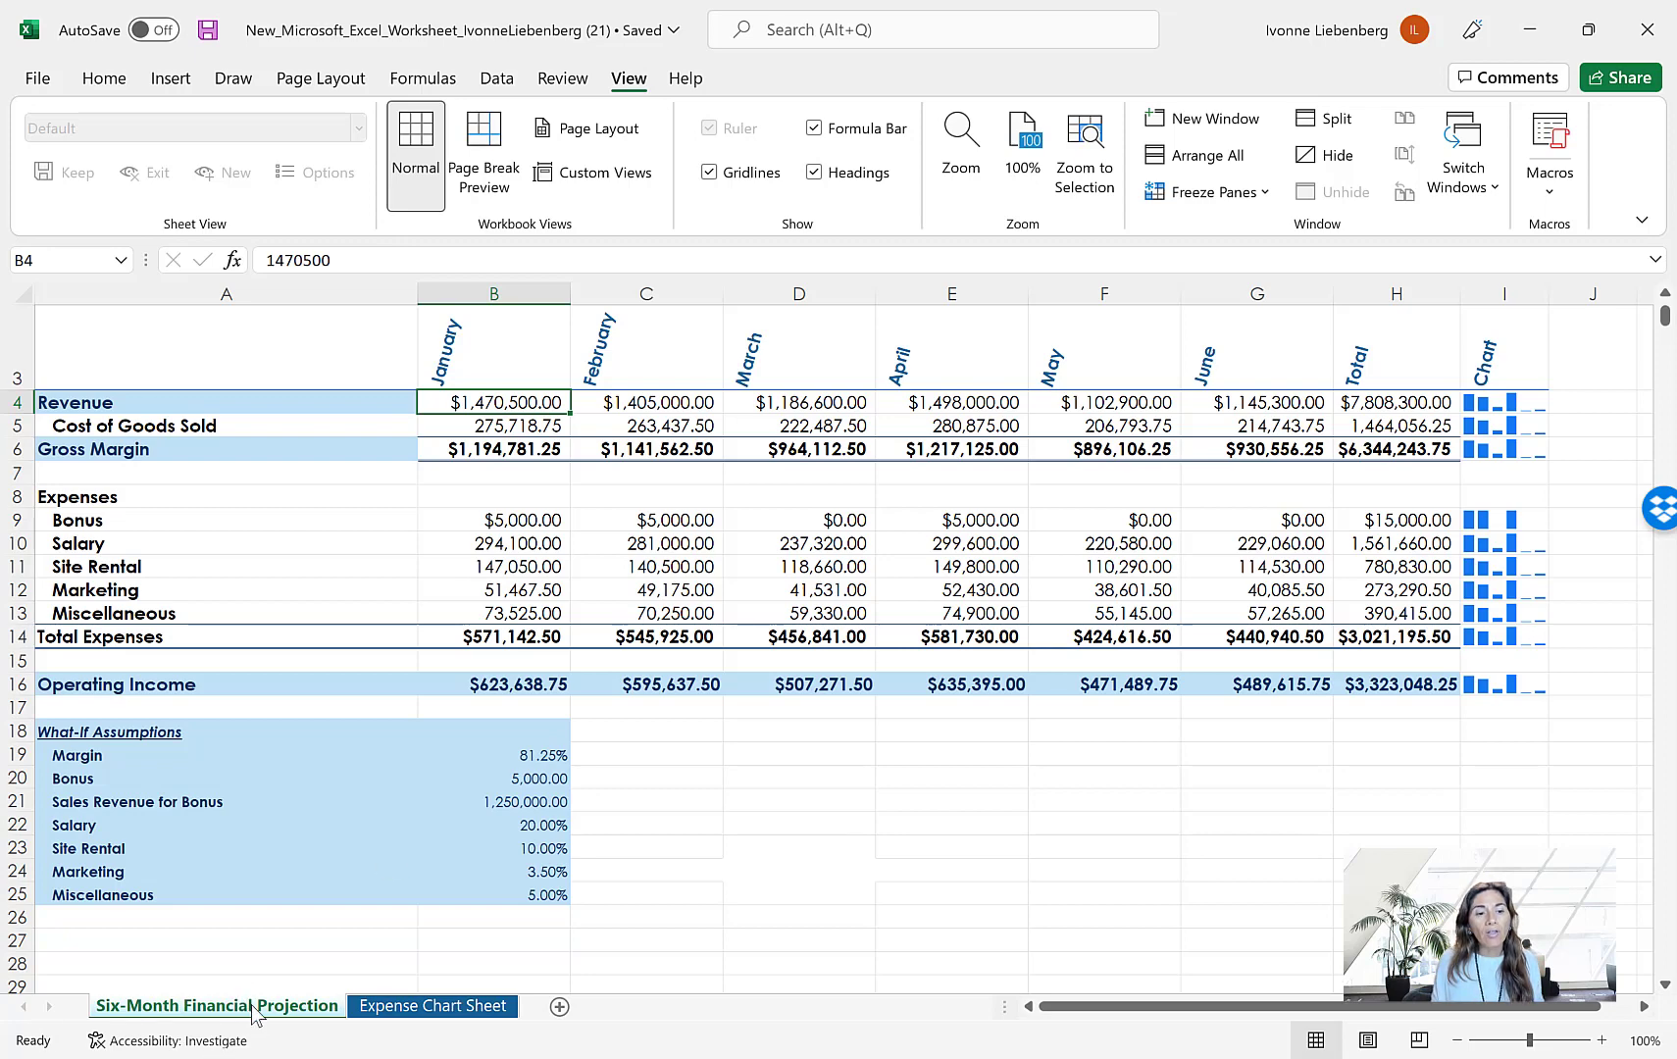
Review the chart on the Expense Chart Sheet, then inspect the total Operating Income in cell H16 of the projection sheet
{"action": "left_click", "coordinate": [412, 1004]}
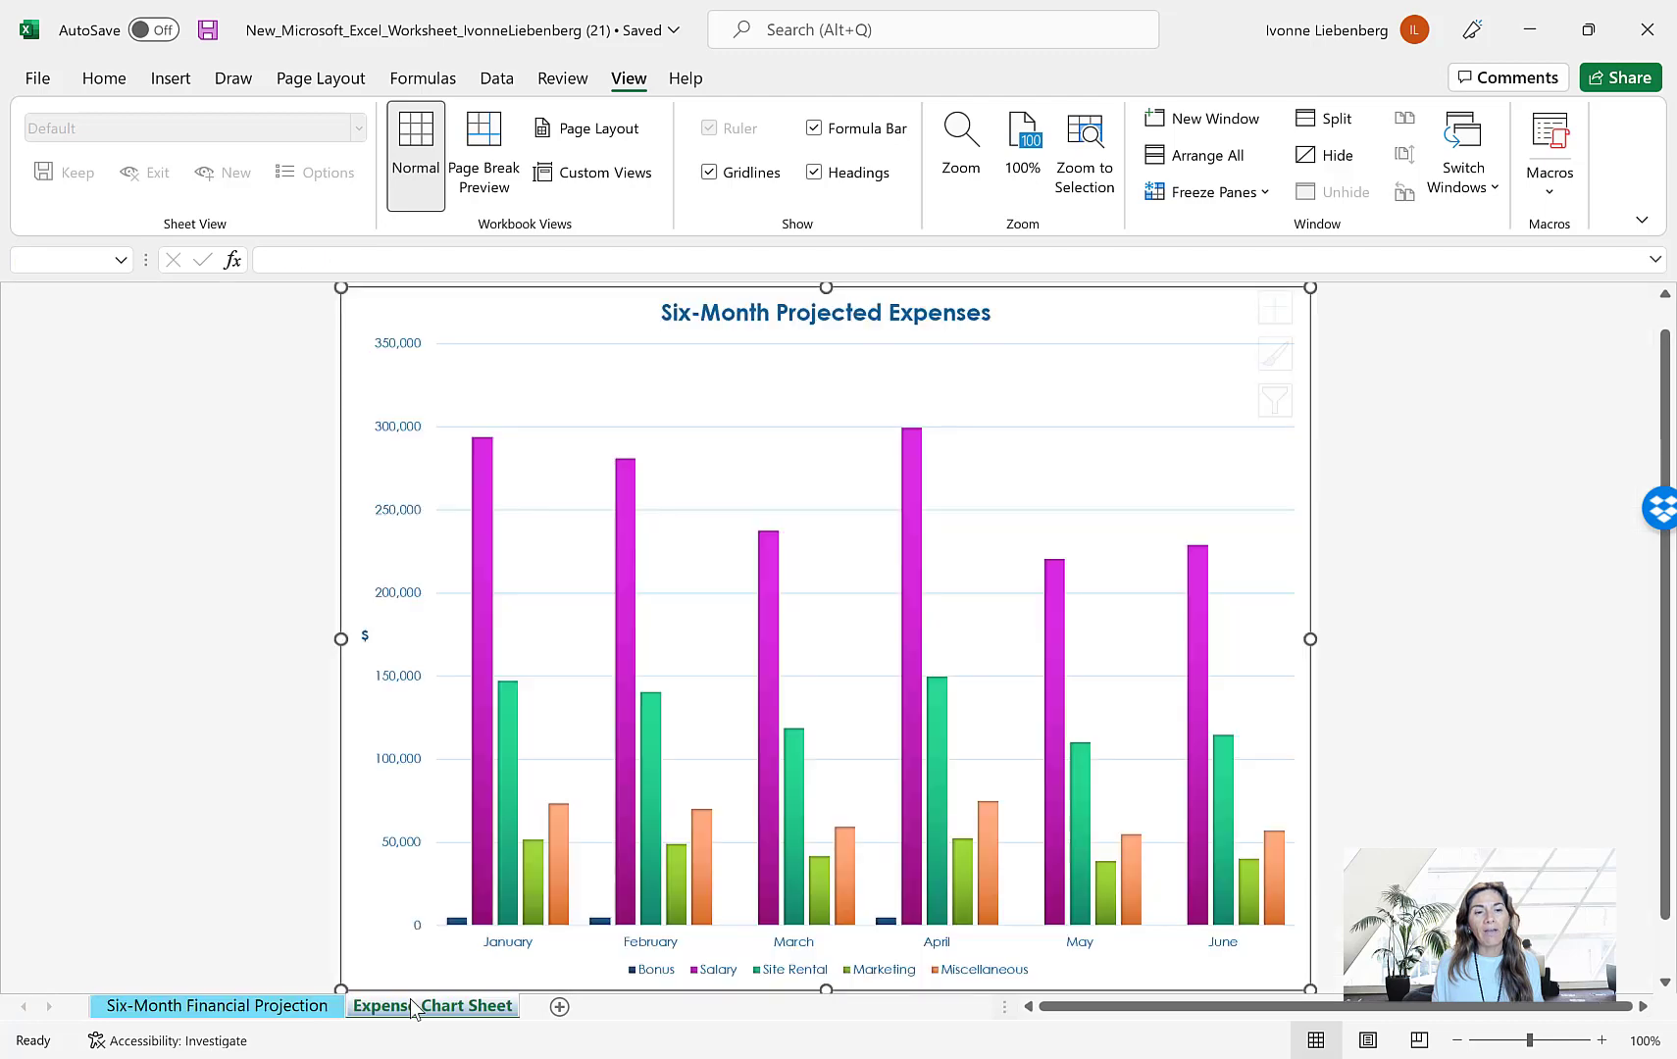
{"action": "left_click", "coordinate": [315, 1009]}
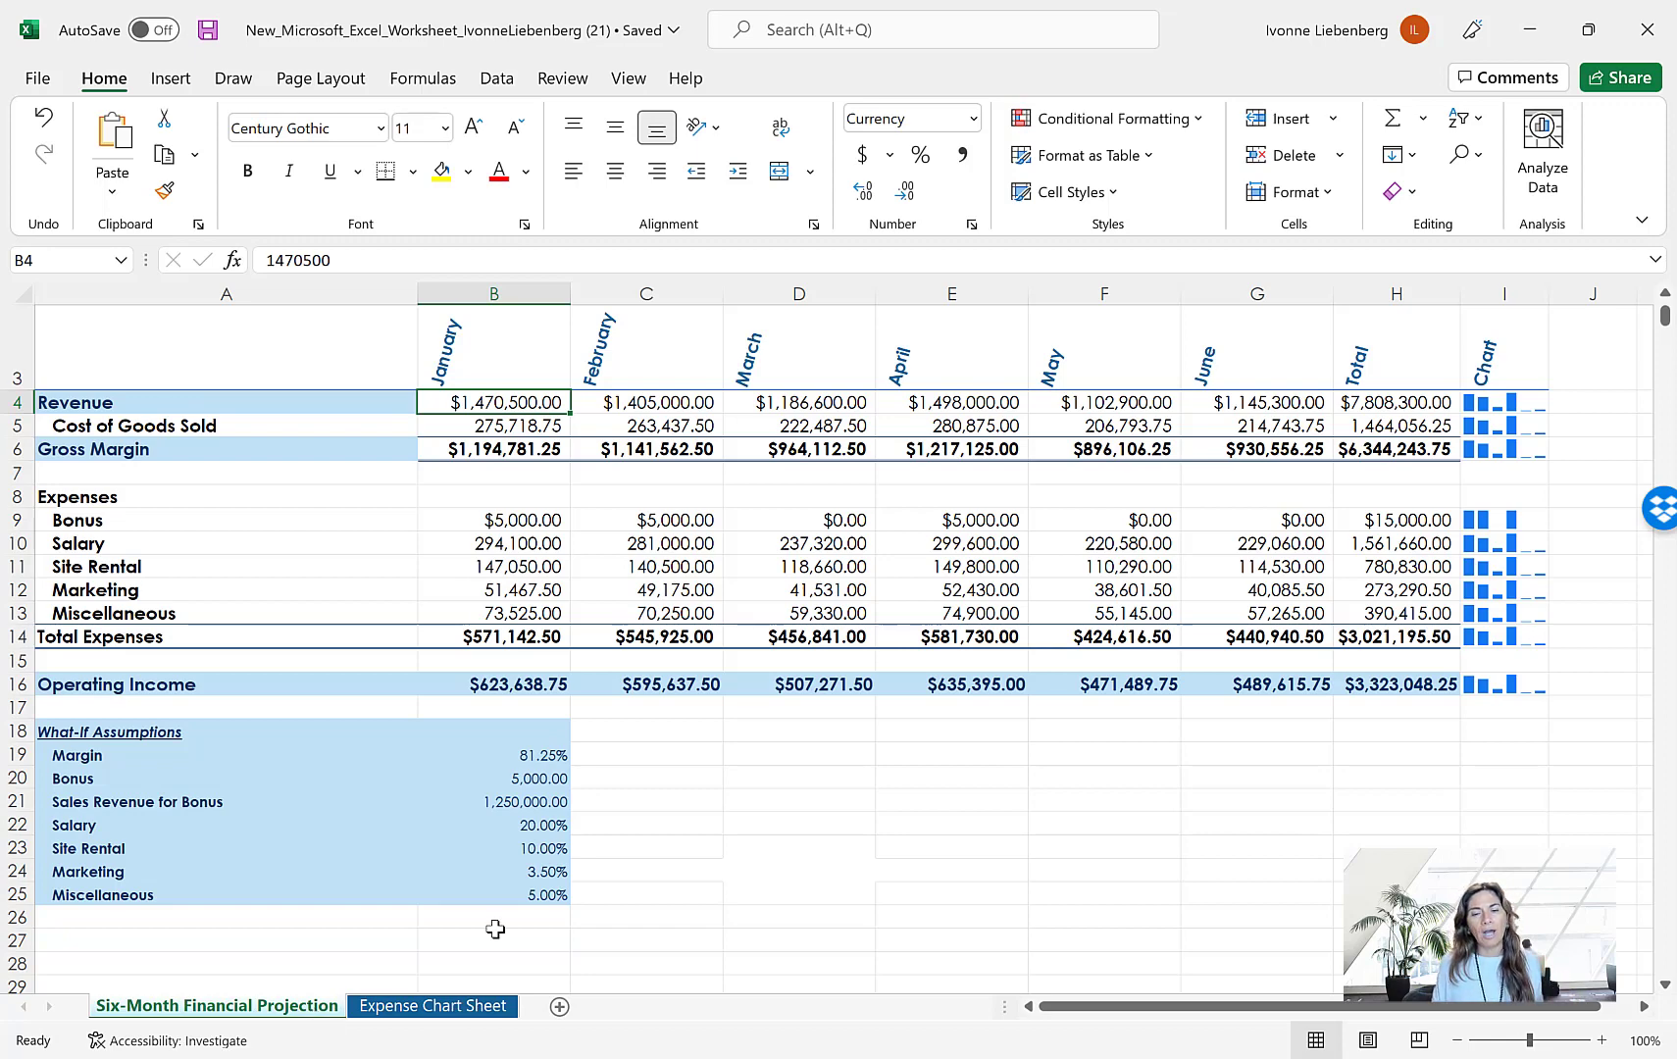
{"action": "left_click", "coordinate": [1394, 685]}
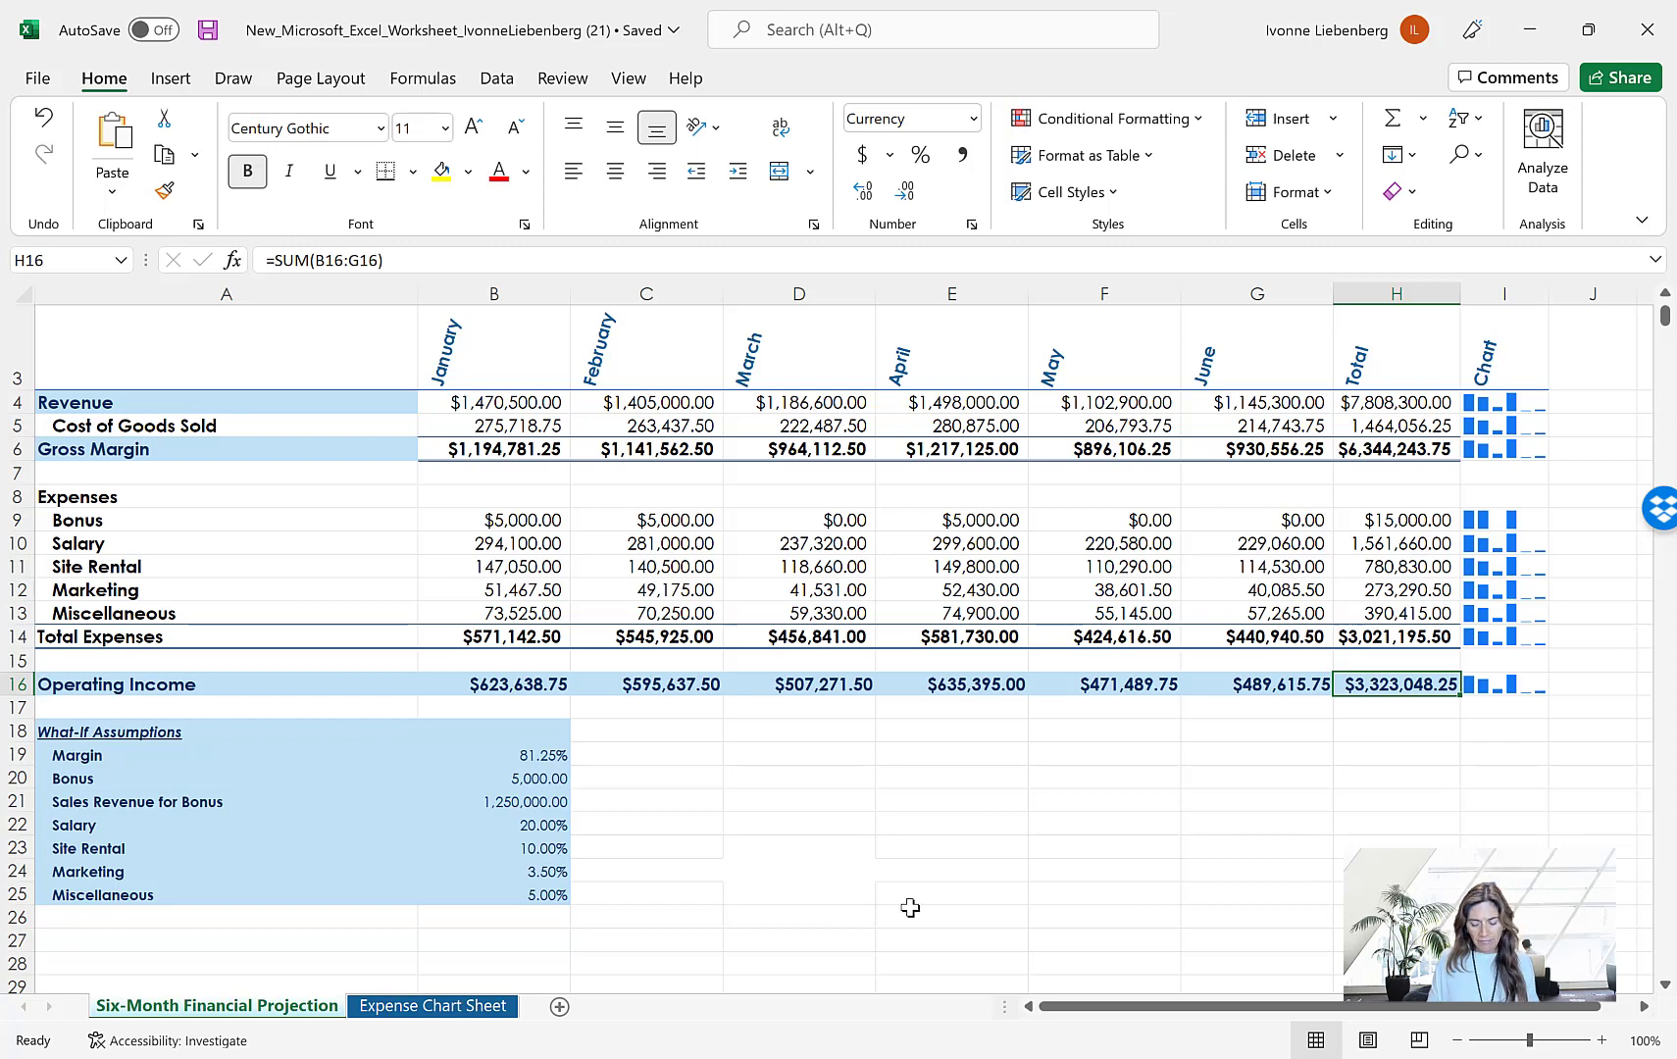
With row 4 as the first visible row, split the projection sheet's window horizontally above row 7
{"action": "left_click", "coordinate": [1665, 985]}
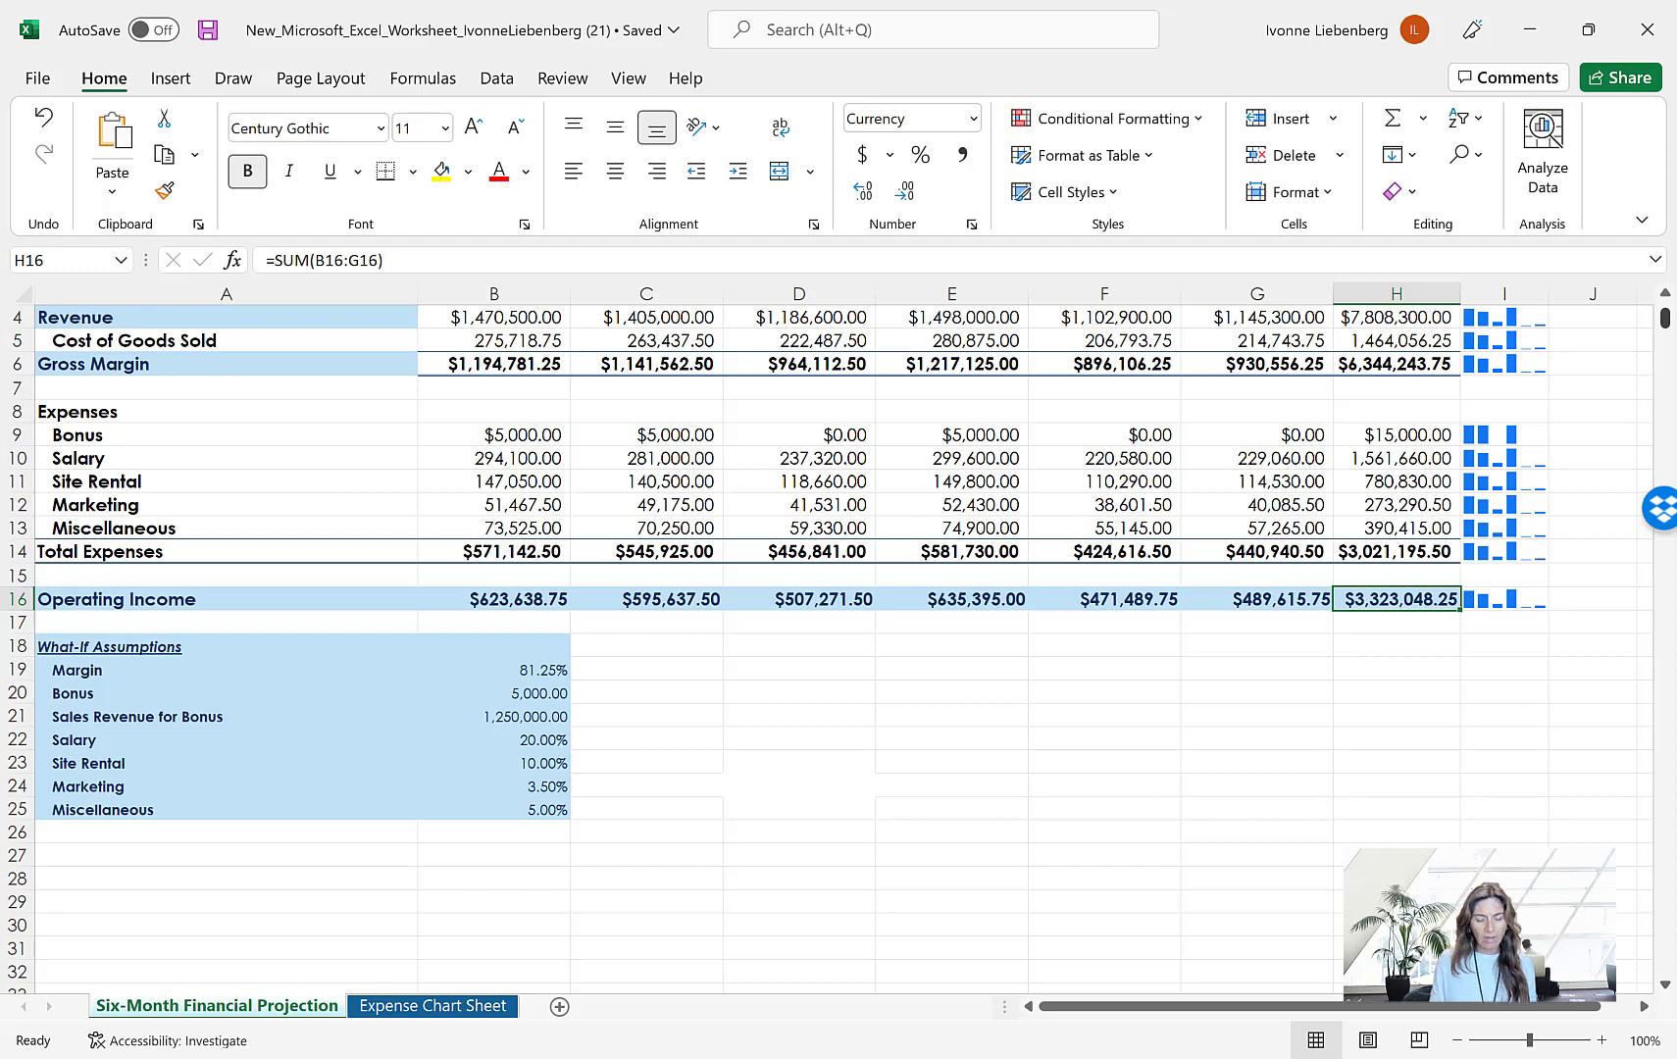
{"action": "left_click", "coordinate": [155, 395]}
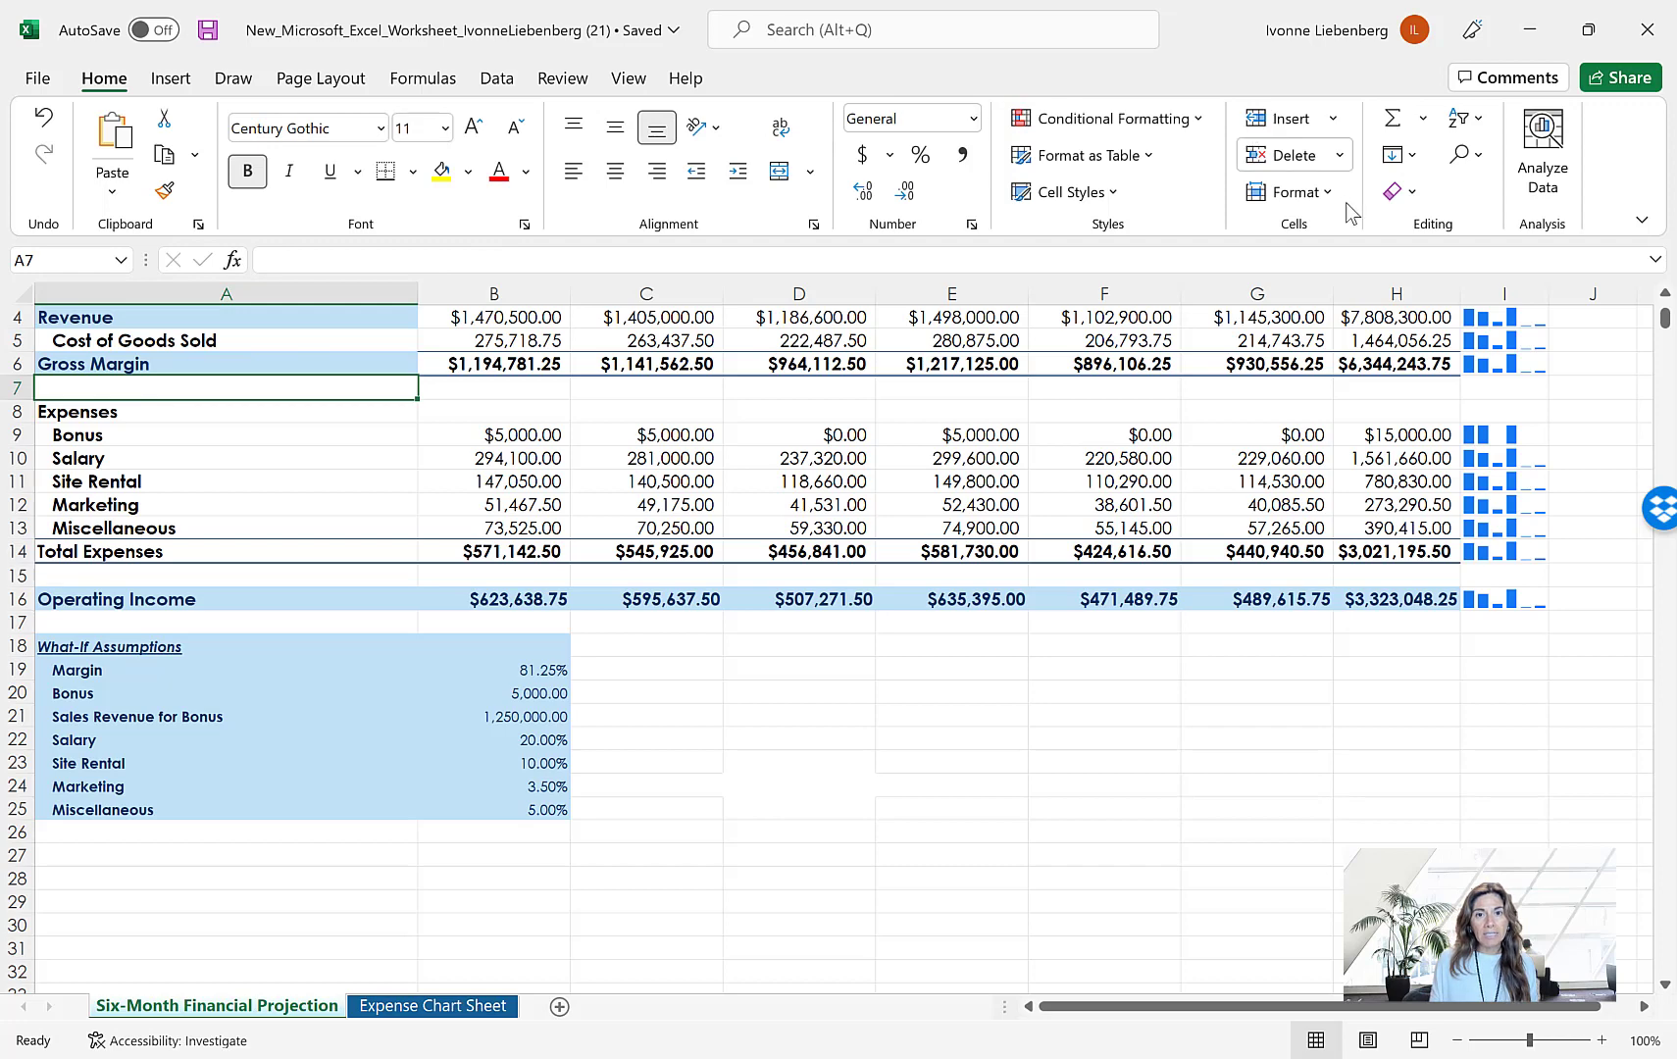
{"action": "left_click", "coordinate": [628, 79]}
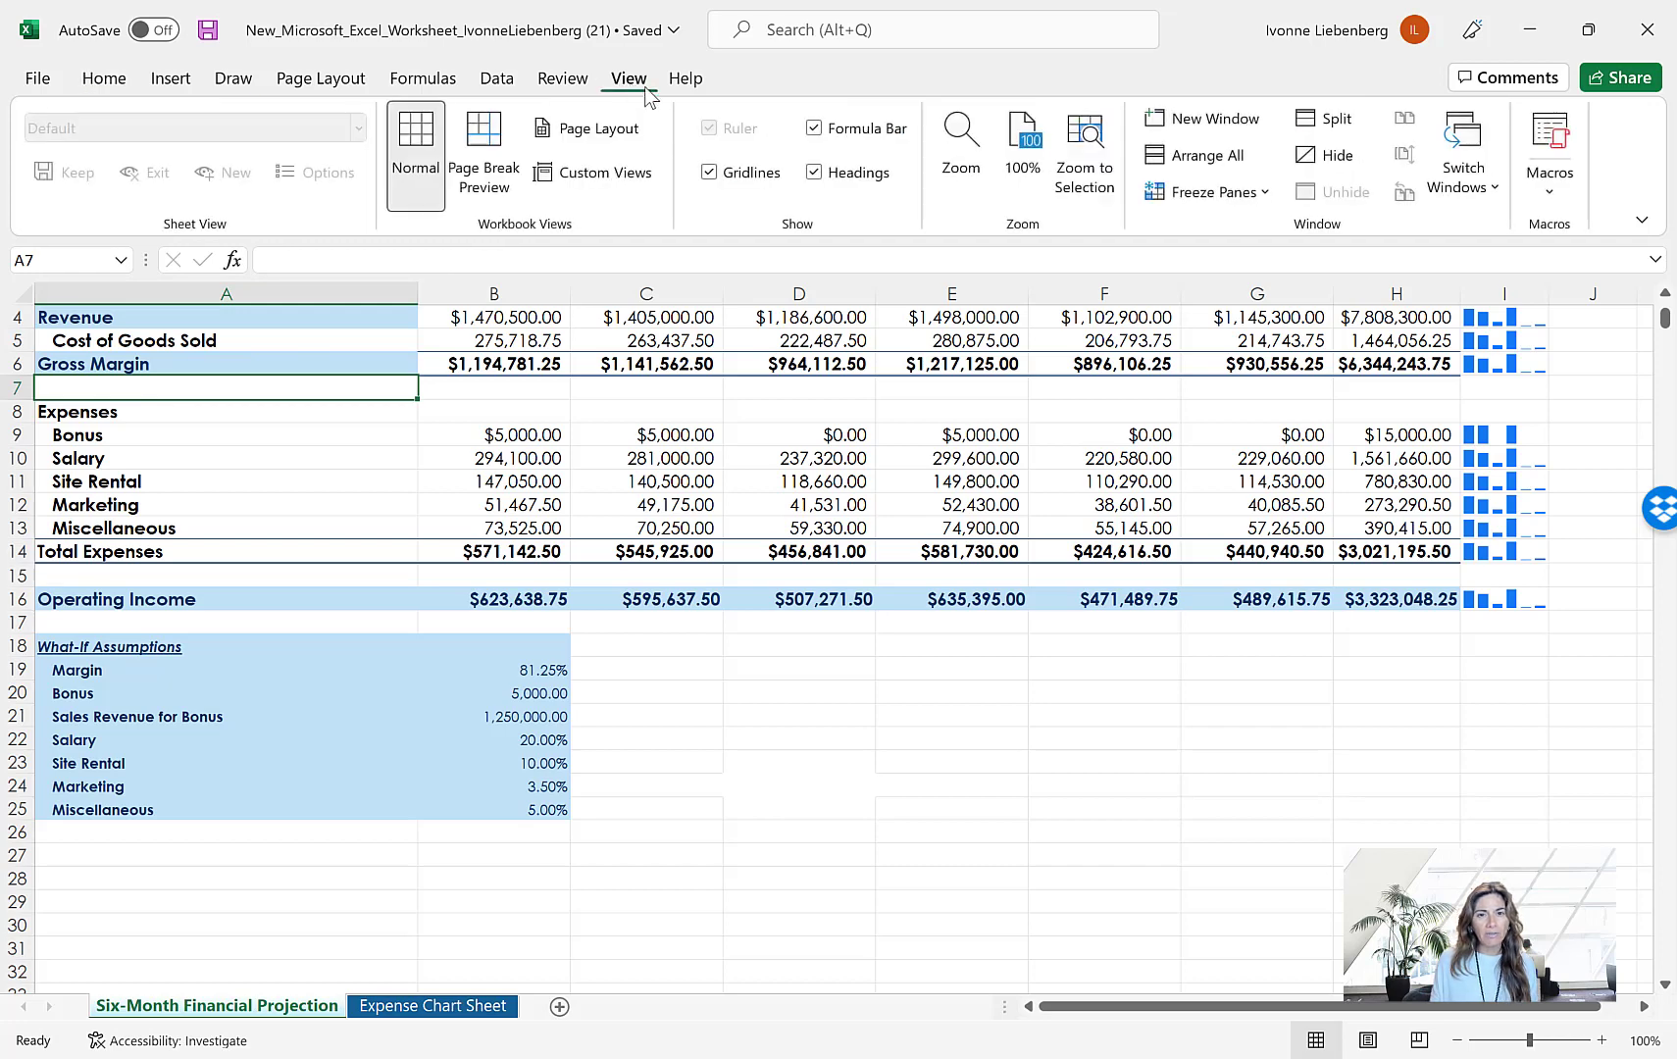
{"action": "left_click", "coordinate": [1340, 134]}
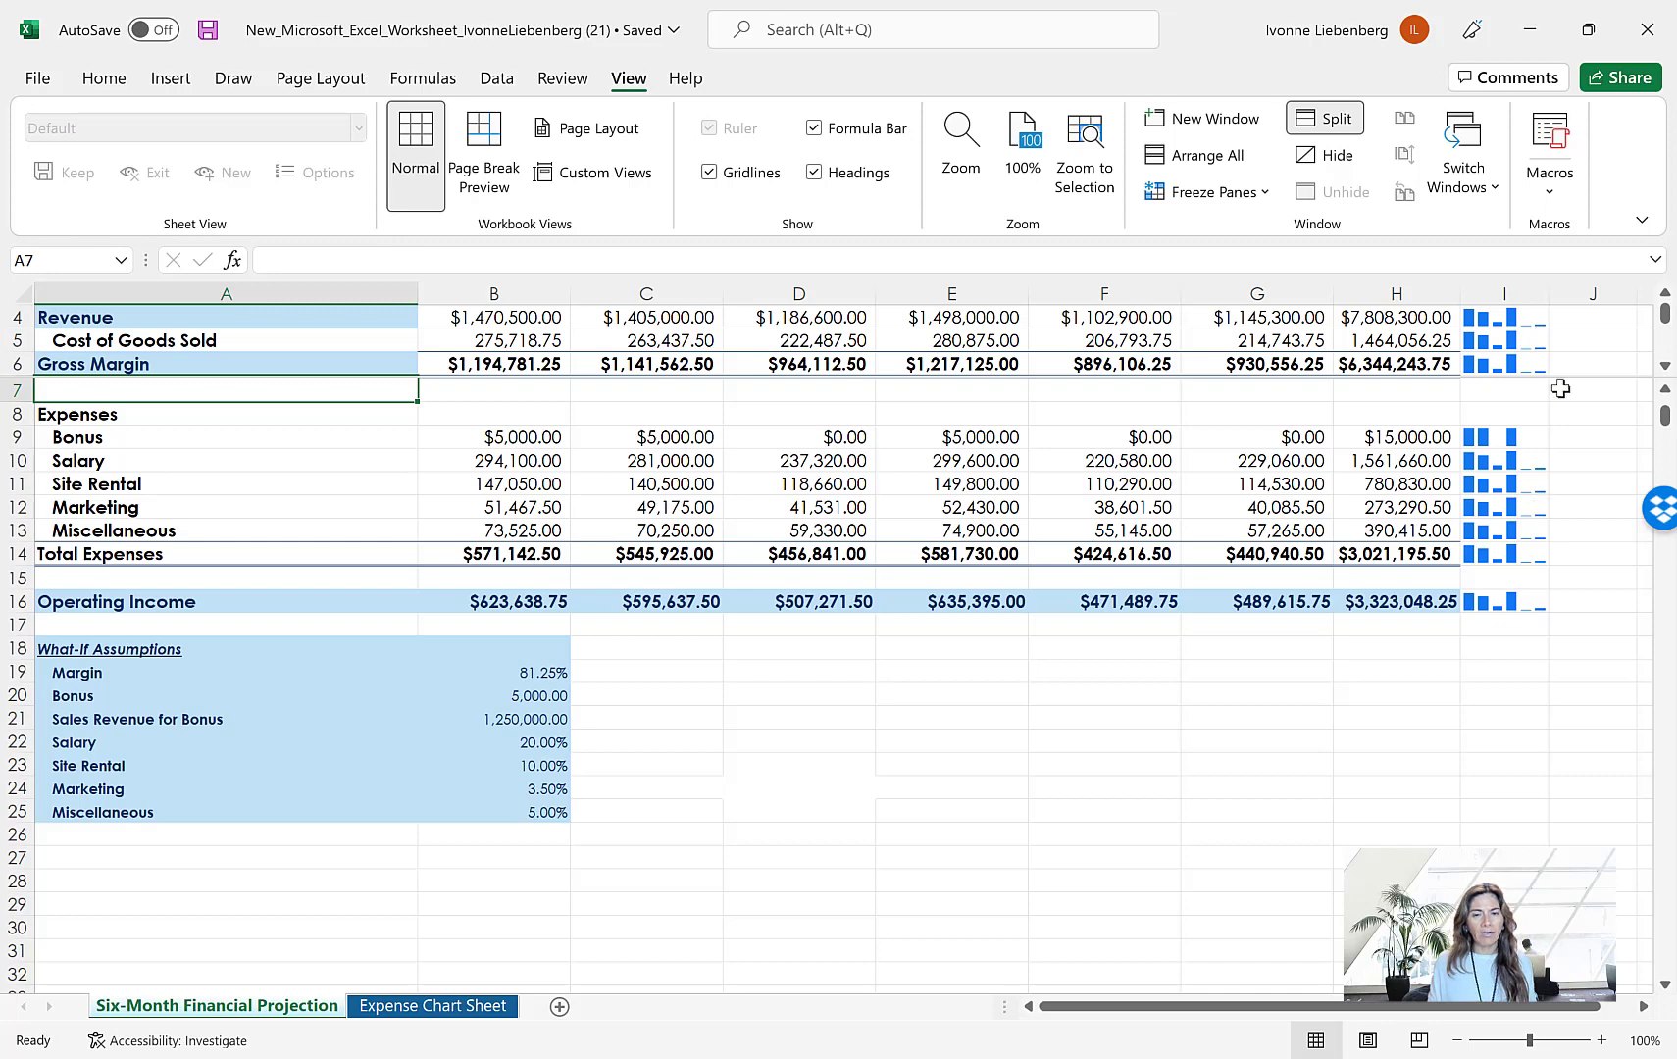
Position the lower pane so it starts at row 9, showing the expenses, Operating Income and What-If Assumptions together
{"action": "scroll", "coordinate": [1555, 368], "scroll_direction": "down", "scroll_amount": 1}
{"action": "scroll", "coordinate": [1557, 368], "scroll_direction": "up", "scroll_amount": 2}
{"action": "scroll", "coordinate": [1556, 367], "scroll_direction": "up", "scroll_amount": 1}
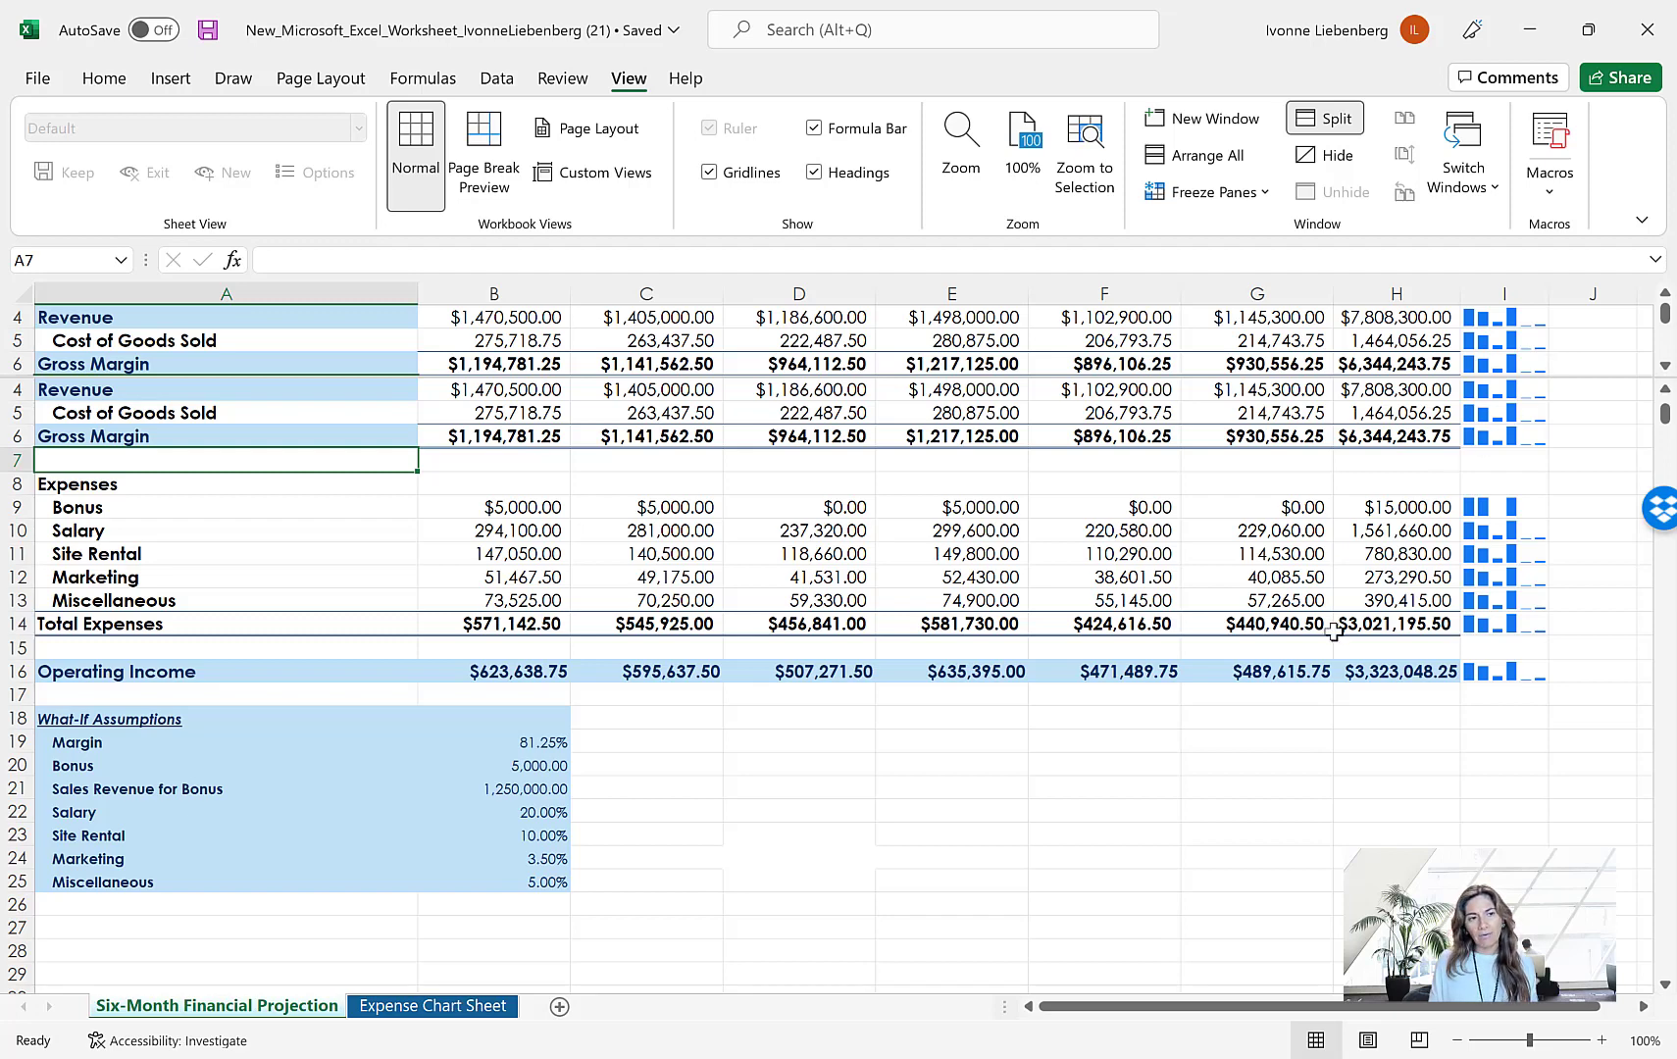
{"action": "scroll", "coordinate": [1333, 632], "scroll_direction": "down", "scroll_amount": 1}
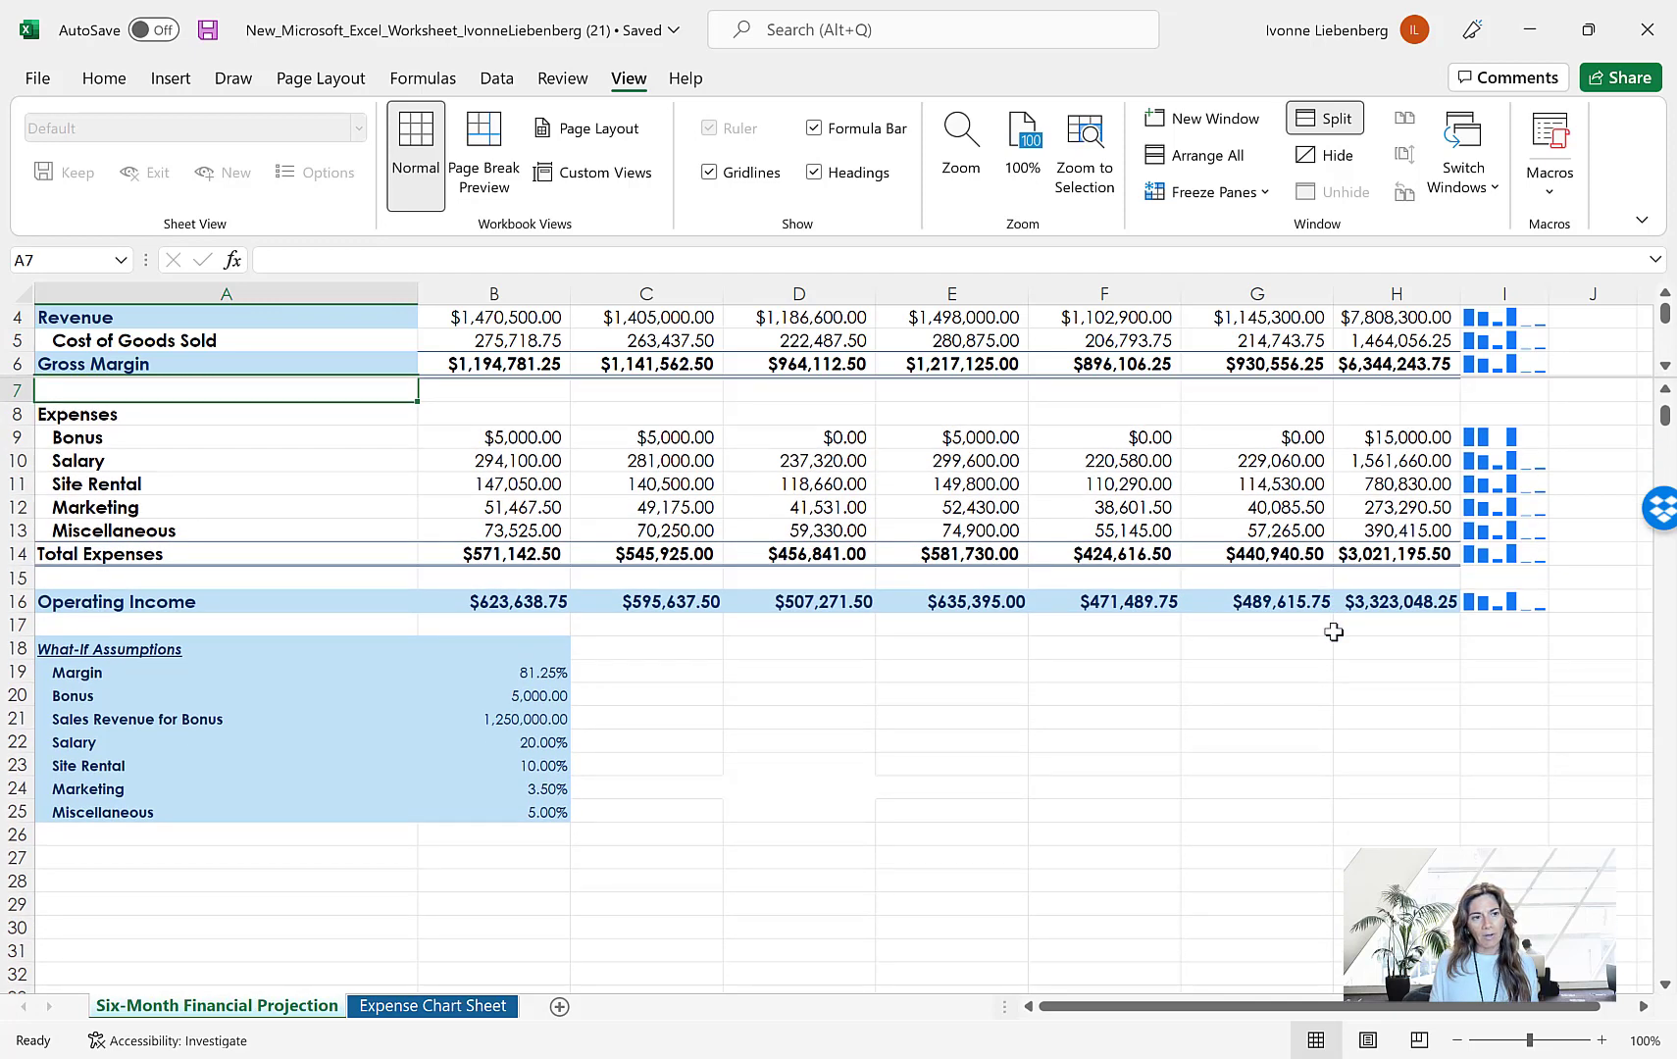
{"action": "scroll", "coordinate": [1334, 633], "scroll_direction": "down", "scroll_amount": 1}
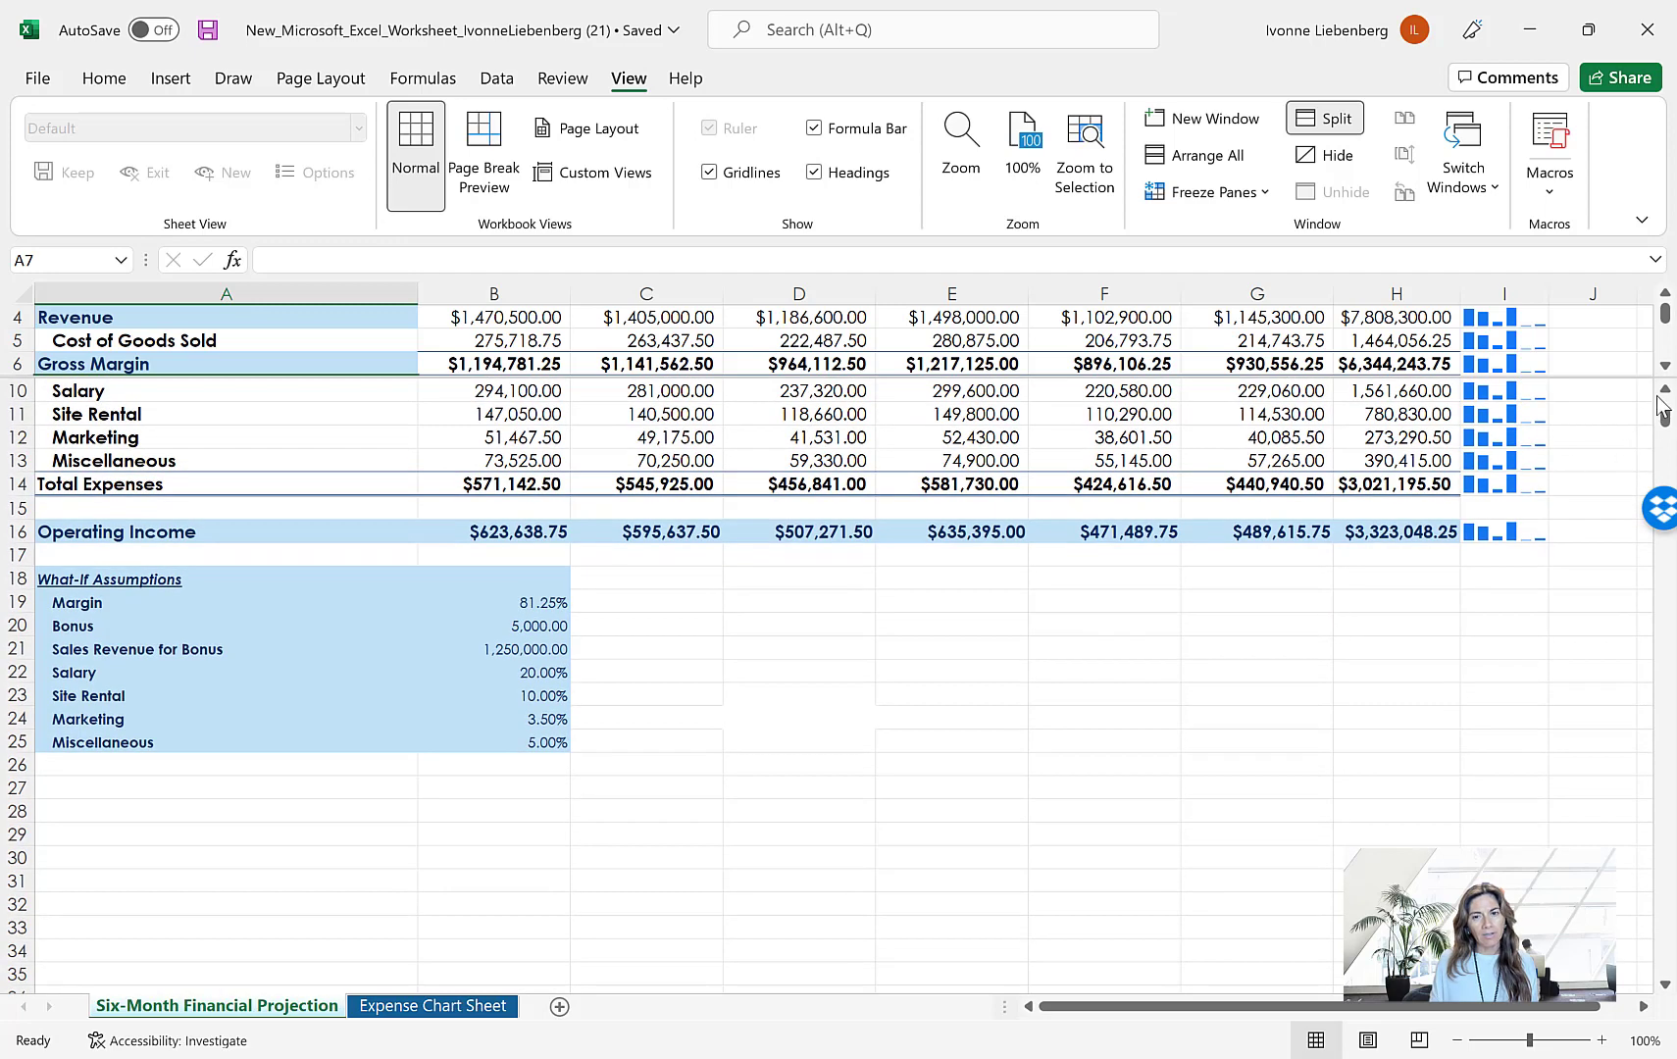
{"action": "left_click", "coordinate": [1664, 392]}
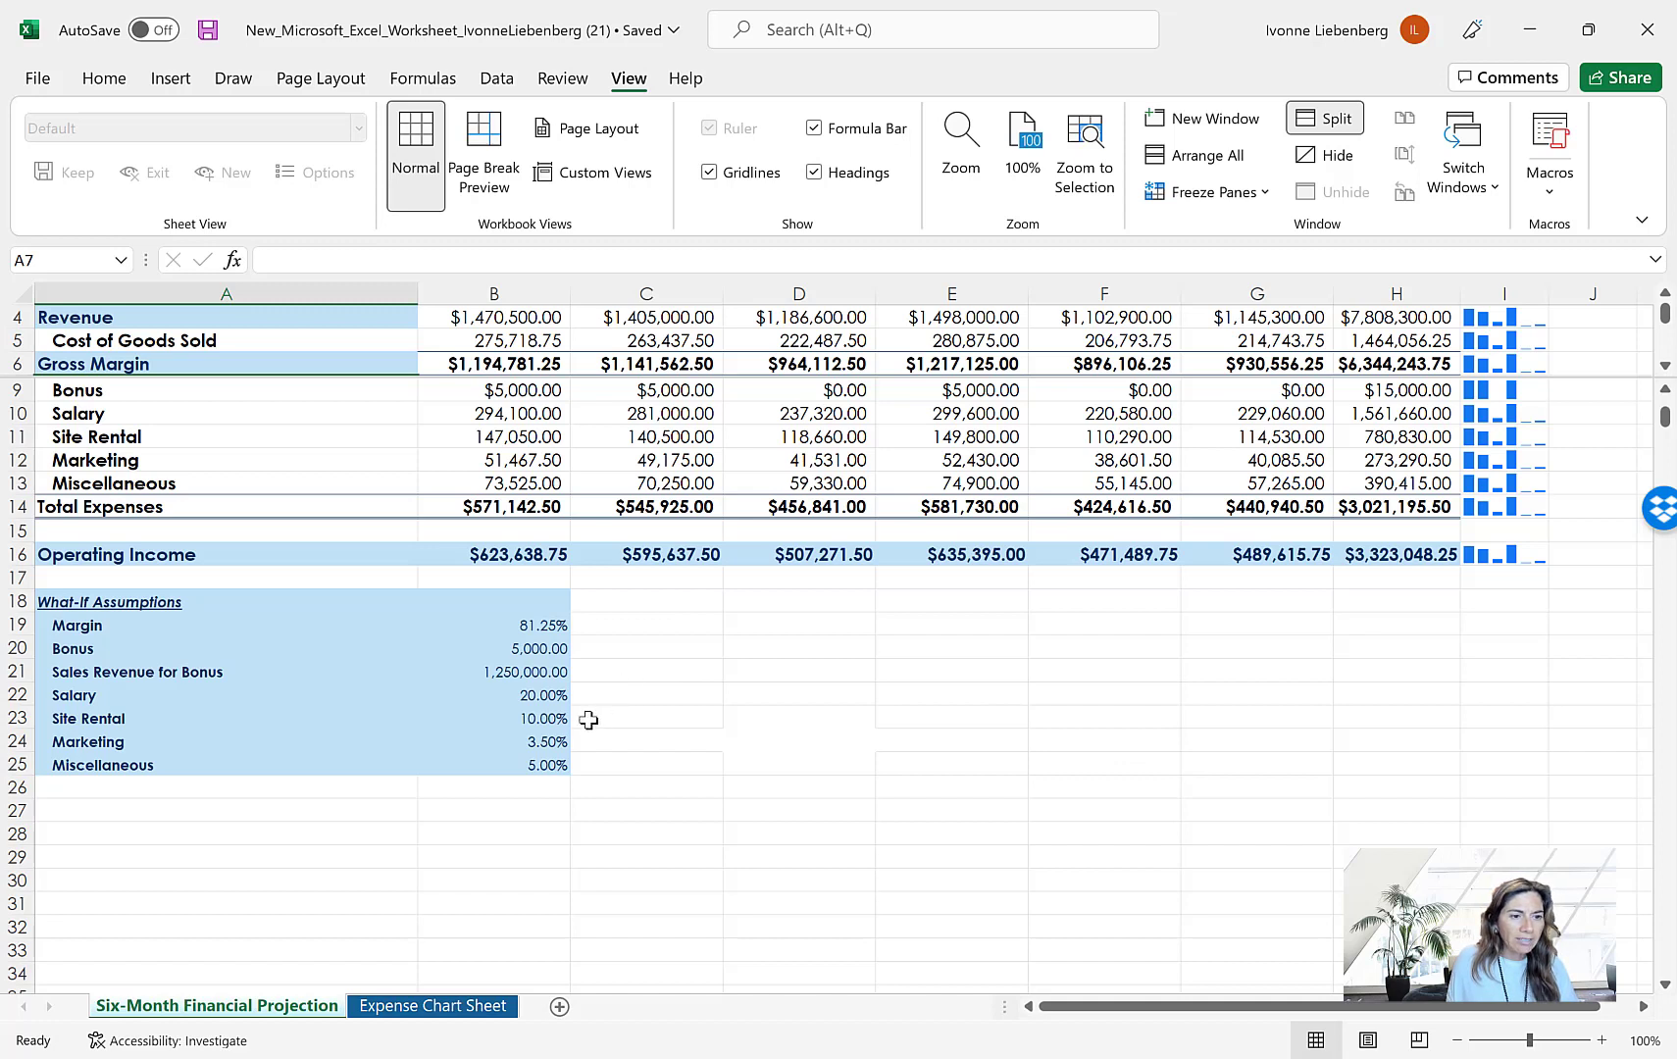
Set the Bonus assumption in cell B20 to 7500 and check the chart on the Expense Chart Sheet
{"action": "left_click", "coordinate": [547, 648]}
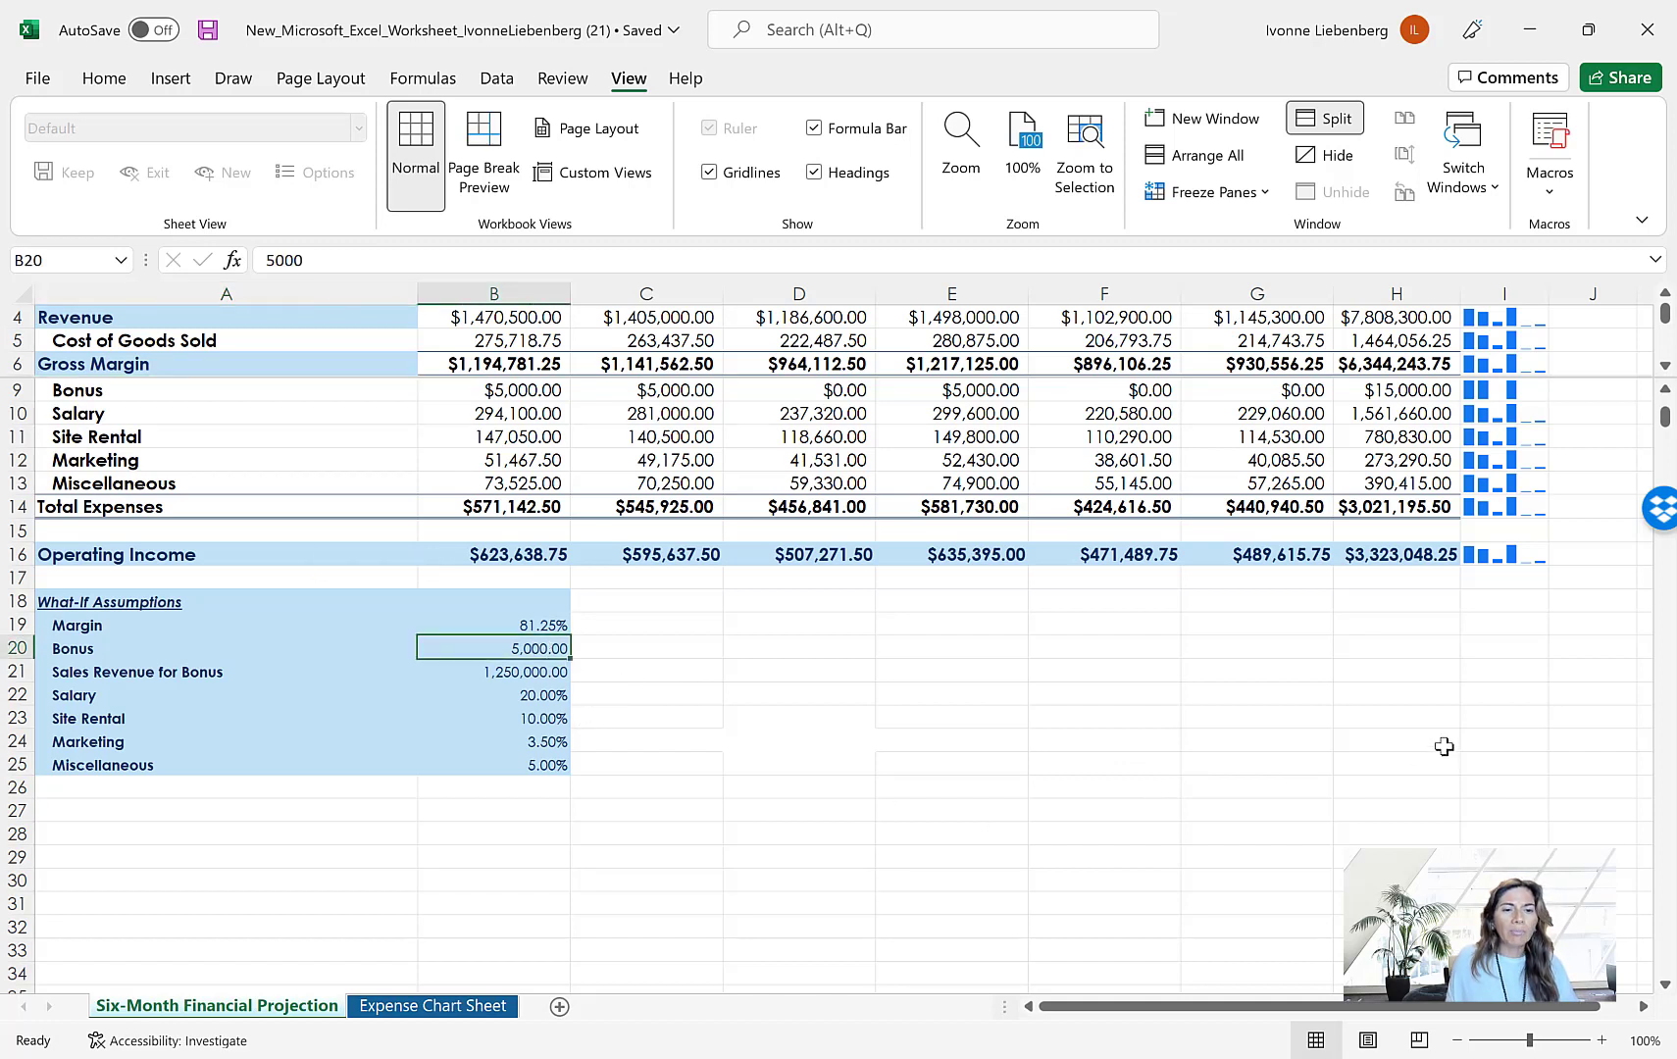
{"action": "type", "text": "7500"}
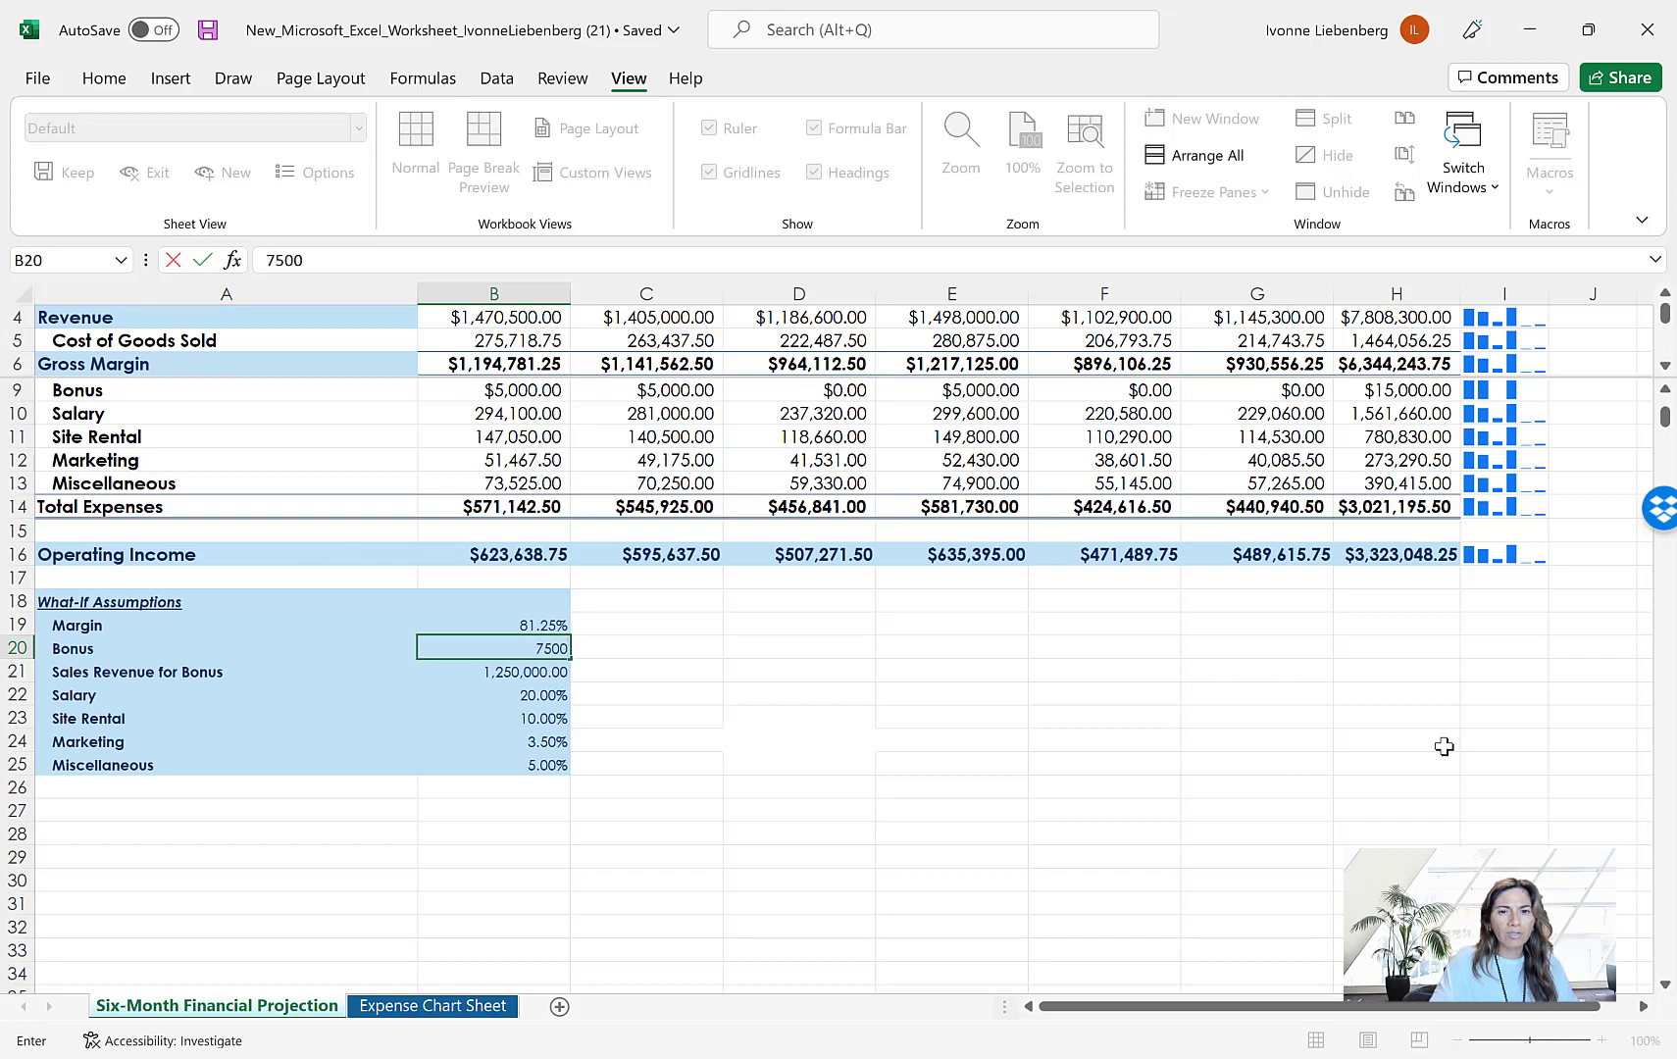
{"action": "key", "text": "Return"}
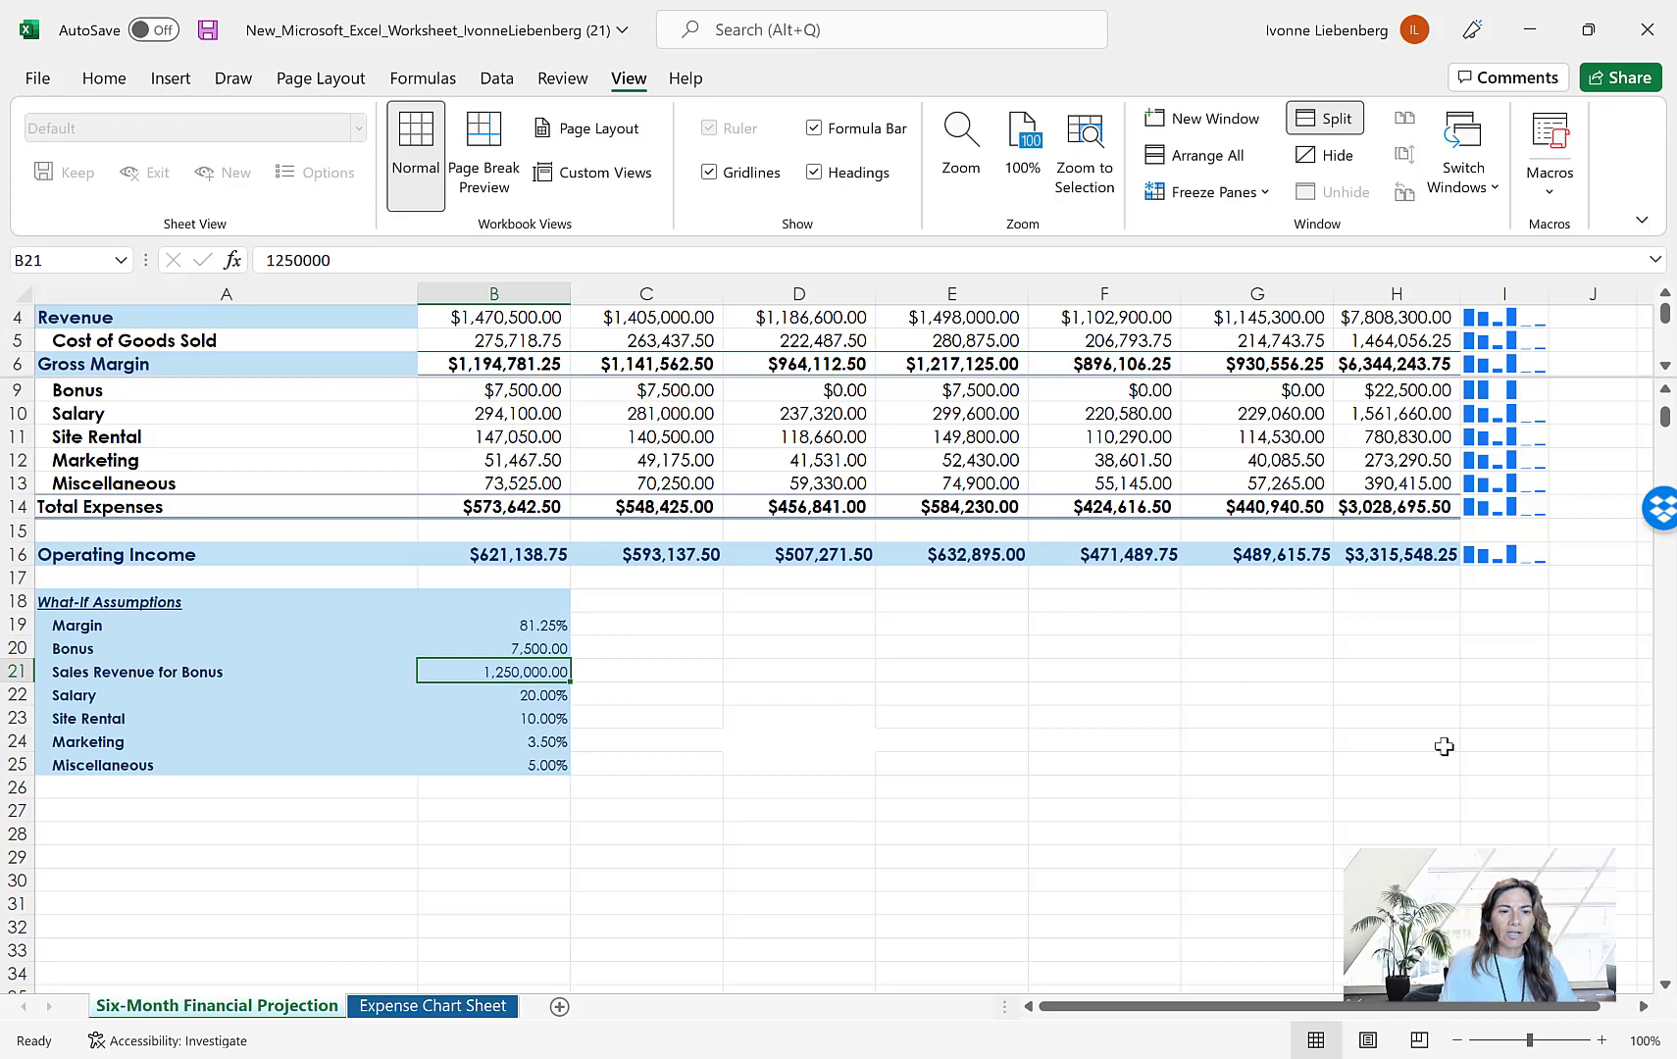
{"action": "left_click", "coordinate": [469, 1010]}
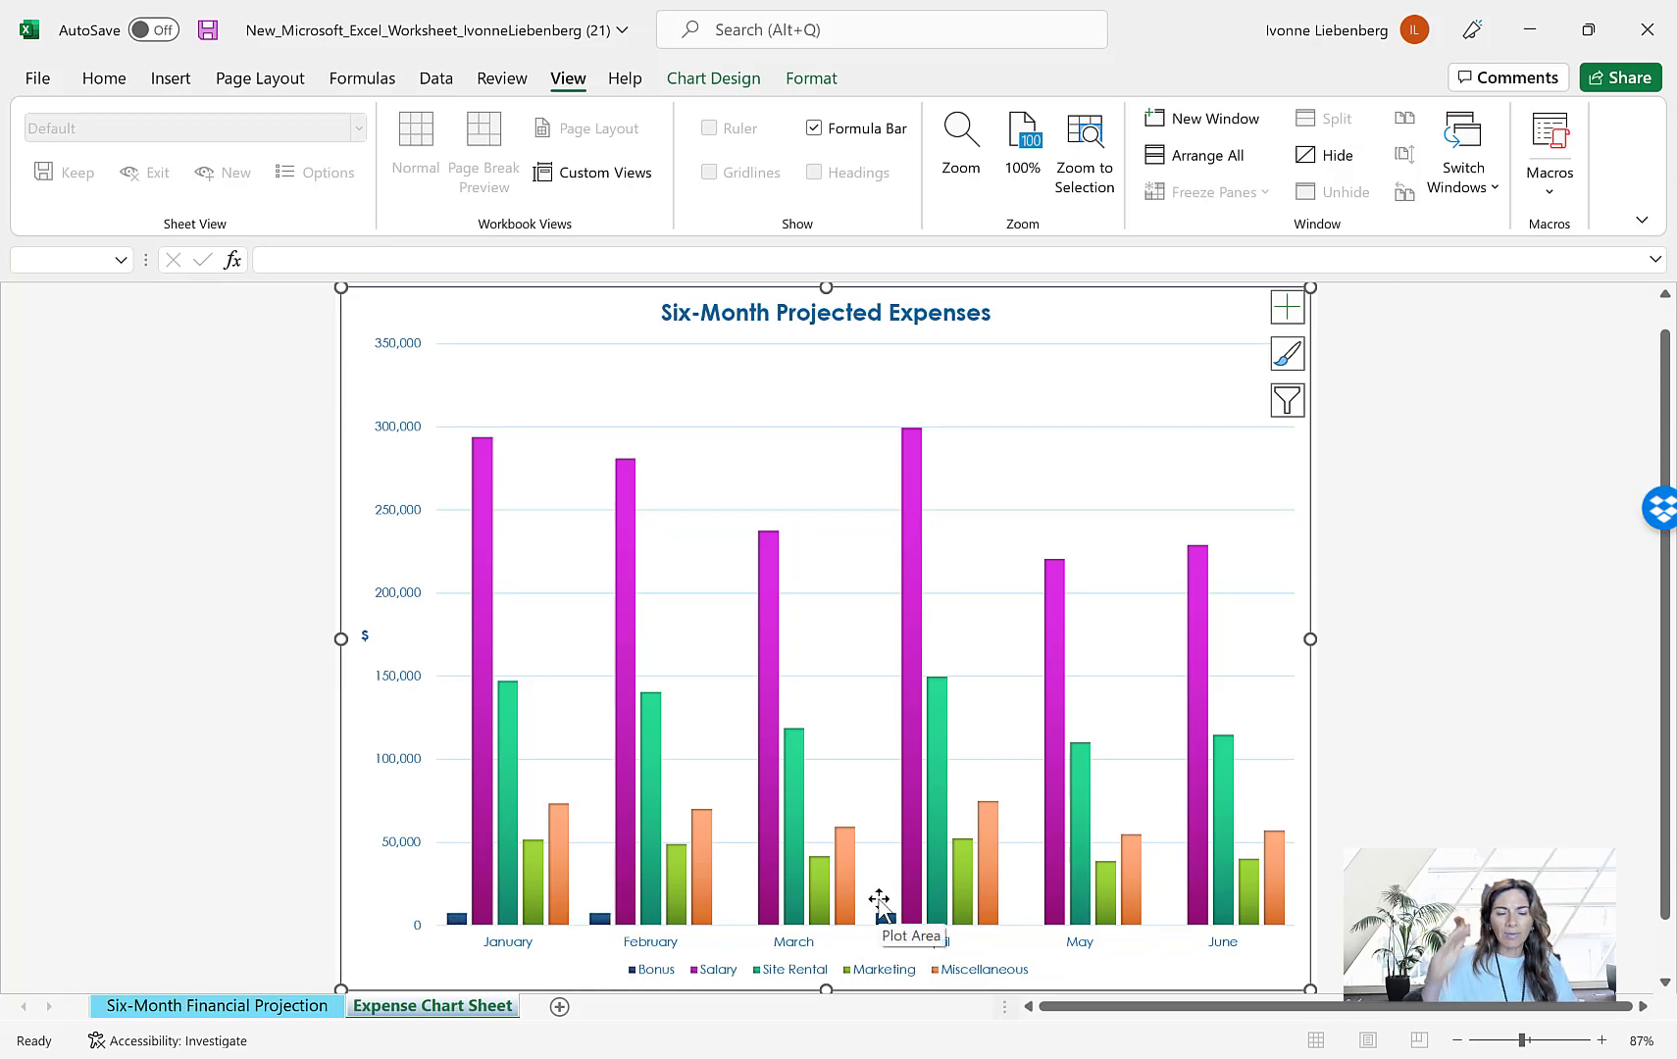
{"action": "left_click", "coordinate": [189, 1007]}
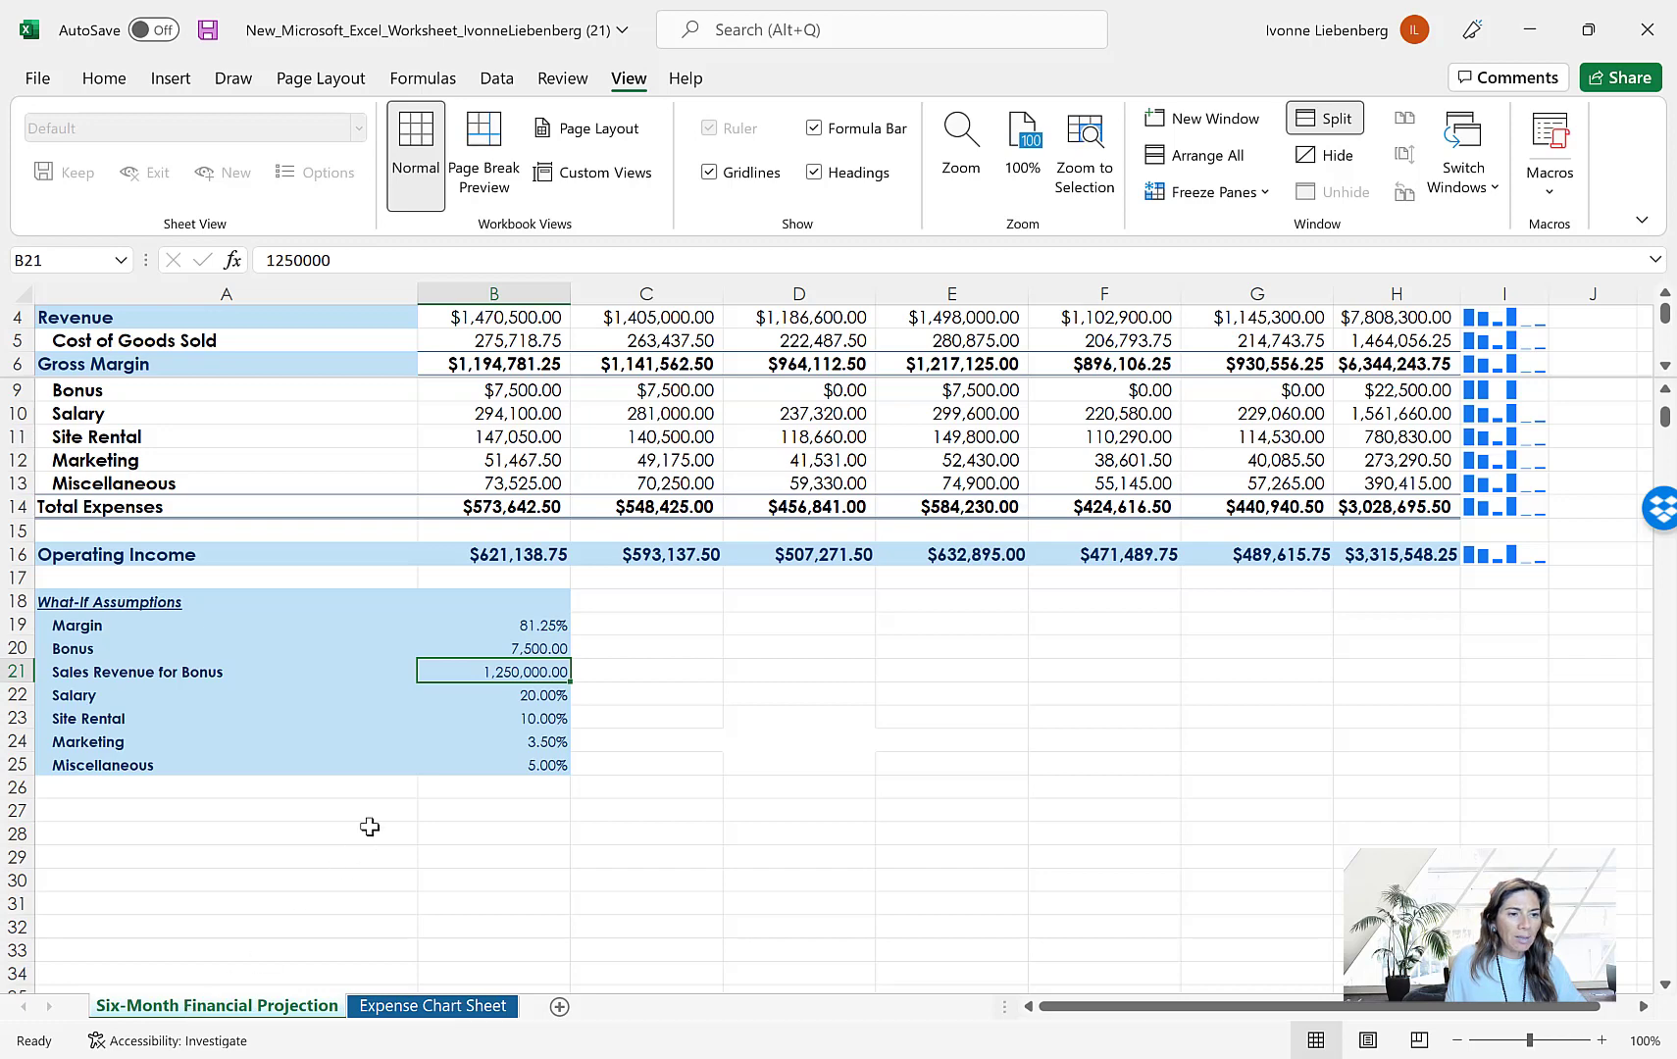
Set the Salary assumption in cell B22 to 25% and the Miscellaneous assumption in cell B25 to 3.5%
{"action": "left_click", "coordinate": [530, 697]}
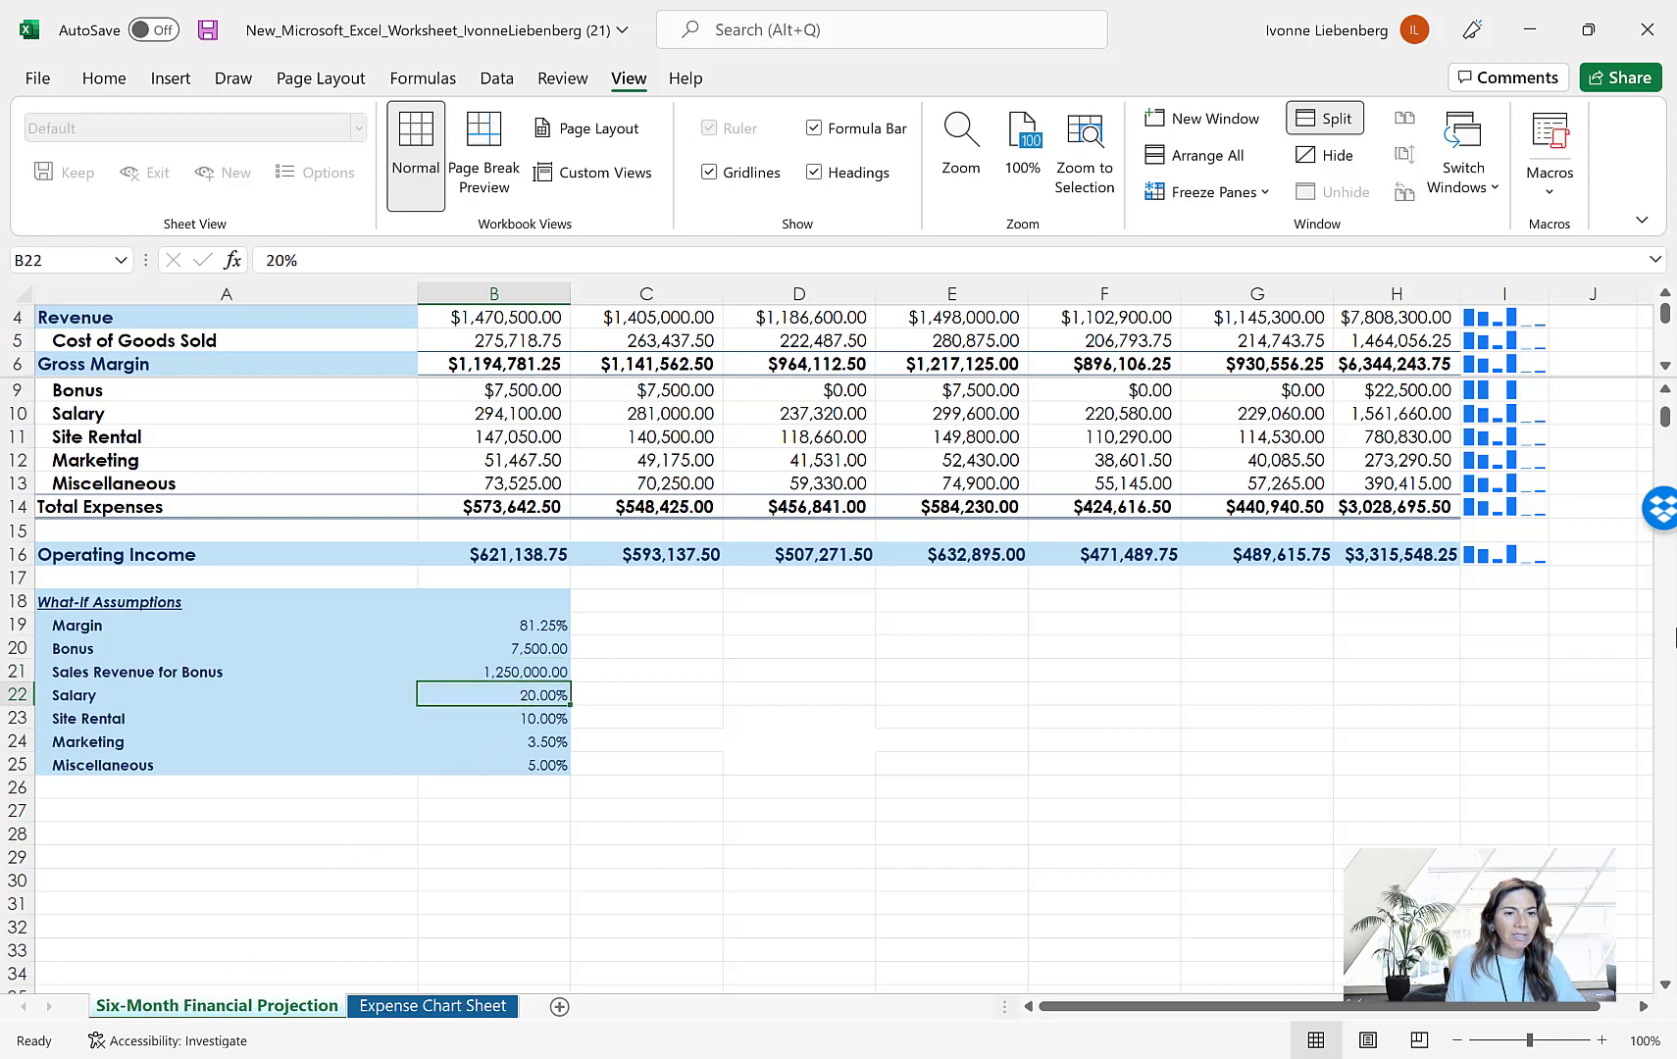
{"action": "type", "text": "25"}
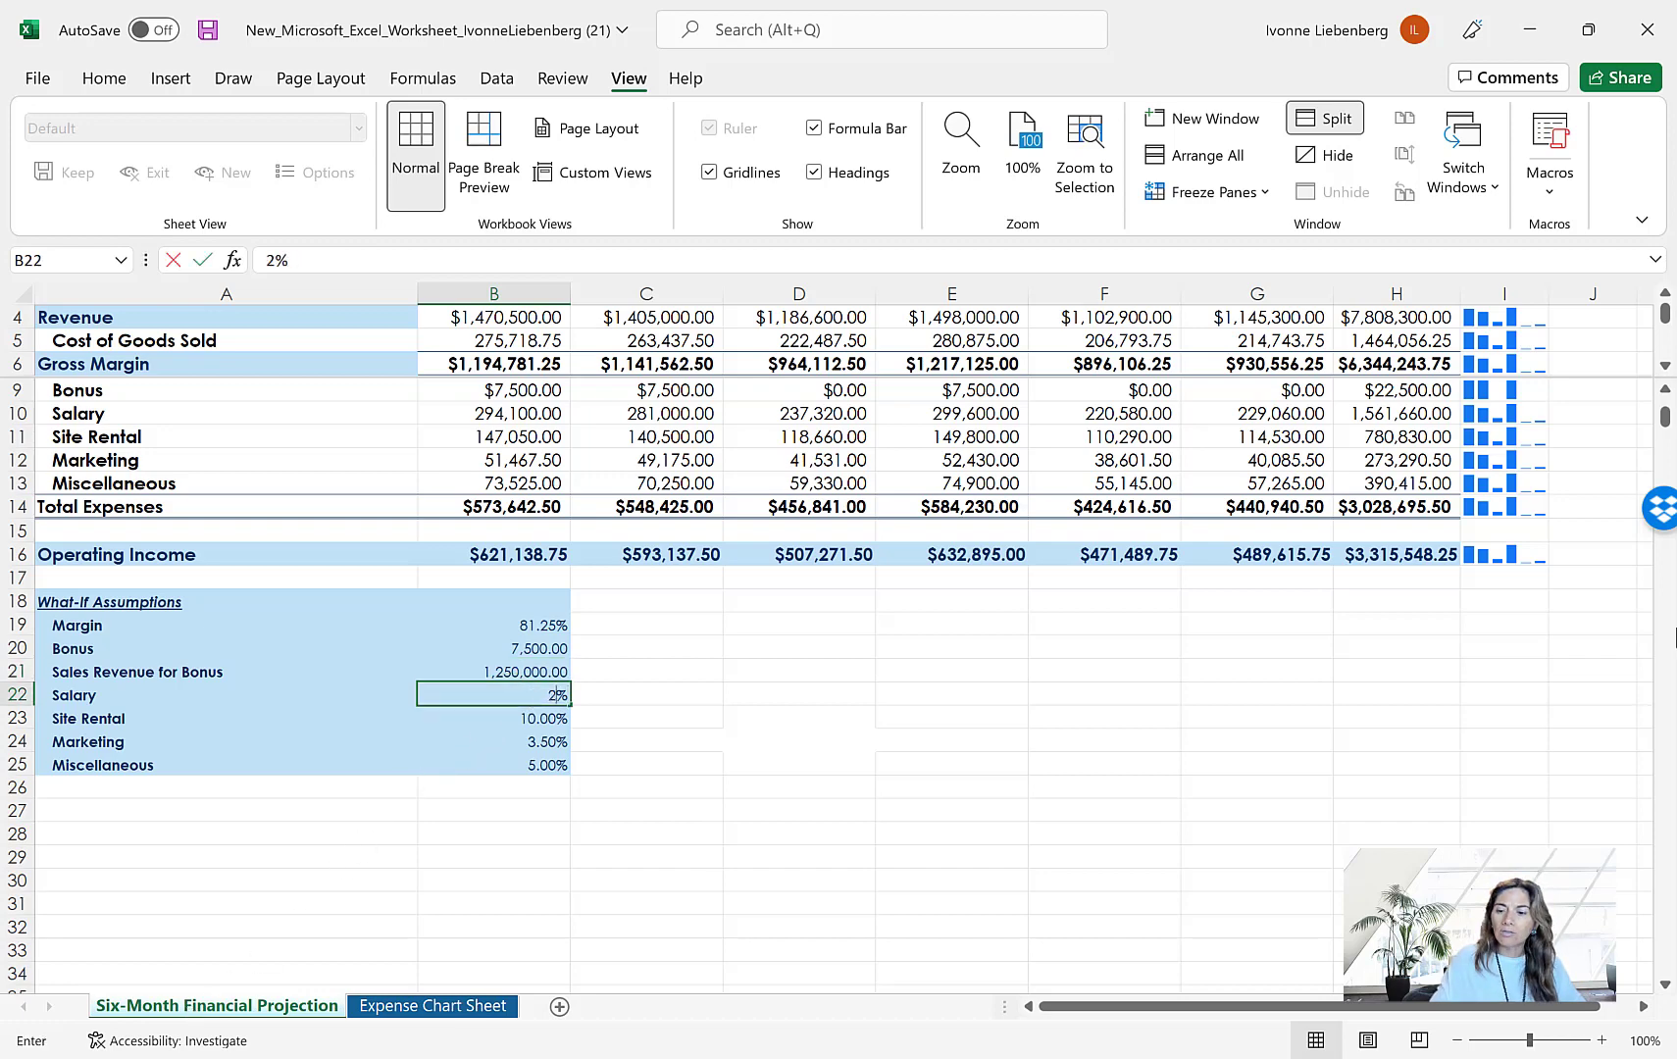
{"action": "key", "text": "Return"}
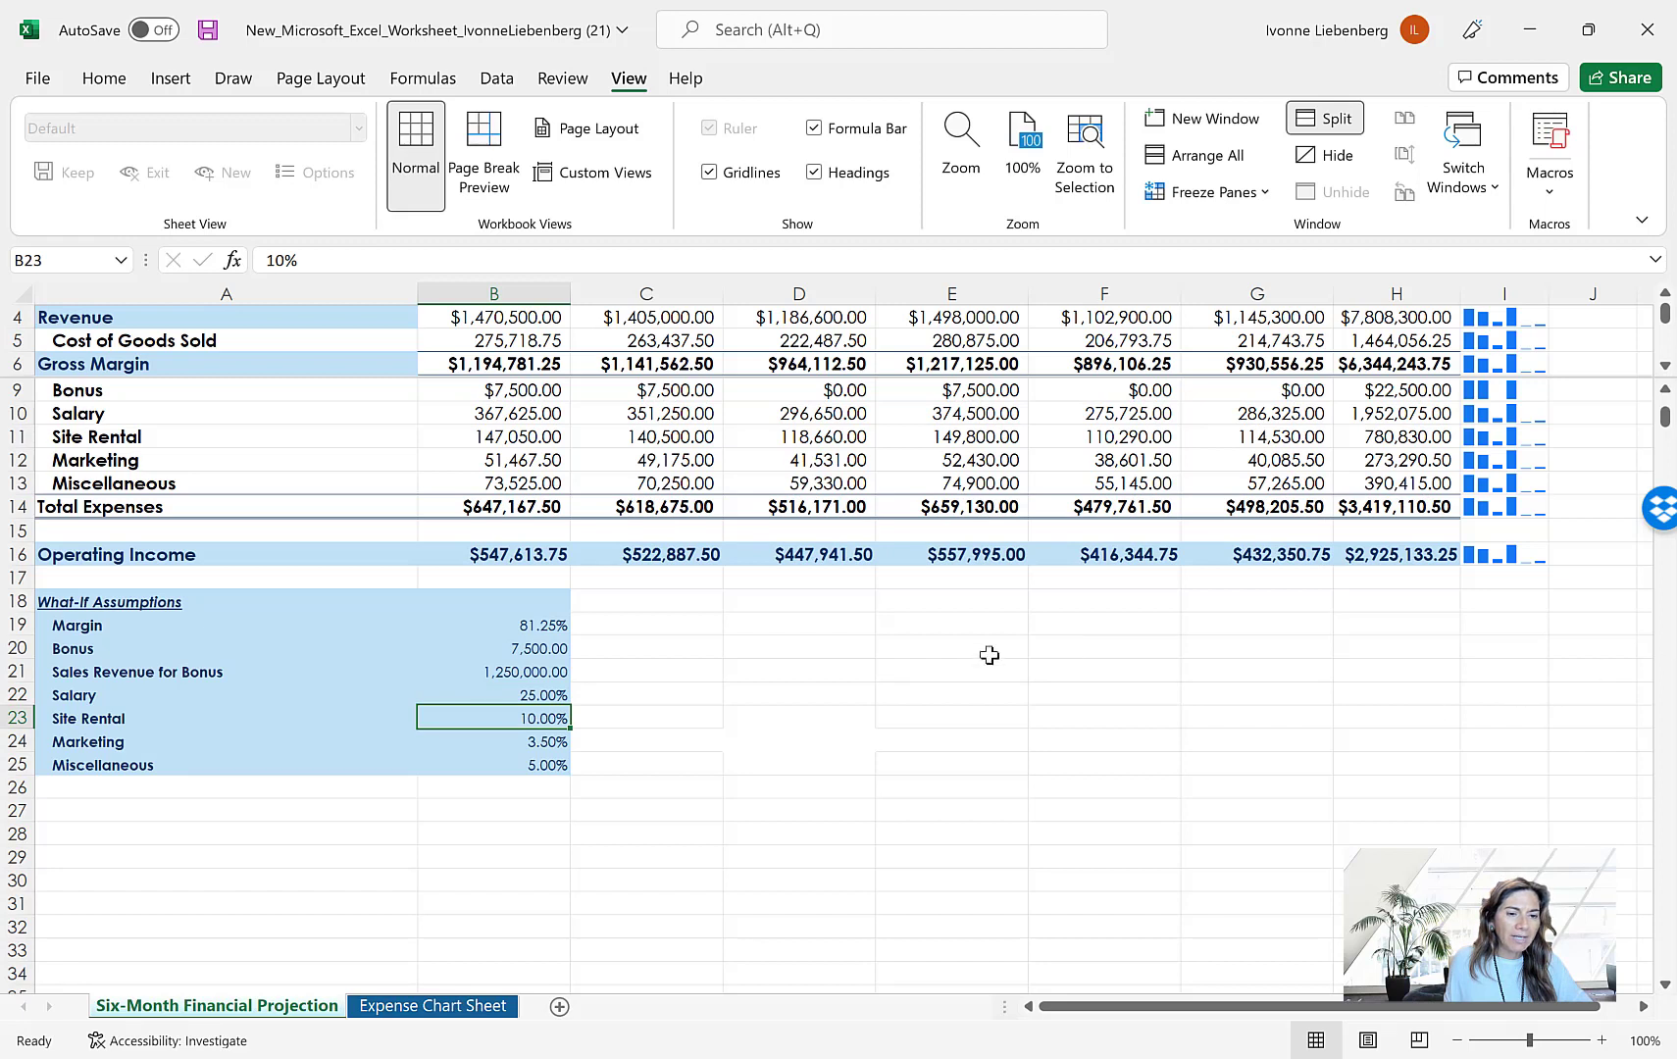
{"action": "left_click", "coordinate": [548, 769]}
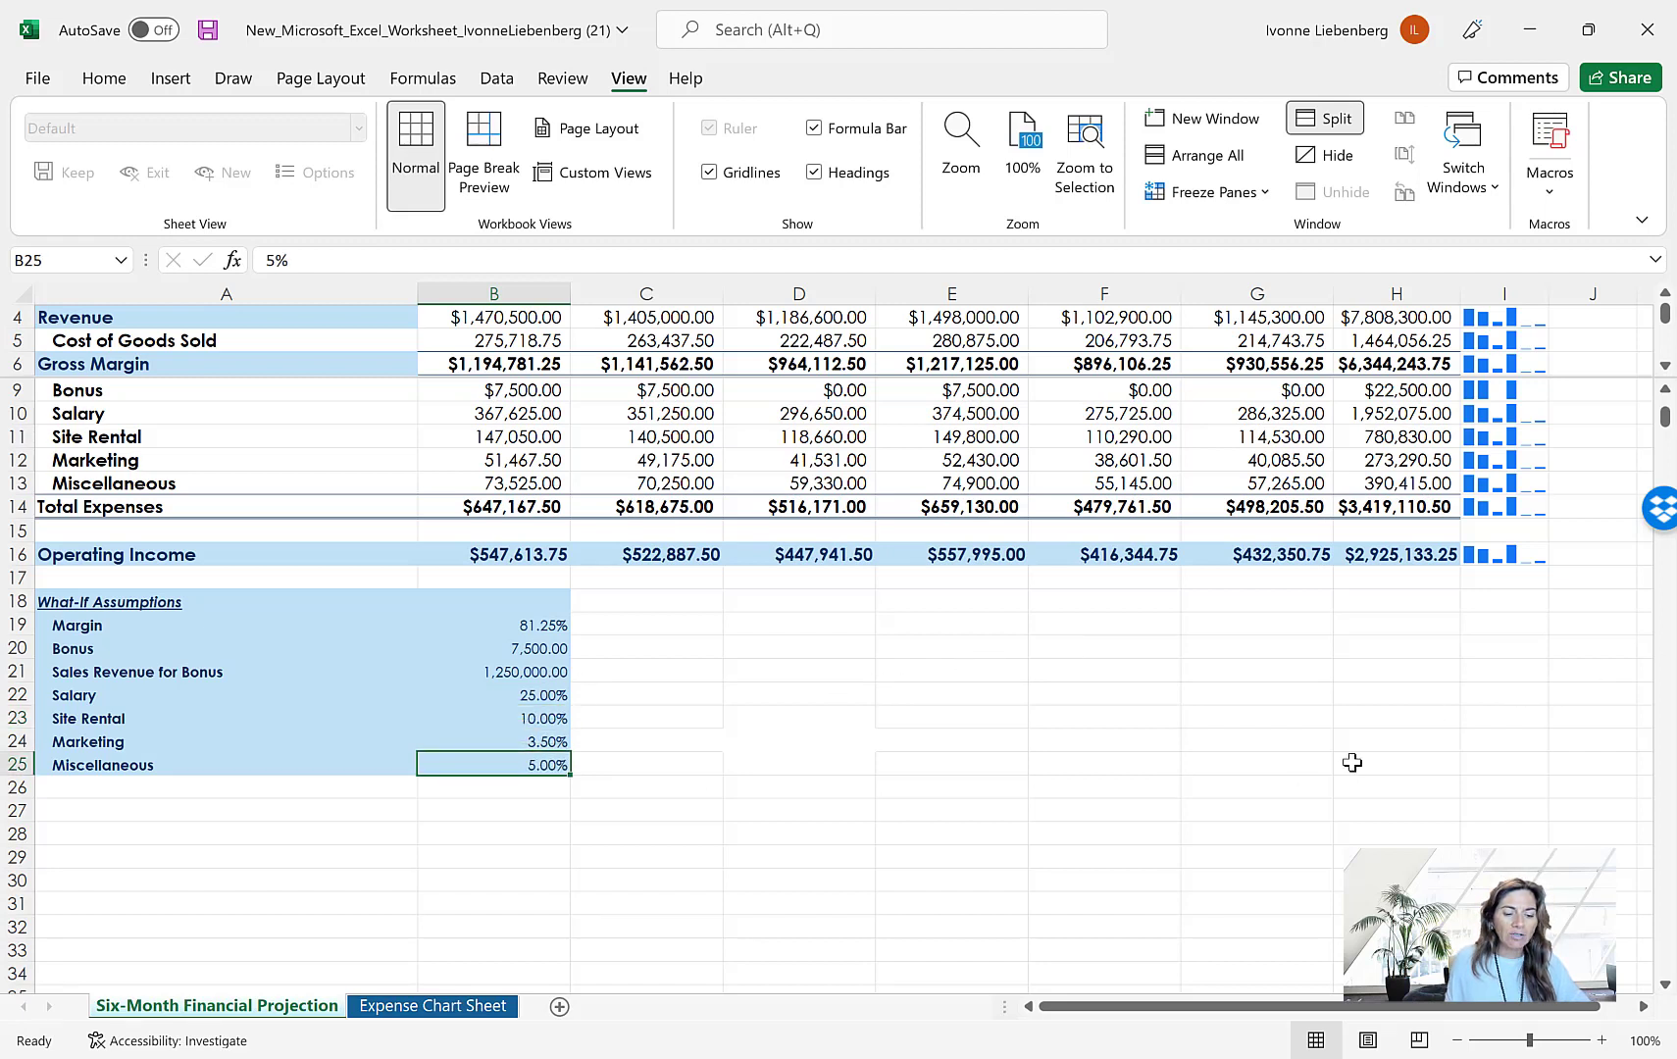
{"action": "type", "text": "3.5"}
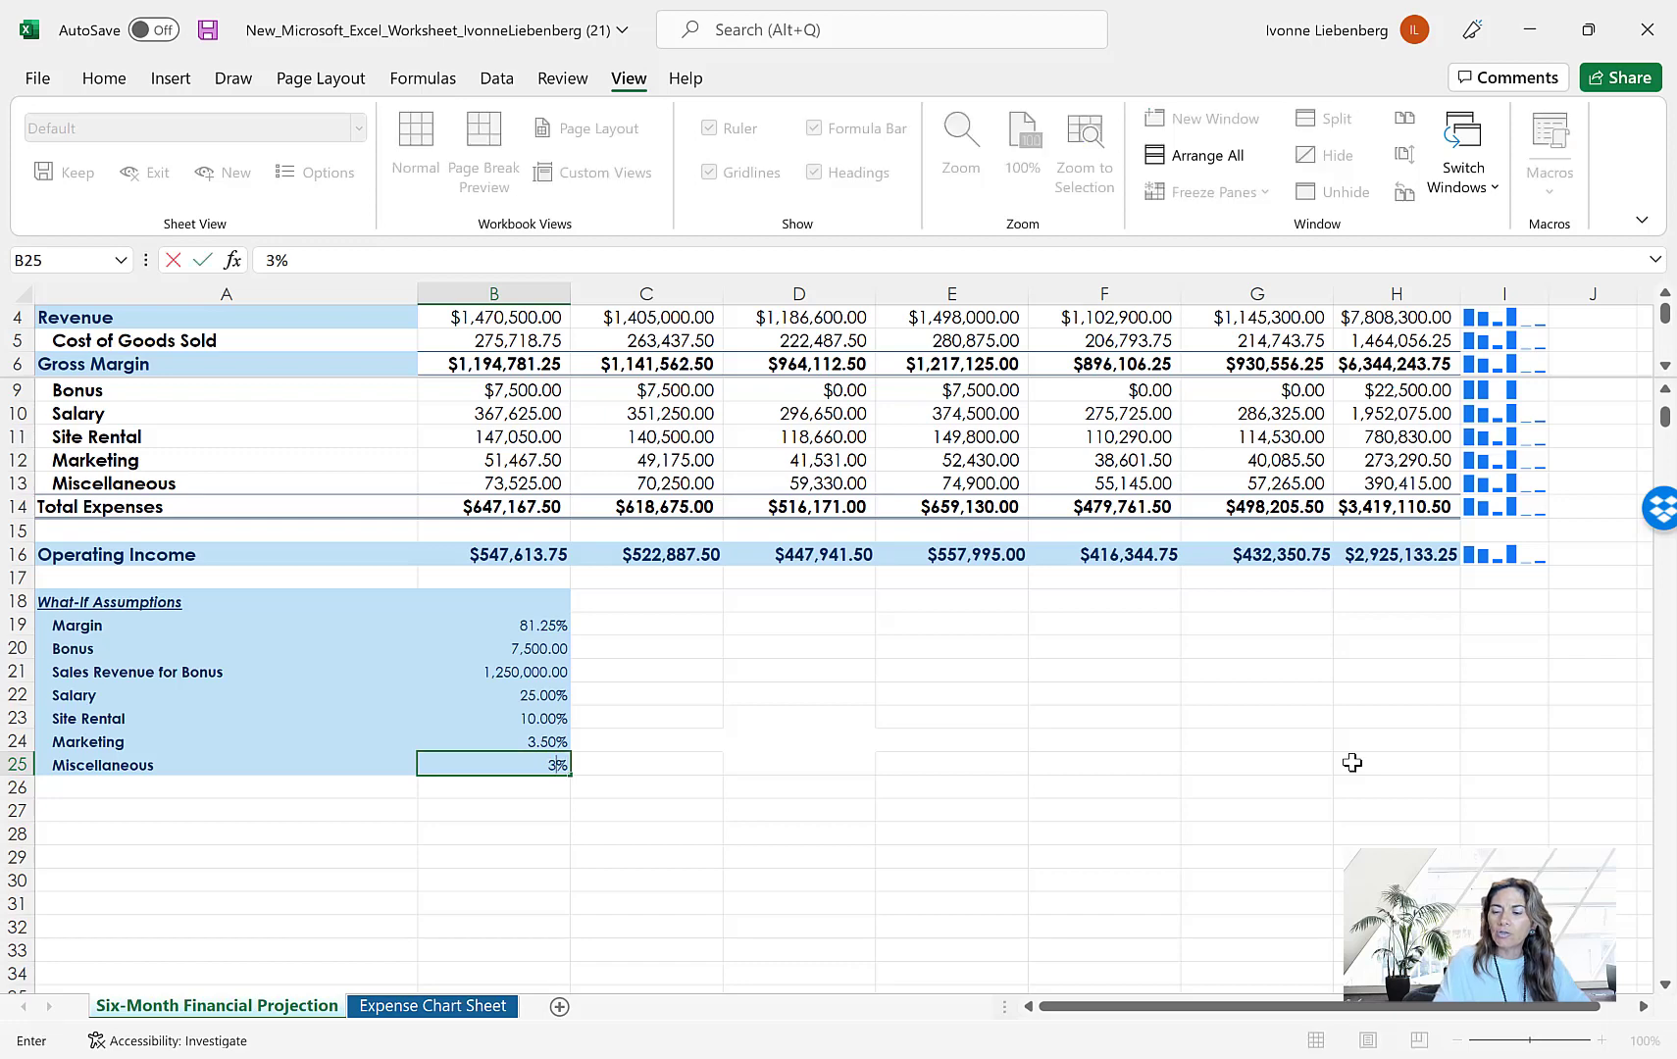
{"action": "key", "text": "Return"}
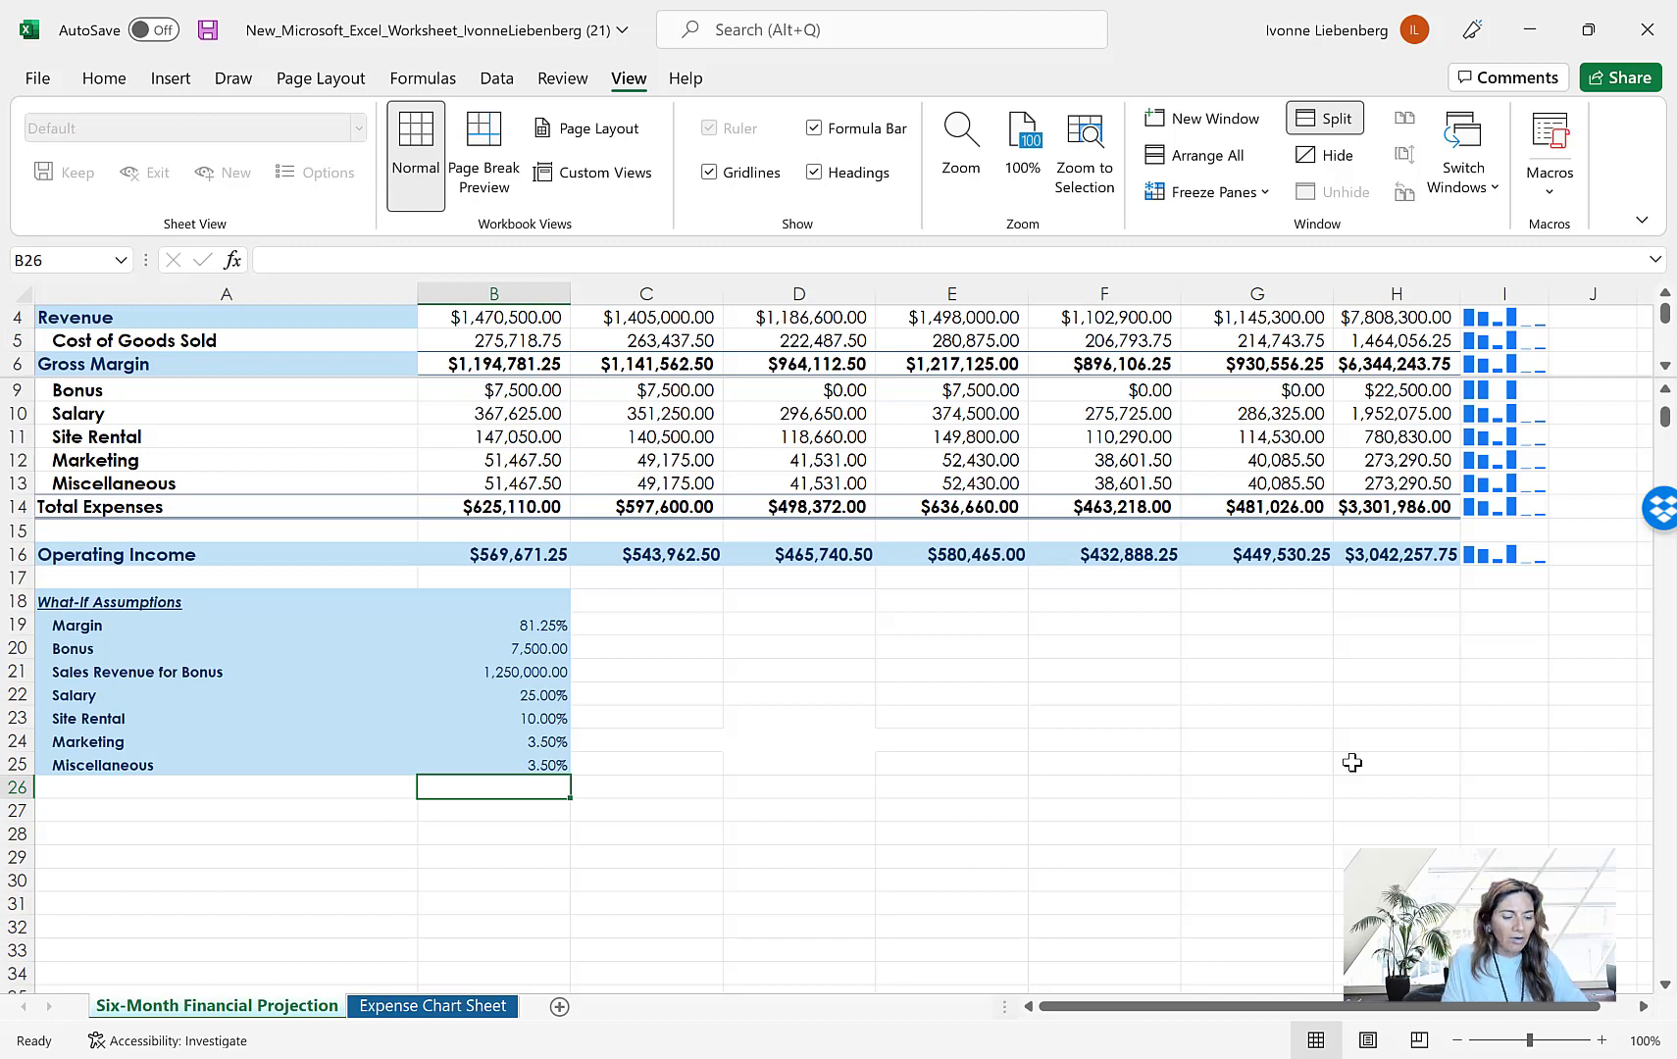
Inspect the total Operating Income in cell H16 and save the workbook under its existing name
{"action": "left_click", "coordinate": [1416, 555]}
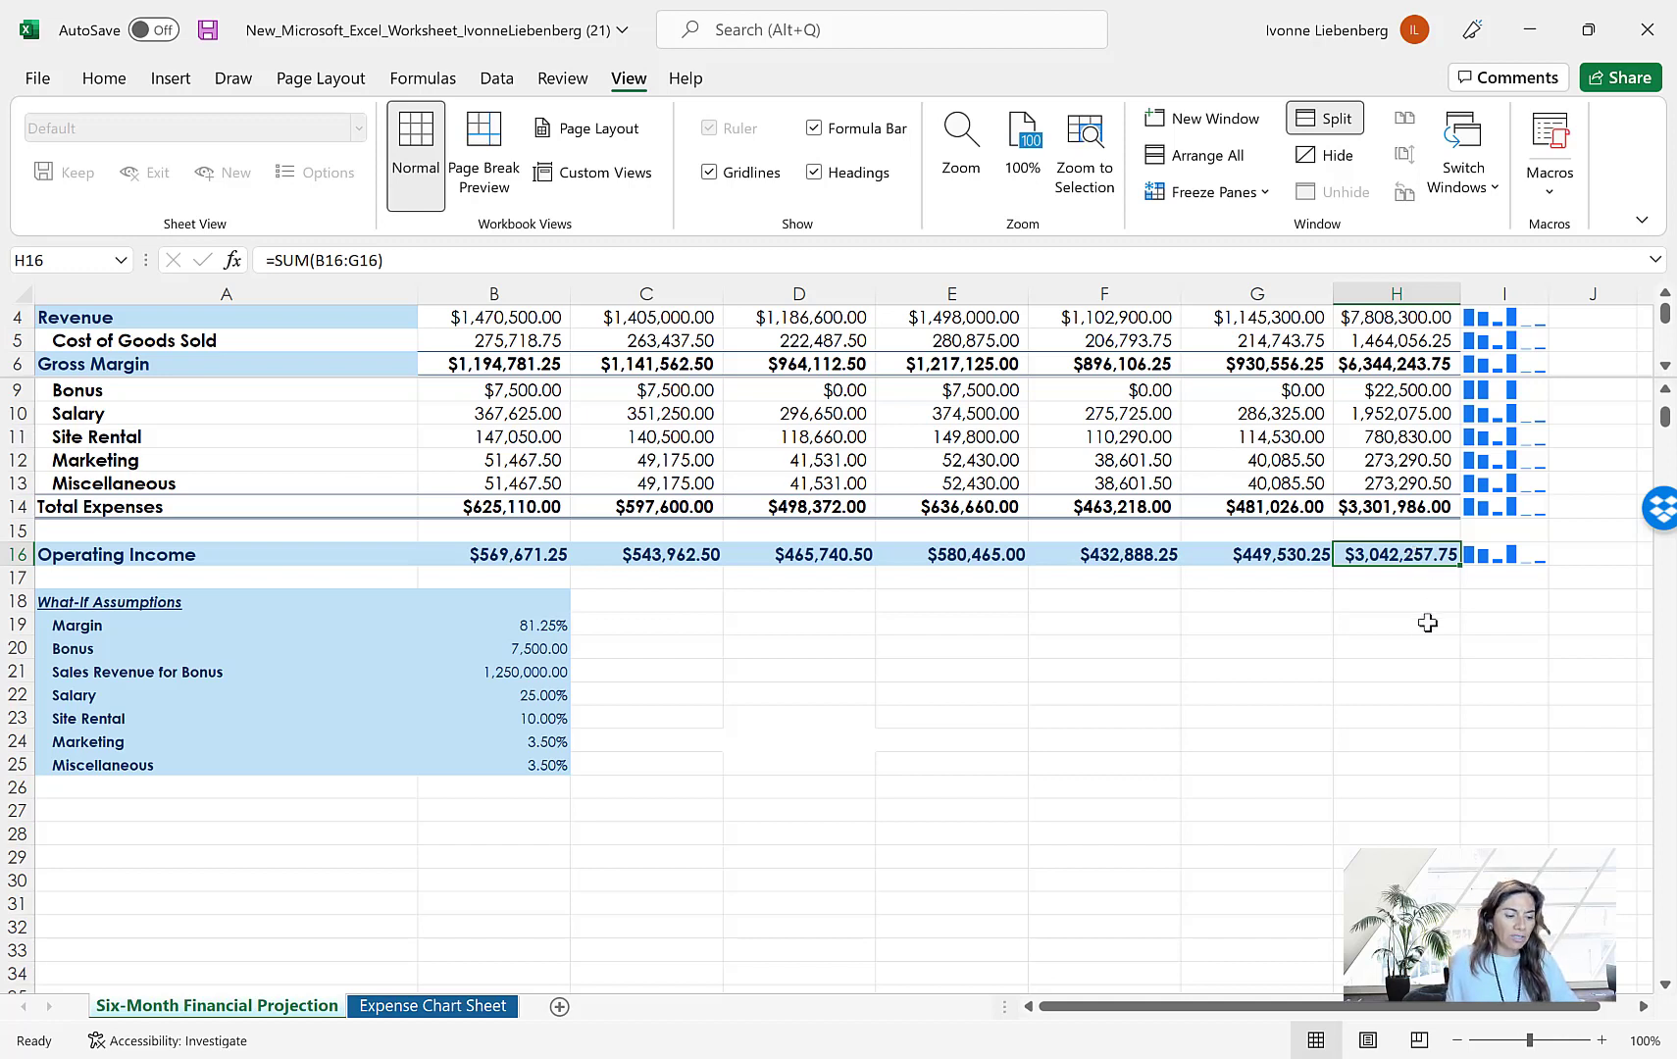
{"action": "left_click", "coordinate": [38, 78]}
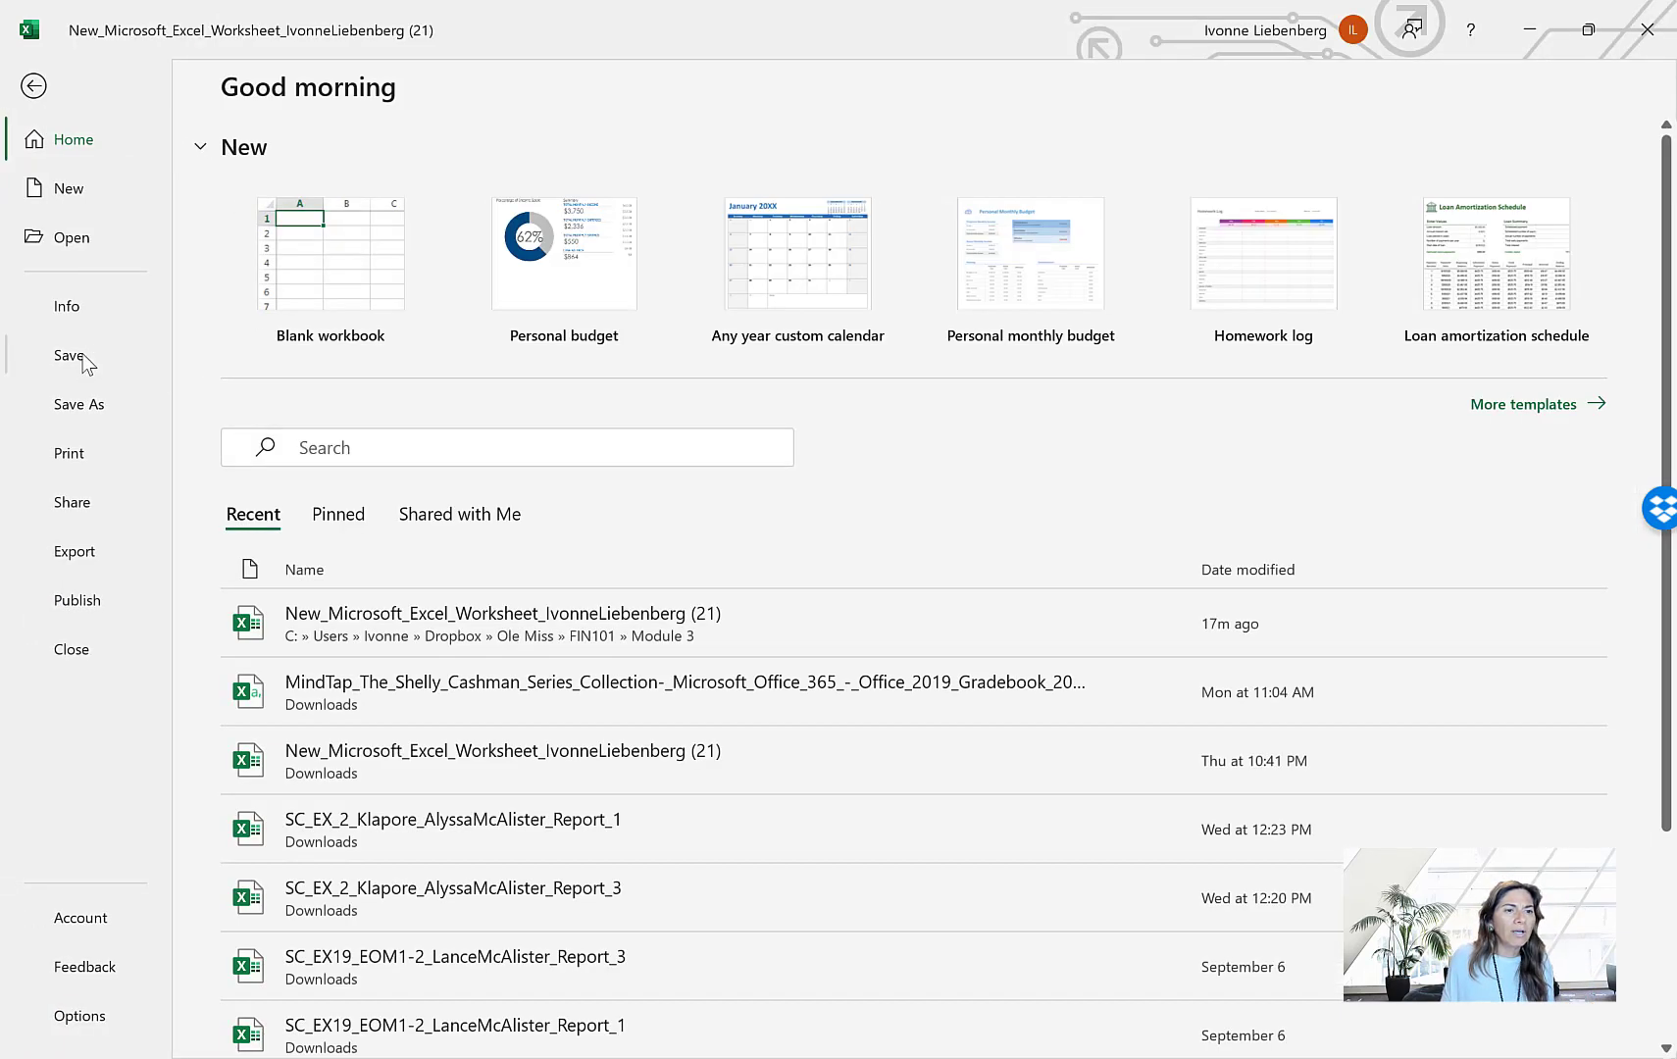
{"action": "left_click", "coordinate": [87, 365]}
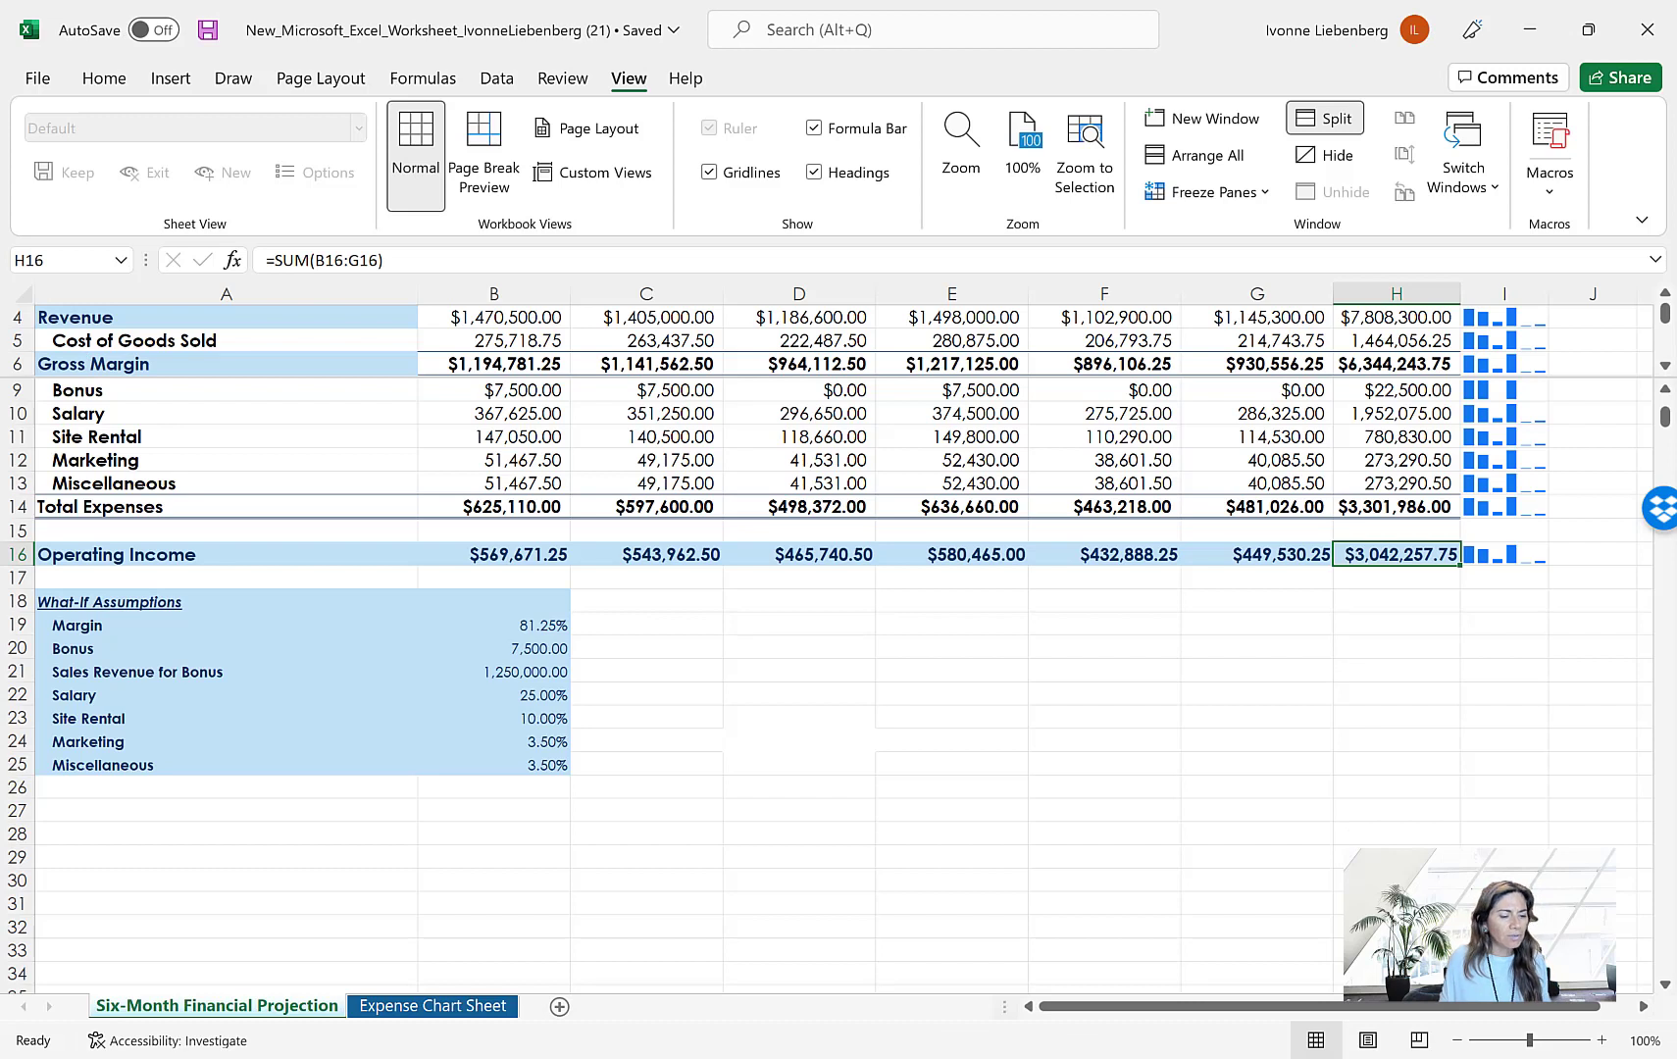
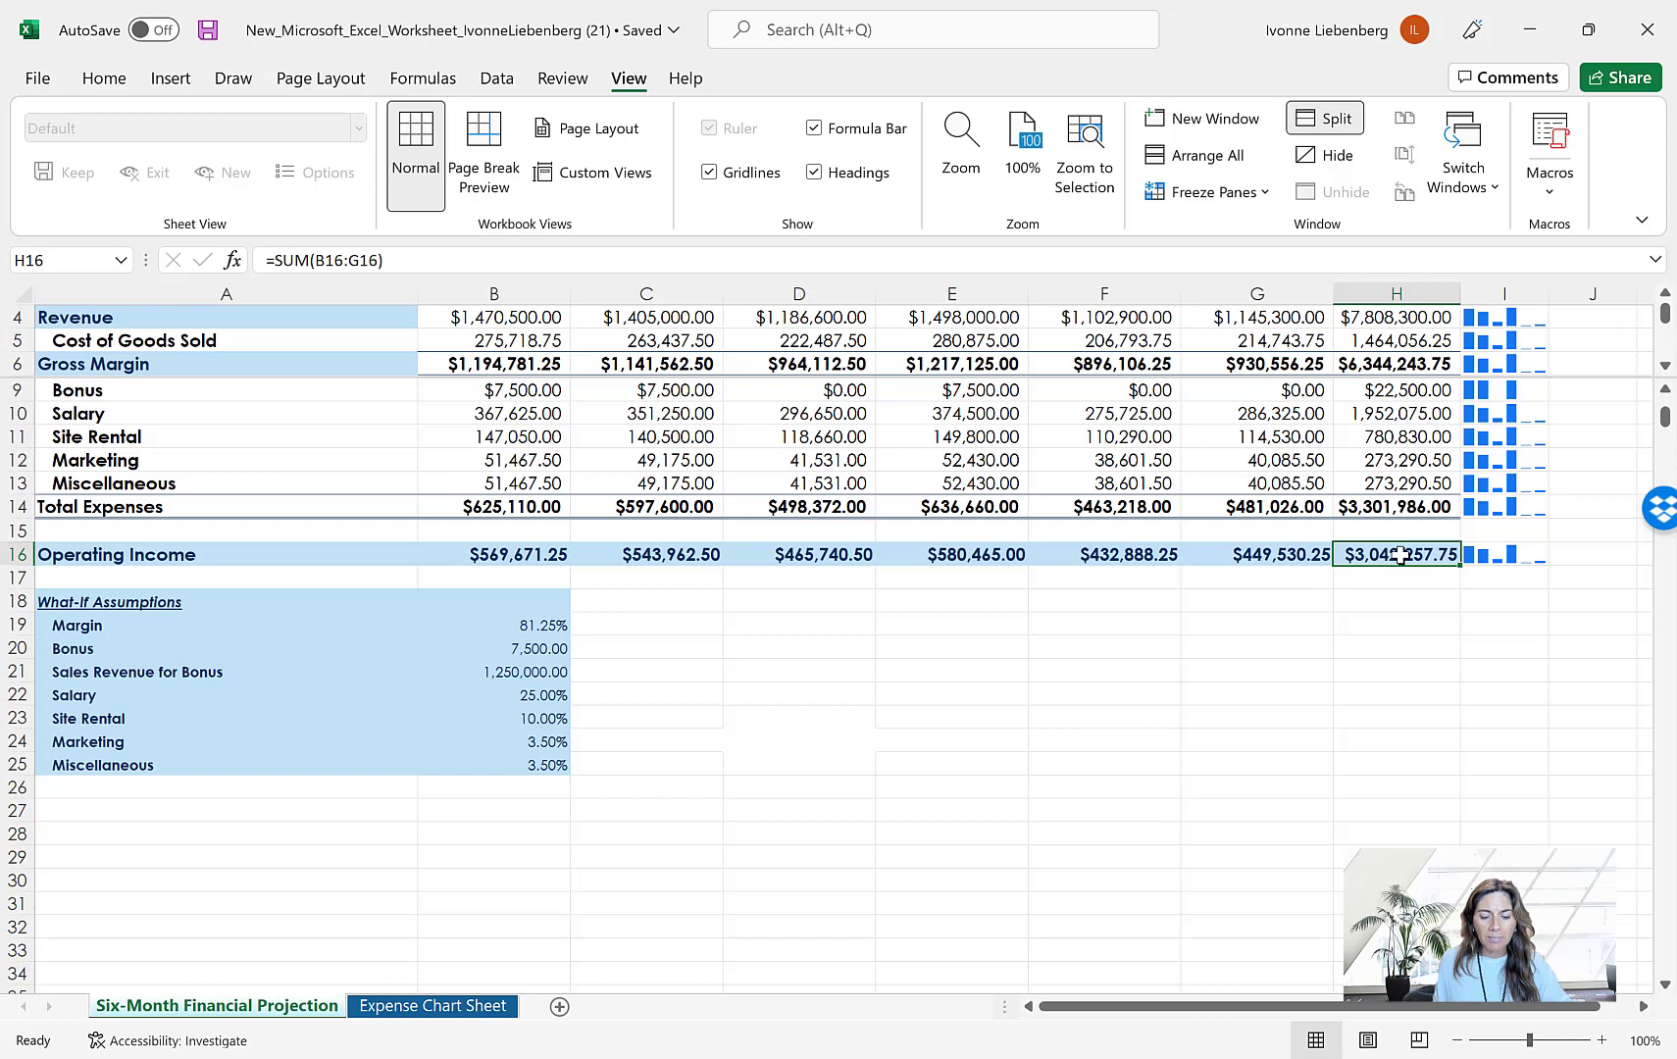
Run Goal Seek to bring total Operating Income in H16 to 3500000 by changing the Site Rental assumption in B23, and discard the solution
{"action": "left_click", "coordinate": [500, 83]}
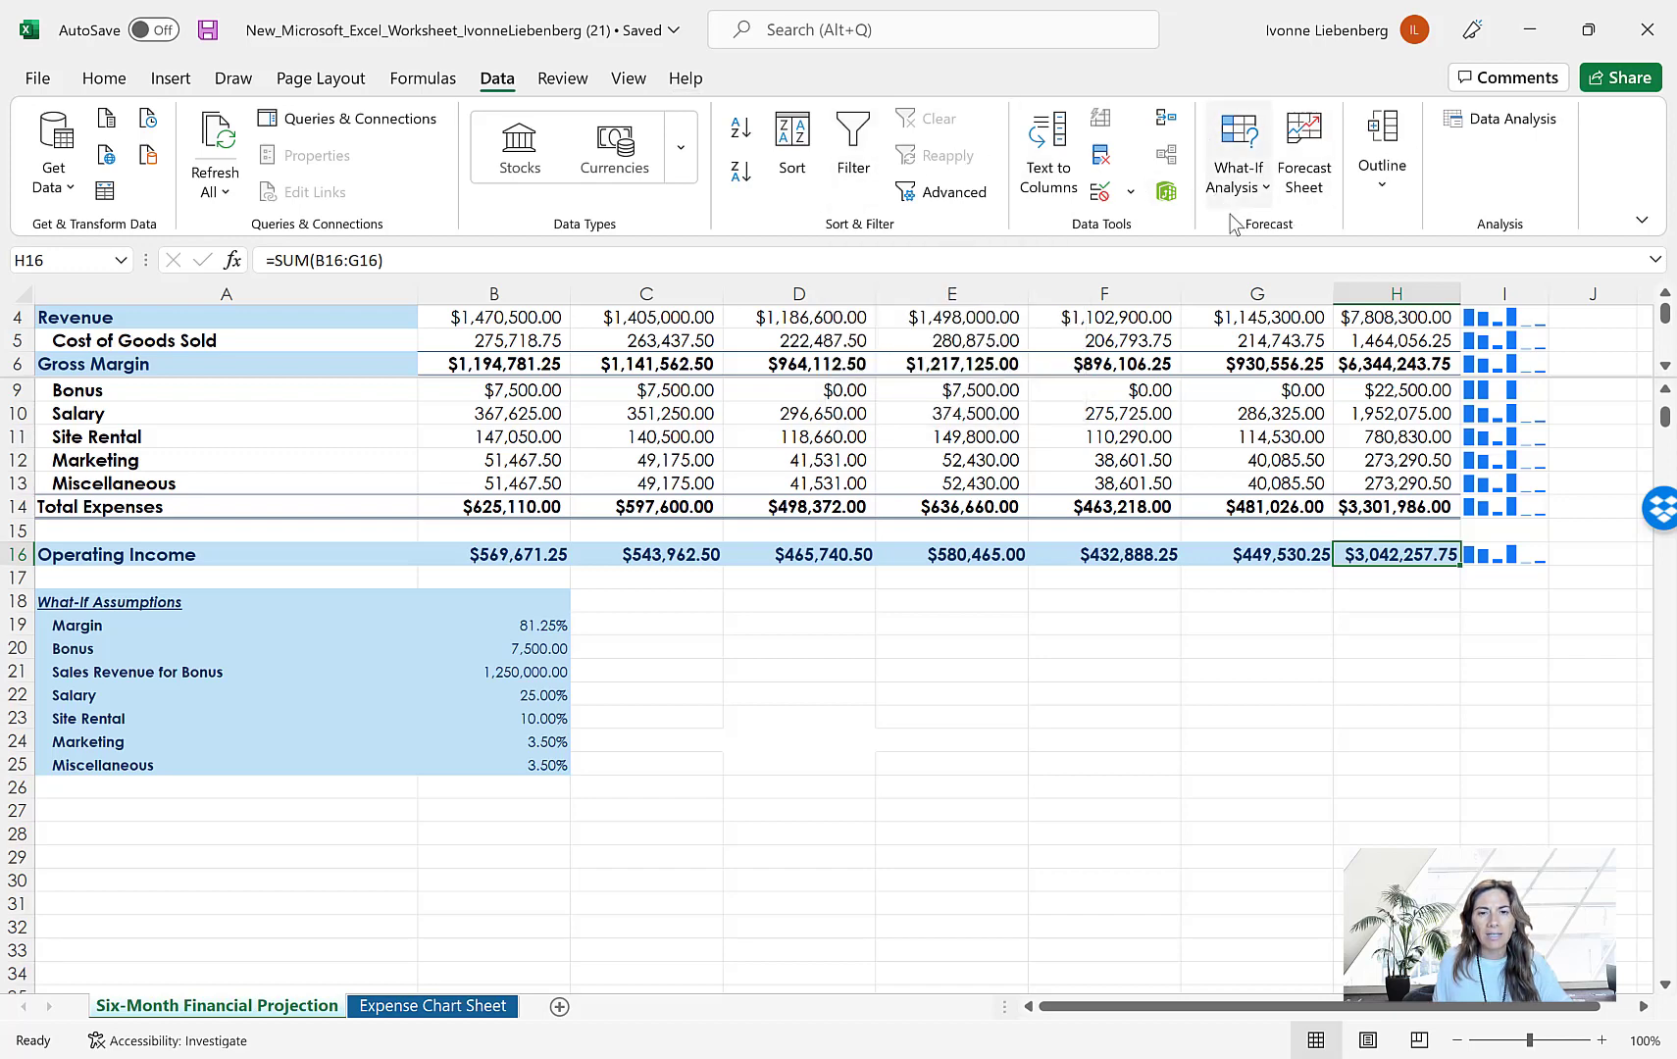
{"action": "left_click", "coordinate": [1267, 192]}
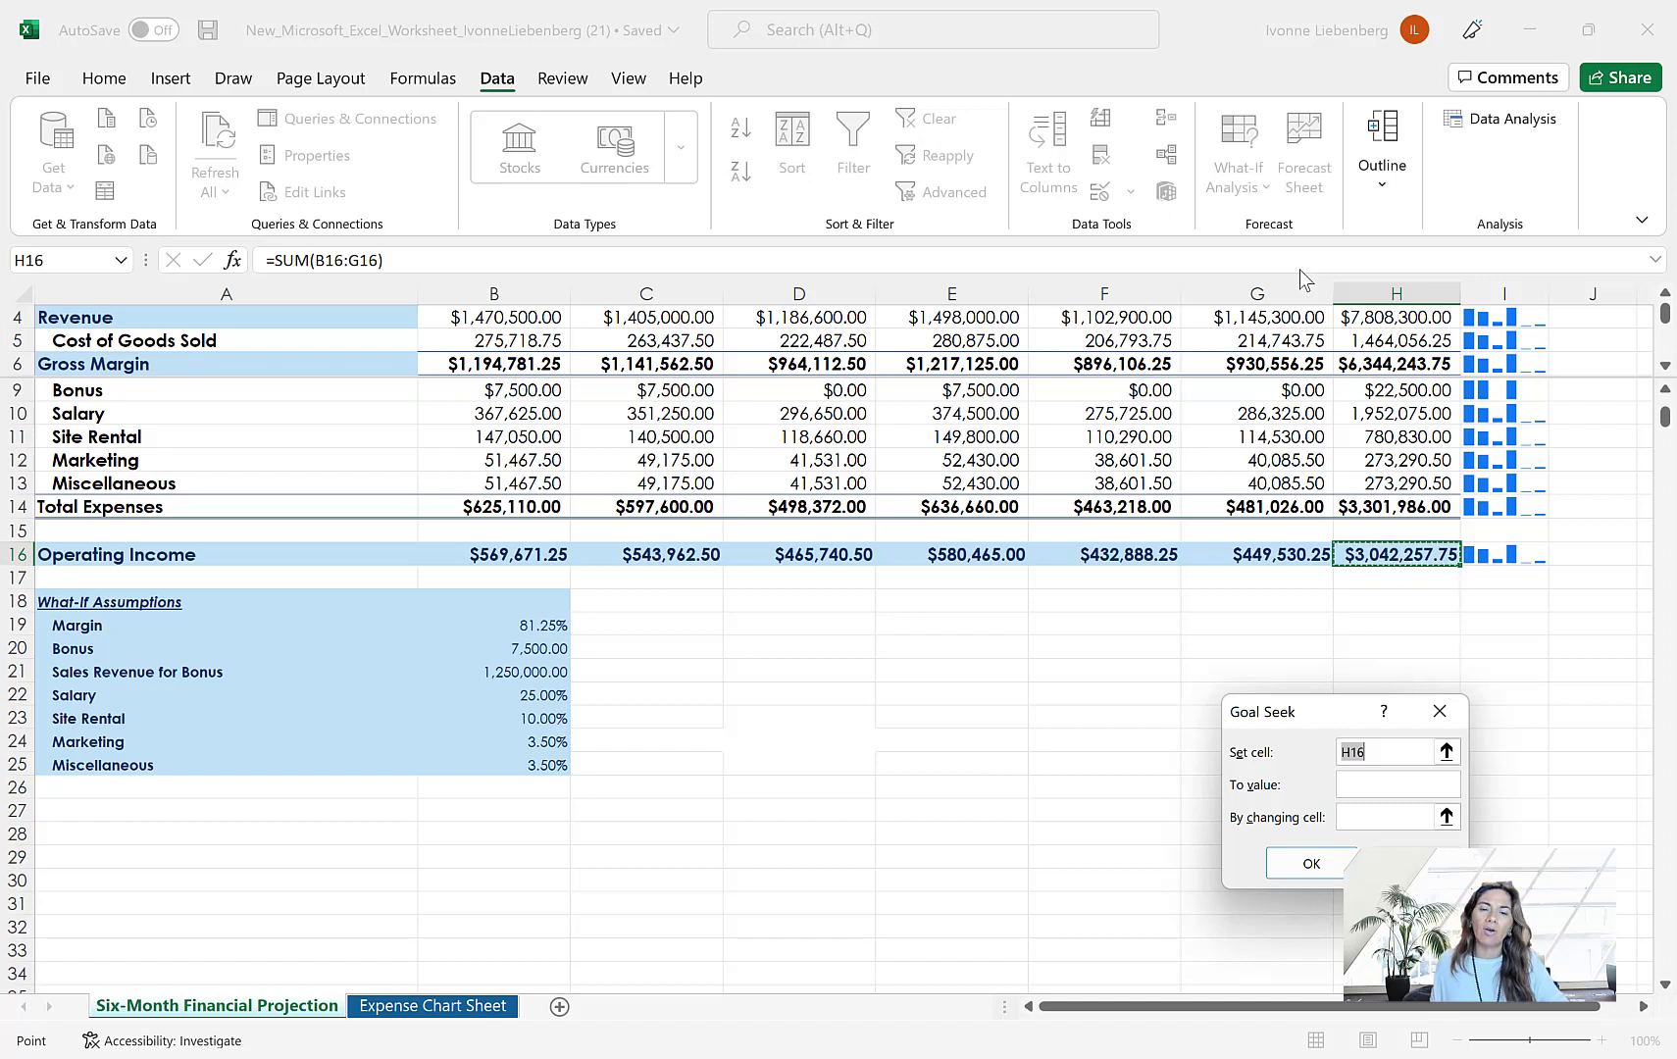
{"action": "left_click", "coordinate": [1379, 784]}
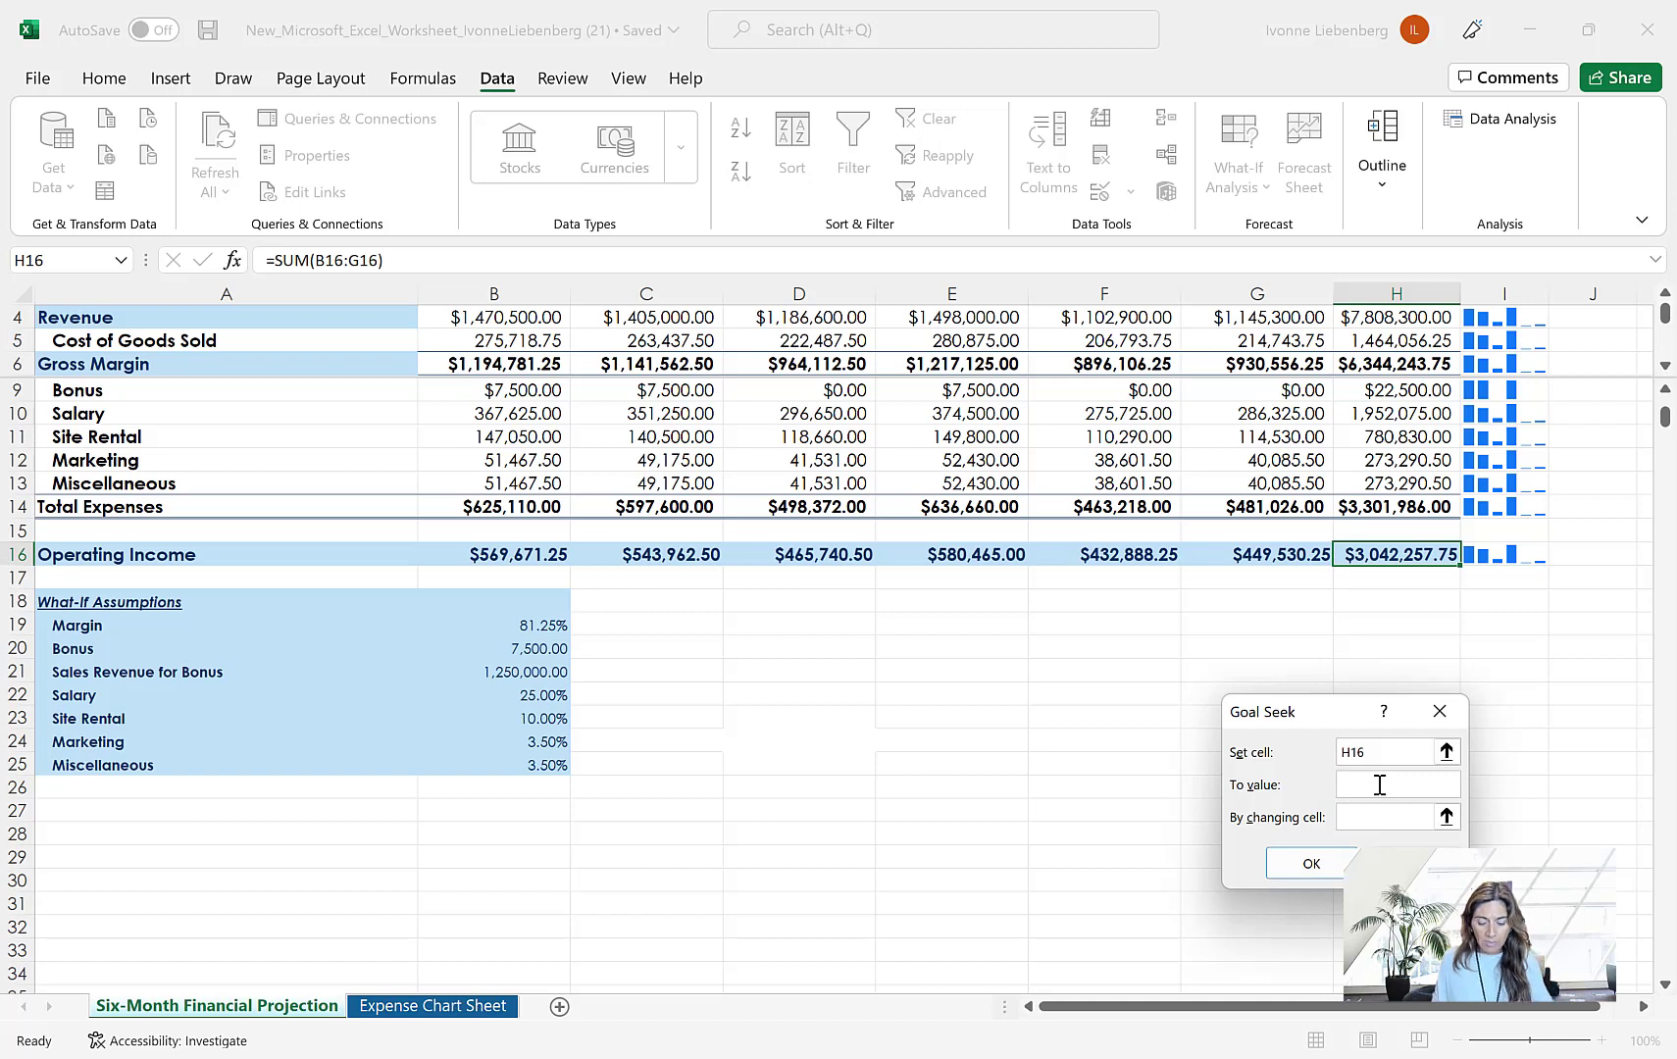
{"action": "type", "text": "3500"}
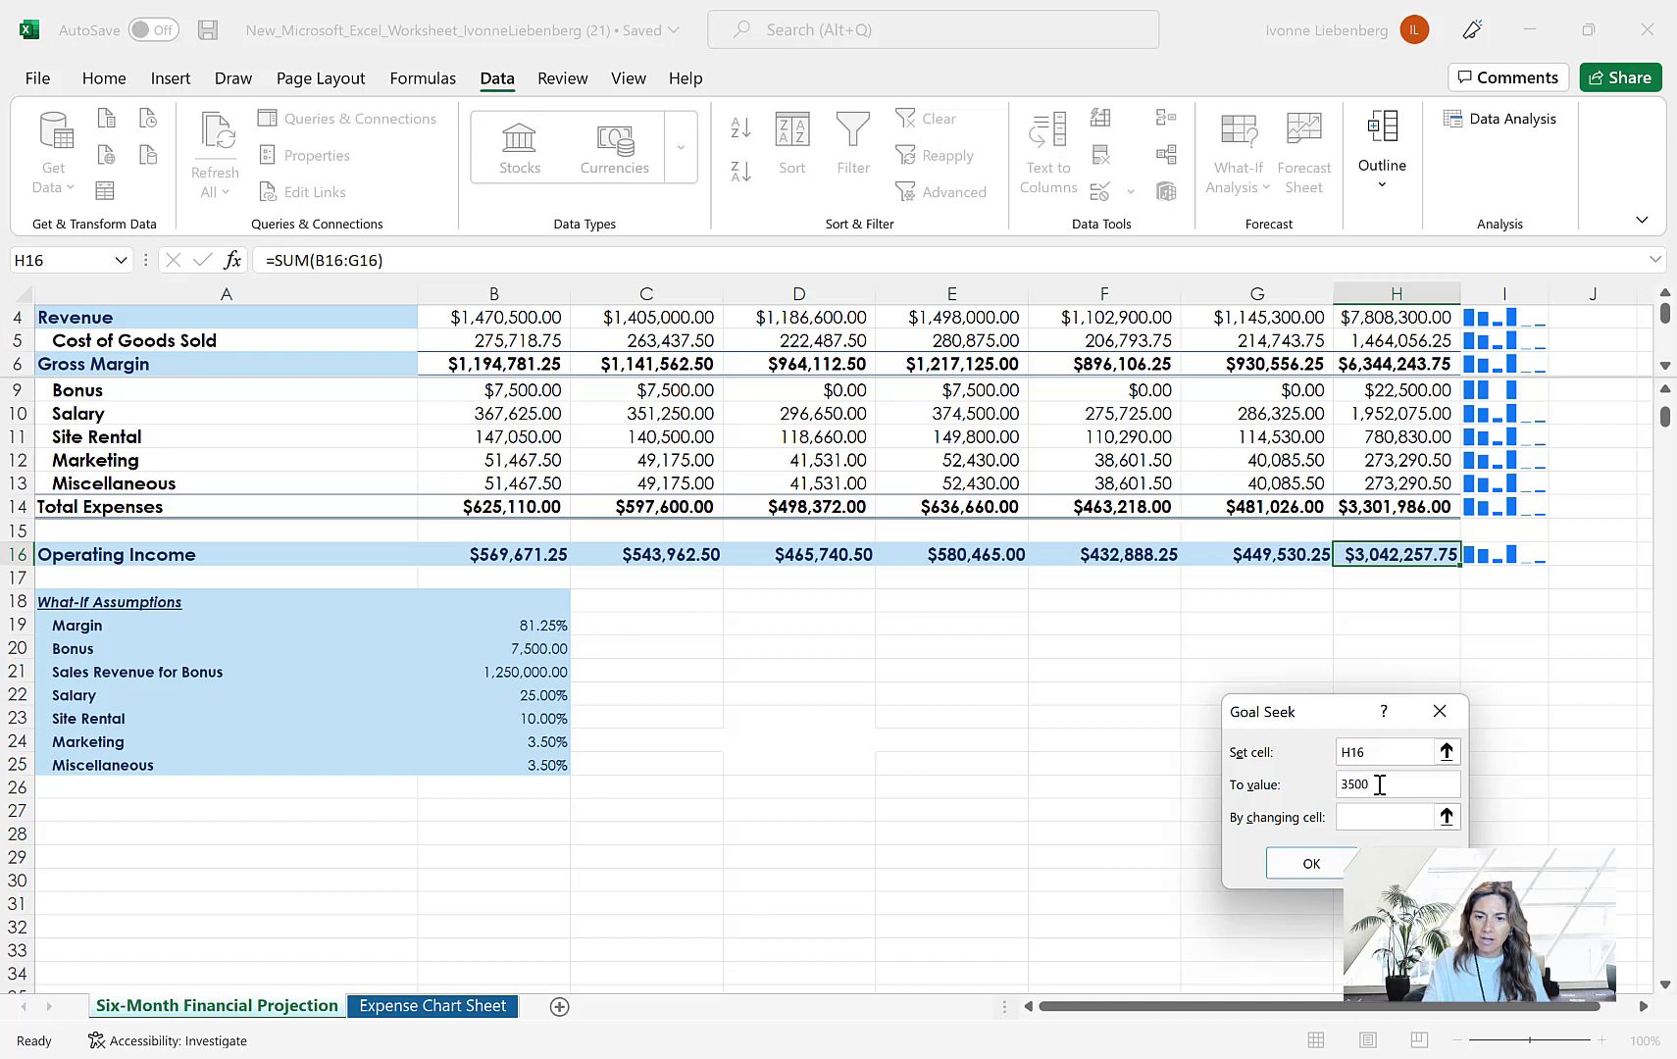
{"action": "type", "text": "000"}
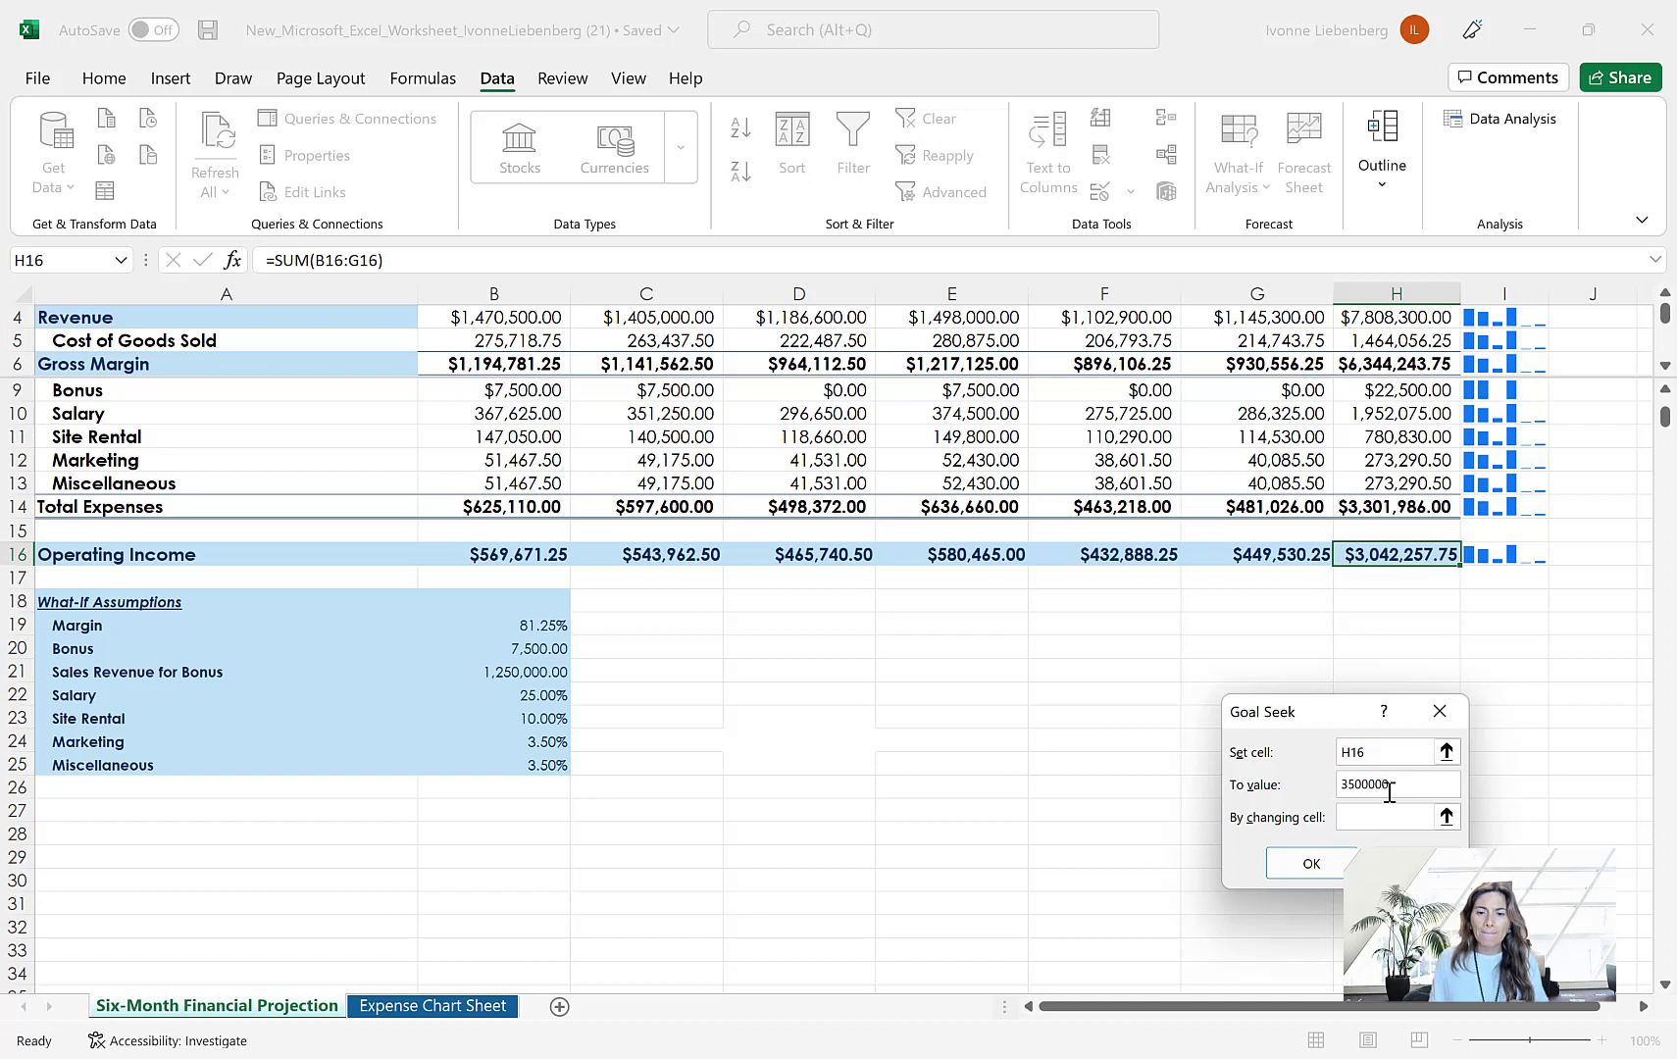
{"action": "left_click", "coordinate": [1402, 822]}
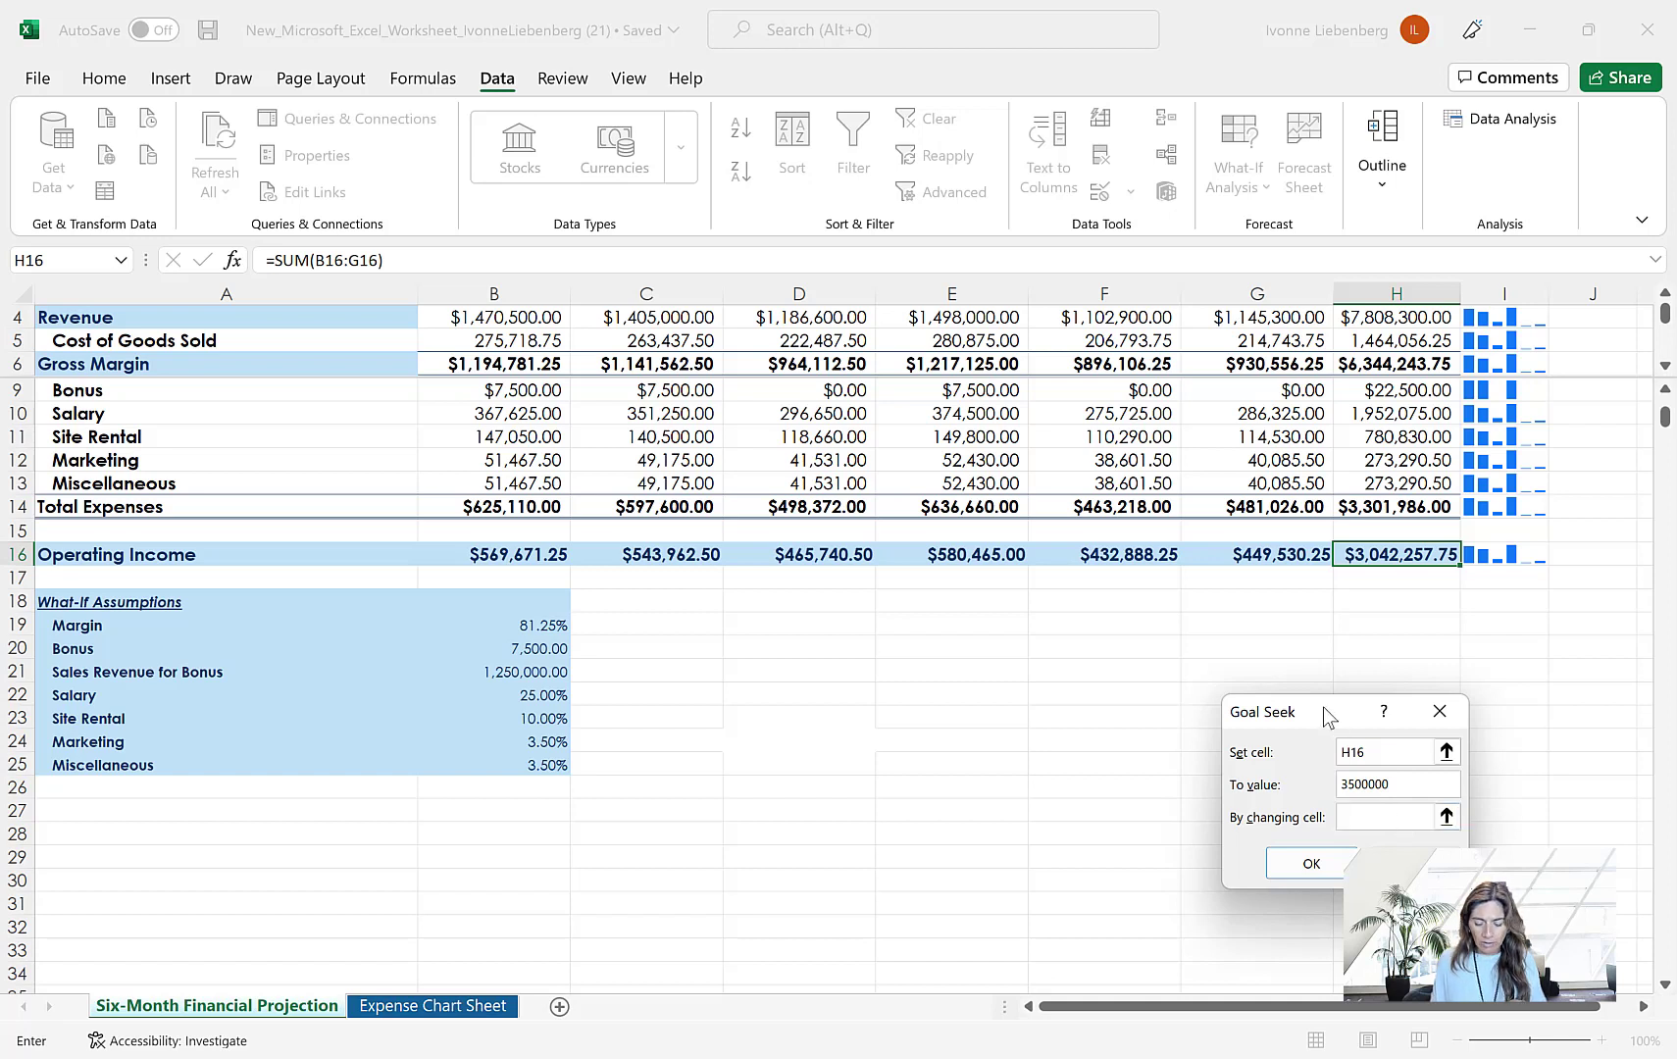
{"action": "left_click", "coordinate": [554, 719]}
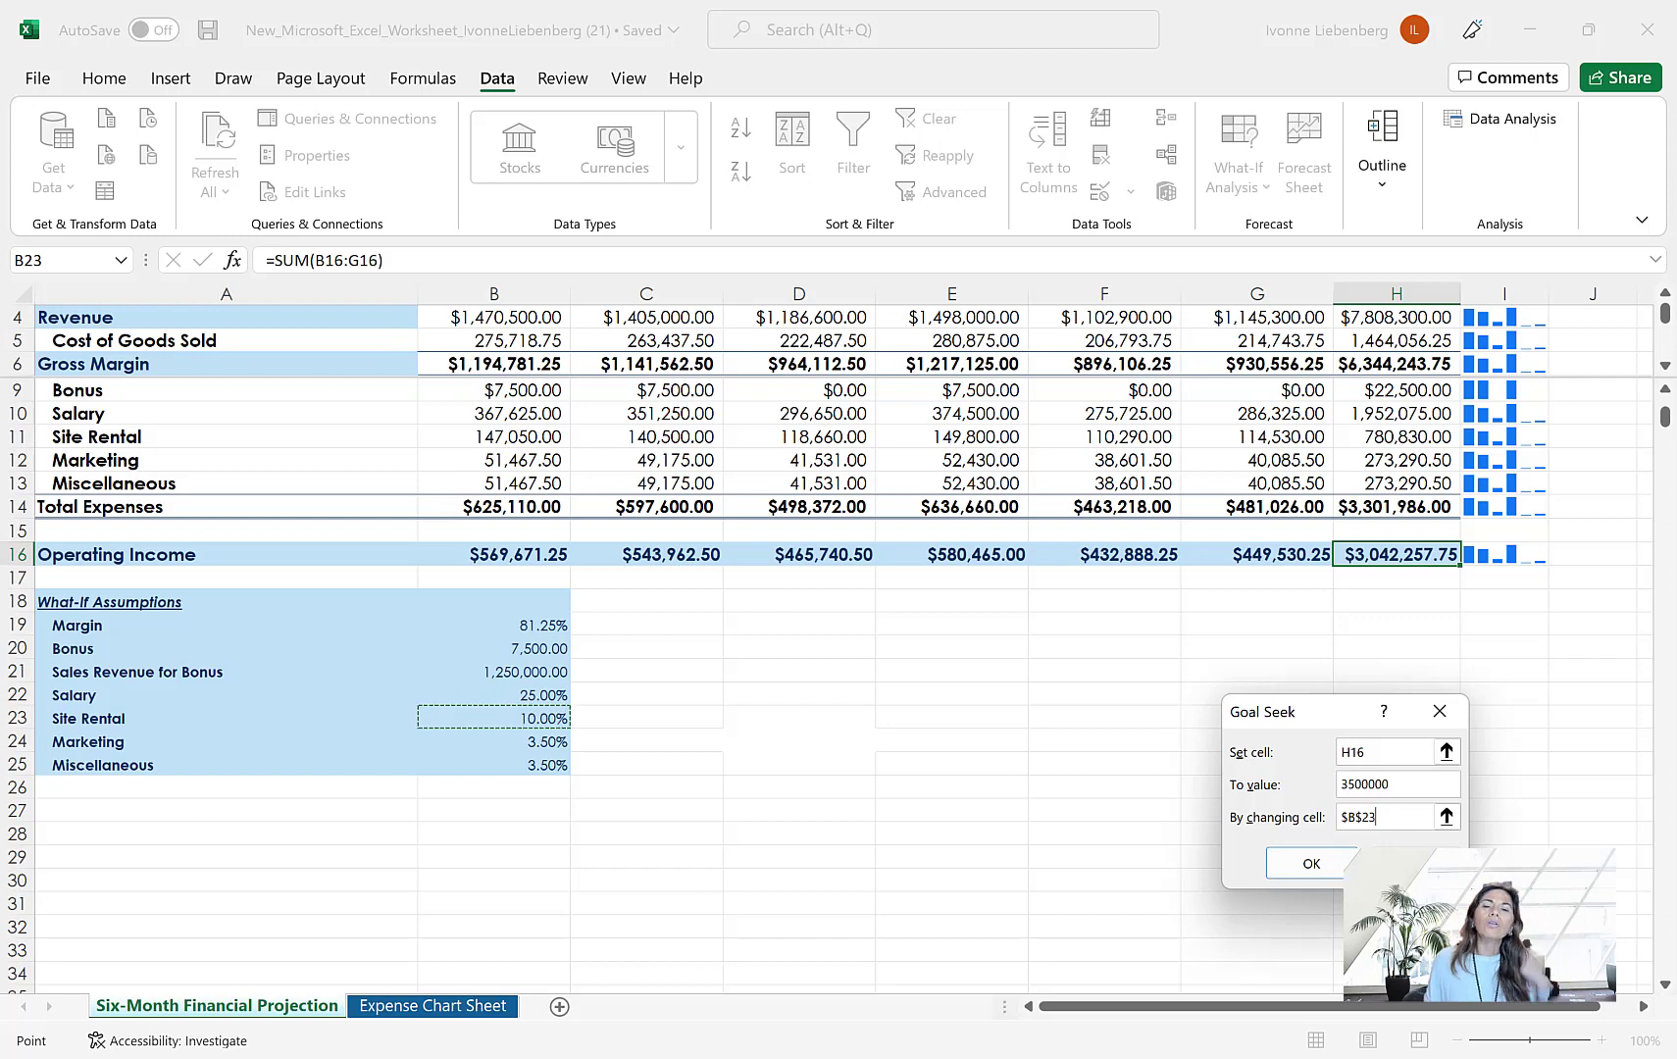
{"action": "left_click", "coordinate": [1315, 865]}
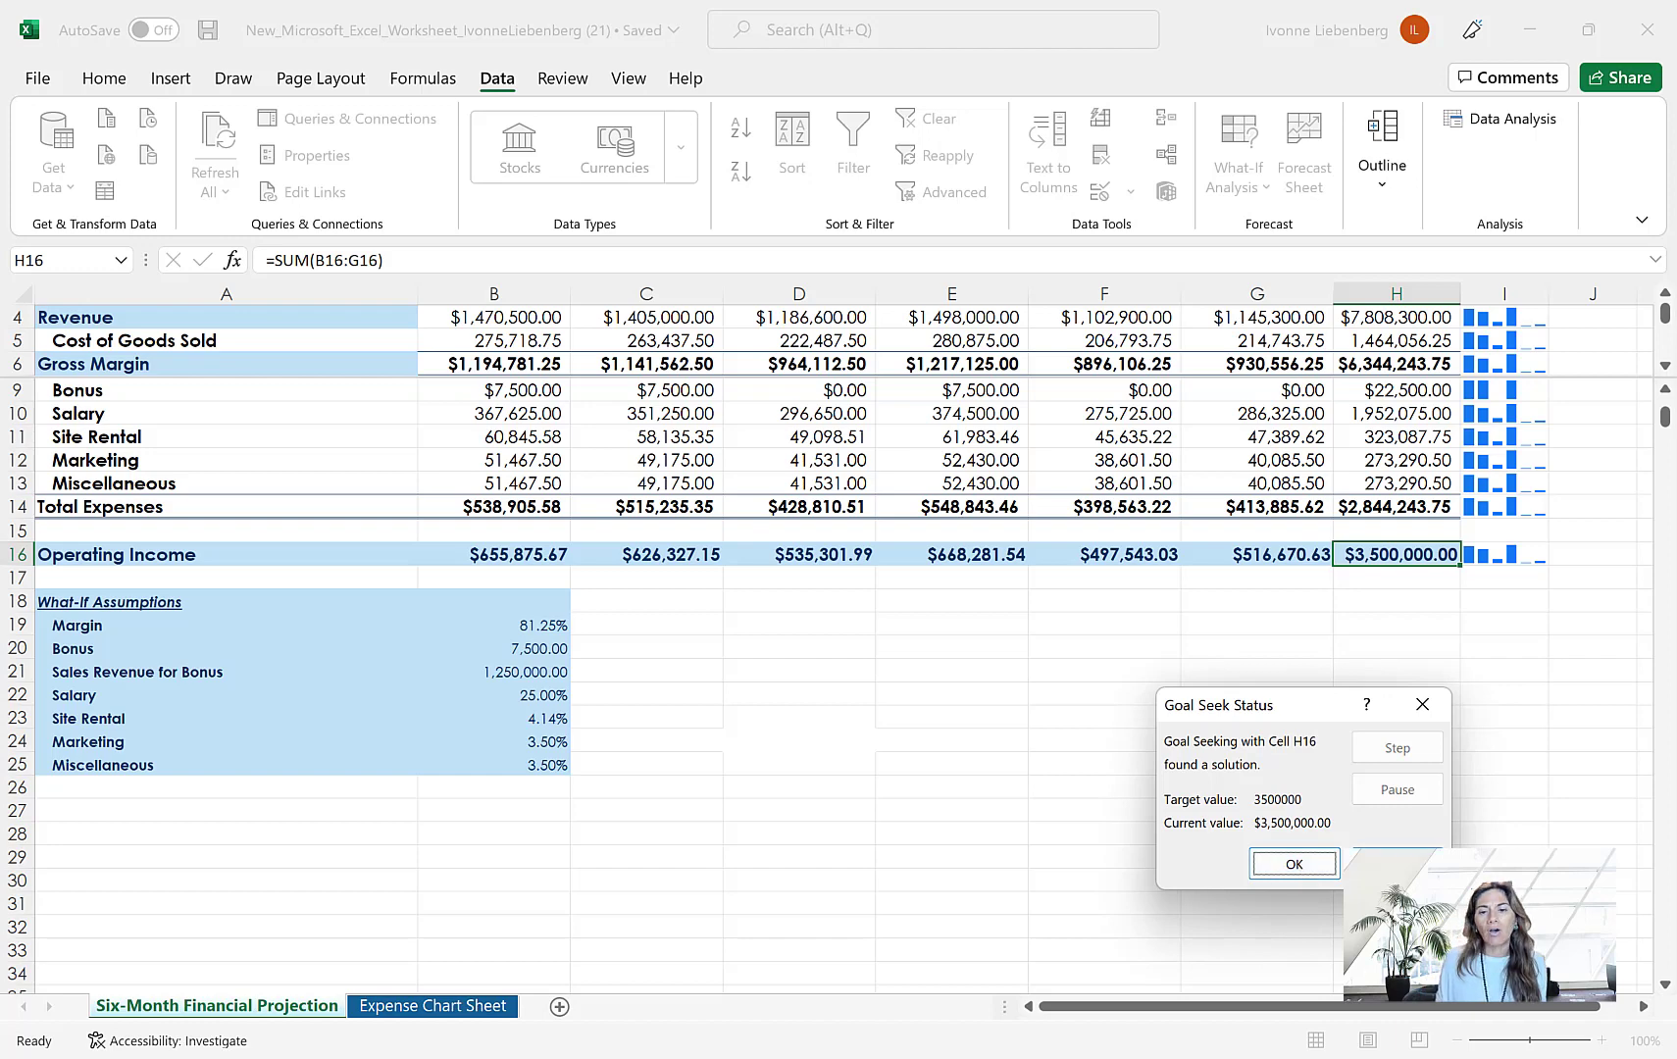
{"action": "key", "text": "Escape"}
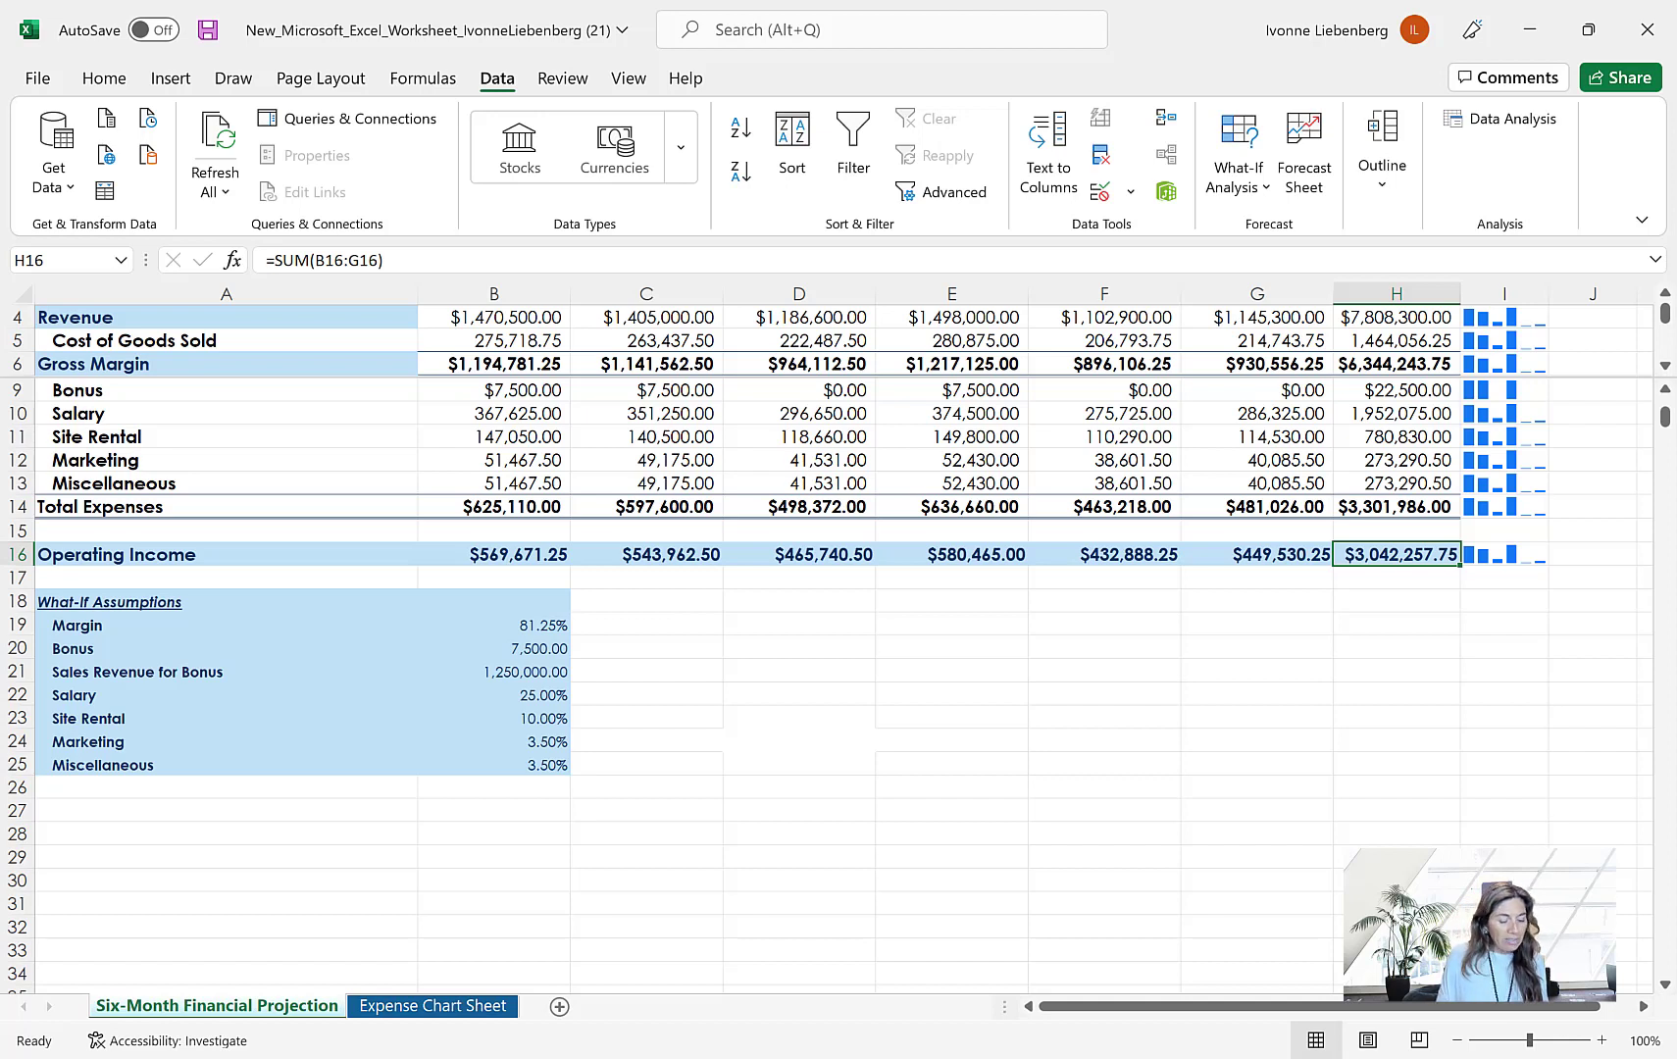
Remove the split panes from the Six-Month Financial Projection sheet and save the workbook under its existing name
{"action": "left_click", "coordinate": [625, 87]}
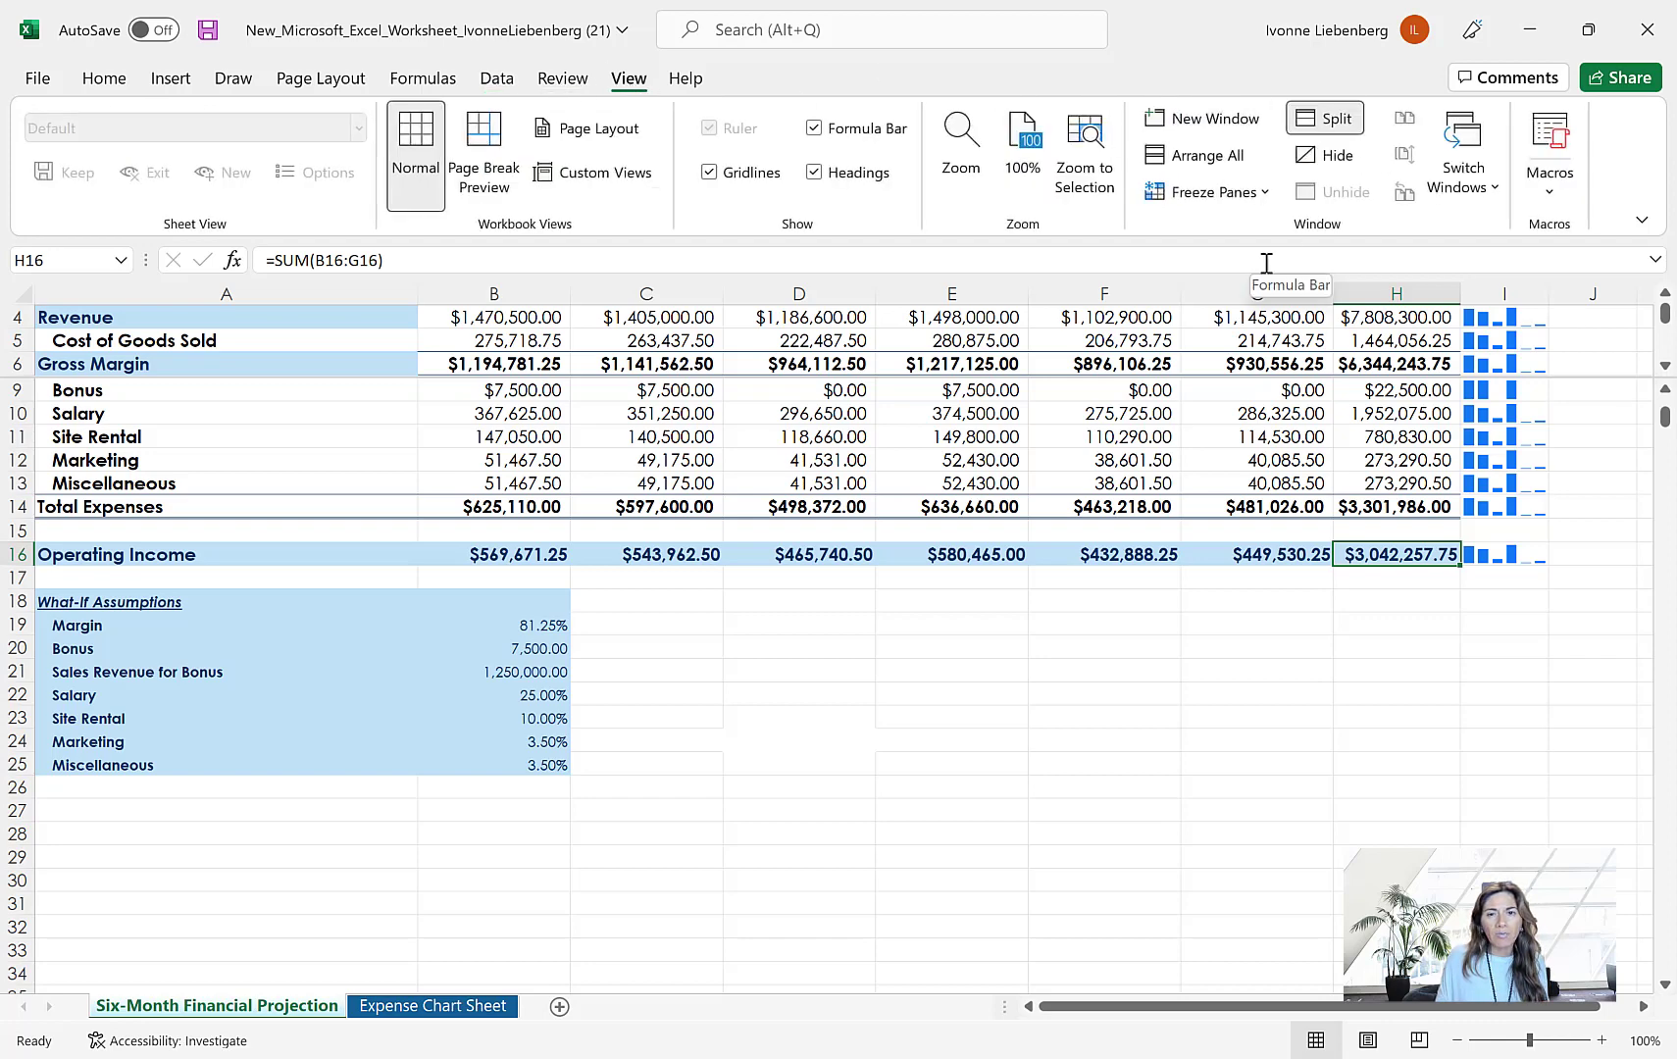
{"action": "left_click", "coordinate": [1328, 119]}
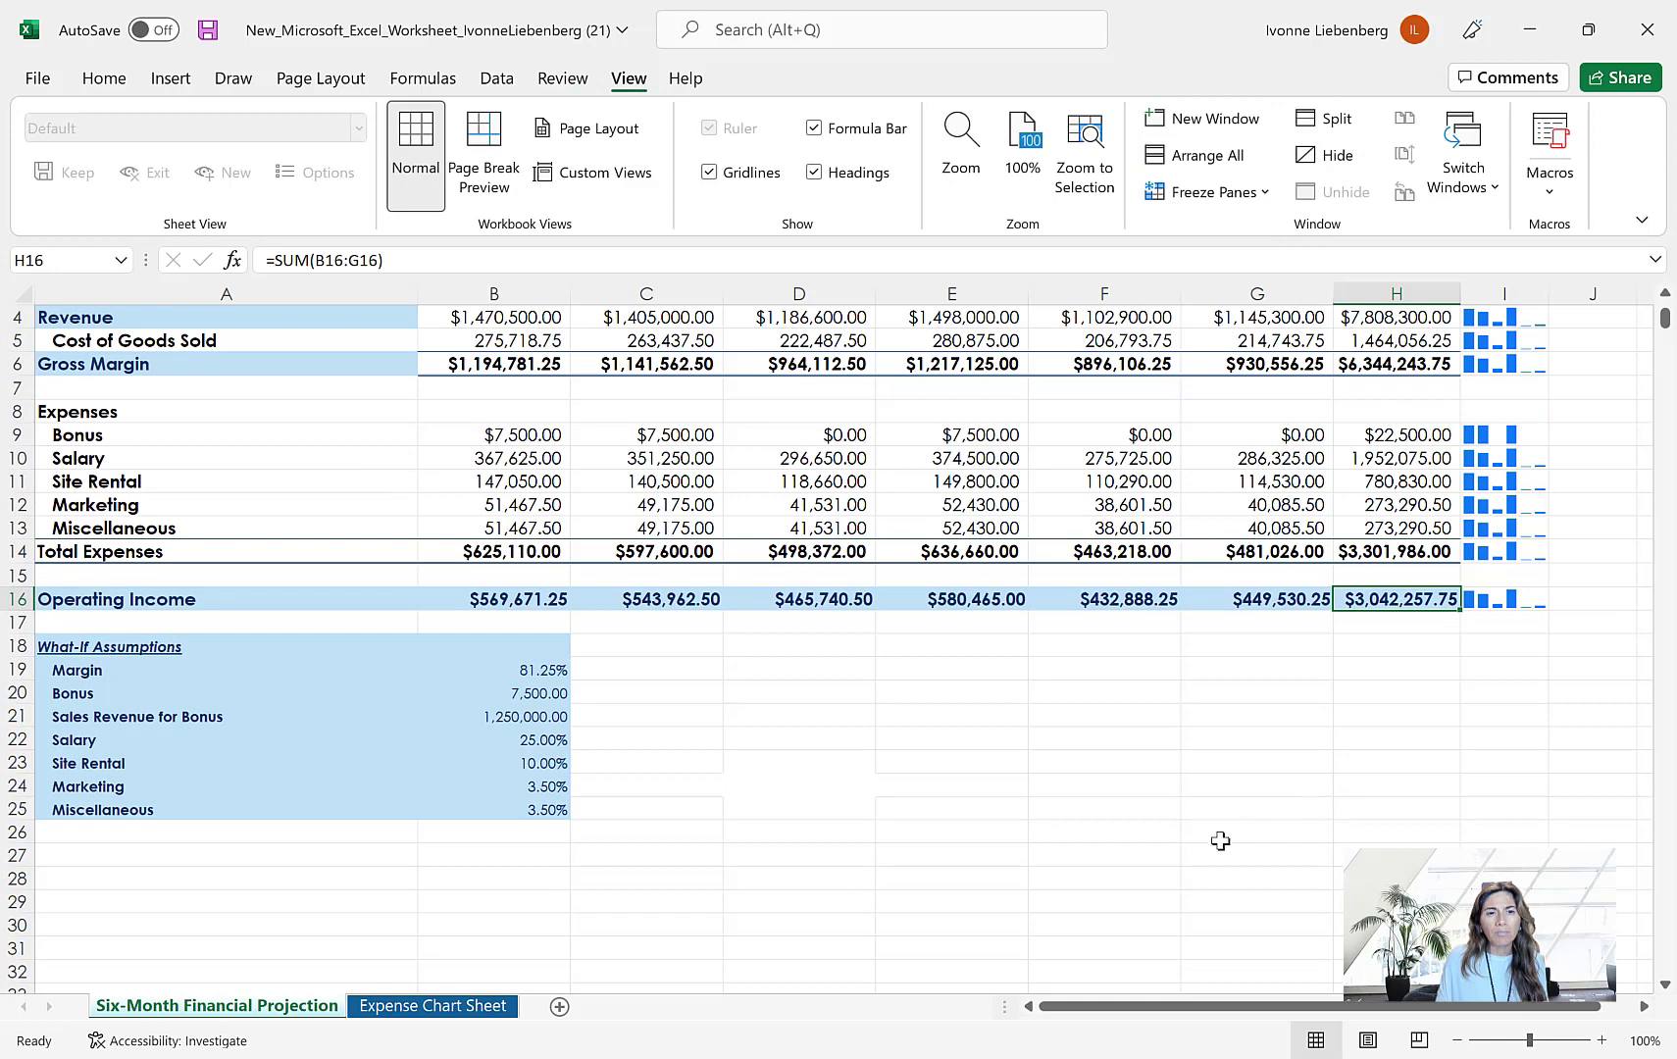
{"action": "scroll", "coordinate": [1220, 841], "scroll_direction": "up", "scroll_amount": 1}
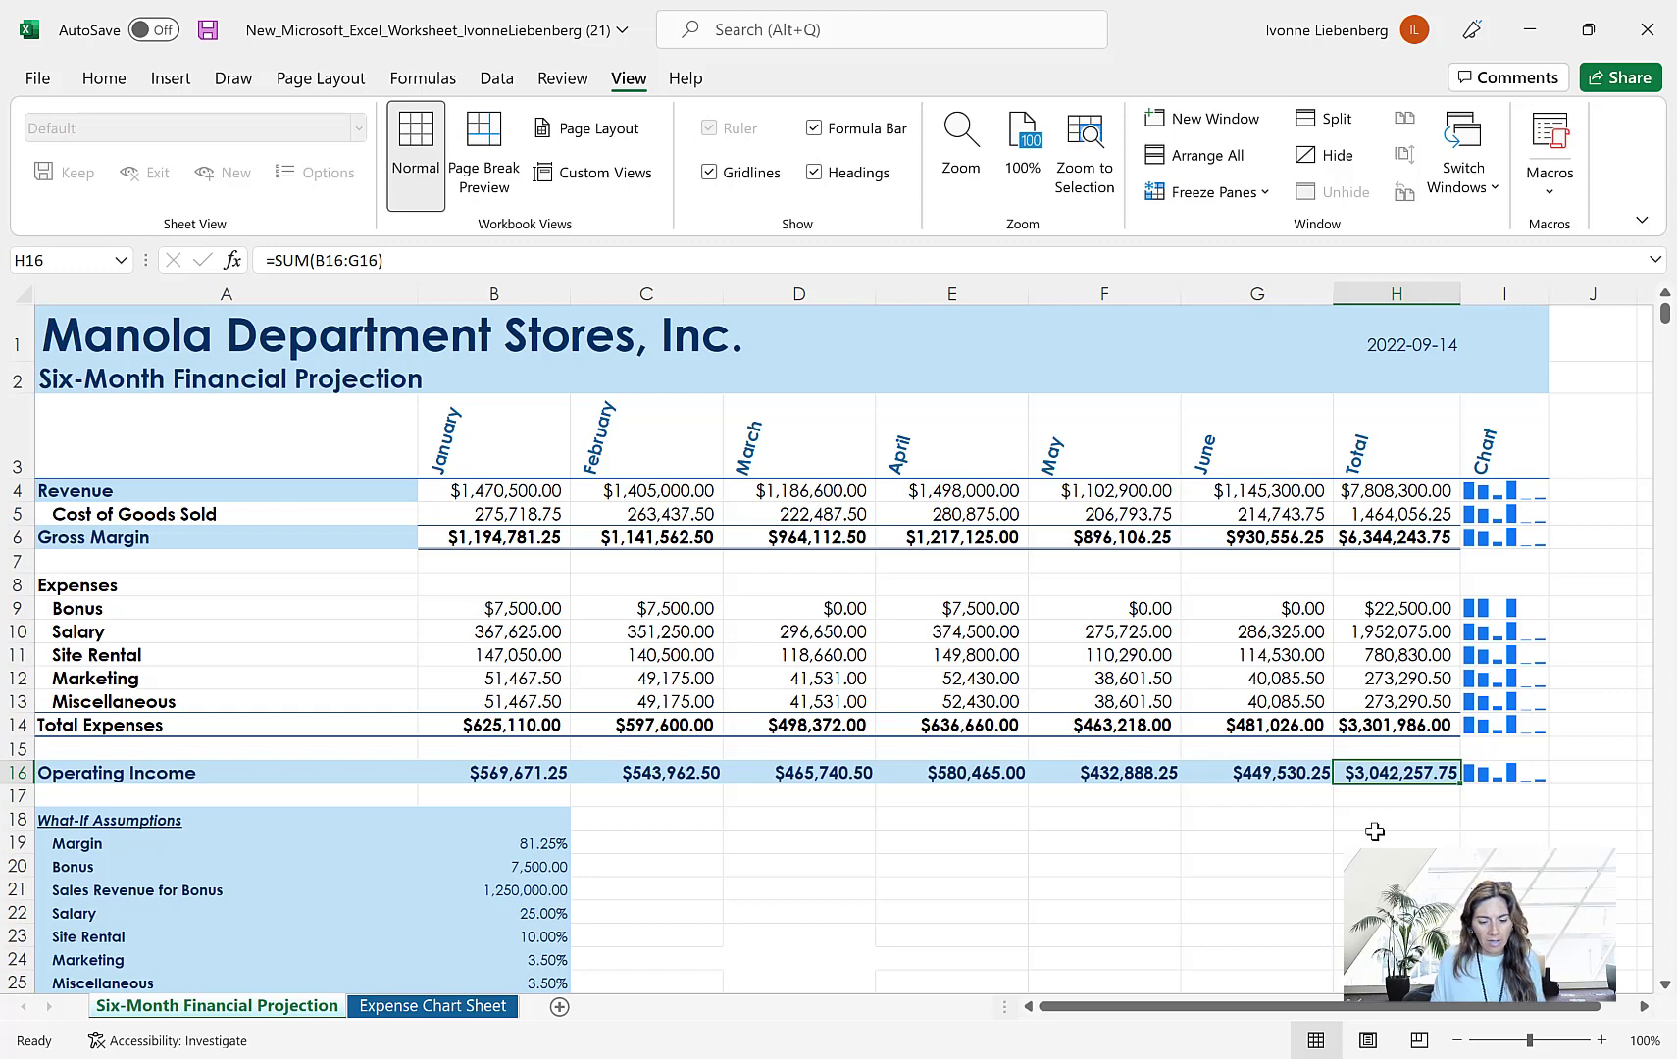
{"action": "left_click", "coordinate": [36, 79]}
{"action": "left_click", "coordinate": [79, 363]}
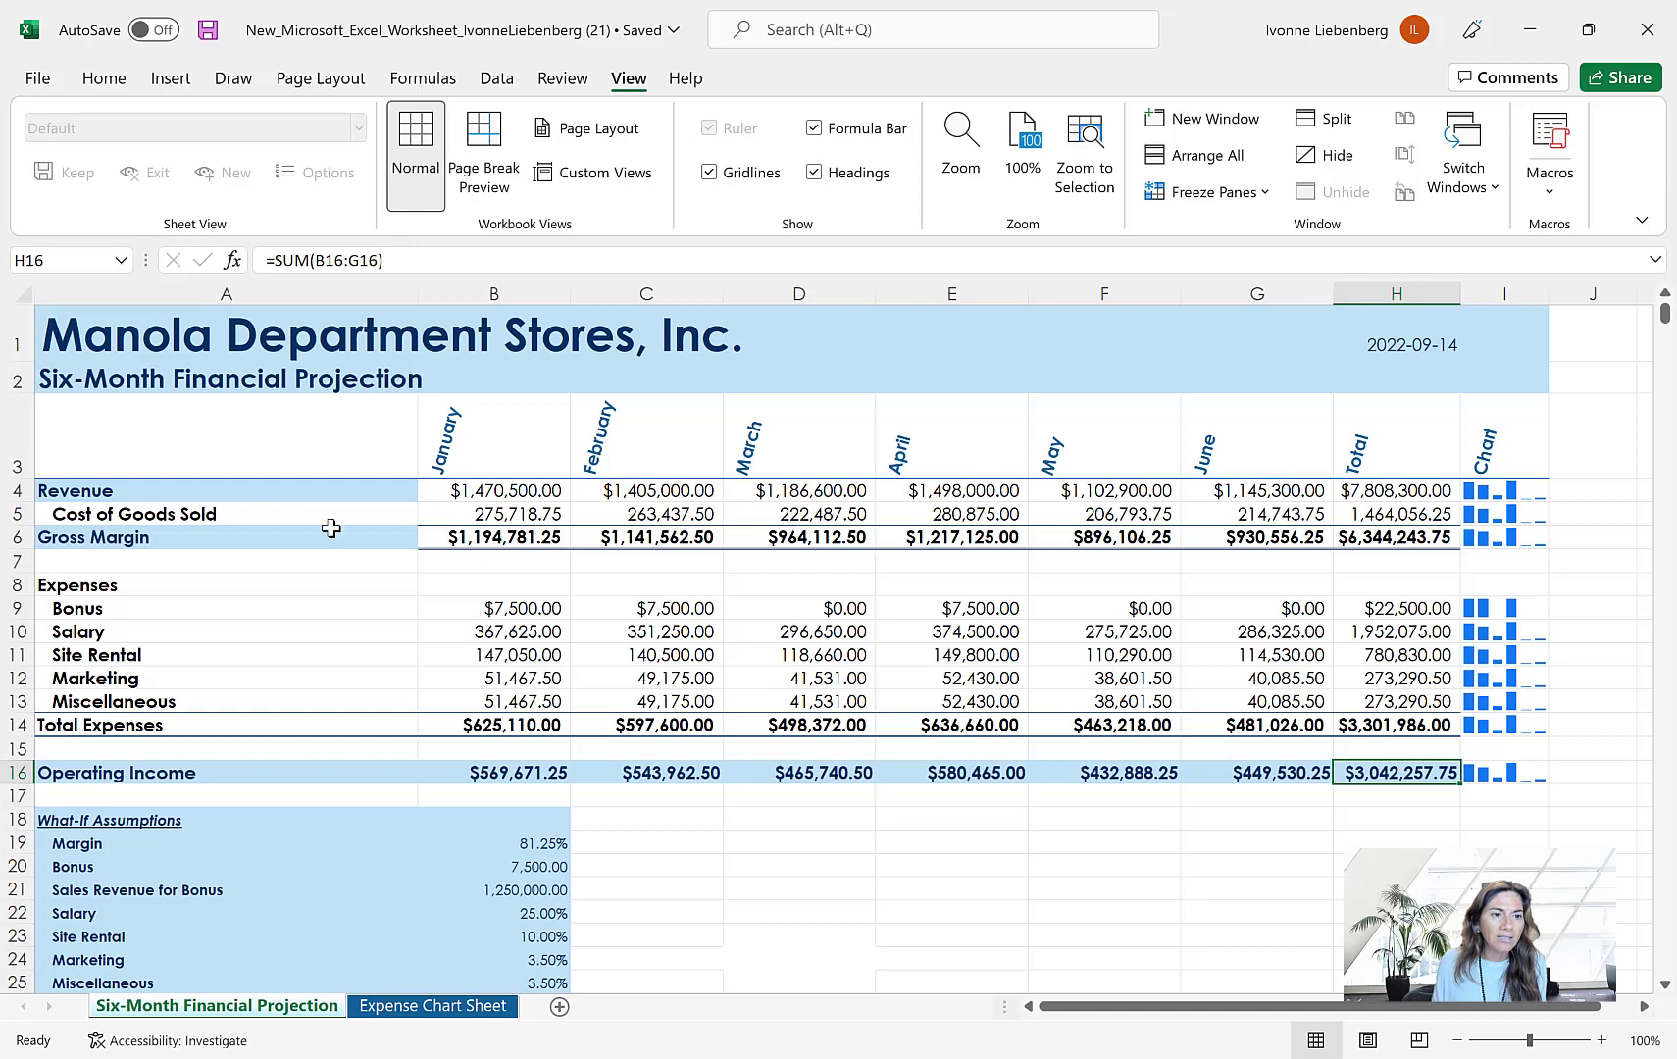
Look up the Gross Margin term from cell A6 with Smart Lookup, read through the definitions, and close the results
{"action": "left_click", "coordinate": [251, 534]}
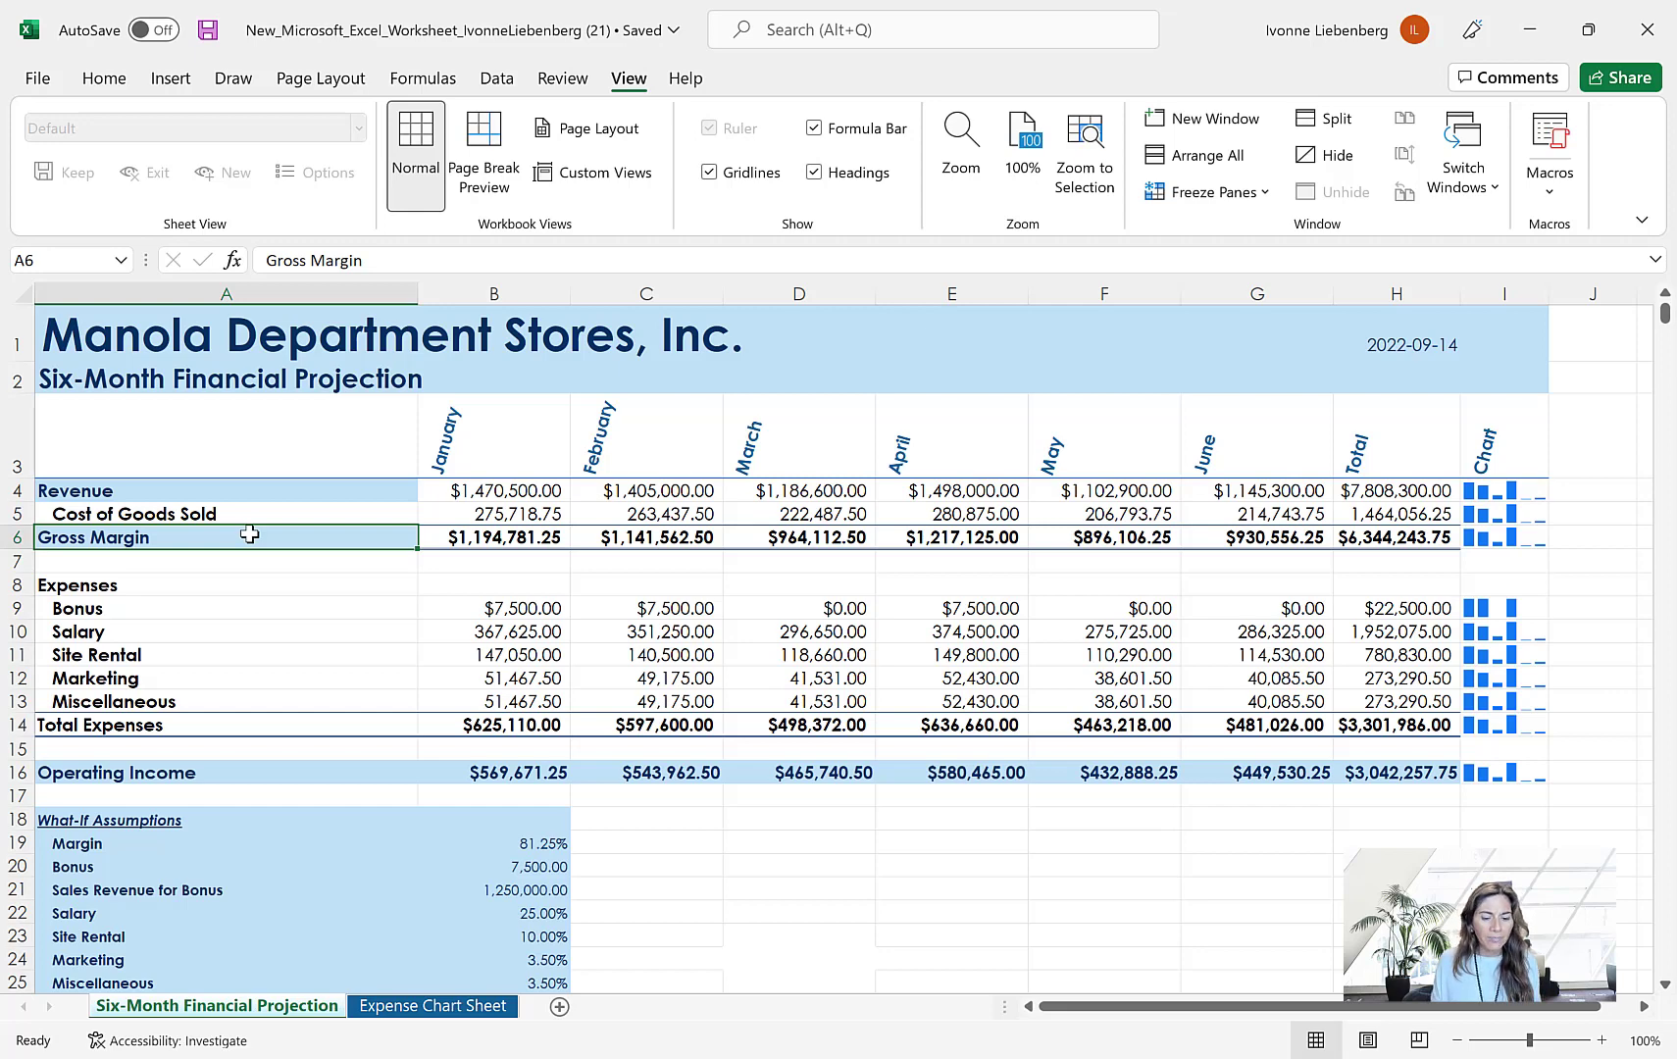
{"action": "left_click", "coordinate": [560, 85]}
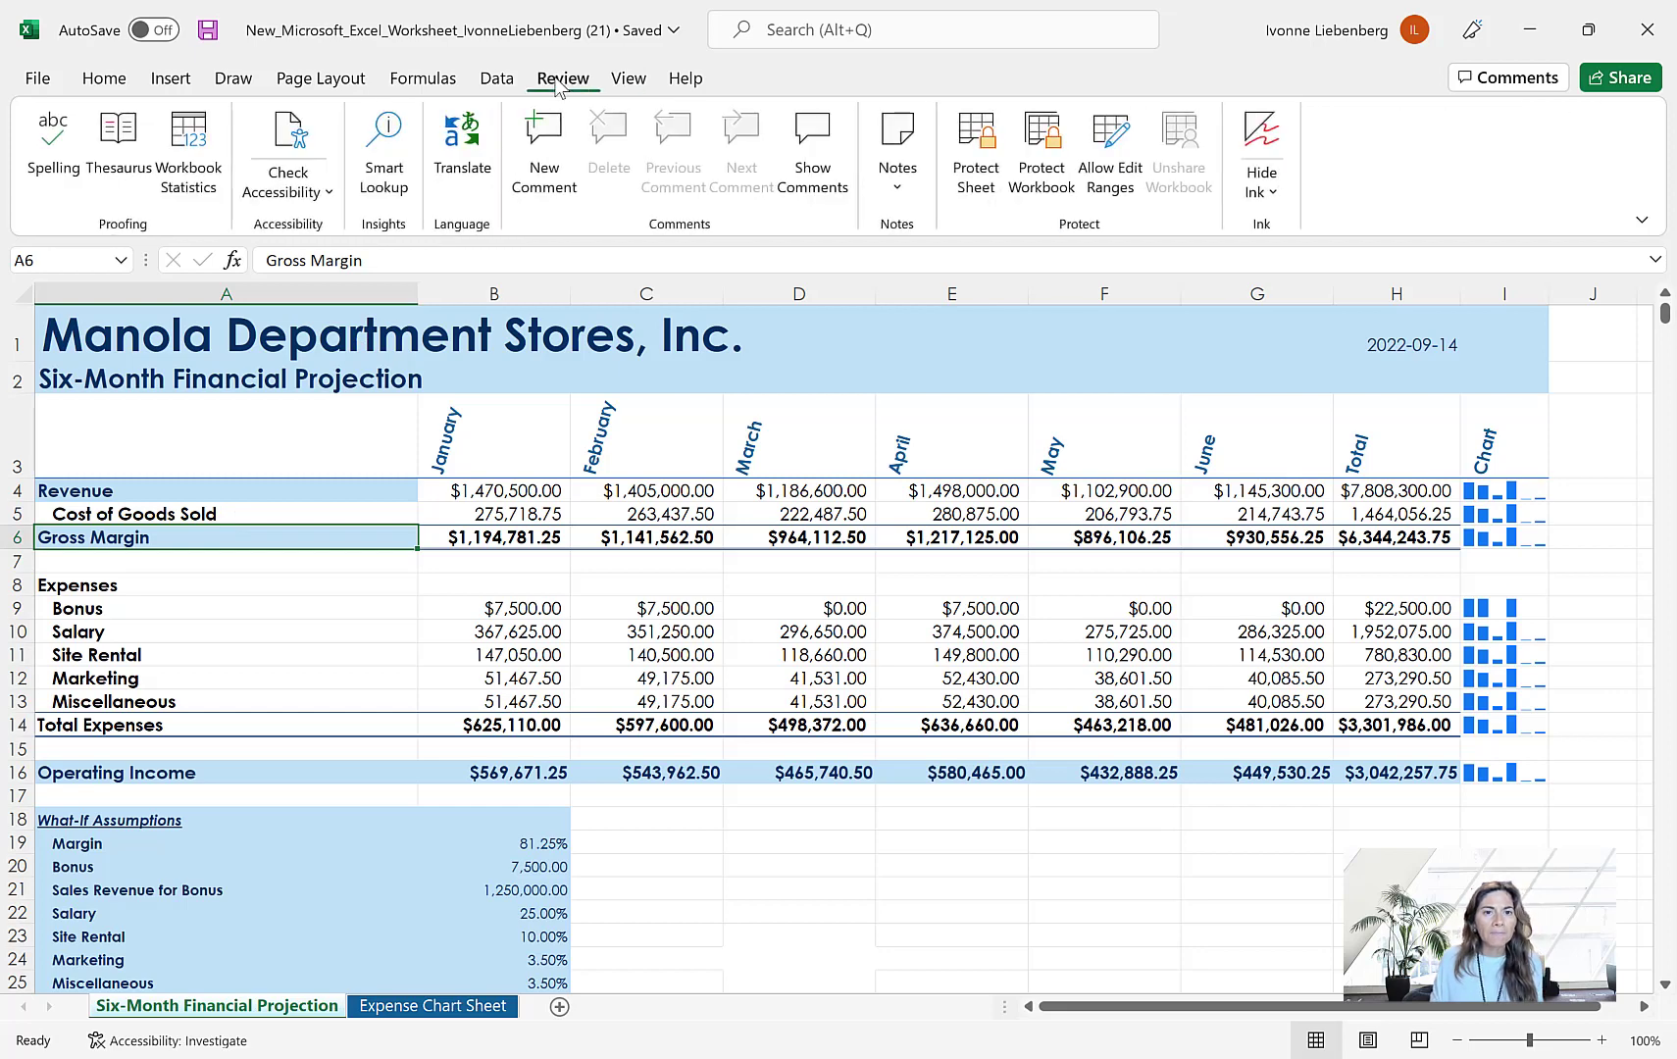
{"action": "left_click", "coordinate": [390, 167]}
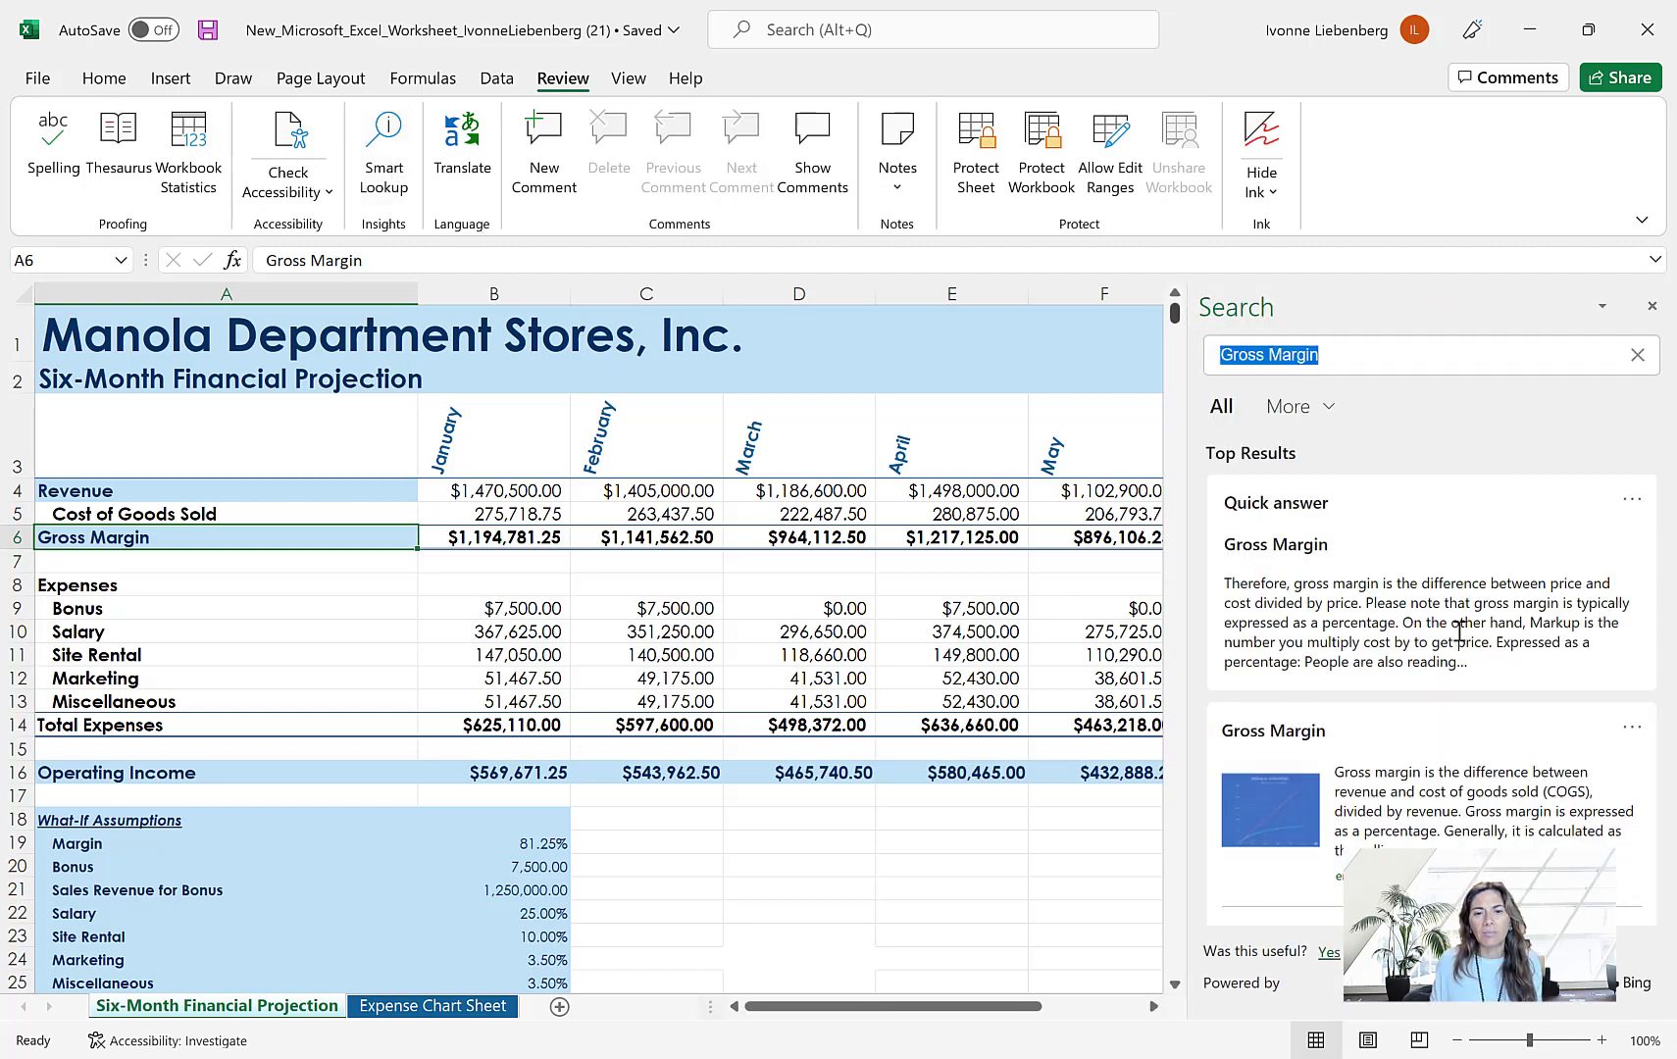
{"action": "scroll", "coordinate": [1478, 633], "scroll_direction": "down", "scroll_amount": 2}
{"action": "scroll", "coordinate": [1478, 633], "scroll_direction": "down", "scroll_amount": 2}
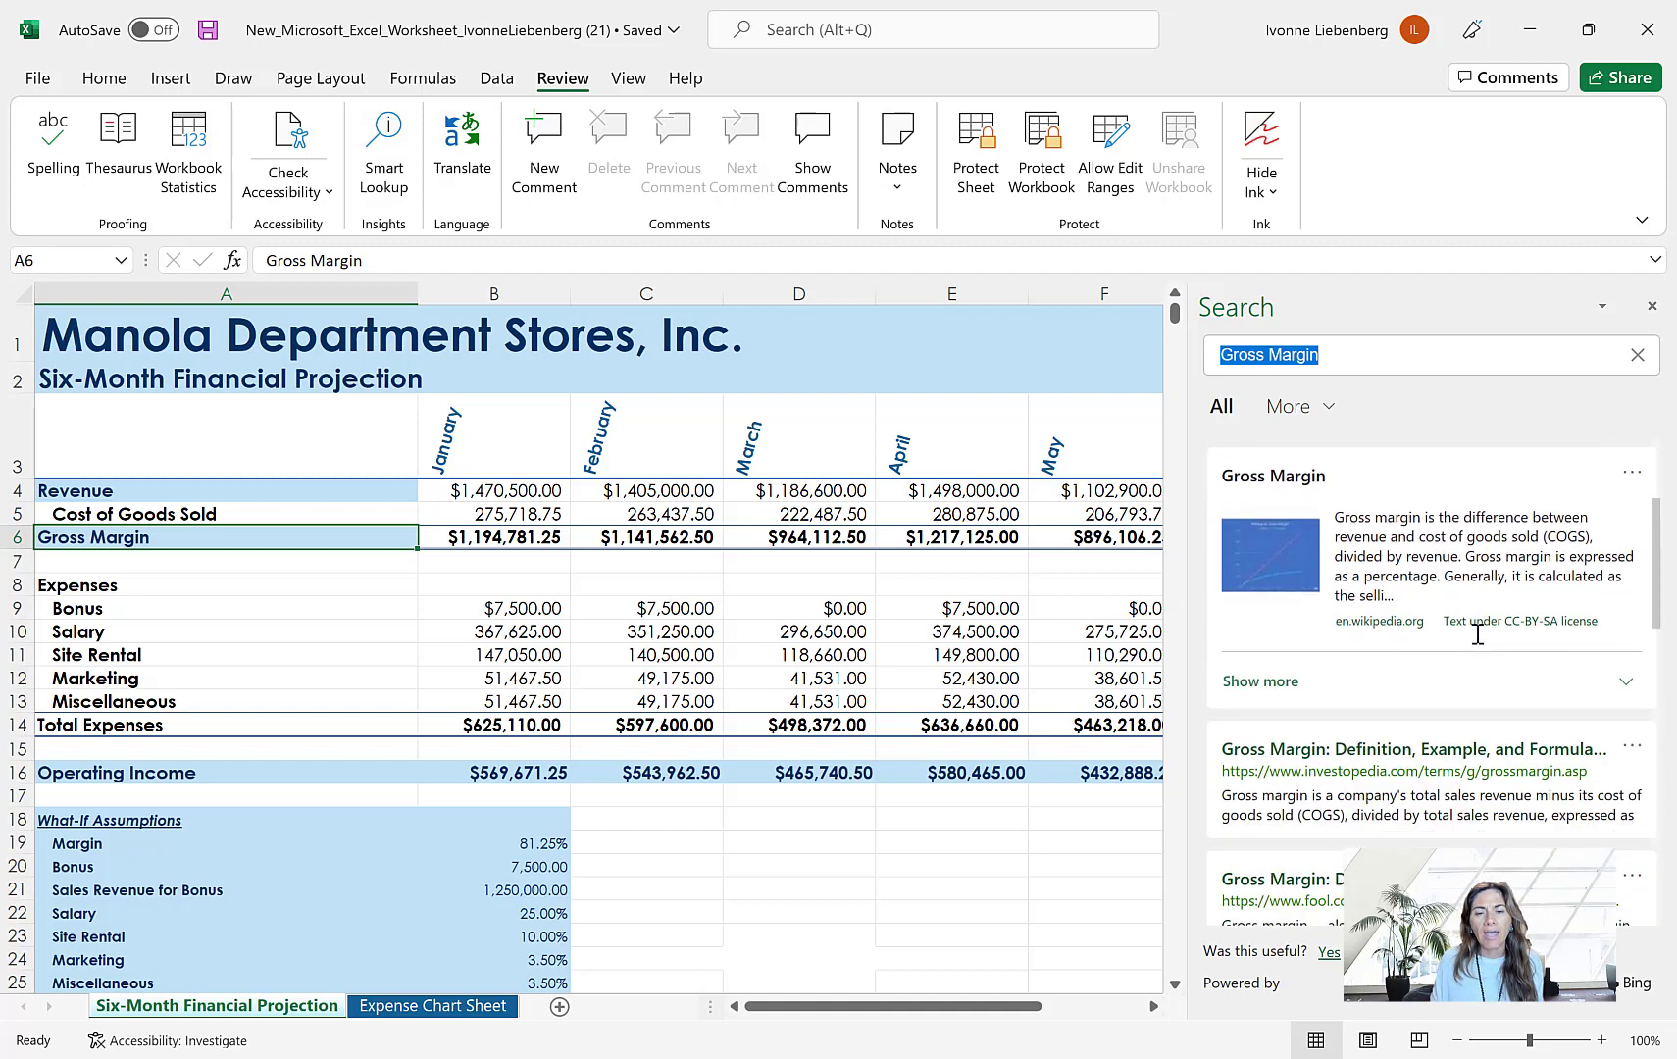
{"action": "scroll", "coordinate": [1481, 642], "scroll_direction": "up", "scroll_amount": 4}
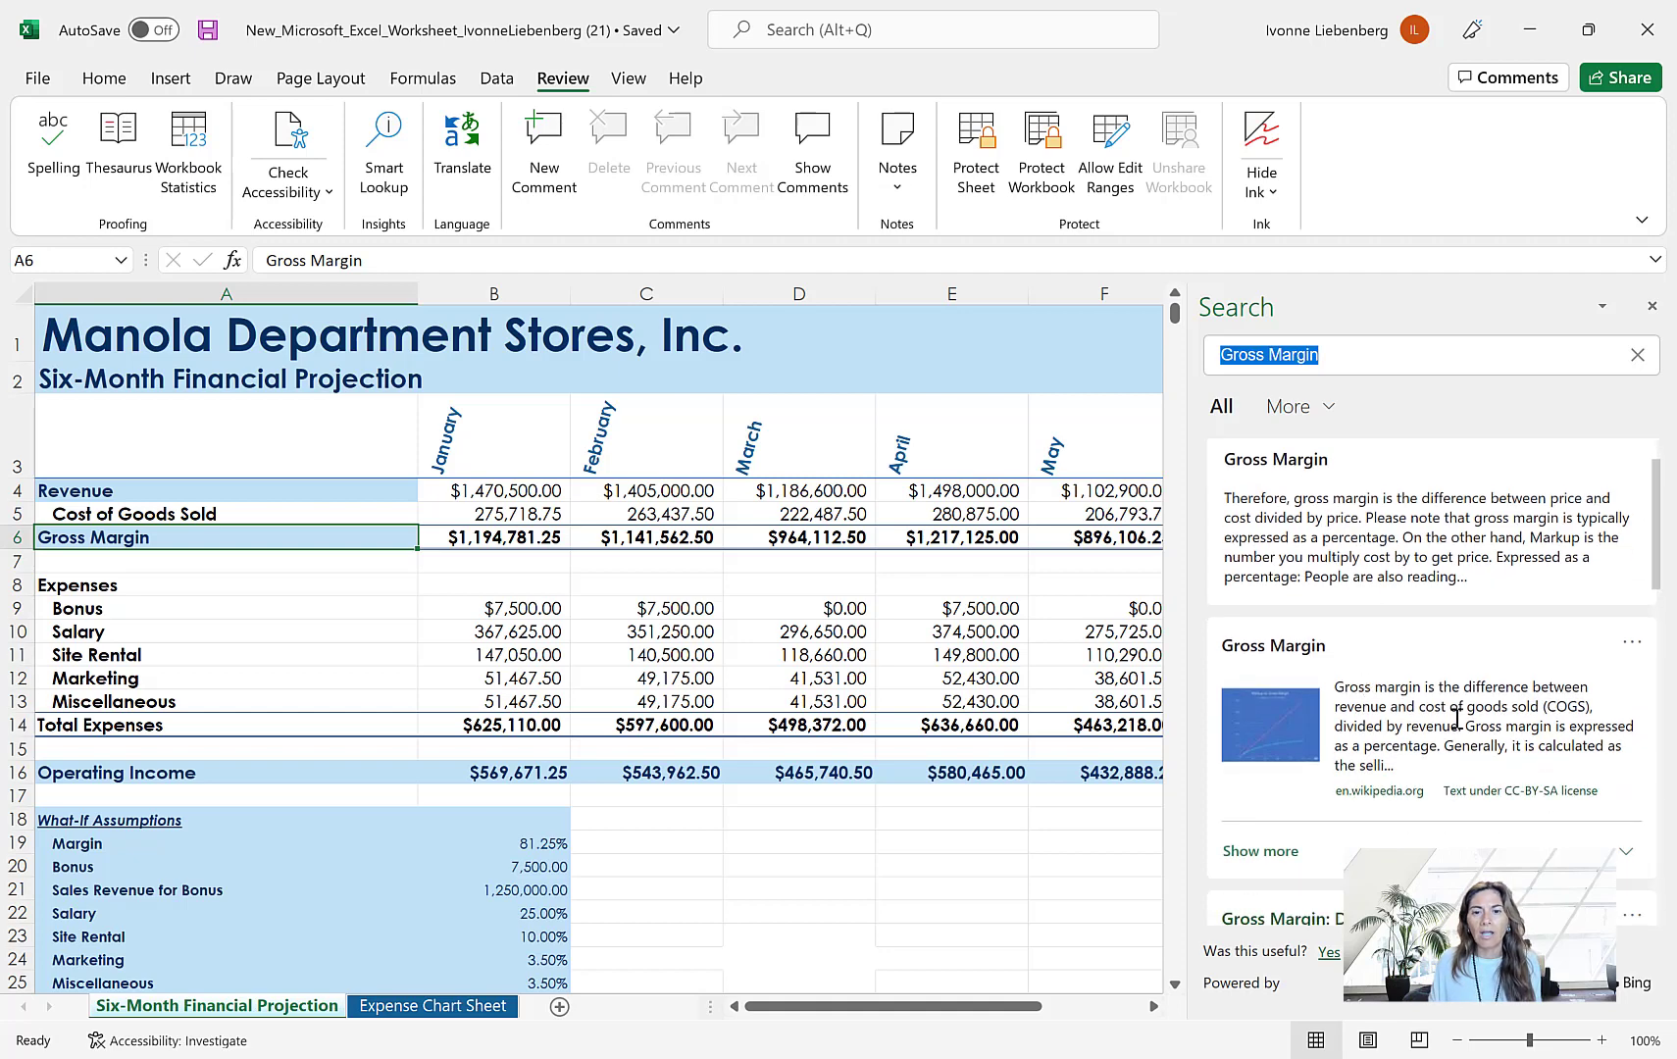
{"action": "scroll", "coordinate": [1442, 714], "scroll_direction": "down", "scroll_amount": 1}
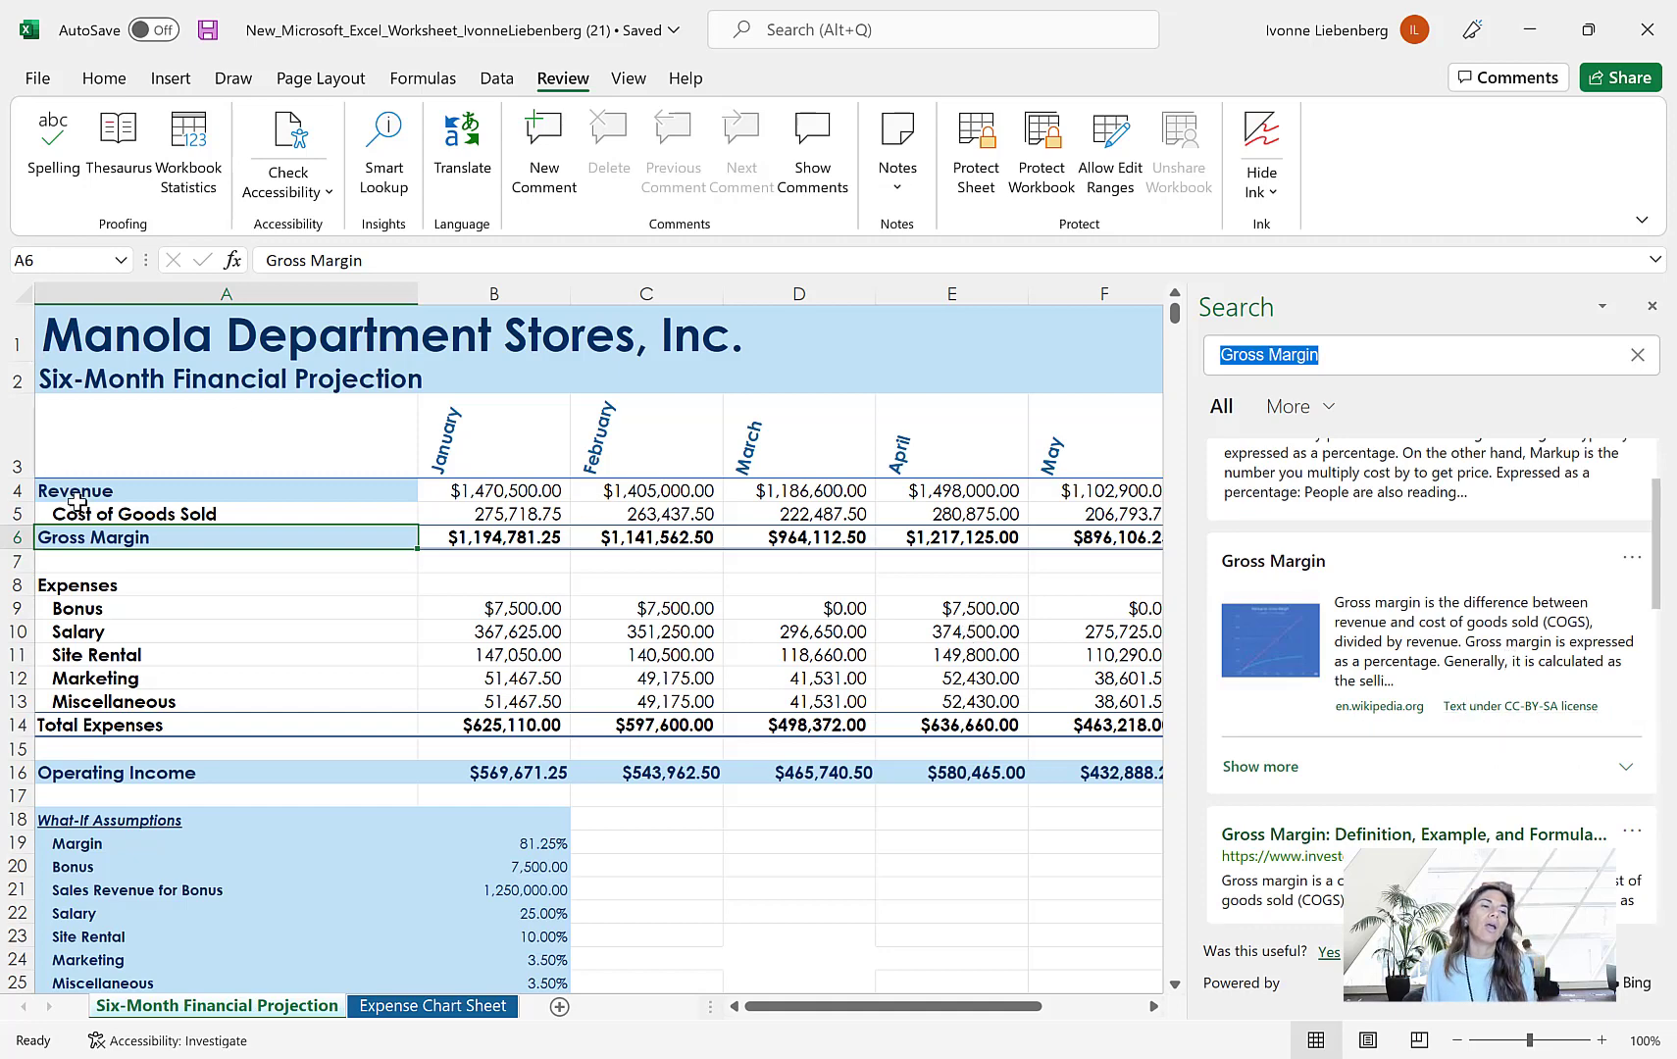
{"action": "scroll", "coordinate": [1567, 758], "scroll_direction": "down", "scroll_amount": 1}
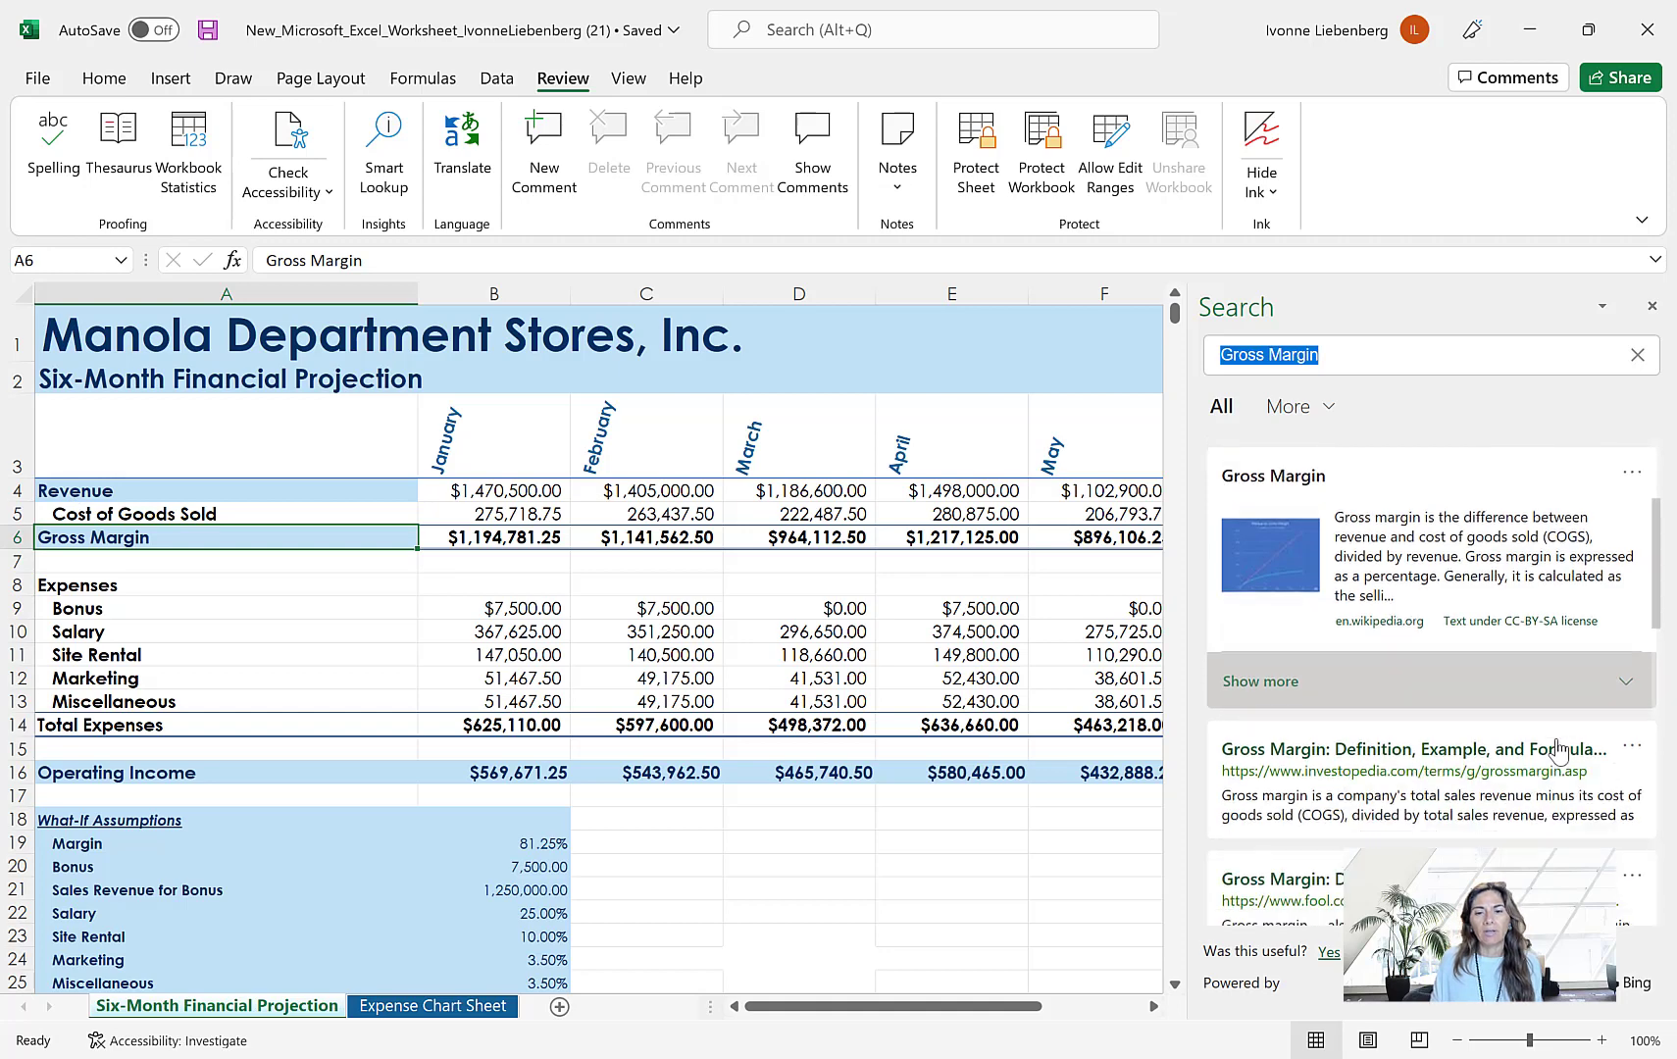
{"action": "scroll", "coordinate": [1559, 741], "scroll_direction": "down", "scroll_amount": 1}
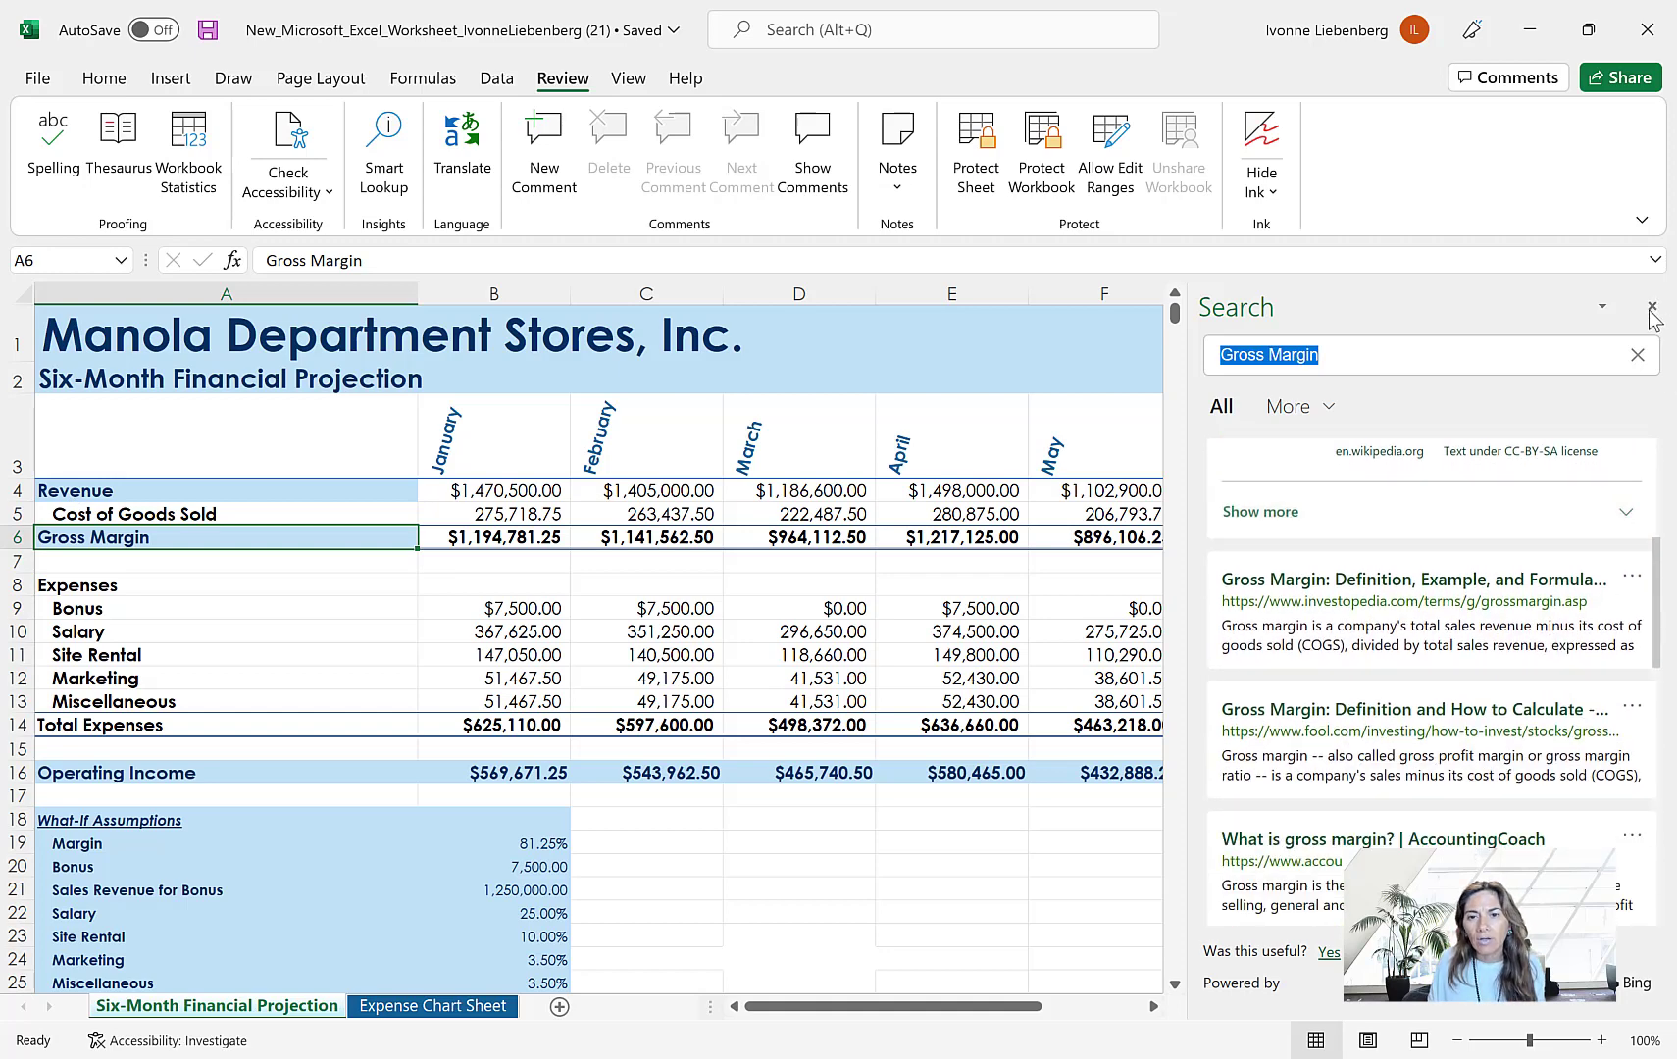
{"action": "left_click", "coordinate": [1656, 310]}
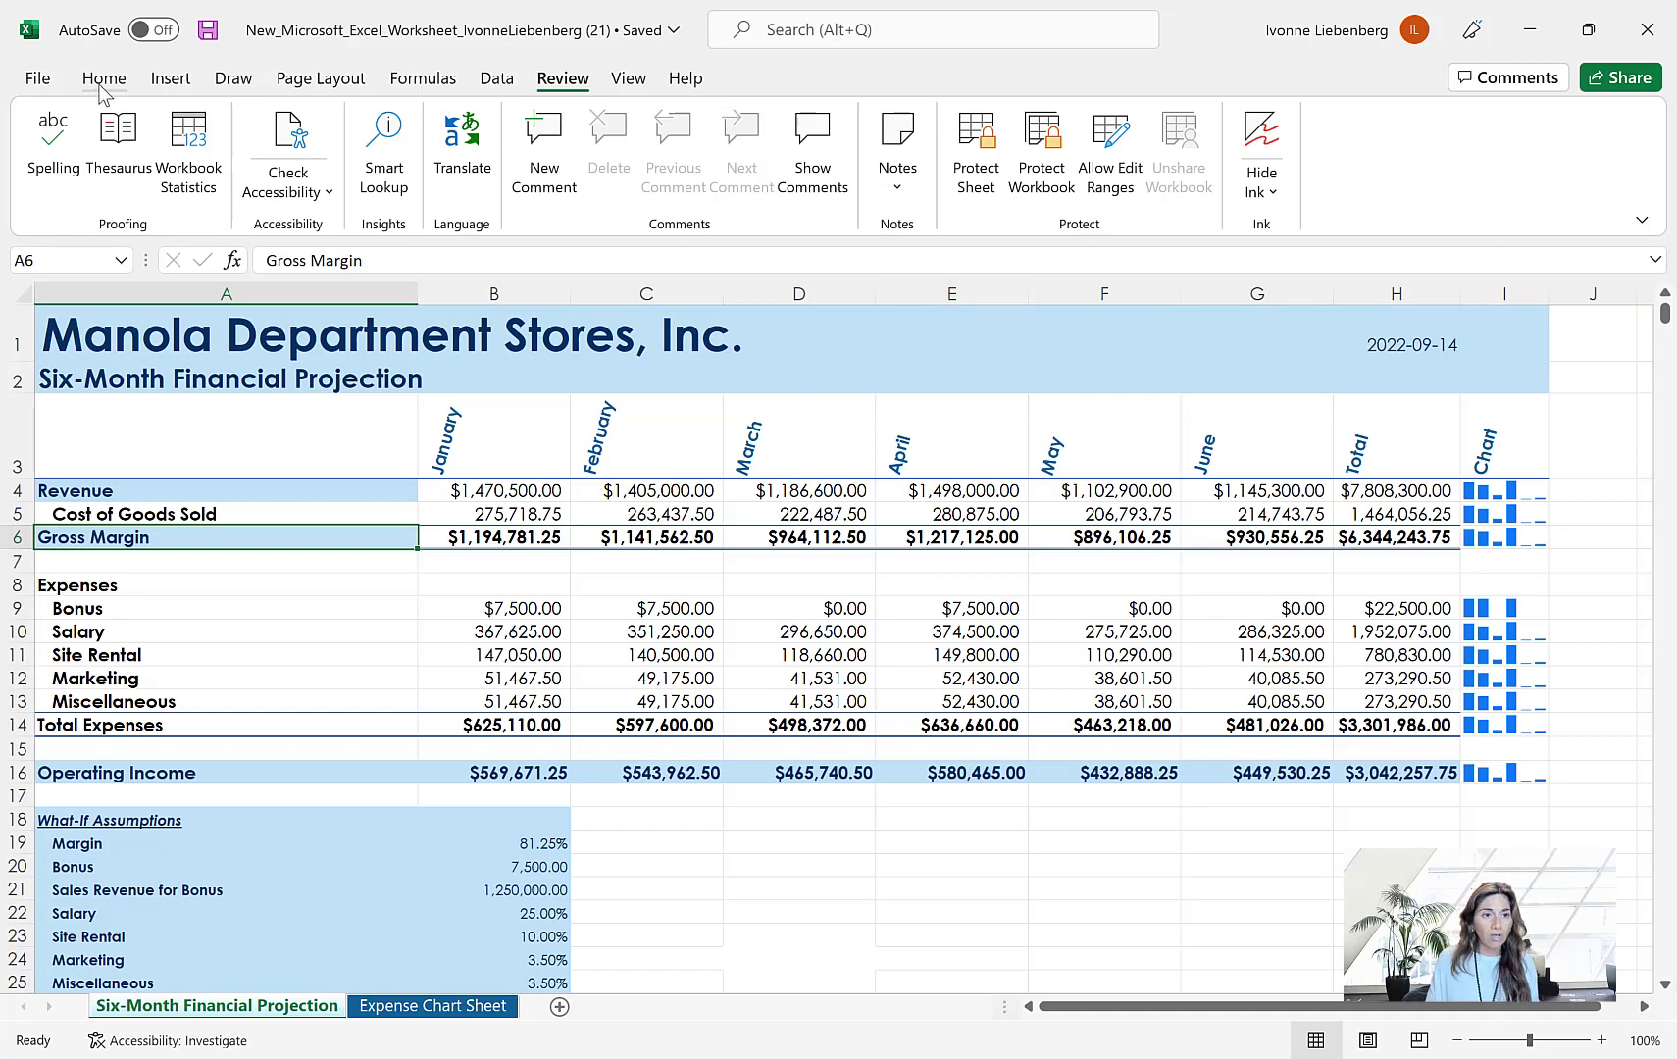
Save the workbook again under its existing name and check the sign-out option of the signed-in account without signing out
{"action": "left_click", "coordinate": [44, 83]}
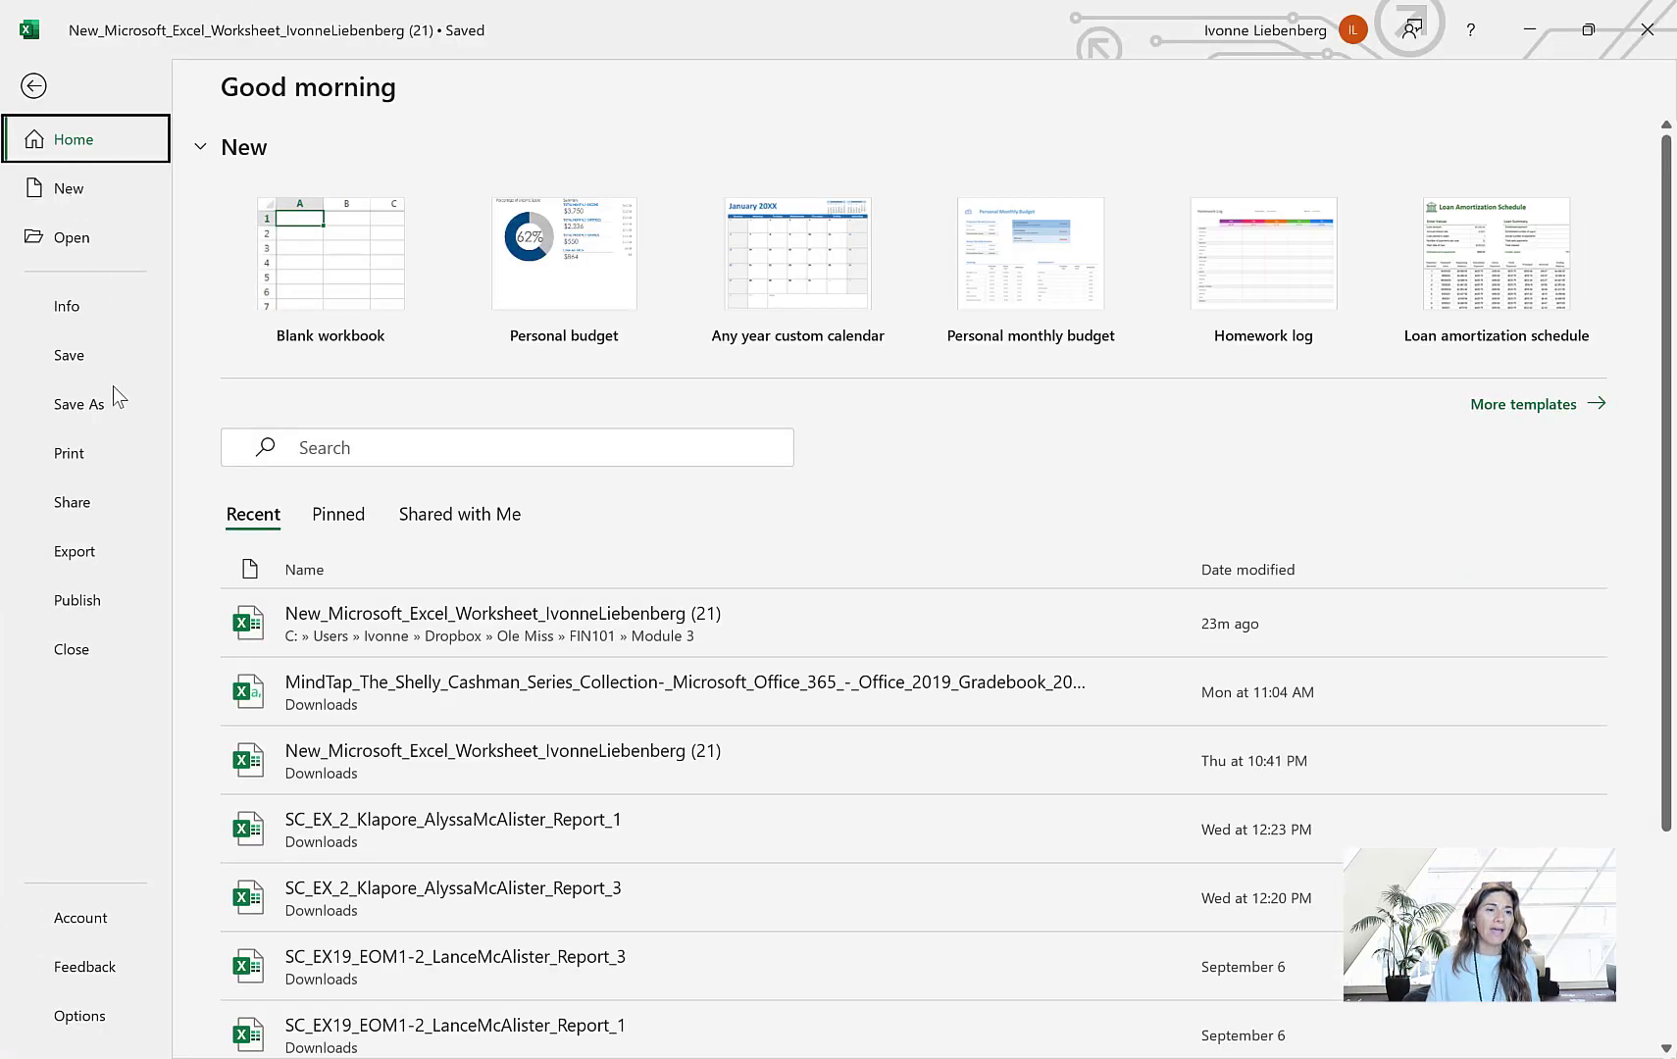
{"action": "left_click", "coordinate": [82, 352]}
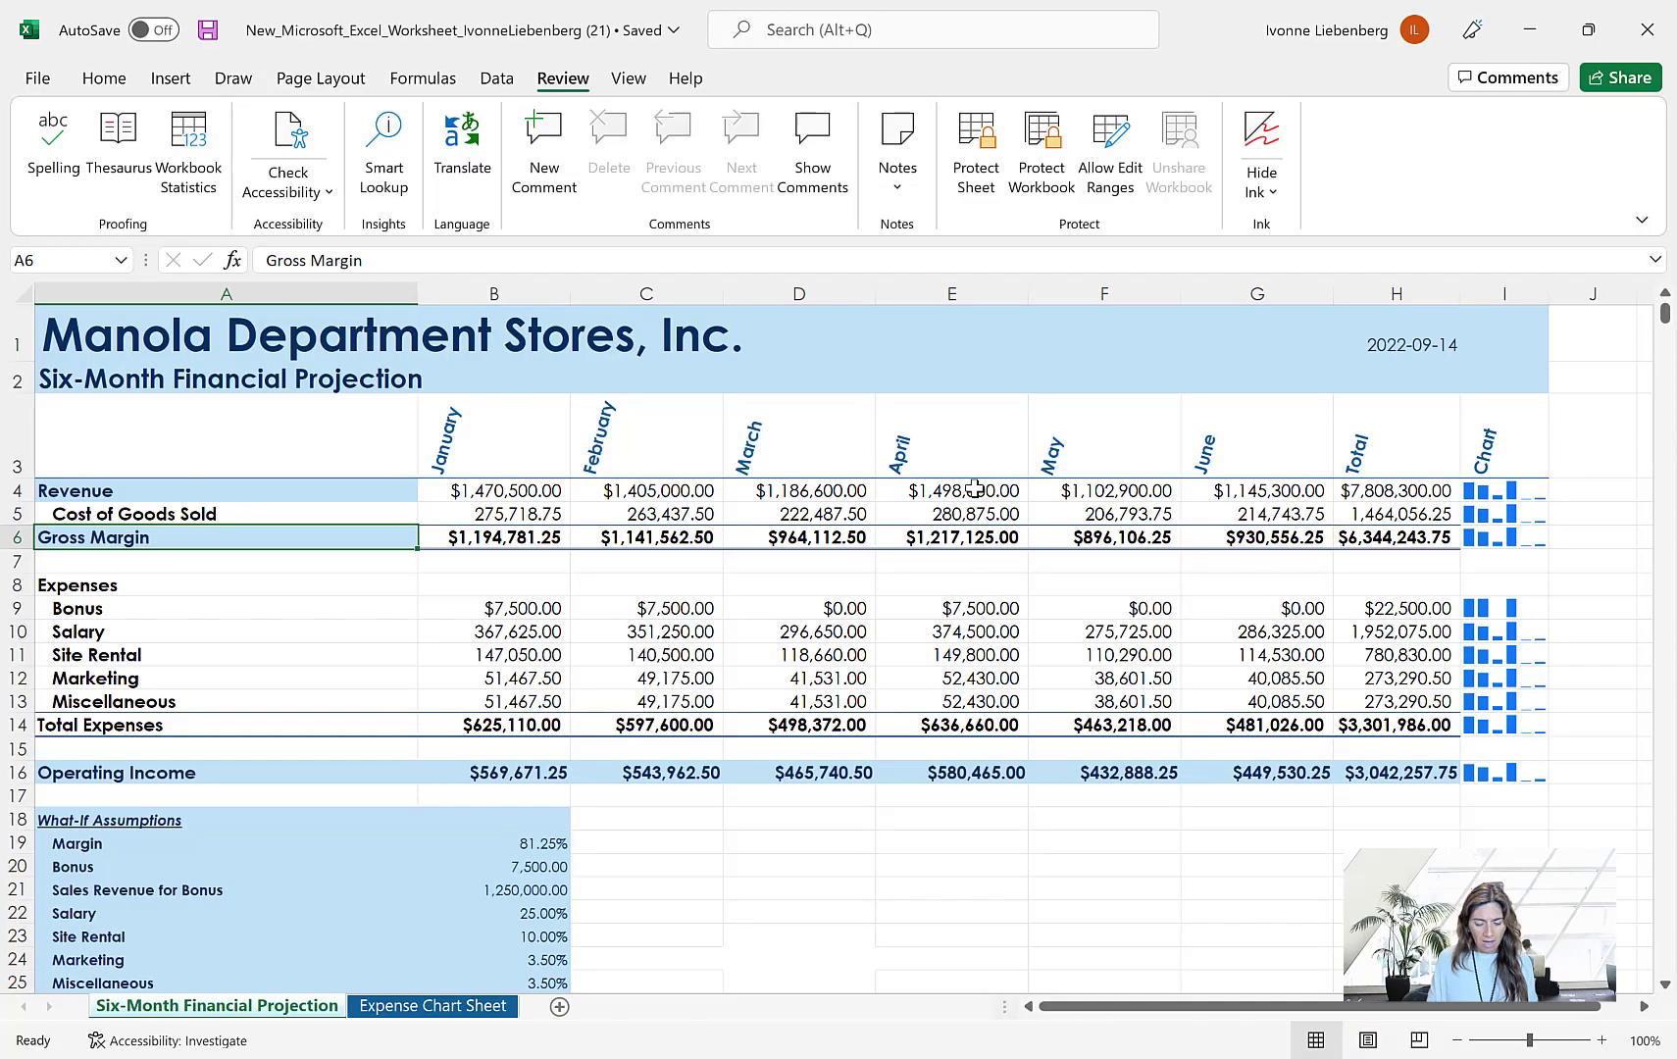
{"action": "left_click", "coordinate": [1371, 35]}
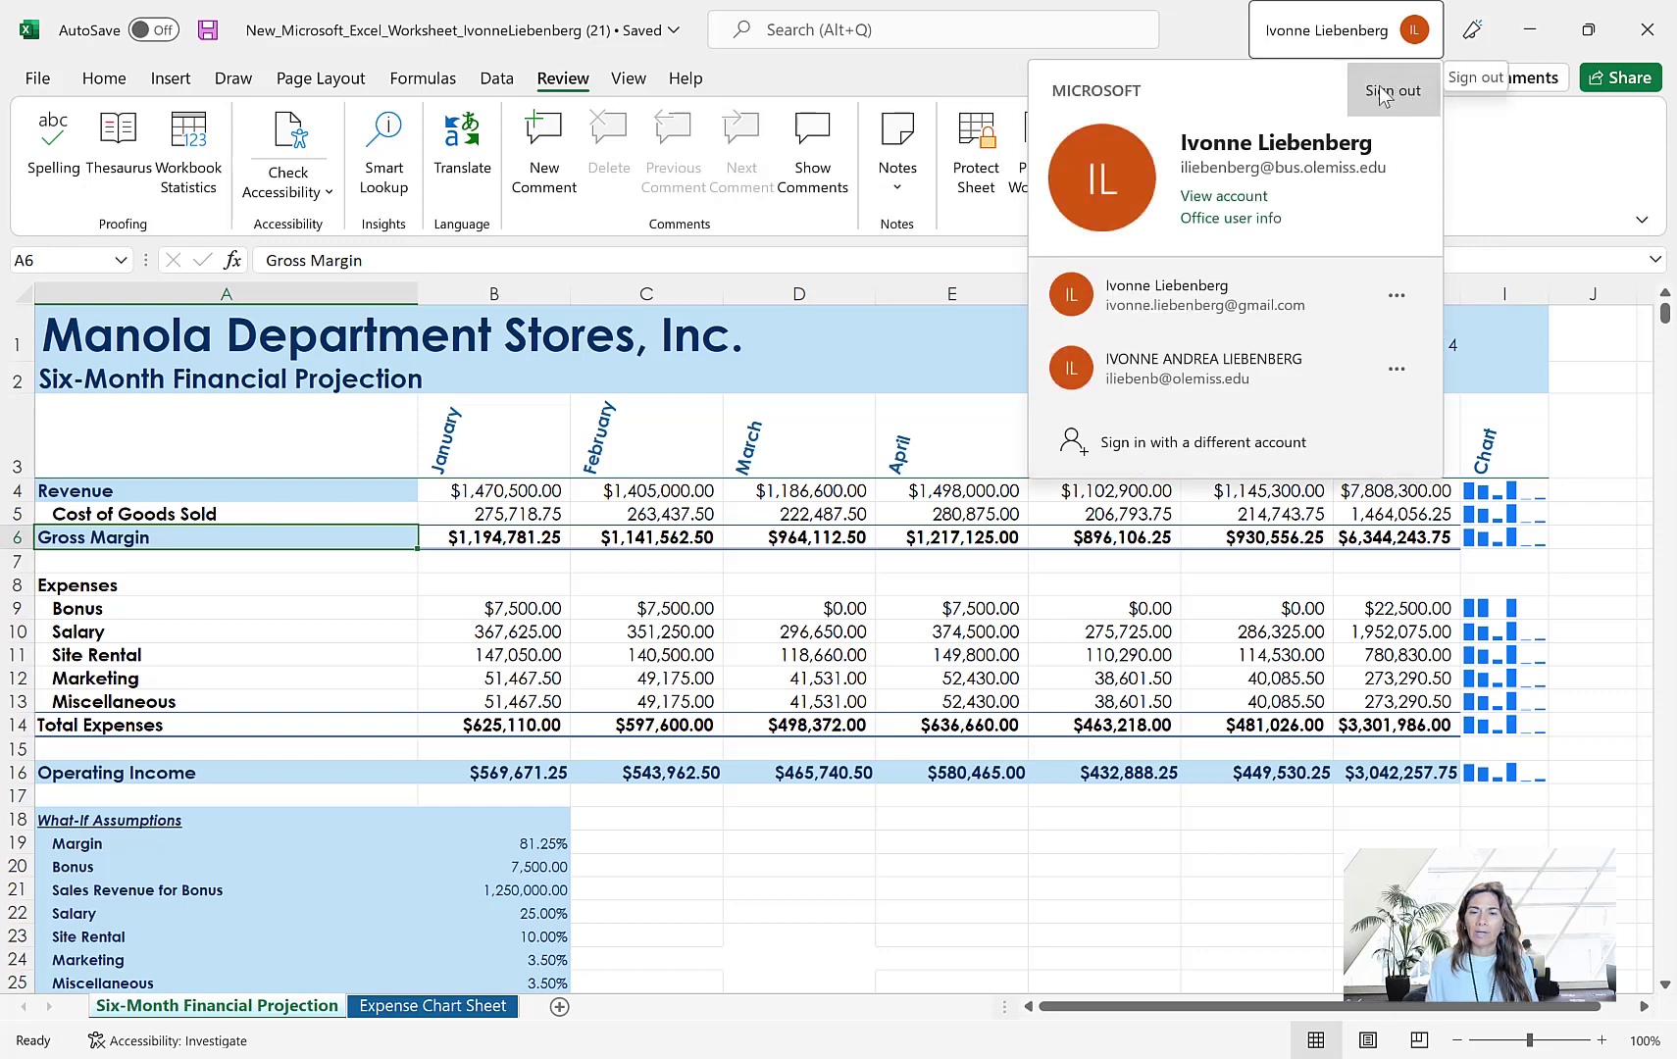
{"action": "left_click", "coordinate": [1518, 188]}
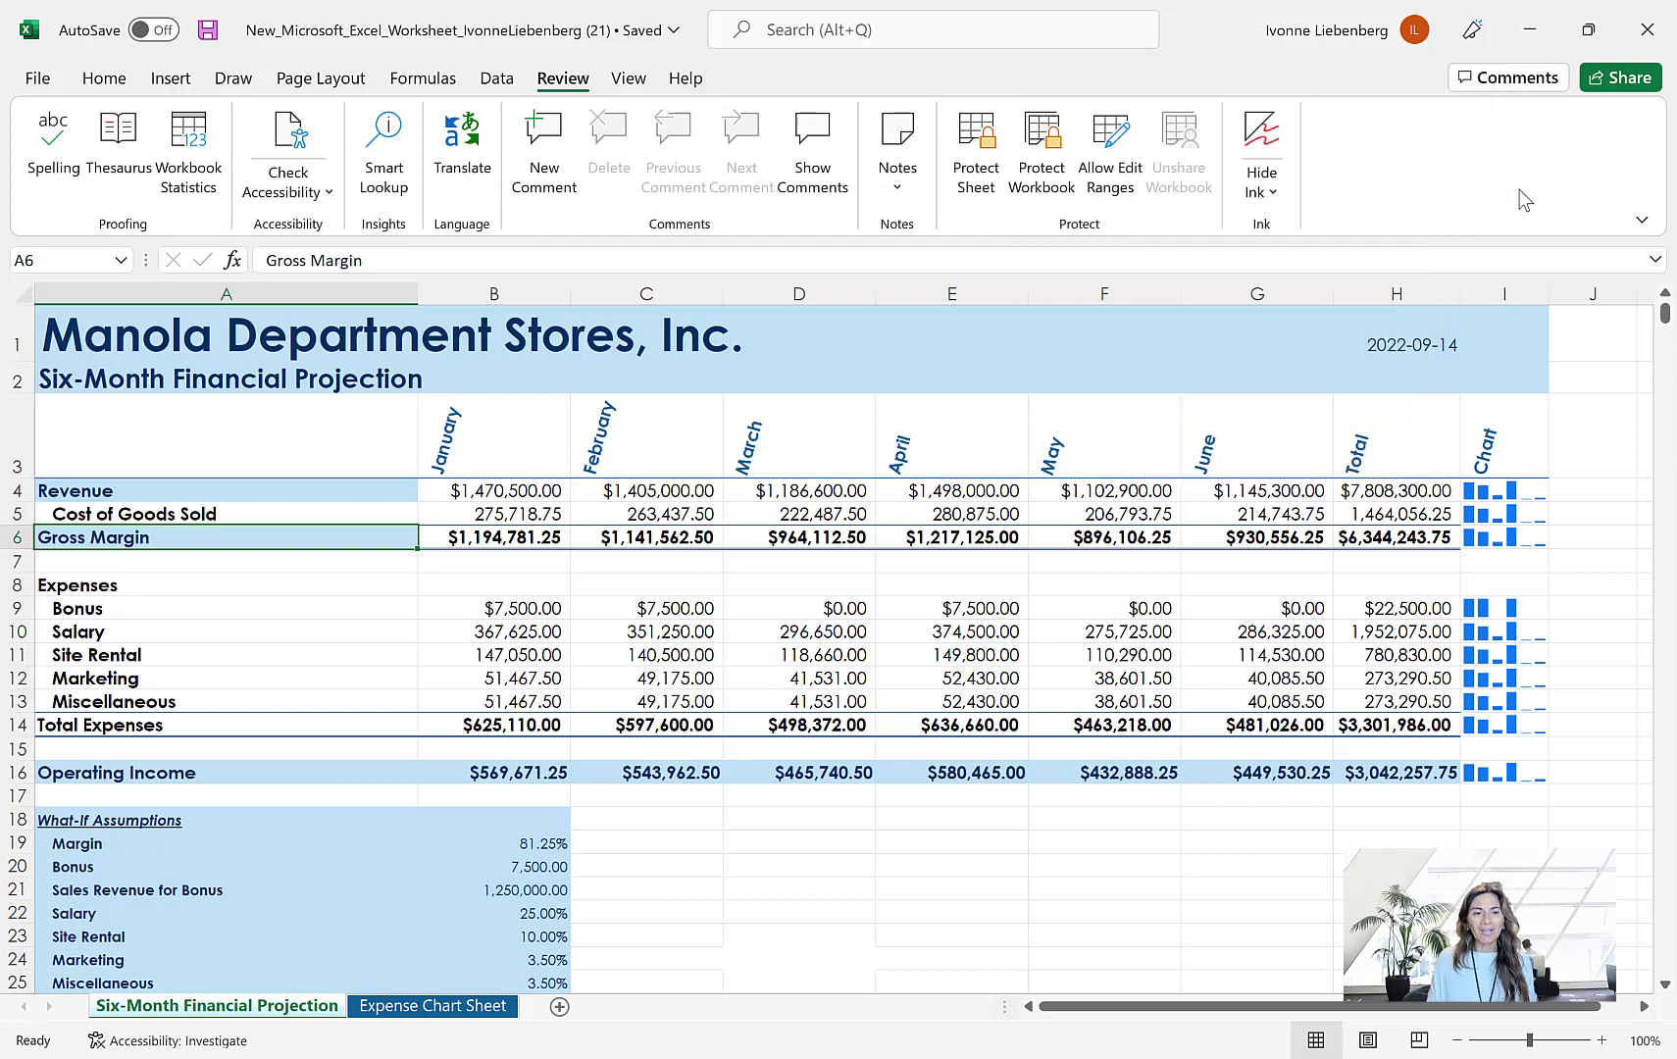